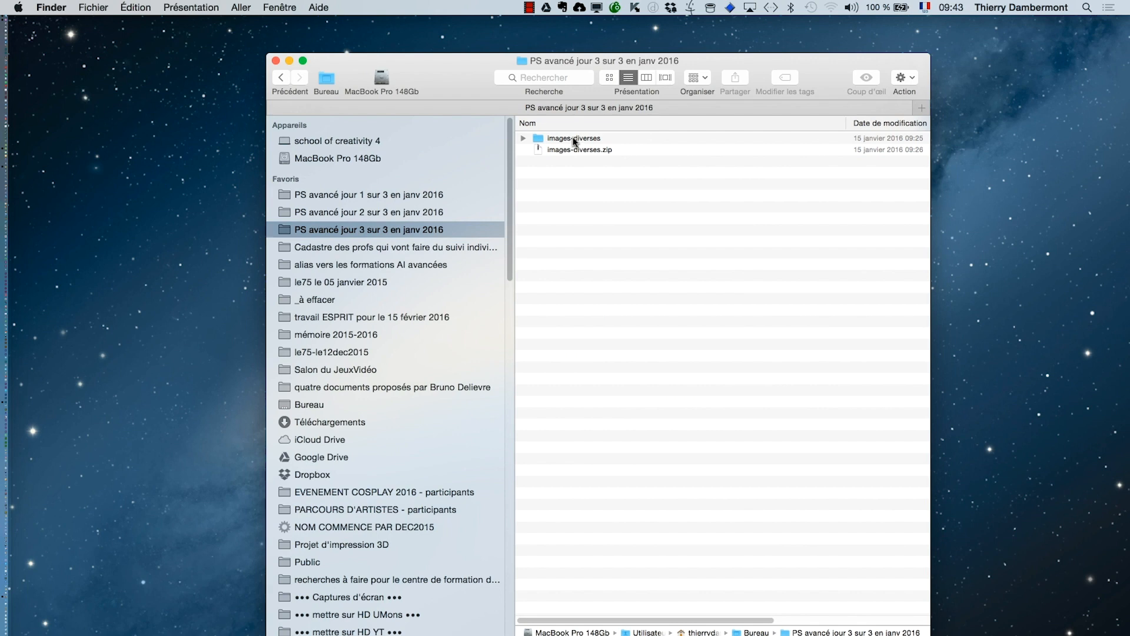
- Move the images-diverses.zip archive to the trash
left_click(571, 140)
left_click(575, 150)
right_click(574, 150)
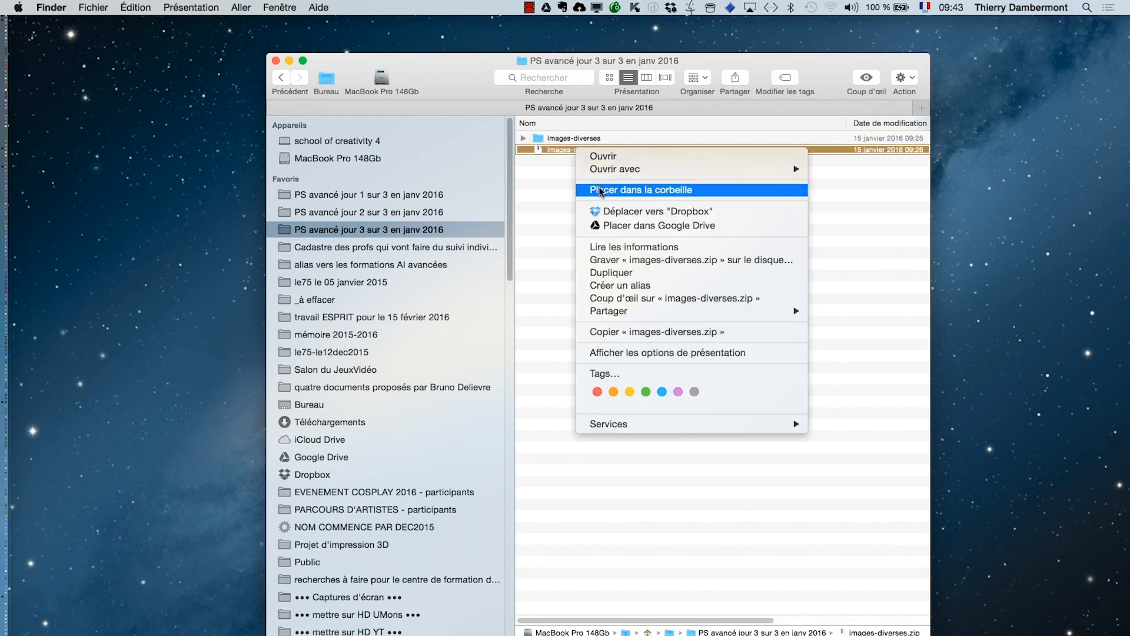
left_click(600, 191)
- Open the images-diverses folder and display its images as enlarged icons in a moved, widened window
double_click(574, 139)
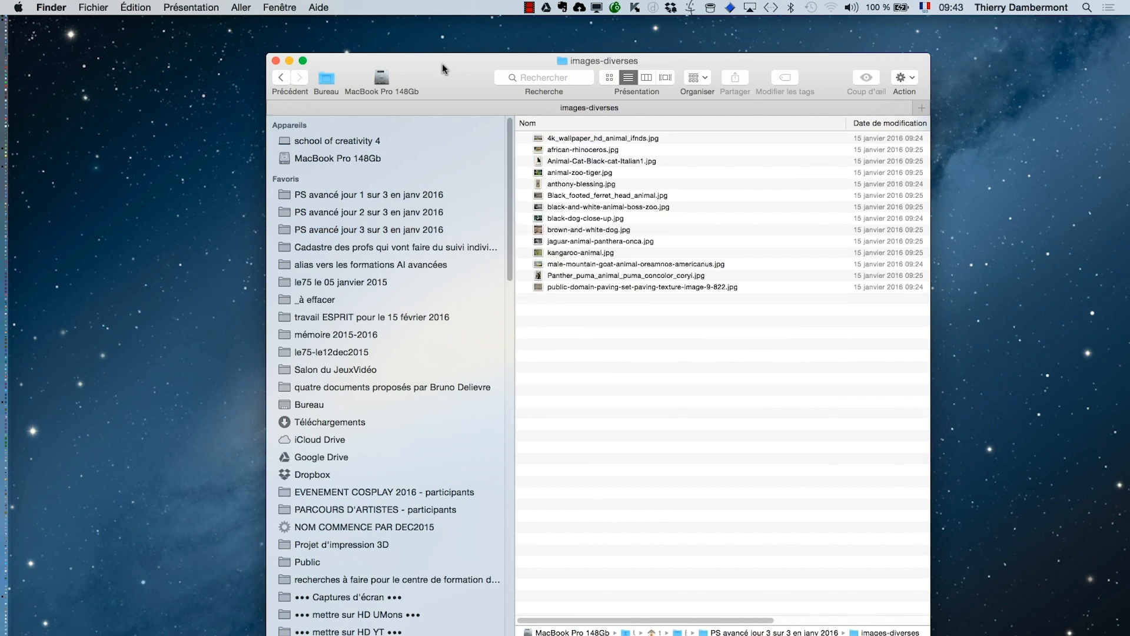
left_click_drag(441, 66, 282, 39)
key("super+1")
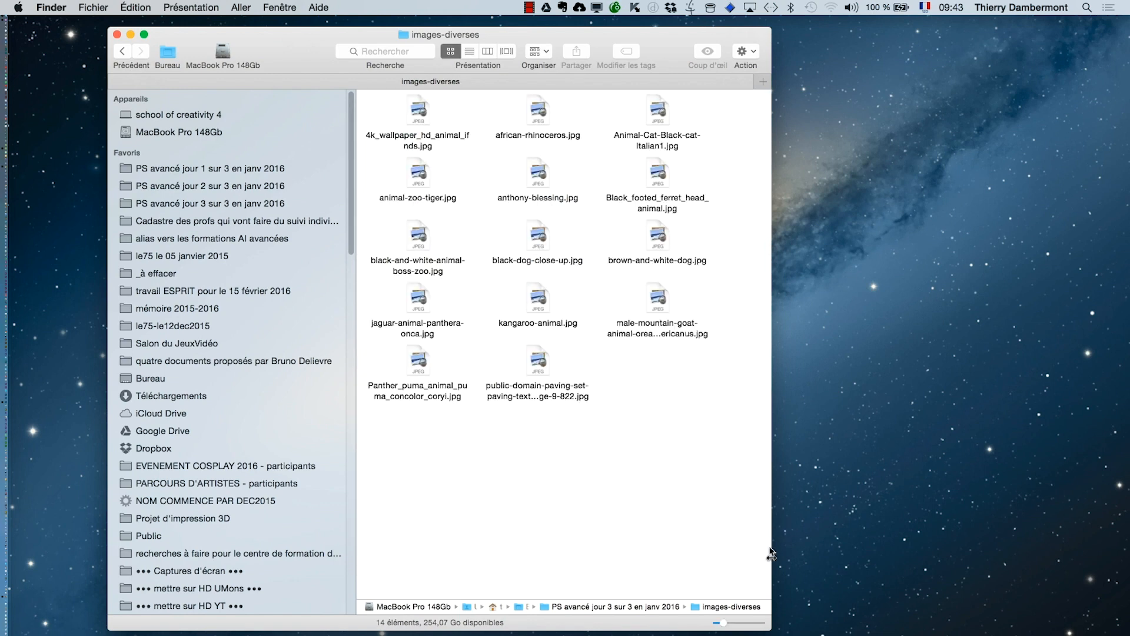
left_click_drag(771, 628, 952, 635)
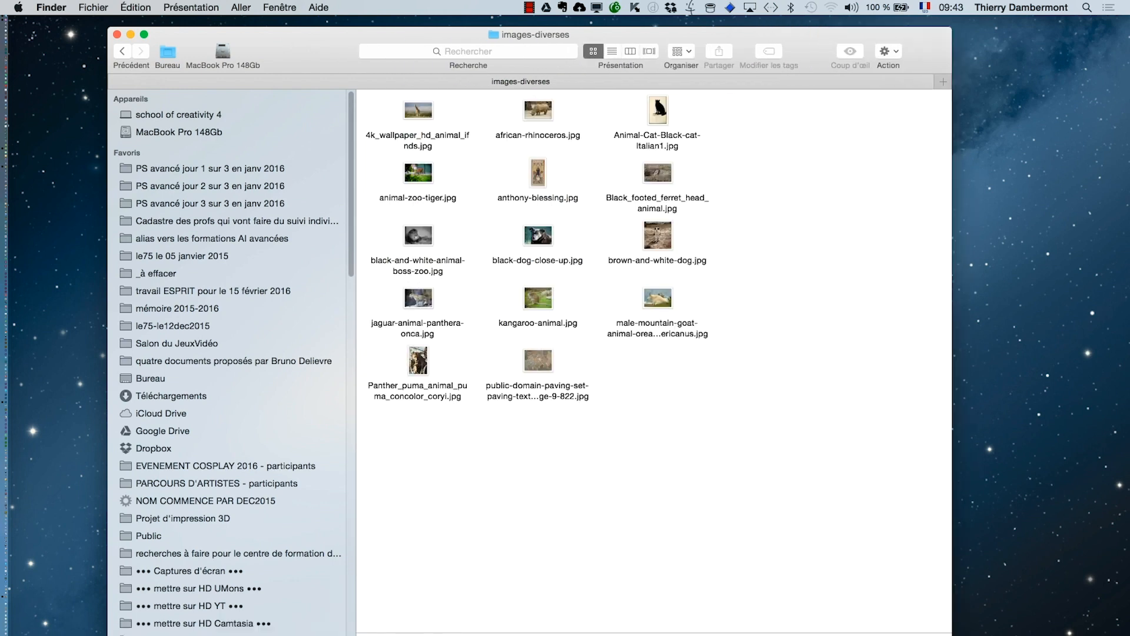
key("super+equal")
key("super+equal")
key("super+equal")
key("super+equal")
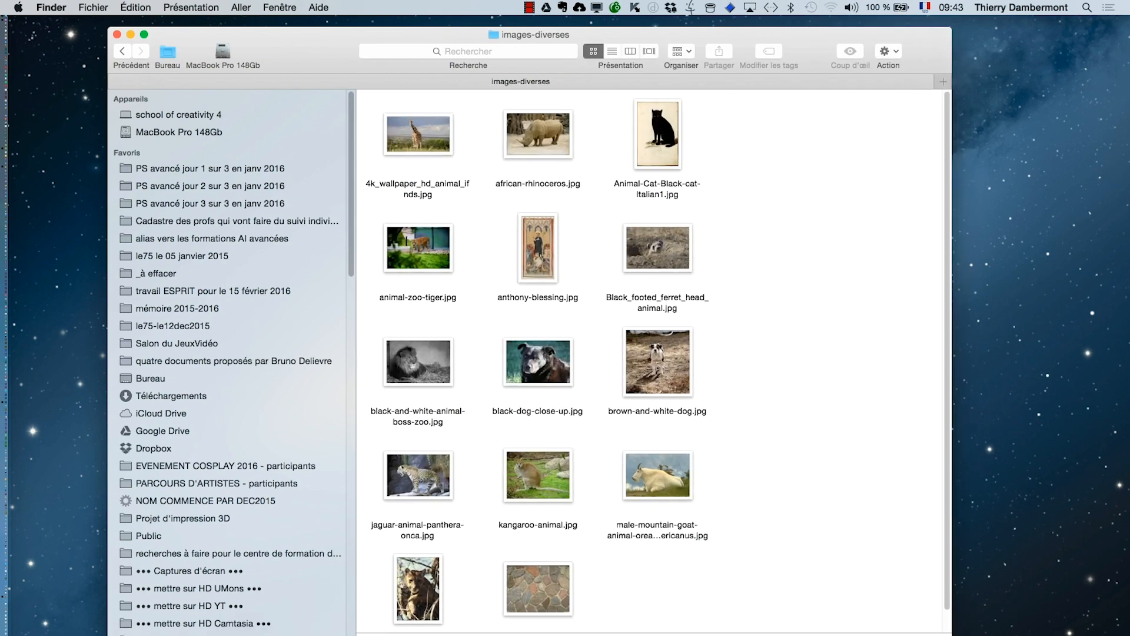
left_click_drag(951, 635, 963, 635)
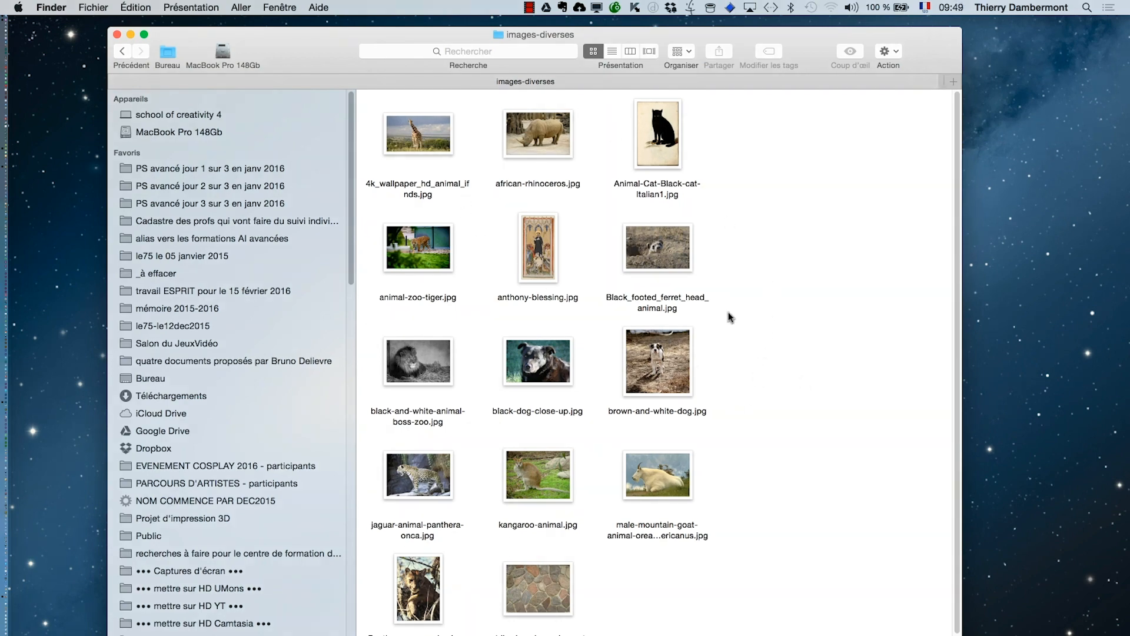
- Return to the parent folder PS avancé jour 3 sur 3 en janv 2016, and shrink and reposition its window
key("alt")
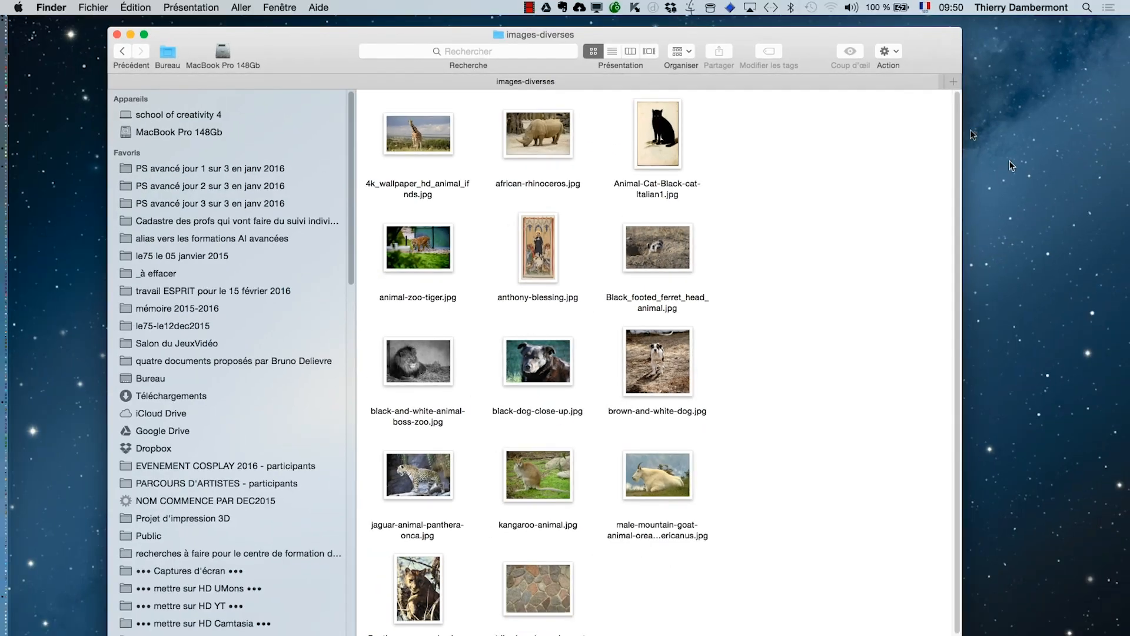
key("super+Tab")
key("super+Tab")
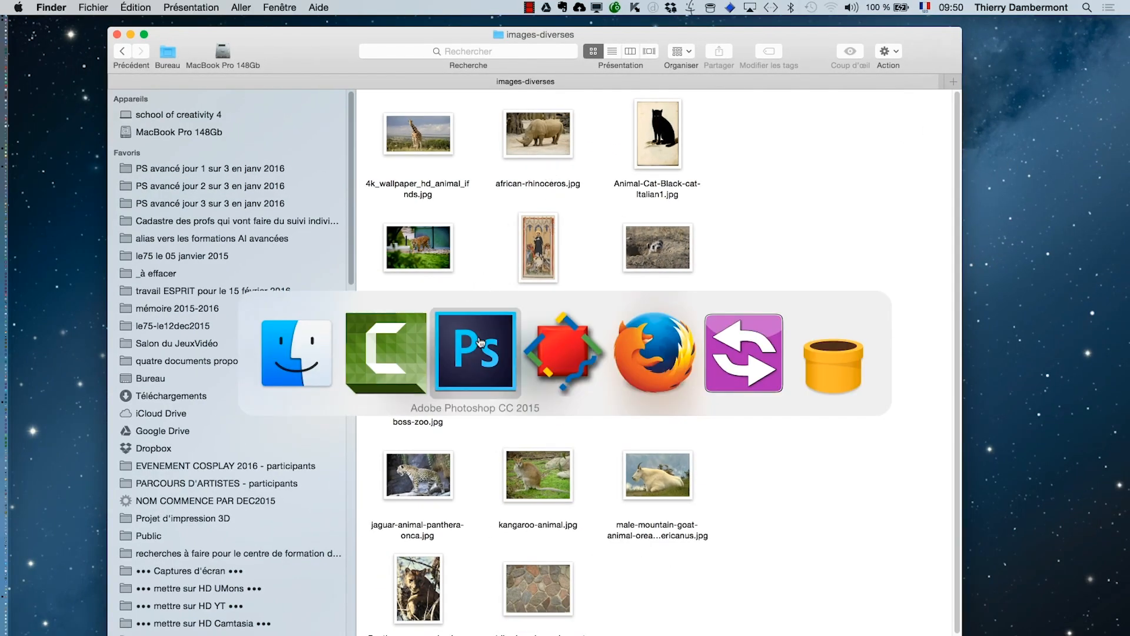
left_click(277, 65)
left_click(526, 34, "super")
left_click(527, 50)
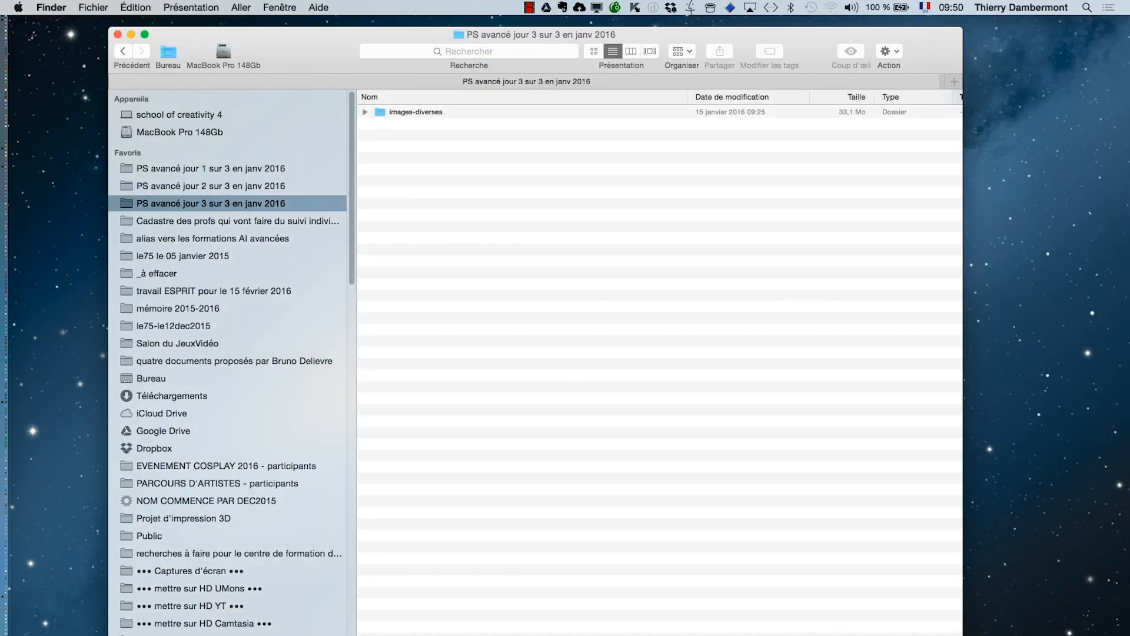
left_click_drag(962, 633, 589, 408)
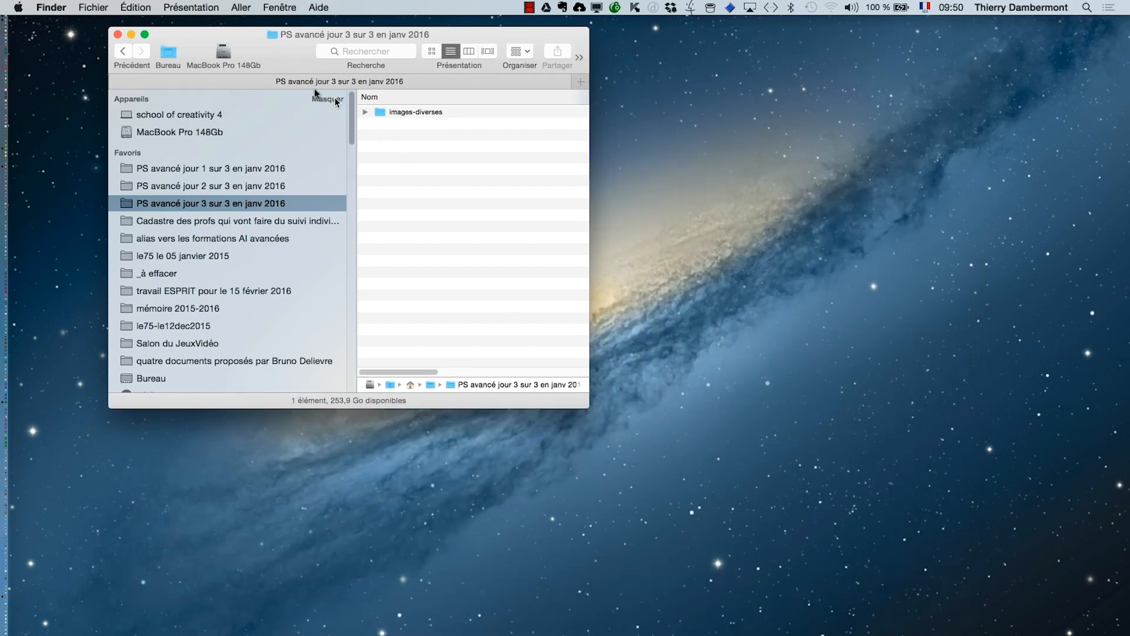
left_click_drag(302, 58, 459, 156)
- Switch to Photoshop and open the Processeur d'images script
key("super+Tab")
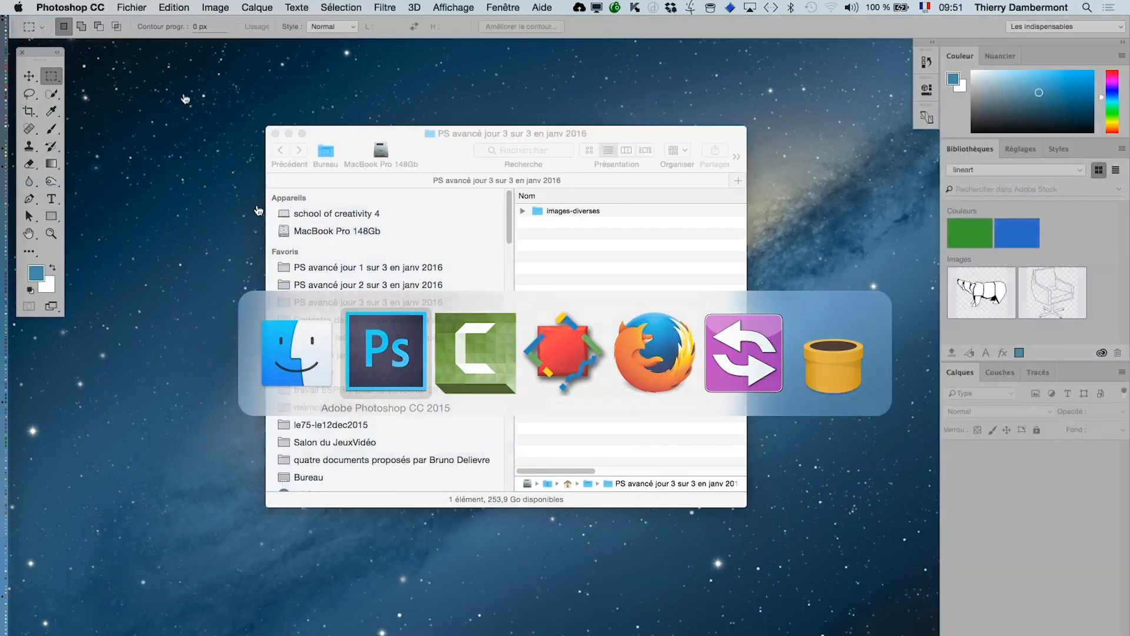
left_click(114, 6)
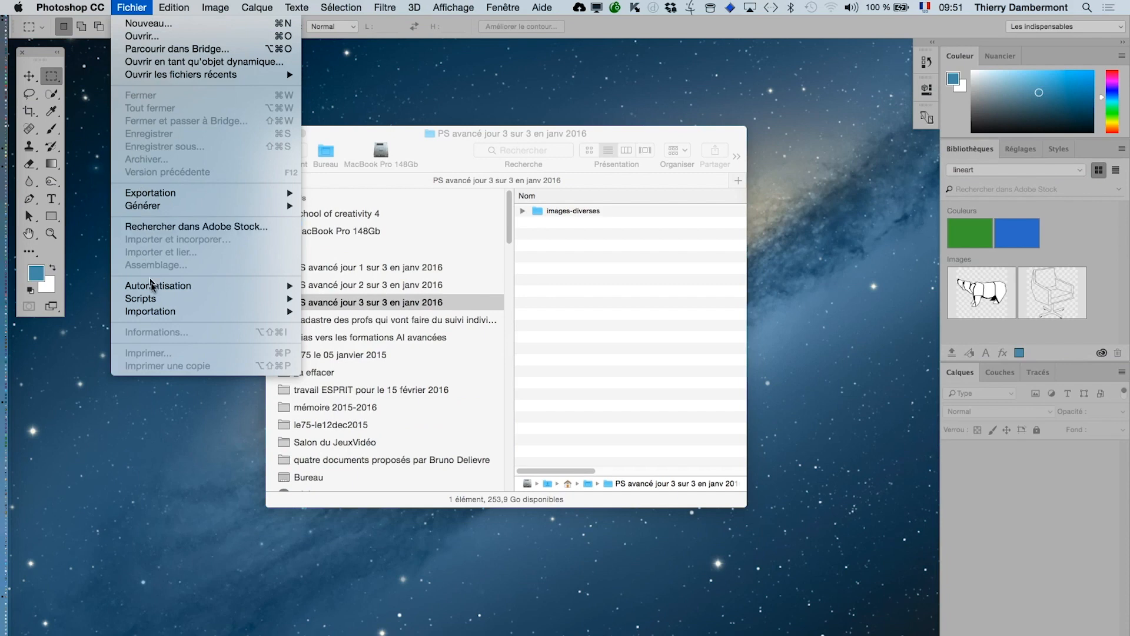
mouse_move(151, 288)
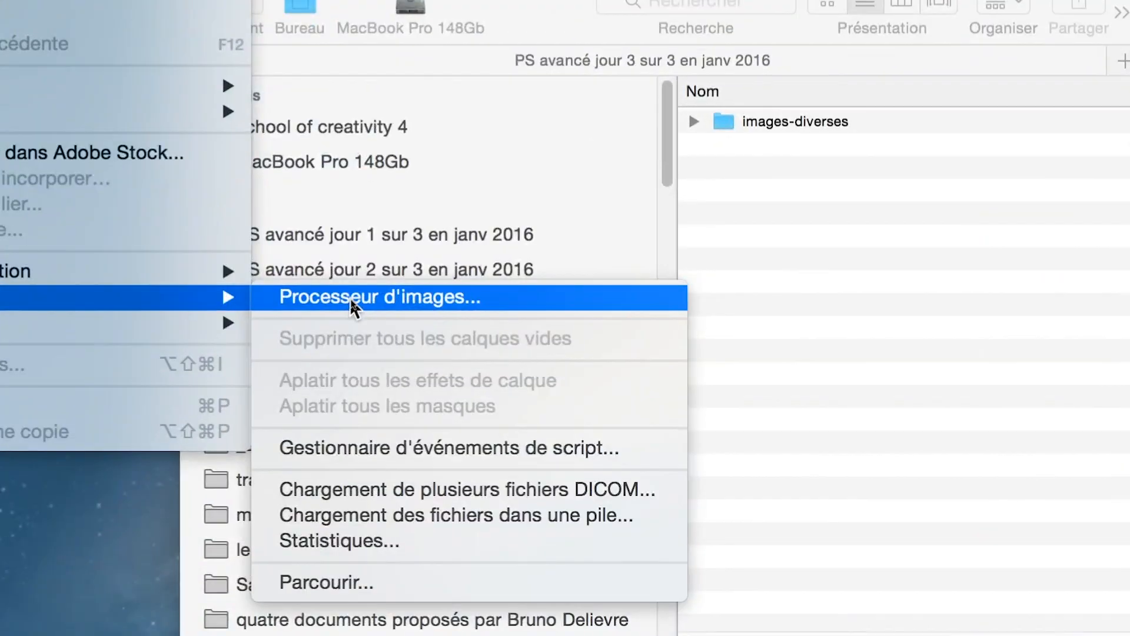
left_click(348, 303)
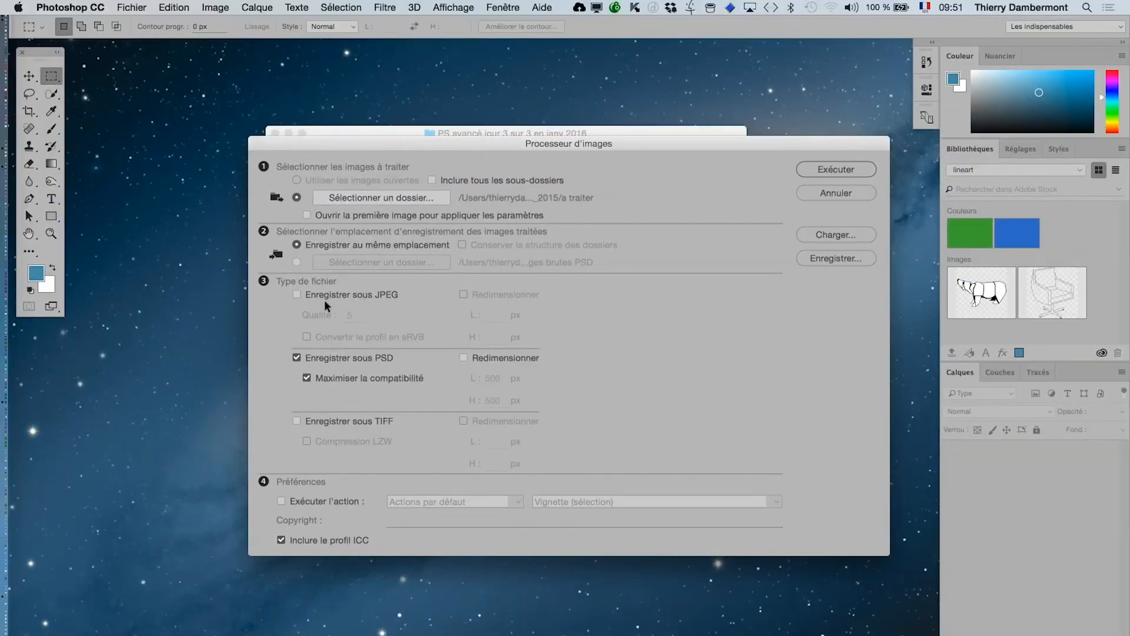
- Choose images-diverses in PS avancé jour 3 sur 3 en janv 2016 as the source folder of images to process
key("super+Tab")
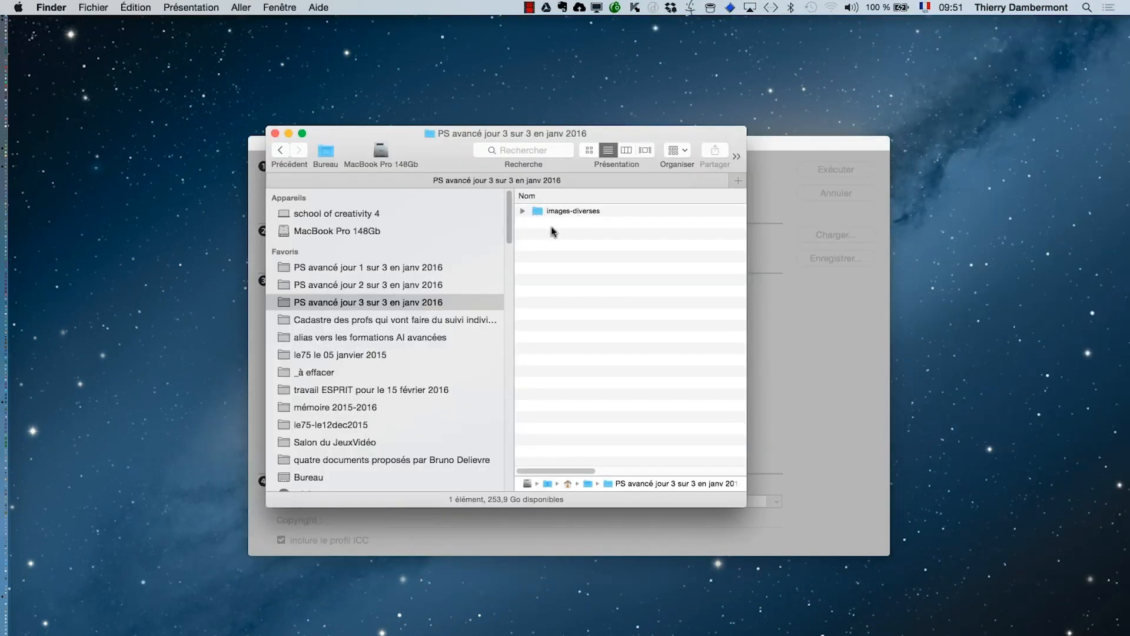
left_click(802, 318)
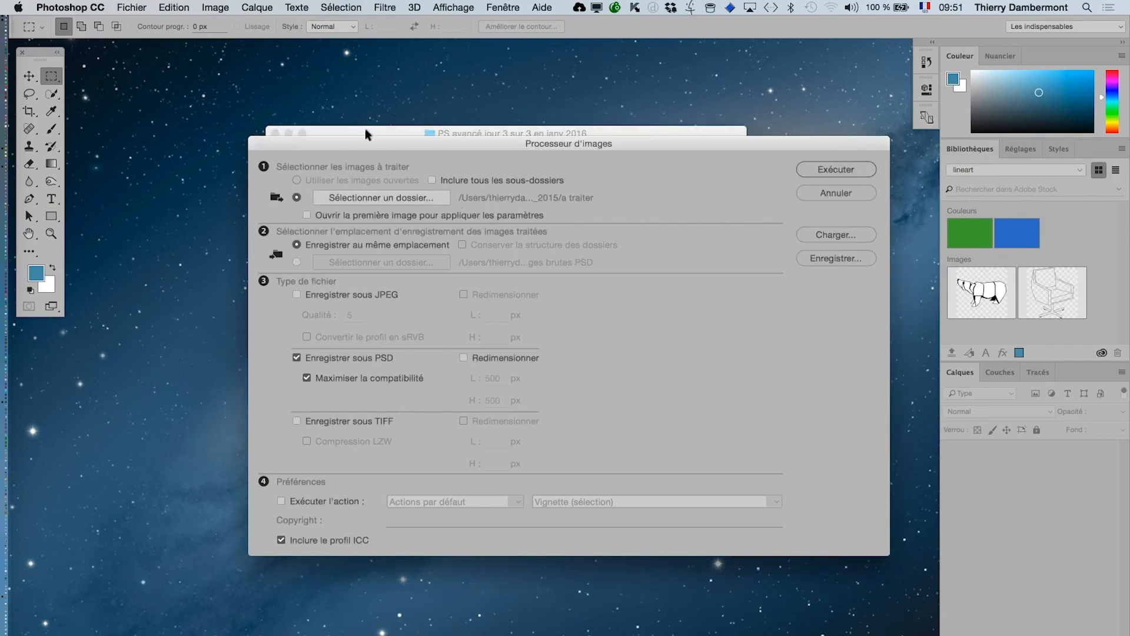
left_click_drag(361, 147, 307, 124)
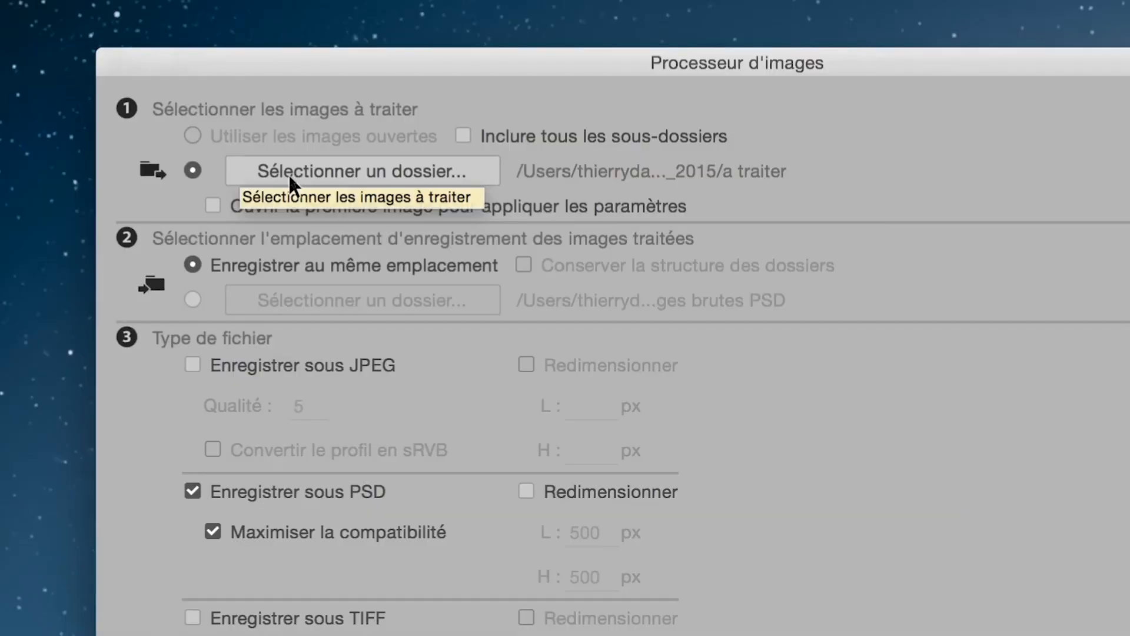
left_click(288, 173)
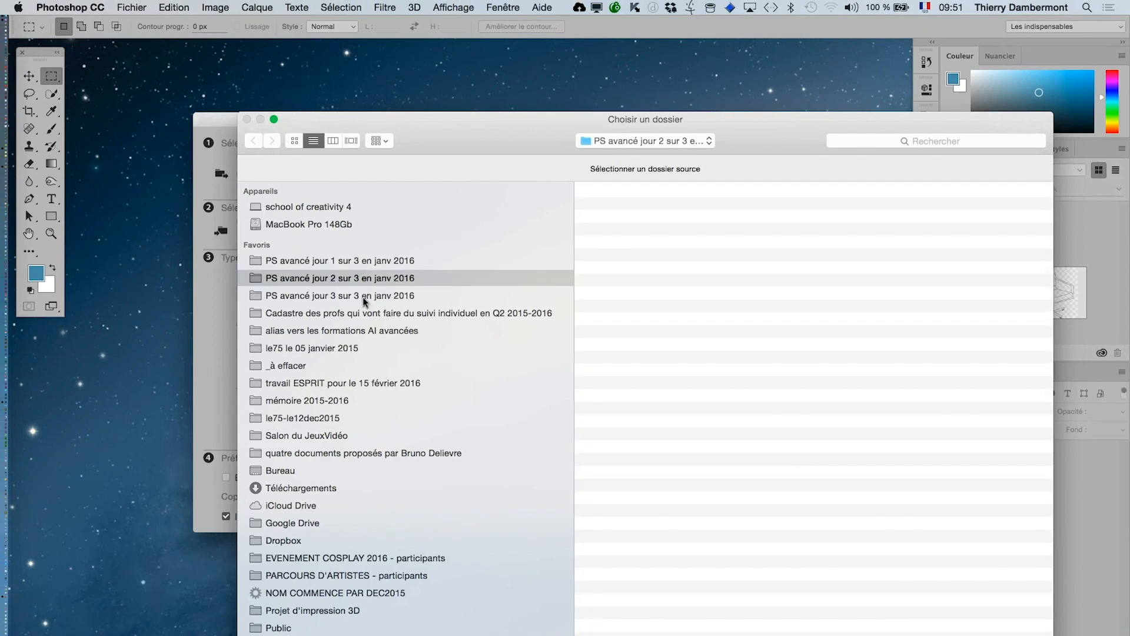
left_click(436, 419)
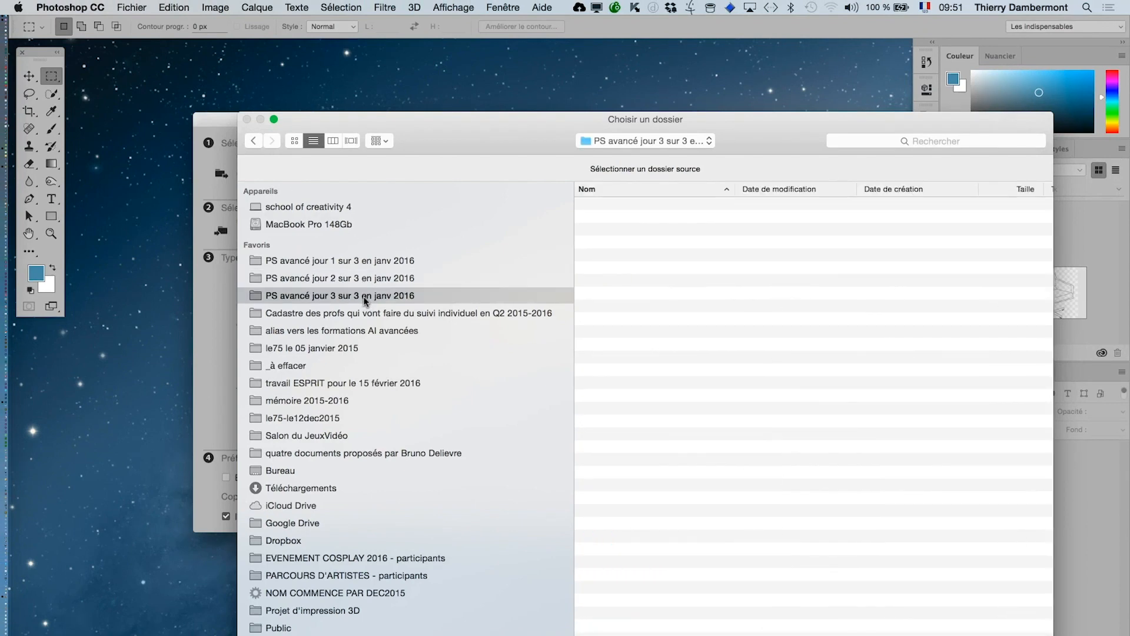
left_click(629, 206)
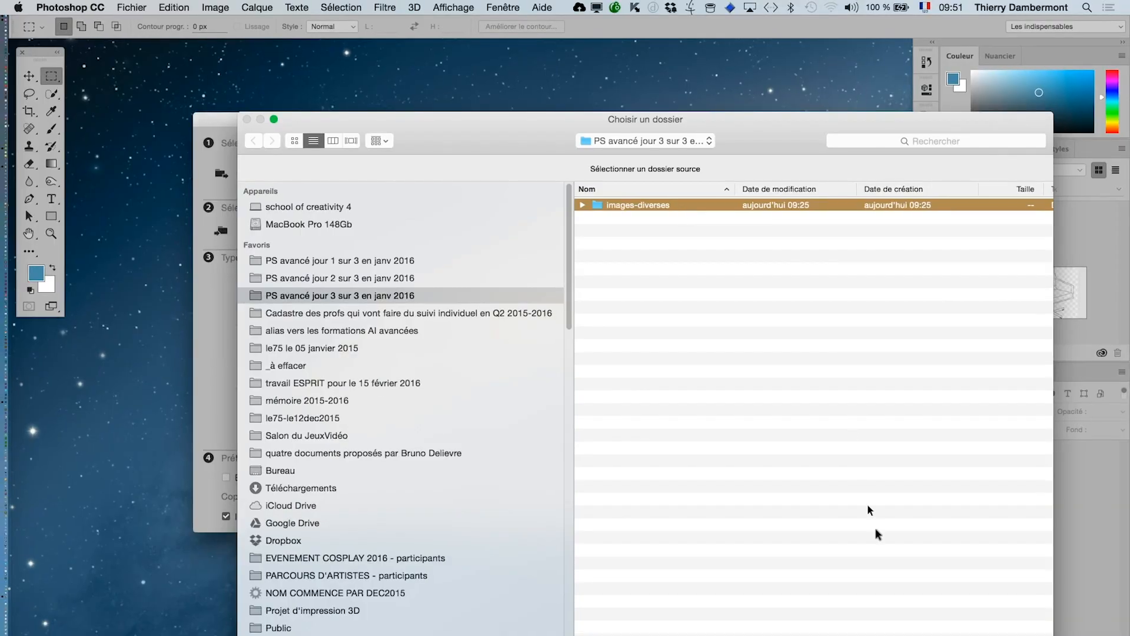
key("Return")
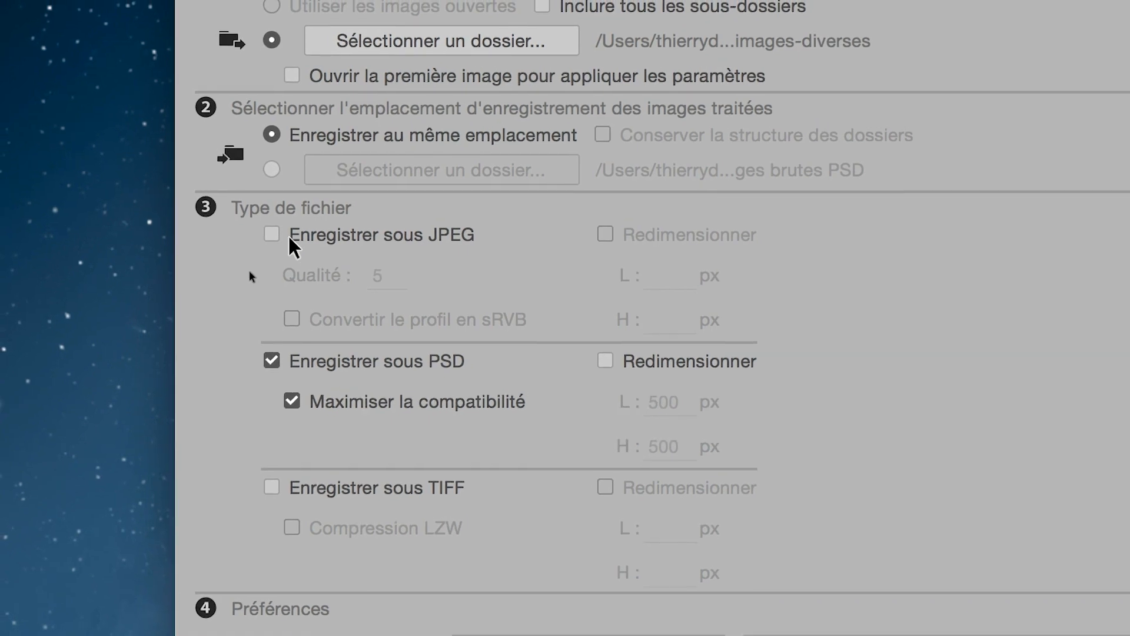
- Turn JPEG output on and off again, and try resizing the PSD output to 800 × 600 px
left_click(270, 235)
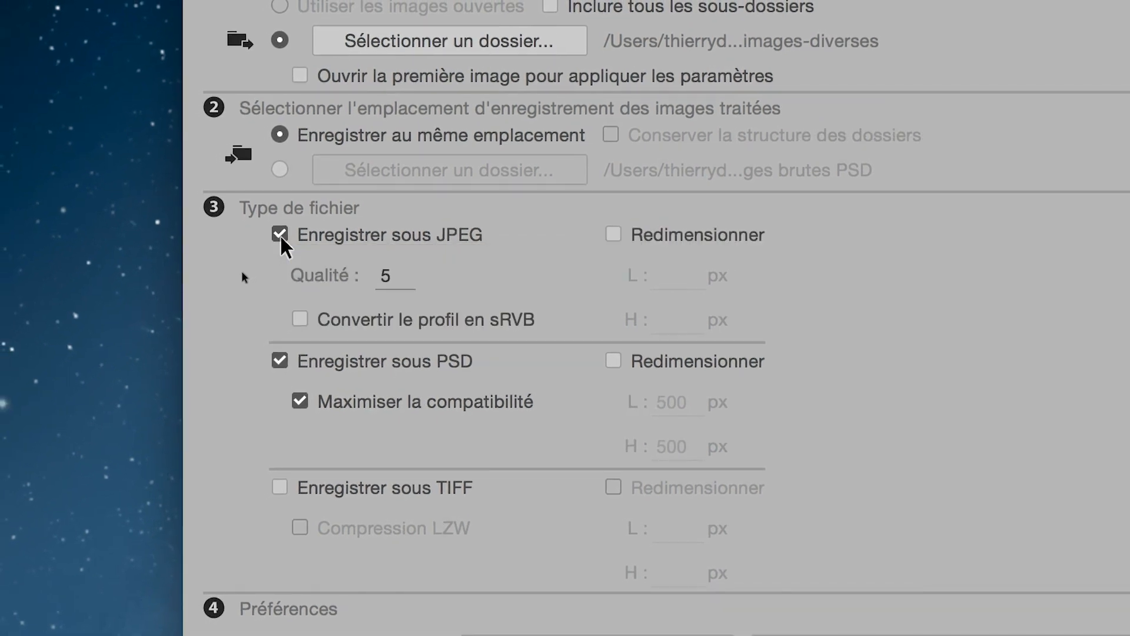
left_click(281, 234)
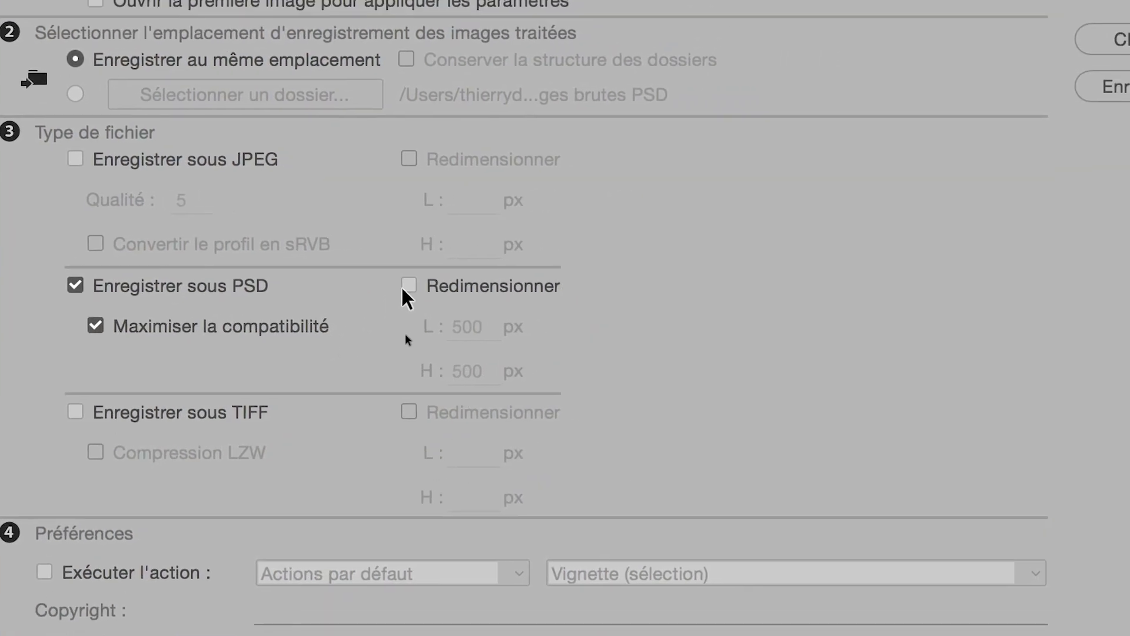
left_click(389, 293)
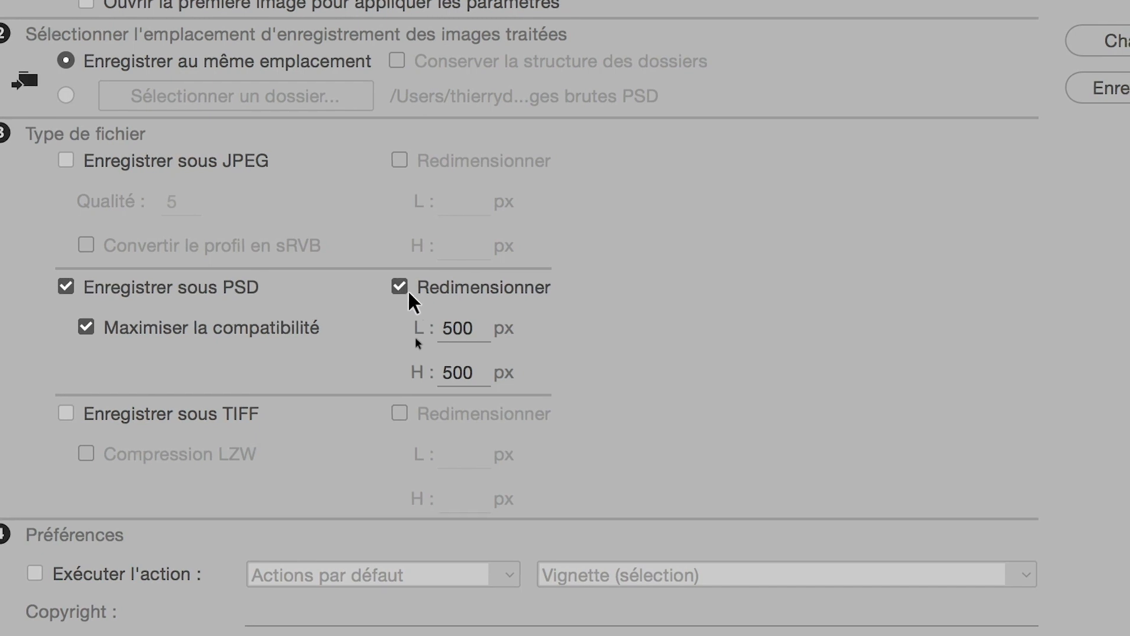
left_click_drag(463, 323, 415, 301)
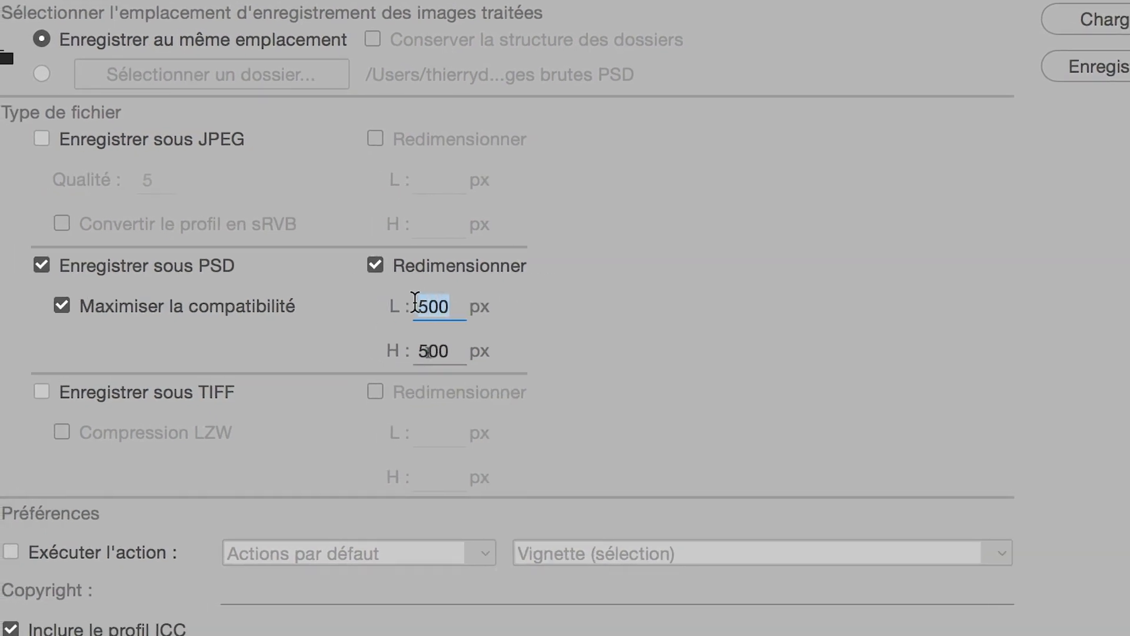
type("800")
key("Tab")
type("600")
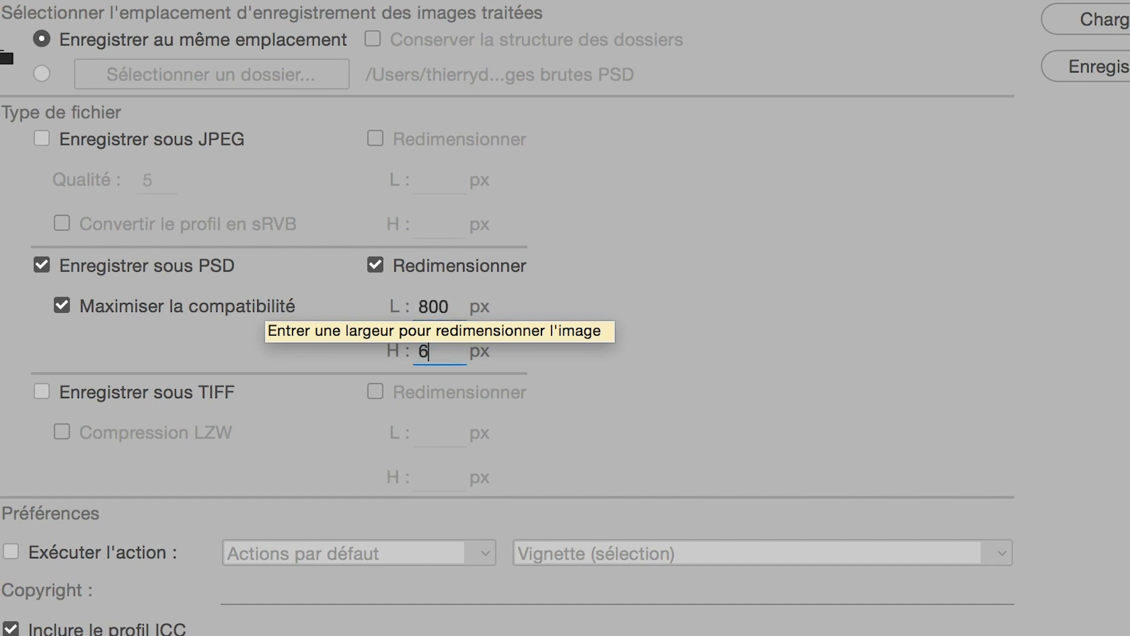
- Try a PSD resize width of 300 px and height of 200 px, and disable the PSD resizing
double_click(427, 306)
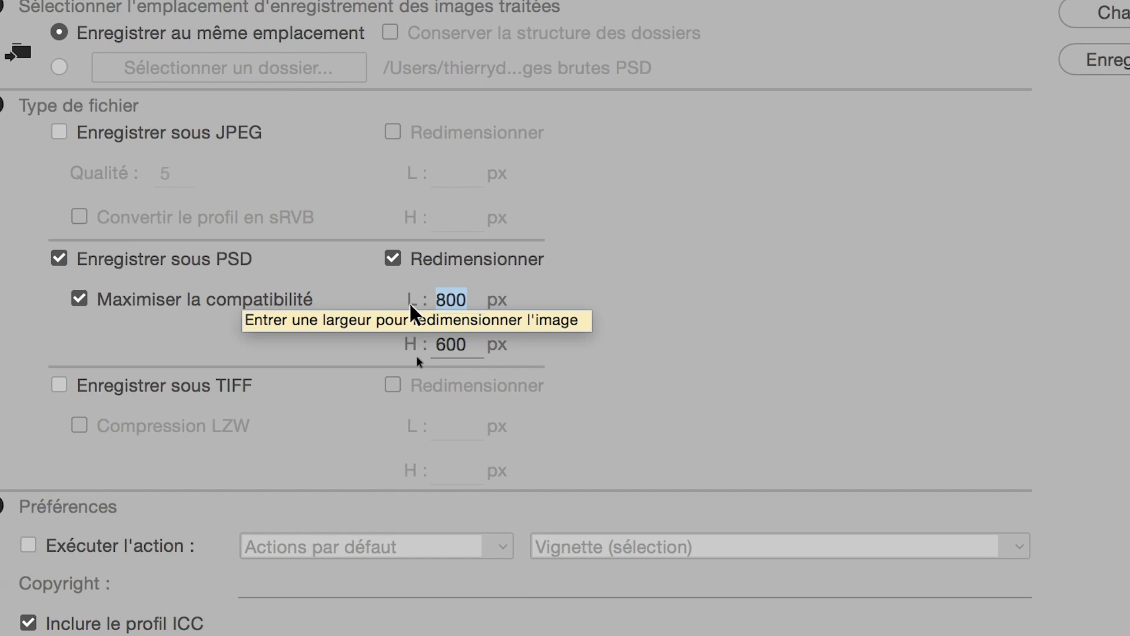
type("300")
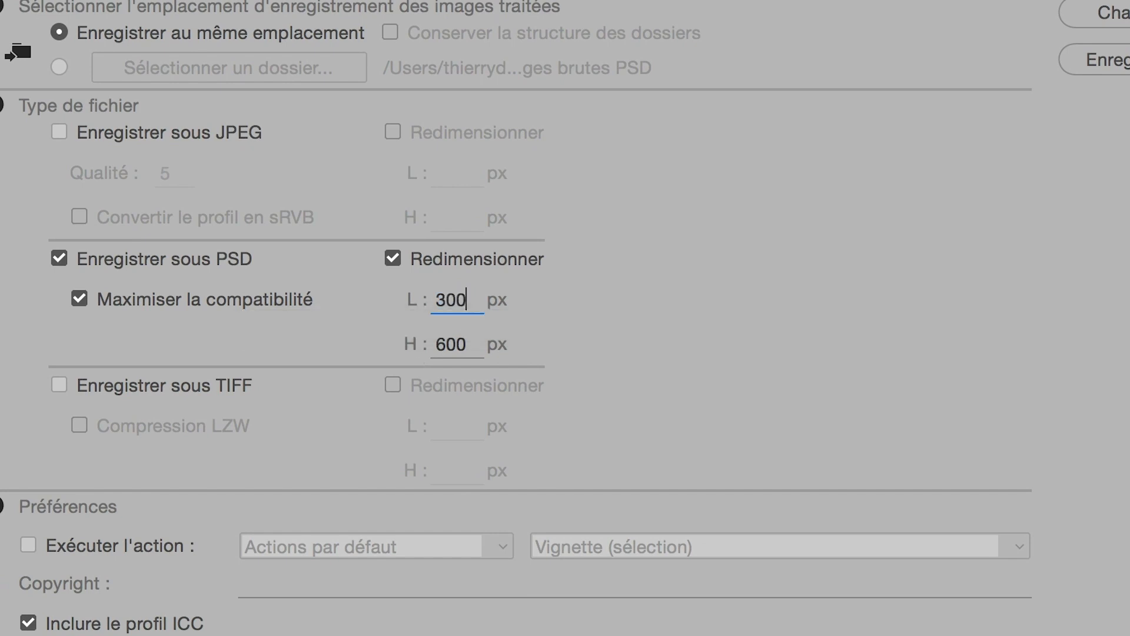
key("Tab")
type("200")
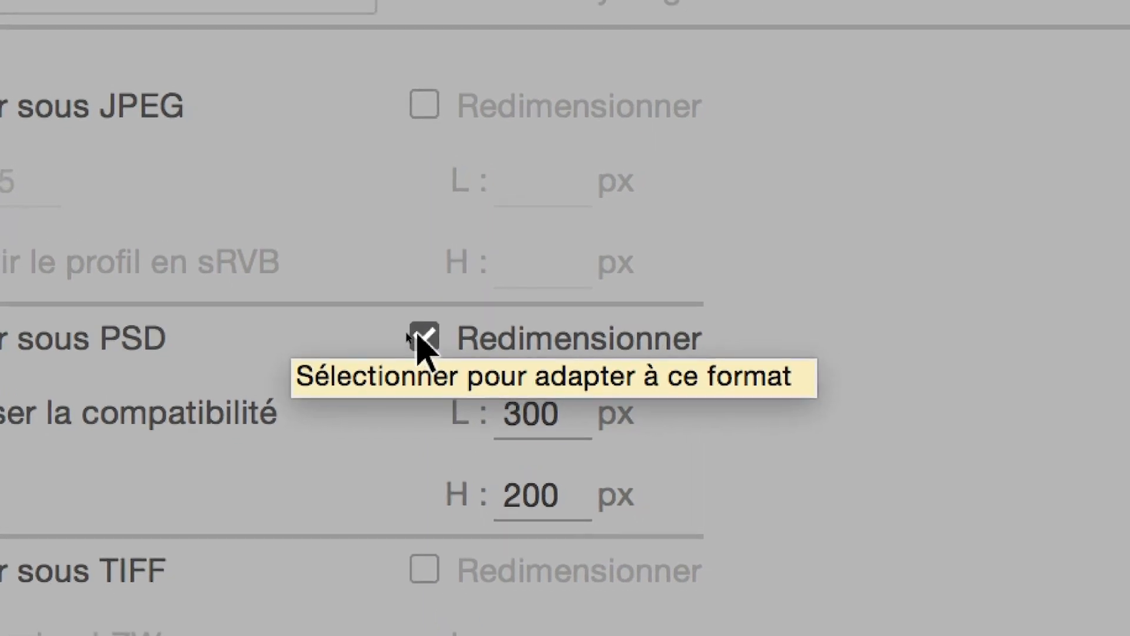
left_click(421, 337)
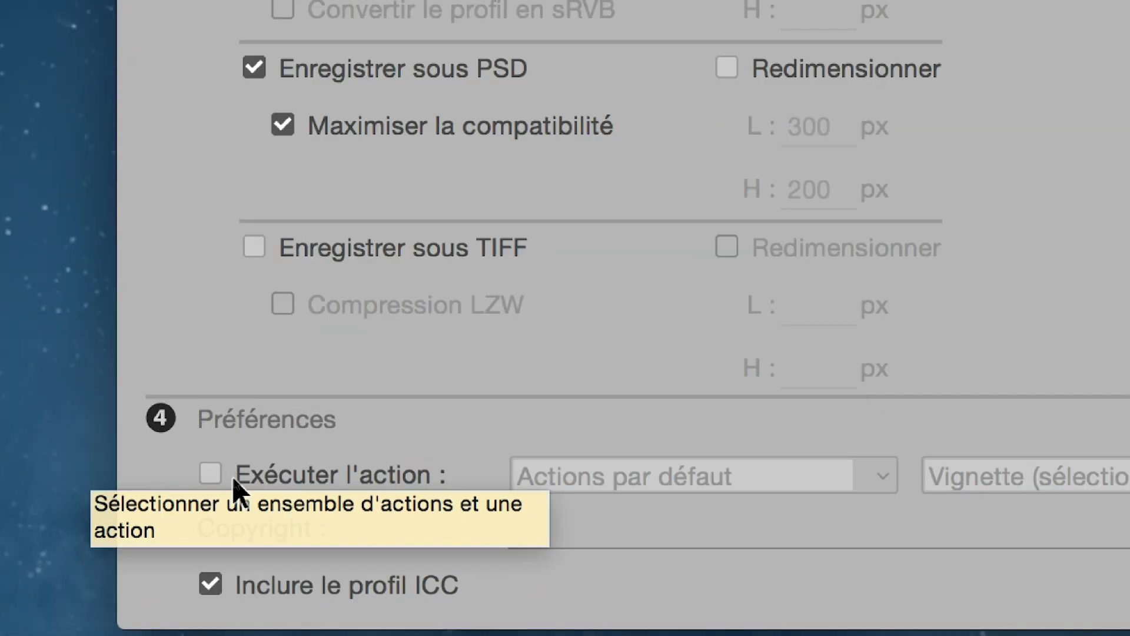
- Enable running an action on the images and choose Virage sépia (calque) from the Actions par défaut set
left_click(233, 478)
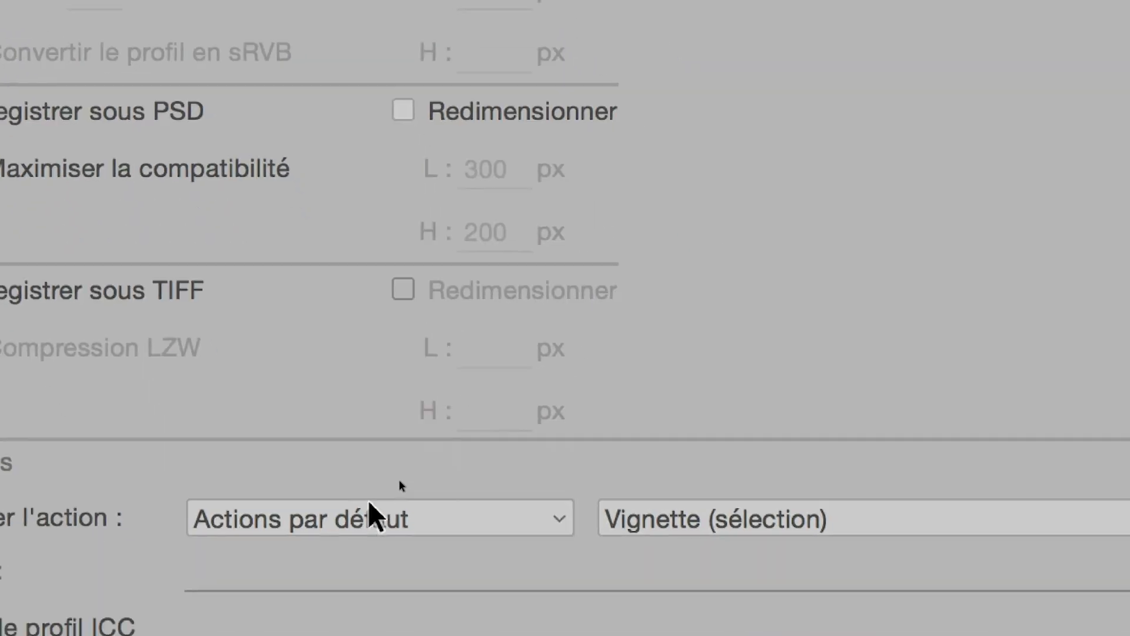
left_click(692, 524)
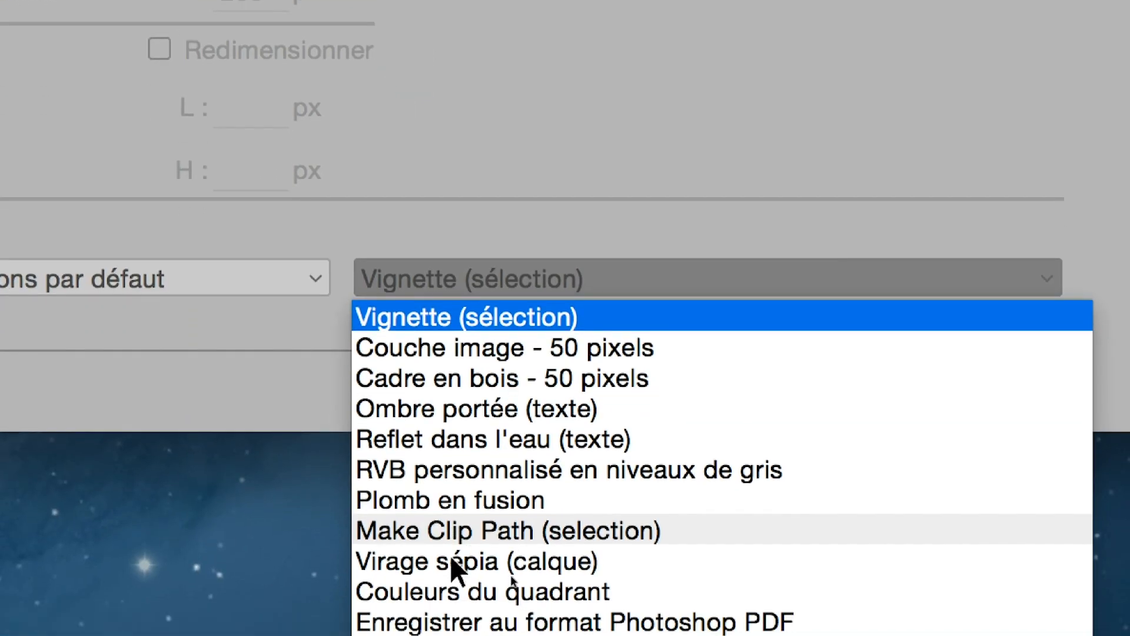
left_click(449, 557)
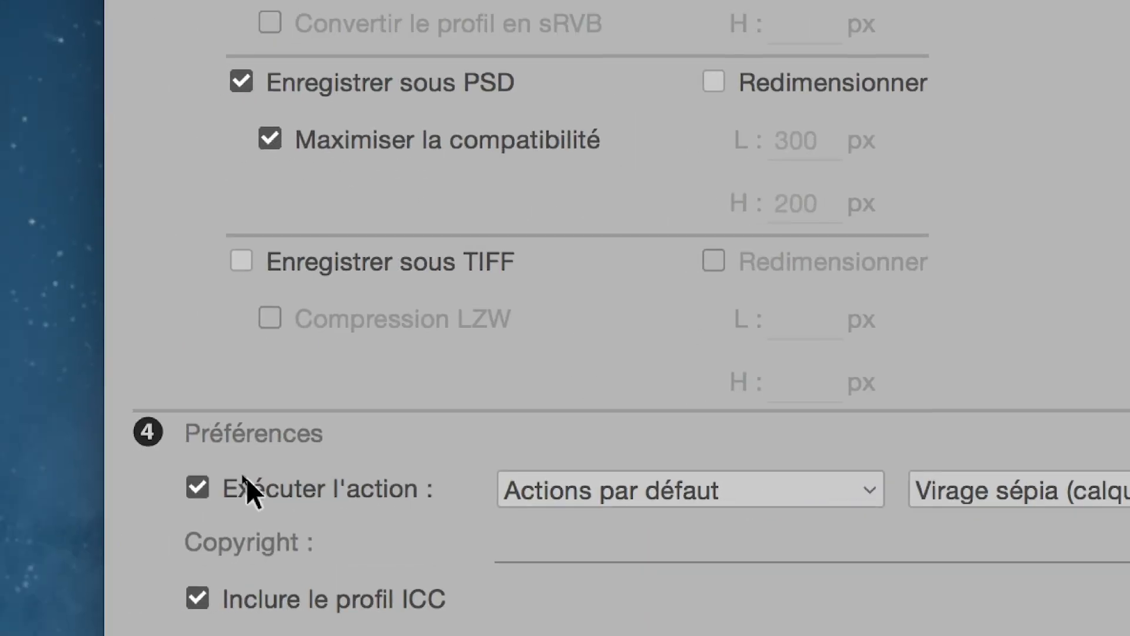
left_click(193, 485)
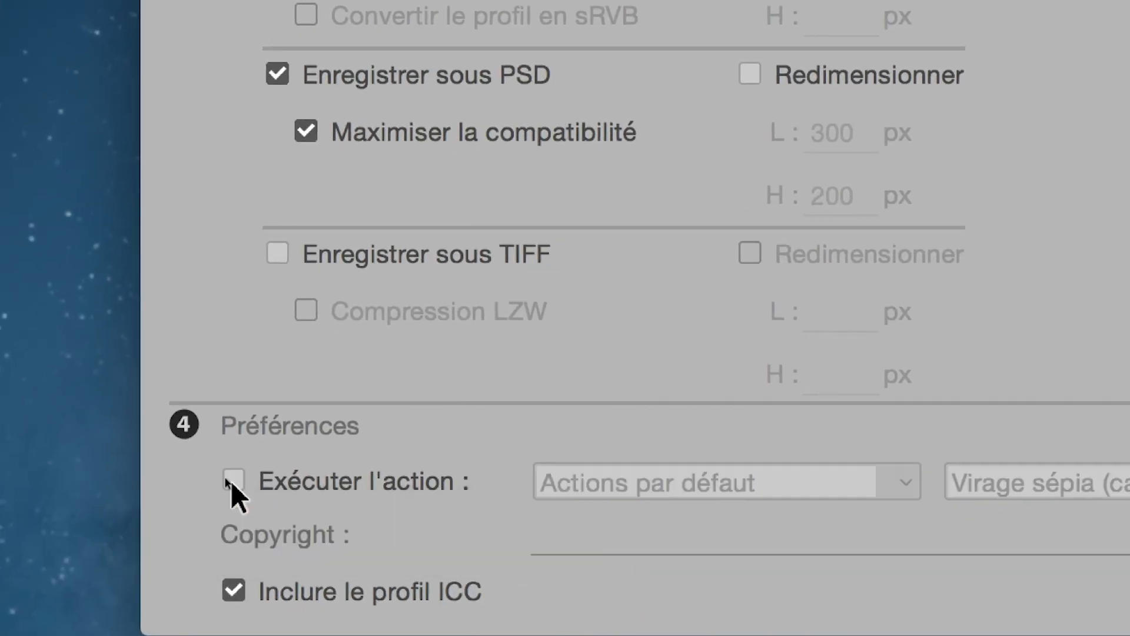
left_click(231, 481)
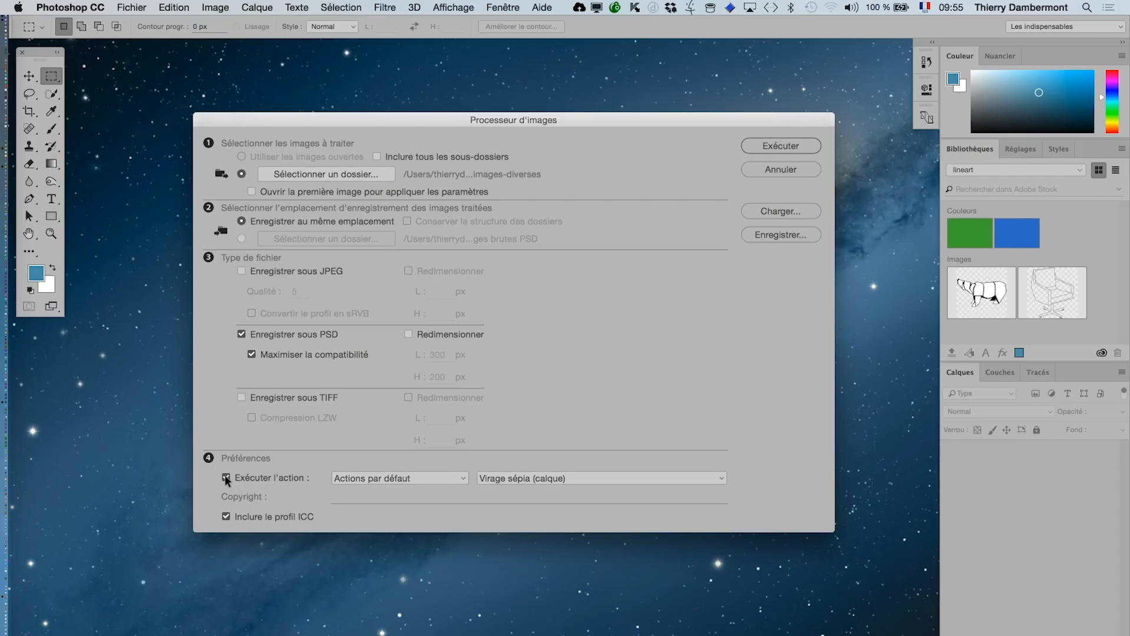
- Disable running an action on the images and run the Image Processor to save images-diverses as PSD files
left_click(227, 478)
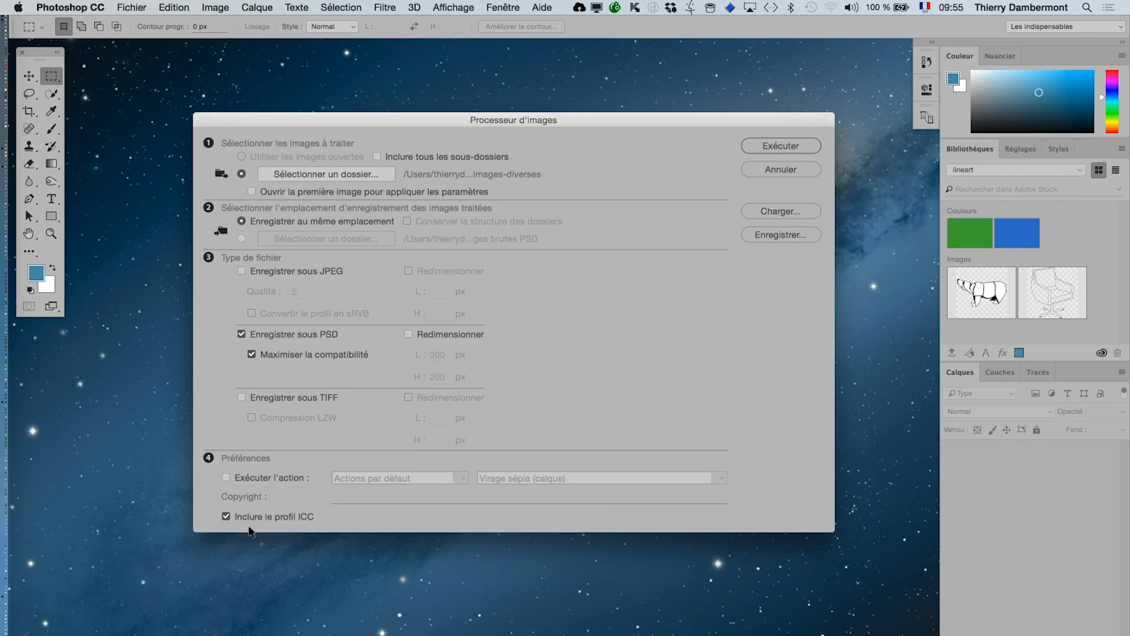
left_click(780, 146)
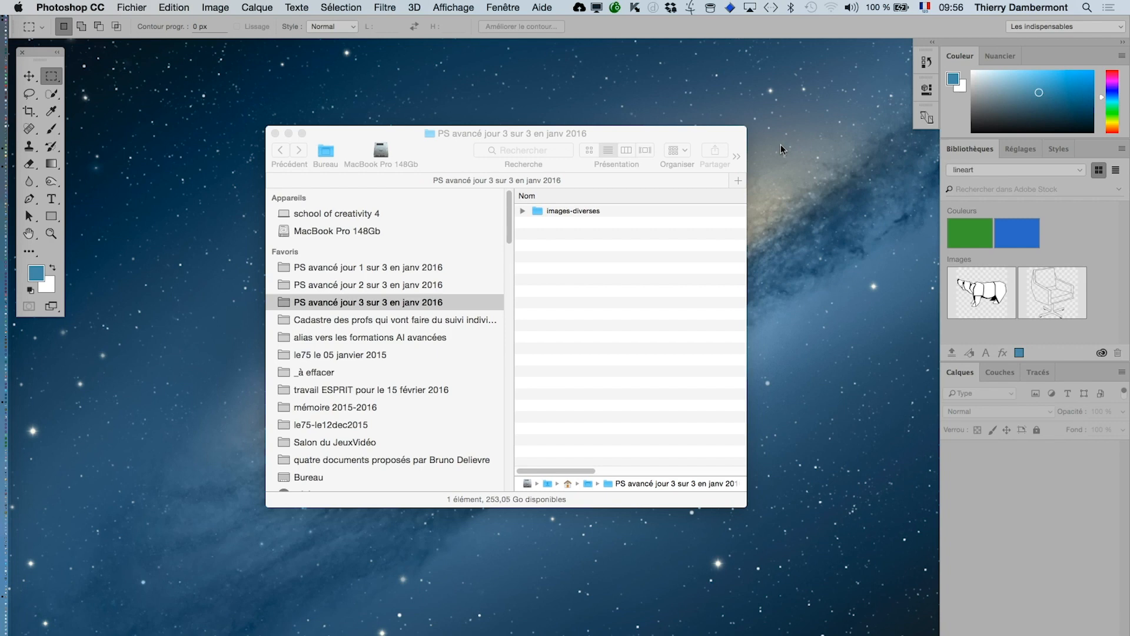
- Check the images-diverses folder and its PSD subfolder in Finder, and collapse both folders again
left_click(606, 240)
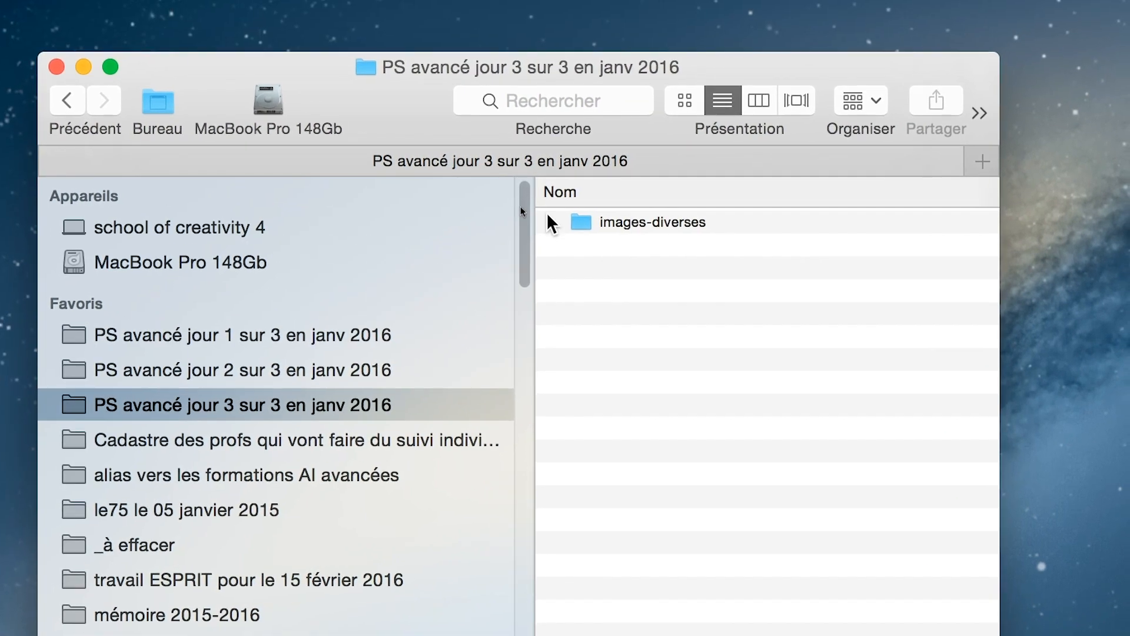
left_click(549, 222)
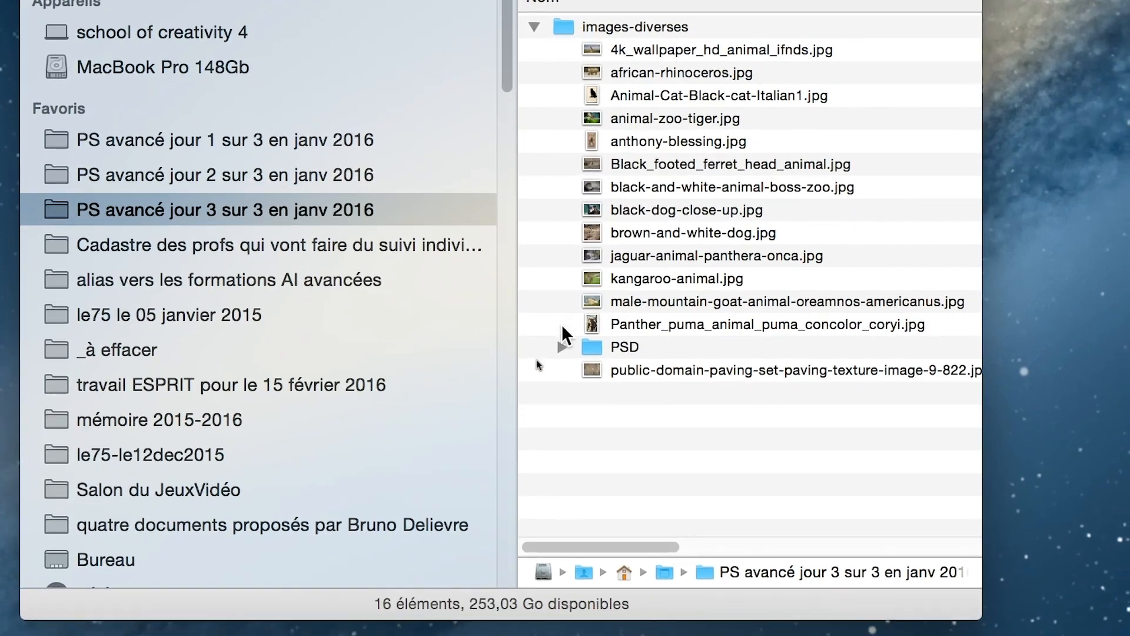
left_click(562, 346)
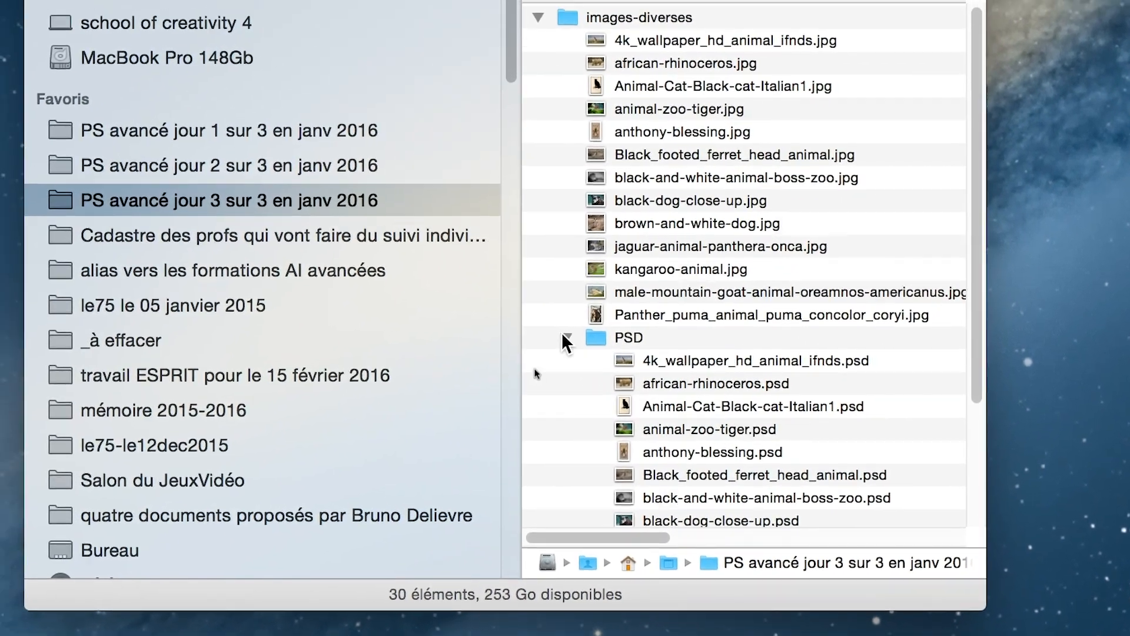
left_click(559, 330)
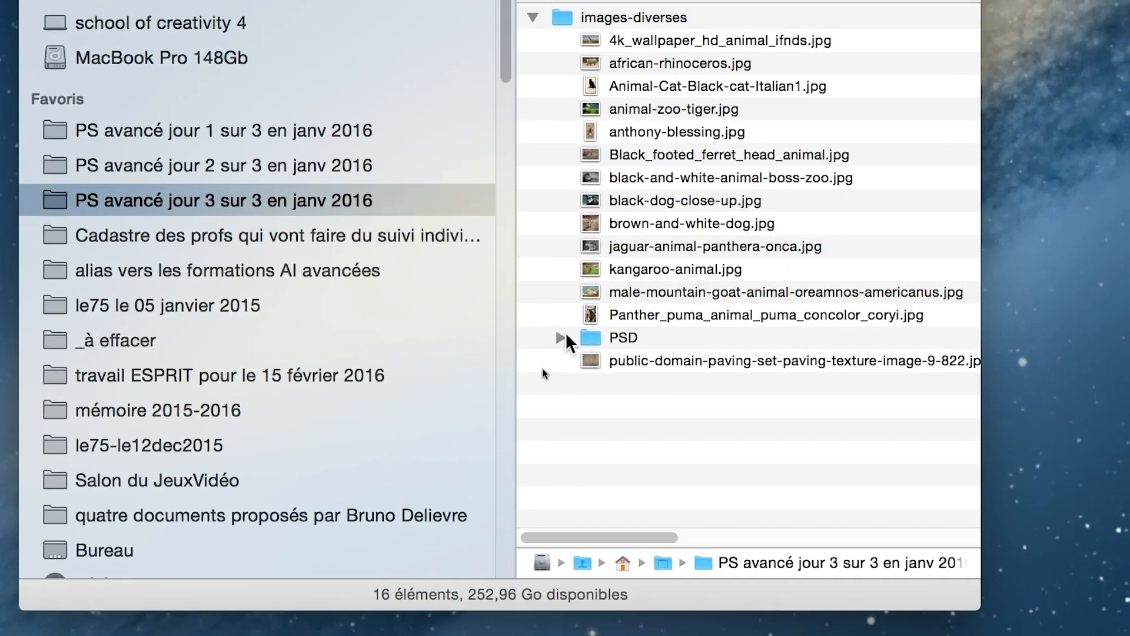
left_click(573, 334)
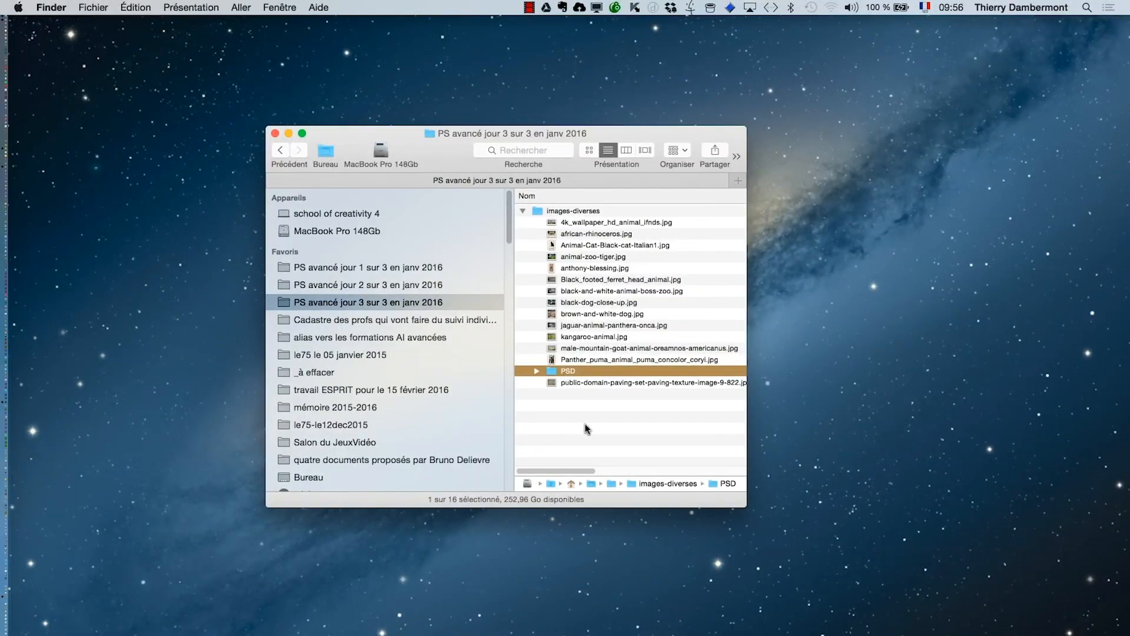
left_click(584, 422)
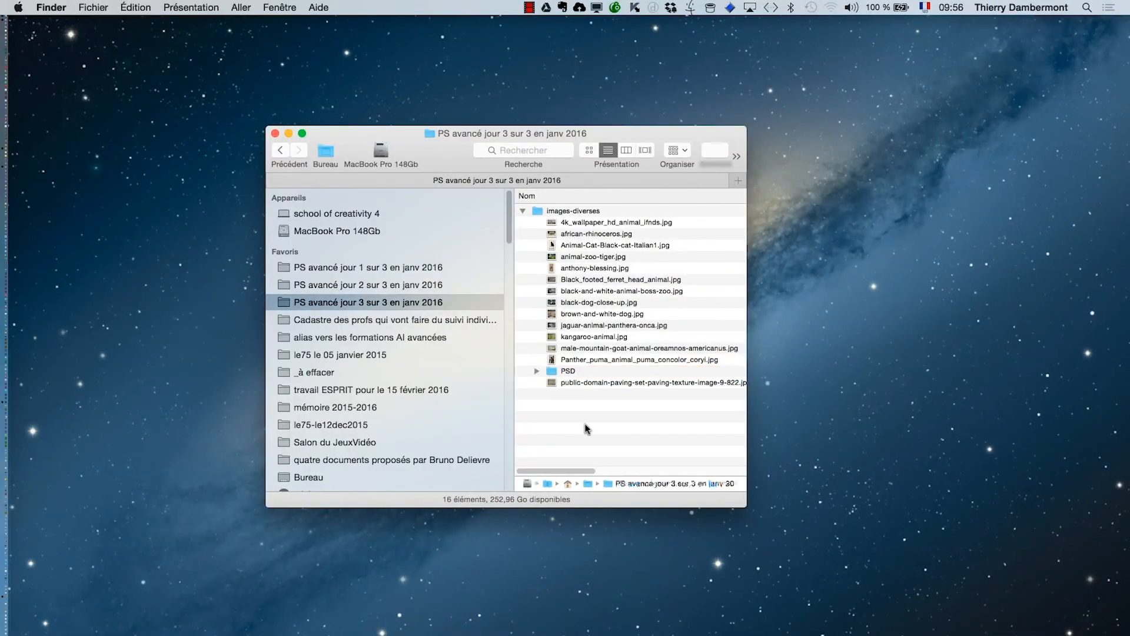
left_click(522, 210)
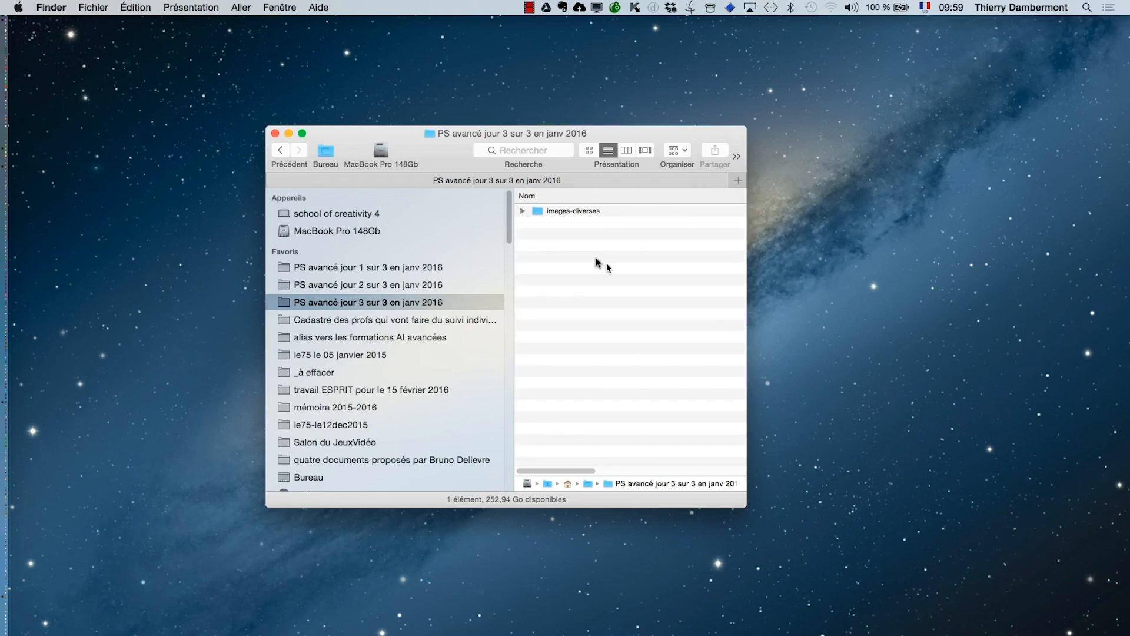
- Move all files in the PSD subfolder of images-diverses to the trash and close the Finder window
double_click(573, 210)
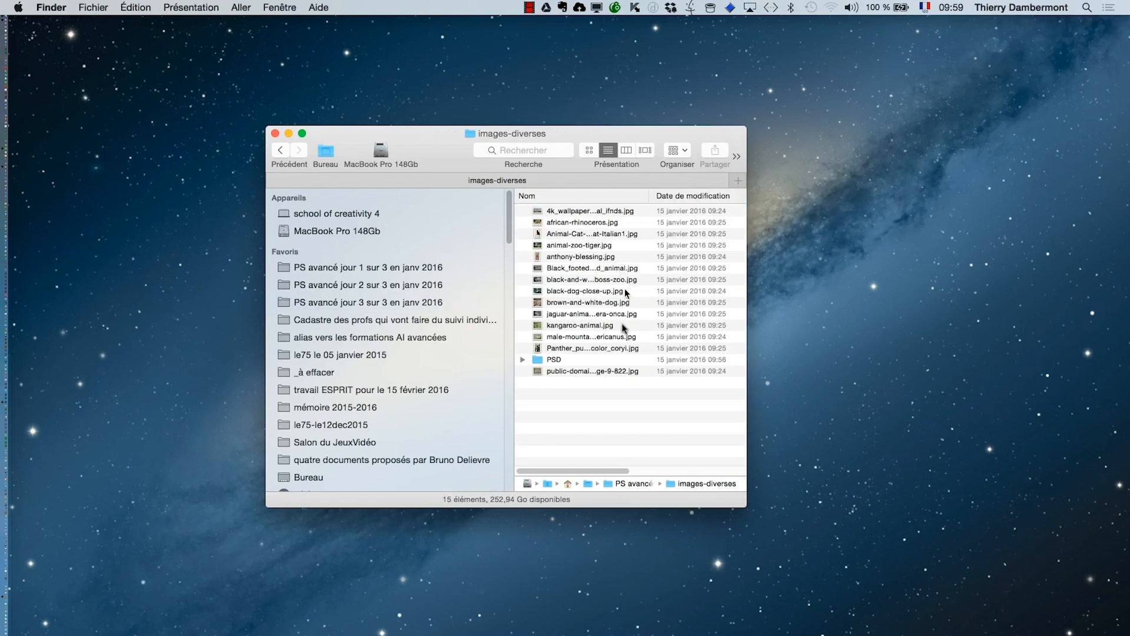
left_click_drag(746, 505, 832, 538)
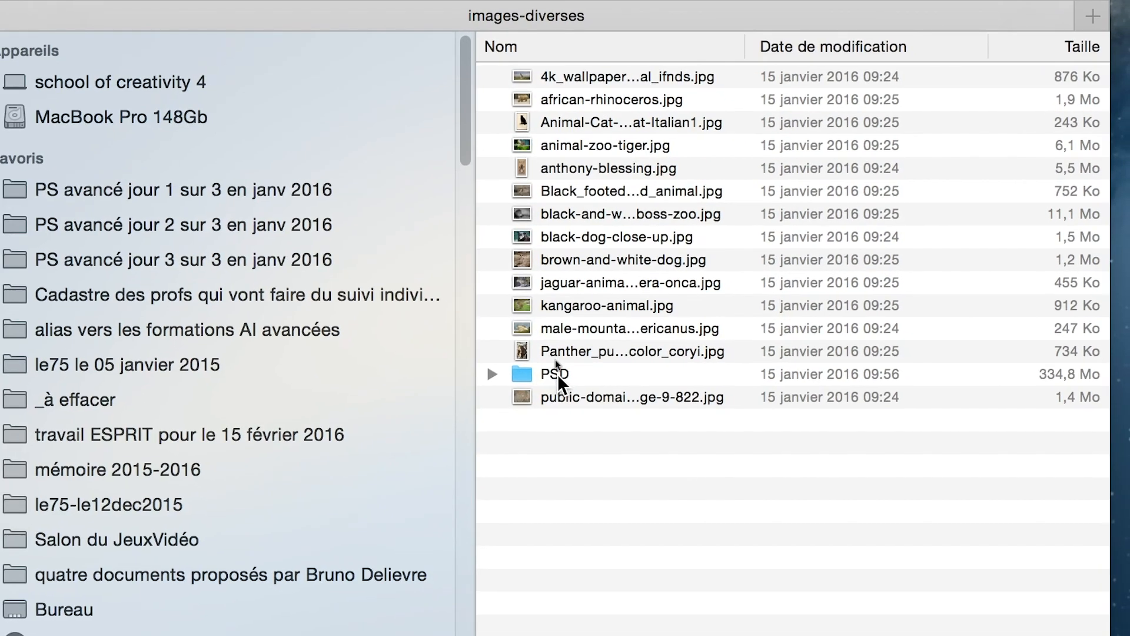
double_click(556, 373)
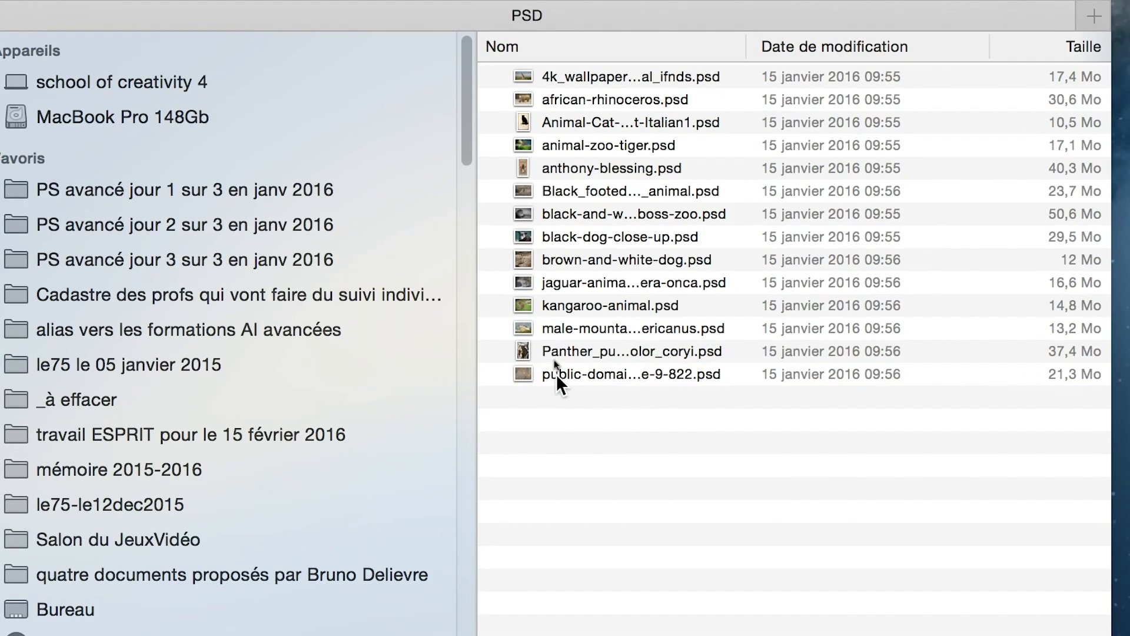
left_click(556, 371)
key("super+a")
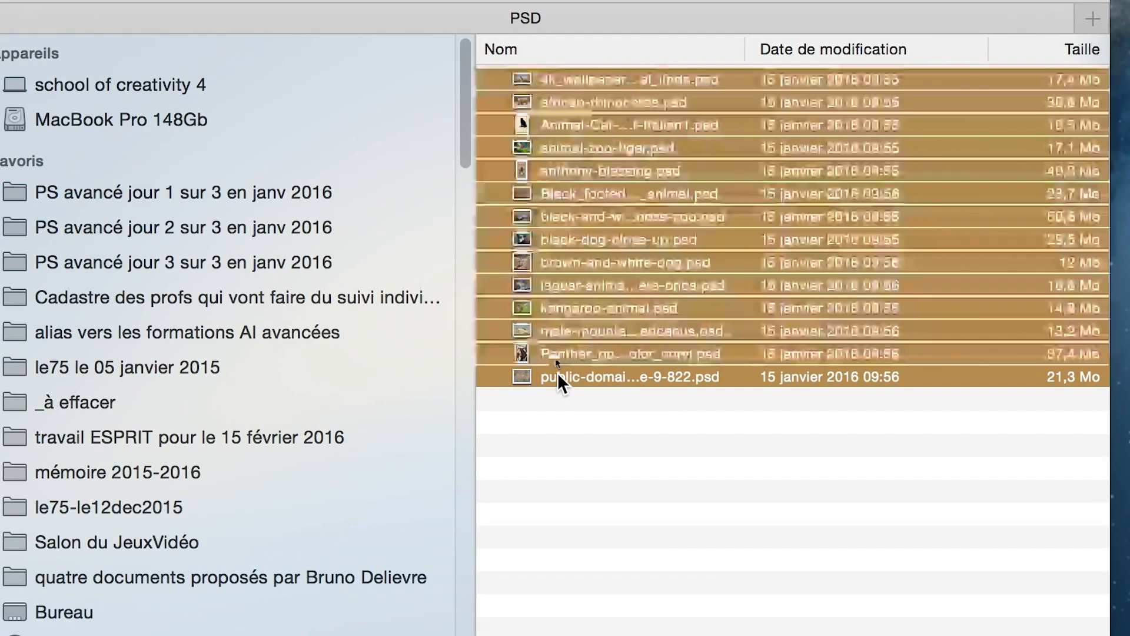
key("super+BackSpace")
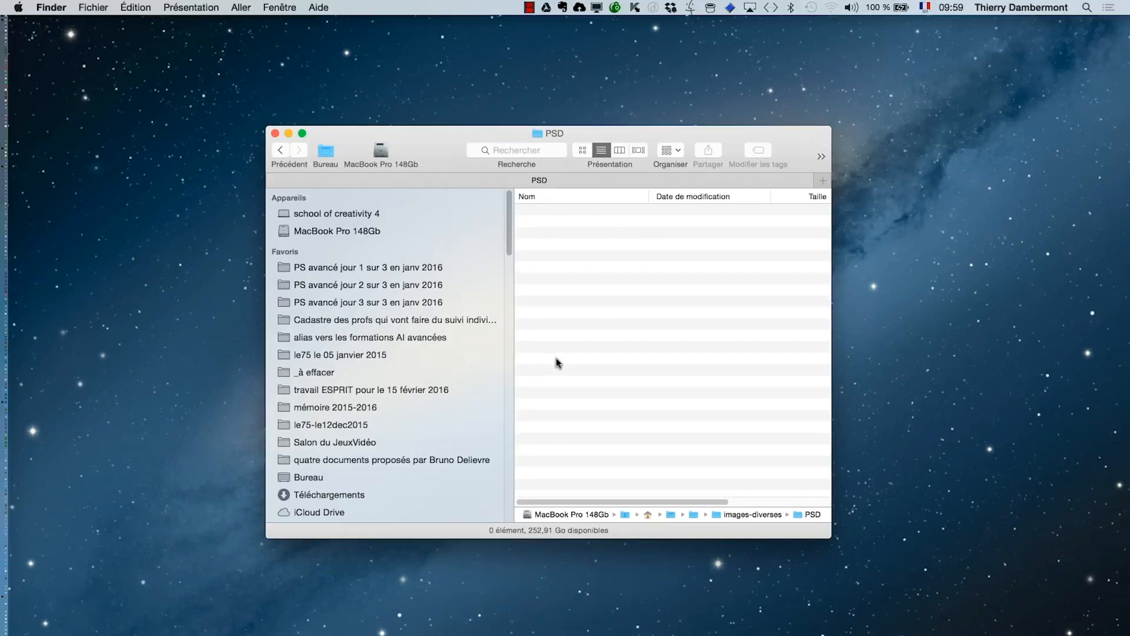
left_click(275, 133)
- Switch to Photoshop and open the Image Processor script
key("super+Tab")
key("super+Tab")
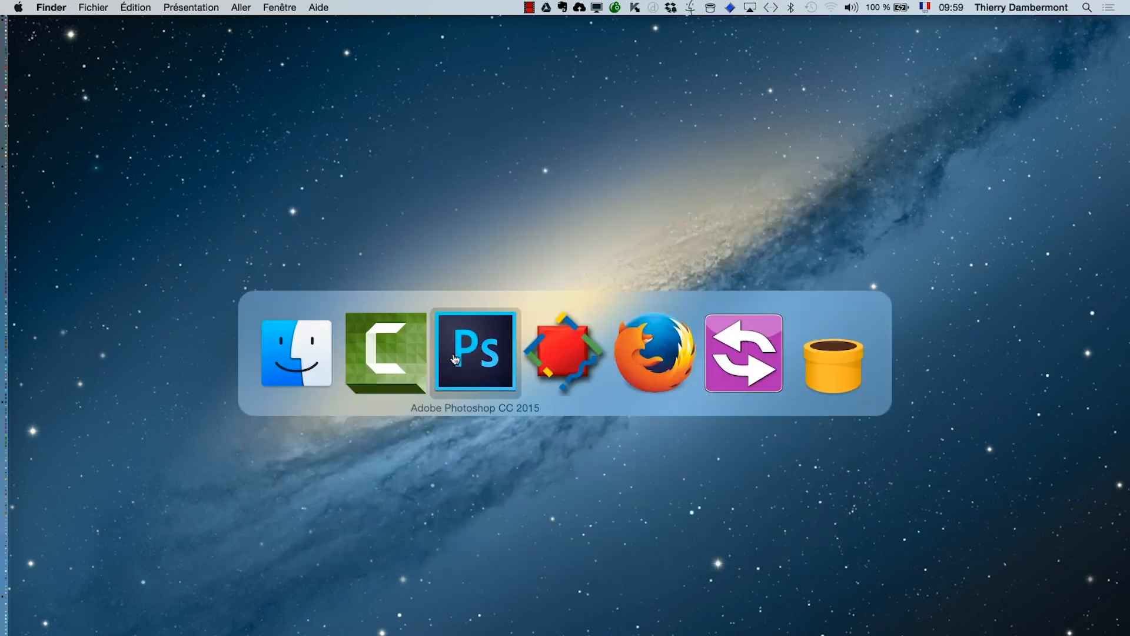
left_click(128, 7)
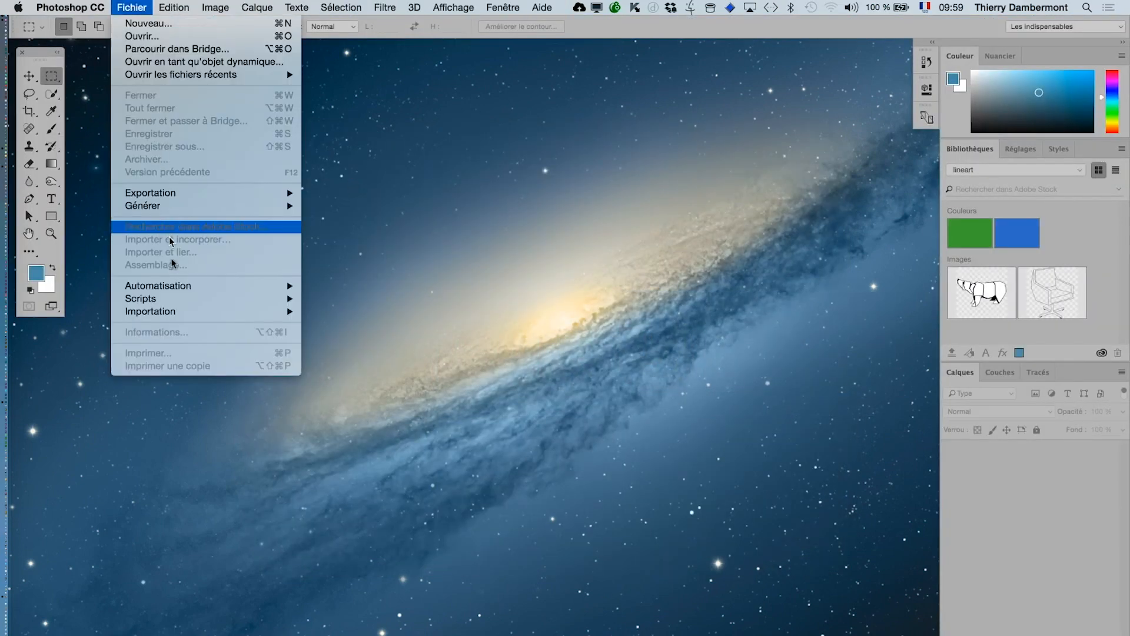
mouse_move(181, 292)
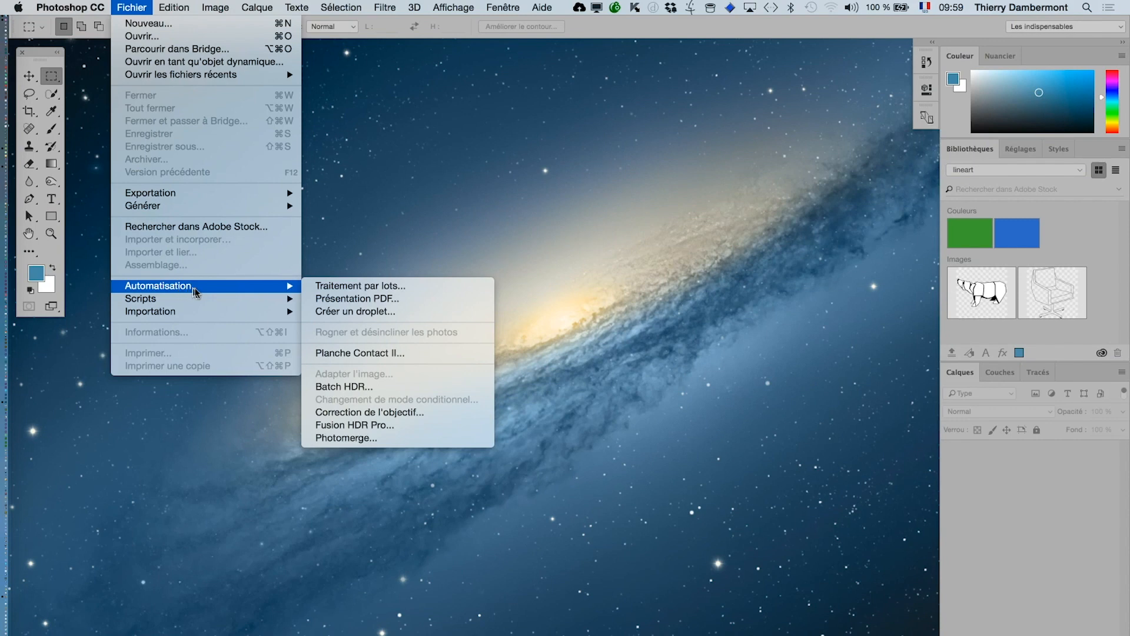
mouse_move(199, 316)
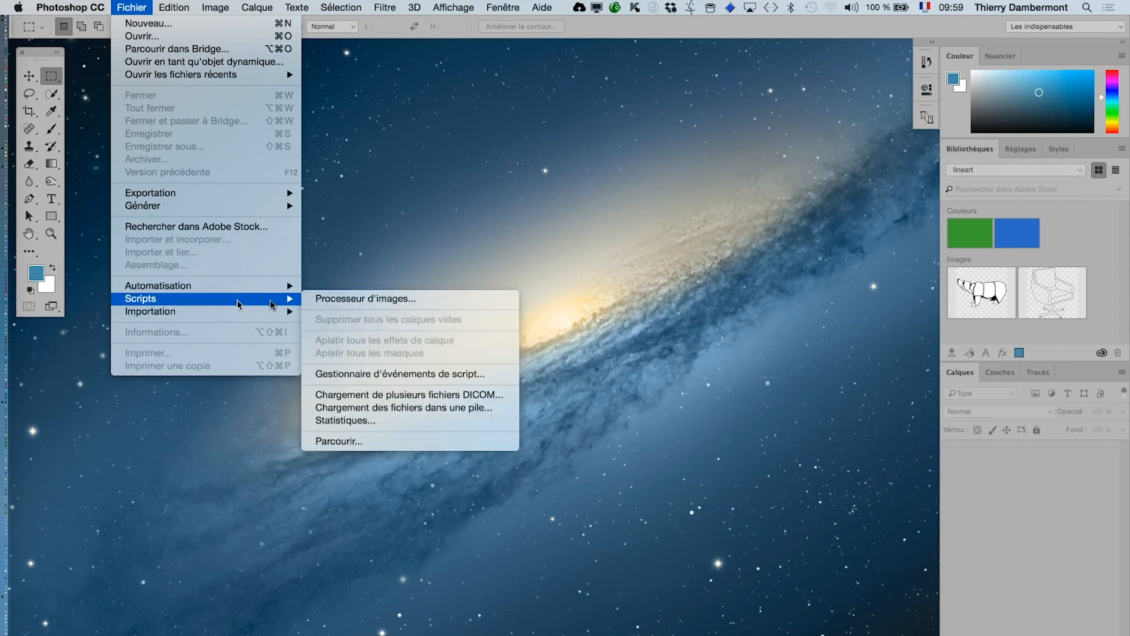
left_click(343, 300)
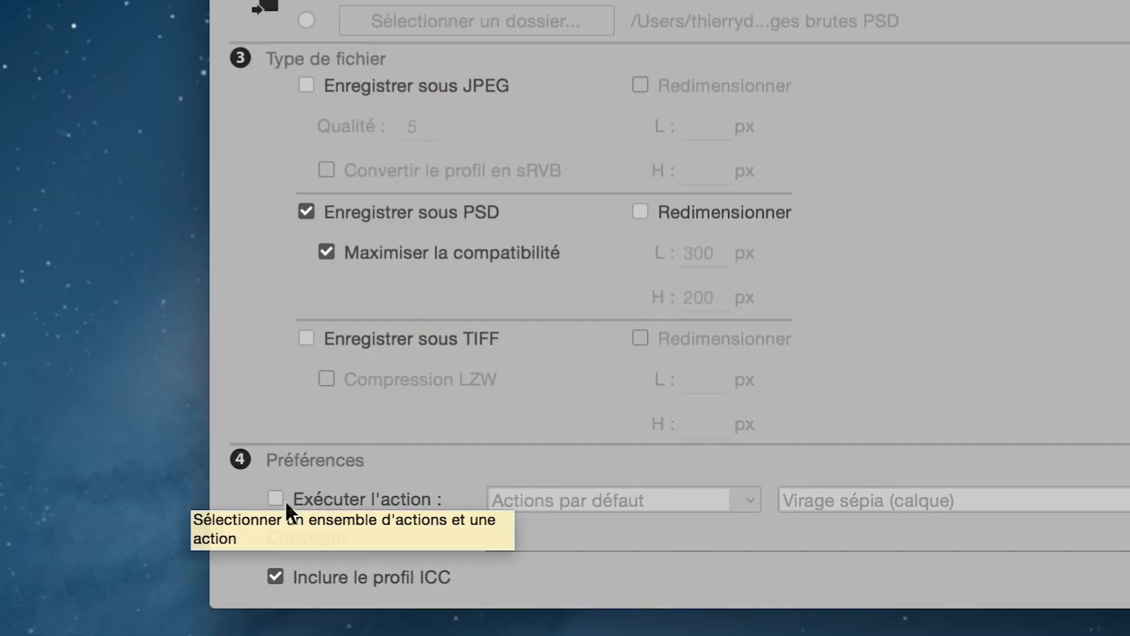
- Enable running the Virage sépia (calque) action from the Actions par défaut set and run the Image Processor
left_click(286, 501)
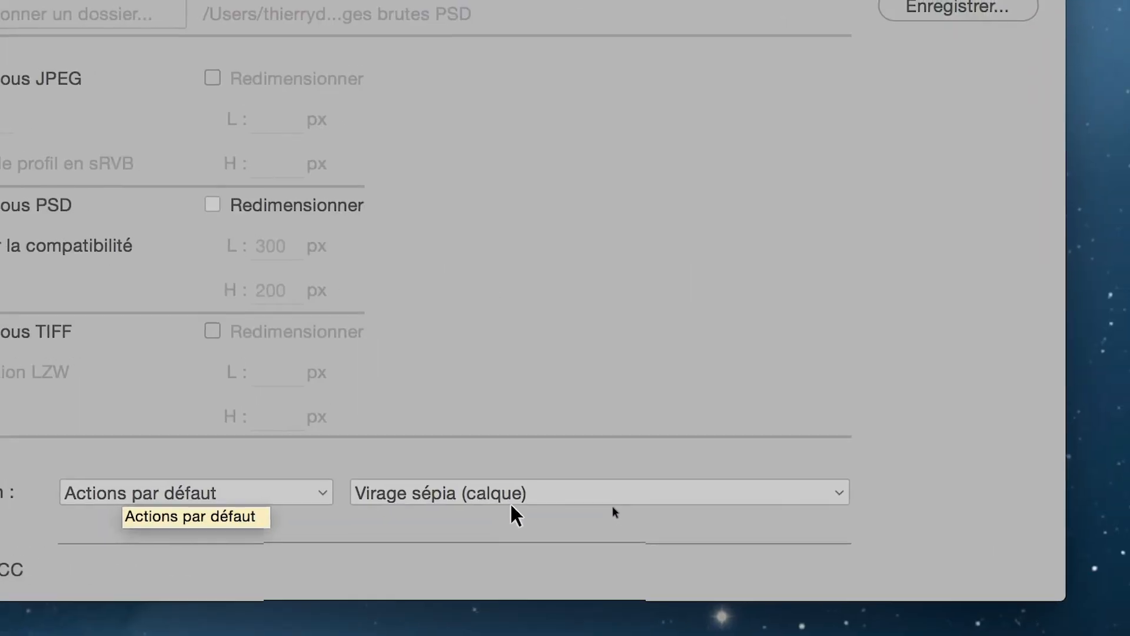
left_click(509, 499)
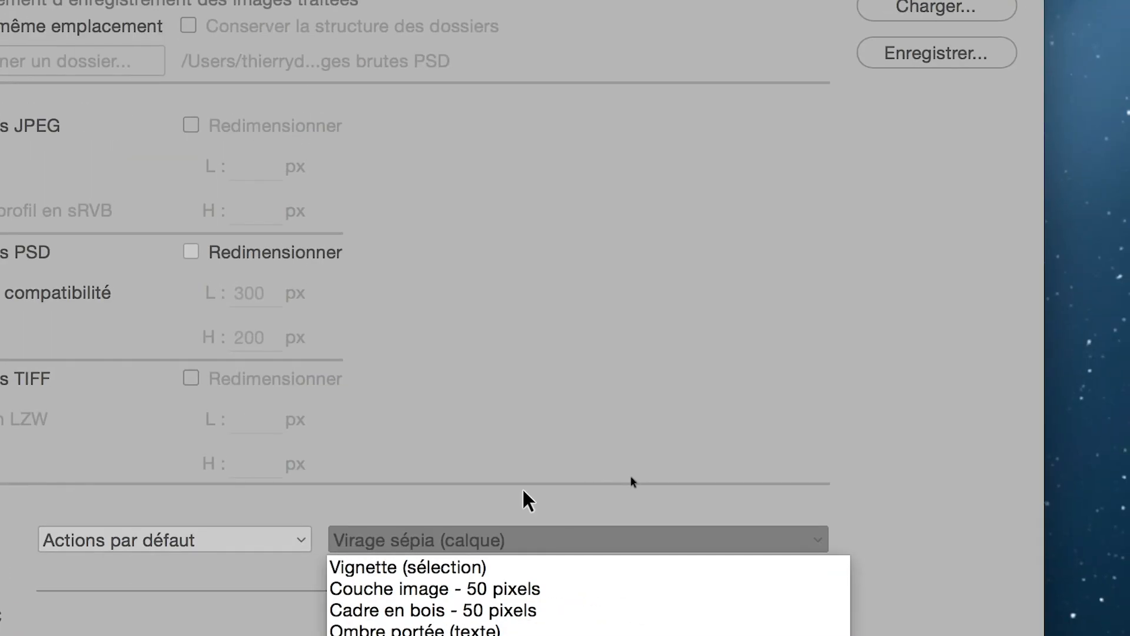
left_click(653, 329)
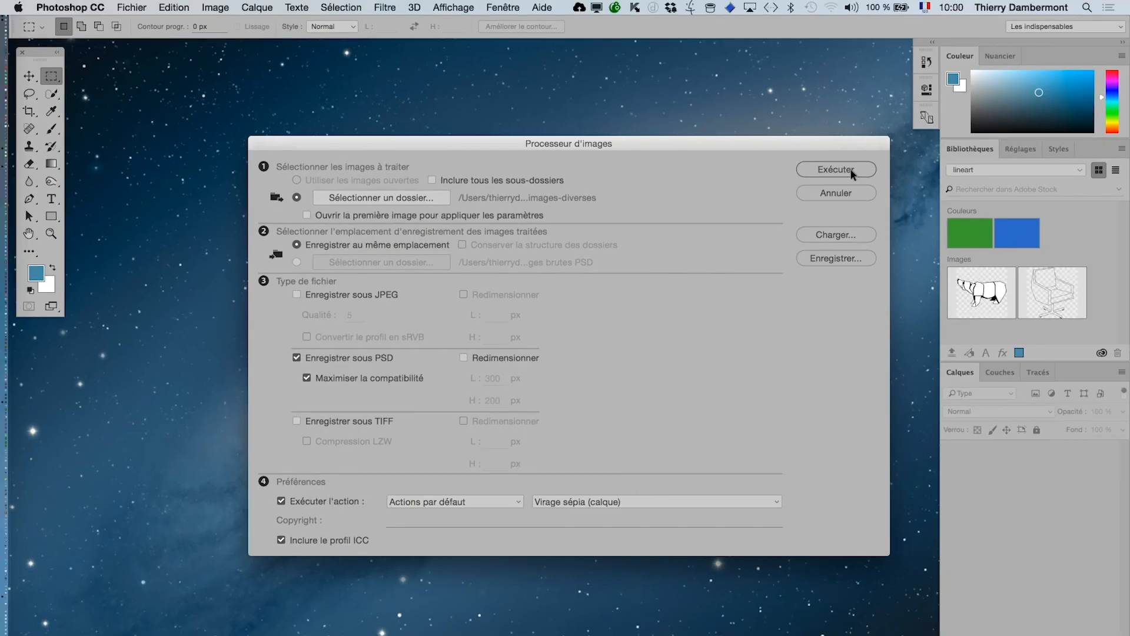
left_click(851, 171)
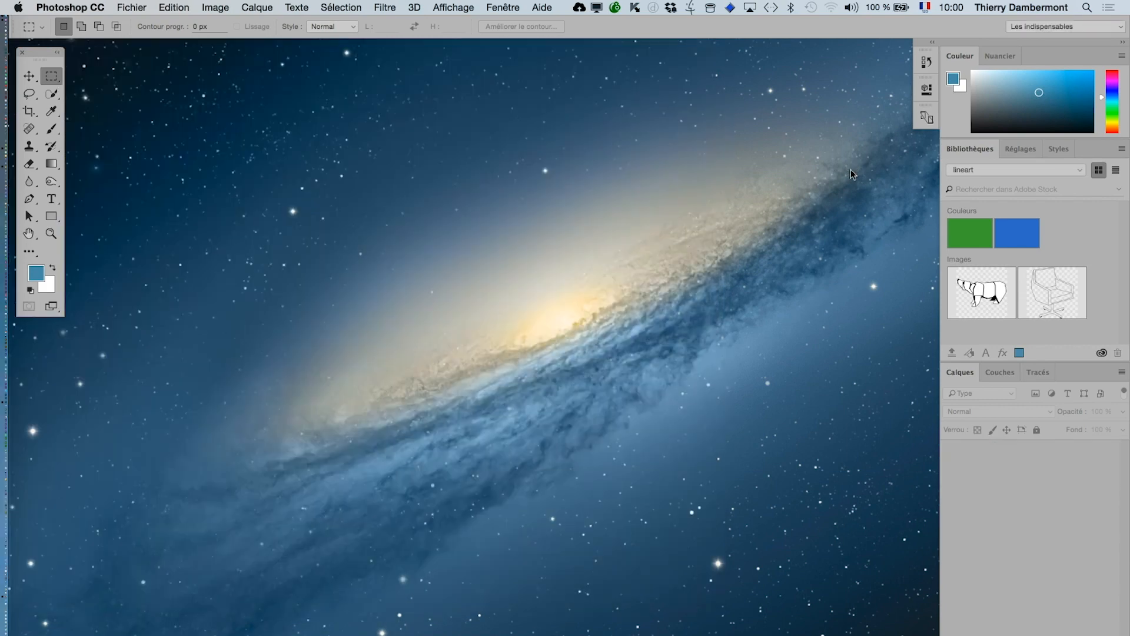
- Switch to Finder, open a new window and reposition it on the desktop
key("super+Tab")
left_click(493, 349)
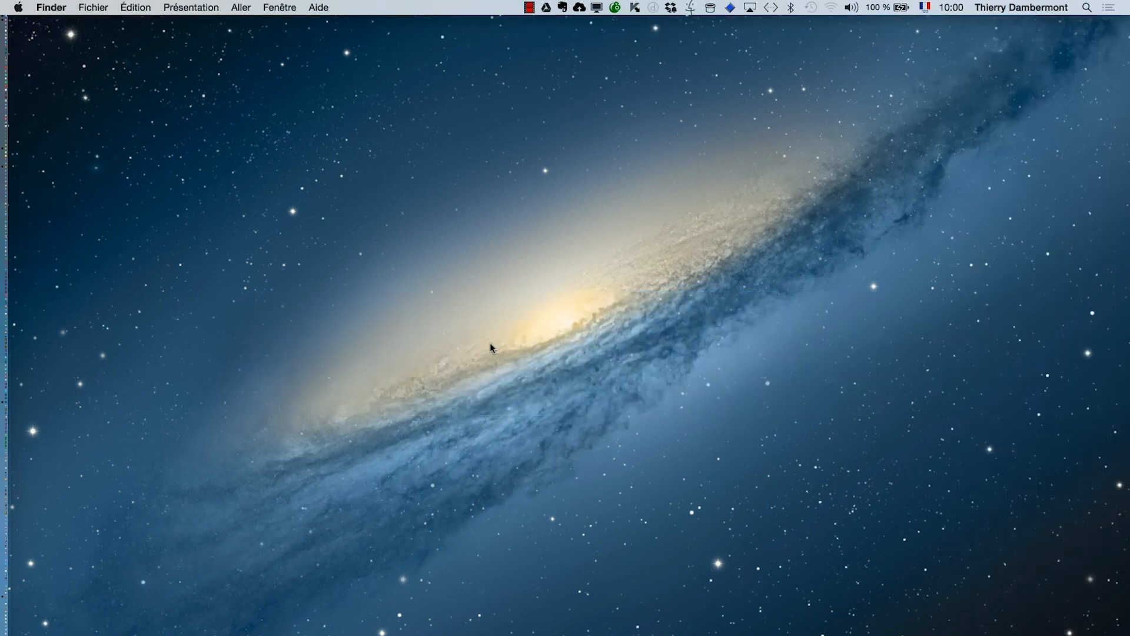
left_click(91, 7)
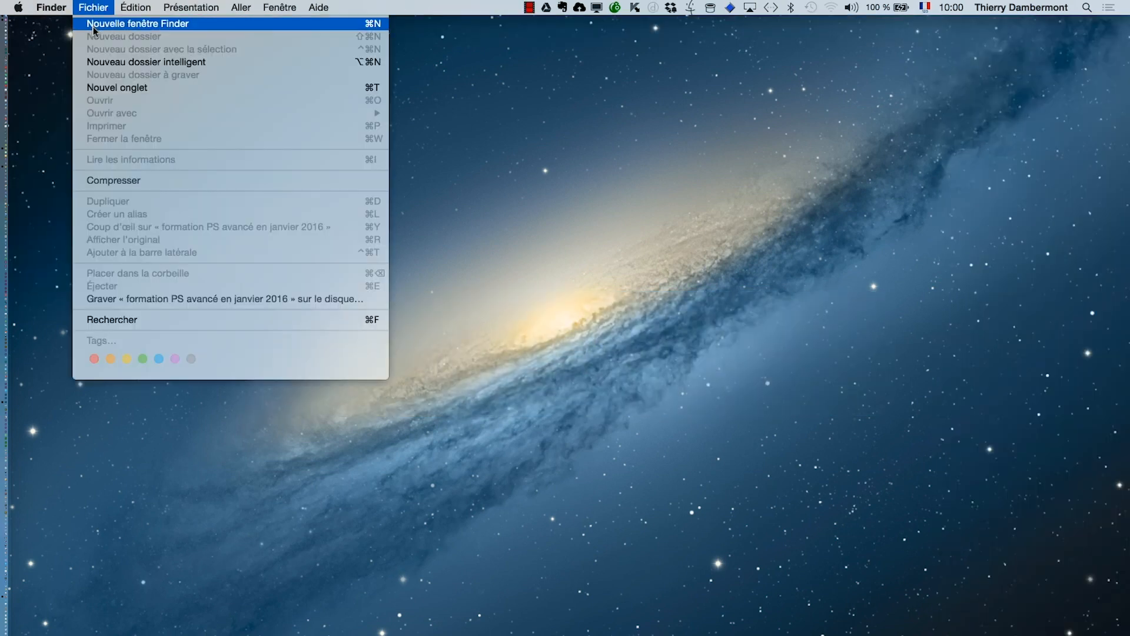
left_click(93, 25)
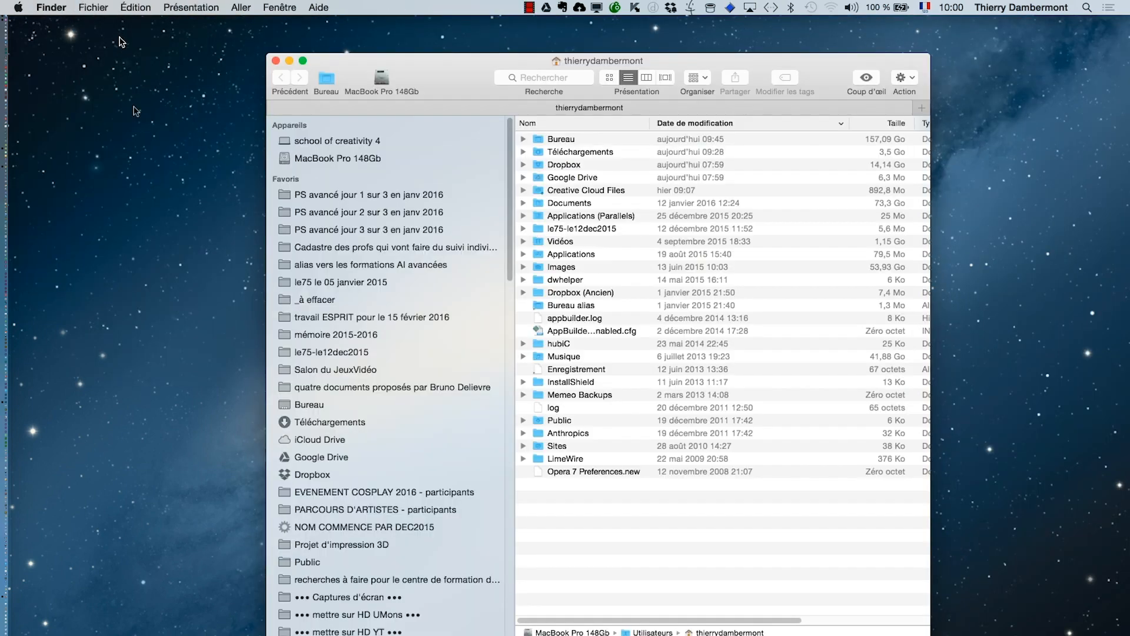
left_click_drag(436, 75, 335, 64)
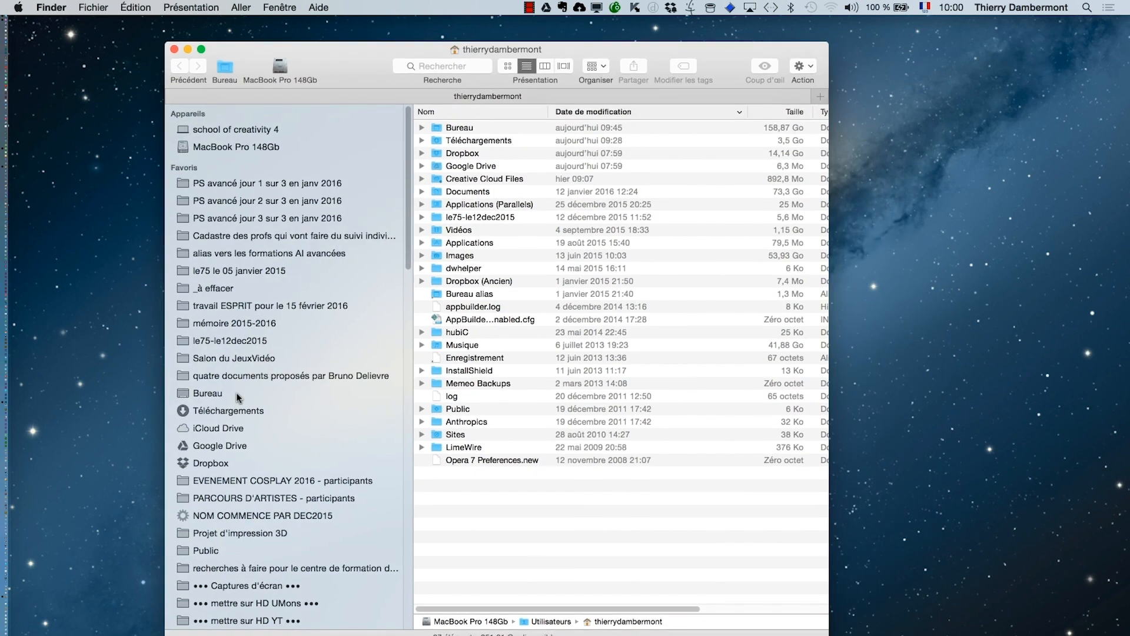
- Open the PSD subfolder of images-diverses in PS avancé jour 3 sur 3 en janv 2016
left_click(281, 218)
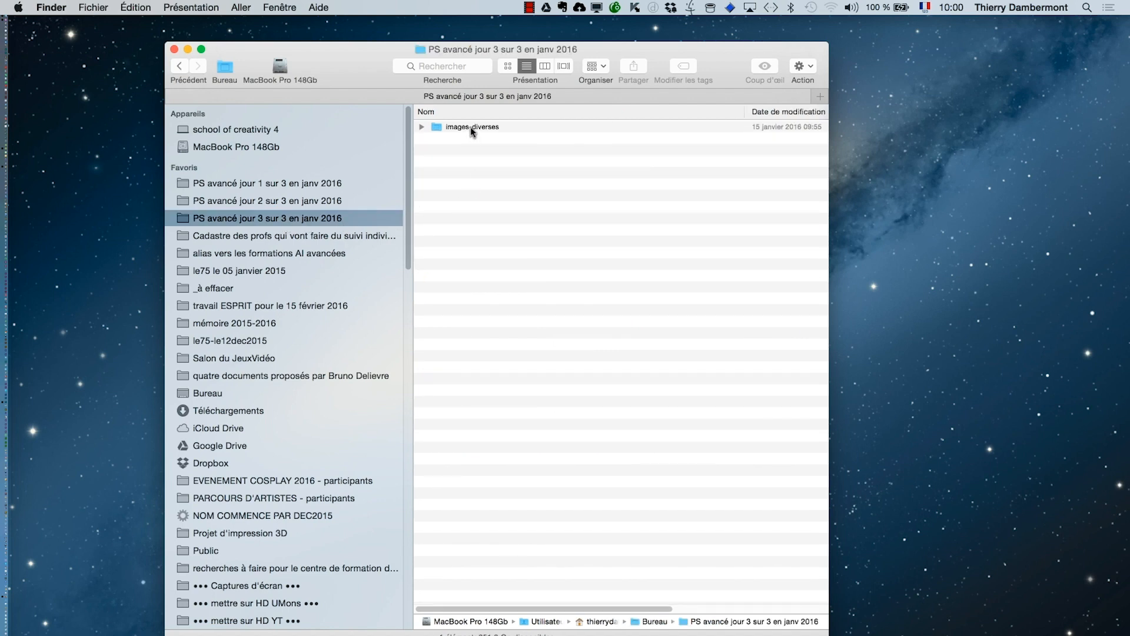
double_click(471, 126)
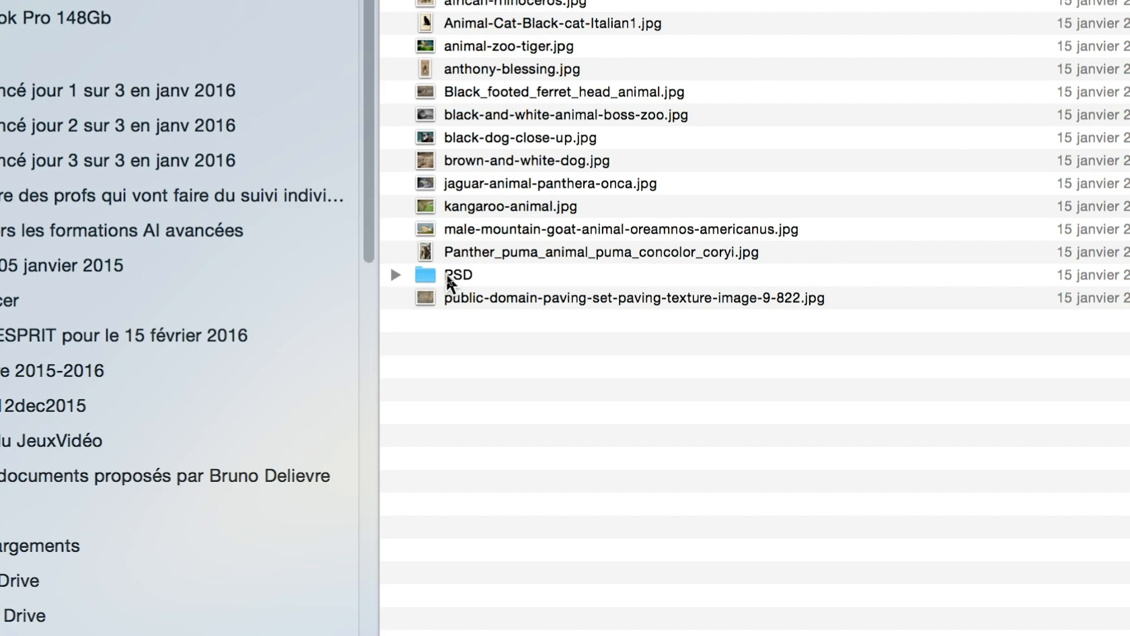
left_click(395, 274)
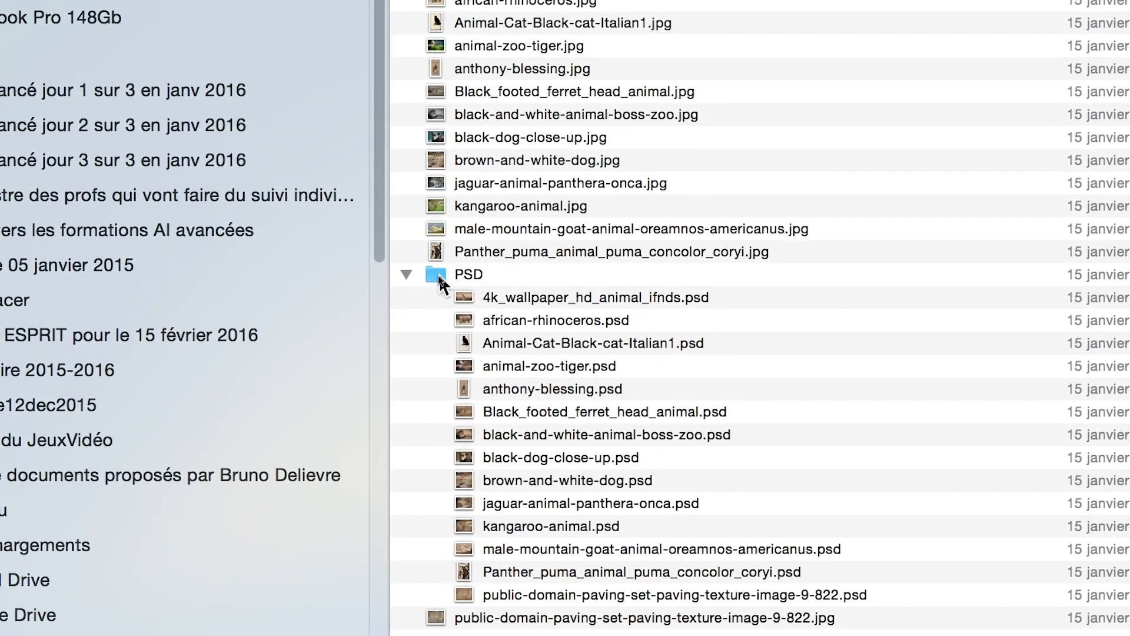
left_click(419, 213)
double_click(439, 274)
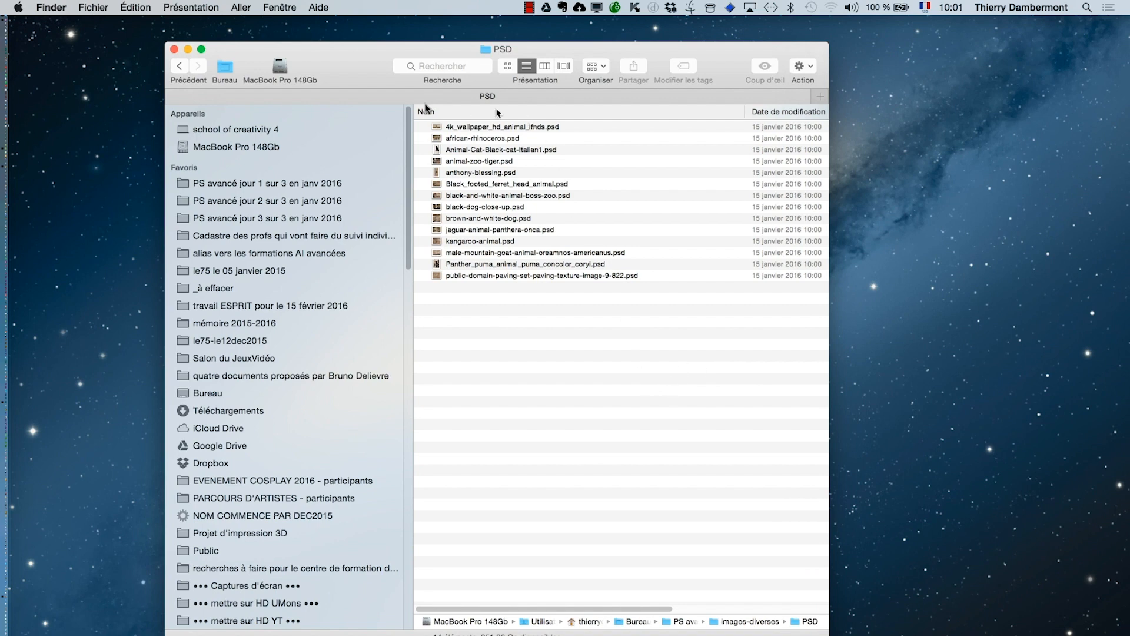
- Display the PSD files as icons, widen the window and enlarge the thumbnails to inspect the processed images
left_click(508, 66)
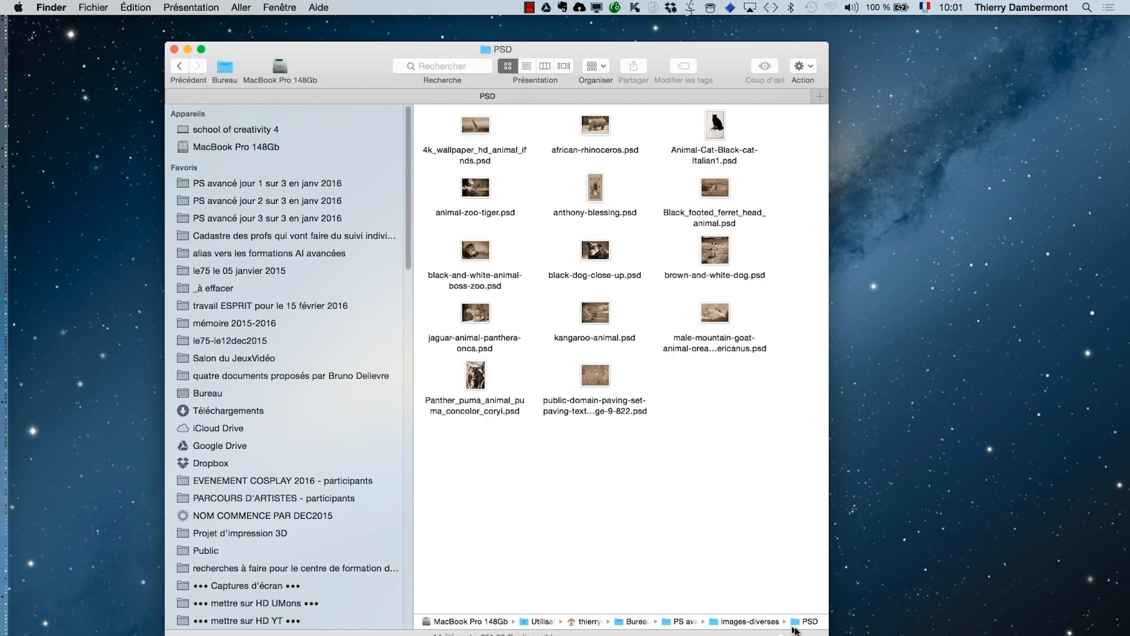
left_click_drag(884, 634, 946, 635)
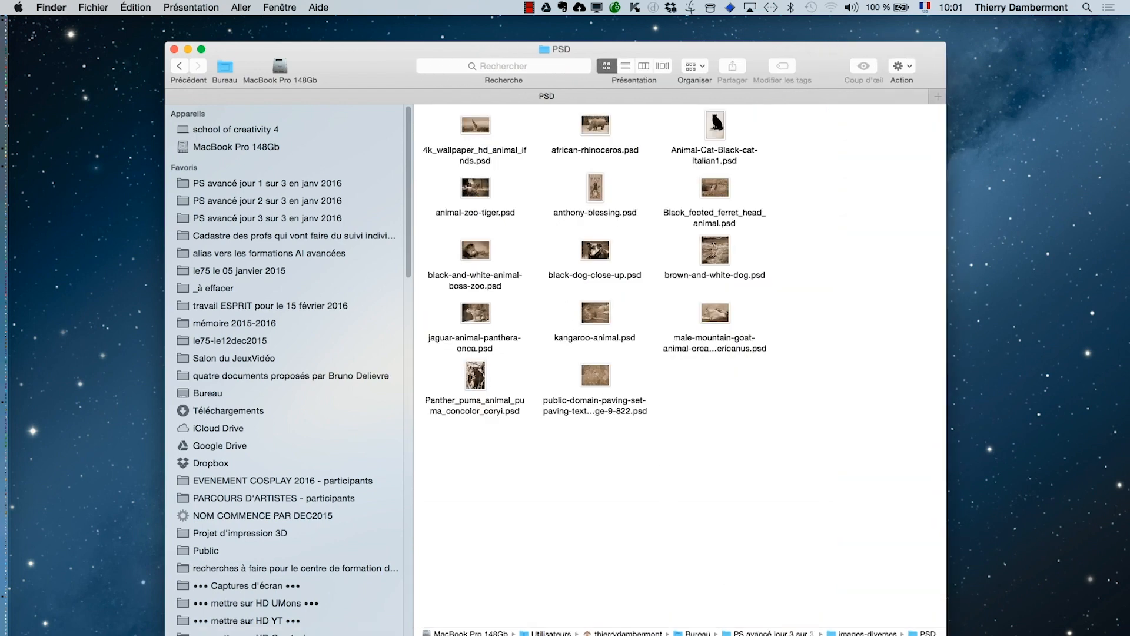
key("super+plus")
key("super+plus")
key("super+plus")
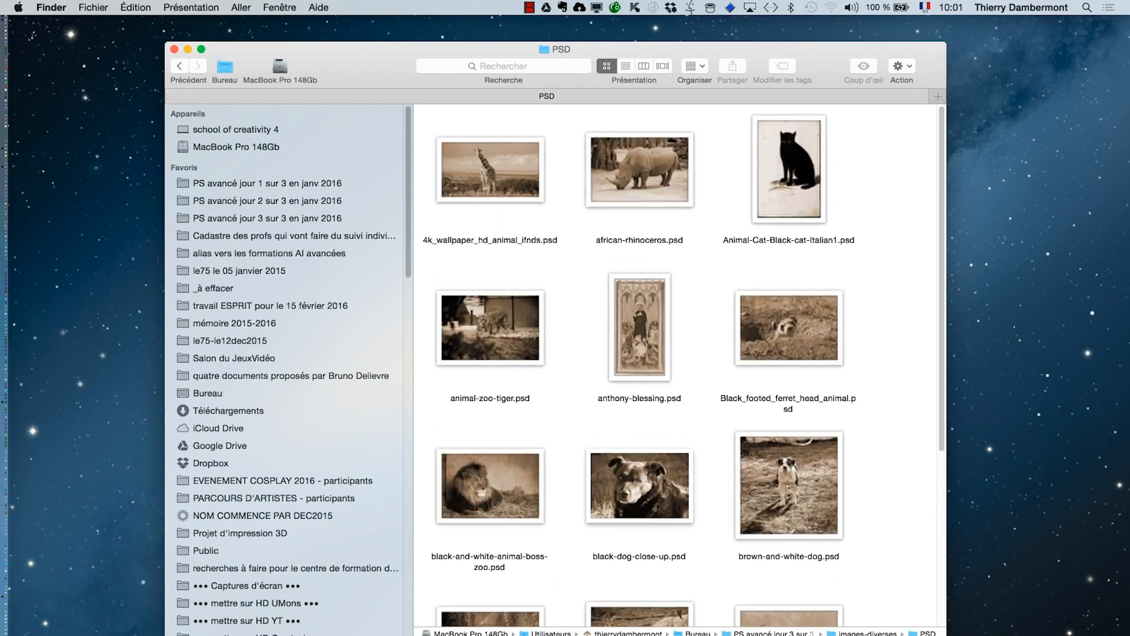
scroll(906, 561, "down", 5)
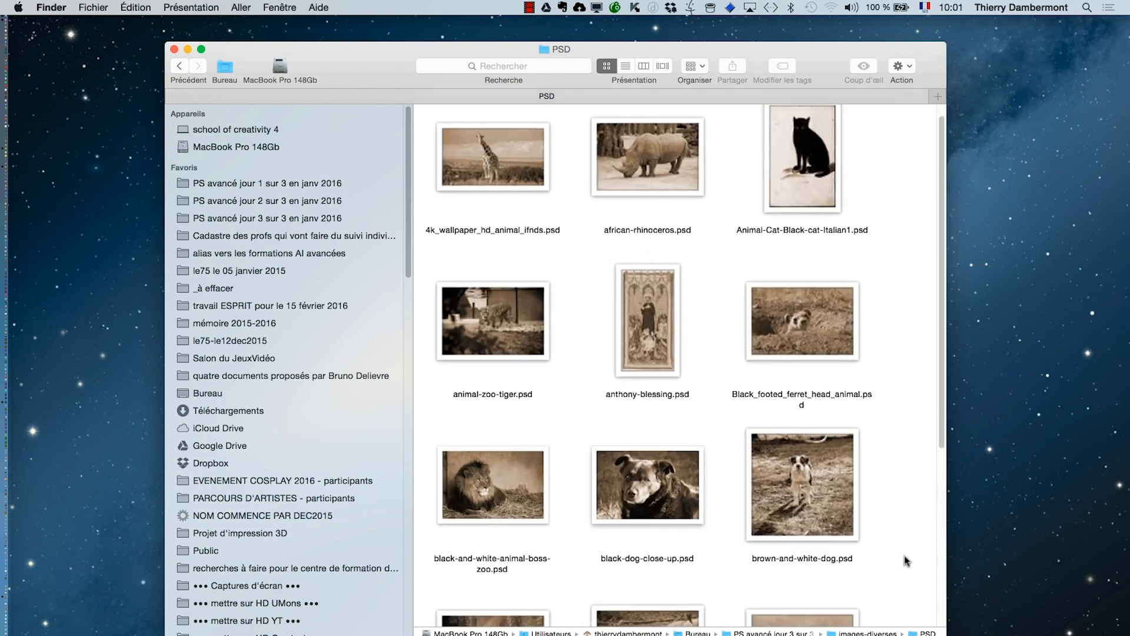
- Open Animal-Cat-Black-cat-Italian1.psd in Photoshop, enlarging and moving its window to inspect the whole sepia-toned image
scroll(906, 557, "up", 5)
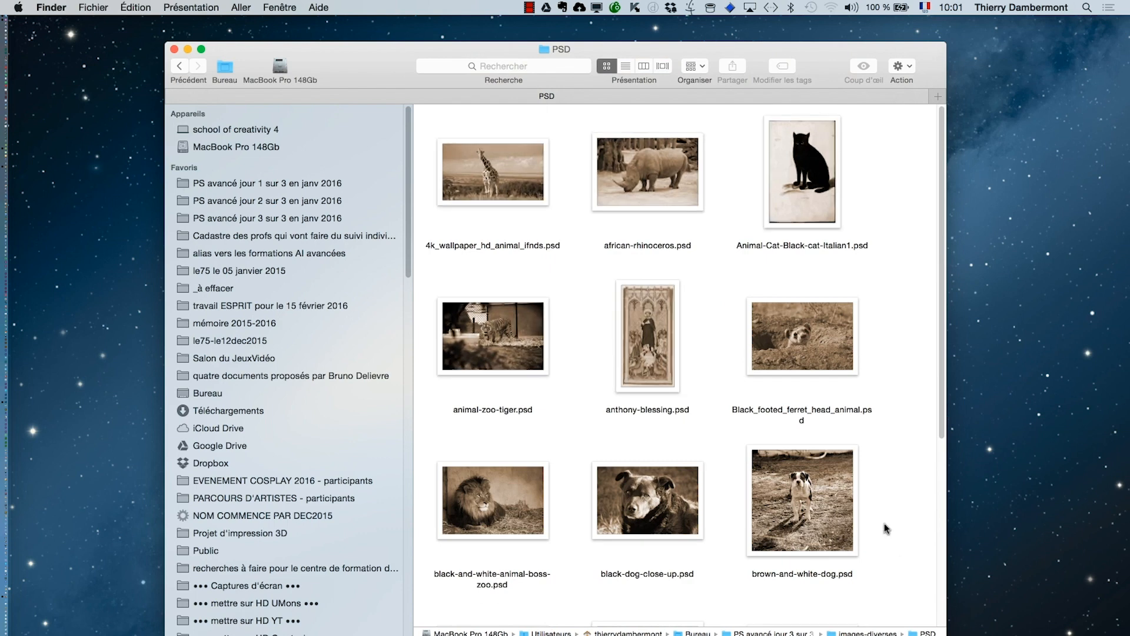
double_click(813, 204)
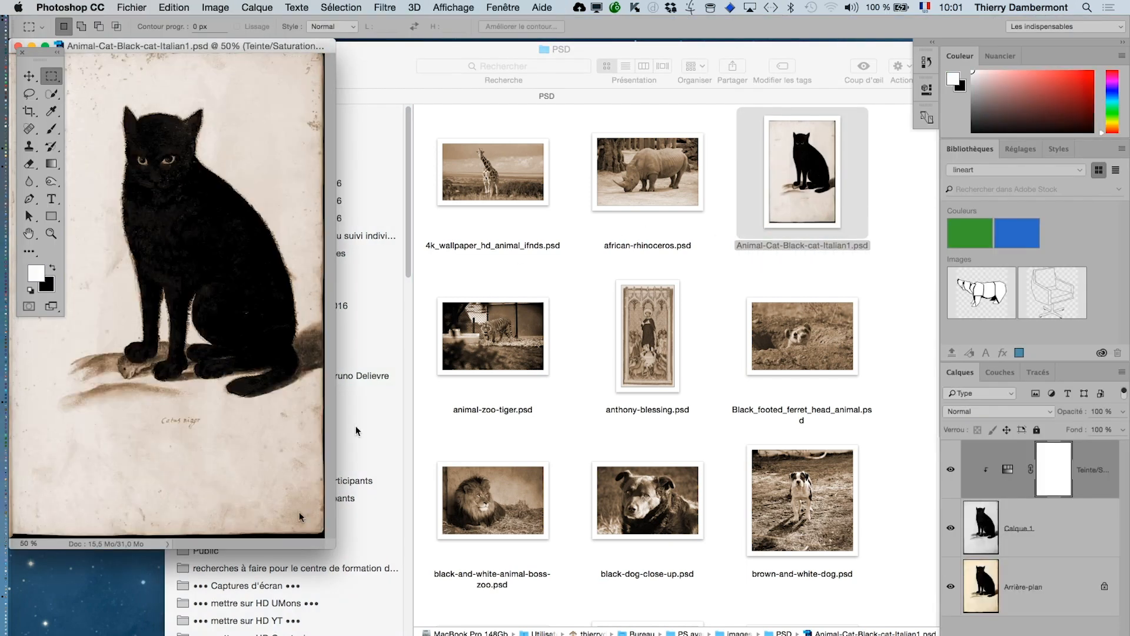
left_click_drag(334, 546, 518, 592)
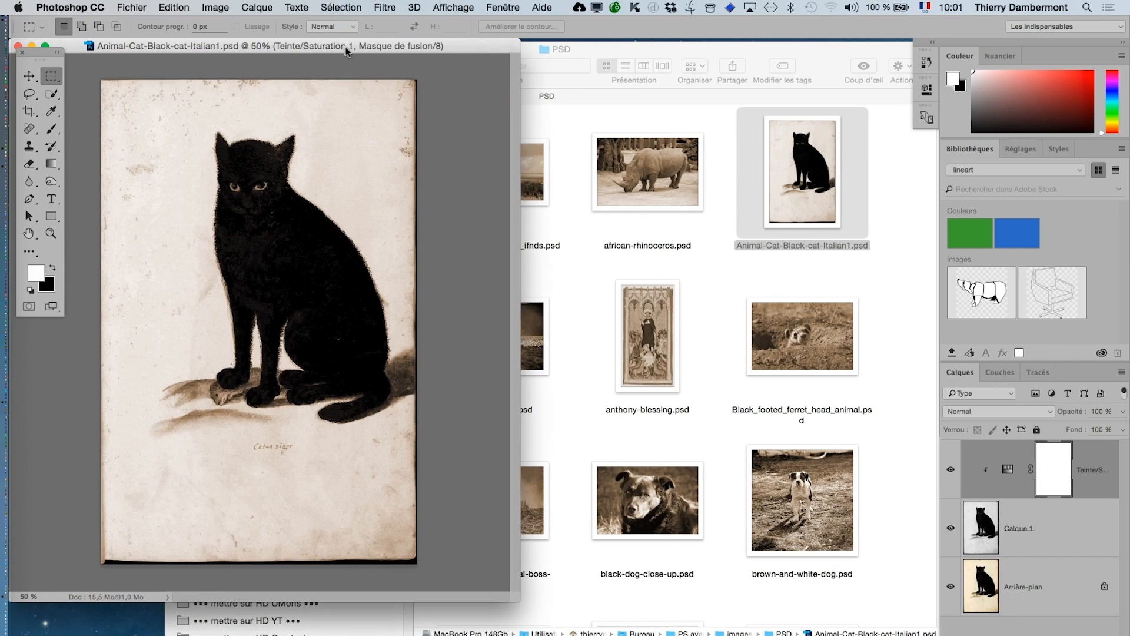
left_click_drag(347, 51, 436, 71)
- Switch back to Finder, return to the images-diverses folder and collapse its PSD subfolder
left_click(914, 380)
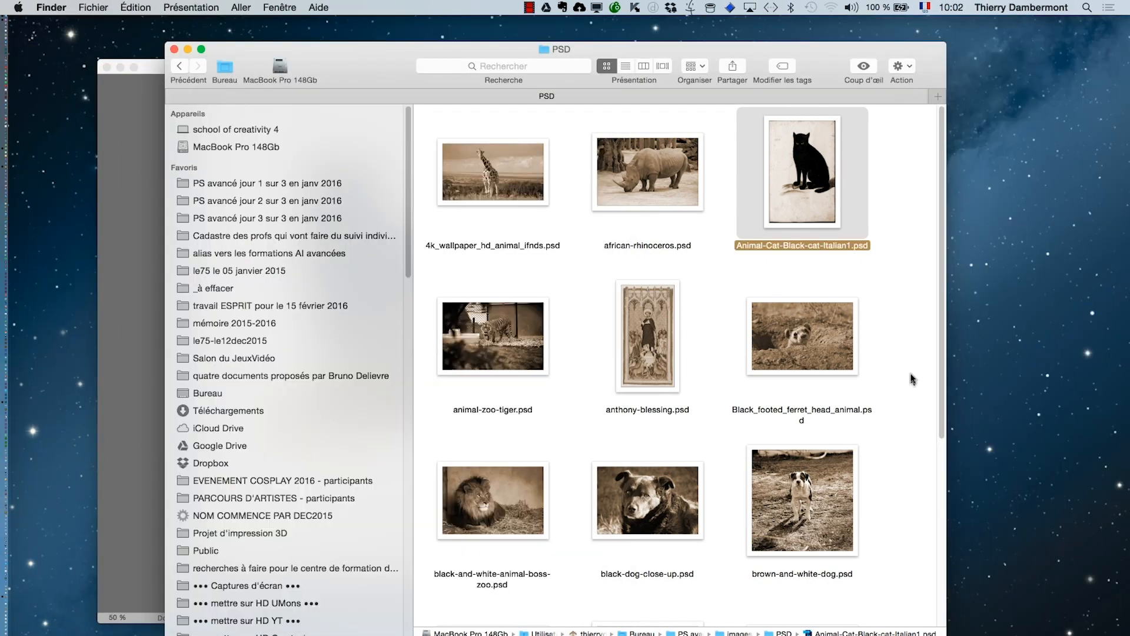
left_click(913, 380)
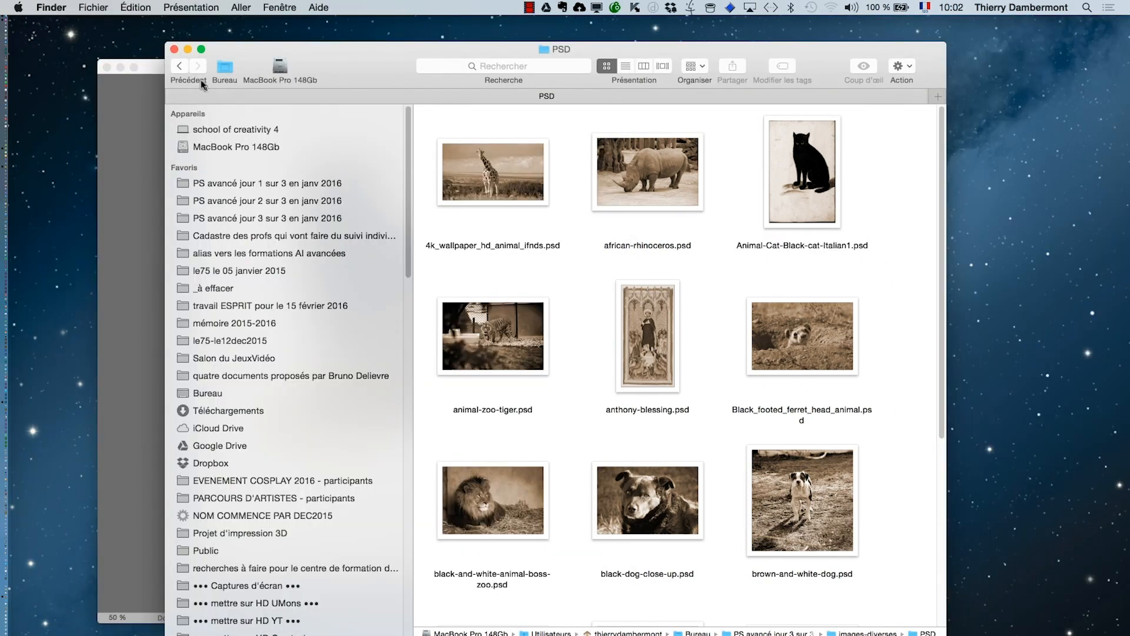
left_click(178, 66)
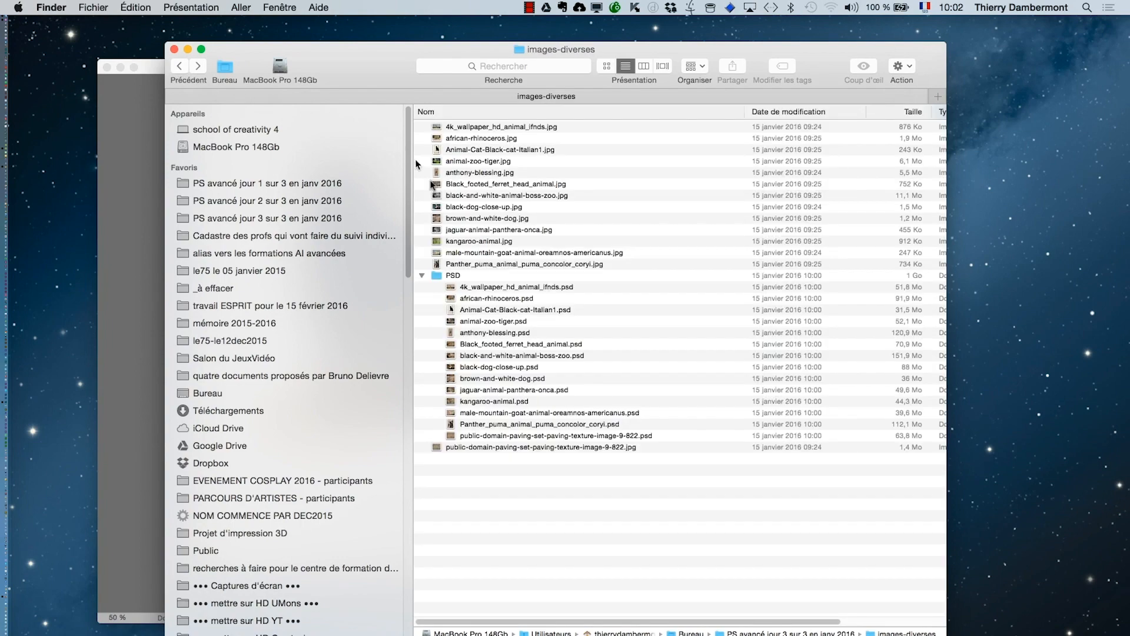
left_click(451, 277)
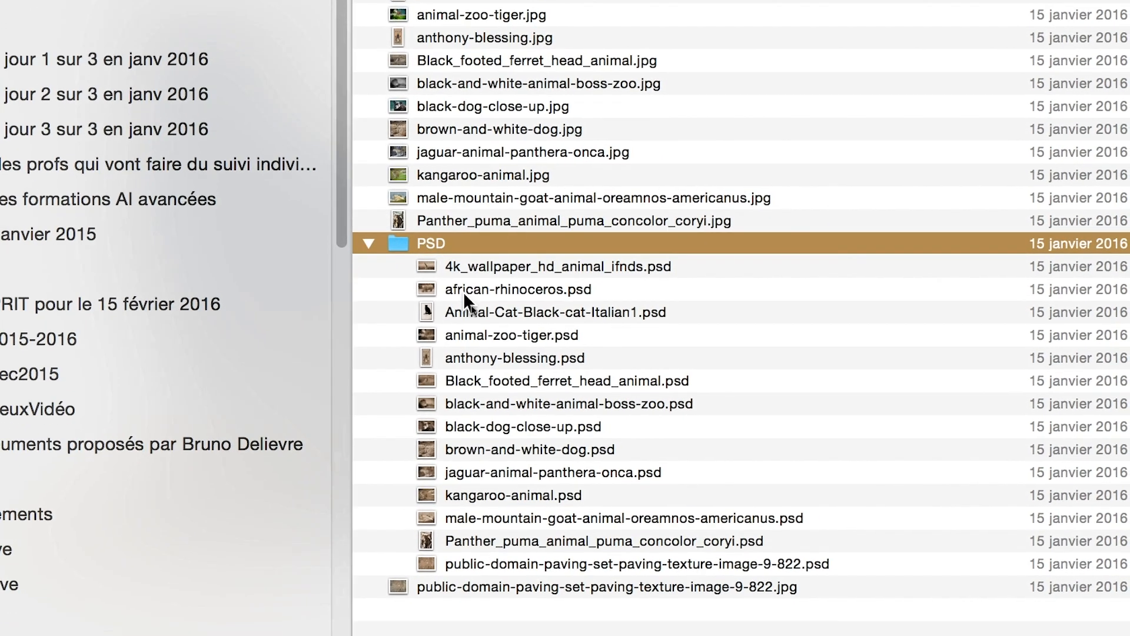
left_click(493, 335)
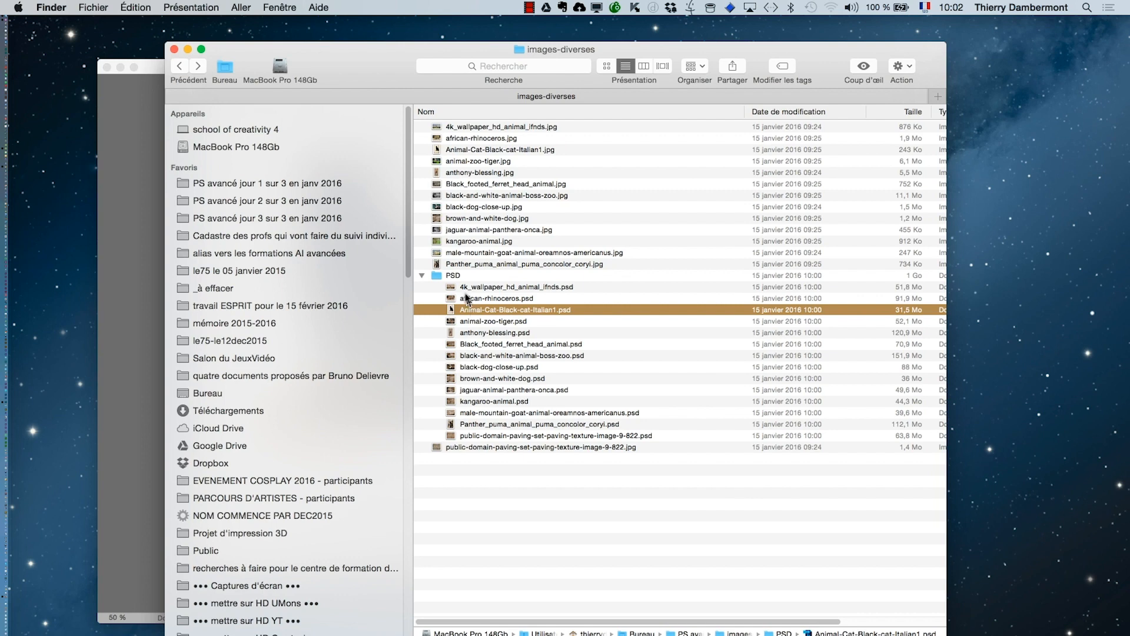
left_click(422, 277)
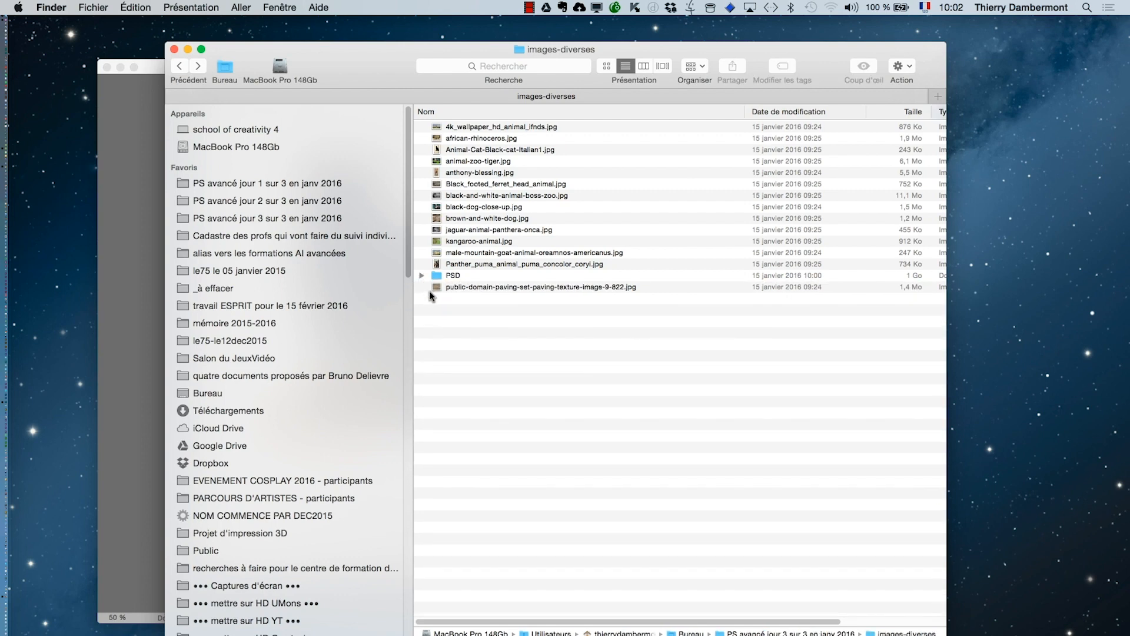
left_click(446, 276)
left_click(440, 351)
- Launch Adobe Illustrator CC 2015 and switch to it
mouse_move(14, 329)
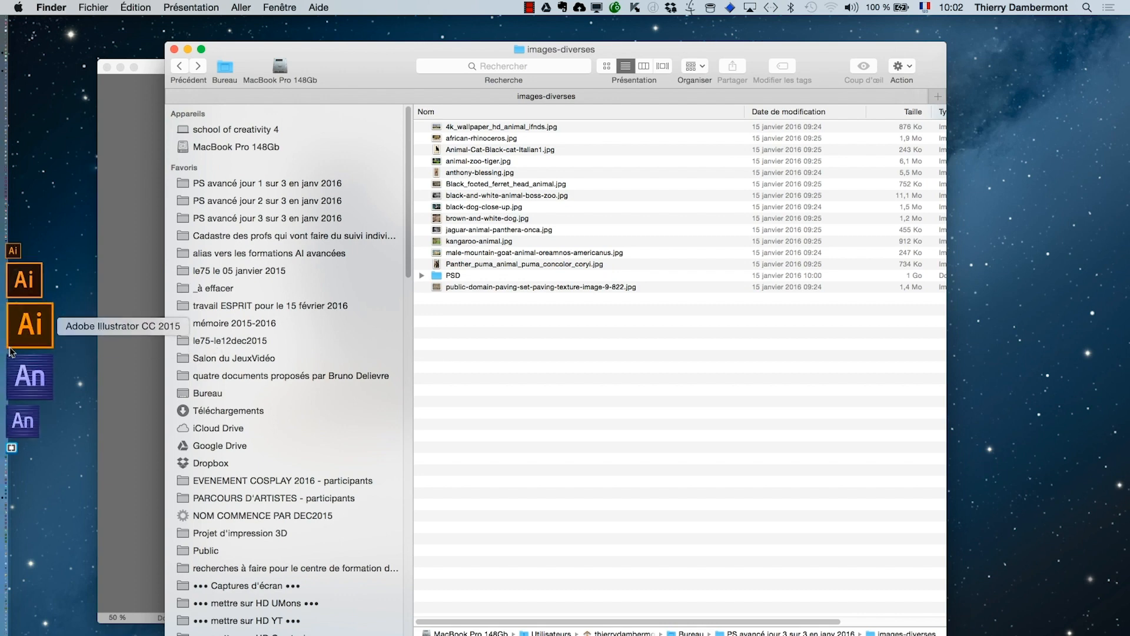
left_click(18, 351)
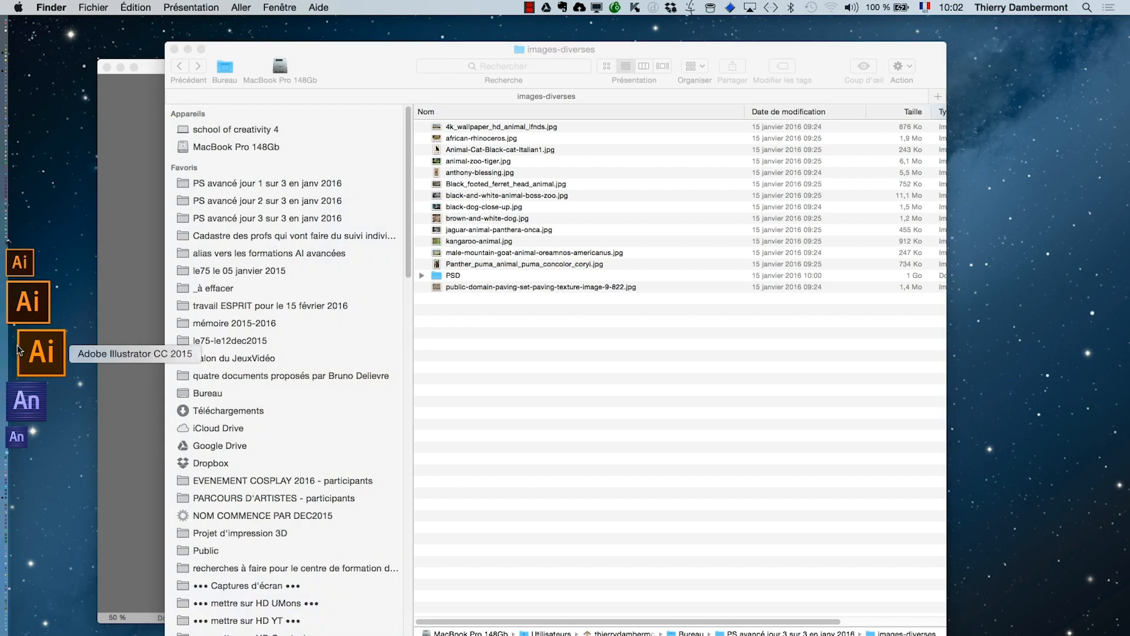
key("super+Tab")
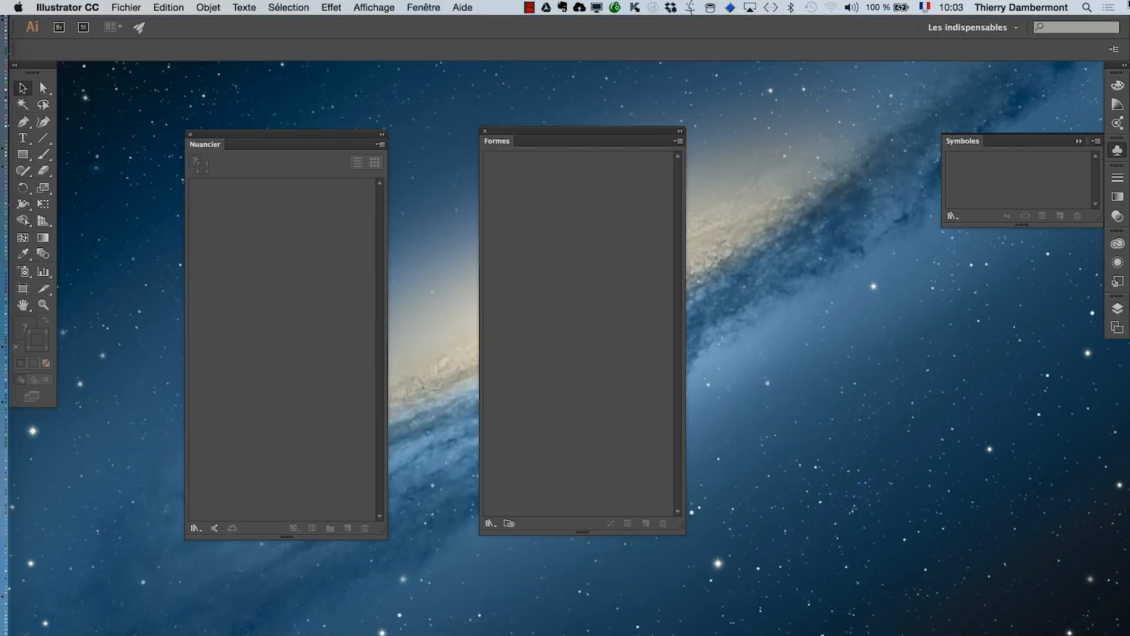
- Reset the Les indispensables workspace and detach the tools as a floating two-column panel
left_click(1013, 33)
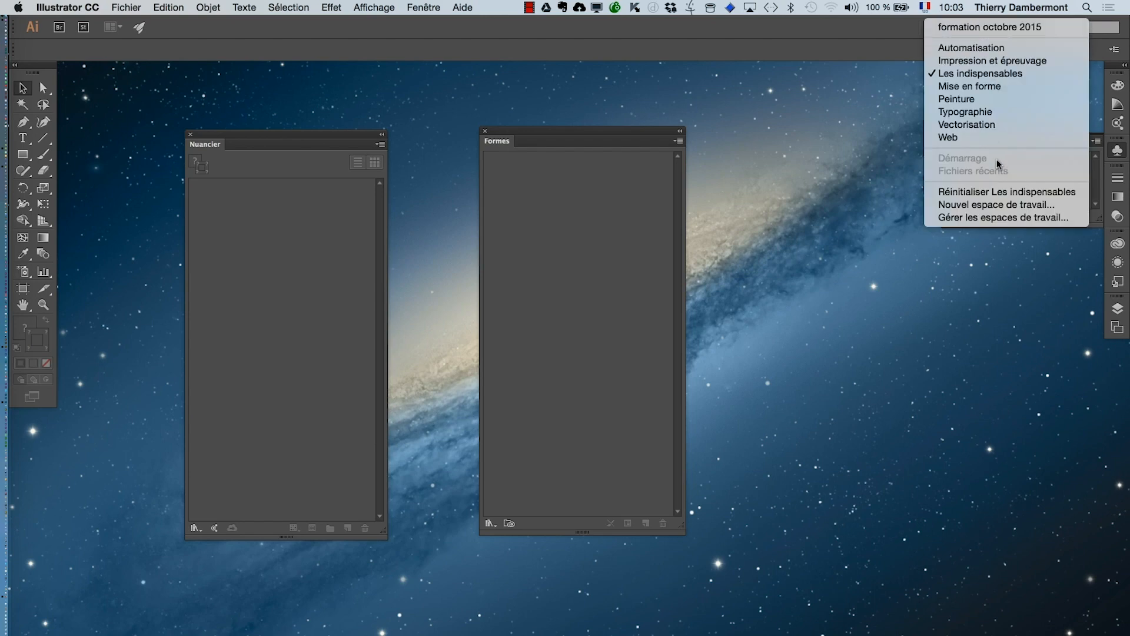
left_click(1000, 192)
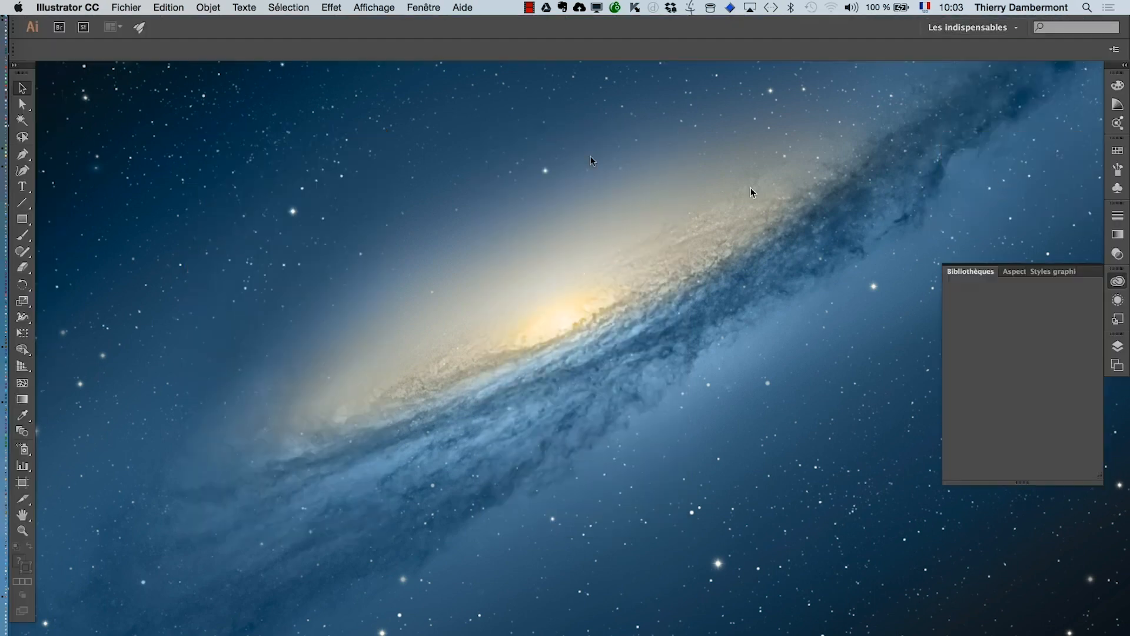
left_click_drag(34, 71, 53, 84)
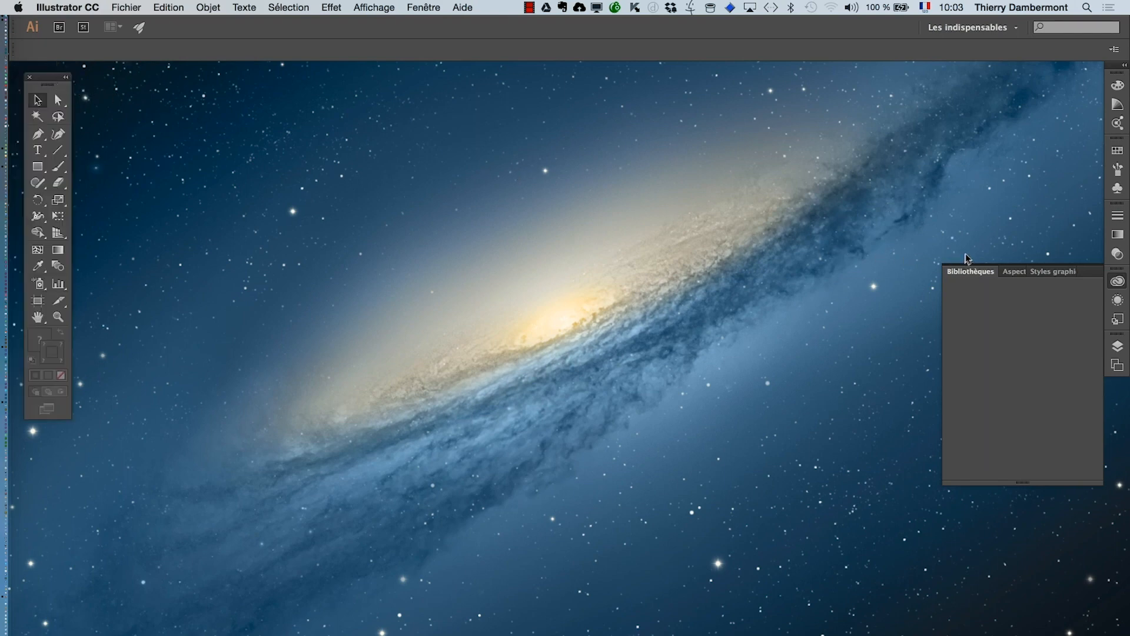
- Create a new A4 portrait document in millimetres from the Impression profile, with the colour mode set to RVB
left_click(127, 9)
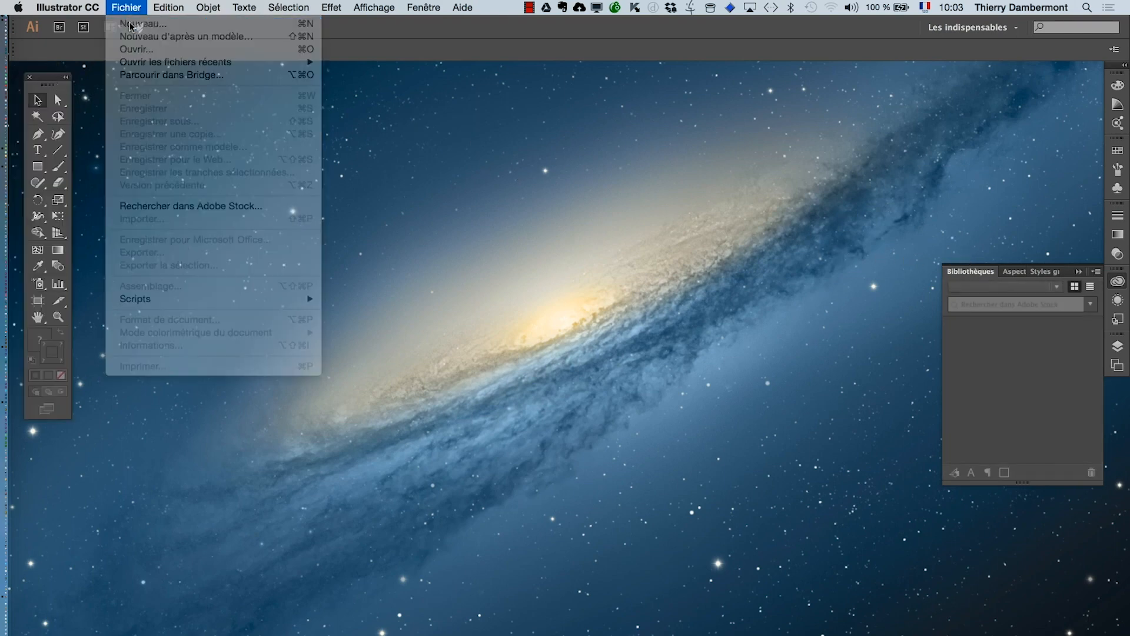
left_click(131, 23)
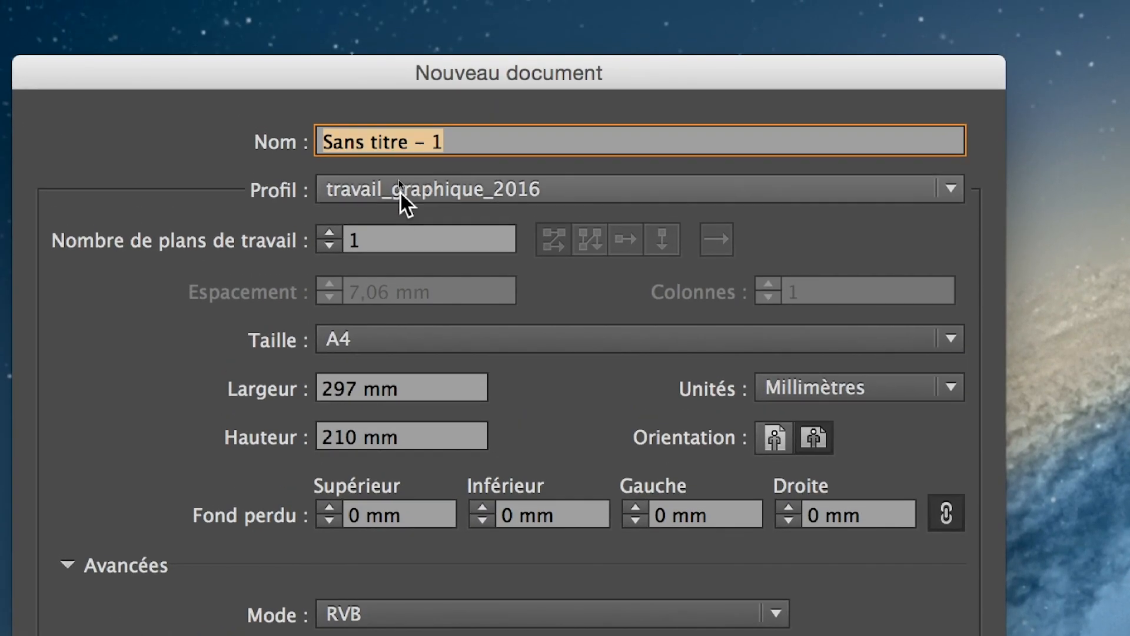
left_click(401, 191)
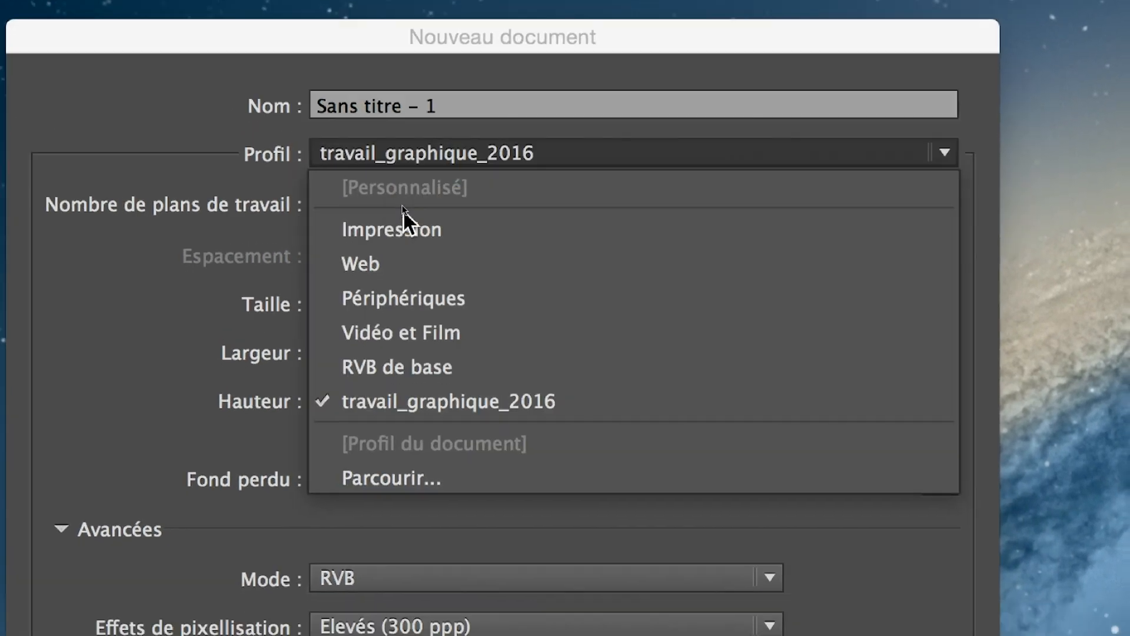
key("Escape")
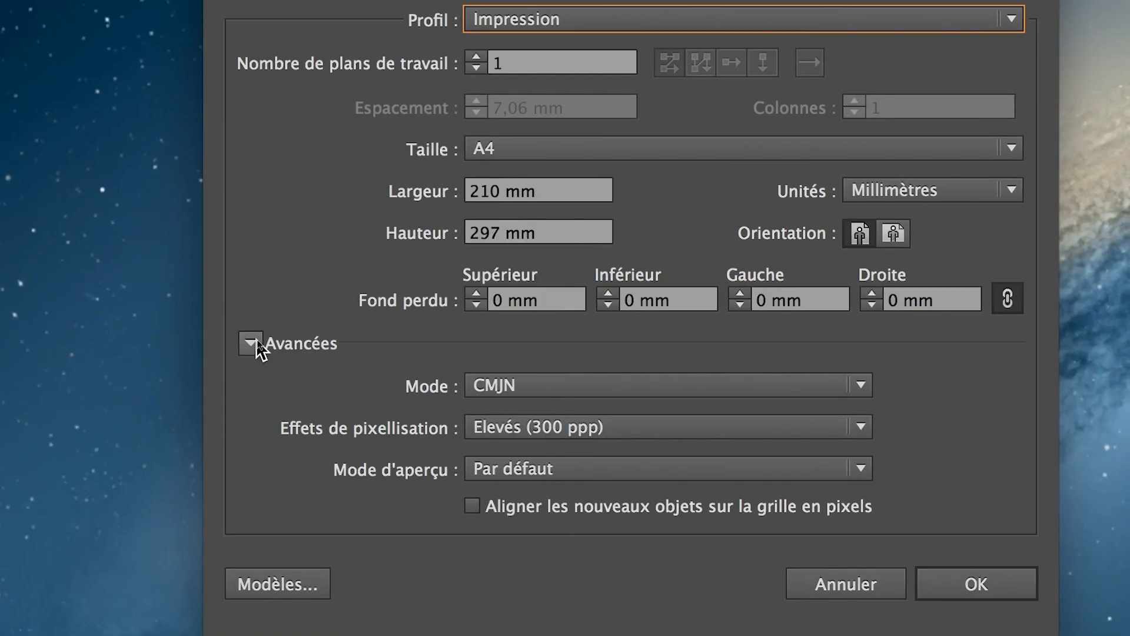
left_click(254, 343)
left_click(257, 341)
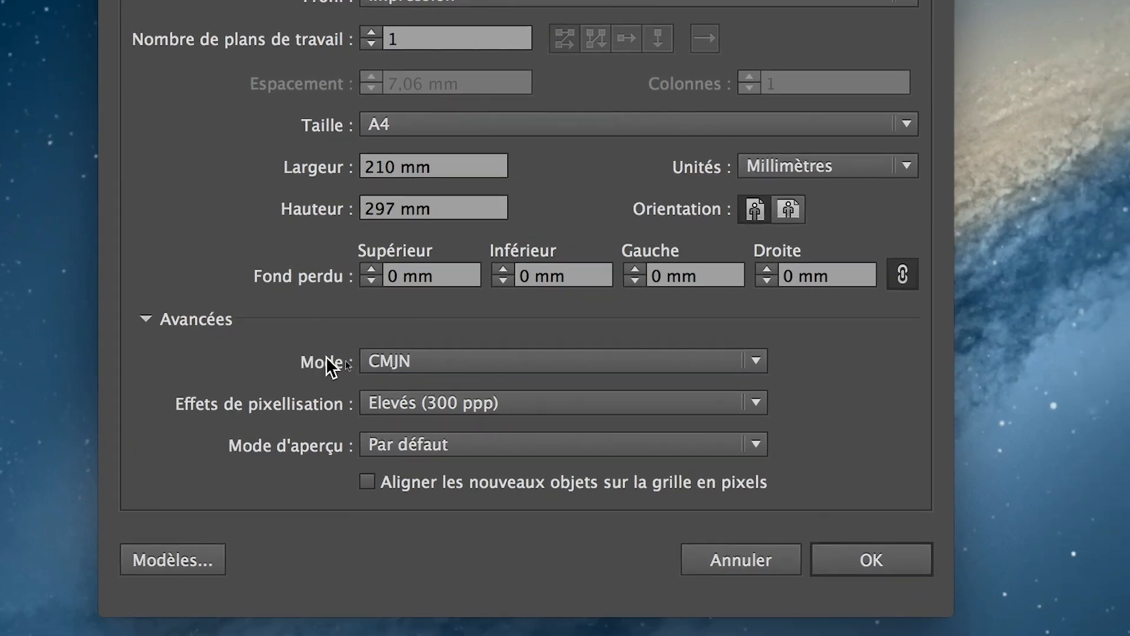
left_click(340, 359)
left_click(370, 413)
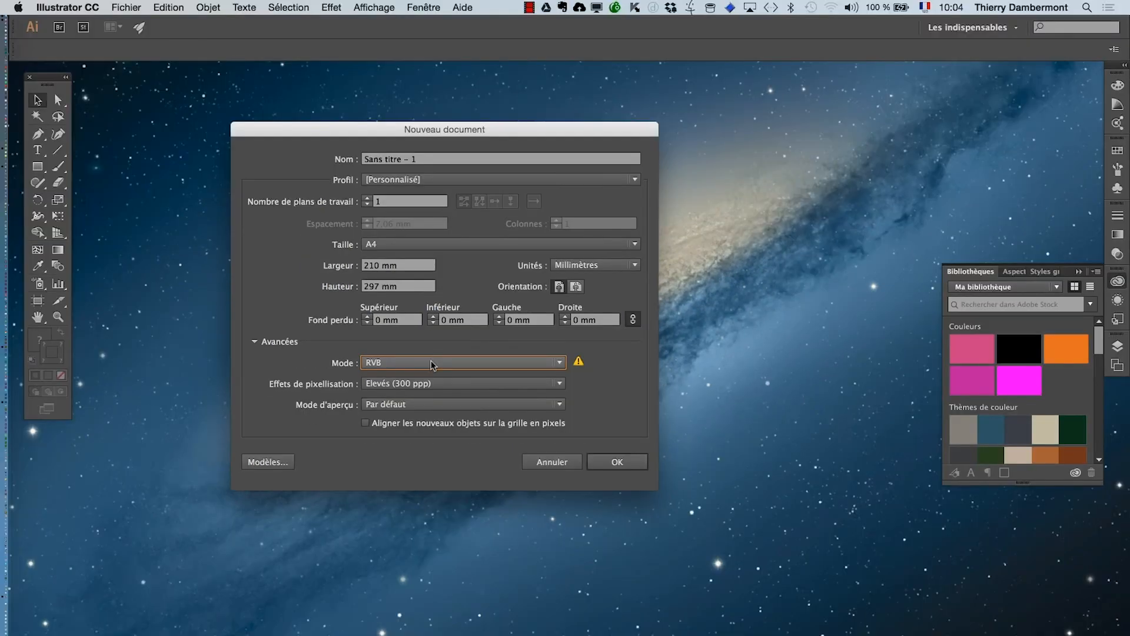
left_click(616, 463)
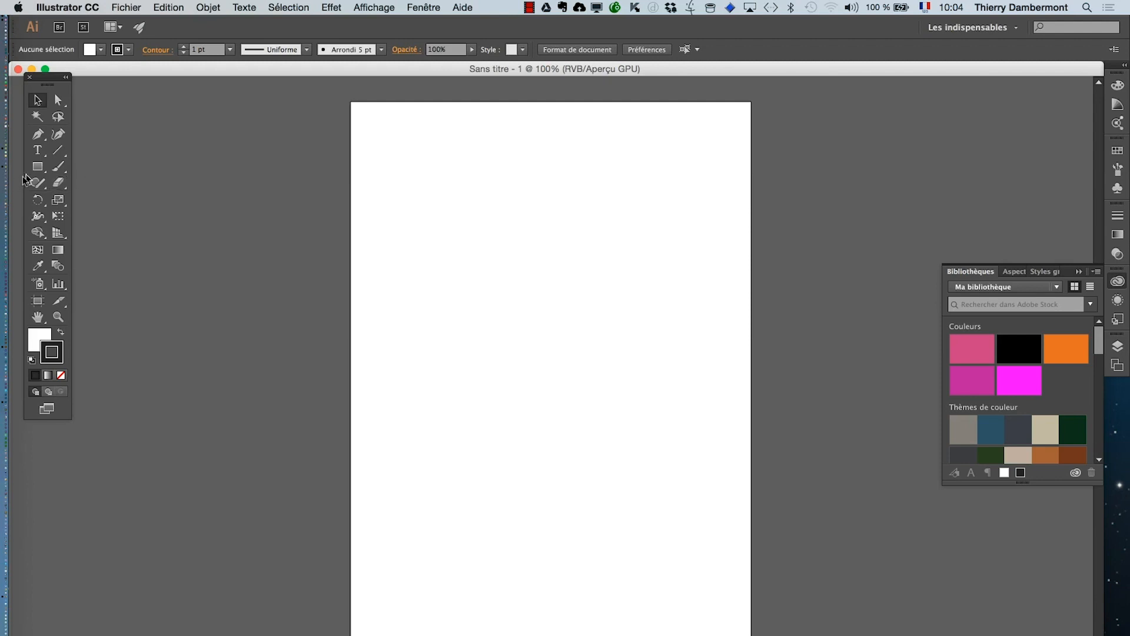
- Draw a thin horizontal rectangle about 144 × 4.6 mm in the upper part of the page and fill it with green 00D437
left_click(38, 170)
left_click_drag(413, 237, 688, 245)
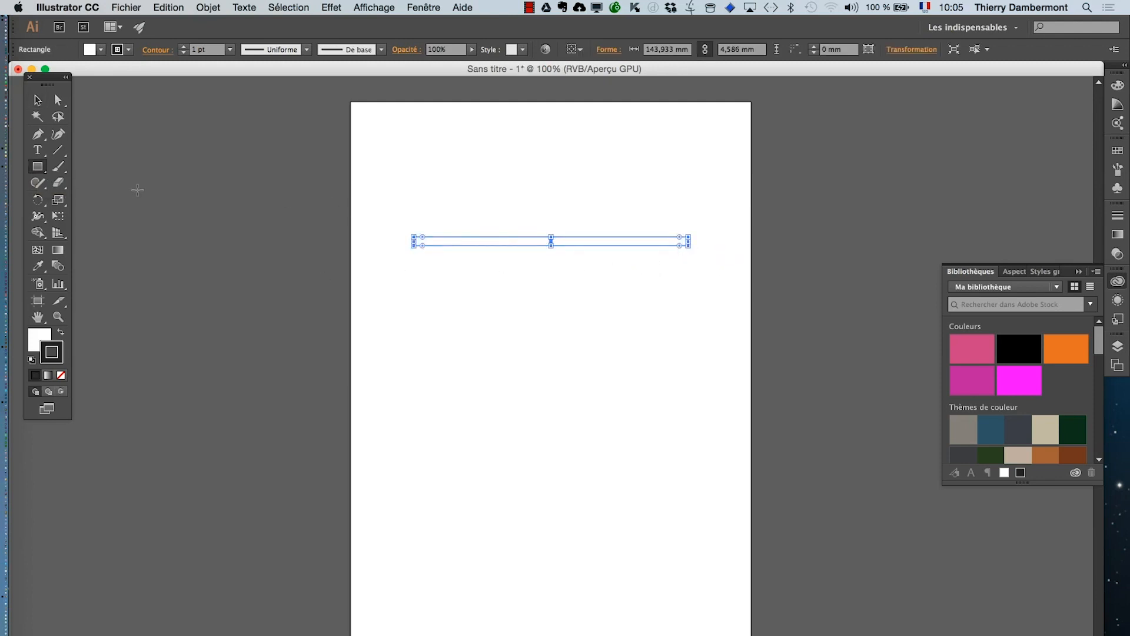
left_click_drag(55, 93, 341, 162)
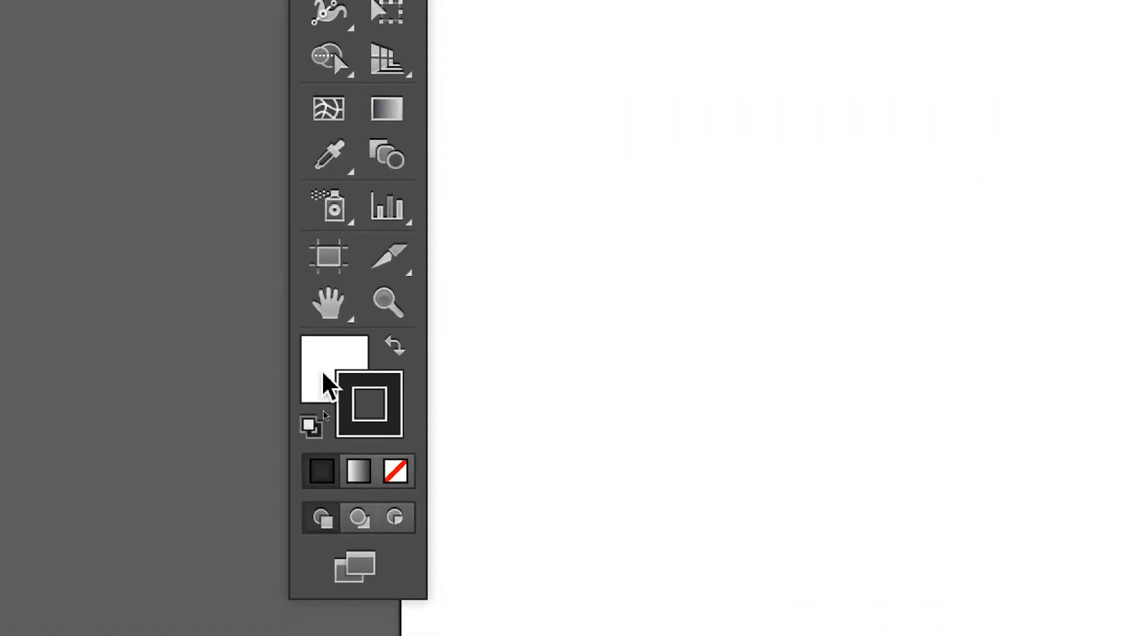
left_click(324, 377)
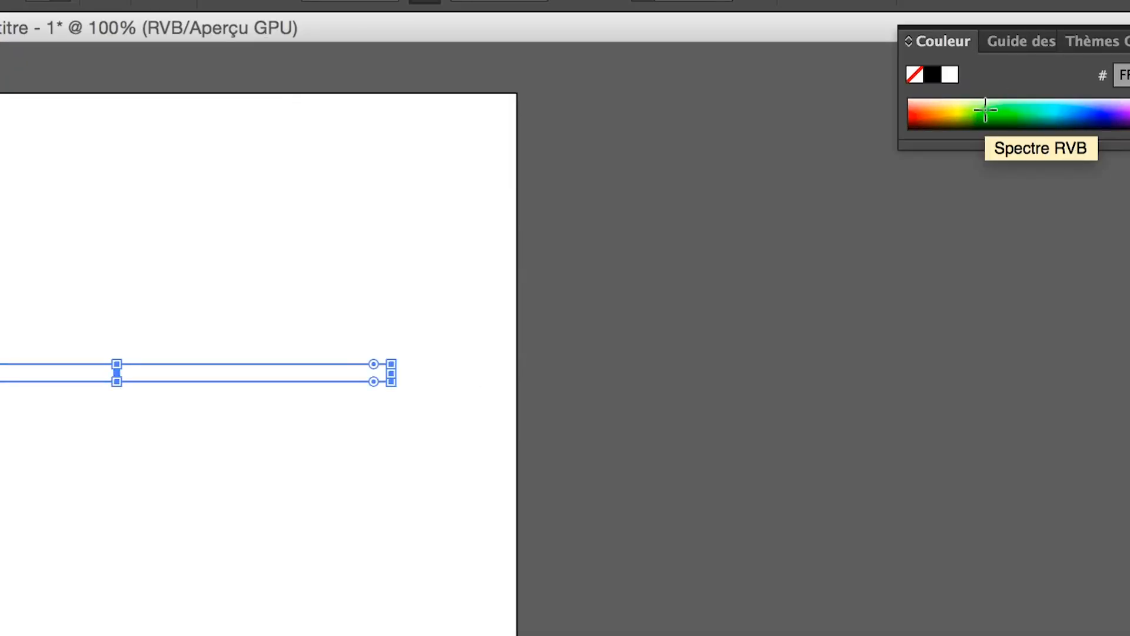
left_click(1016, 110)
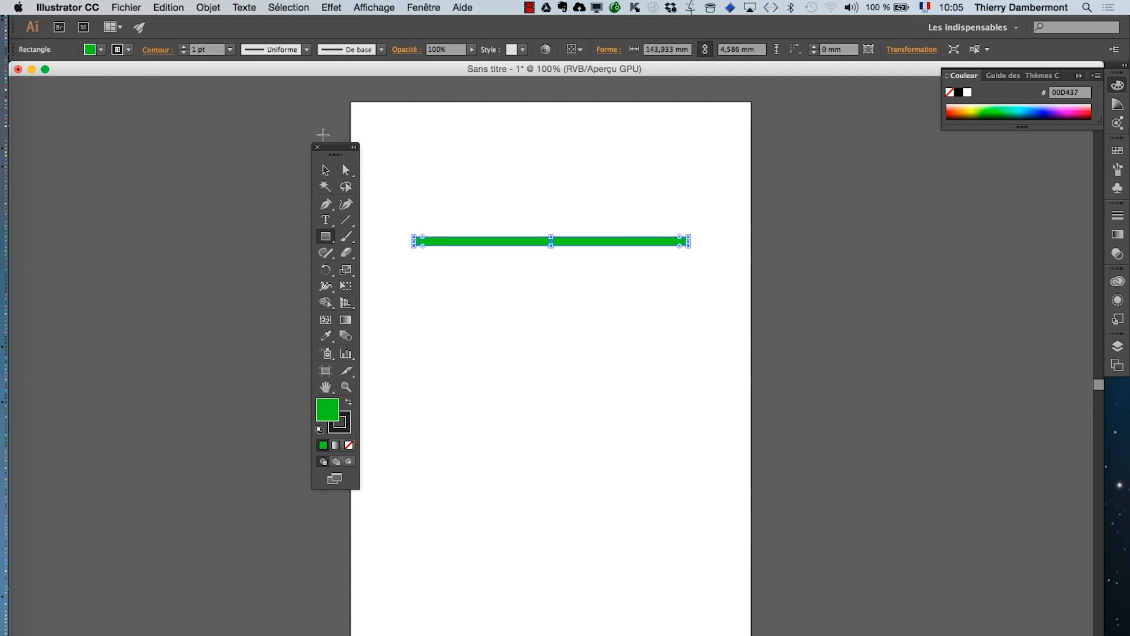
- Add the text "Amarok Dance" just above the green bar, moving the tools clear of the page
left_click_drag(339, 152, 304, 130)
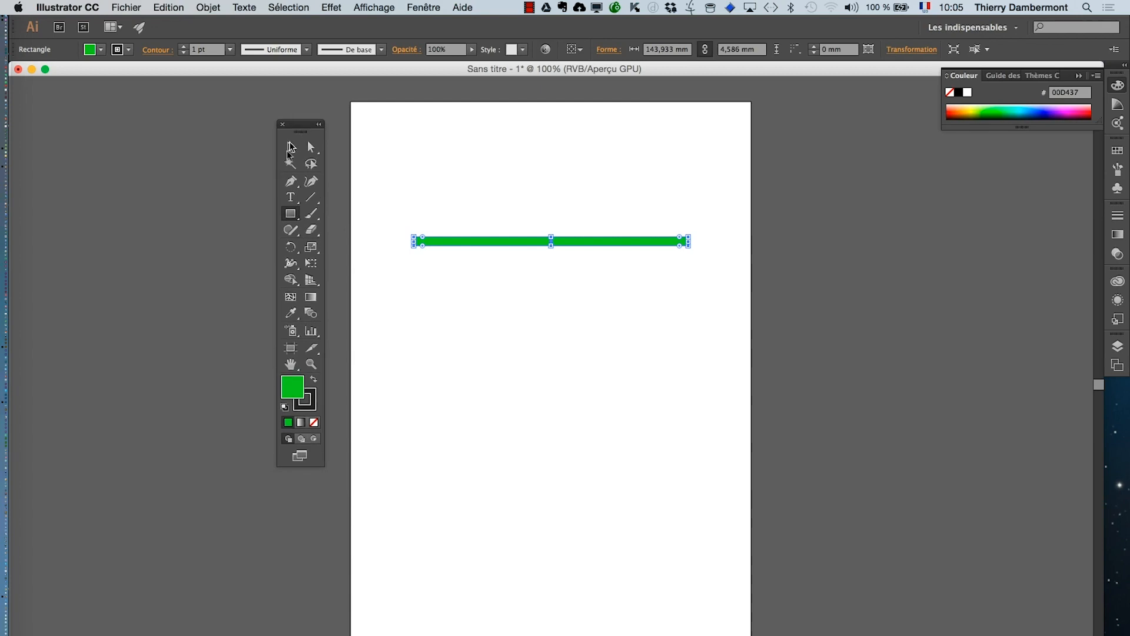
left_click(293, 200)
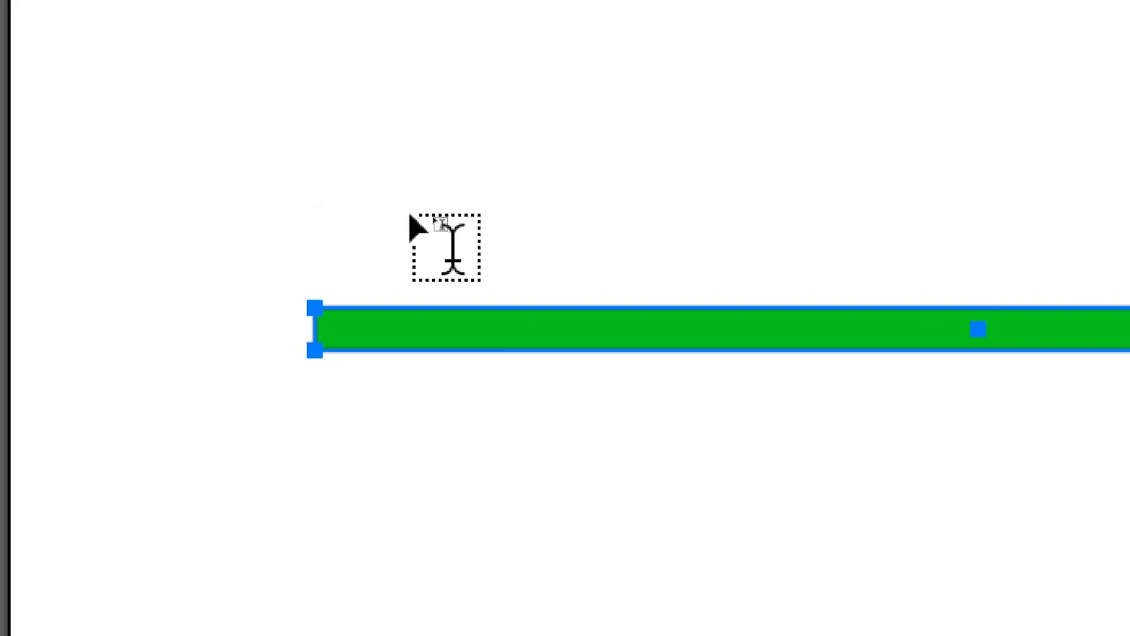
left_click(412, 203)
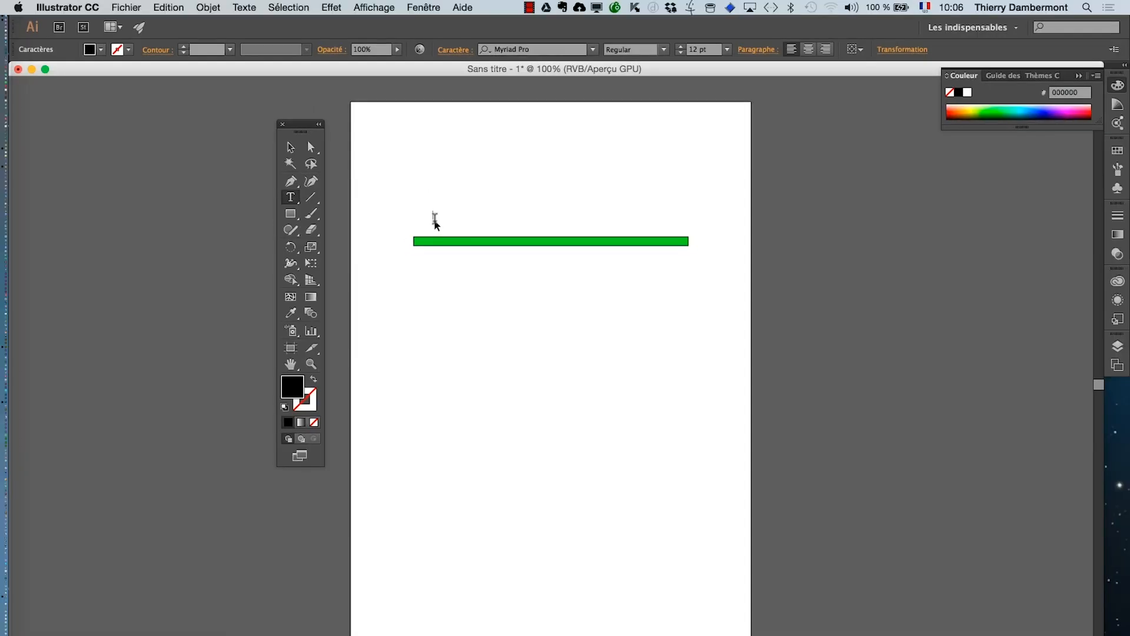
left_click(435, 218)
type("Amarok Dance")
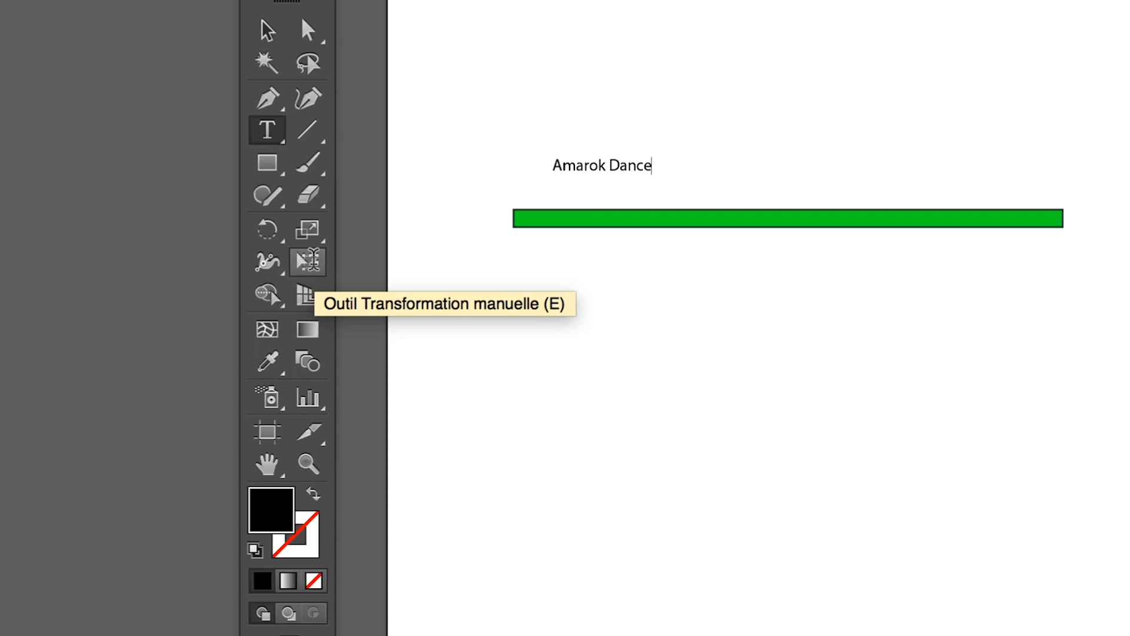
- Enlarge the Amarok Dance text to about 62 pt with Free Transform, centre it just above the green bar and deselect it
left_click(318, 268)
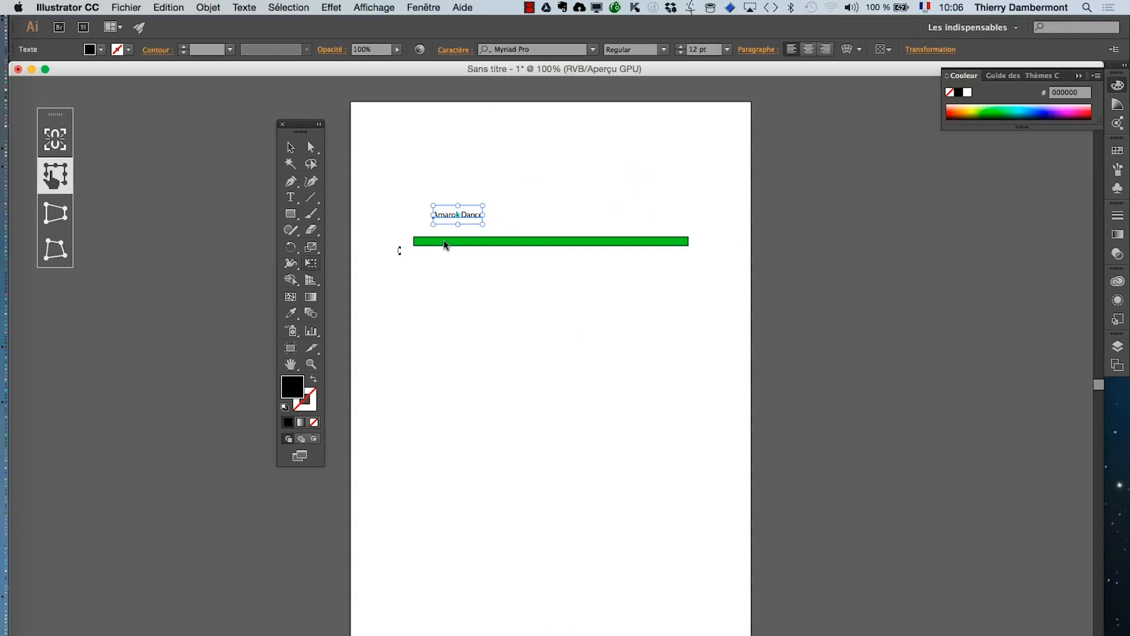
left_click_drag(562, 190, 619, 163)
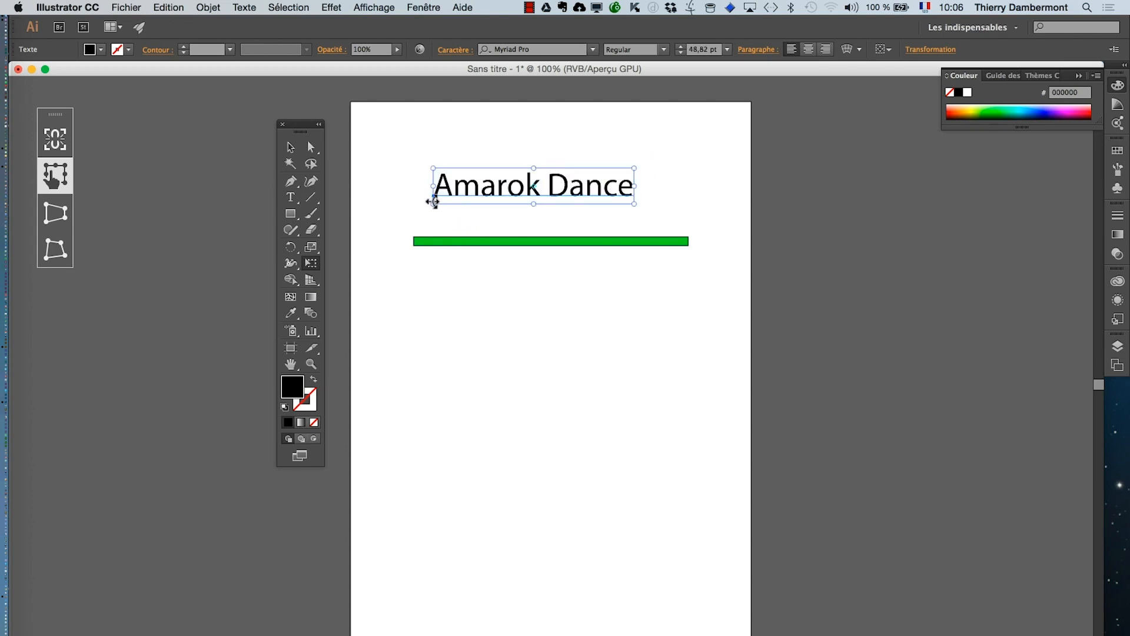
left_click_drag(432, 202, 402, 224)
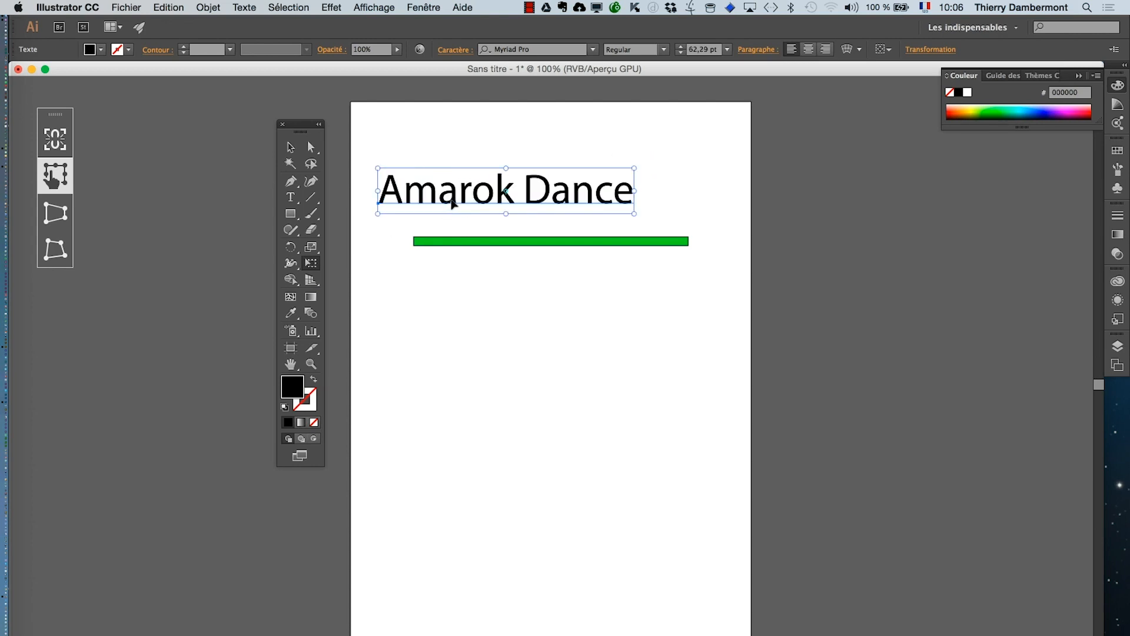
left_click_drag(465, 209, 496, 231)
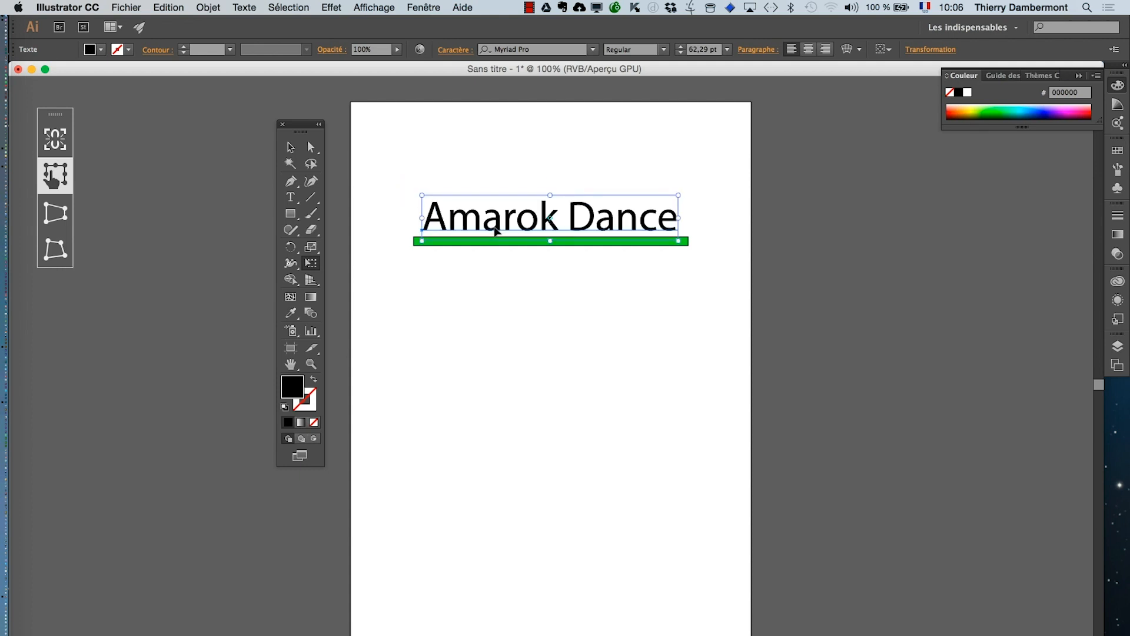
left_click(290, 147)
left_click(477, 314)
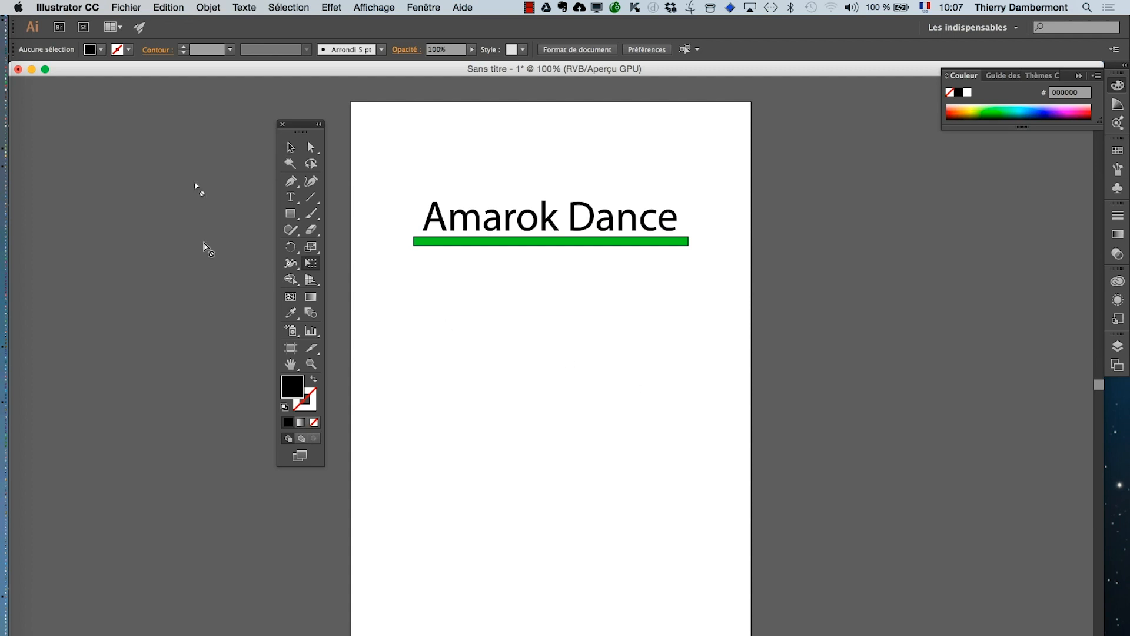
- Shrink the artboard to about 154 × 37 mm so it closely frames the Amarok Dance title and its green bar
left_click_drag(281, 123, 203, 106)
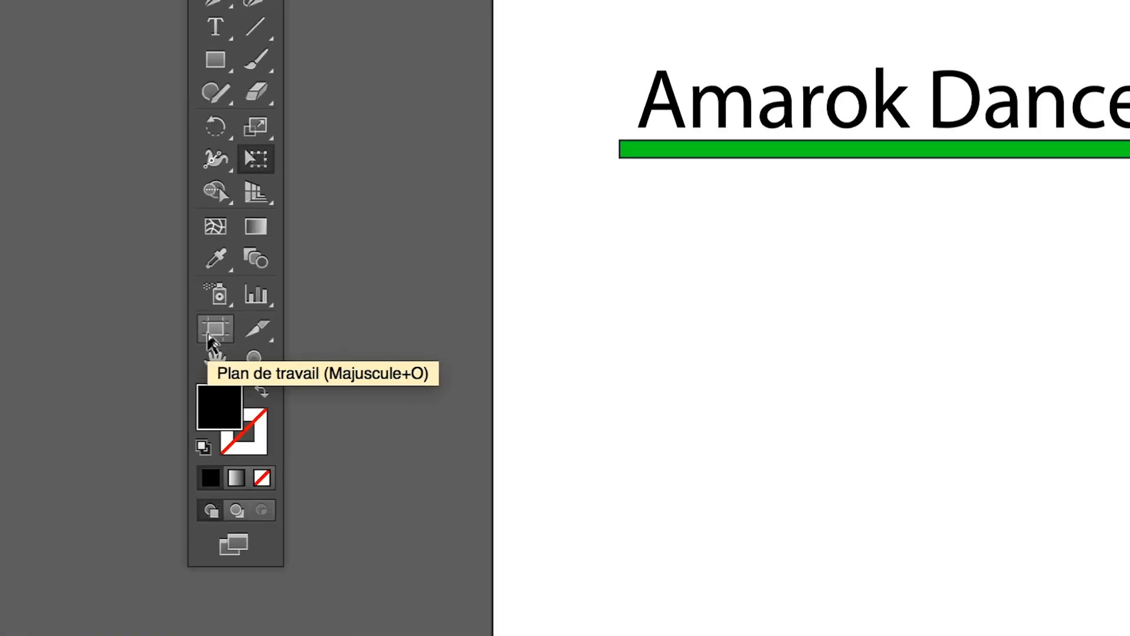
left_click(210, 334)
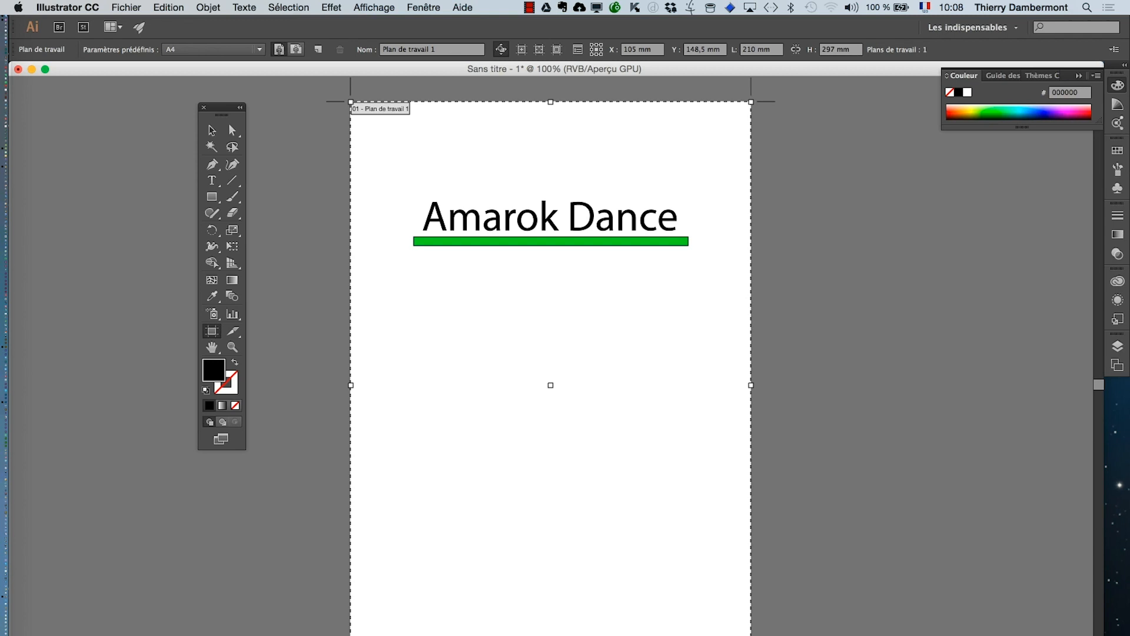
left_click_drag(351, 632, 404, 259)
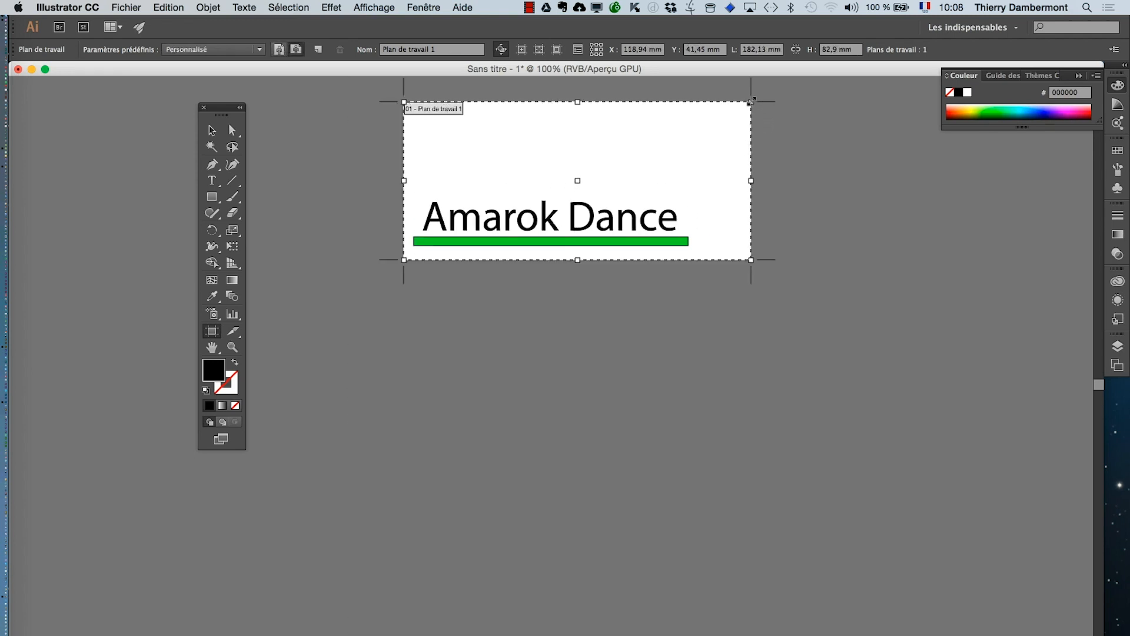
left_click_drag(751, 101, 698, 188)
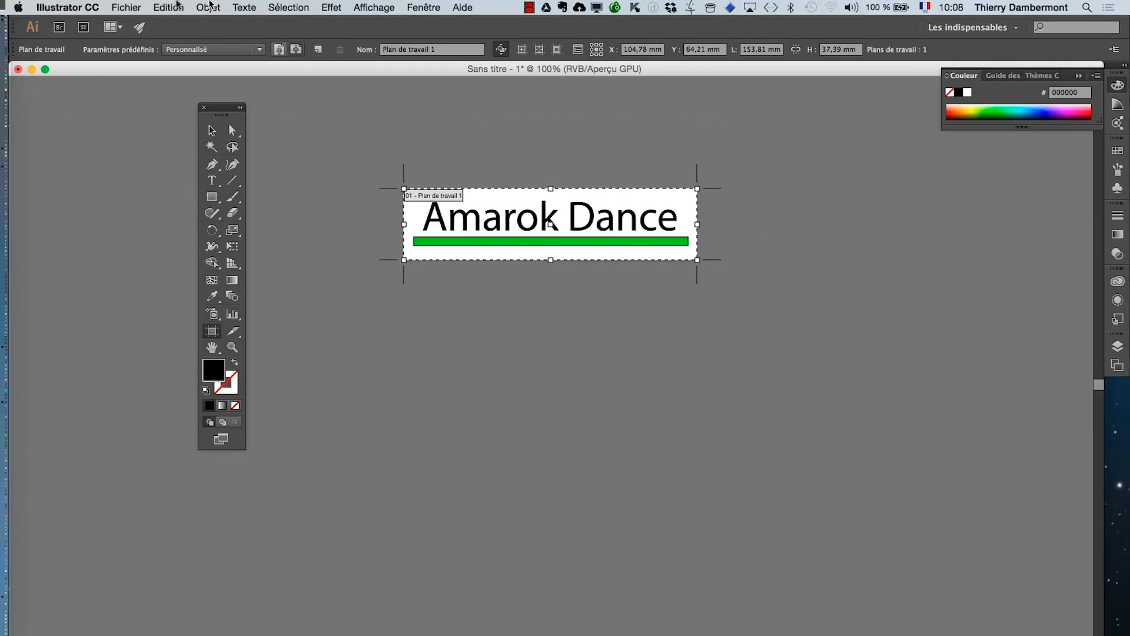
- Save the document as Amarok-Dance.ai in the Bureau folder, in Adobe Illustrator format with the default Illustrator CC options
left_click(110, 4)
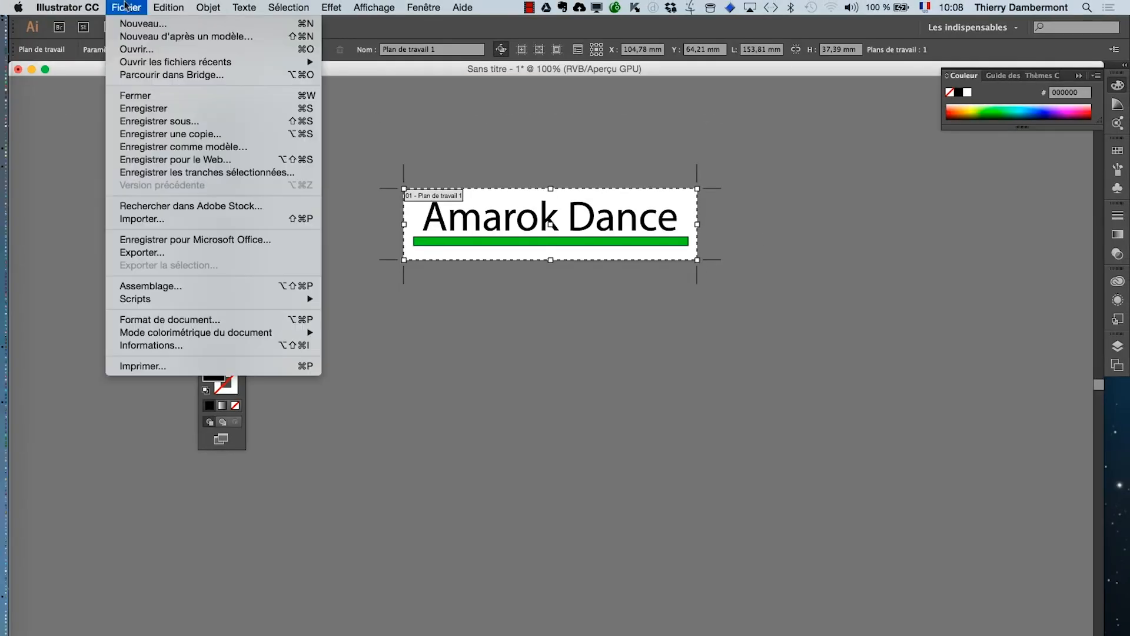
left_click(155, 122)
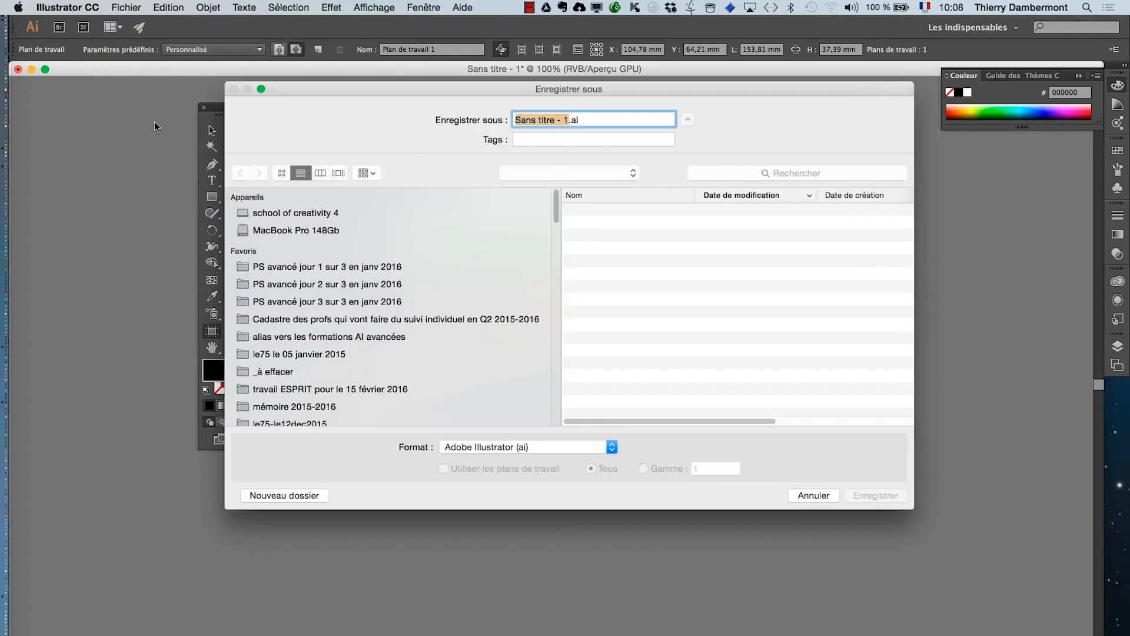
left_click(326, 303)
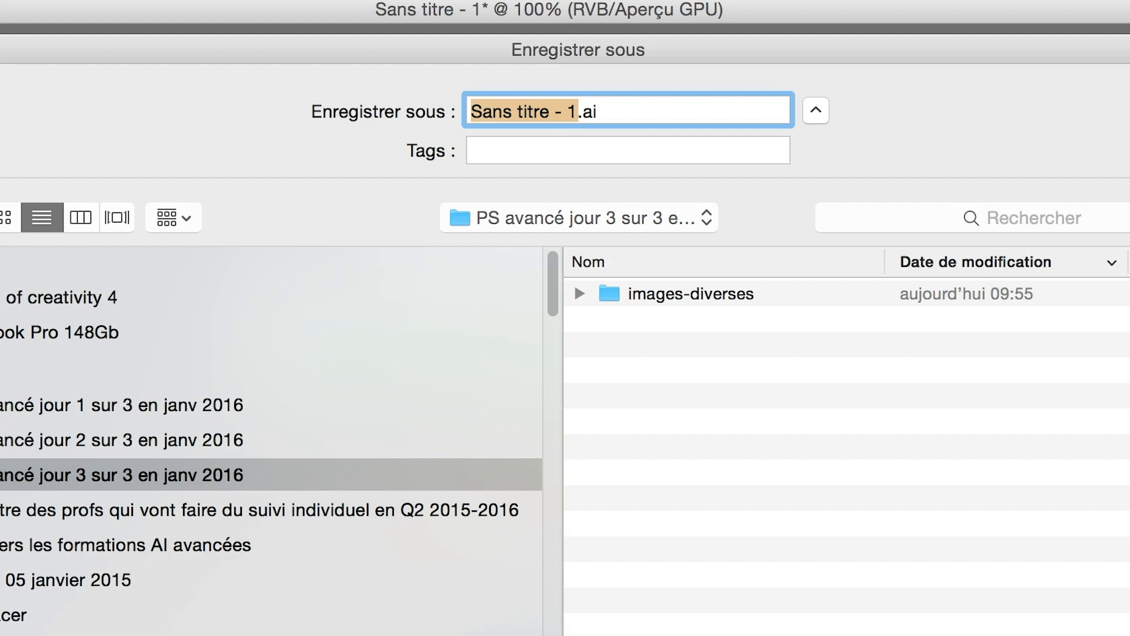
type("Amarok")
type("-D")
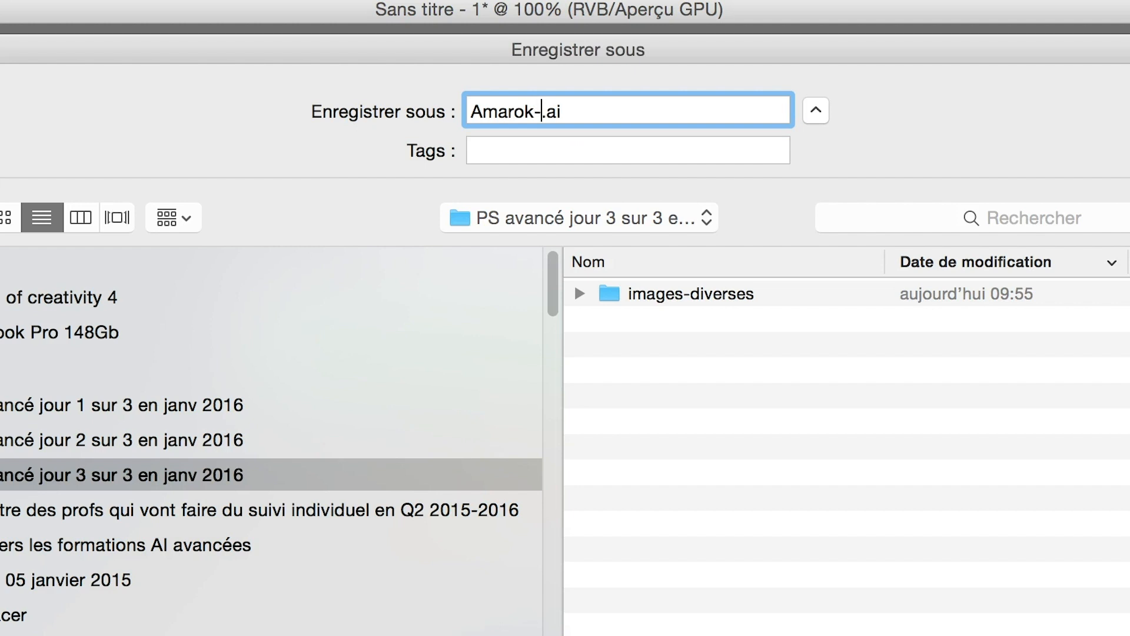
type("ance")
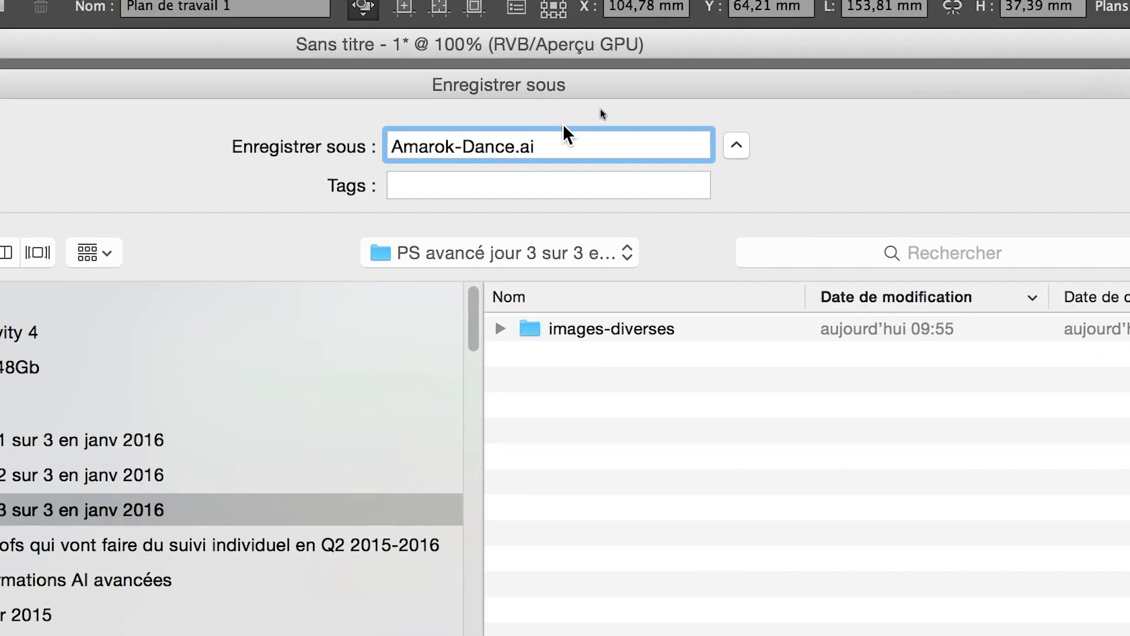
left_click(511, 165)
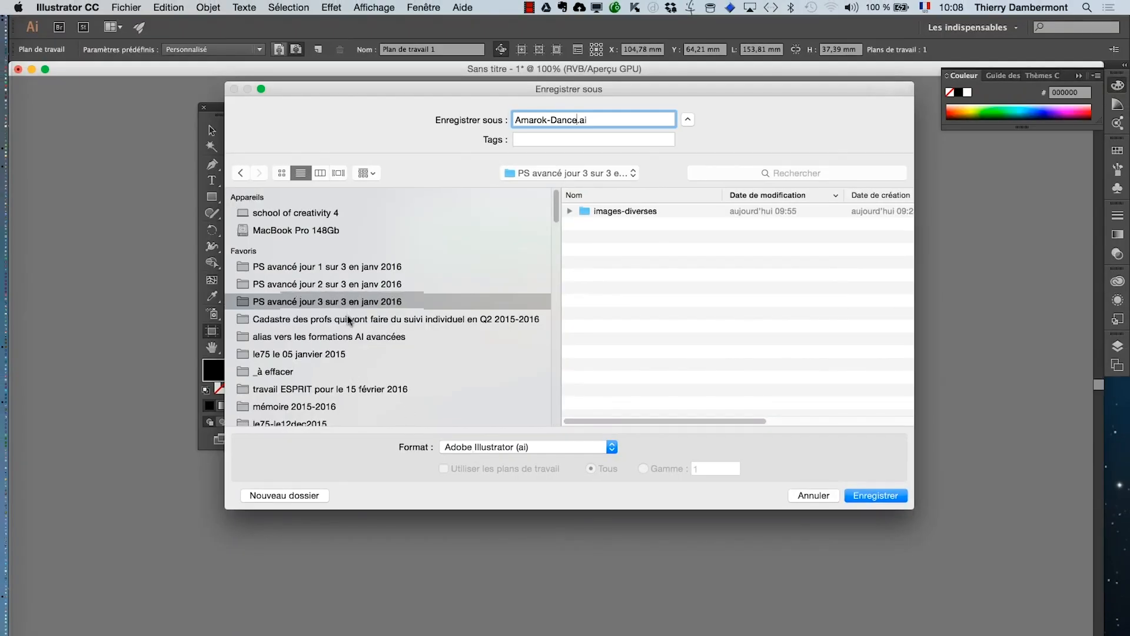
scroll(347, 315, "down", 5)
left_click(306, 327)
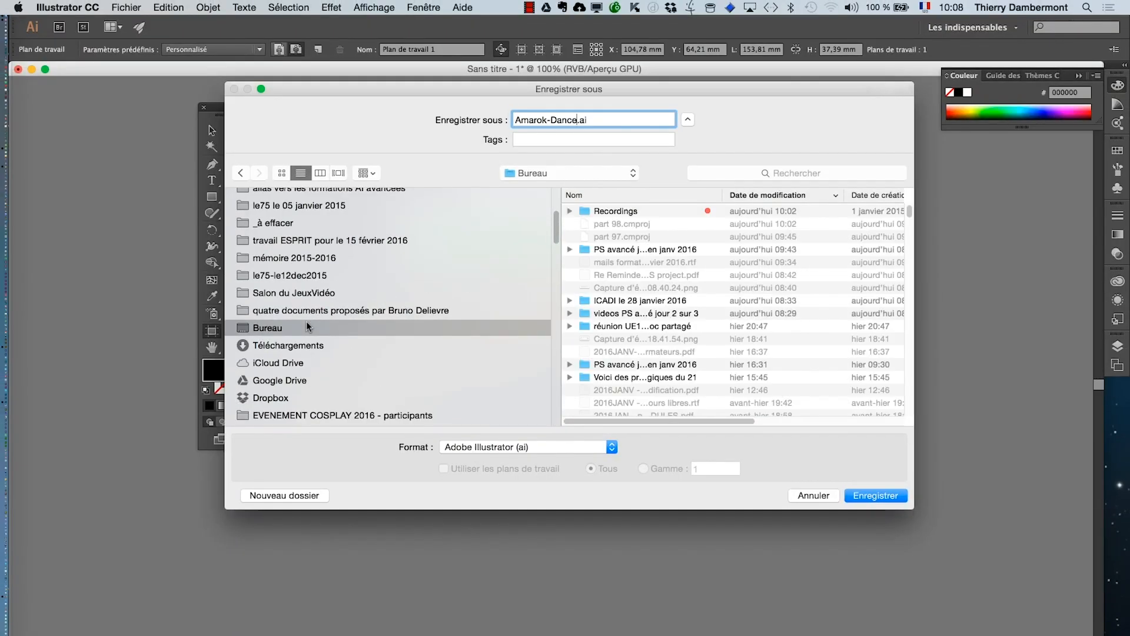
left_click(898, 495)
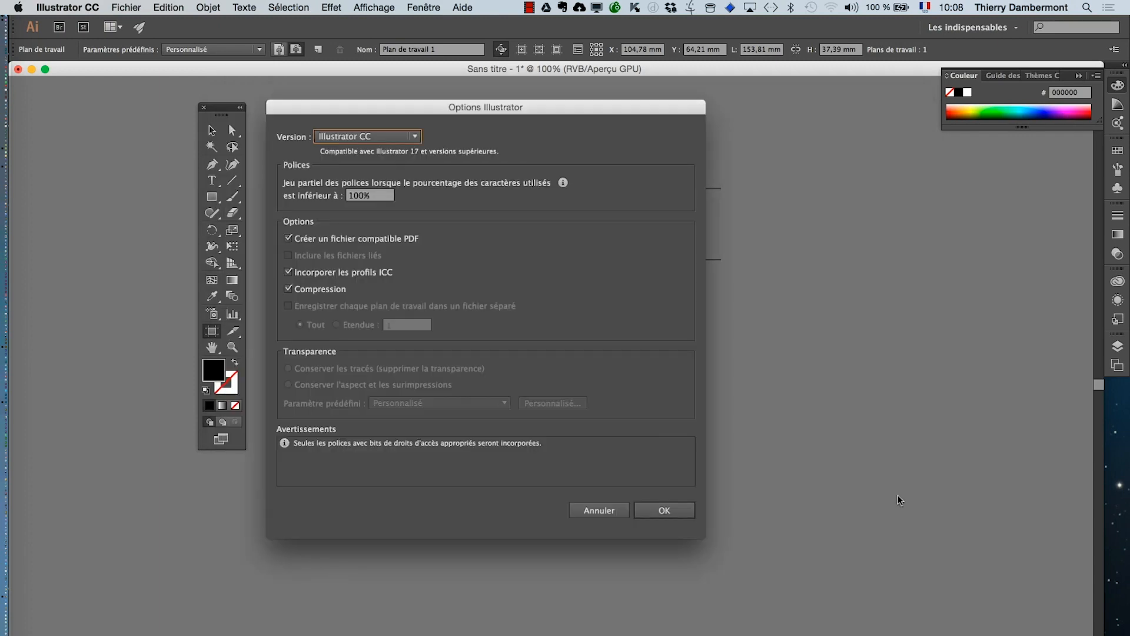
left_click(665, 511)
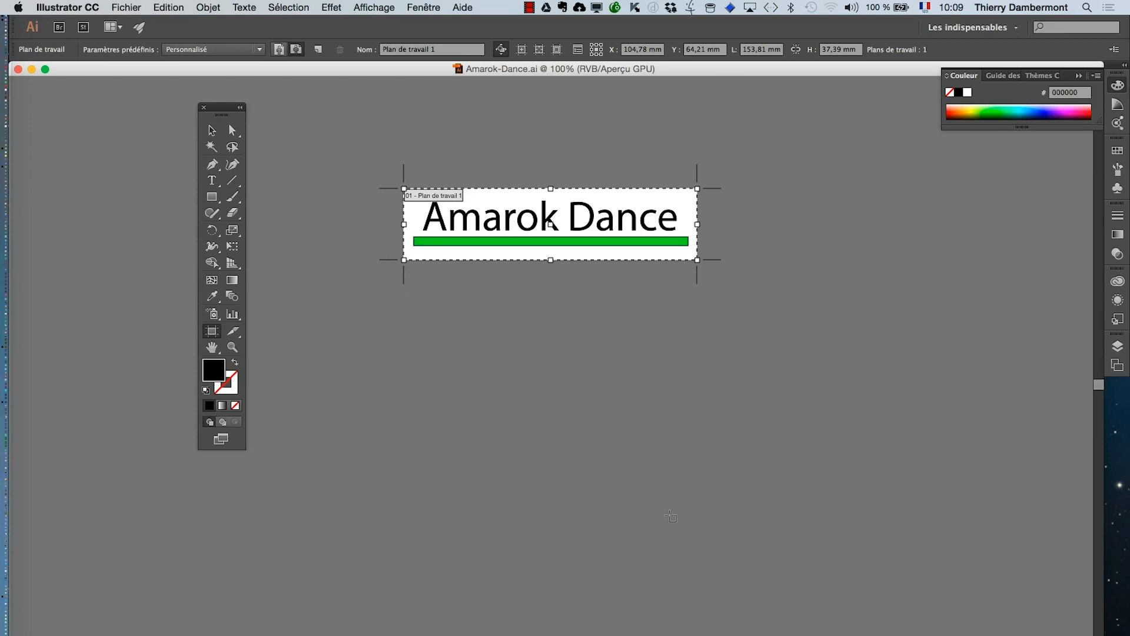
- Quit Illustrator, switch to Photoshop and close the black cat PSD image
left_click(48, 7)
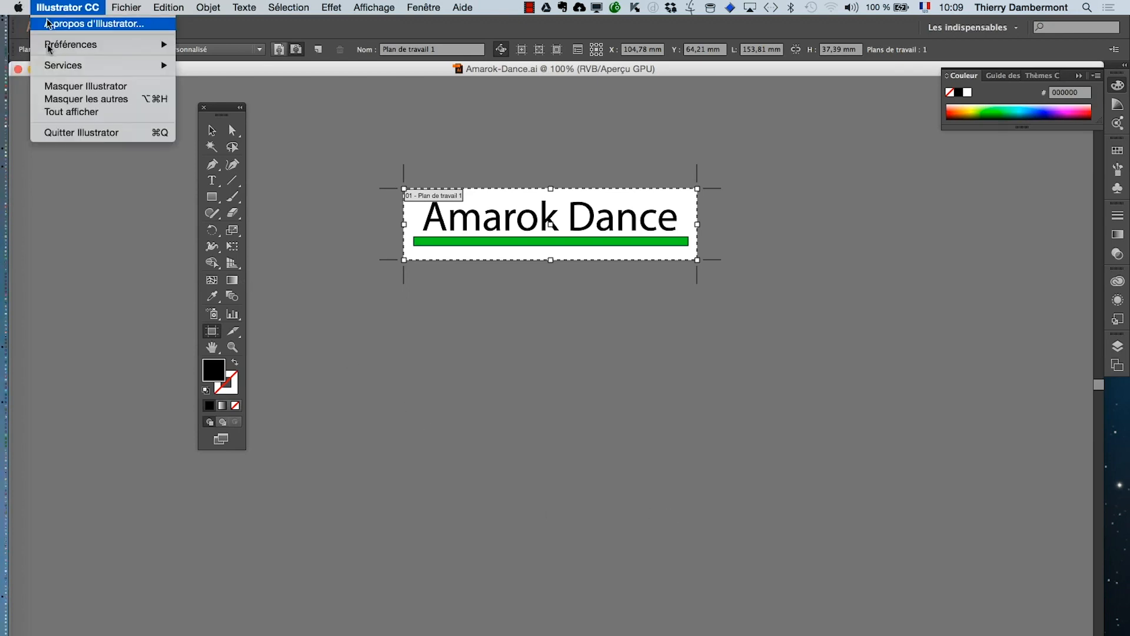
left_click(63, 132)
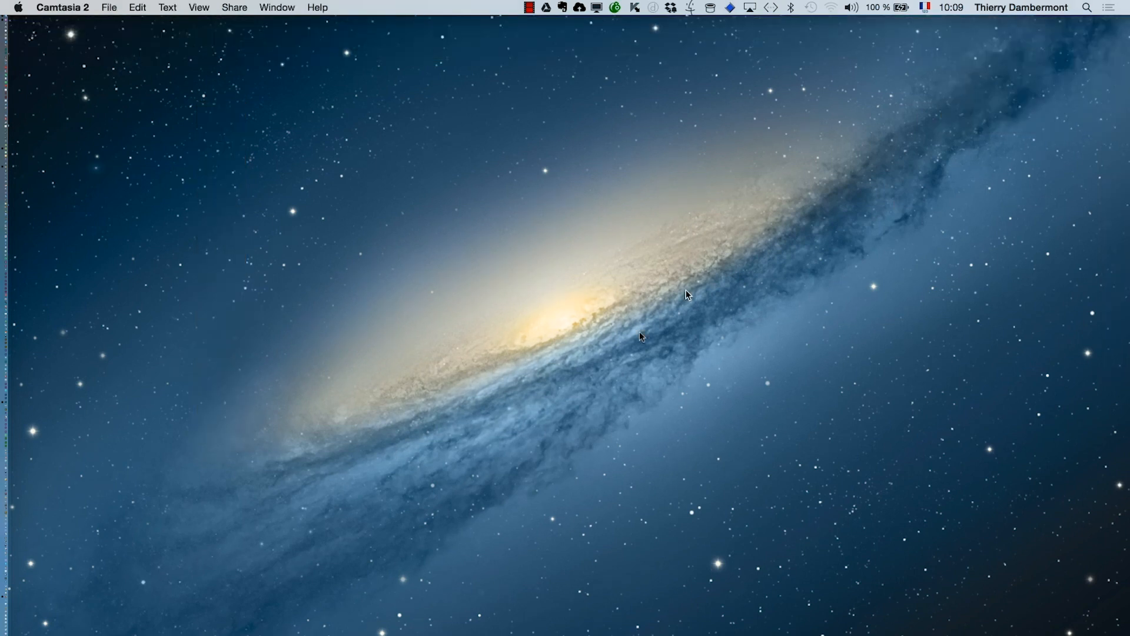
key("super+Tab")
left_click(474, 364)
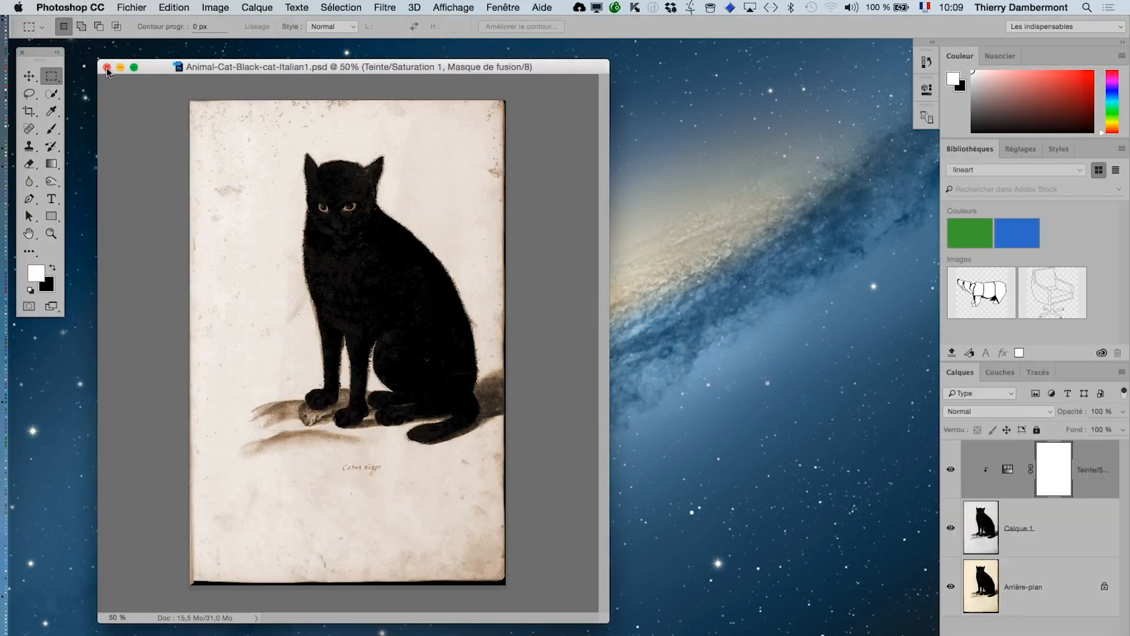
mouse_move(159, 70)
left_mouse_down()
mouse_move(179, 73)
mouse_move(169, 77)
left_mouse_up()
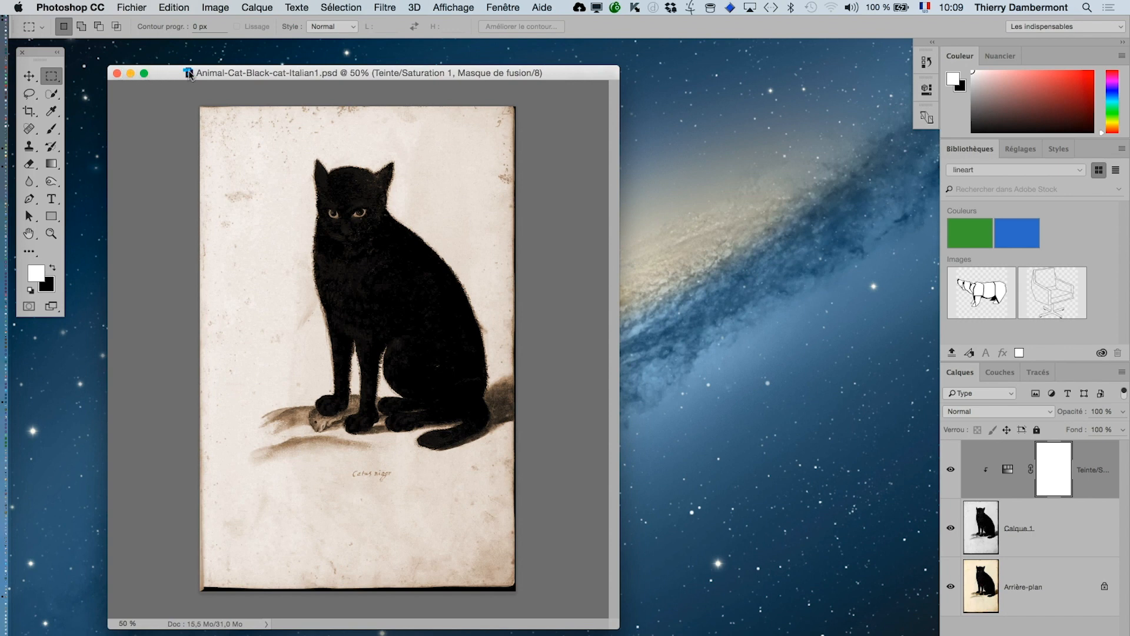
left_click(117, 73)
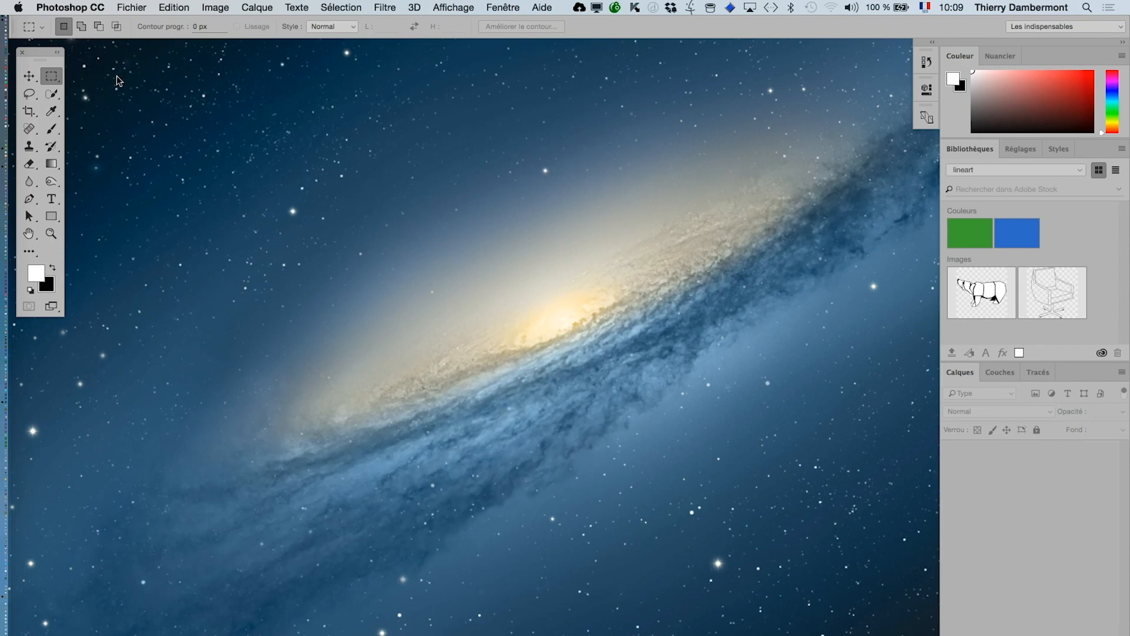
- Open animal-zoo-tiger.jpg from the images-diverses folder to view it, and close it again
left_click(132, 8)
left_click(141, 35)
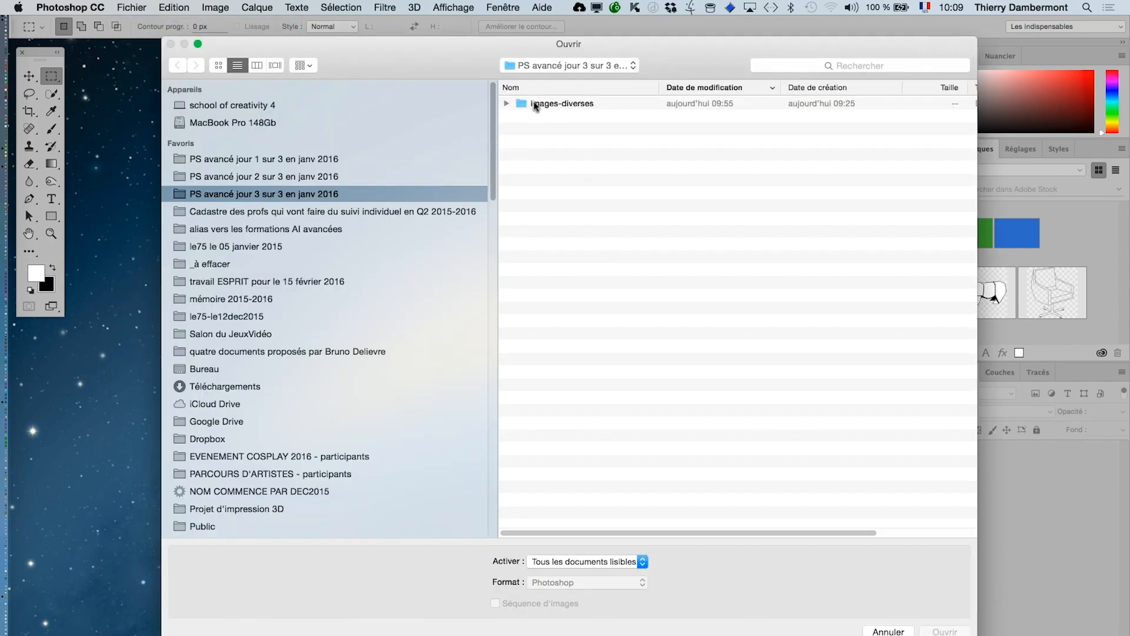
double_click(537, 104)
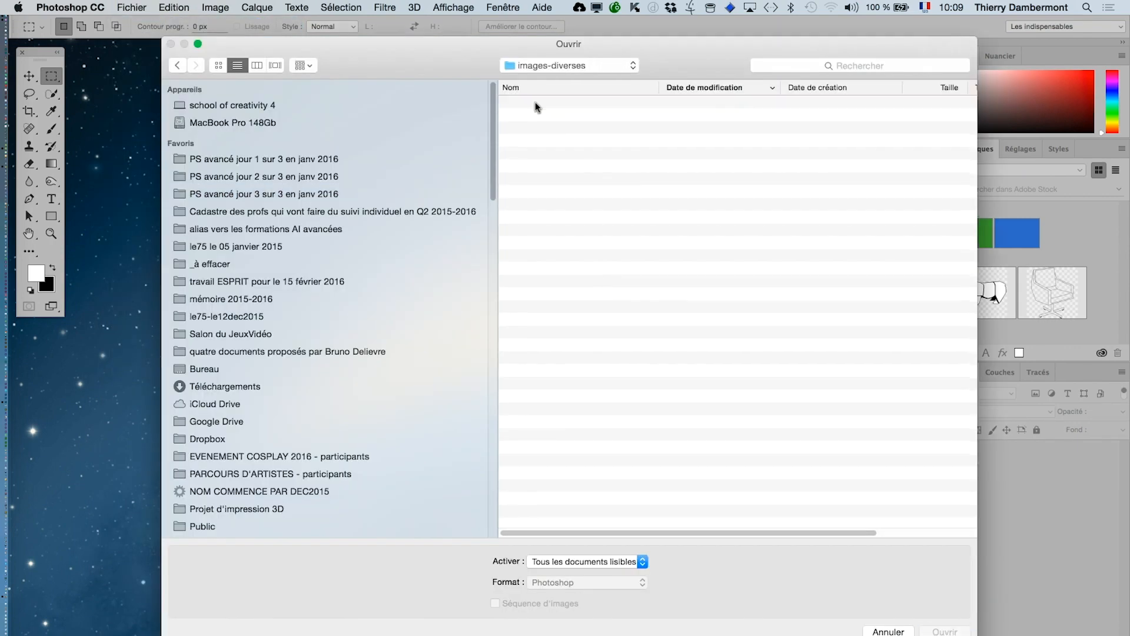
left_click(574, 117)
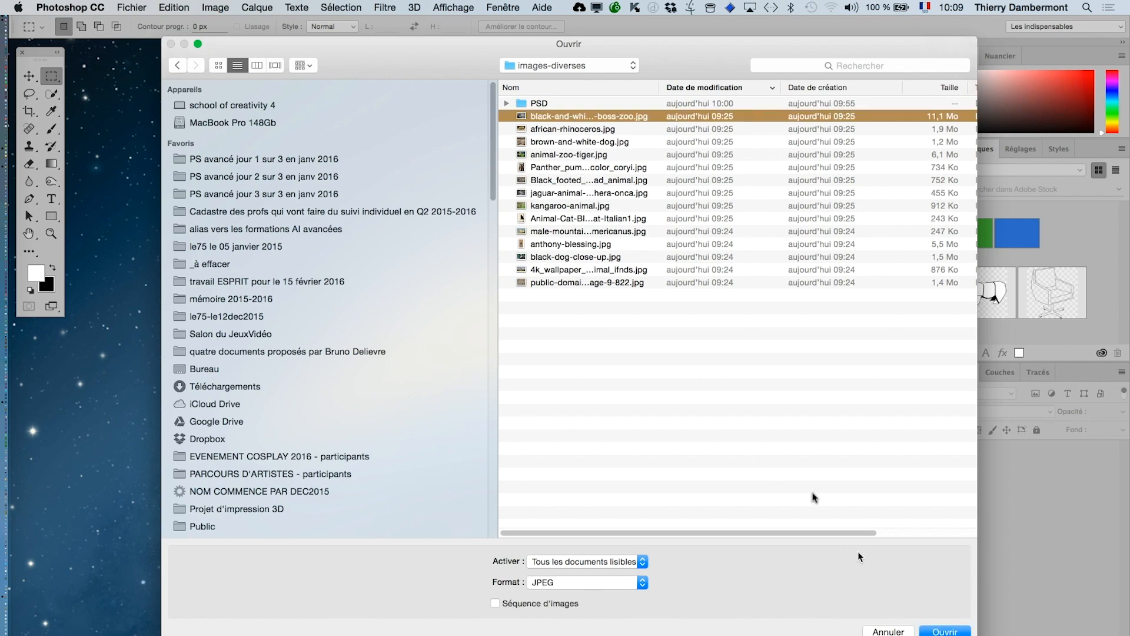
left_click(568, 155)
left_click(946, 632)
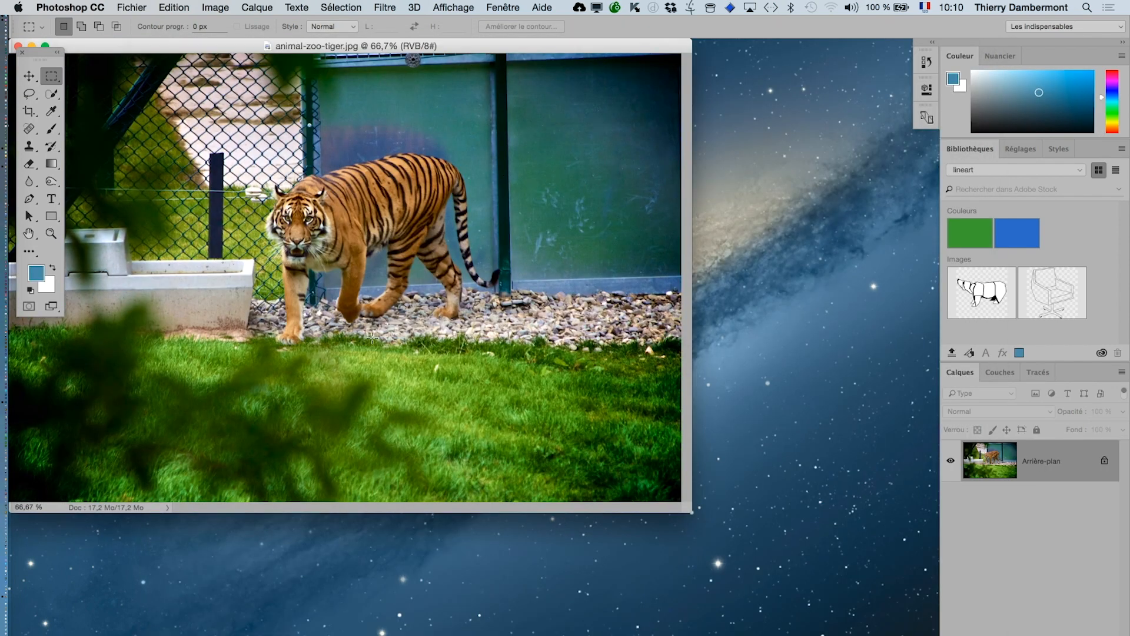
left_click_drag(325, 48, 426, 73)
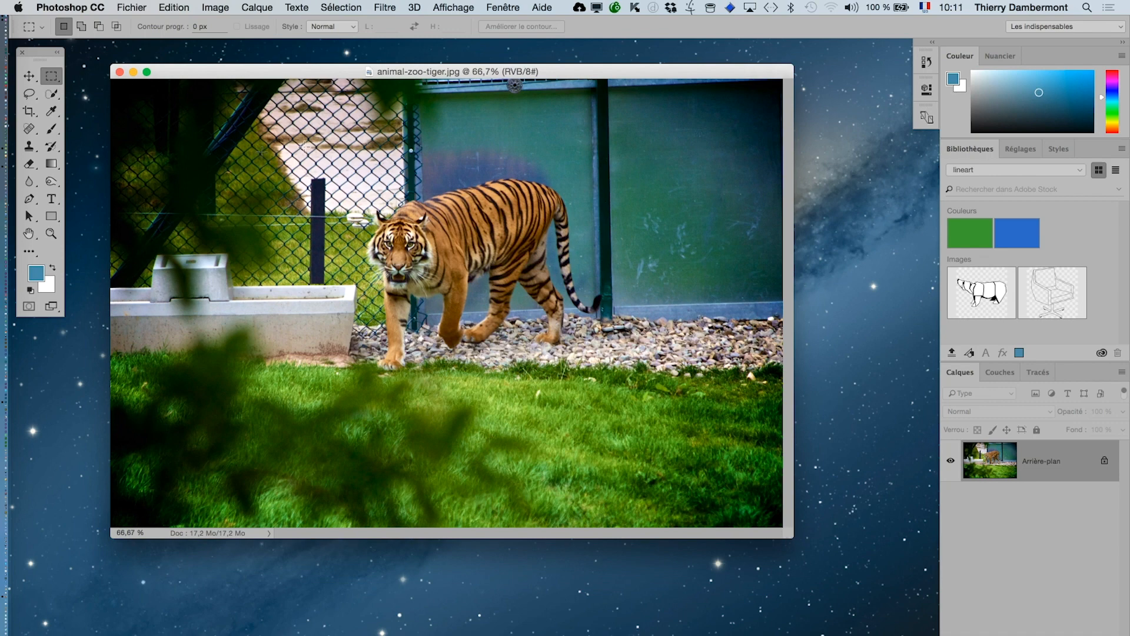
left_click_drag(196, 73, 181, 105)
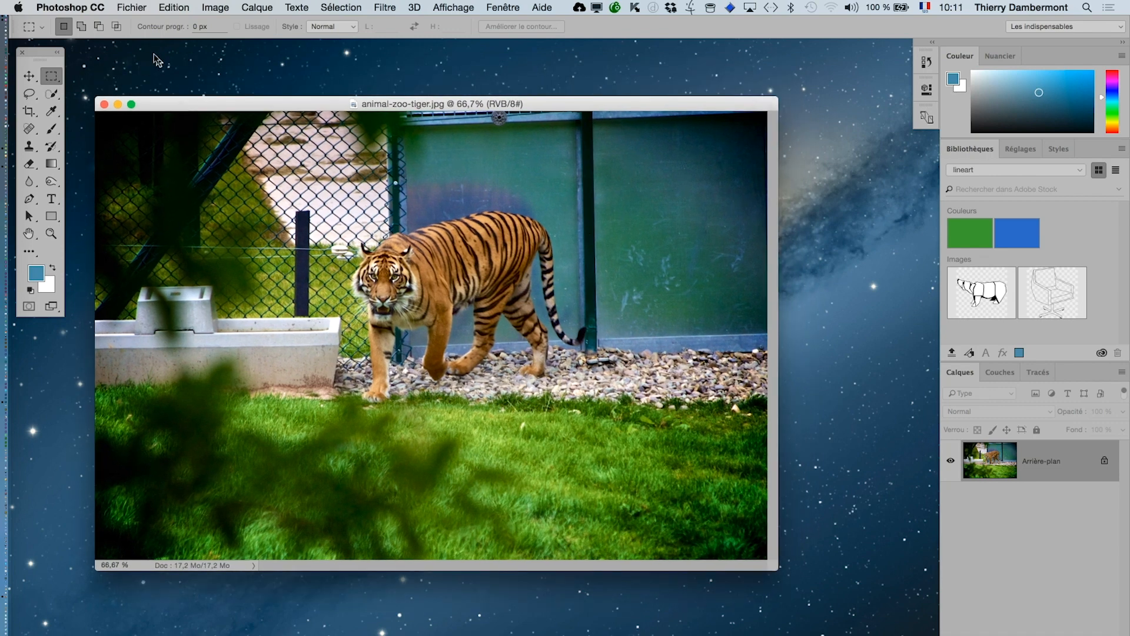
left_click(140, 9)
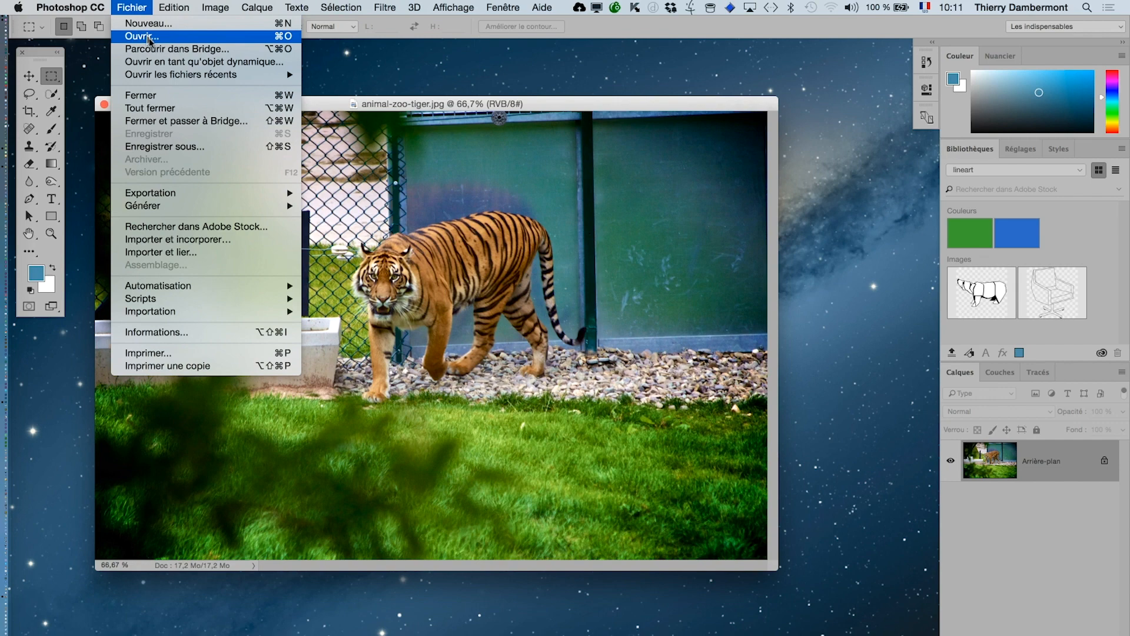
left_click(386, 106)
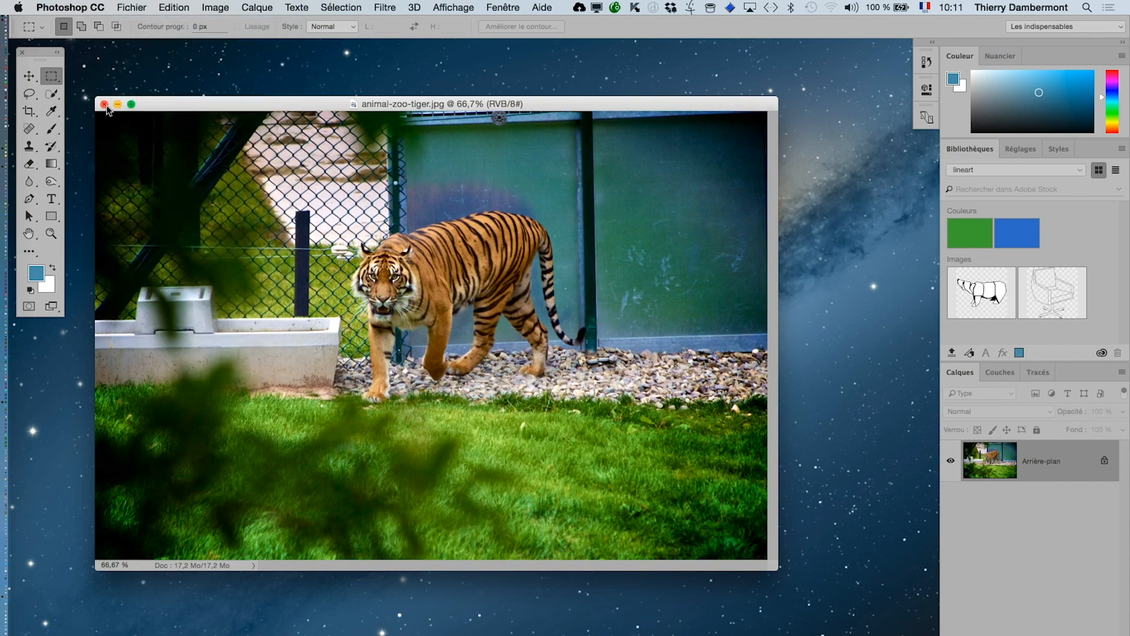
left_click(105, 105)
- Open Amarok-Dance.ai from the Bureau folder, importing its page at 300 pixels/inch in Adobe RGB (1998), and display it in full-screen mode with the menu bar
left_click(140, 8)
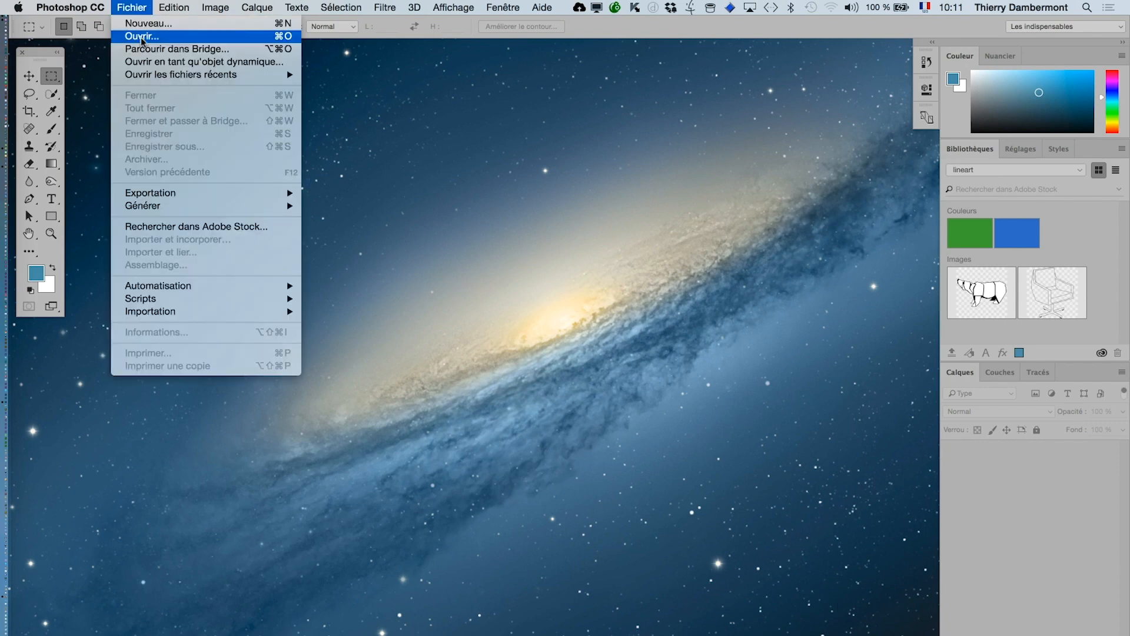
left_click(141, 37)
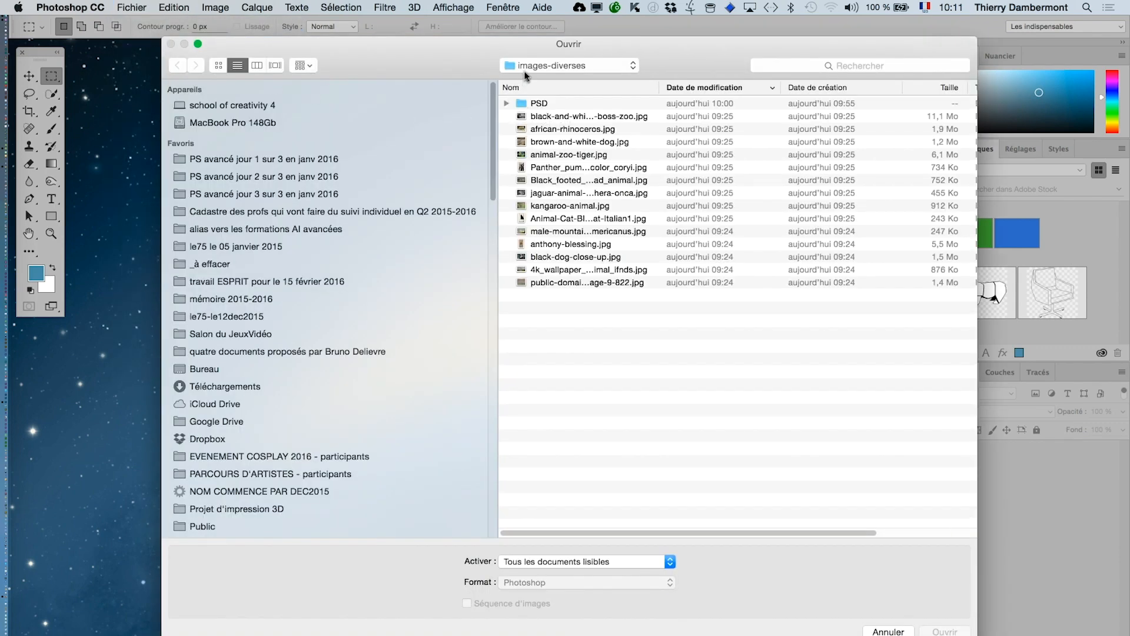
left_click(525, 70)
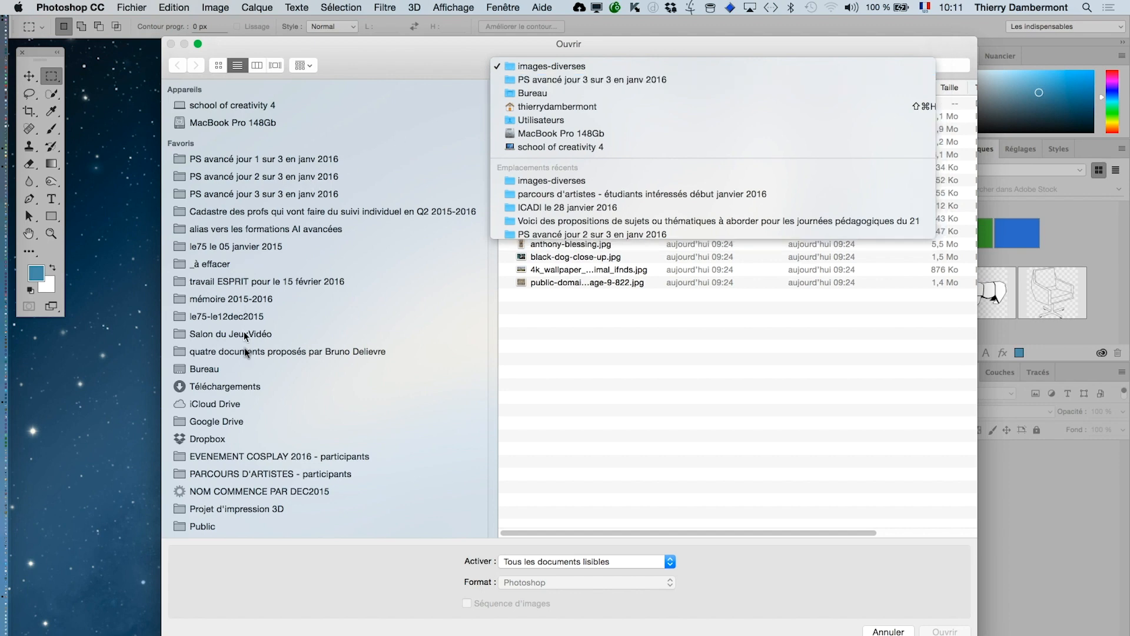
left_click(247, 364)
left_click(247, 367)
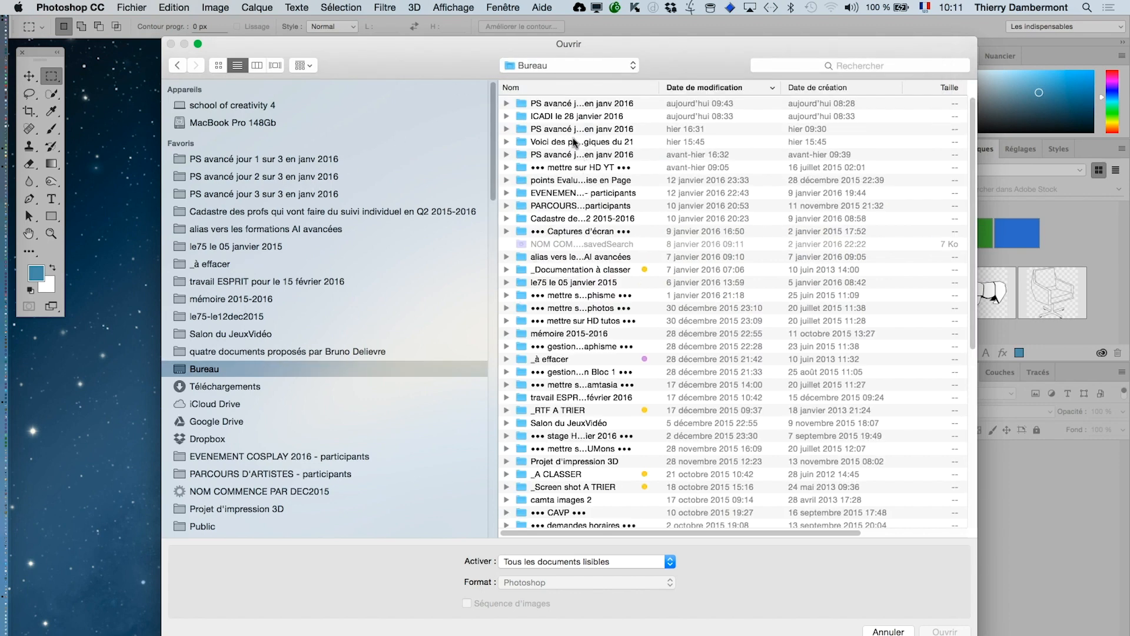
left_click(569, 130)
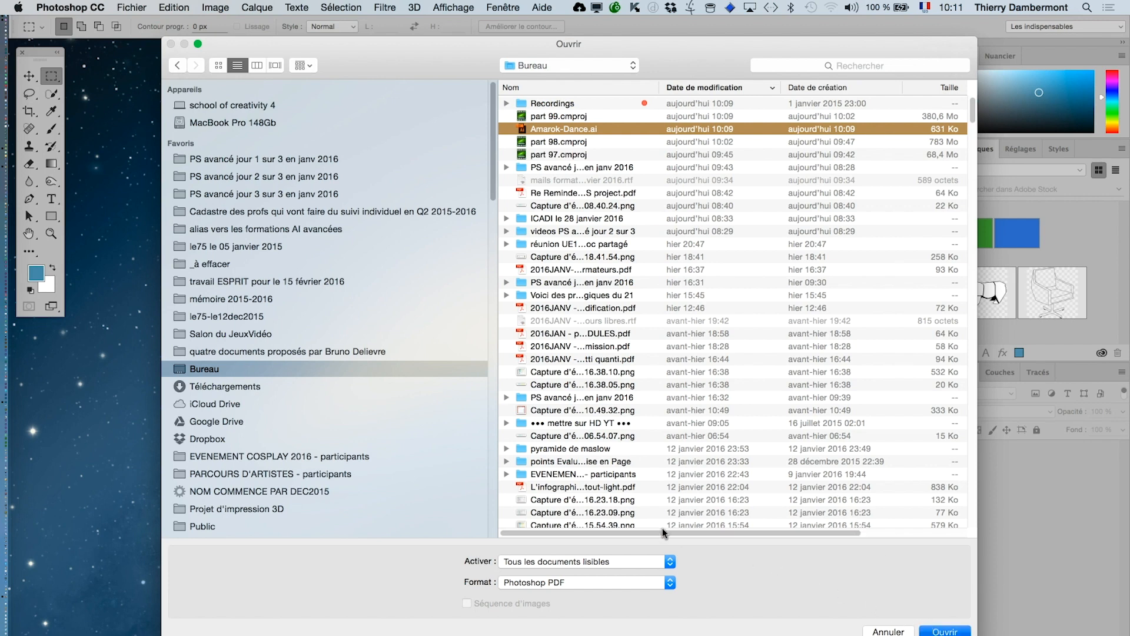
key("Return")
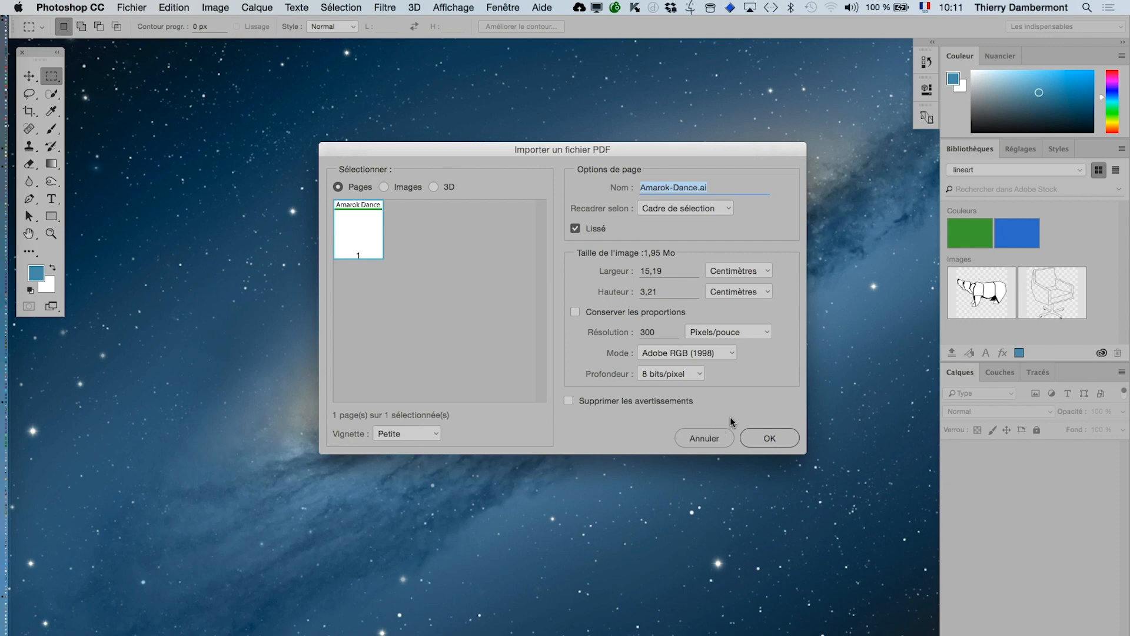
left_click(770, 439)
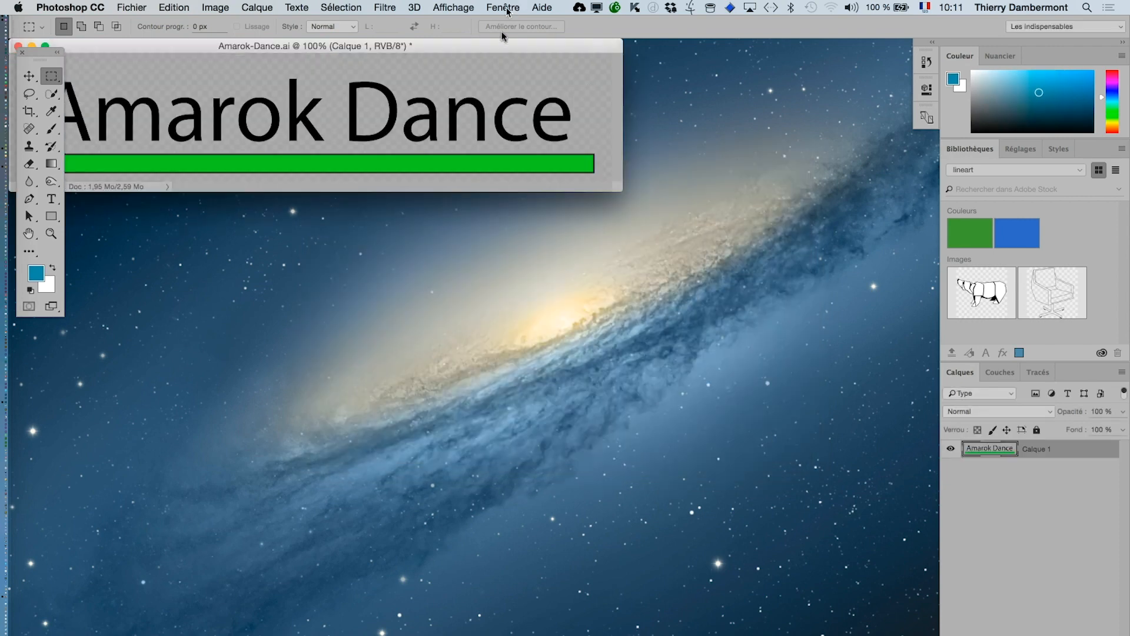
left_click_drag(506, 49, 605, 129)
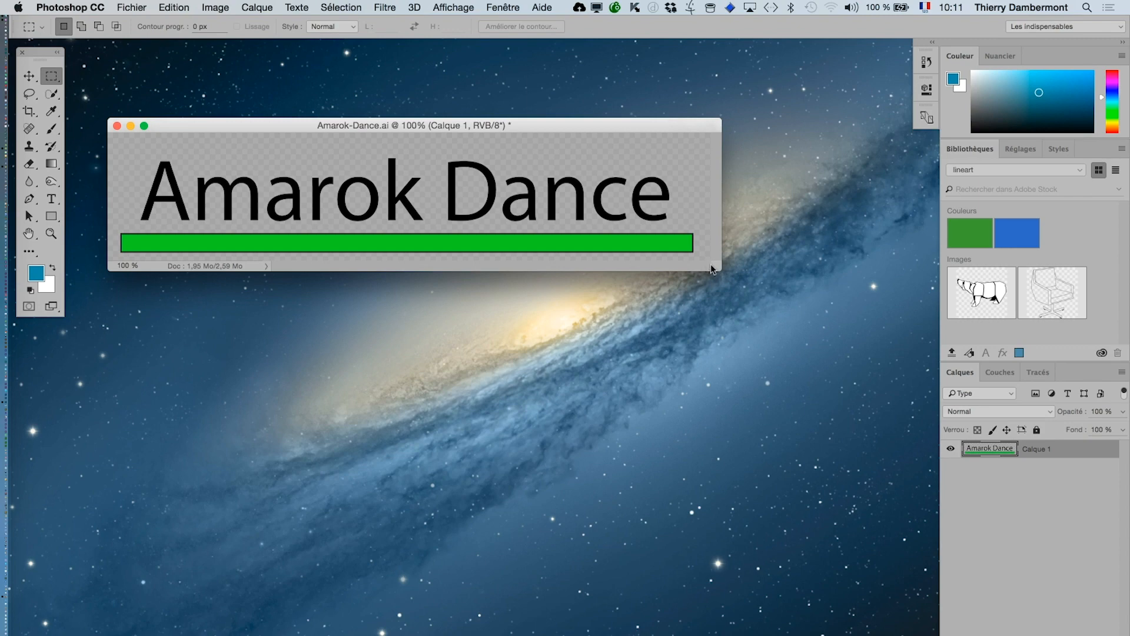
key("f")
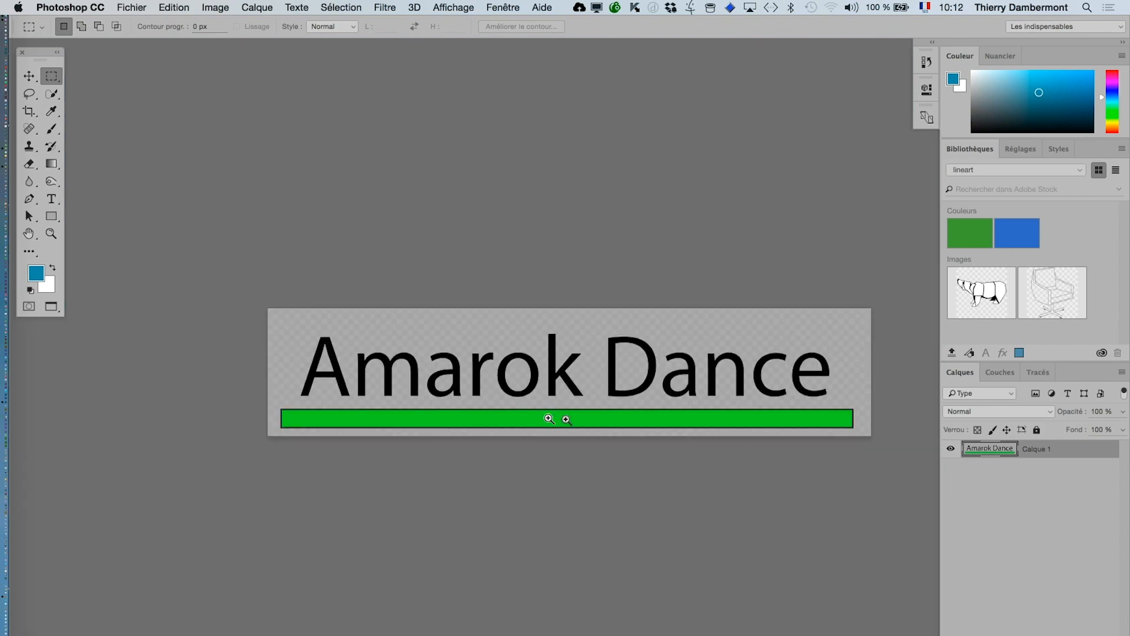
- Examine the edges of the letter k in the rasterized title up close, and return to a view of the whole image
left_click(549, 419)
left_click(576, 366)
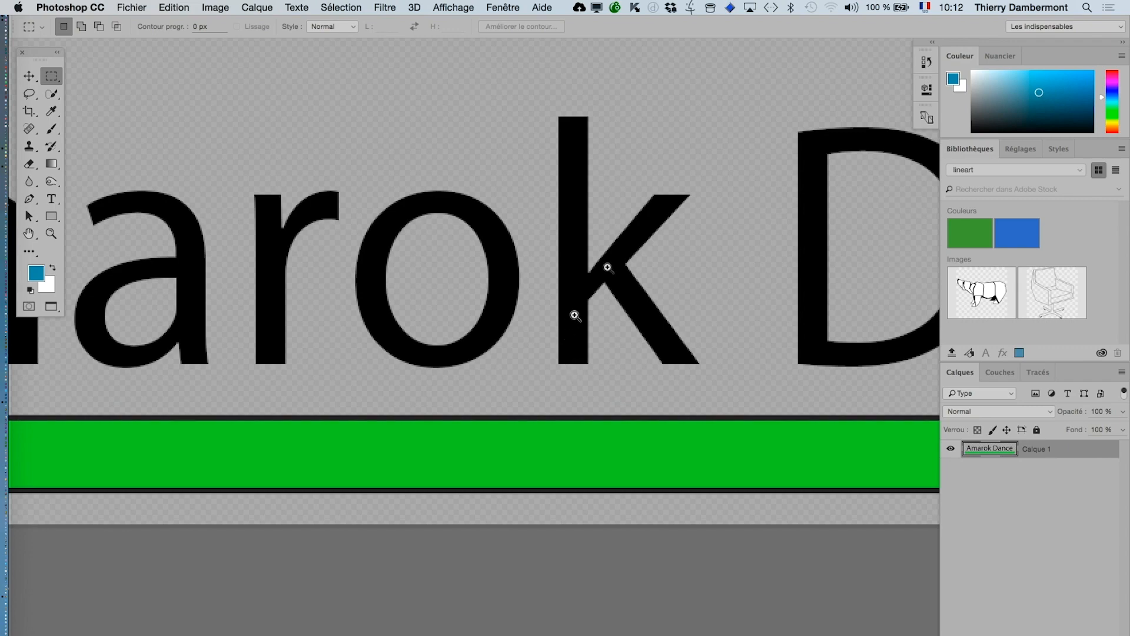
left_click(608, 266)
left_click(606, 246)
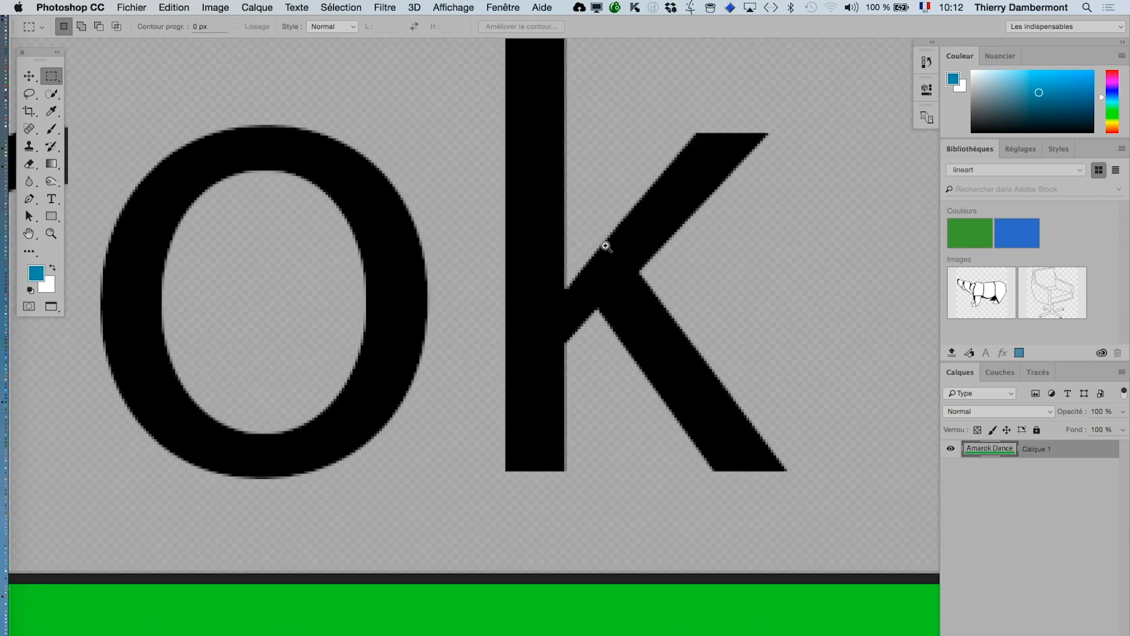
left_click(612, 307)
left_click(633, 323)
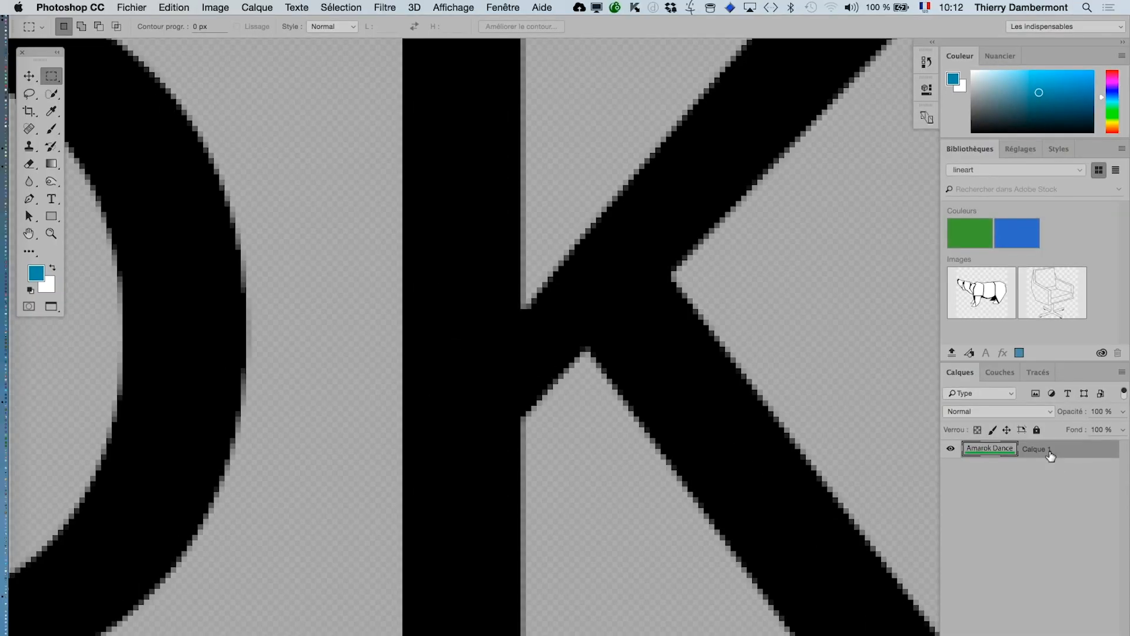
left_click(549, 462, "alt+super")
left_click(549, 462, "alt+super")
left_click(550, 462, "alt+super")
left_click(550, 462, "alt")
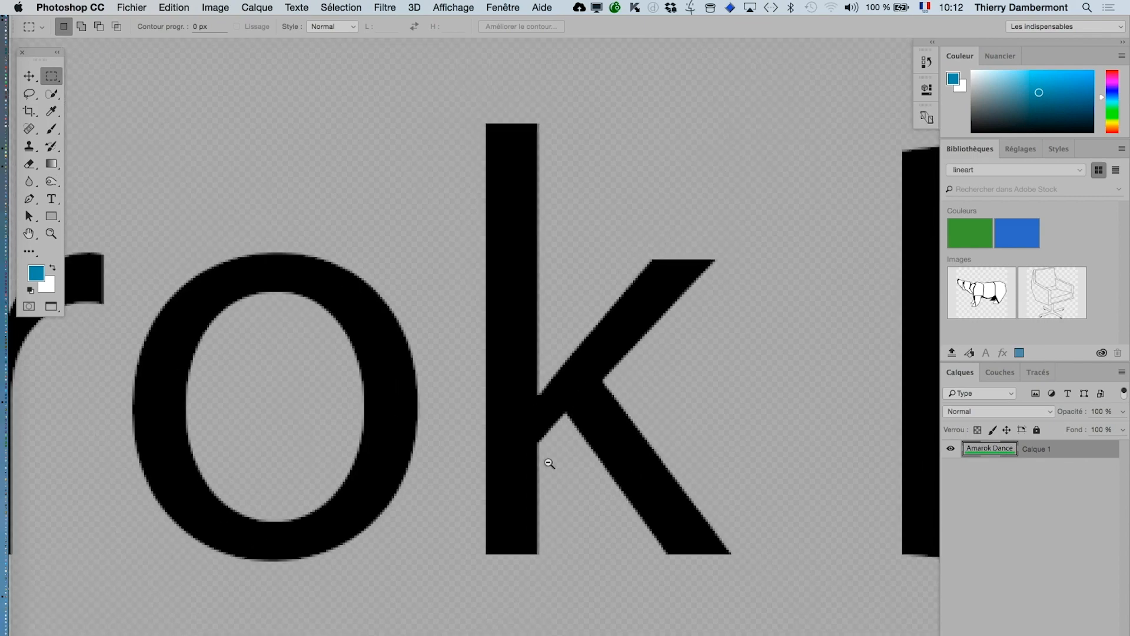
left_click(549, 463, "alt")
left_click(548, 463, "alt")
left_click(548, 464, "alt")
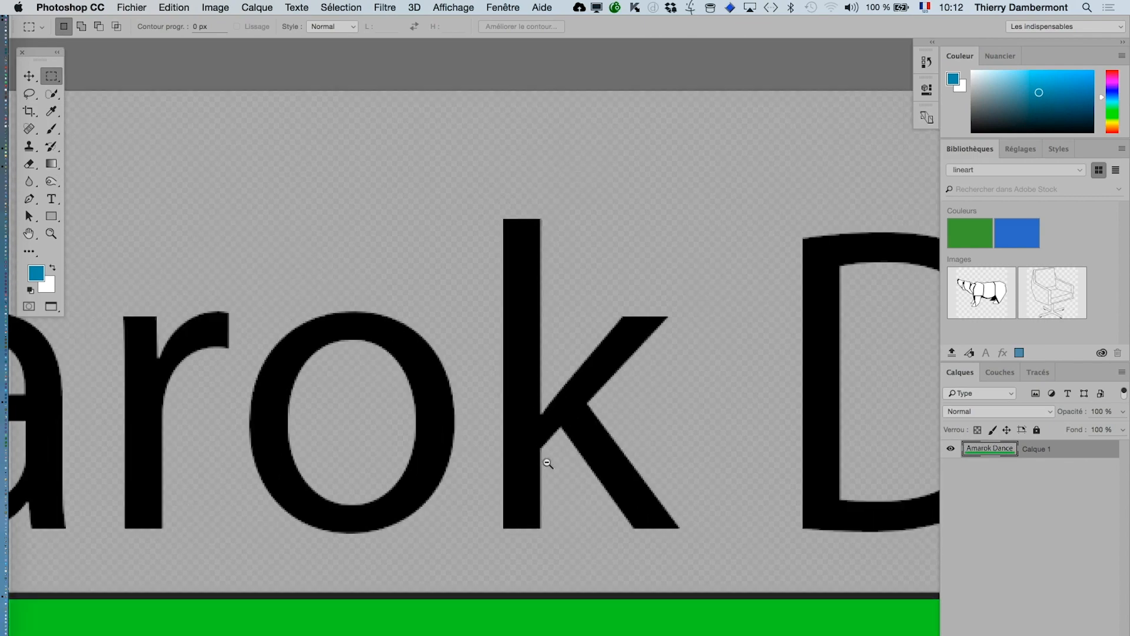
left_click(548, 463, "alt")
left_click(546, 463, "alt")
left_click(547, 463, "alt")
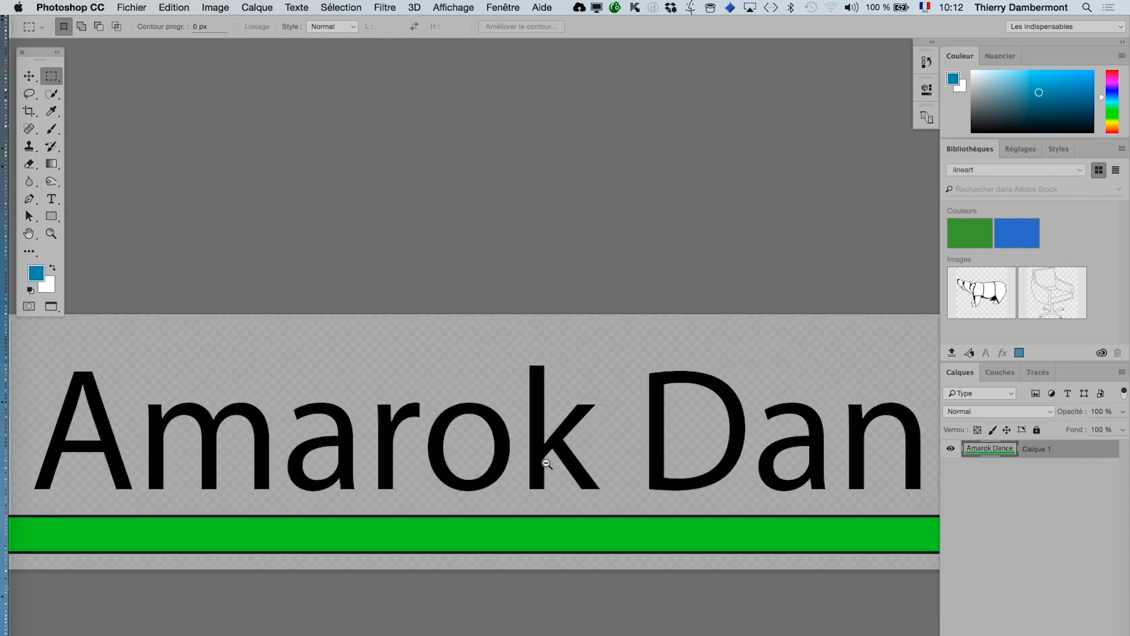
left_click(549, 466, "alt")
left_click_drag(436, 404, 348, 242)
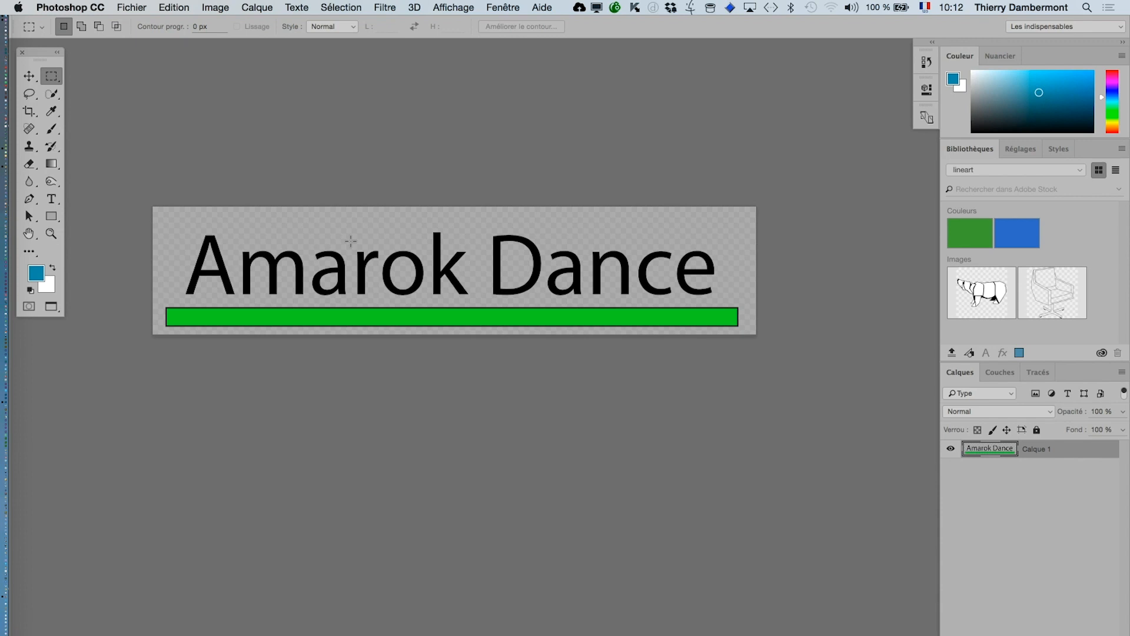
- Check the image's dimensions and resolution in the Image Size settings without changing anything
left_click(215, 7)
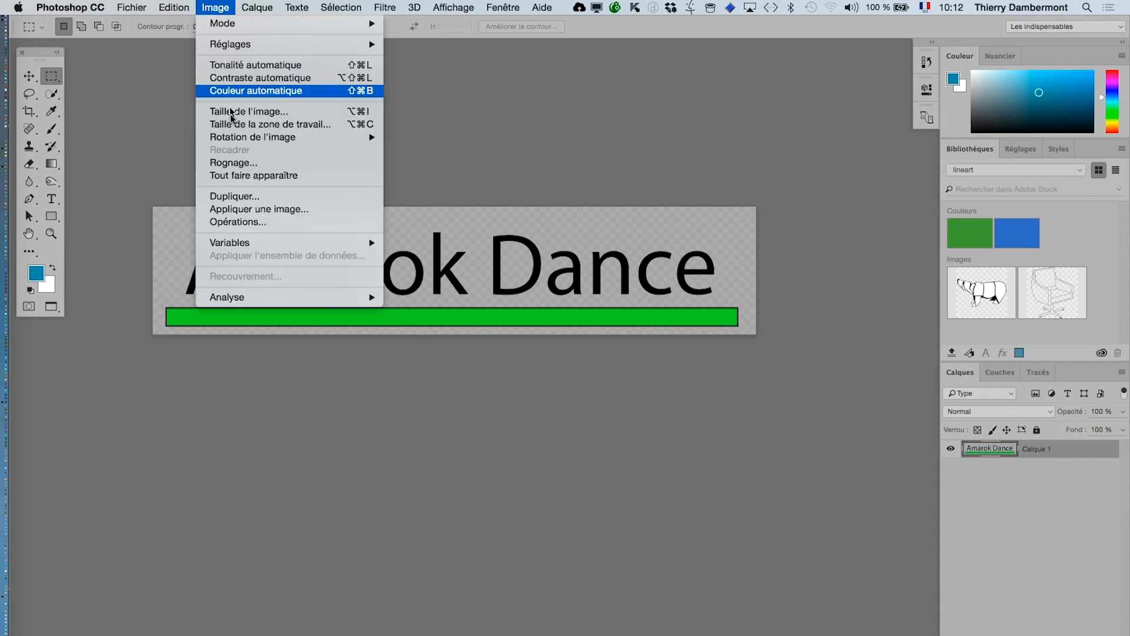
left_click(231, 120)
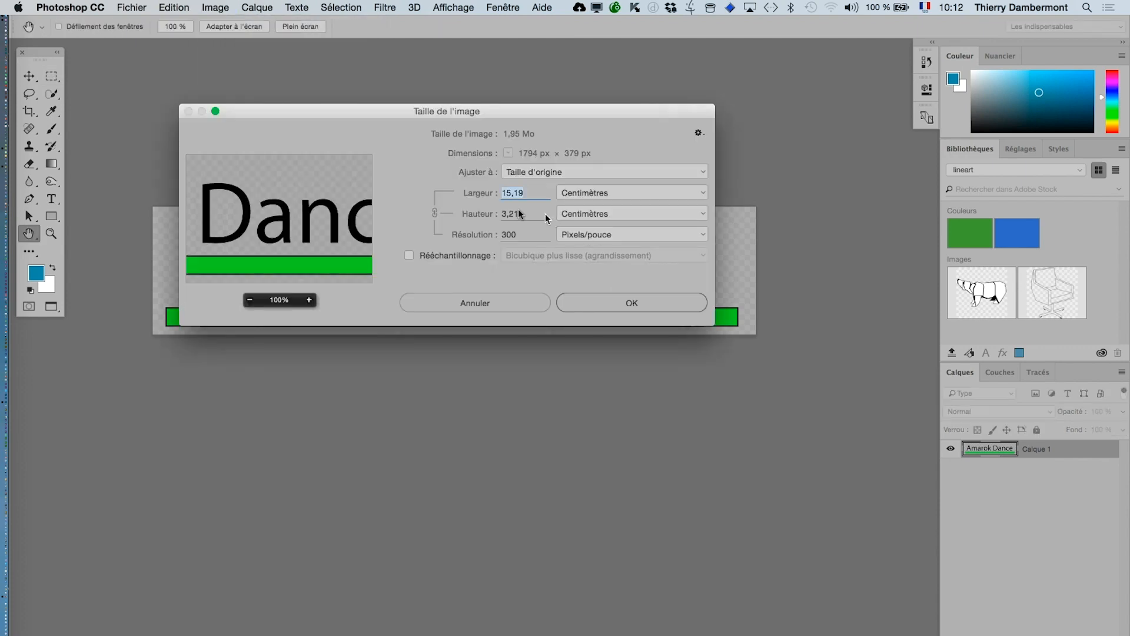
key("alt")
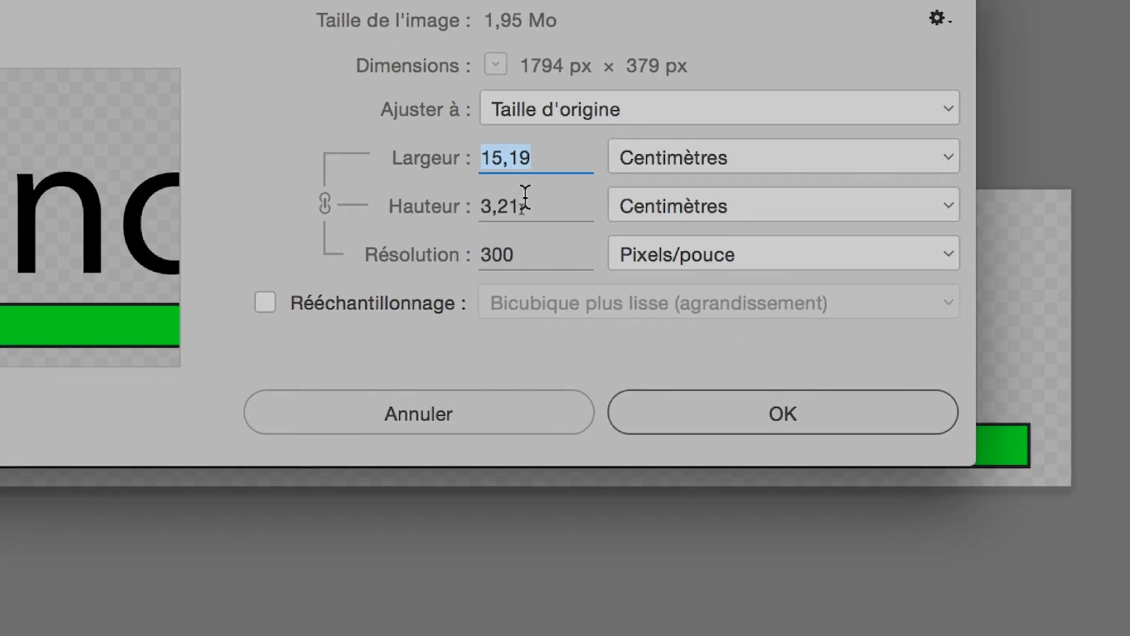
key("alt")
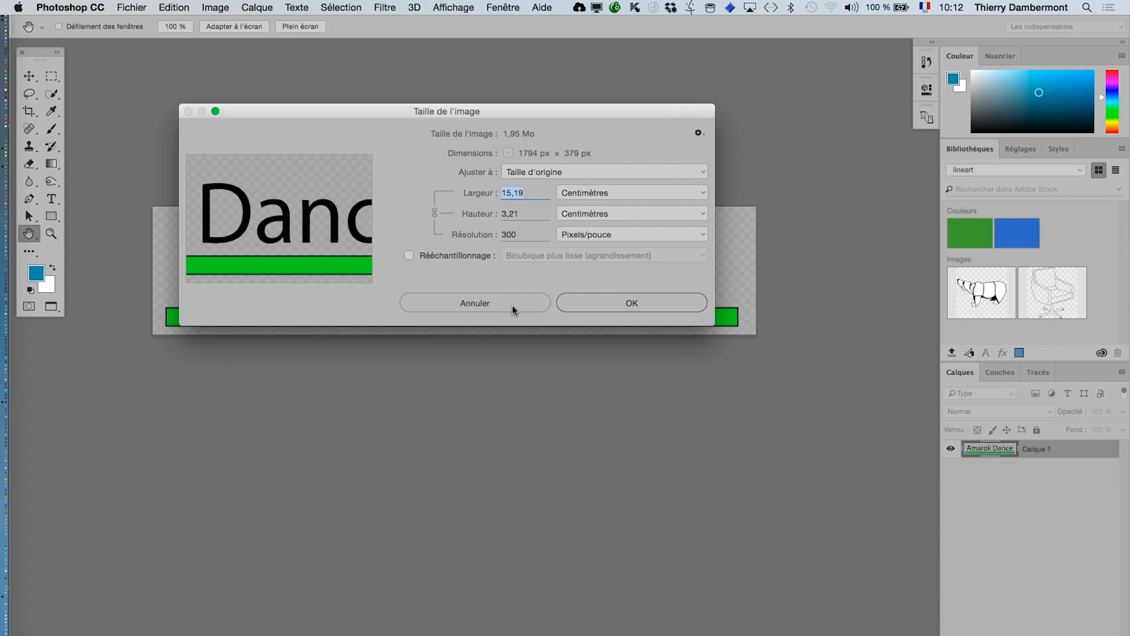
left_click(512, 305)
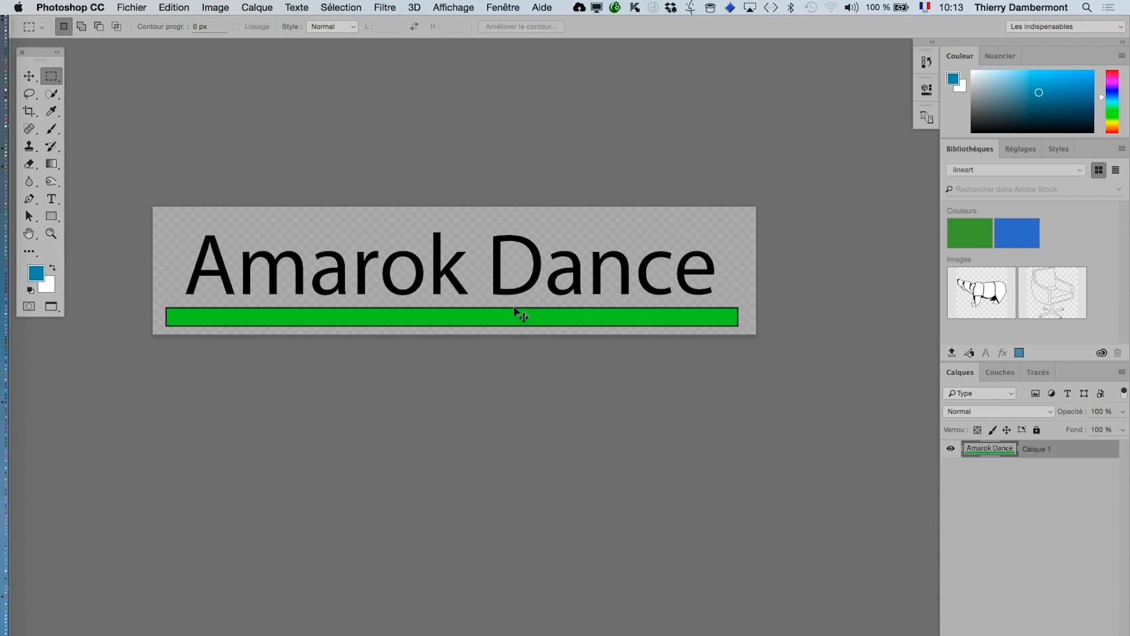
- Clear the entire contents of the Calque 1 layer and deselect
key("super+a")
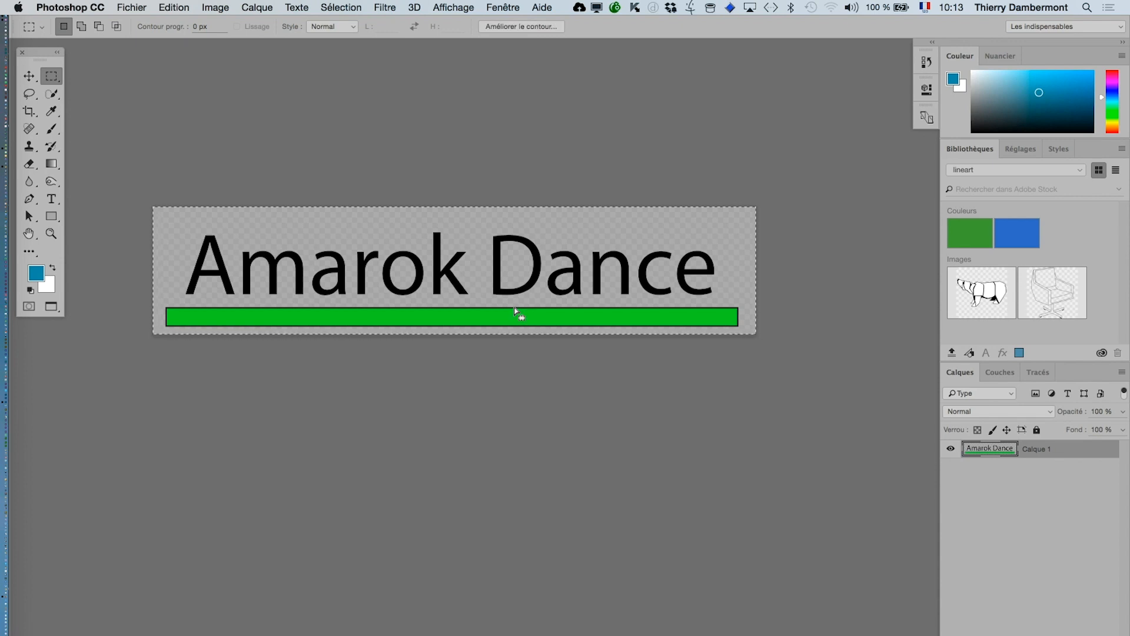
key("BackSpace")
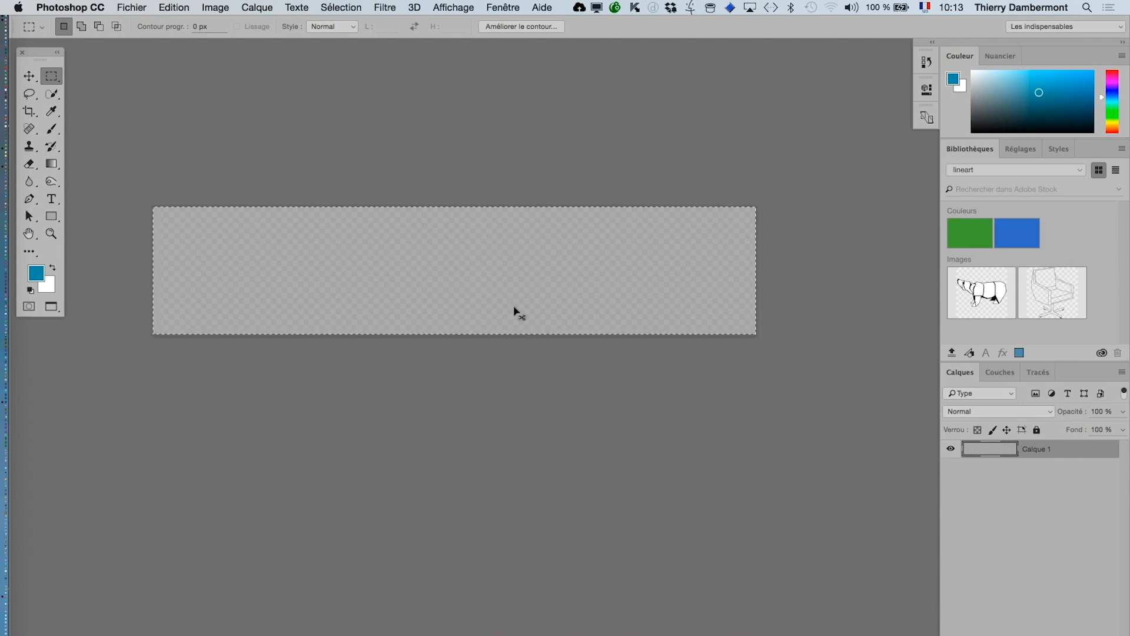
left_click(352, 7)
left_click(350, 37)
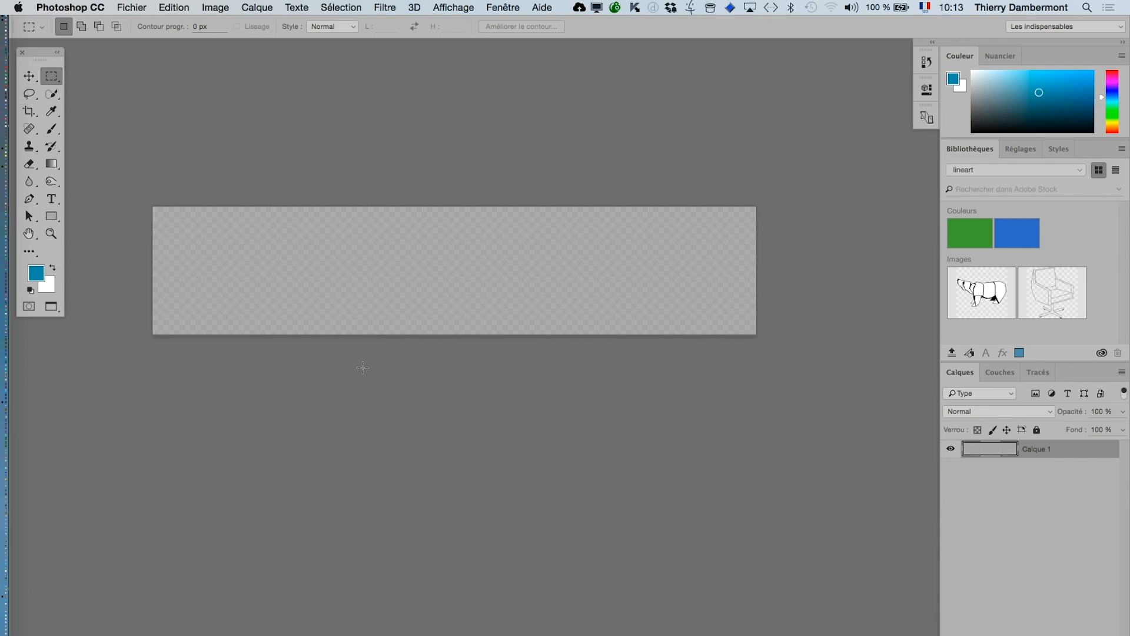
- Place Amarok-Dance.ai from the Bureau folder as an embedded object in the emptied document and validate its placement
left_click(355, 7)
left_click(131, 7)
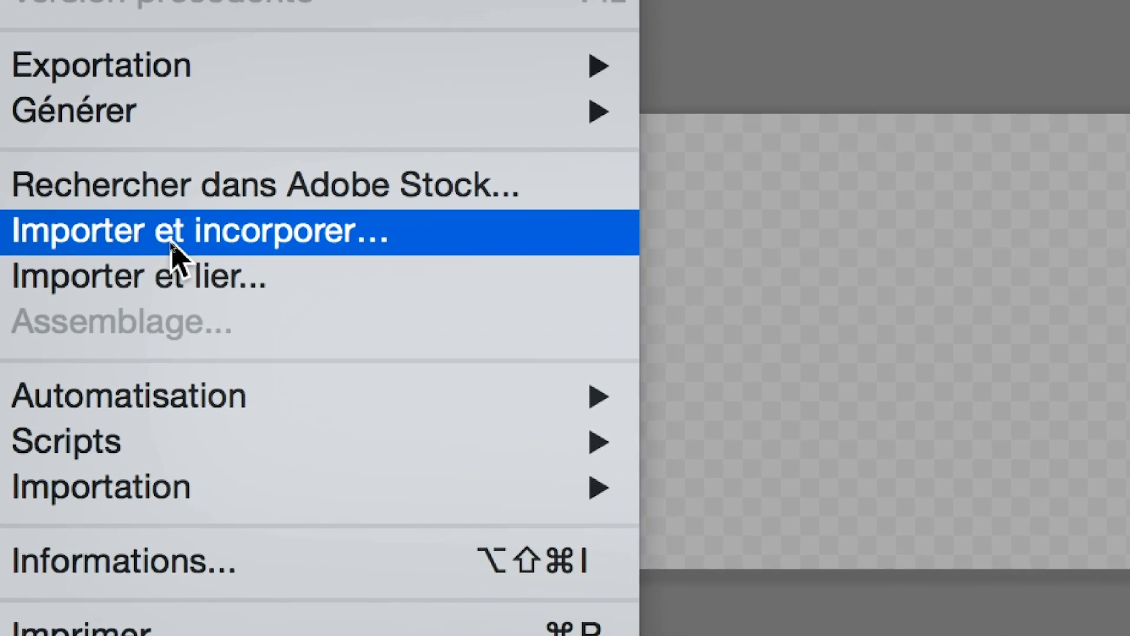
left_click(172, 246)
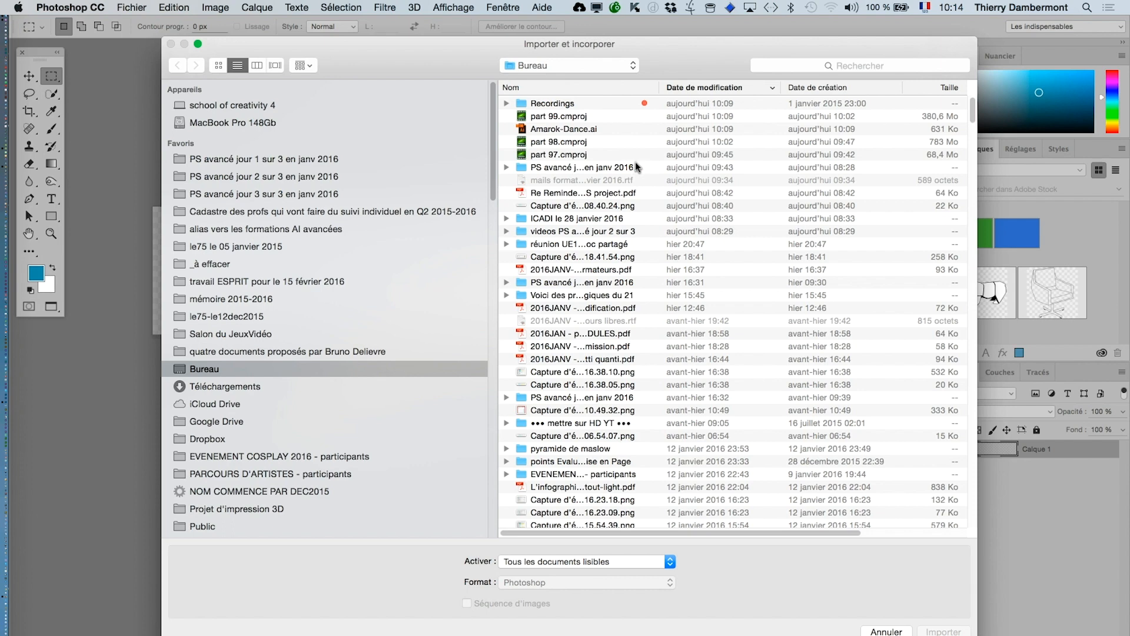
left_click(548, 130)
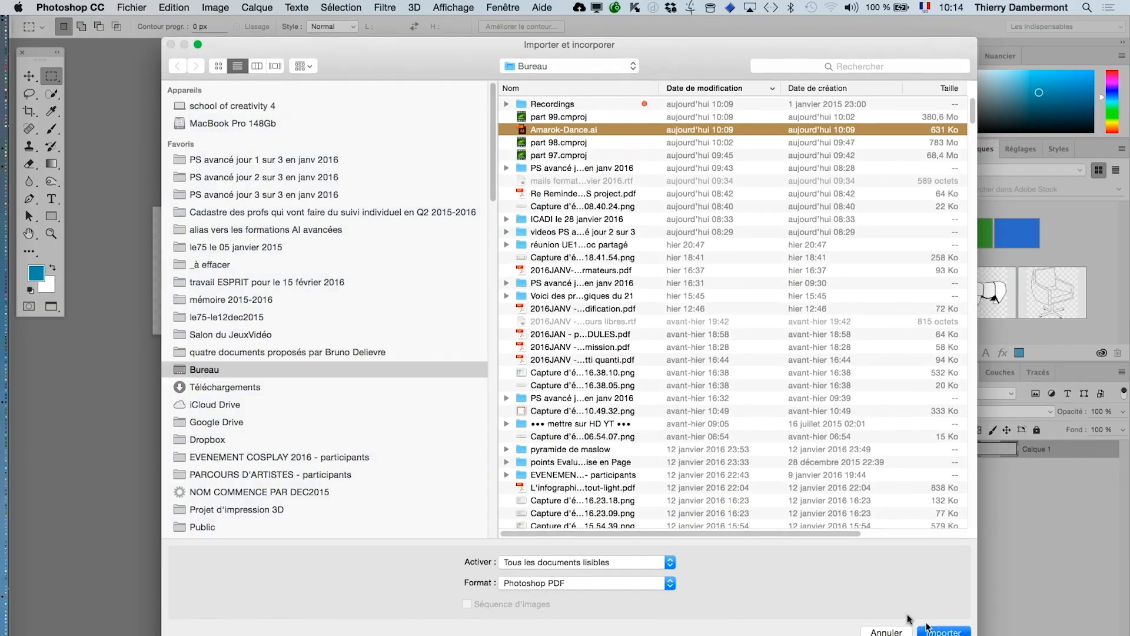
left_click(942, 629)
left_click(720, 469)
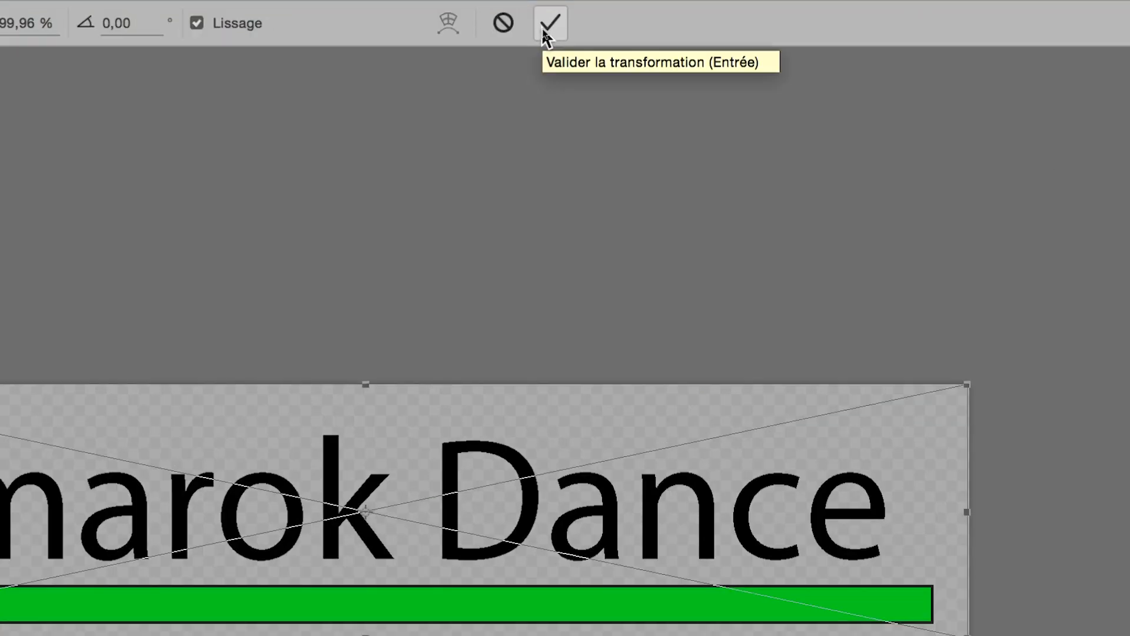
left_click(547, 35)
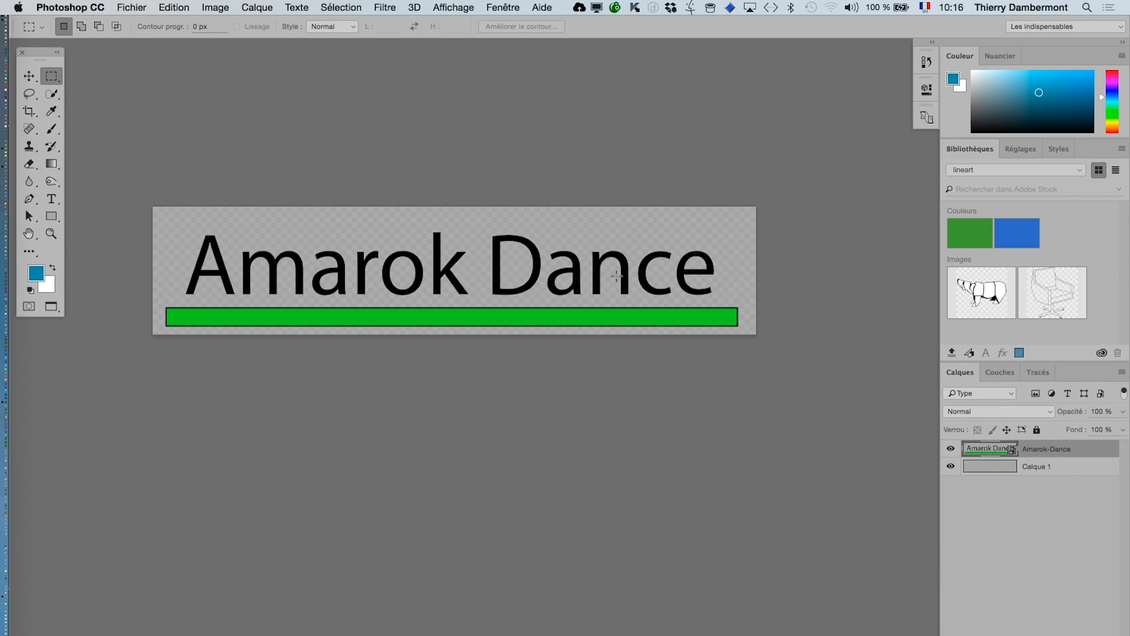
- Rotate the whole image by 180°
left_click(232, 8)
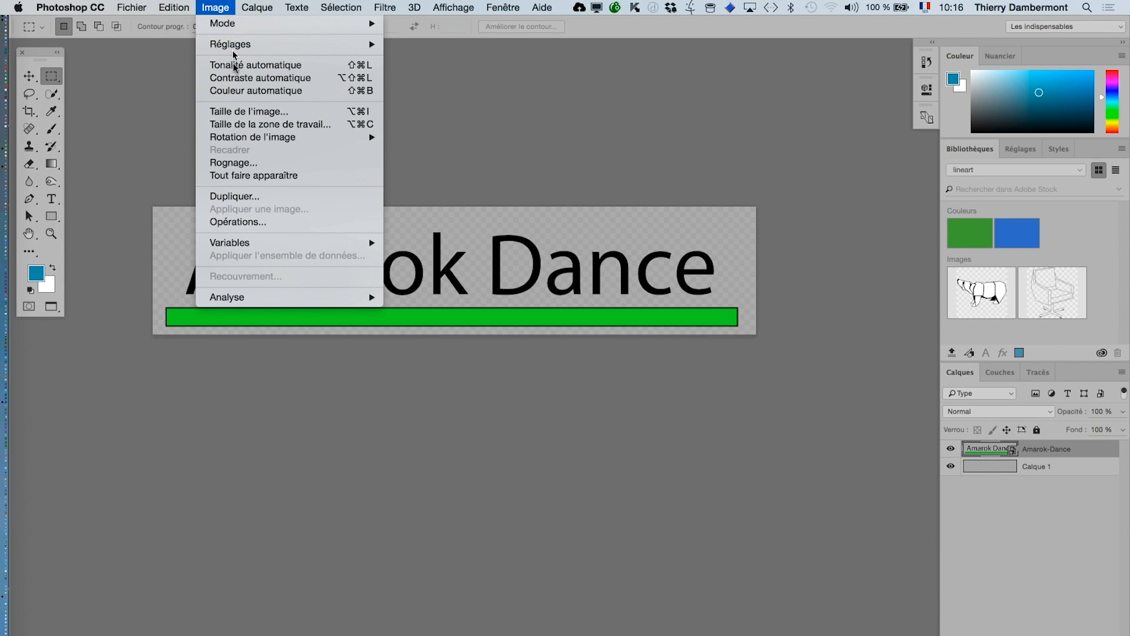
mouse_move(237, 139)
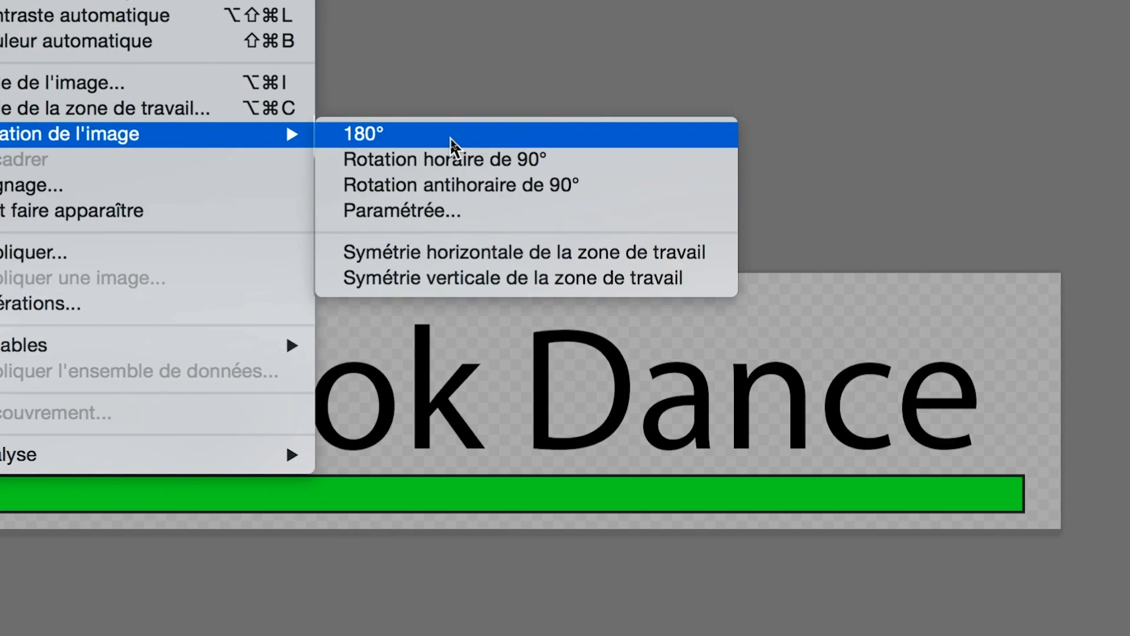
left_click(449, 137)
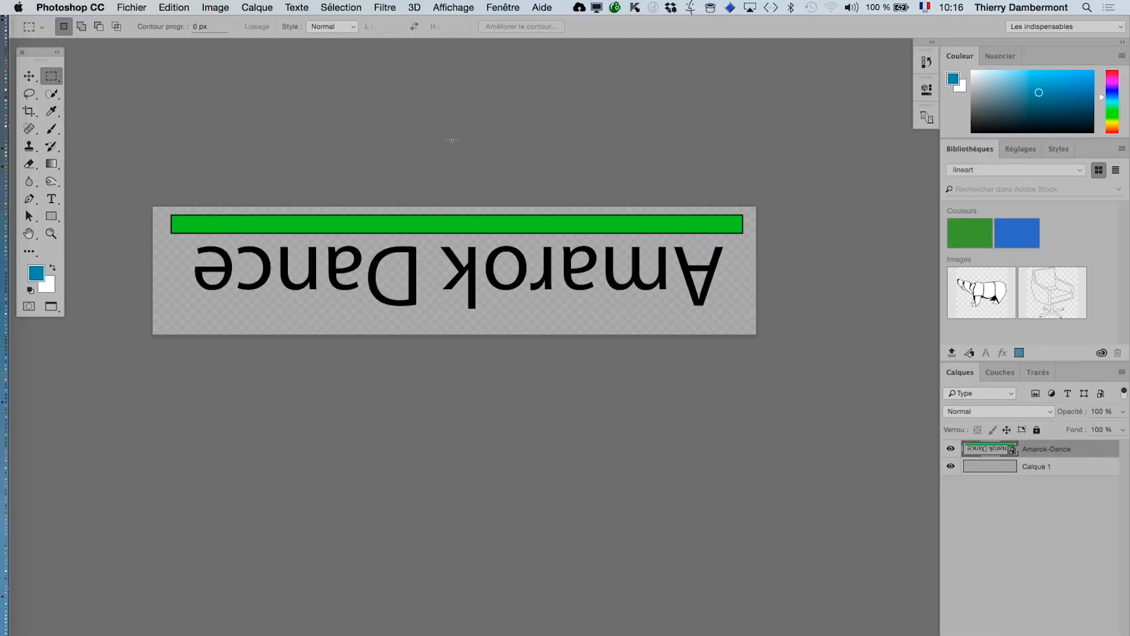
- Save the rotated document as Amarok-Dance.psd in the Bureau folder, in Photoshop format with layers and the ICC profile, and close it
left_click(140, 7)
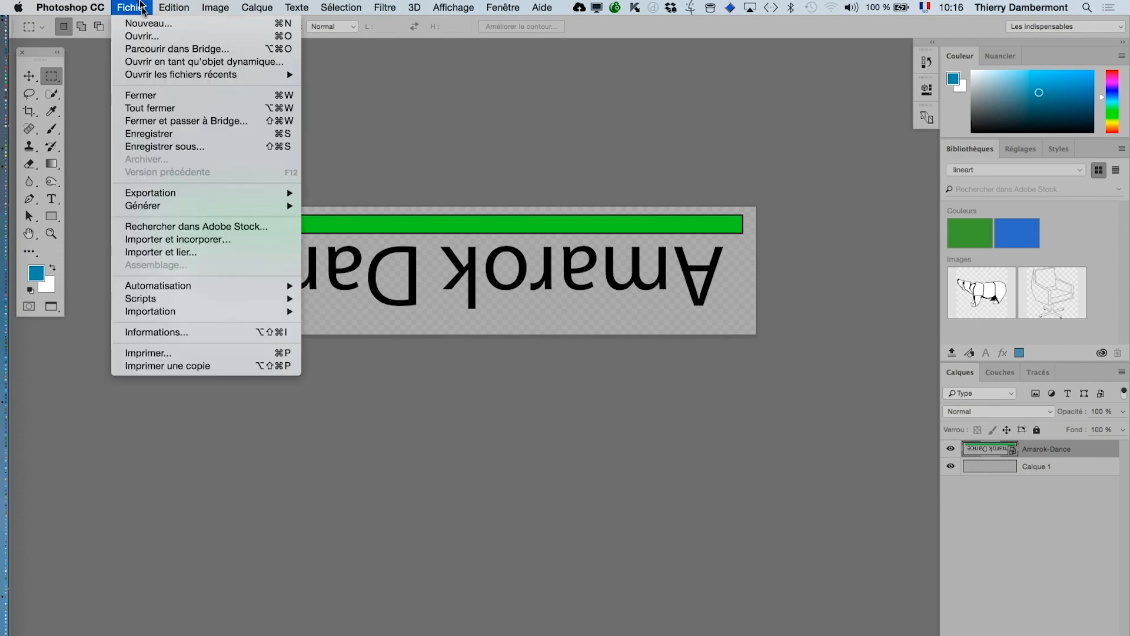
left_click(177, 153)
key("super+shift+s")
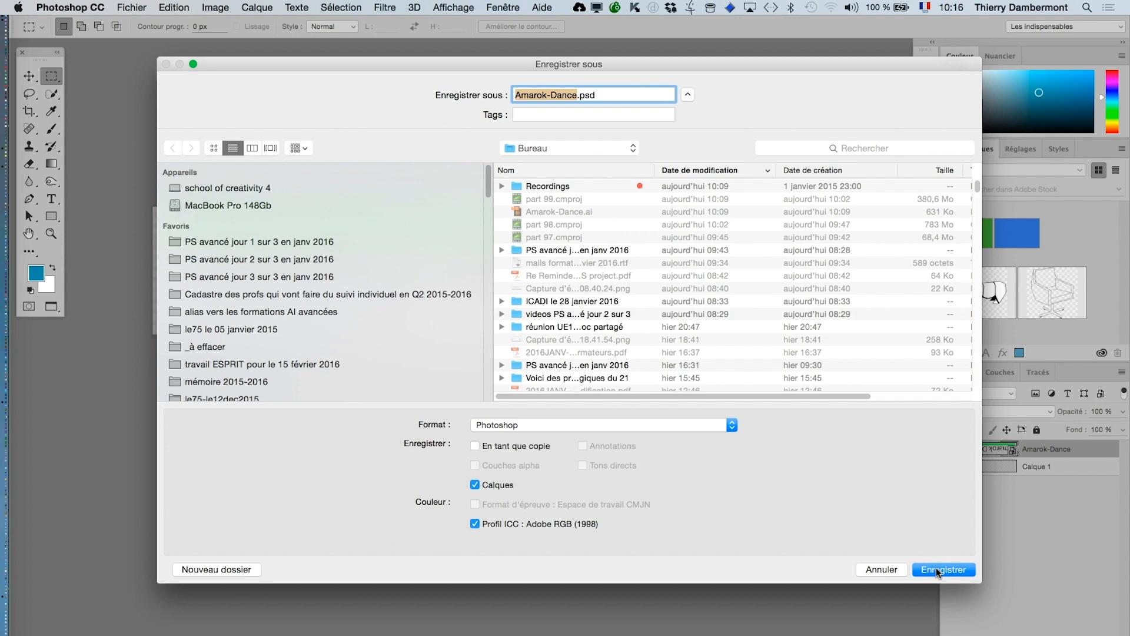
left_click(935, 568)
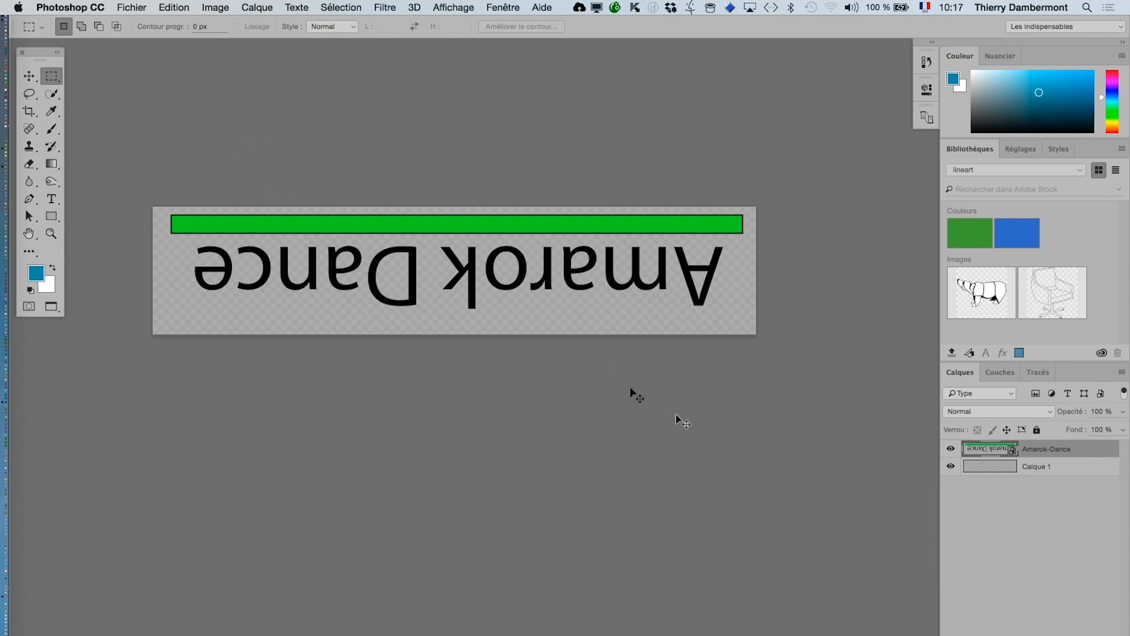
key("super+w")
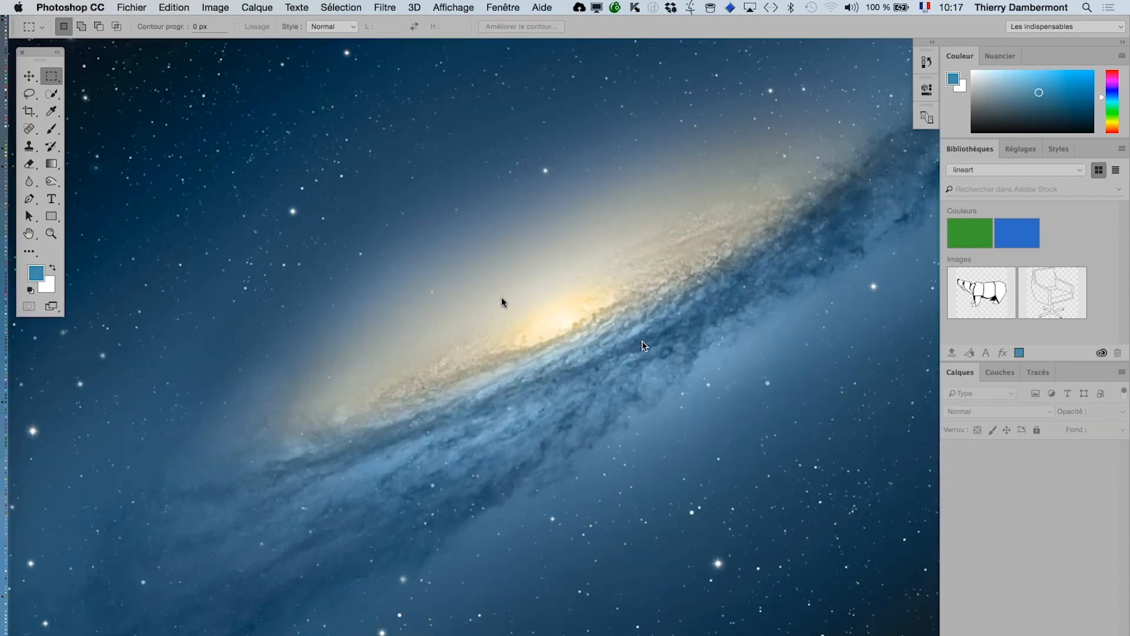
- Switch to Finder, rename Amarok-Dance.psd in the Bureau folder as logo-a-placer.psd, and select Amarok-Dance.ai
key("super+Tab")
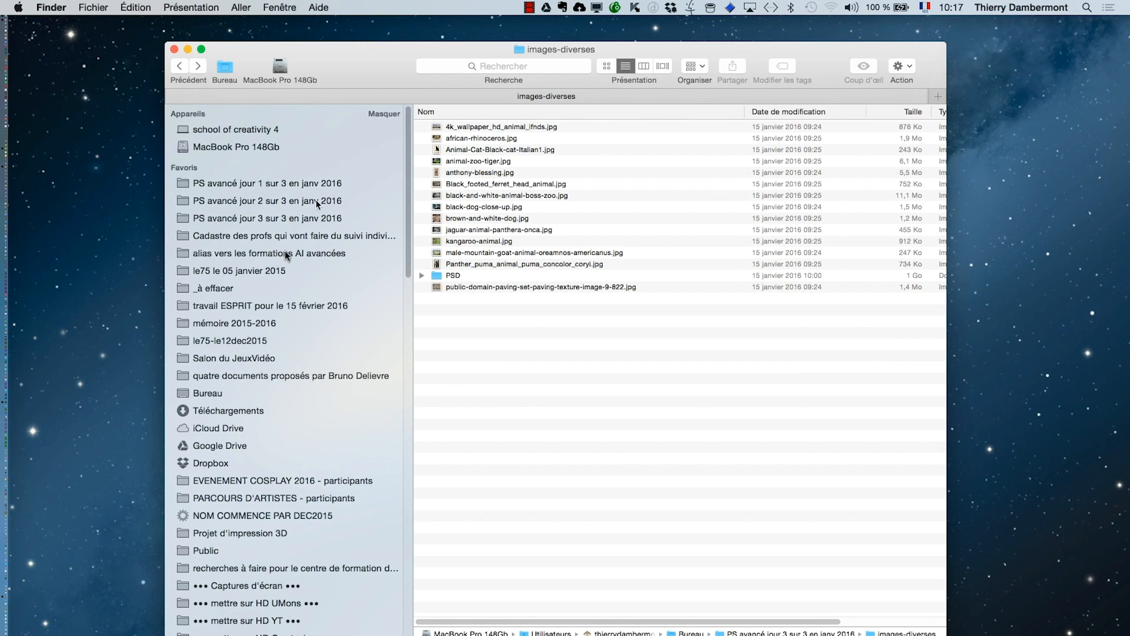
left_click(239, 392)
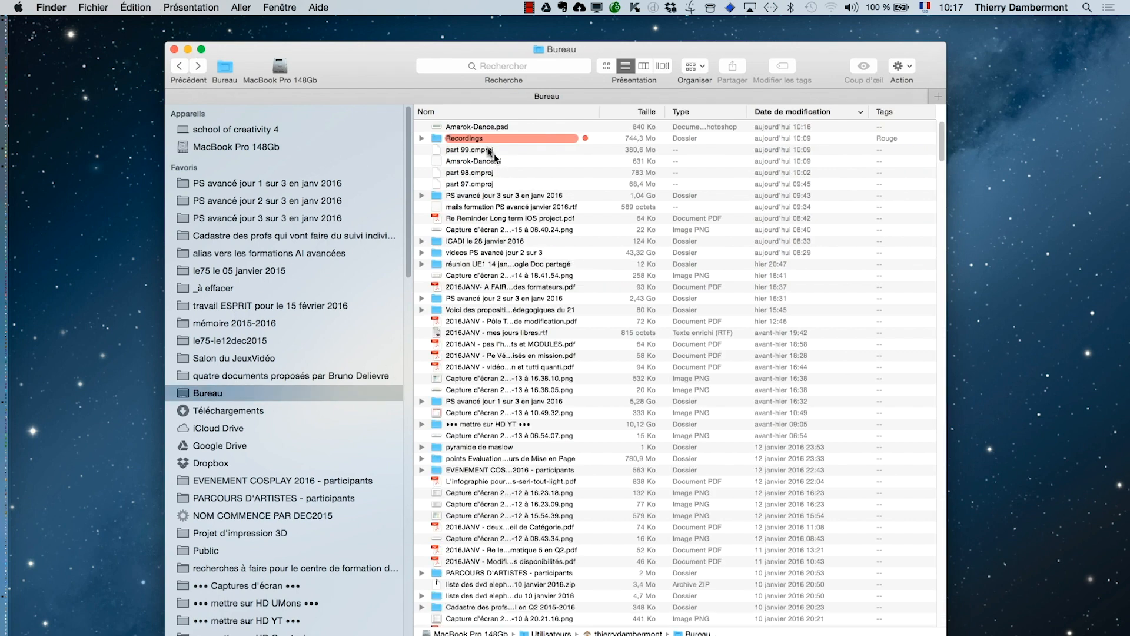
left_click(469, 127)
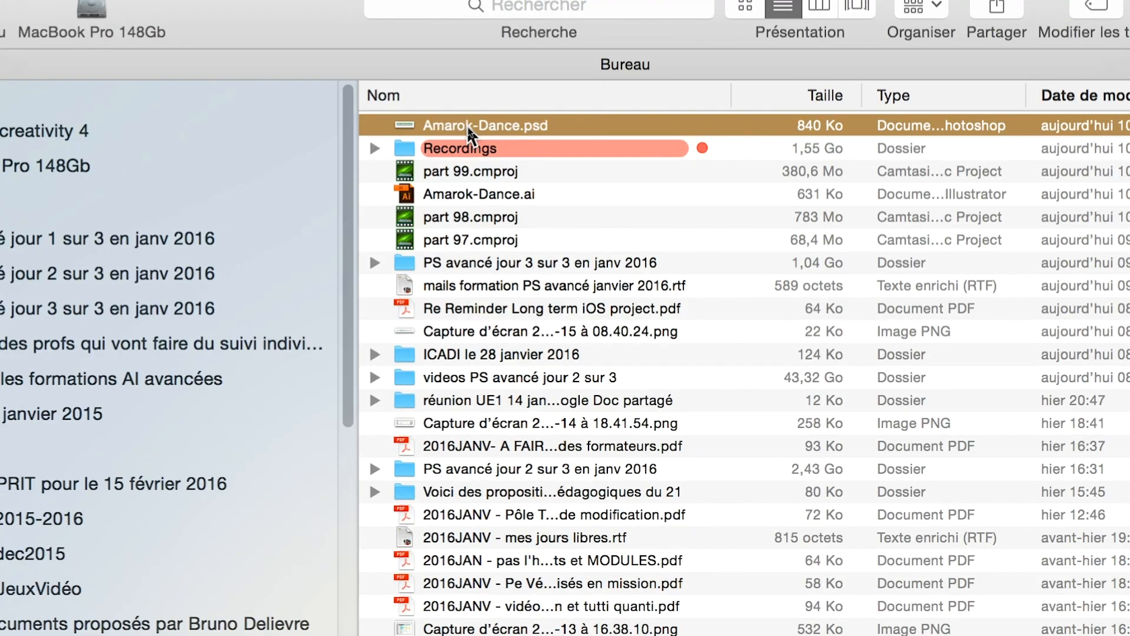
left_click(464, 127)
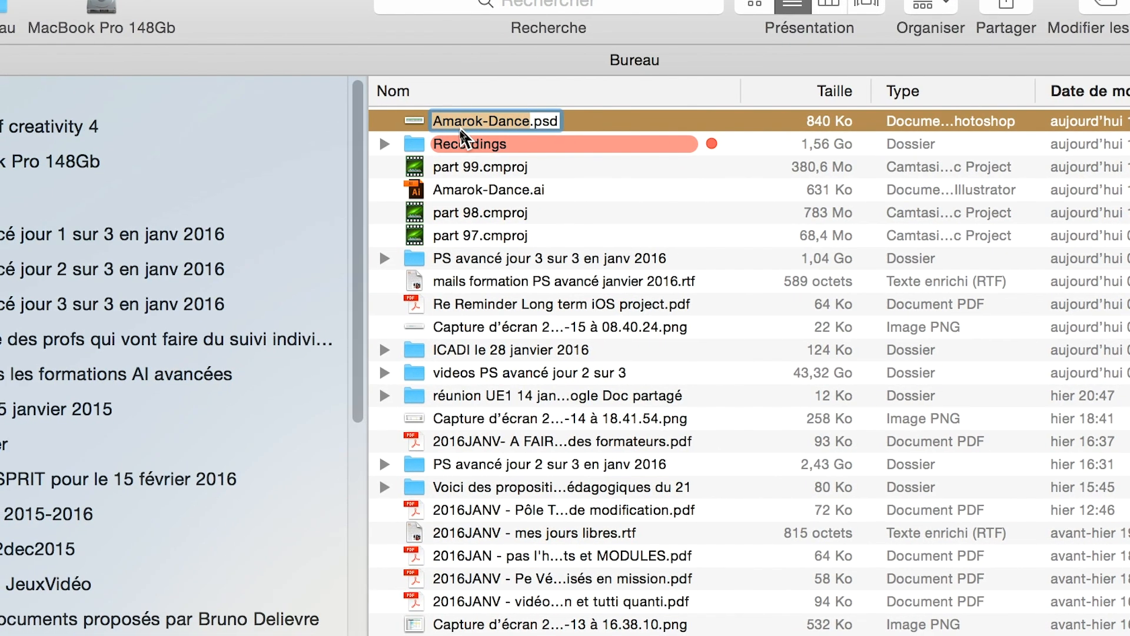
type("logo-a")
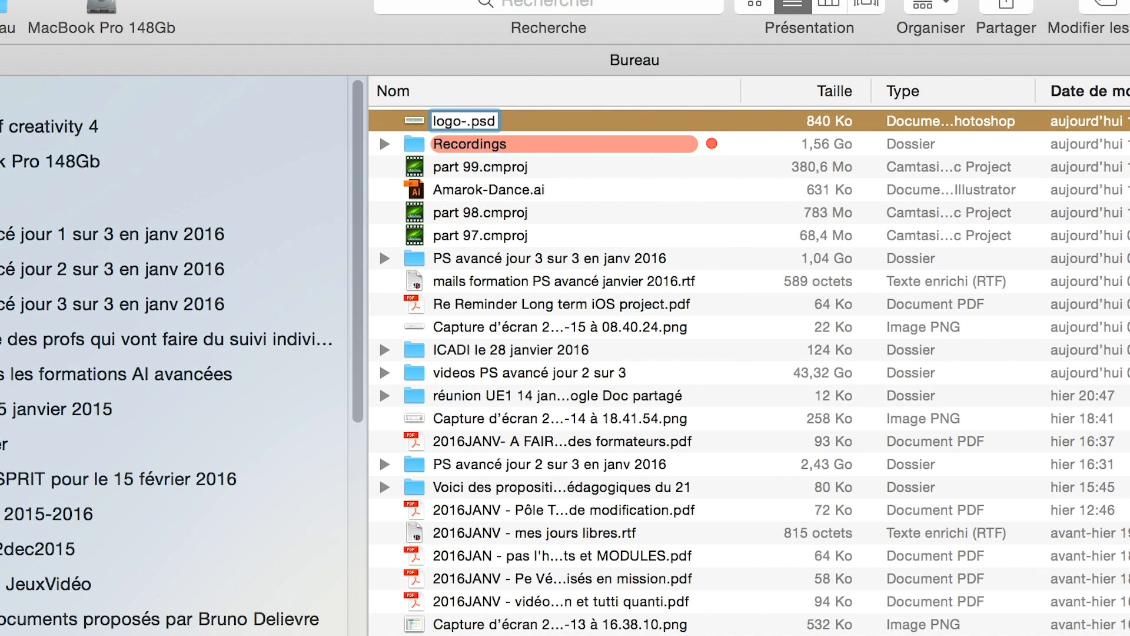
type("-placer")
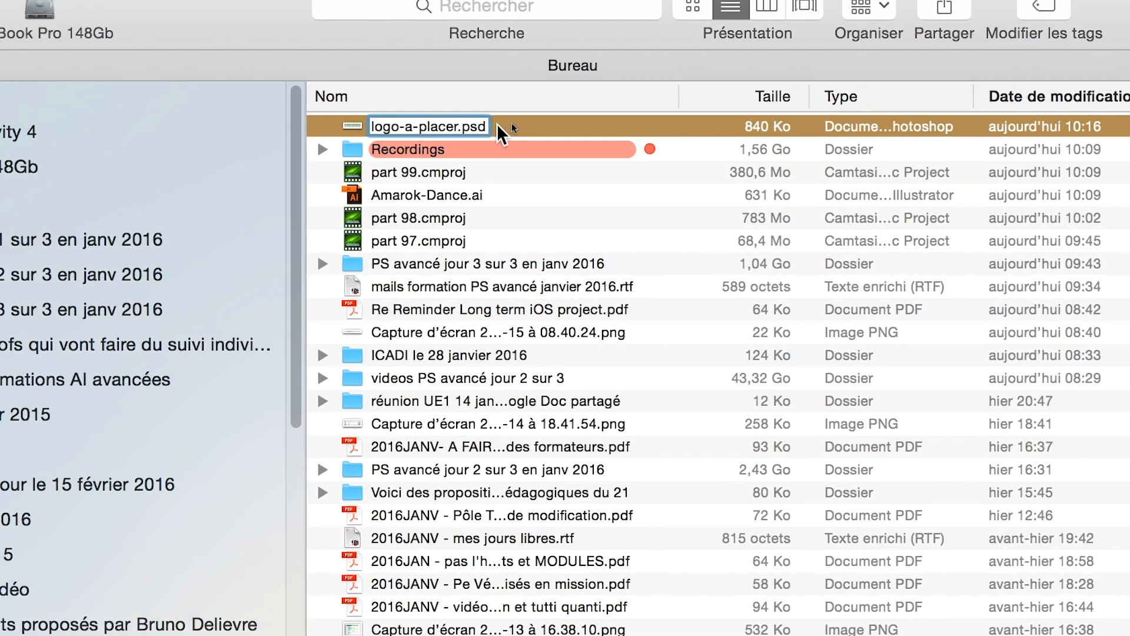
left_click(565, 121)
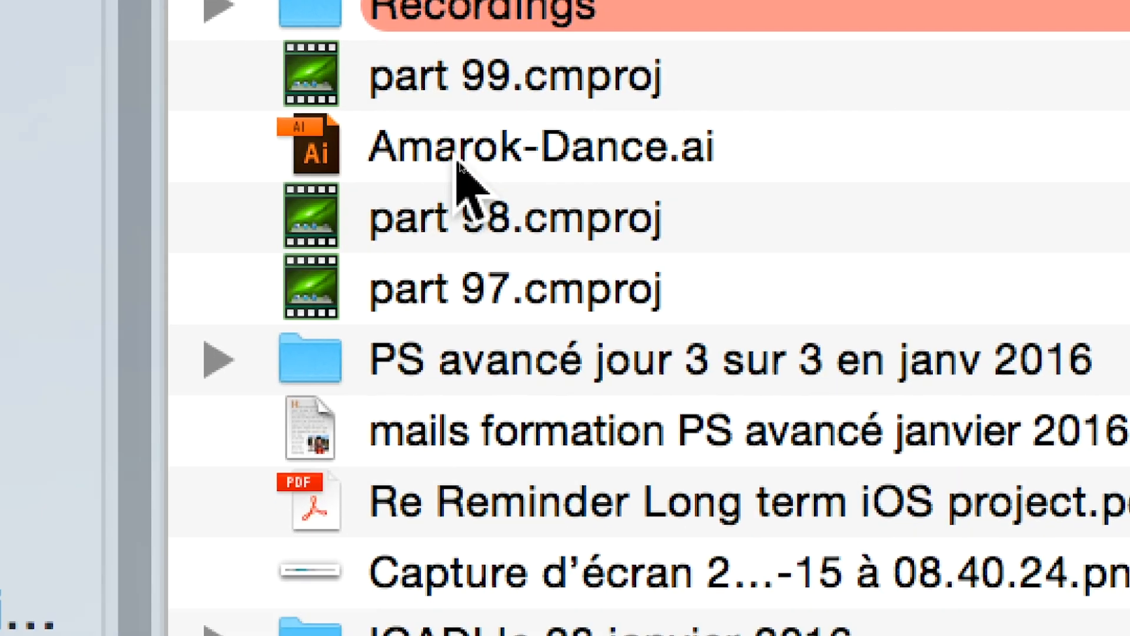
left_click(435, 326)
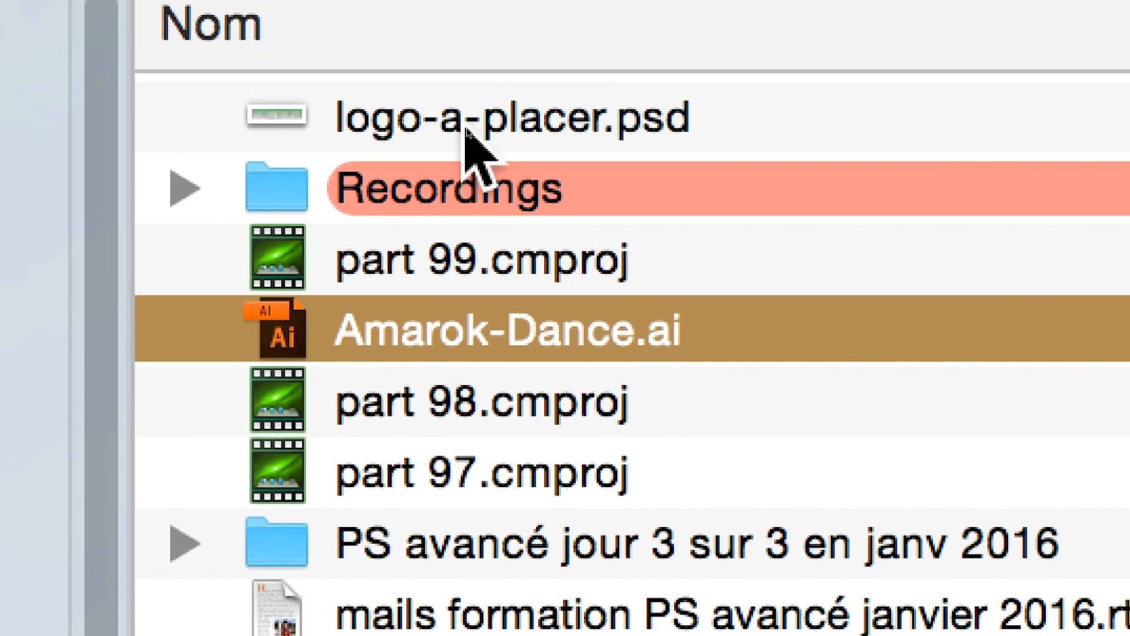
- Select logo-a-placer.psd in the Bureau folder, close the Finder window and switch to Photoshop
left_click(470, 121)
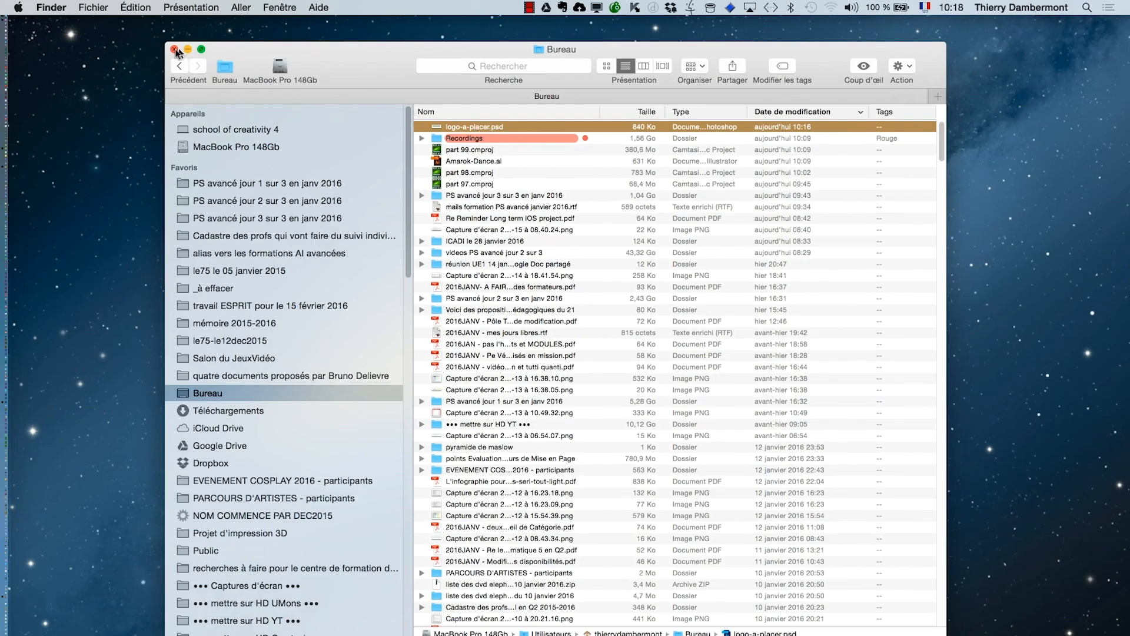
left_click(175, 49)
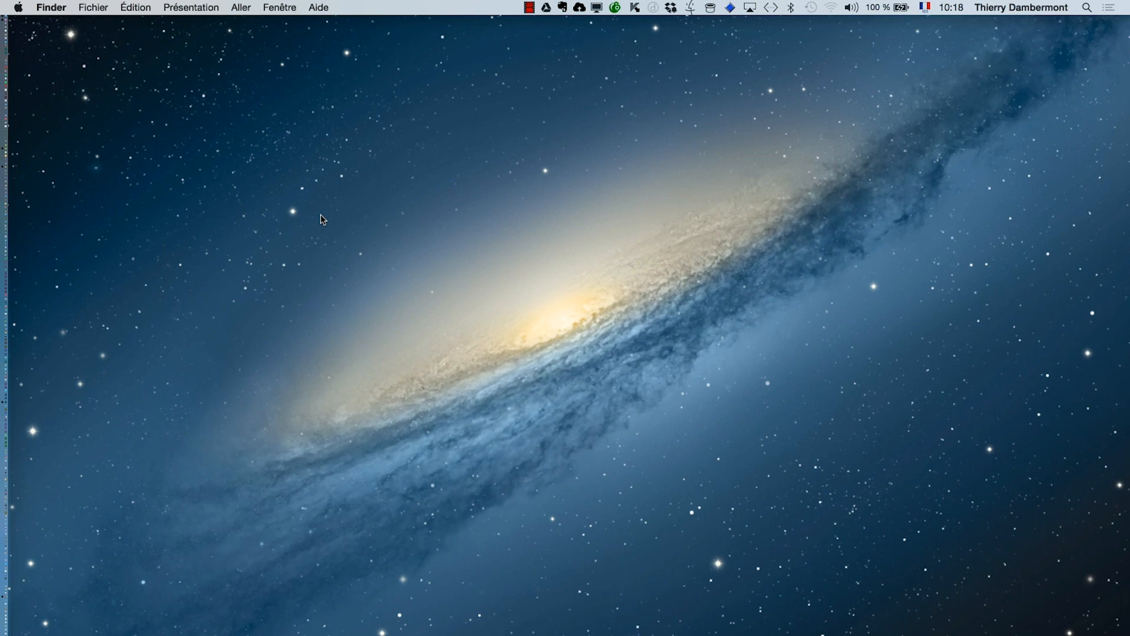
key("super+Tab")
key("super+Tab")
key("Tab")
left_click(457, 367)
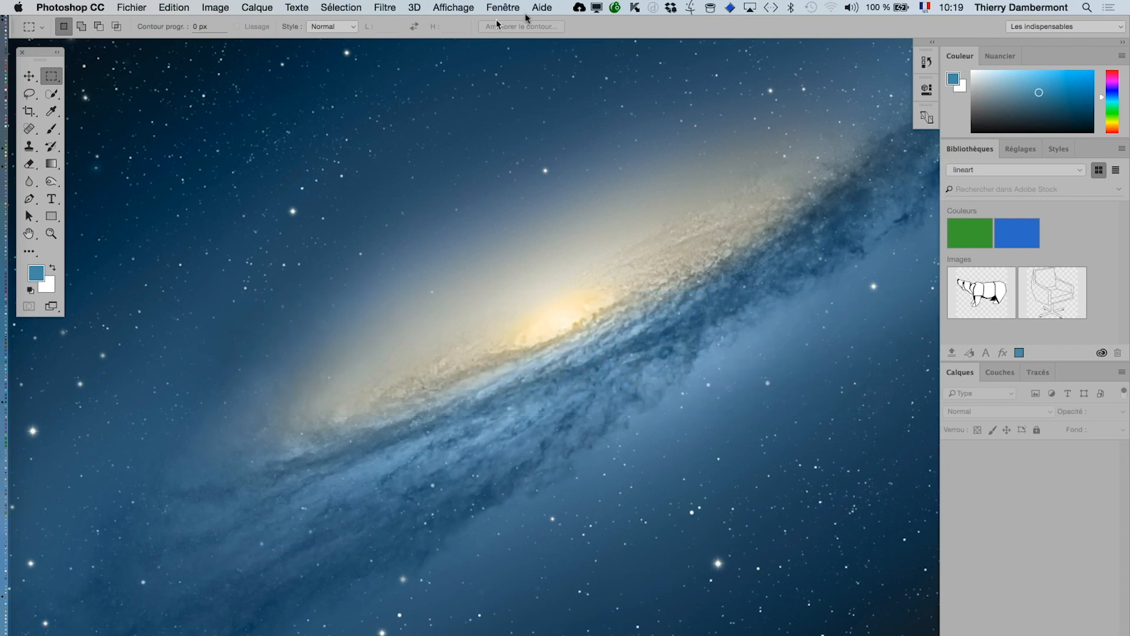
left_click(507, 7)
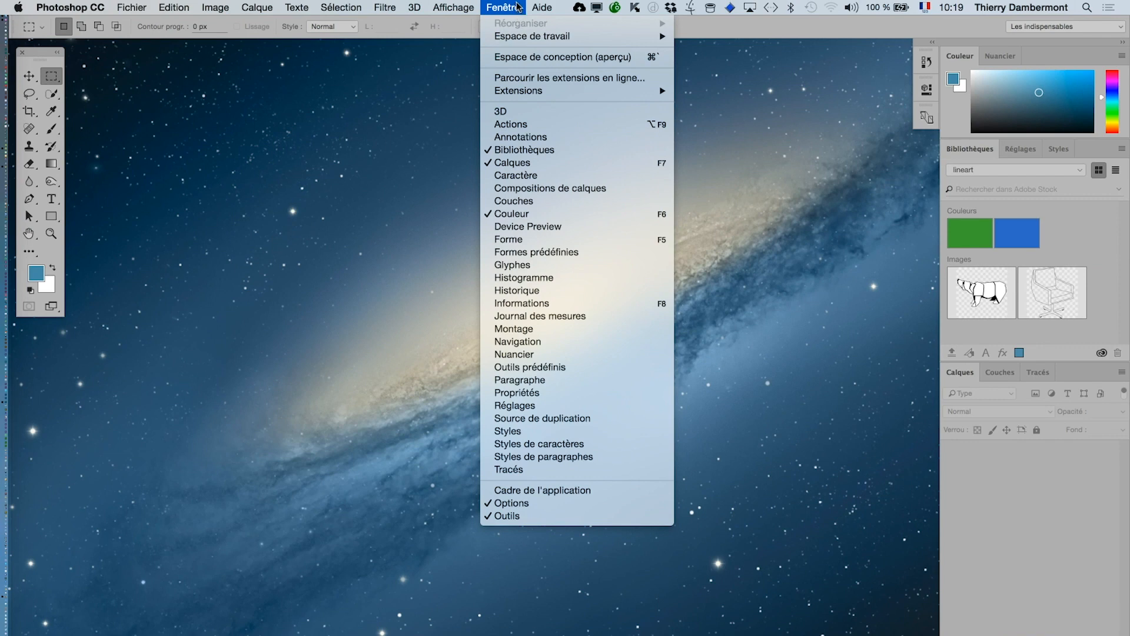
left_click(518, 7)
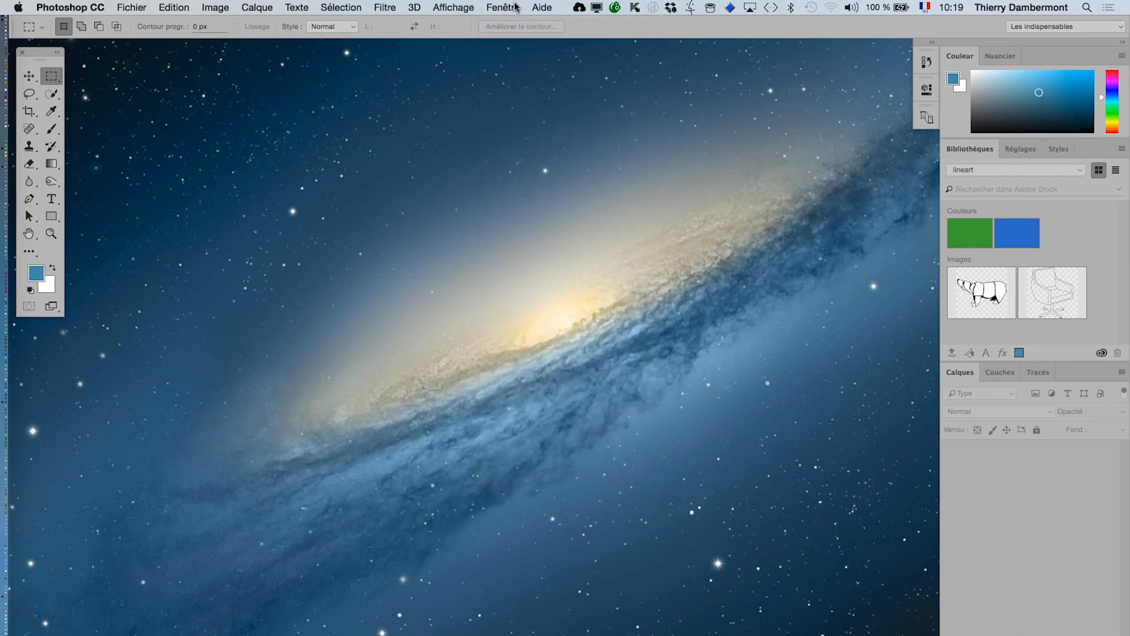
left_click(515, 7)
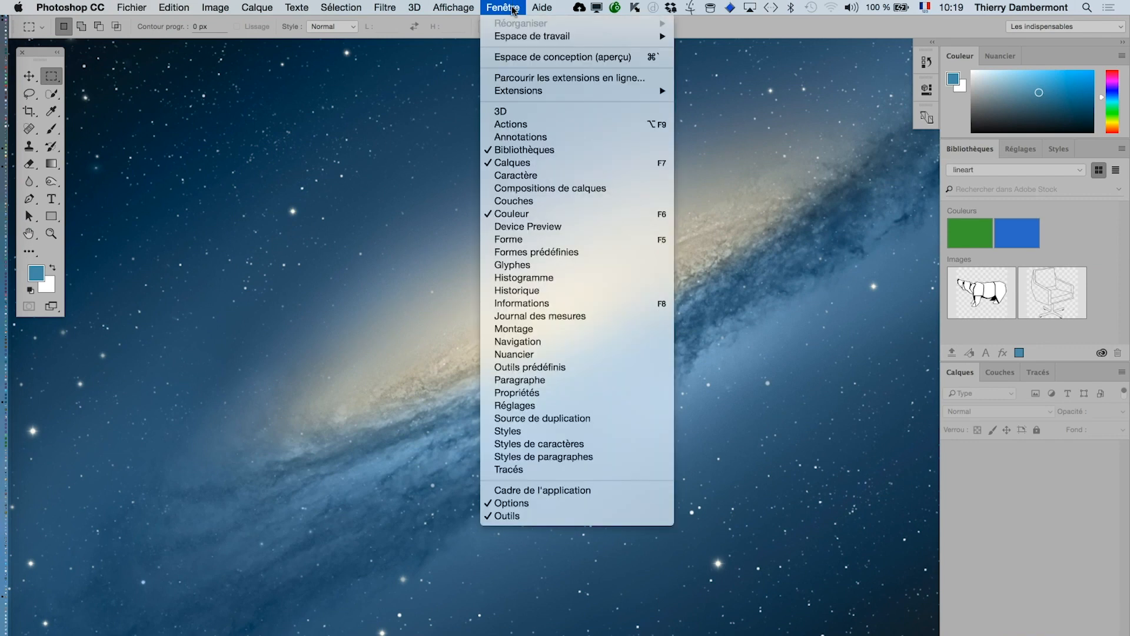
left_click(515, 7)
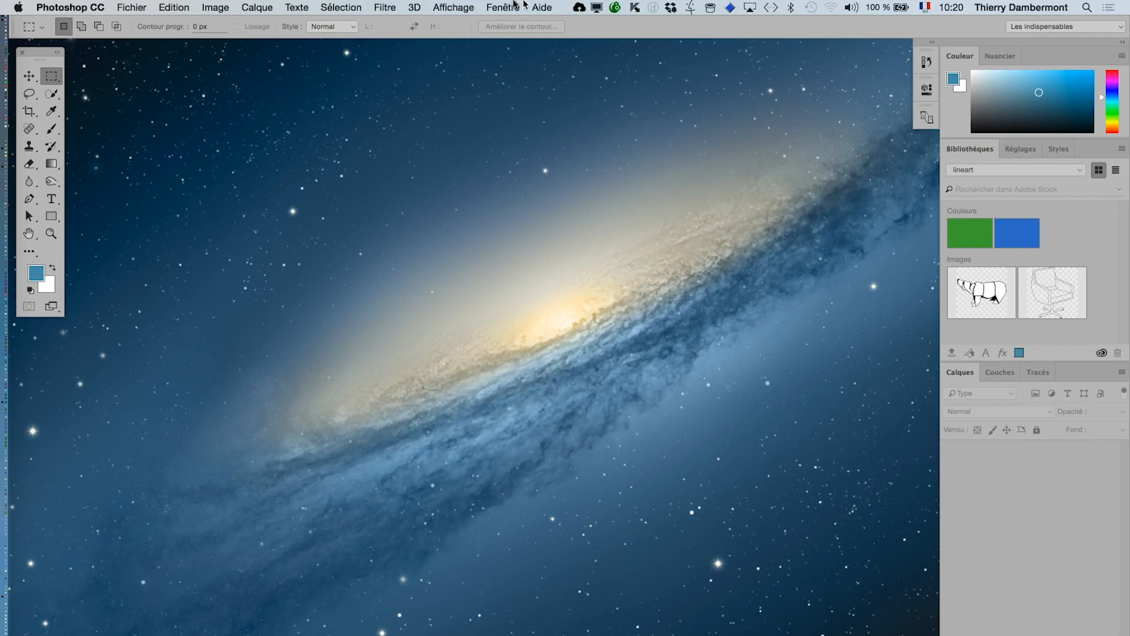
left_click(502, 7)
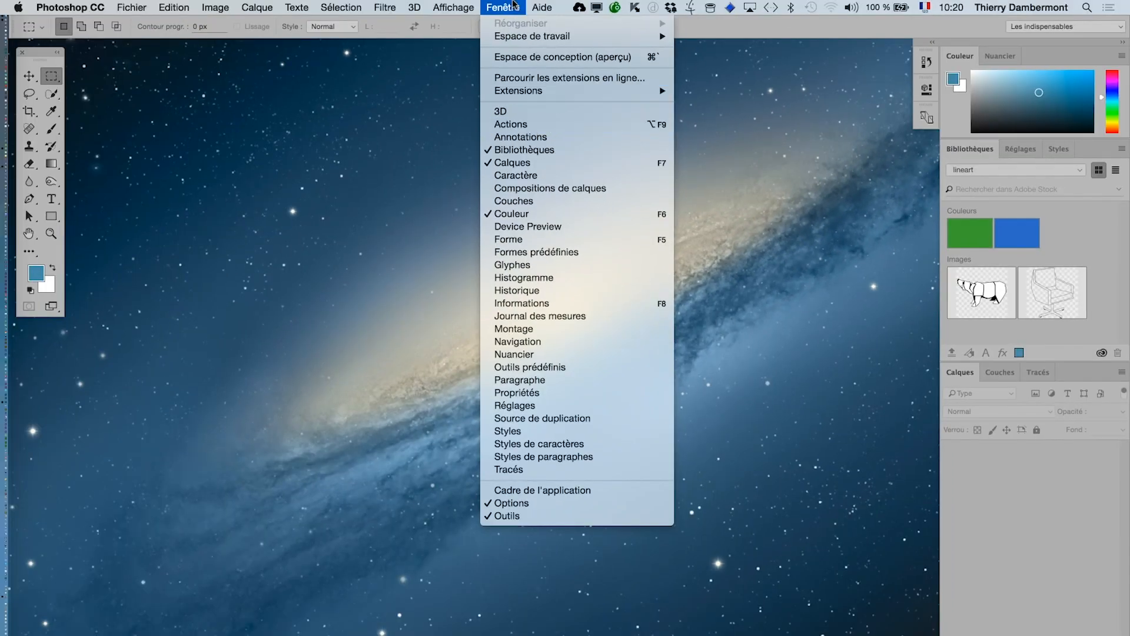
left_click(514, 7)
left_click(131, 7)
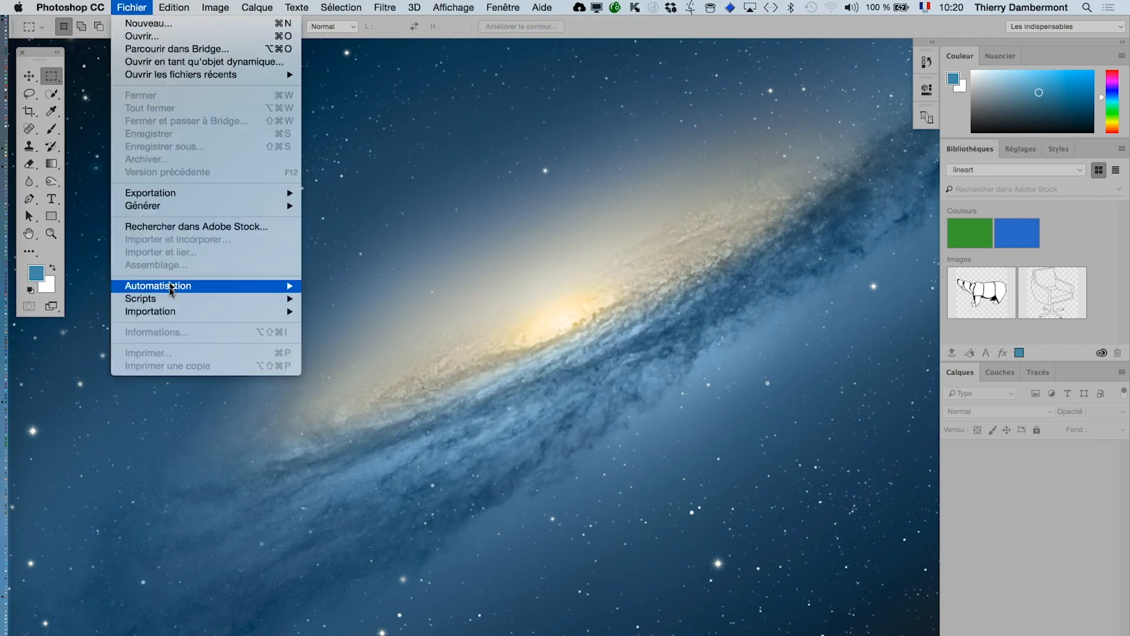
mouse_move(169, 301)
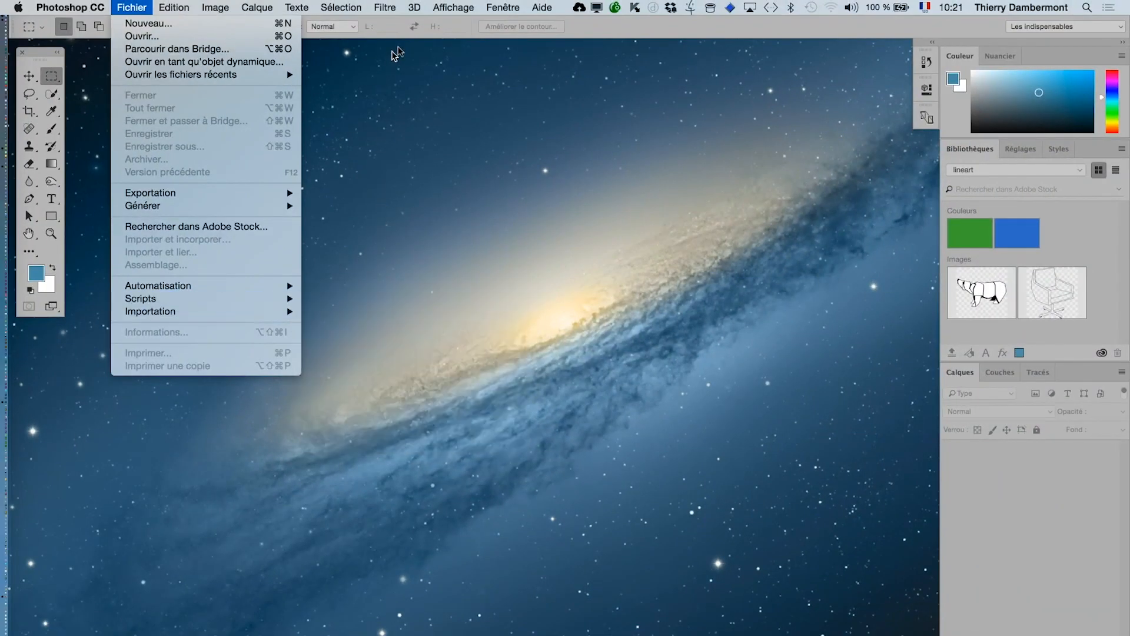
left_click(658, 38)
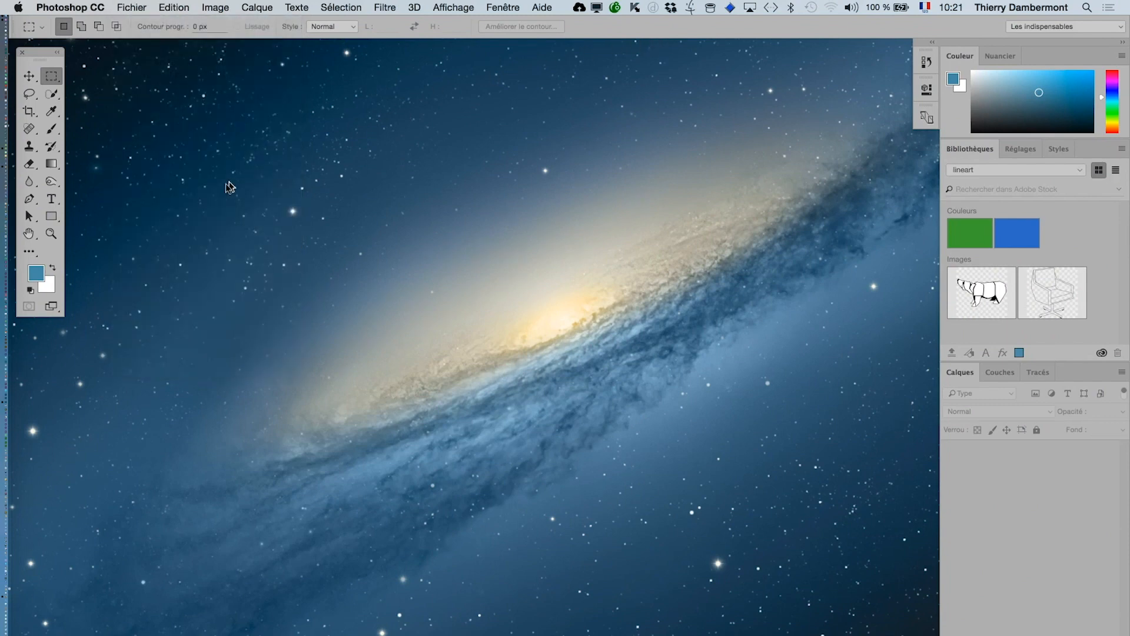
- Switch to Firefox and search Google for "photoshop scripts javascript"
mouse_move(7, 497)
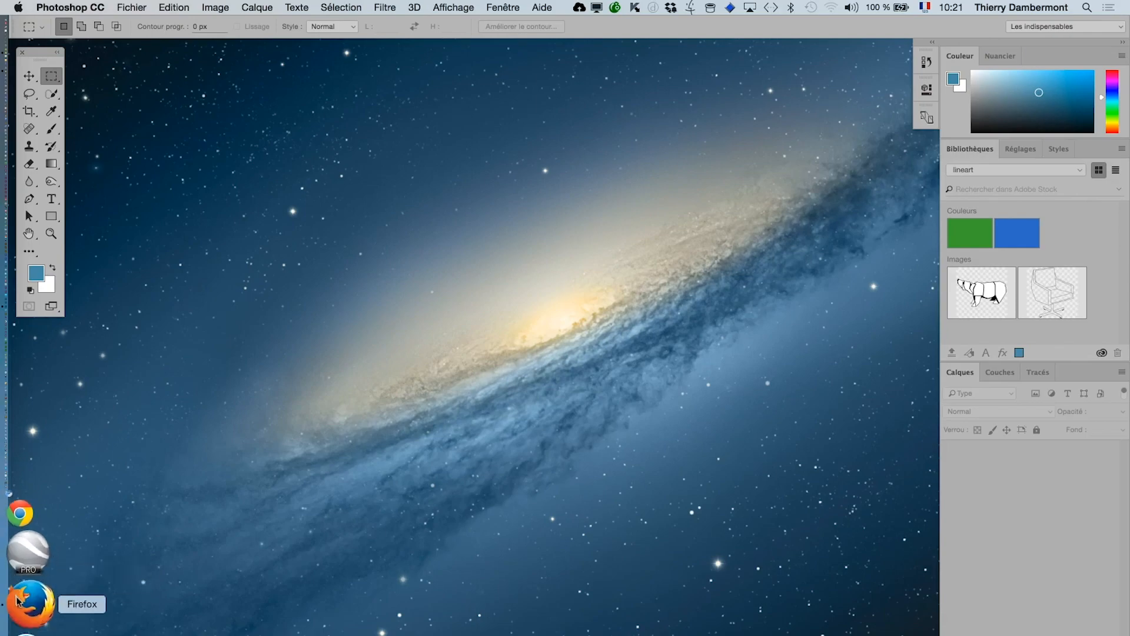
left_click(18, 593)
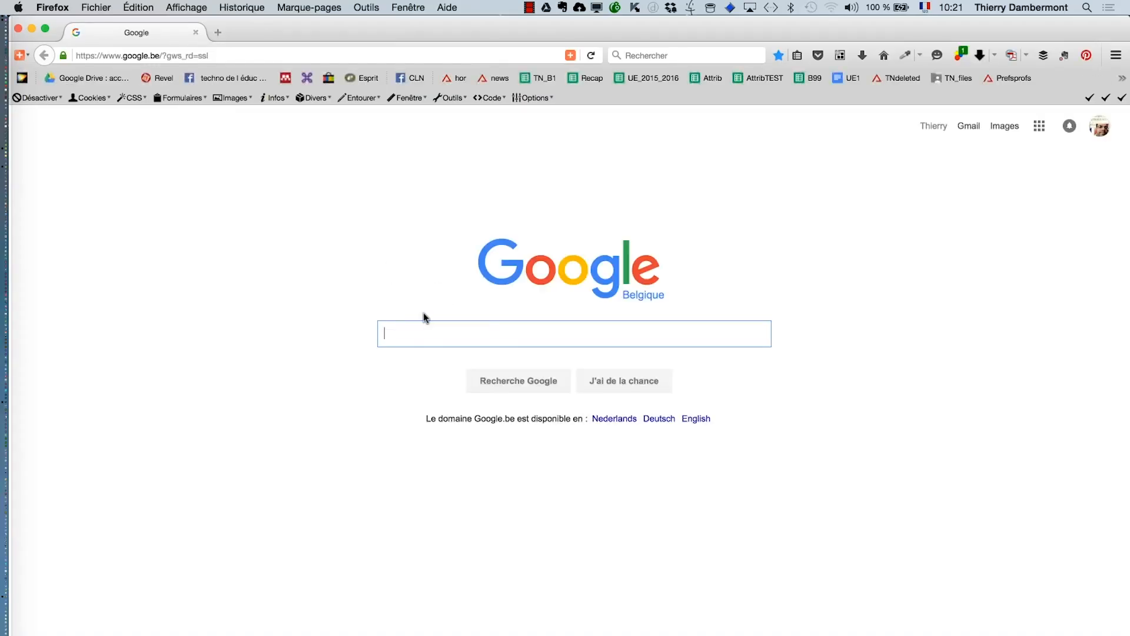
type("photoshop")
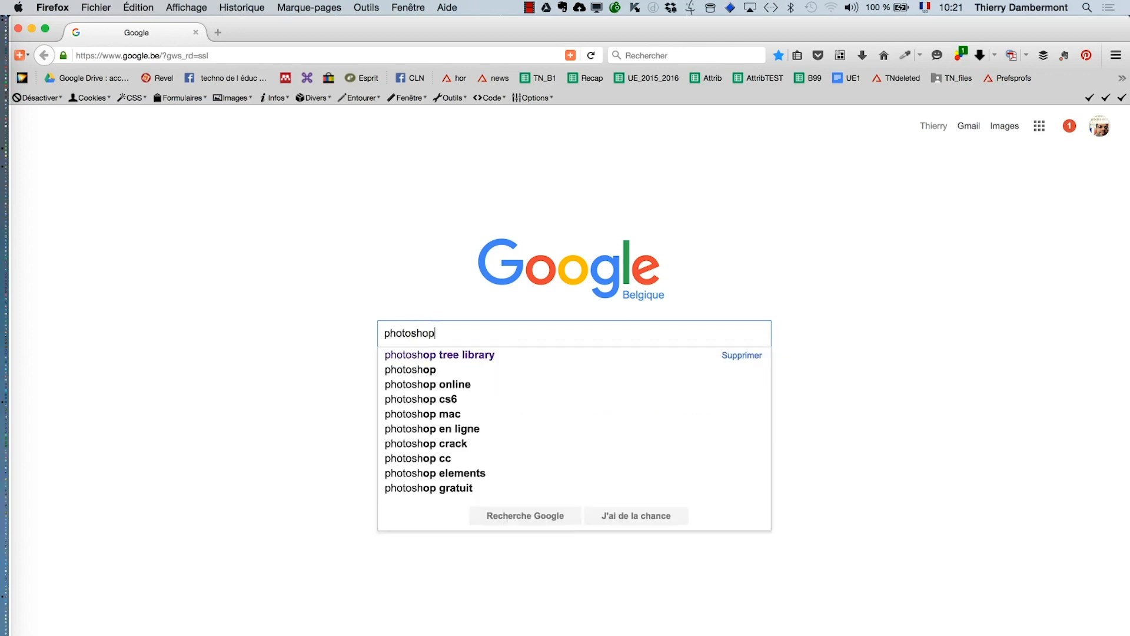
type(" scripts ")
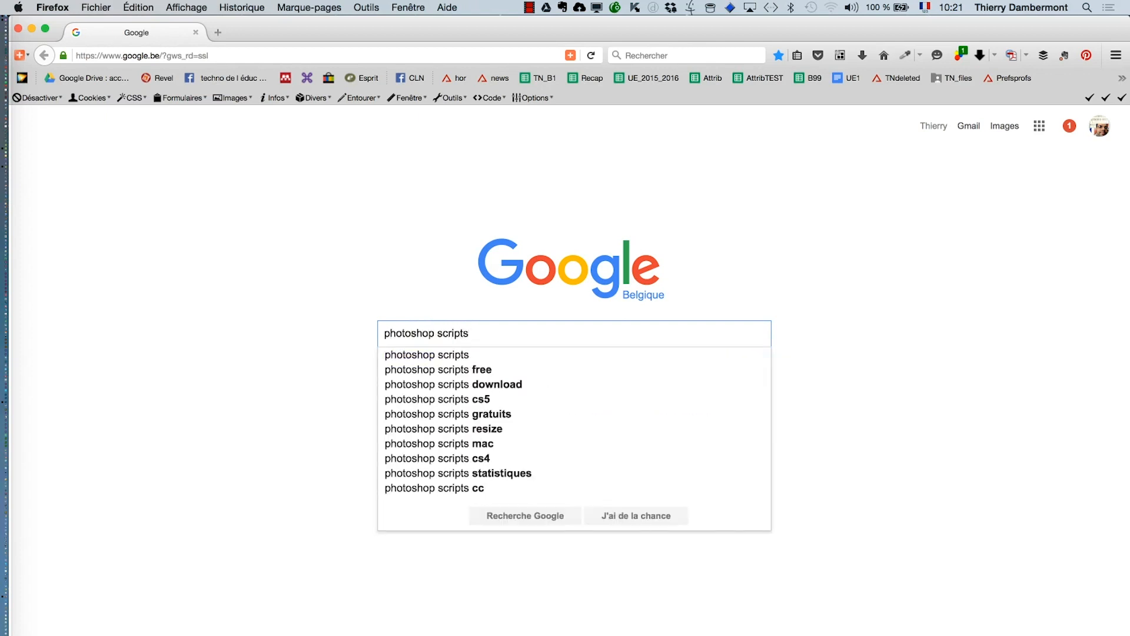
type("javascript")
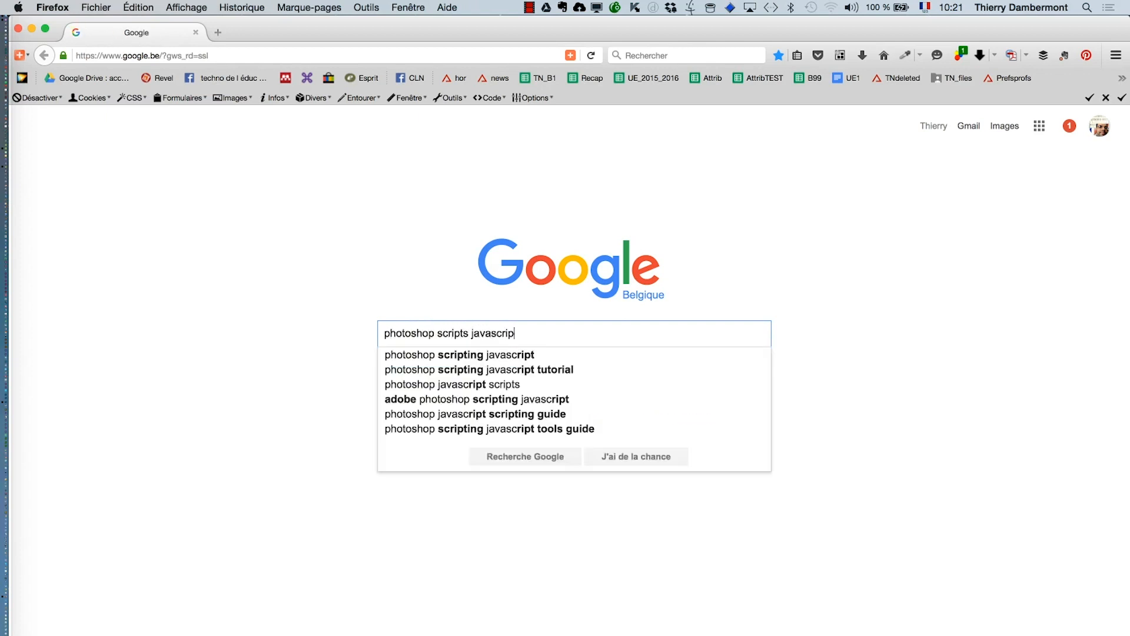
key("Return")
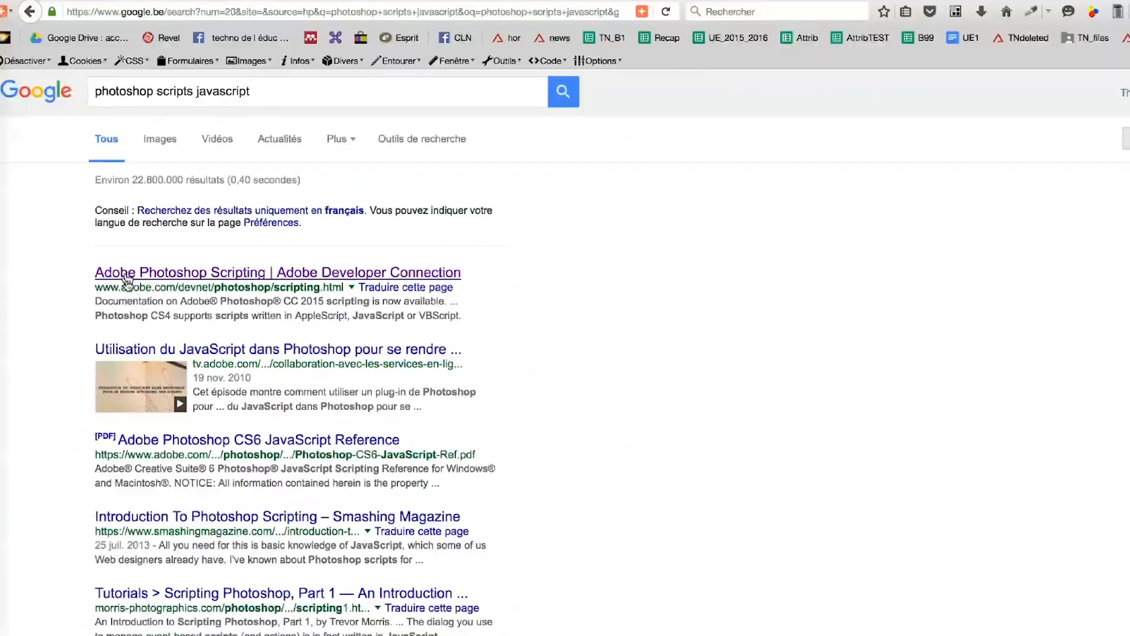
- Open Adobe's Photoshop Scripting page in a new tab, examine its CC scripting guides and references, and close the browser window
left_click(127, 281, "super")
left_click(277, 33)
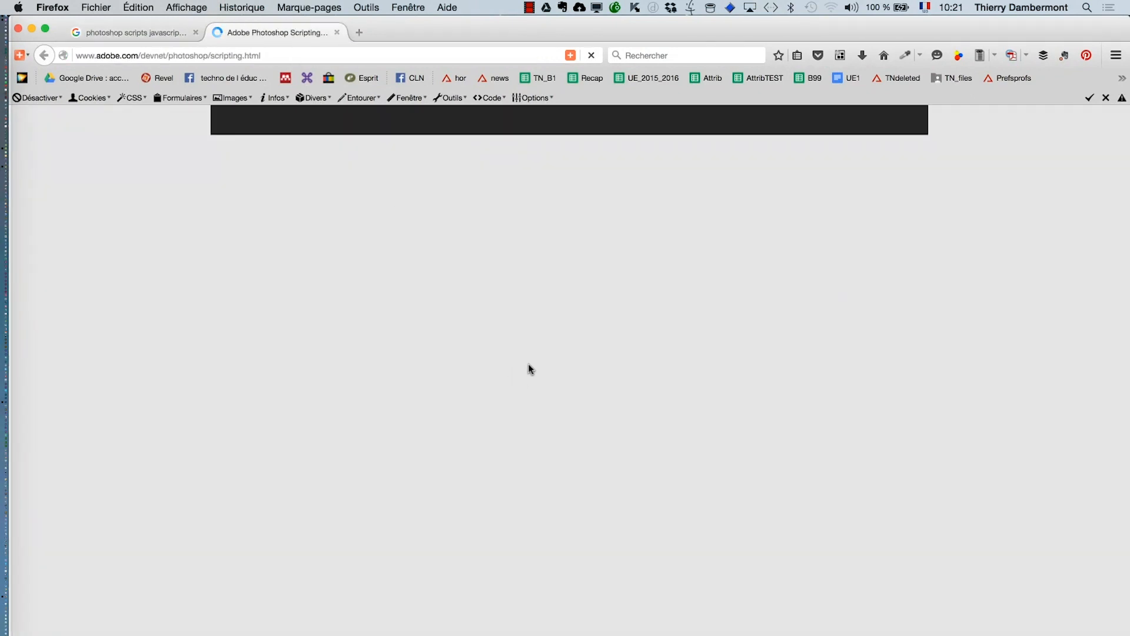
scroll(539, 359, "down", 3)
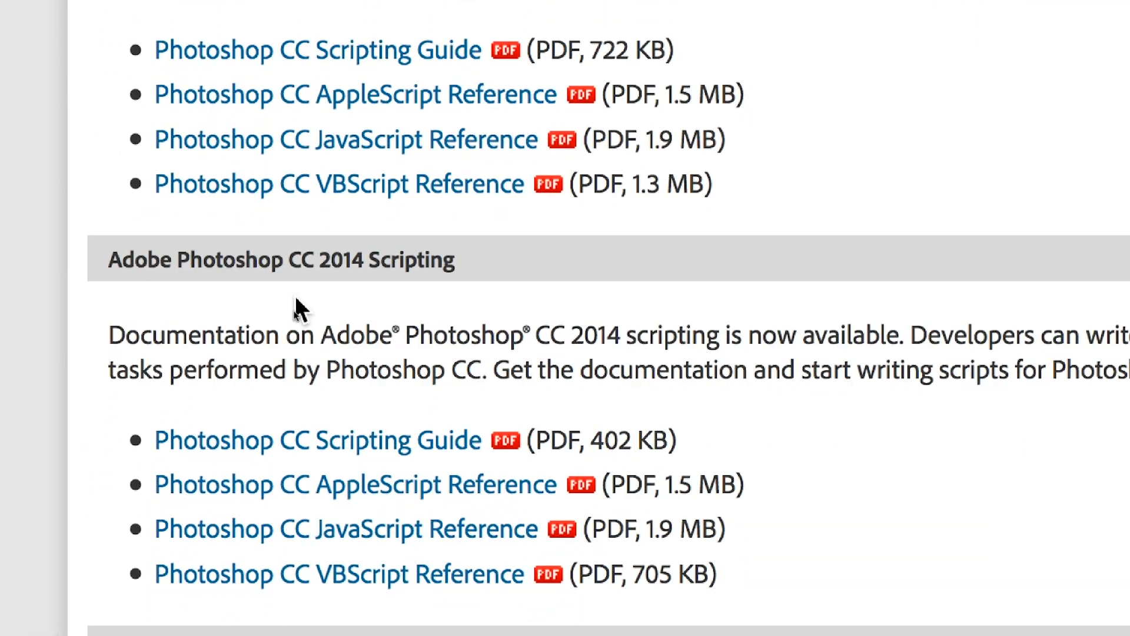
scroll(283, 289, "up", 1)
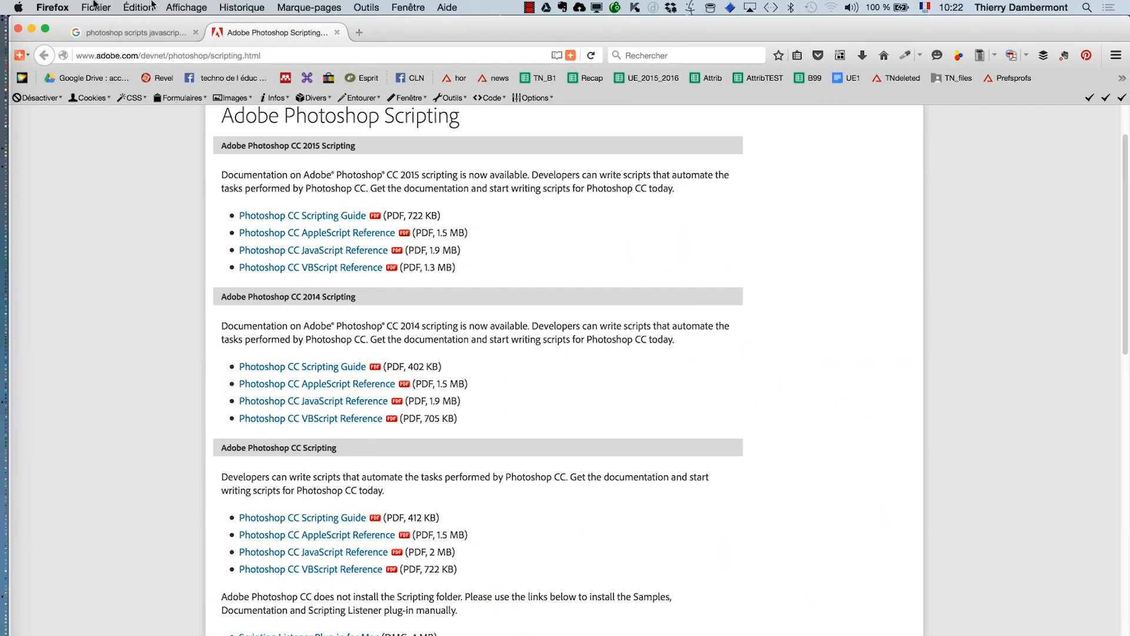
left_click(17, 29)
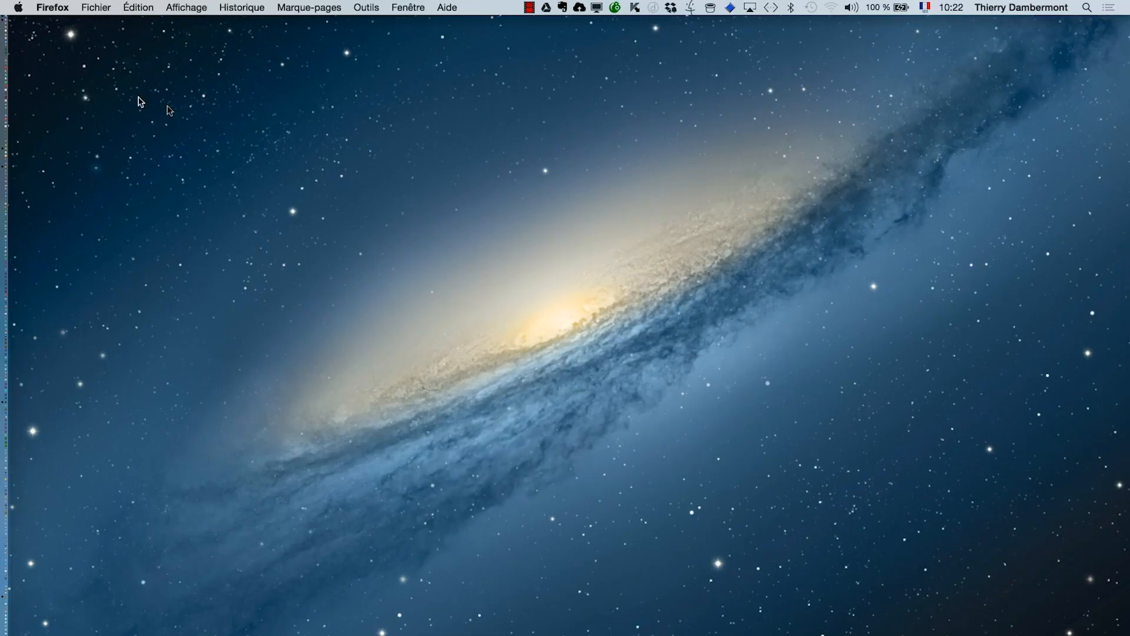
- Switch to Photoshop, display the Actions panel as a floating panel over the workspace and enlarge it
key("super+Tab")
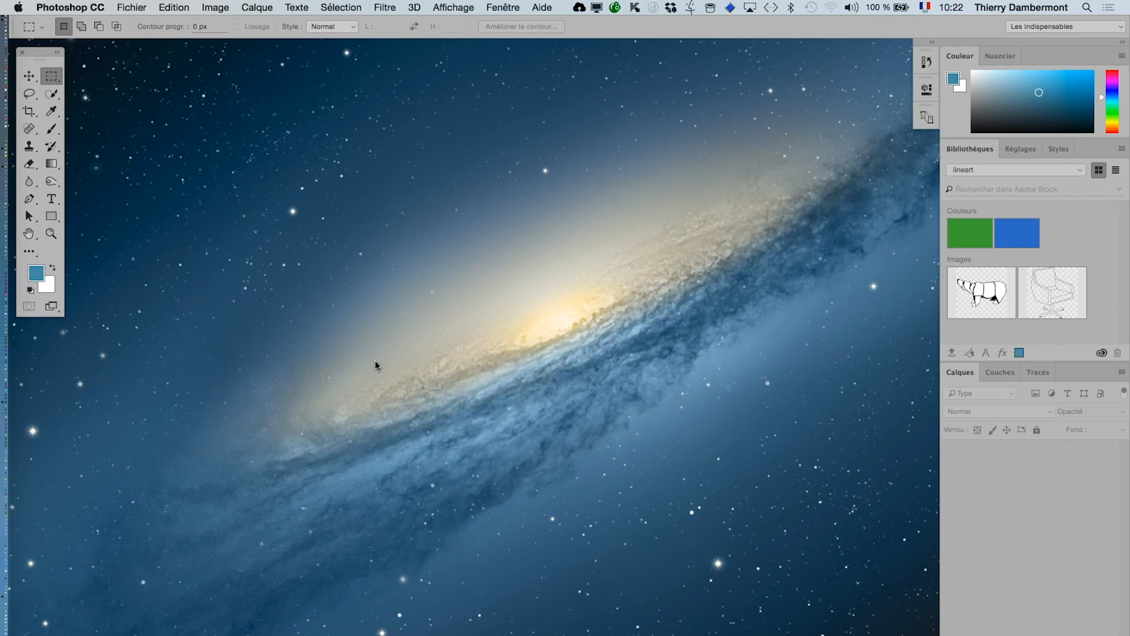
left_click(503, 5)
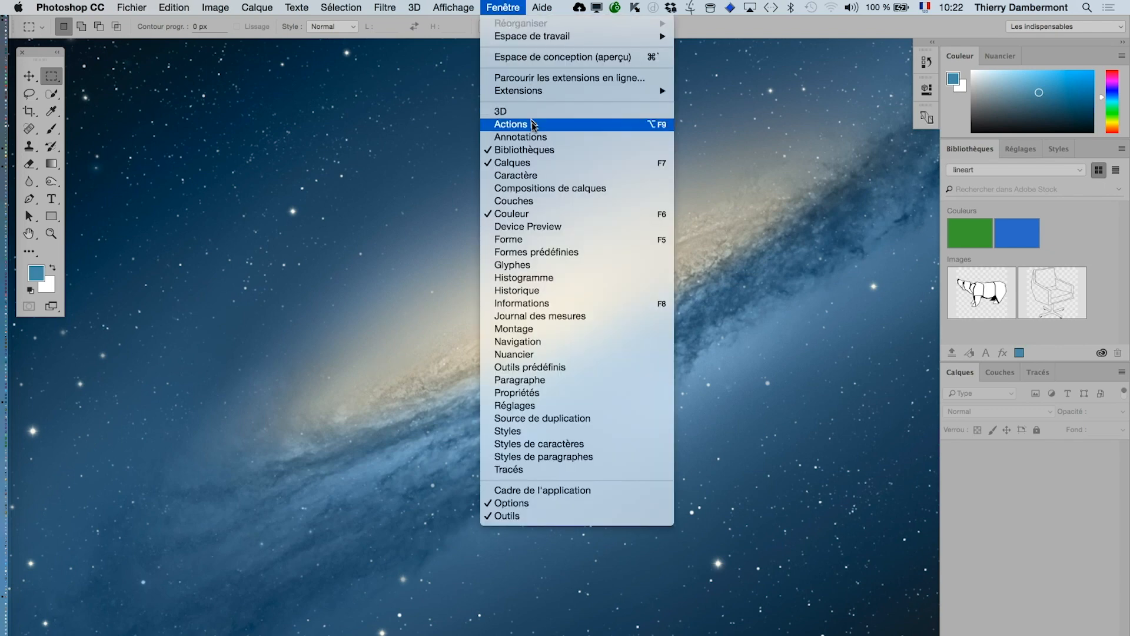
left_click(510, 124)
left_click_drag(838, 48, 586, 111)
left_click(888, 55)
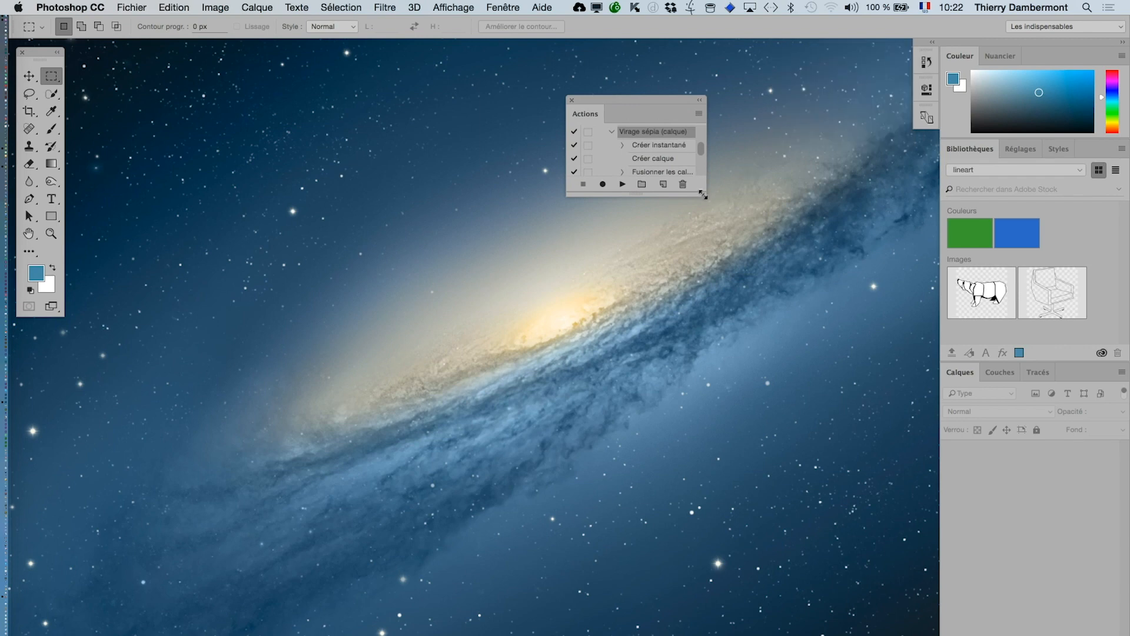
left_click_drag(702, 194, 864, 519)
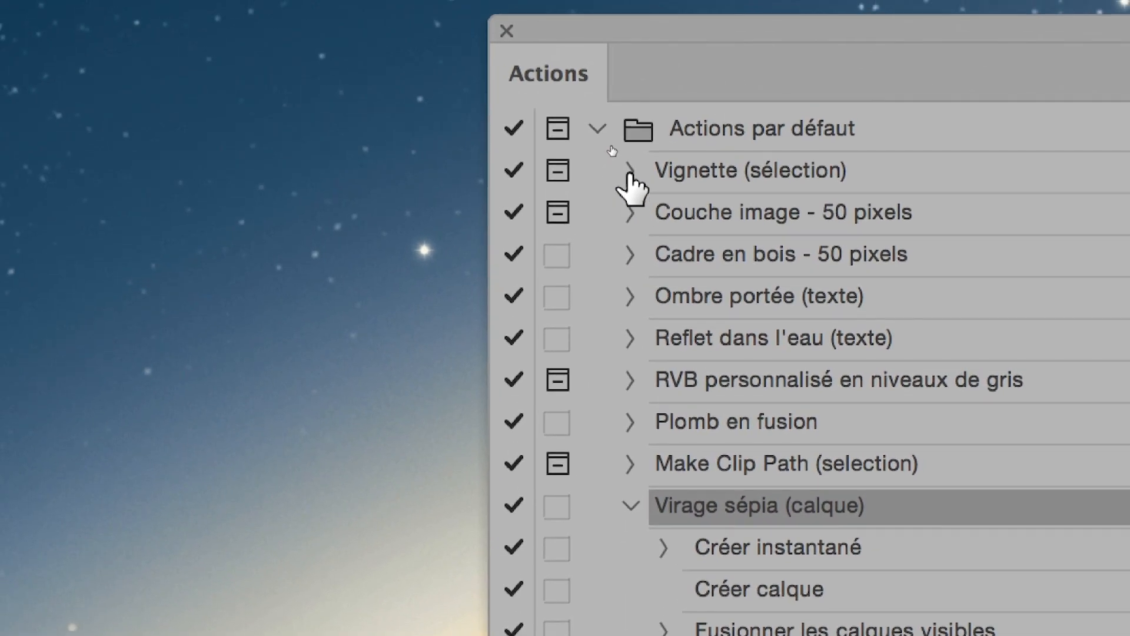
- Examine the recorded commands of the Make Clip Path (selection) action, including the details of Créer tracé and Créer instantané, and collapse it
left_click(520, 159)
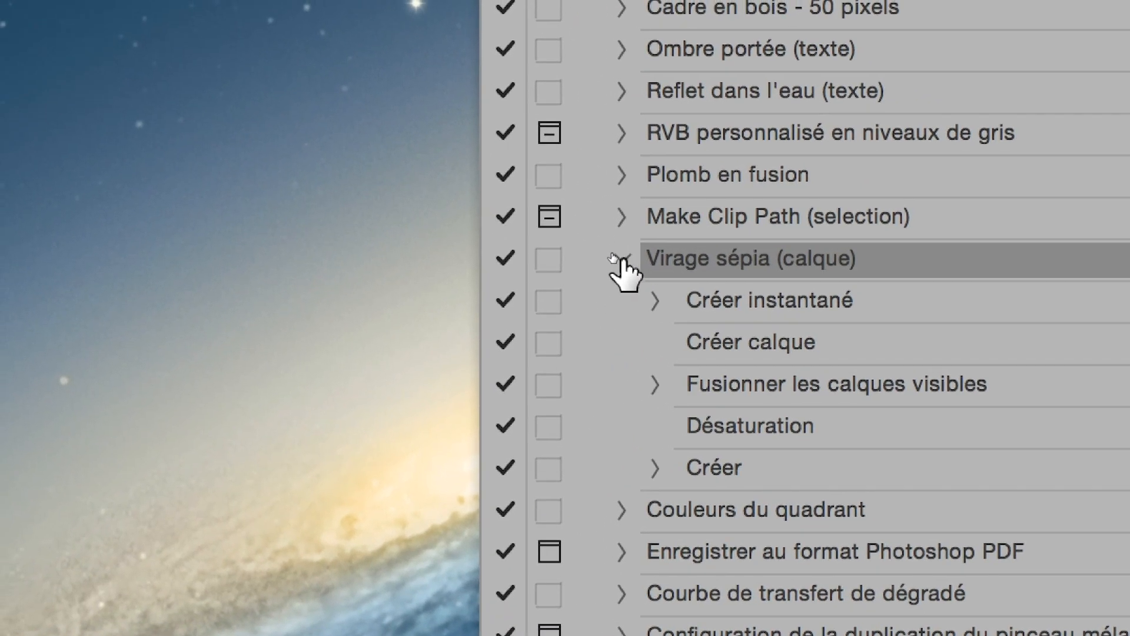
left_click(621, 221)
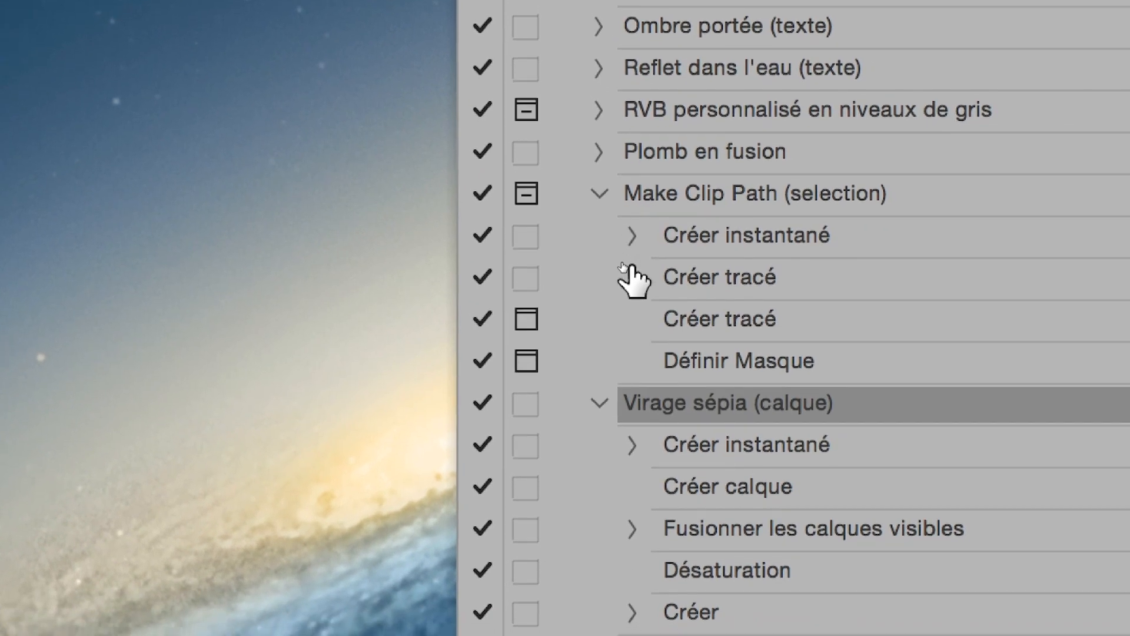
left_click(632, 275)
left_click(631, 275)
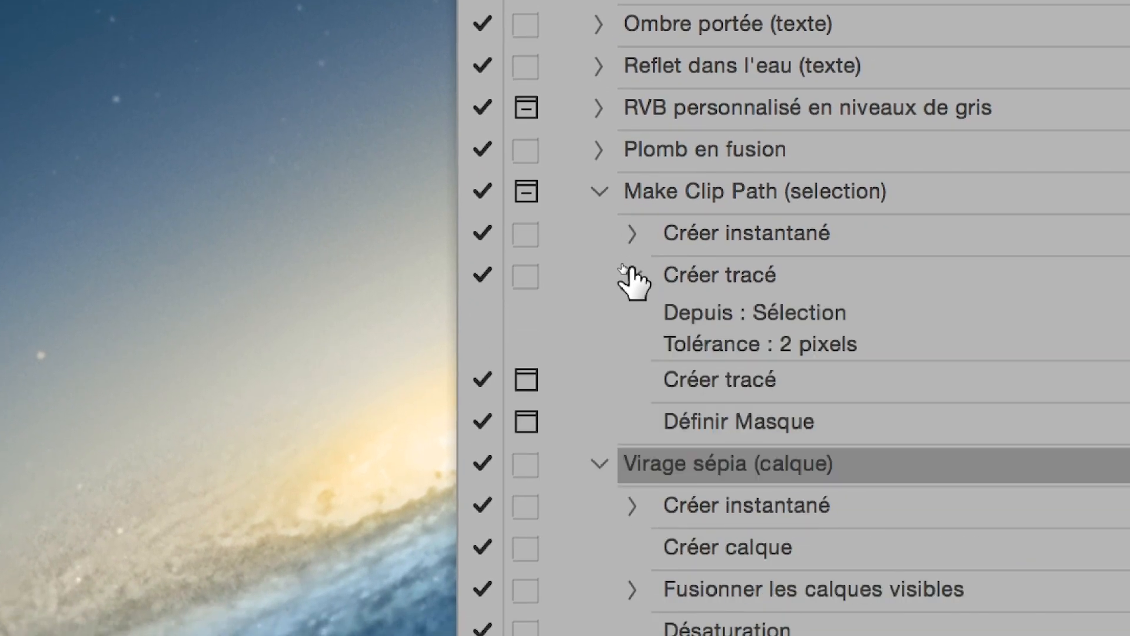
left_click(632, 275)
left_click(625, 259)
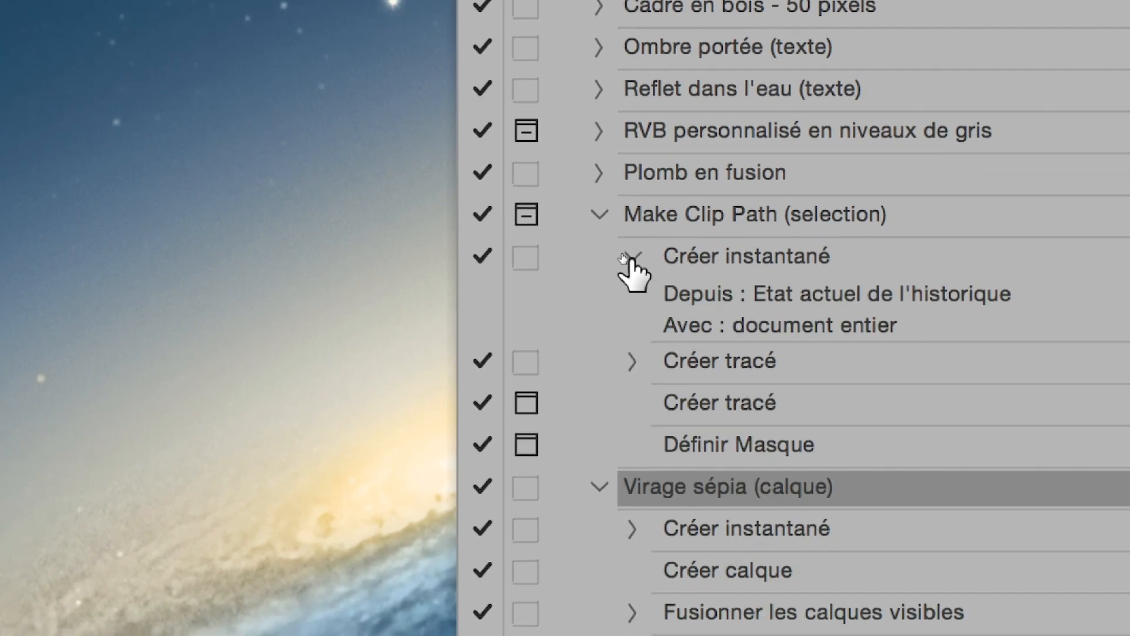
left_click(629, 257)
left_click(600, 214)
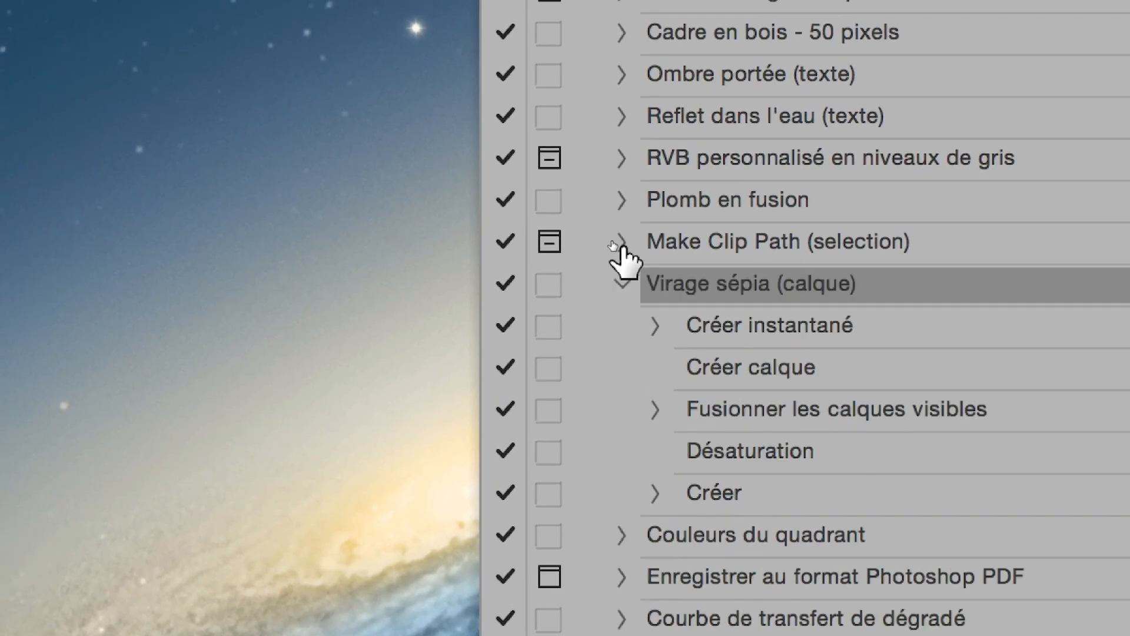
- Collapse the Virage sépia (calque) action and the Actions par défaut set, and select the CoffeeShop Vintage Honey set
left_click(622, 260)
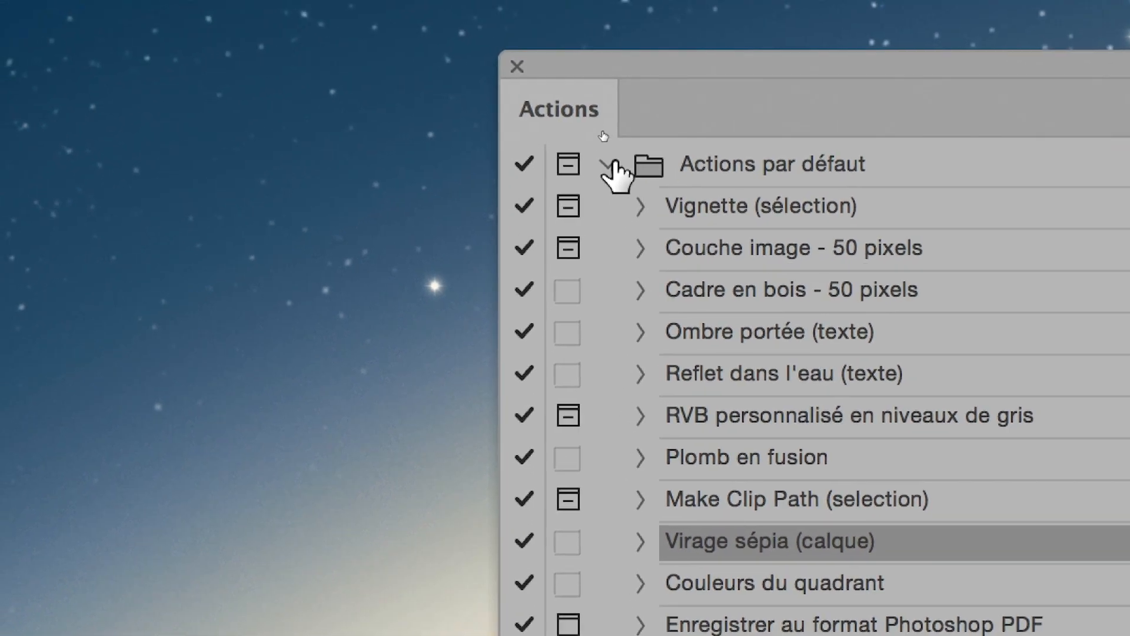
left_click(619, 170)
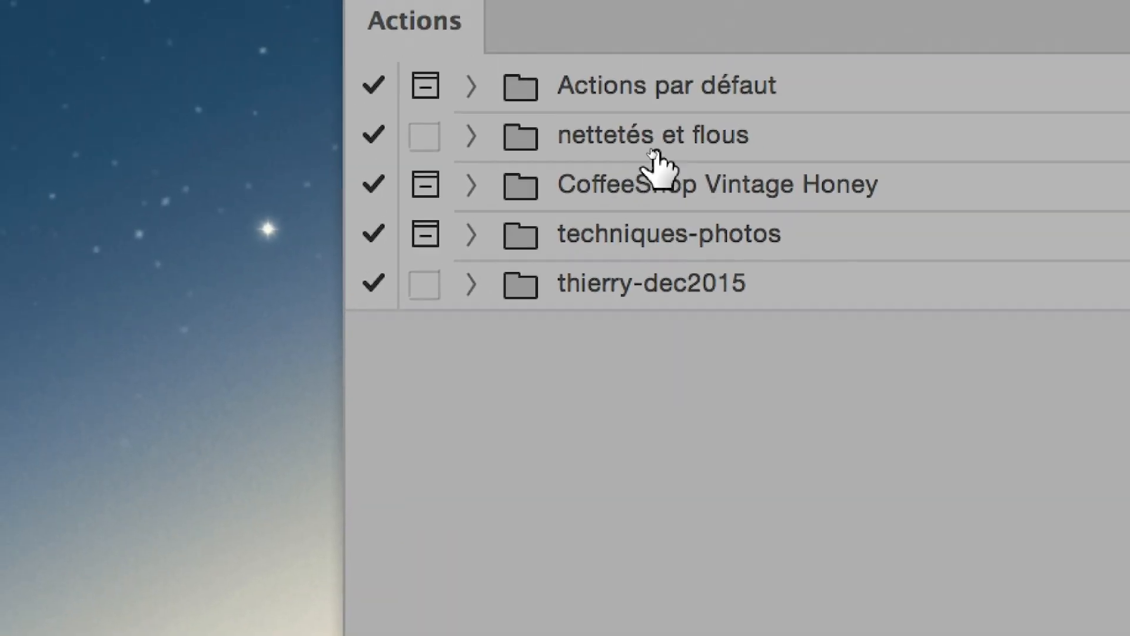
left_click(601, 93)
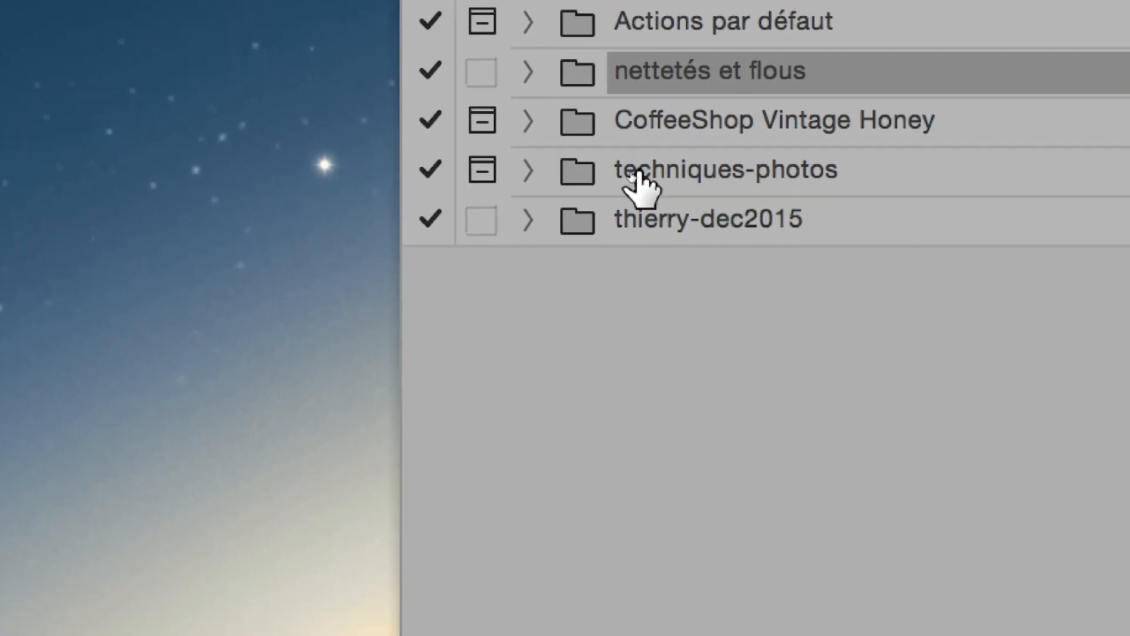
left_click(588, 187)
left_click(639, 188)
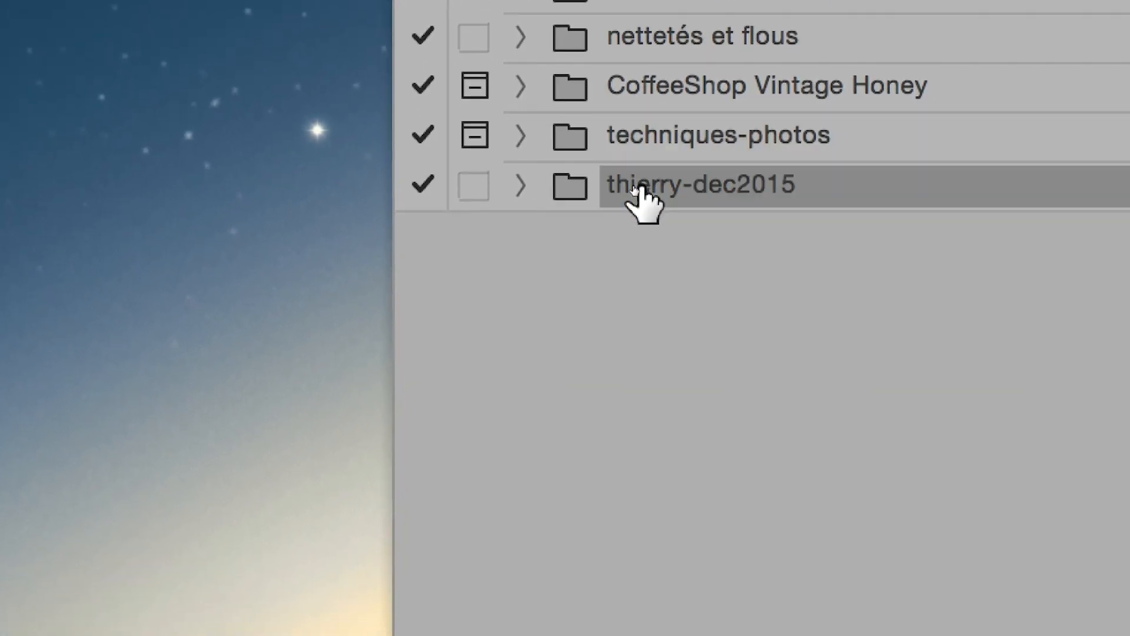
left_click(675, 163)
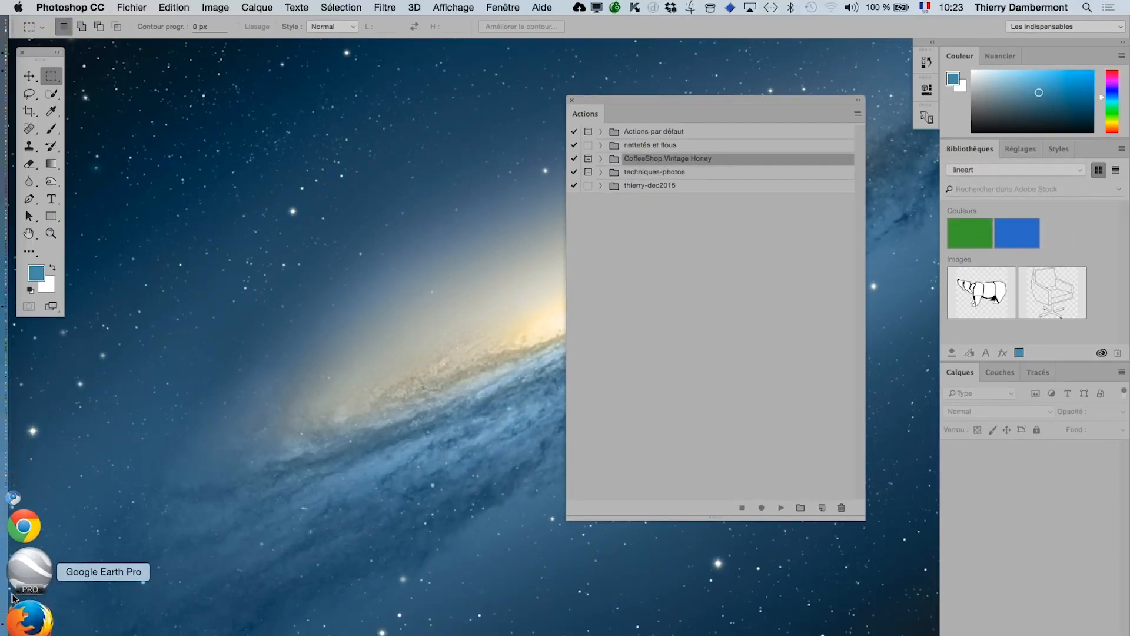
- Switch to Firefox, search Google for "download photoshop action" and look through the results
left_click(26, 599)
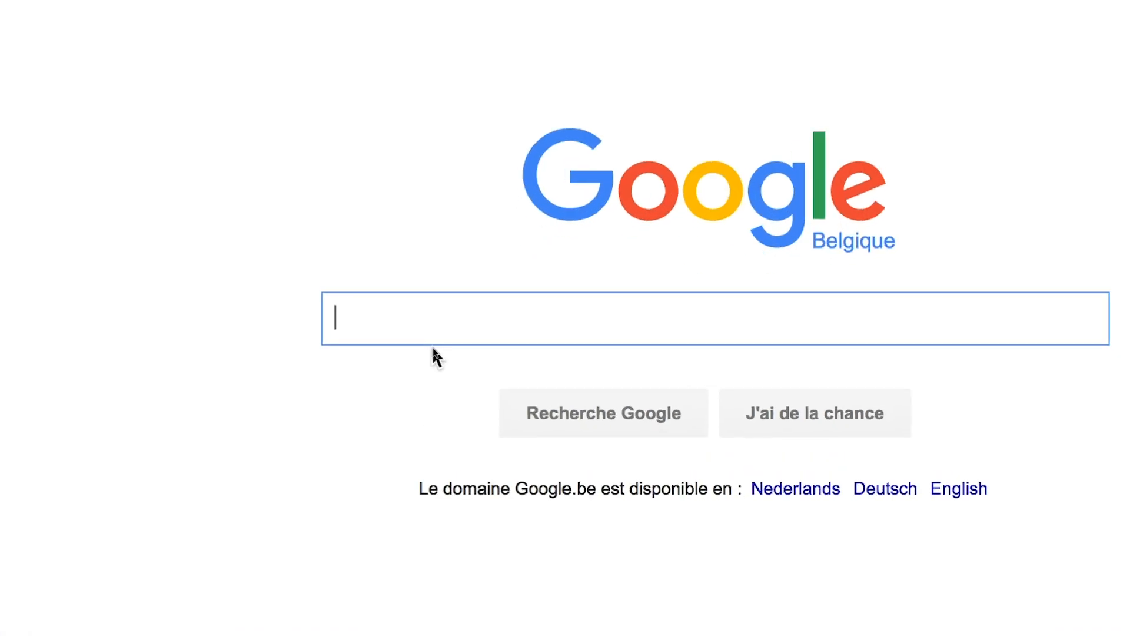
type("download photosh")
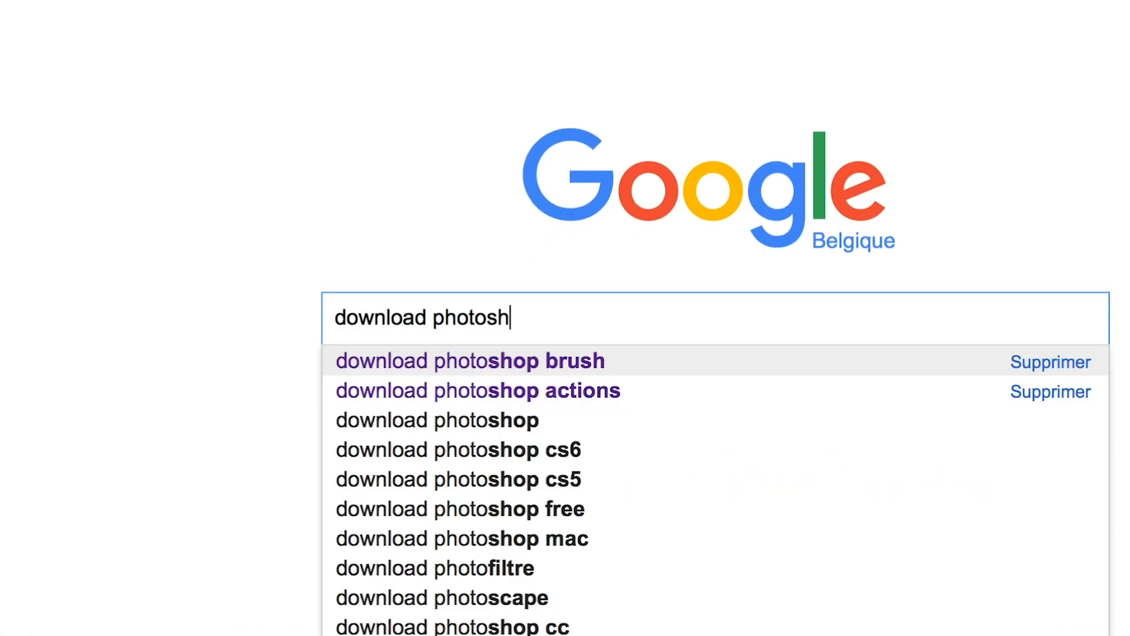
type("op acrtio")
key("BackSpace")
key("BackSpace")
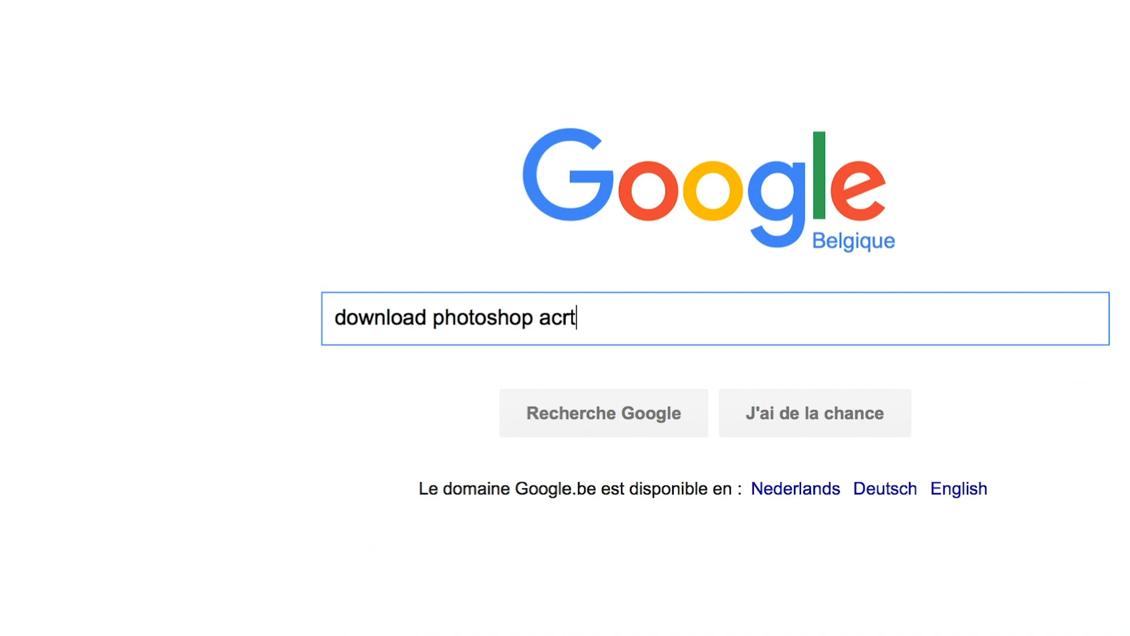
type("tion")
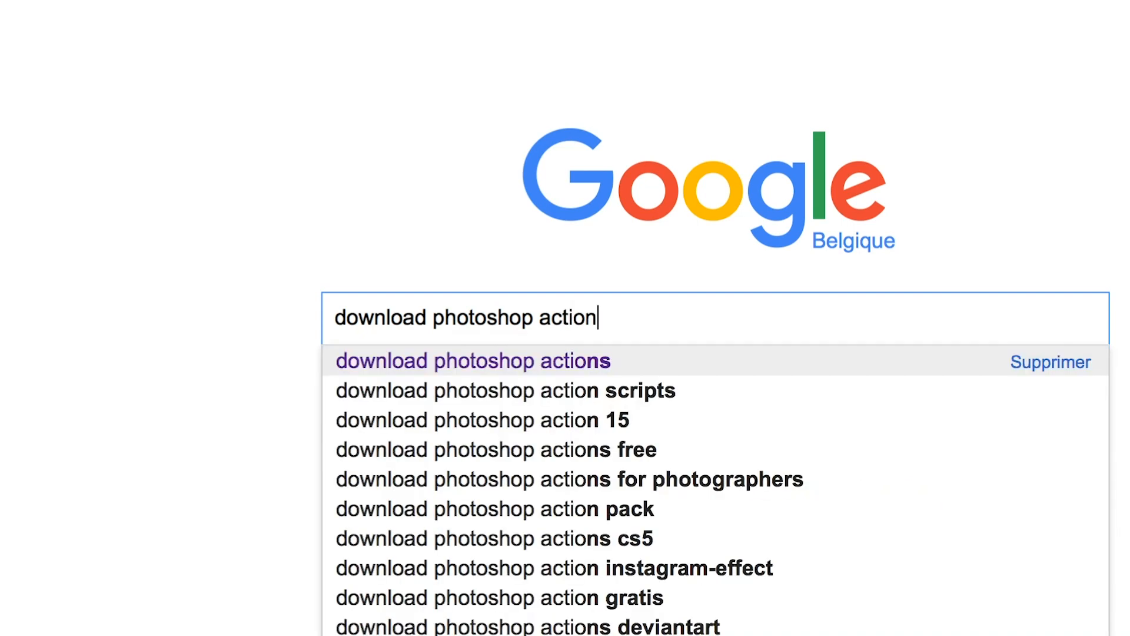
key("Return")
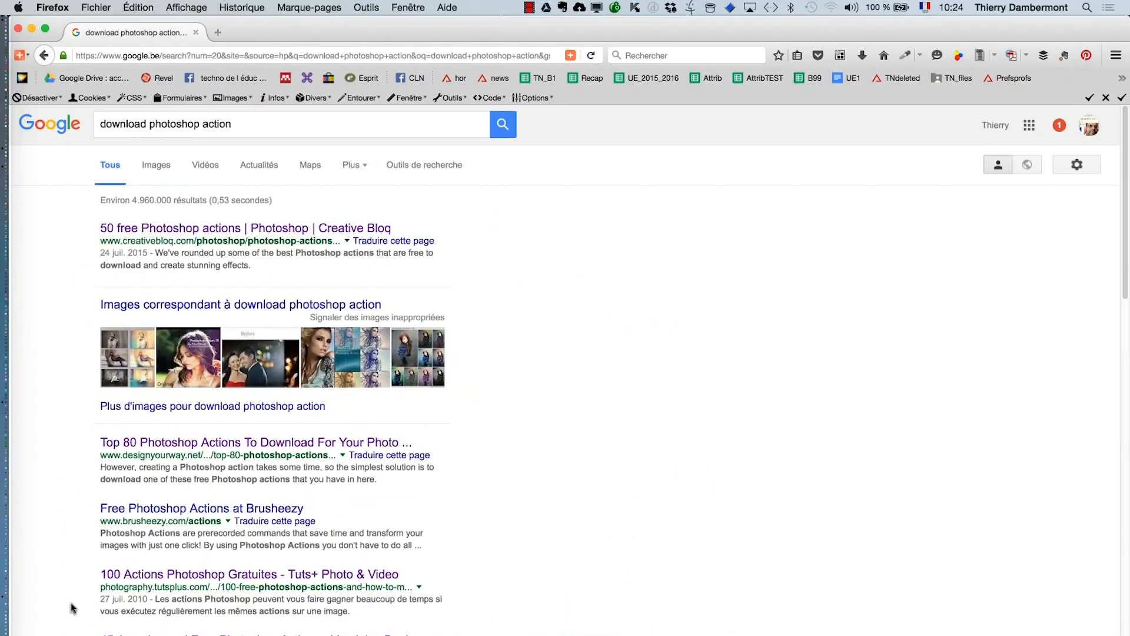
scroll(120, 556, "down", 2)
scroll(119, 556, "down", 5)
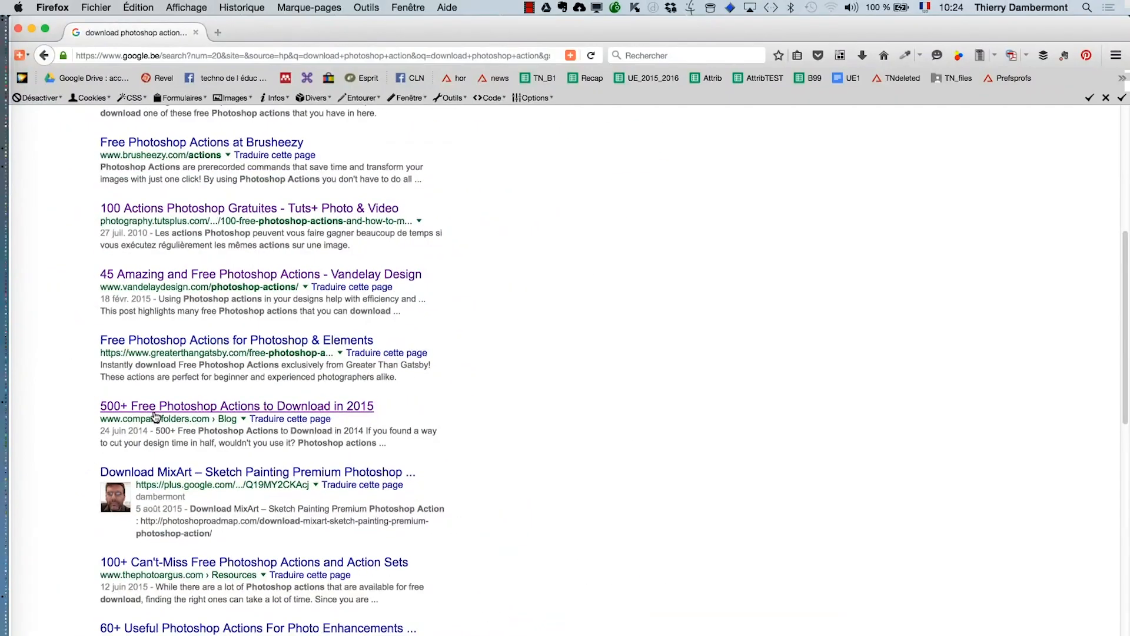
- Switch to Photoshop and hide the other applications behind the Actions panel
key("super+Tab")
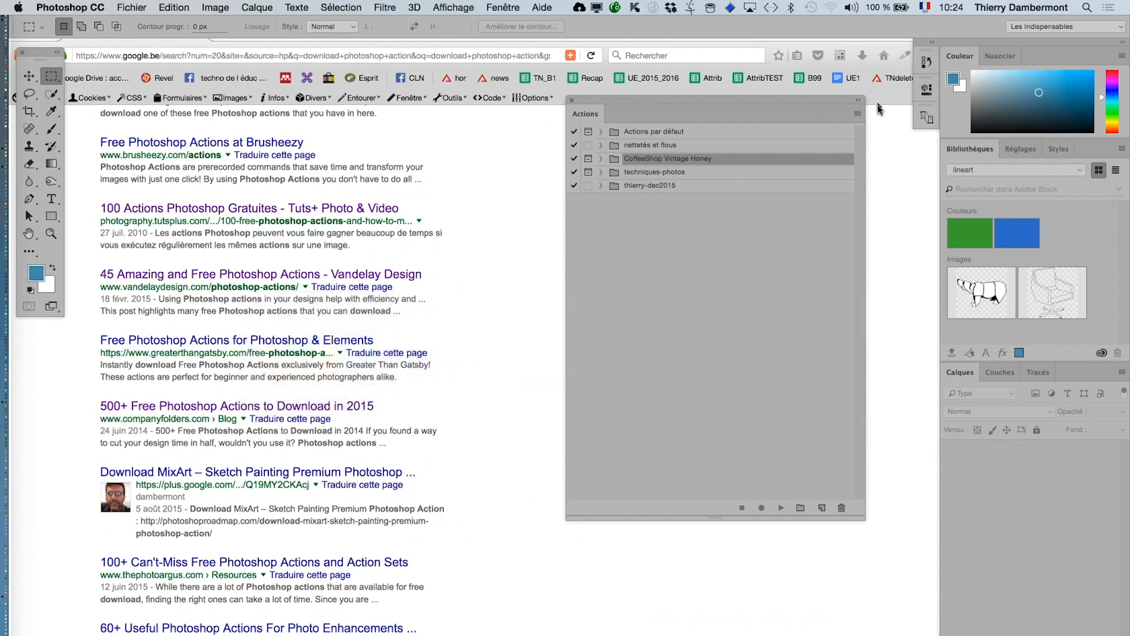
key("super+alt+h")
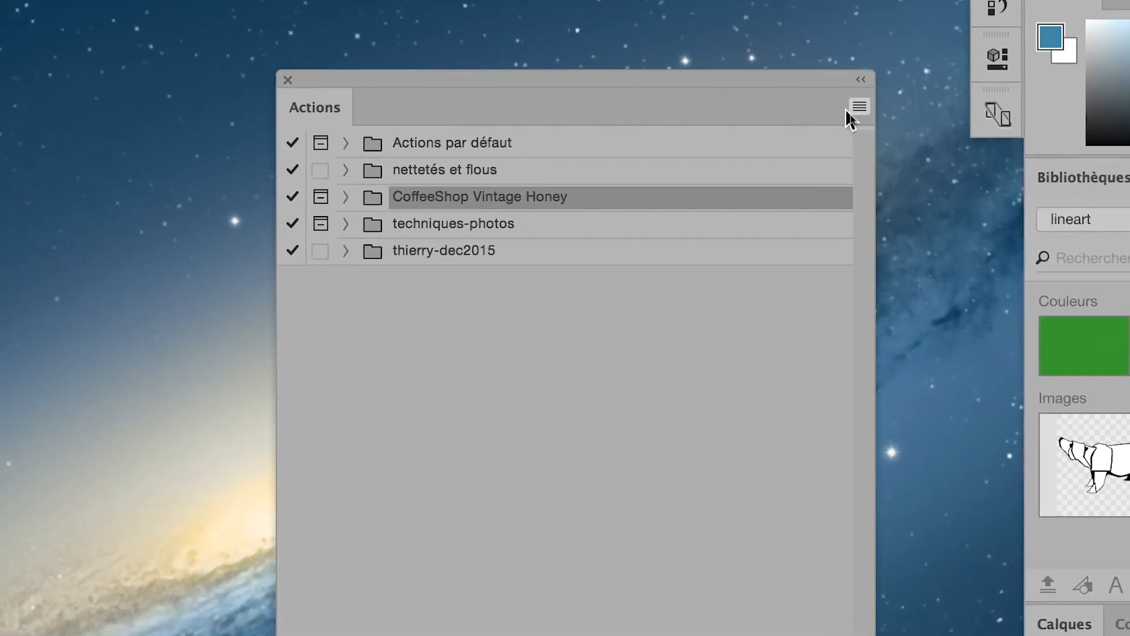
left_click(873, 129)
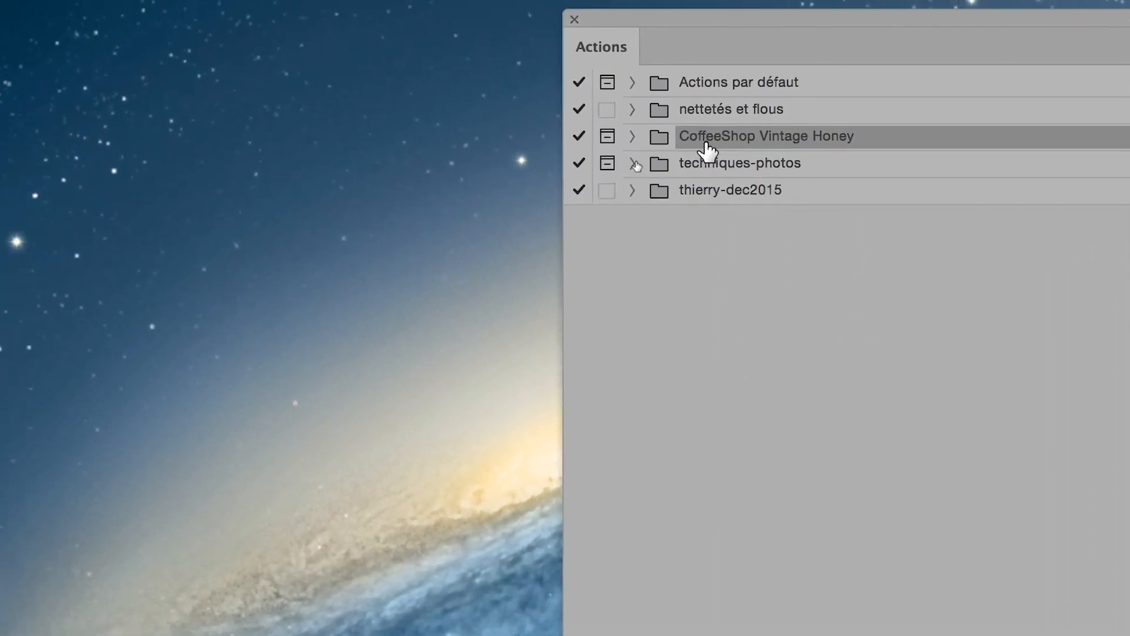
- Select the nettetés et flous set, inspect the .atn extension proposed by Enregistrer les actions, and cancel the save
left_click(743, 62)
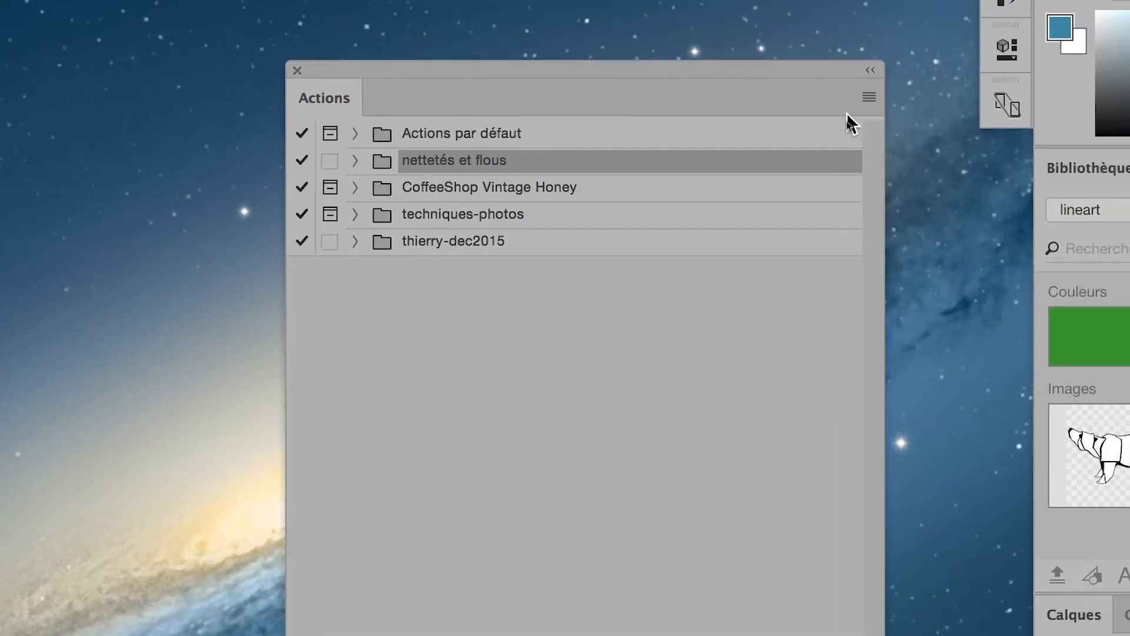
left_click(869, 97)
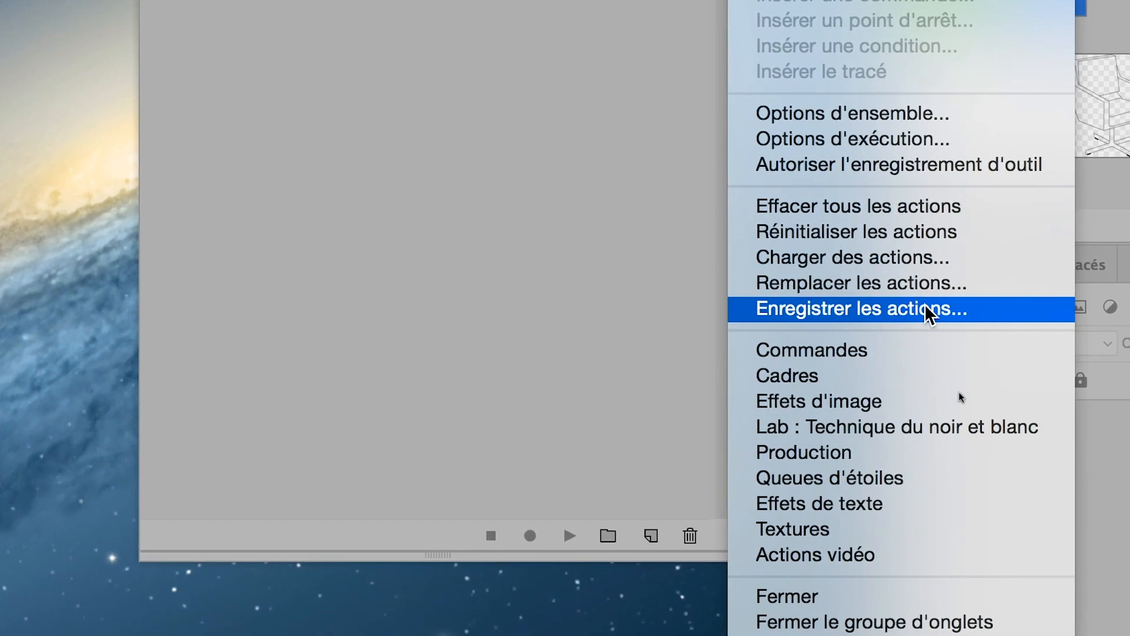
left_click(924, 303)
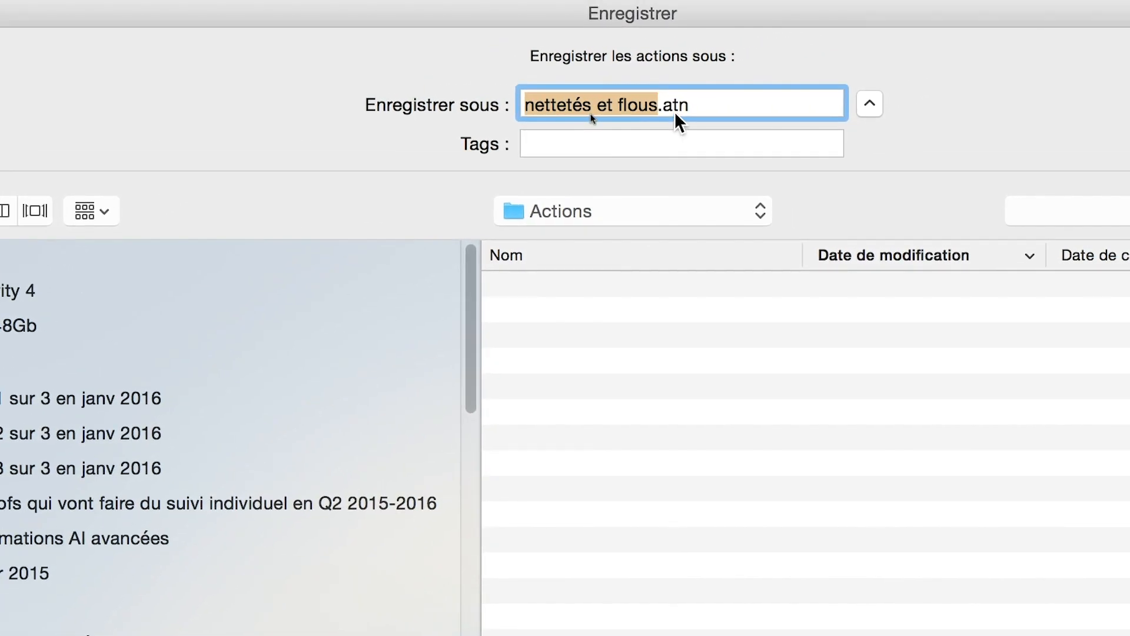
left_click_drag(687, 107, 664, 110)
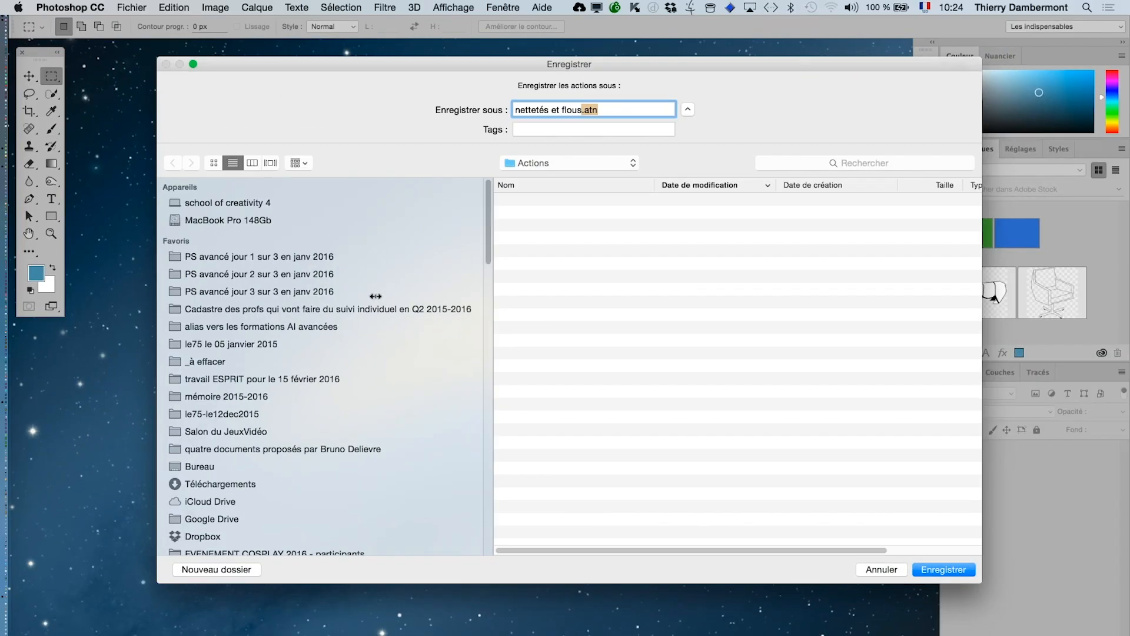
left_click(881, 569)
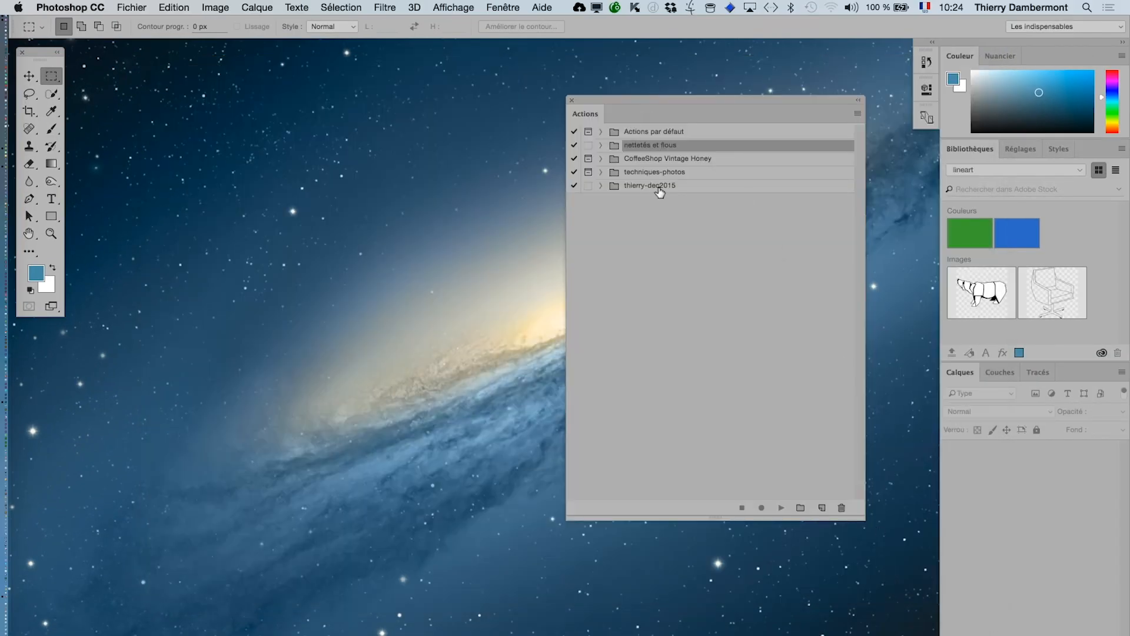
- Switch to Firefox and open the Tuts+ 100 actions, Vandelay 45 actions and Creative Bloq 50 actions results in new tabs
key("super+Tab")
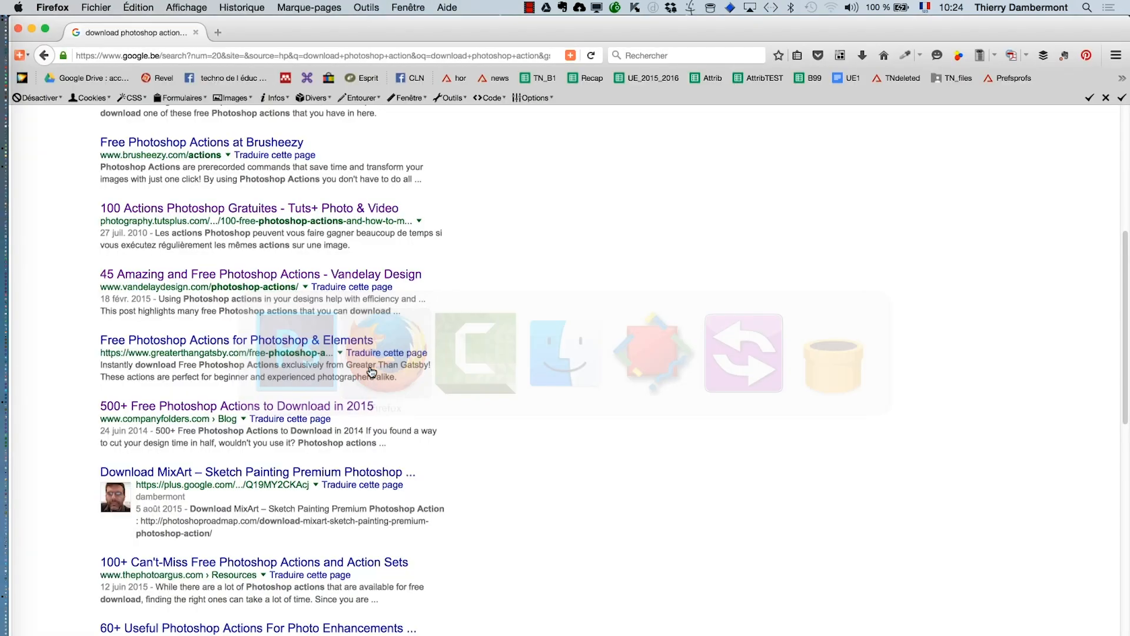
left_click(174, 217, "super")
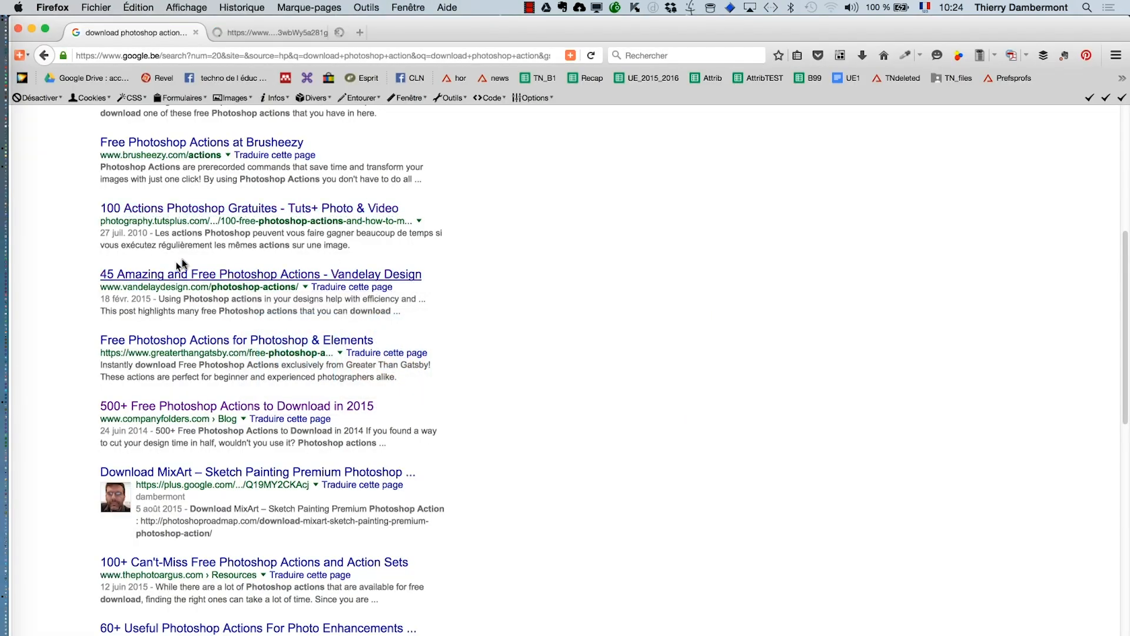
left_click(171, 276, "super")
scroll(213, 219, "up", 5)
left_click(173, 132, "super")
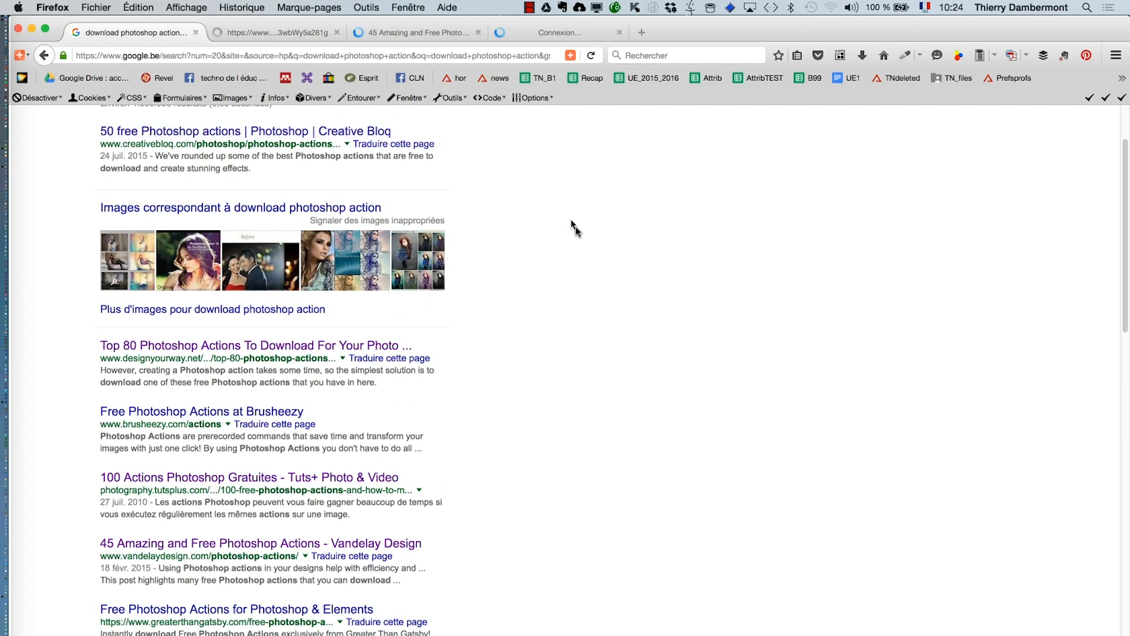
scroll(538, 229, "up", 3)
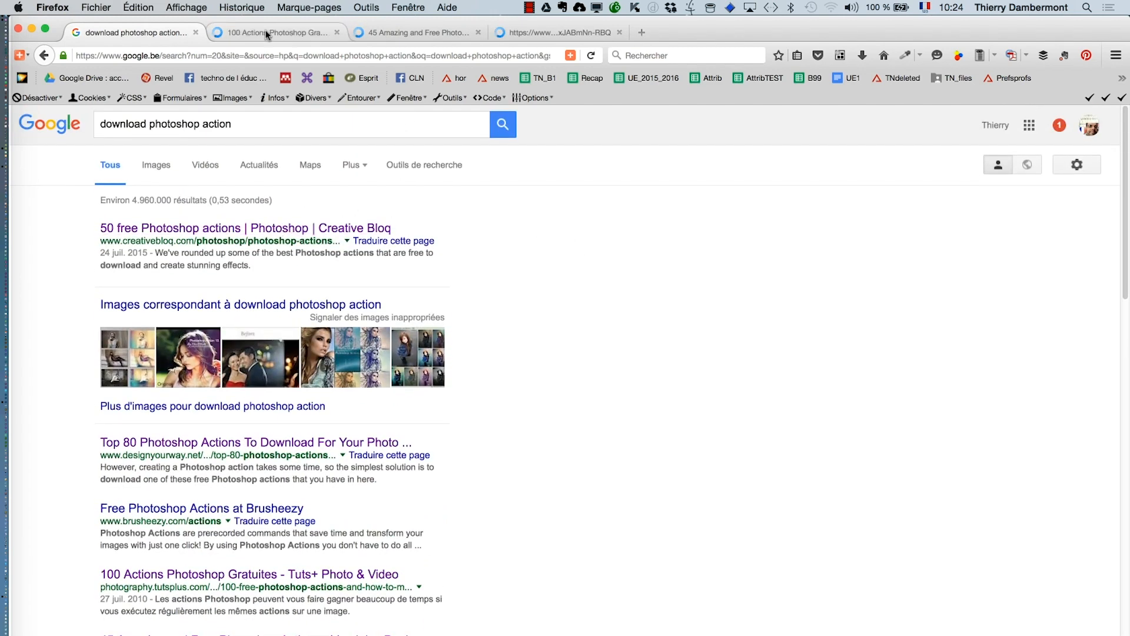
- Examine the introduction and the Créer des actions Photoshop section of the Tuts+ article on 100 free actions
left_click(266, 34)
scroll(544, 267, "down", 3)
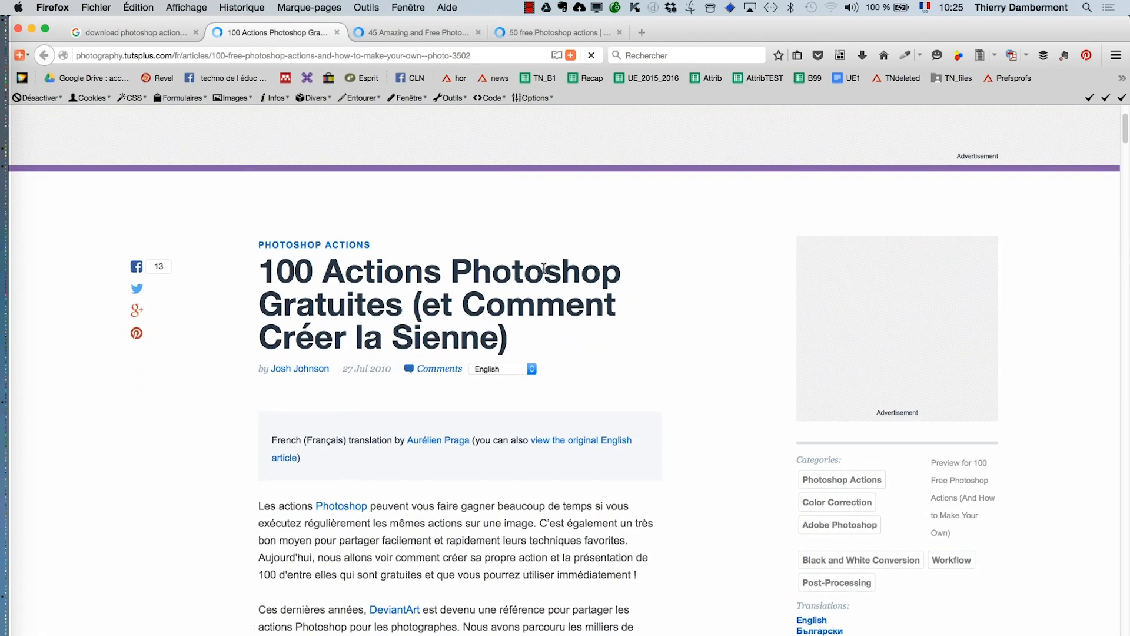
scroll(543, 268, "down", 5)
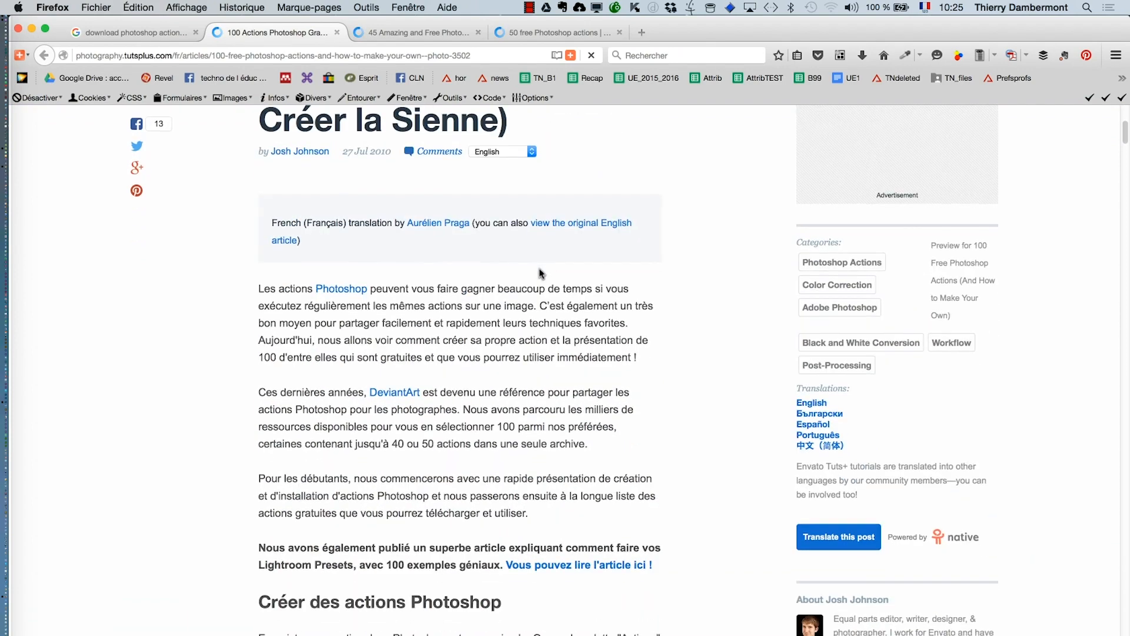
scroll(536, 270, "down", 4)
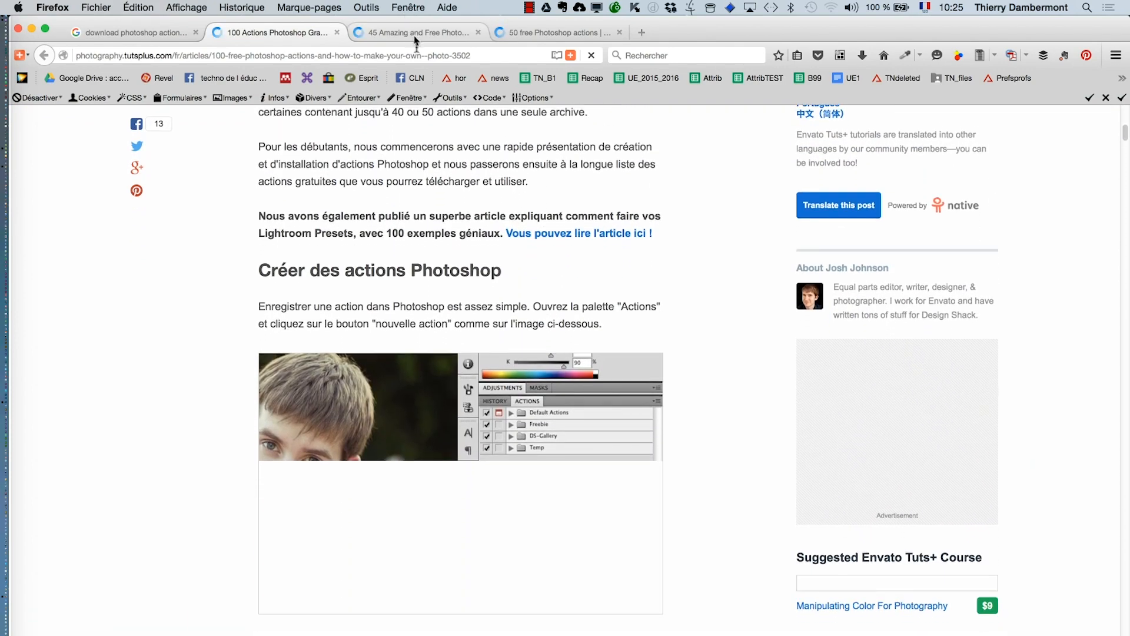
- Examine the introduction and the free film-effect actions, from Old Film to Faded Film, in Vandelay's 45 Photoshop actions article
left_click(414, 34)
scroll(577, 347, "down", 9)
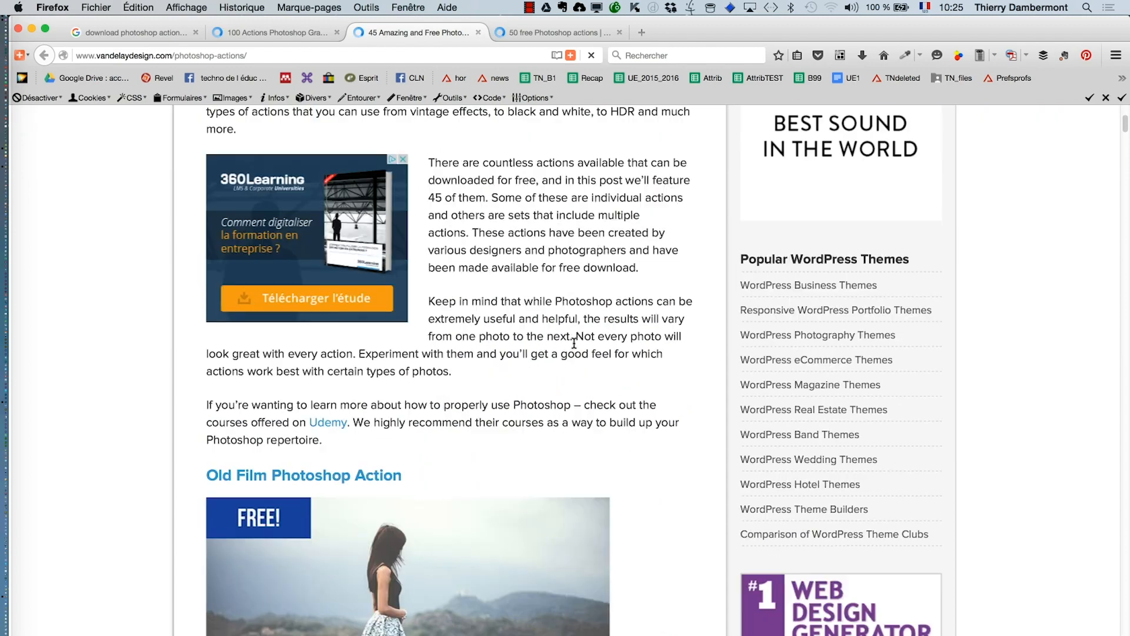
scroll(574, 346, "down", 1)
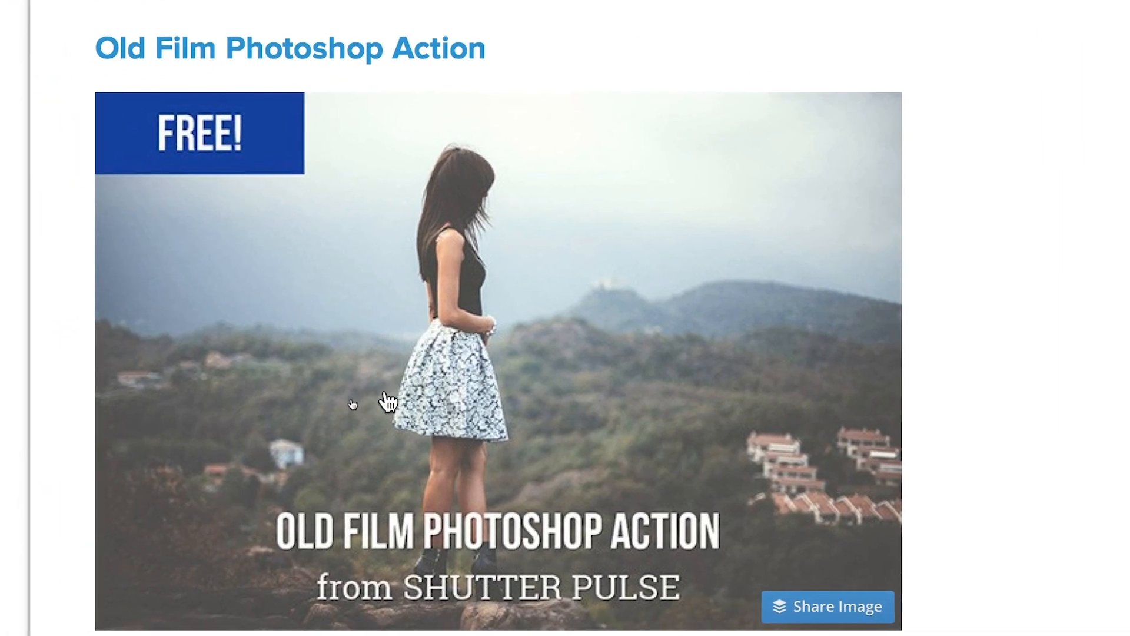
scroll(353, 406, "down", 5)
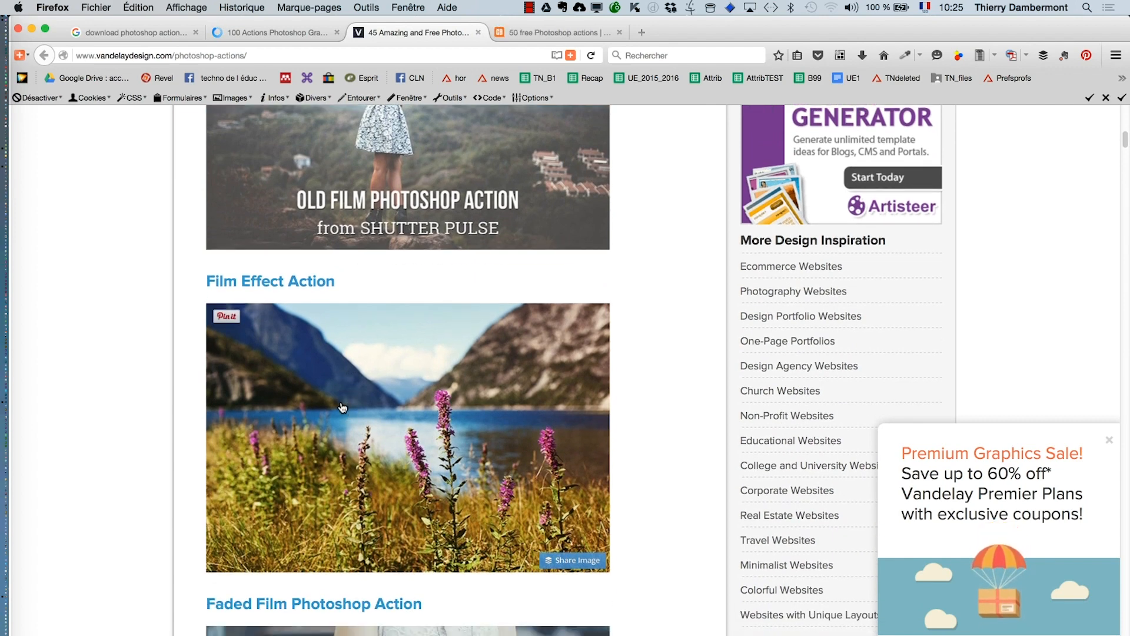
scroll(346, 416, "down", 2)
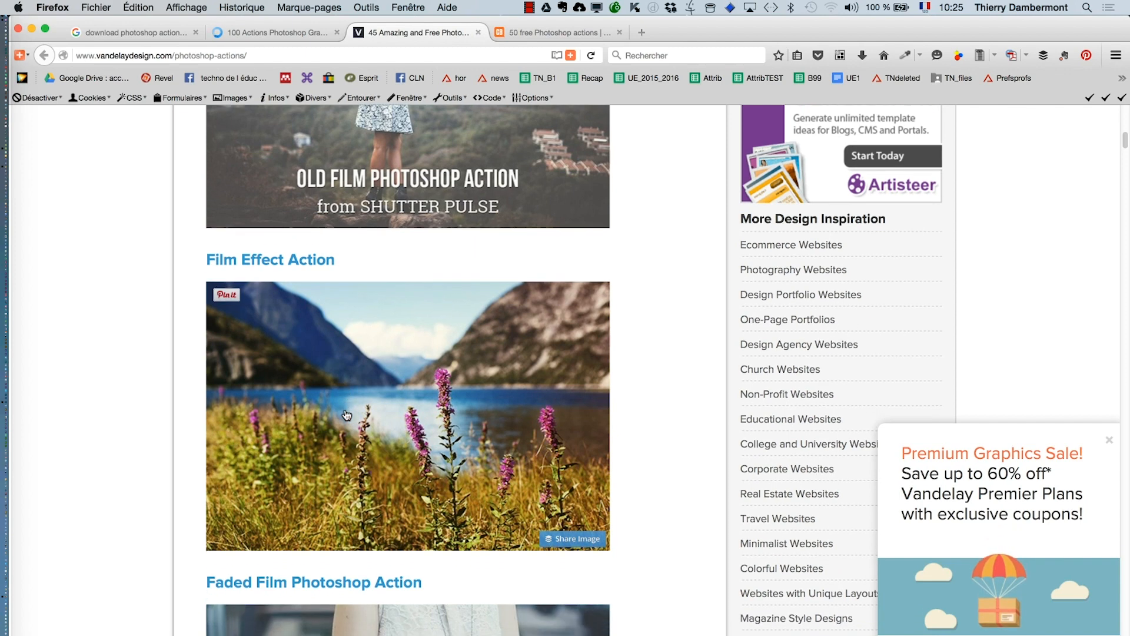
scroll(345, 411, "down", 3)
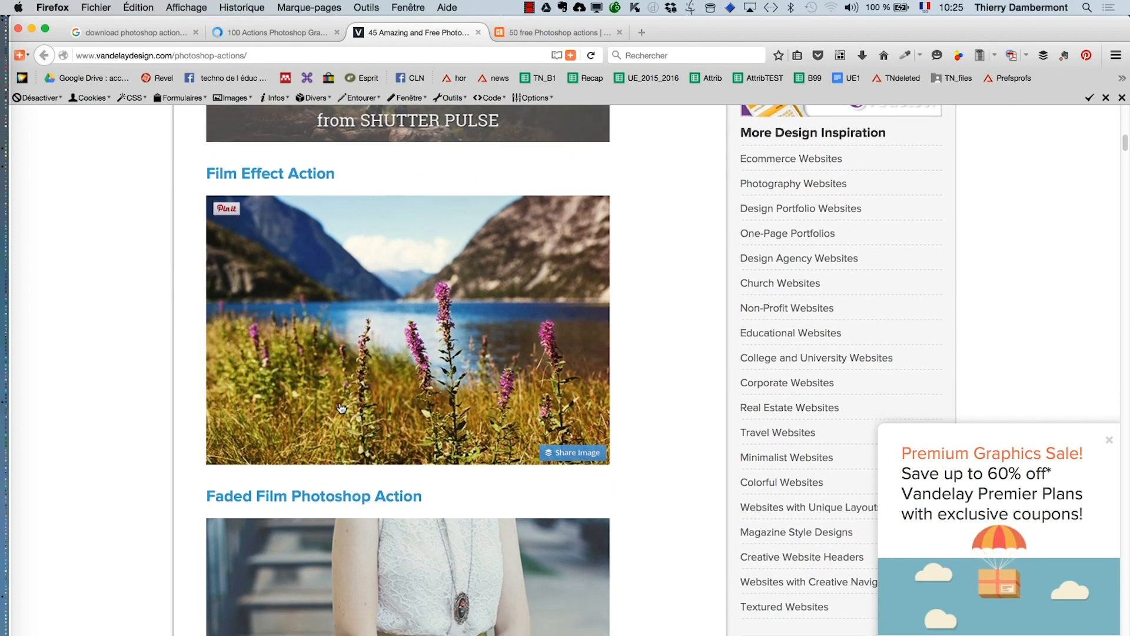
scroll(337, 427, "down", 3)
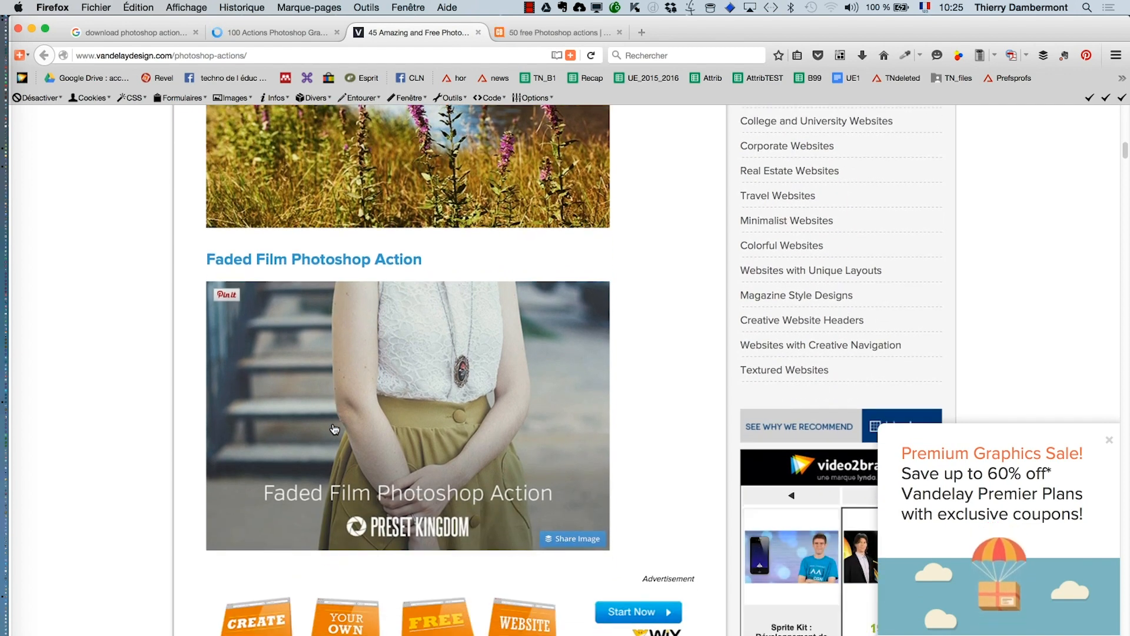
scroll(333, 429, "down", 5)
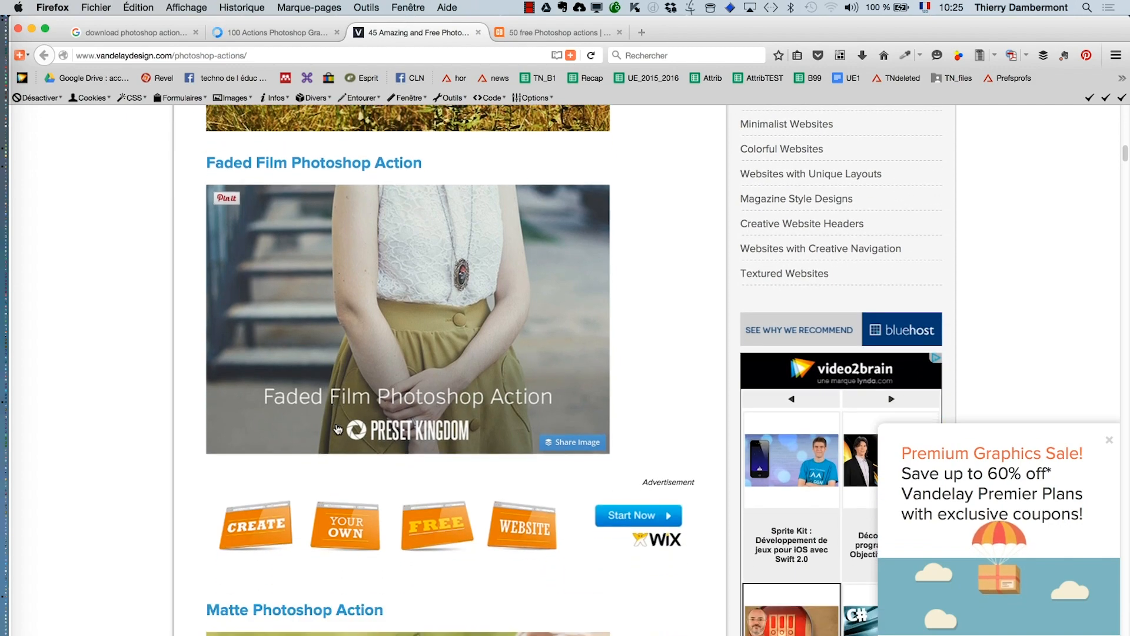
- Browse the Vandelay article's matte, HDR, Vintage Matte, Retro Cross and Bold Black & White action previews
scroll(336, 430, "down", 8)
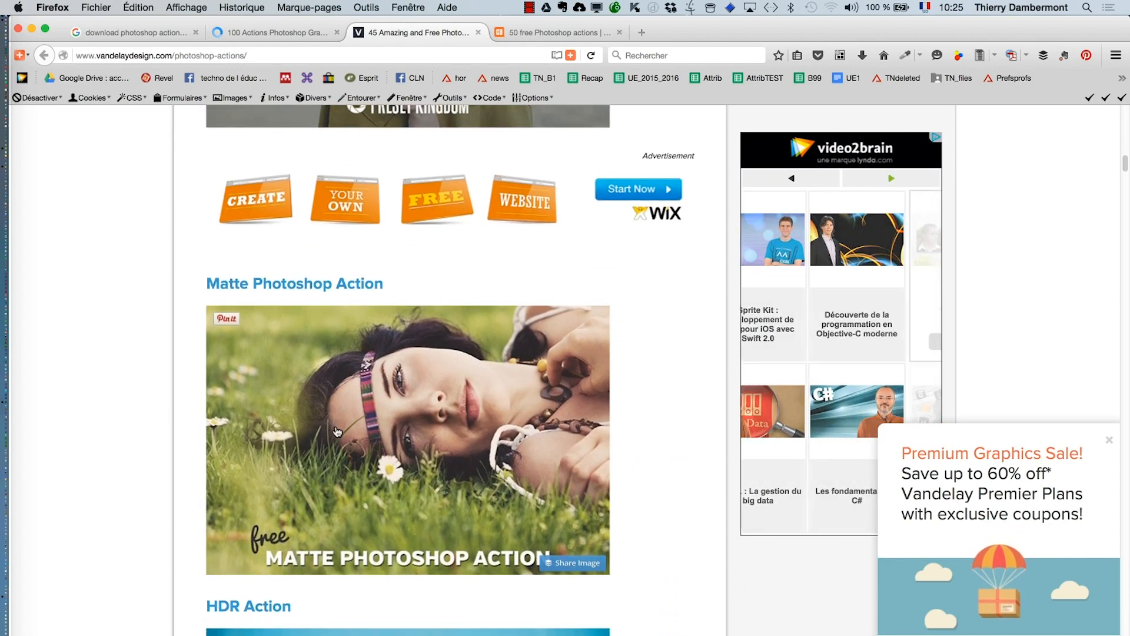
scroll(334, 434, "down", 4)
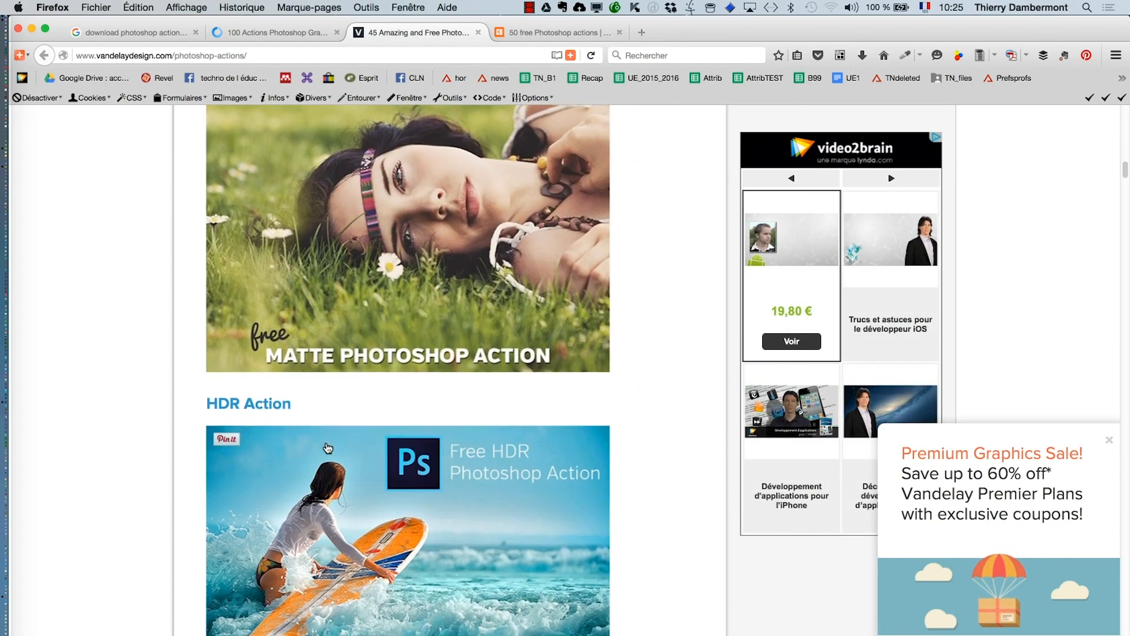
scroll(381, 487, "down", 8)
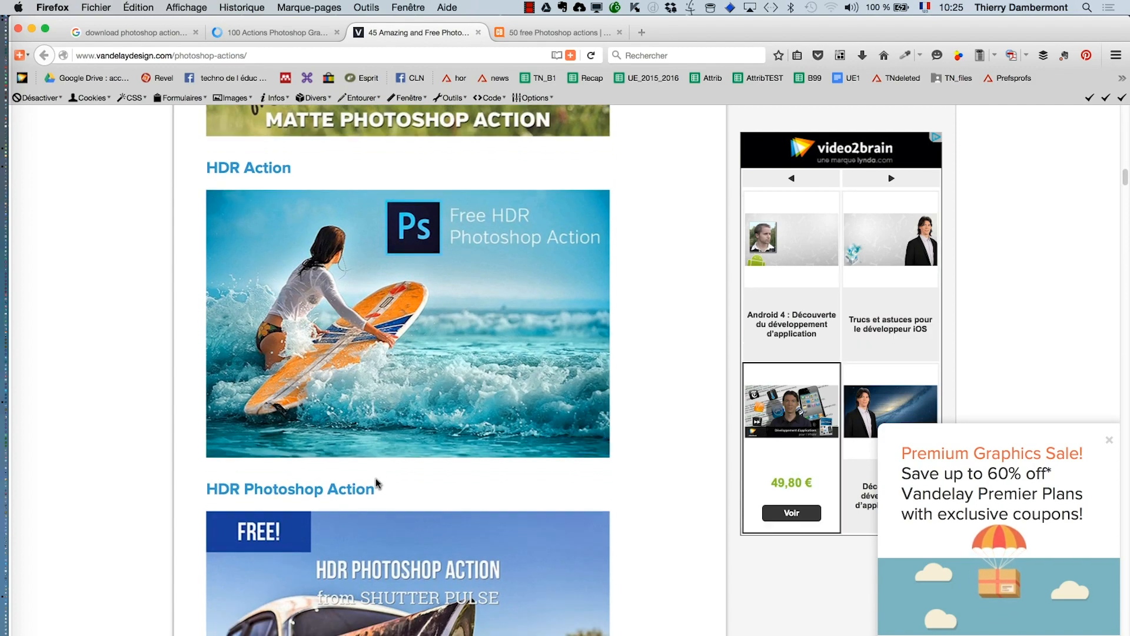
scroll(377, 484, "down", 6)
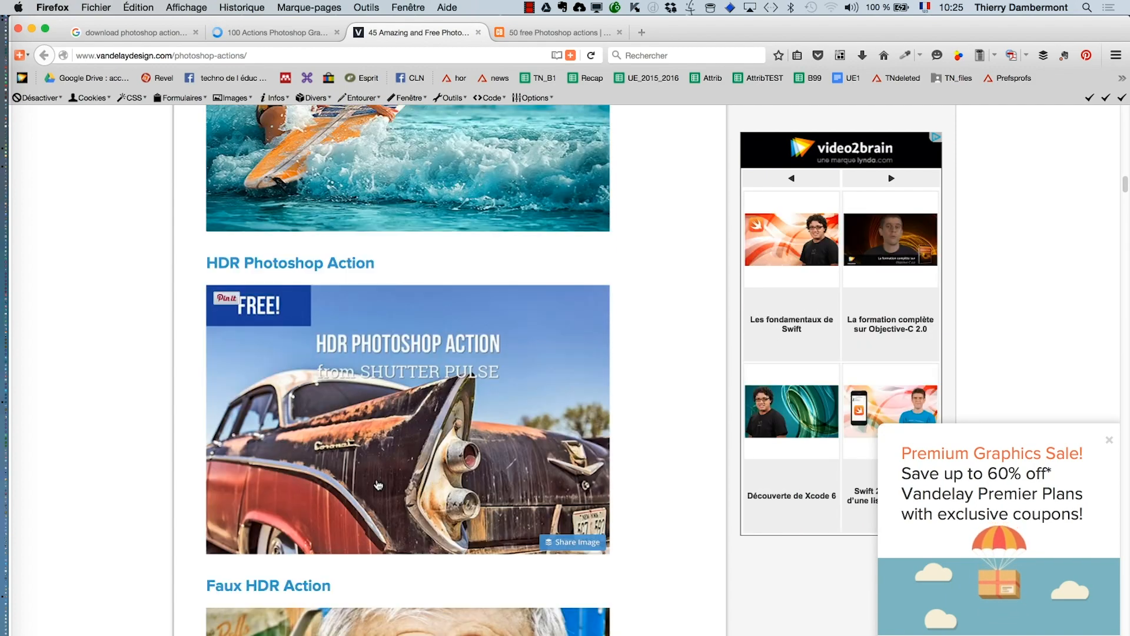
scroll(375, 486, "down", 9)
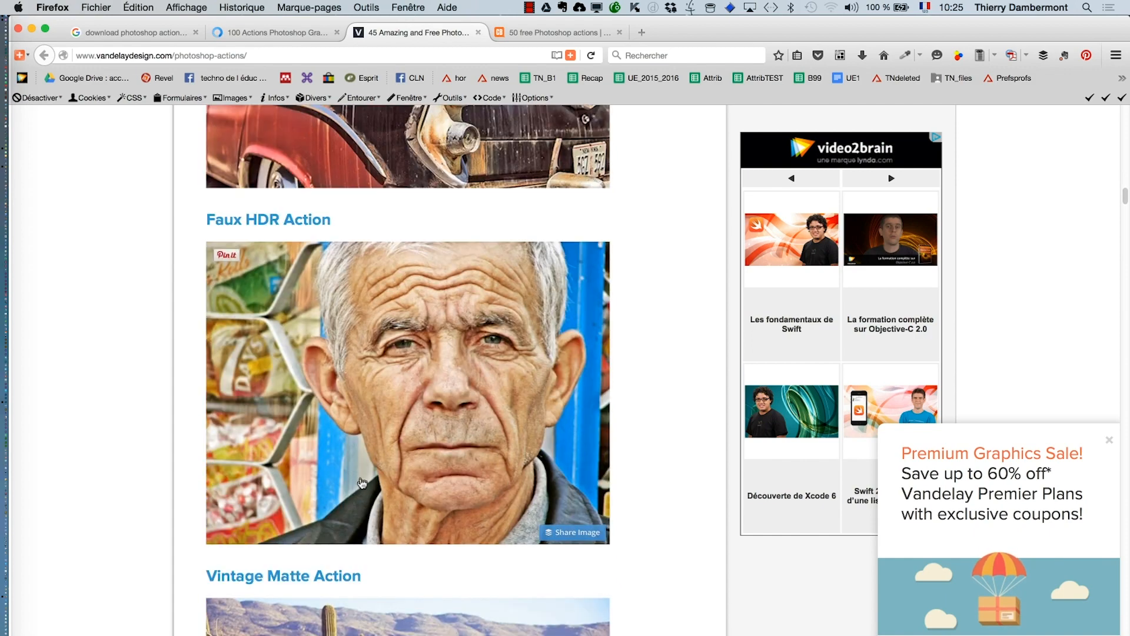
scroll(362, 486, "down", 7)
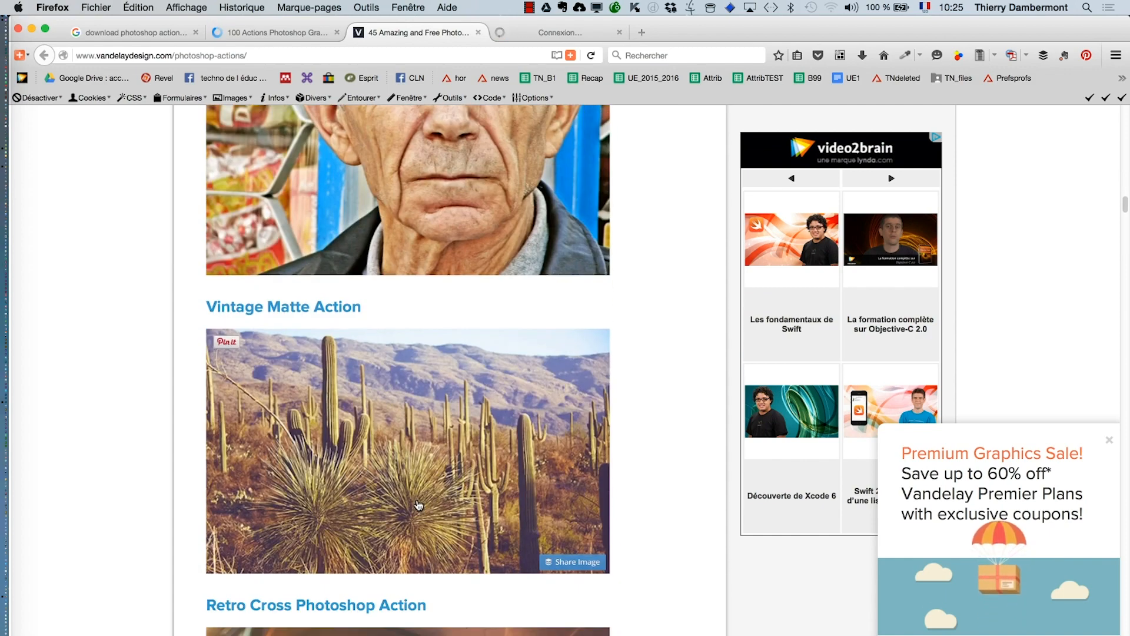
scroll(418, 505, "down", 10)
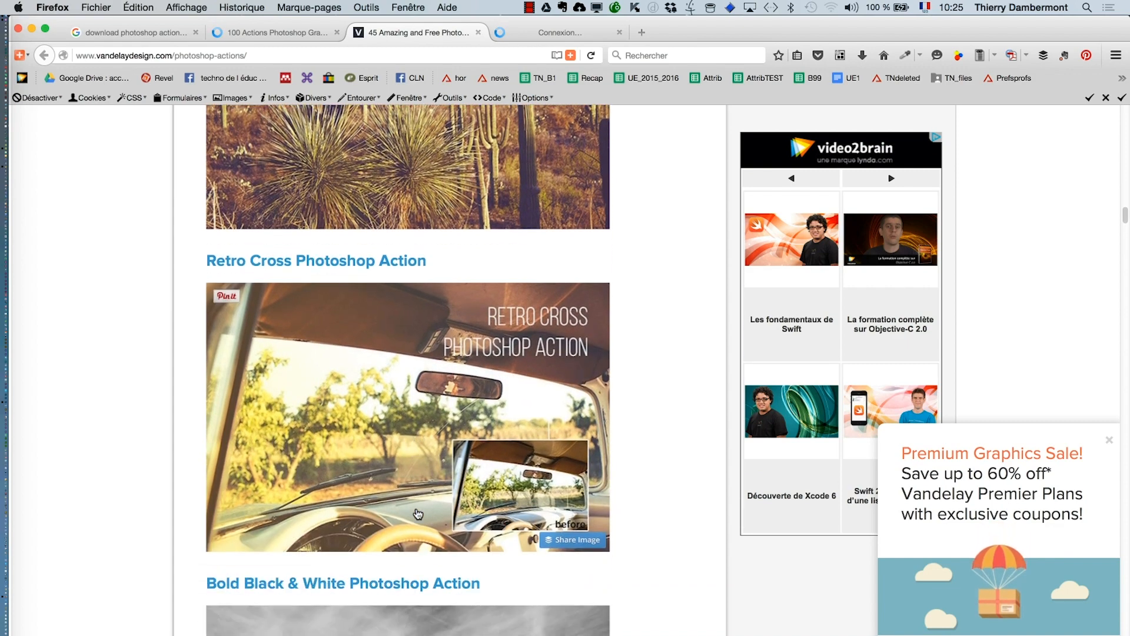
scroll(417, 512, "down", 8)
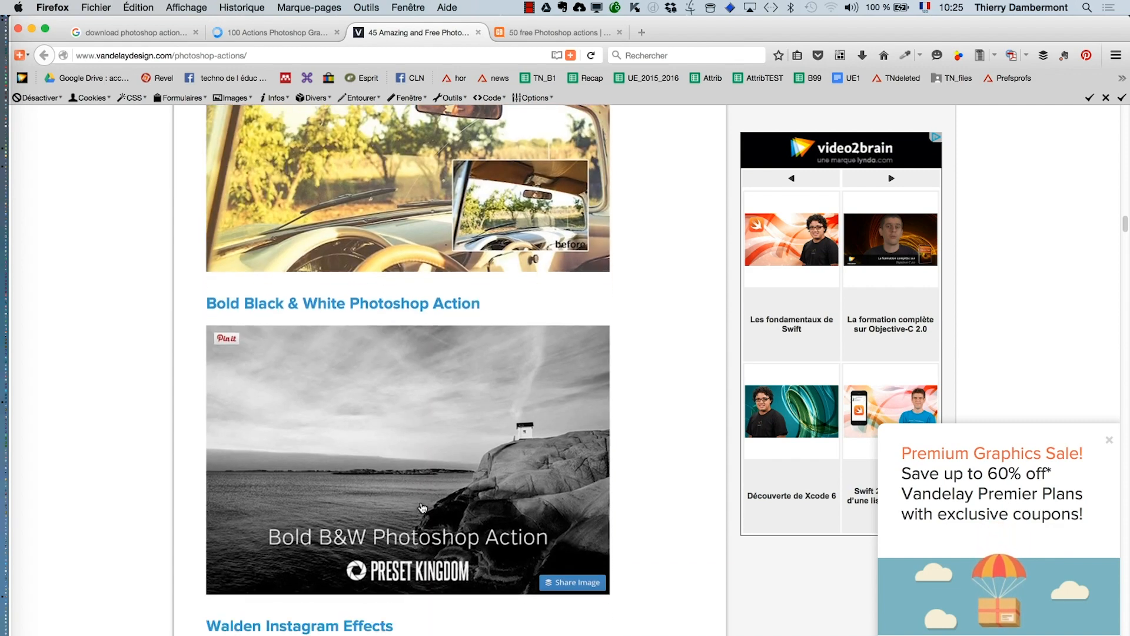
- Look through the Vandelay previews from Vintage Pro, Sunset and Sunlight Actions down to Blue Evening
scroll(422, 507, "down", 6)
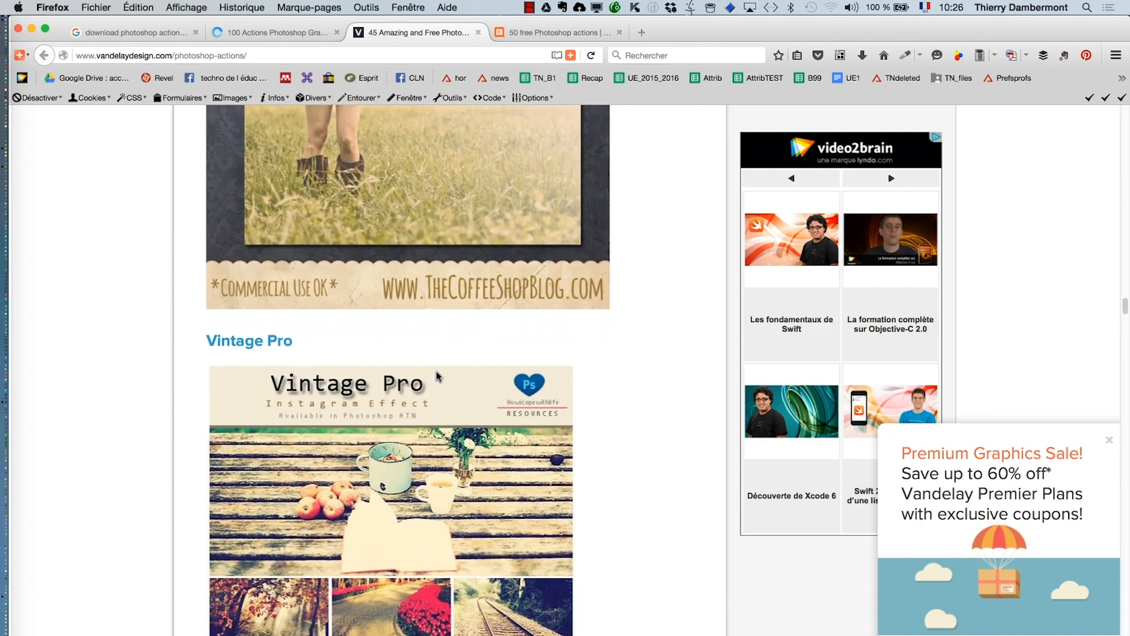
scroll(436, 374, "down", 5)
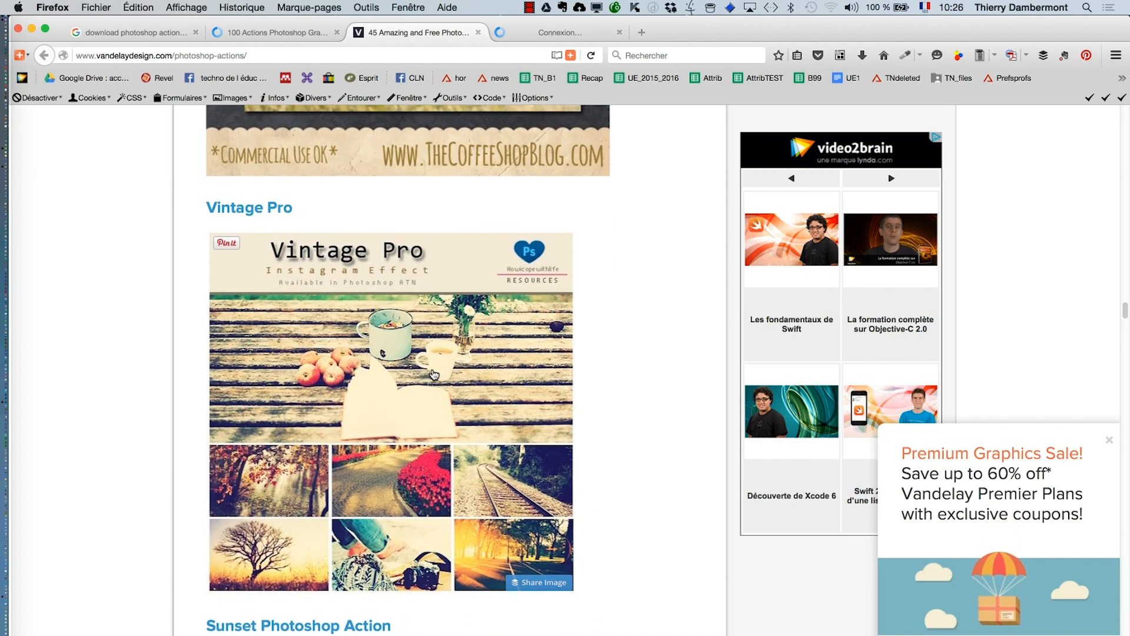
scroll(432, 395, "down", 6)
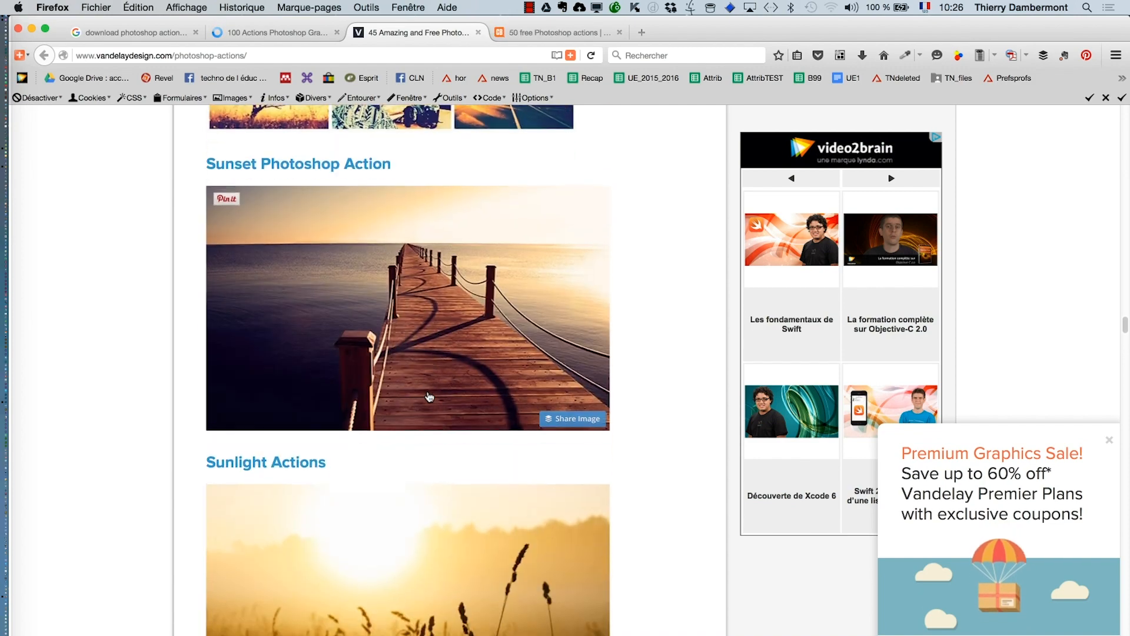
scroll(430, 397, "down", 3)
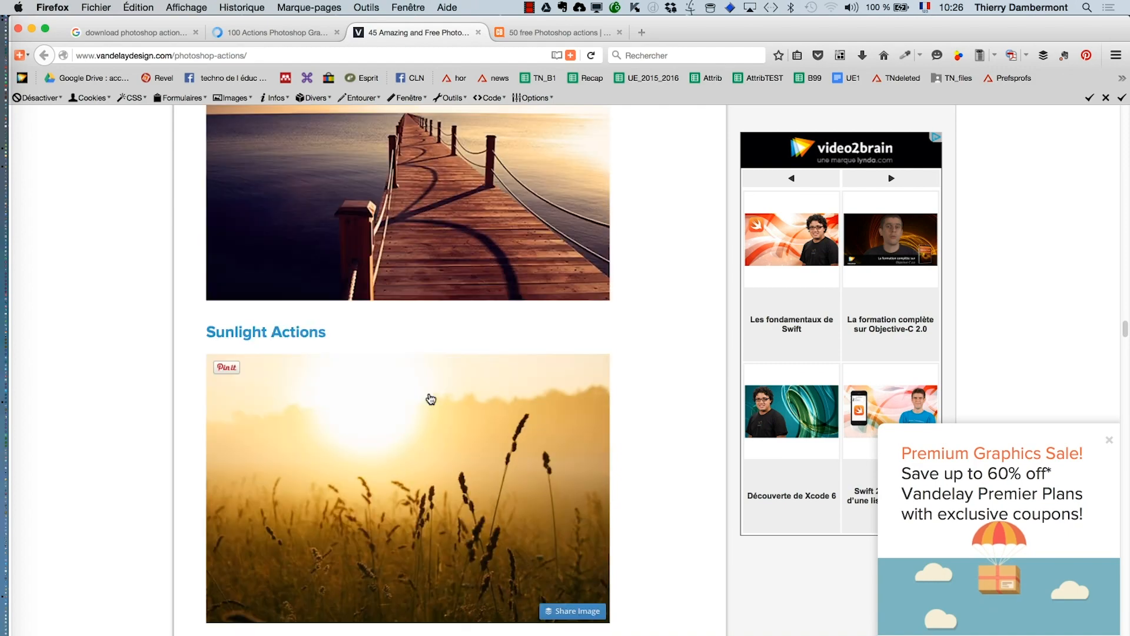
scroll(431, 403, "down", 7)
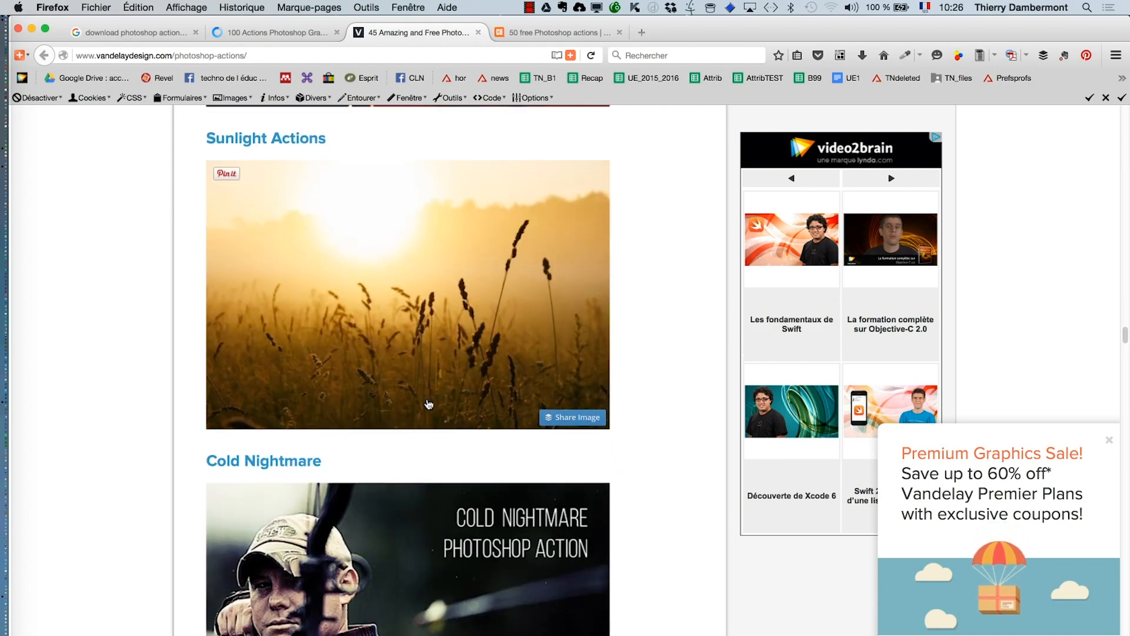
scroll(427, 402, "down", 6)
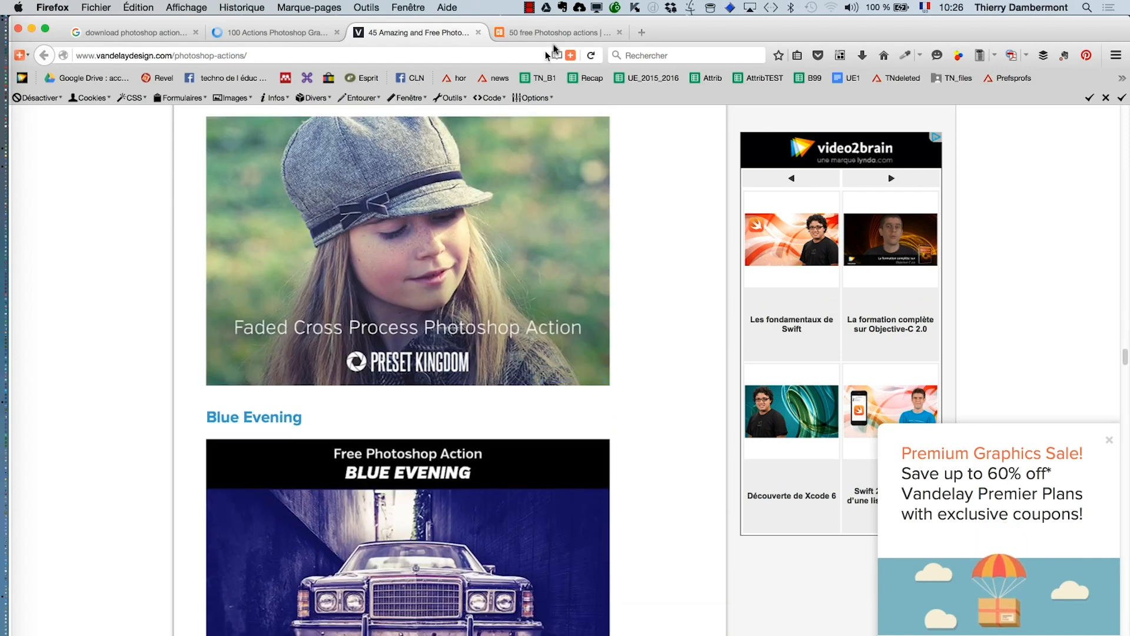
- Examine the introduction and the InfraRed Photography and Teeth Whitening entries in Creative Bloq's 50 free Photoshop actions article
key("ctrl+Tab")
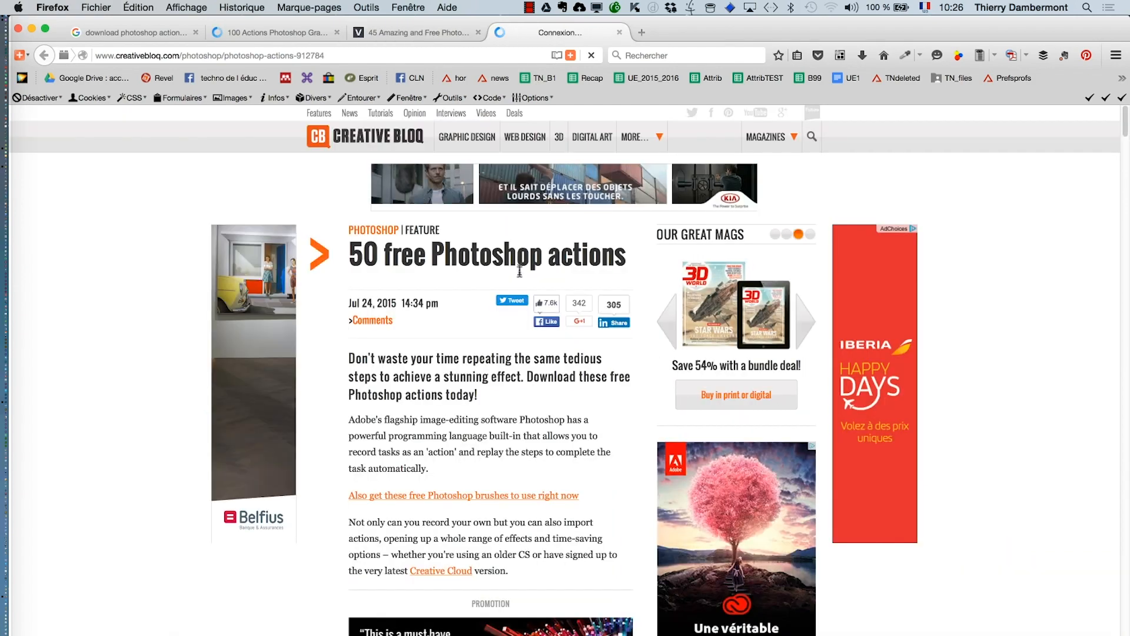
scroll(521, 276, "down", 1)
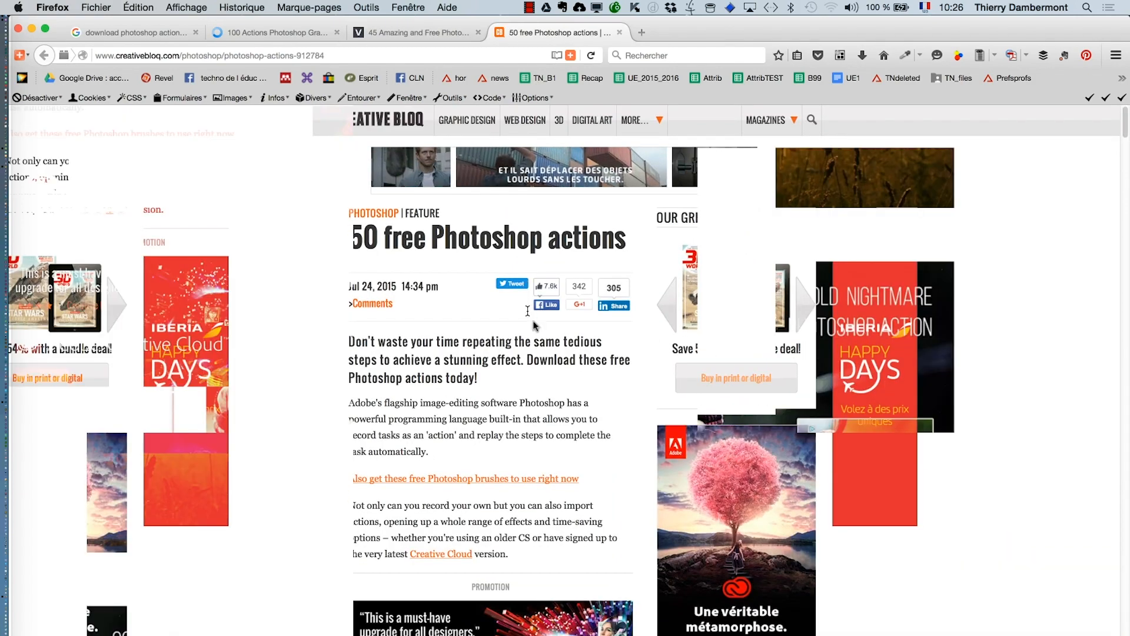
scroll(534, 325, "down", 4)
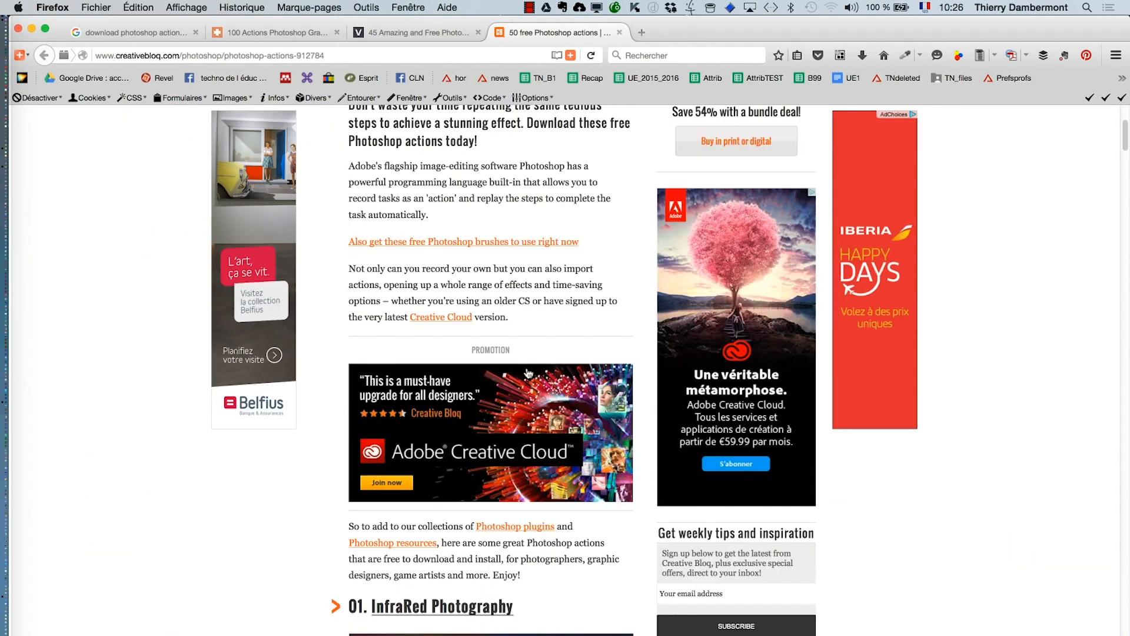
scroll(530, 395, "down", 5)
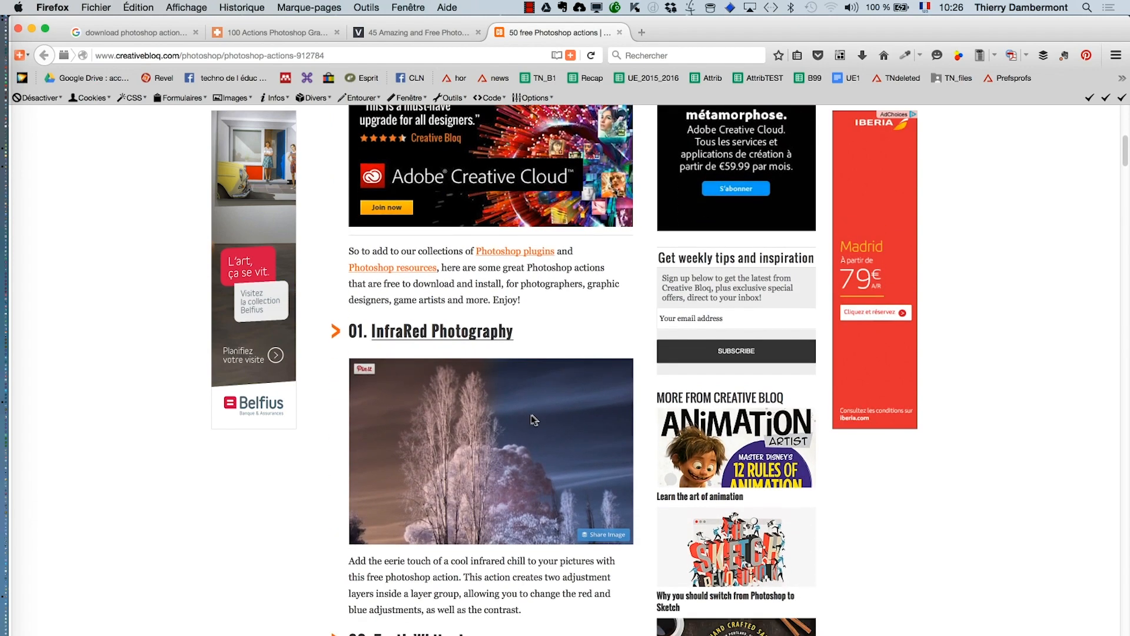
scroll(532, 419, "down", 3)
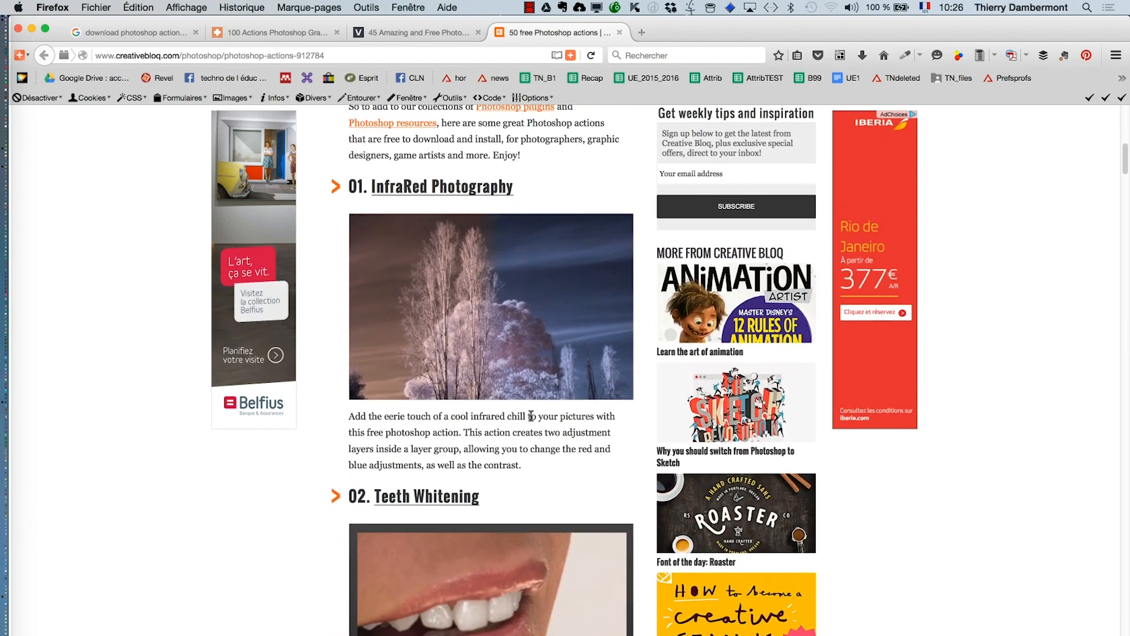
scroll(531, 416, "down", 3)
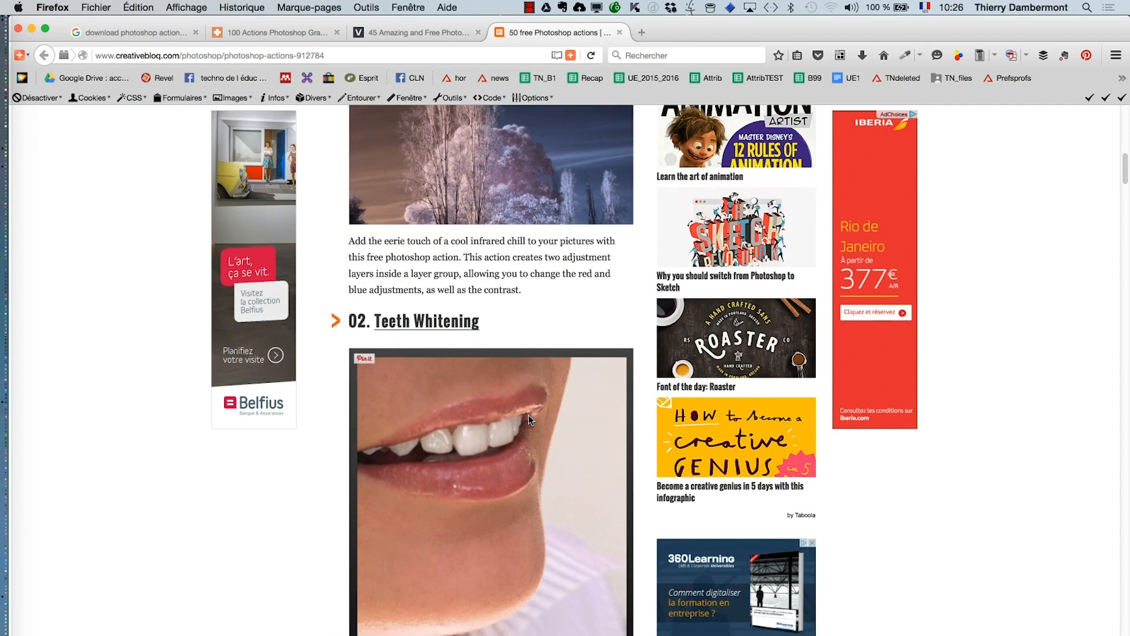
scroll(528, 419, "down", 1)
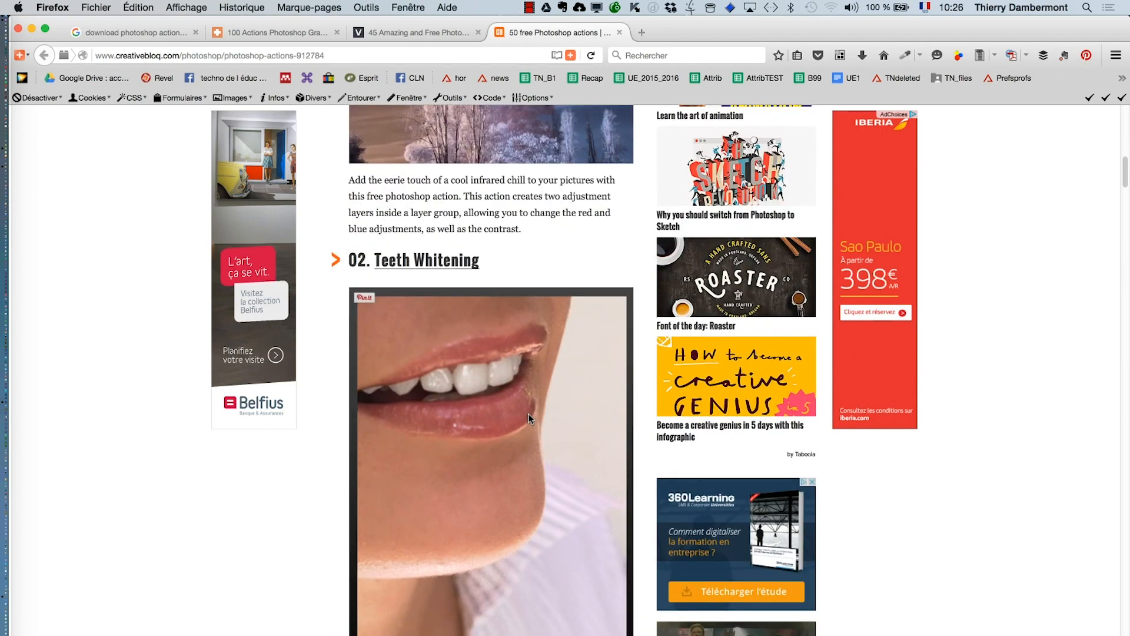
scroll(532, 422, "down", 3)
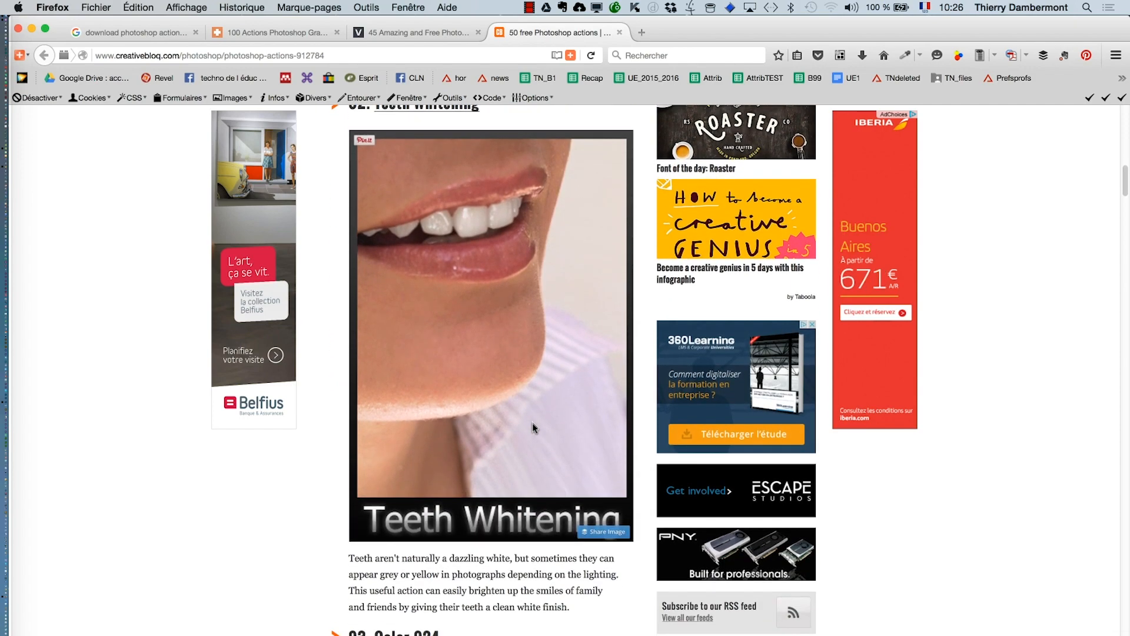
- Examine Creative Bloq entries 03 to 09, including Hazy Afternoon, Night to Twilight and 3D Map, and shift the browser window to uncover the desktop
scroll(532, 422, "down", 9)
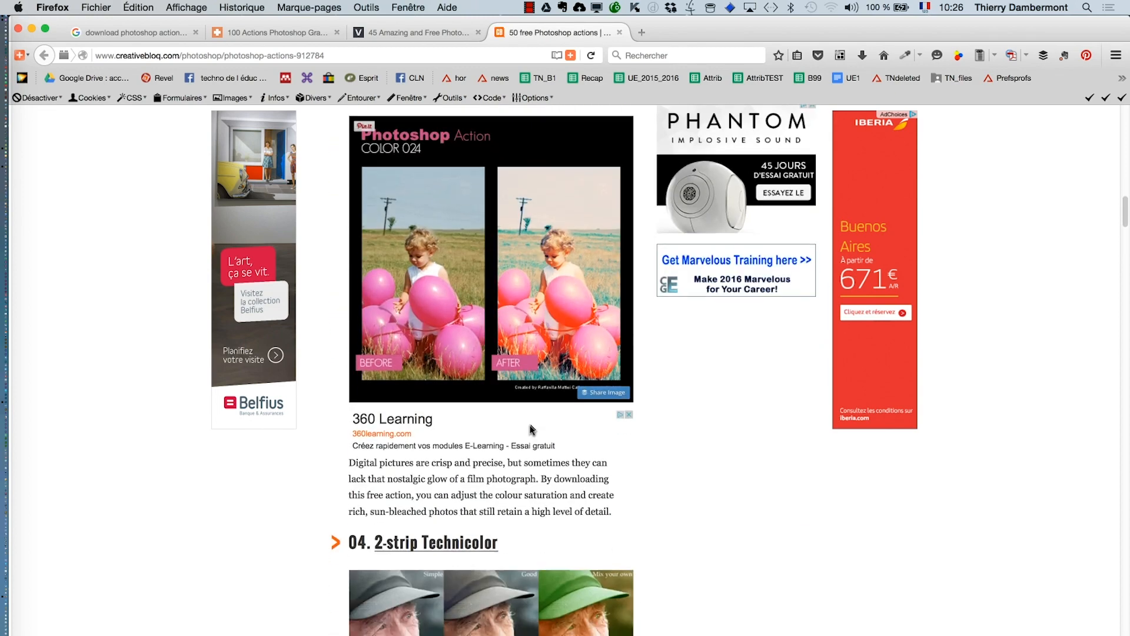
scroll(531, 429, "down", 8)
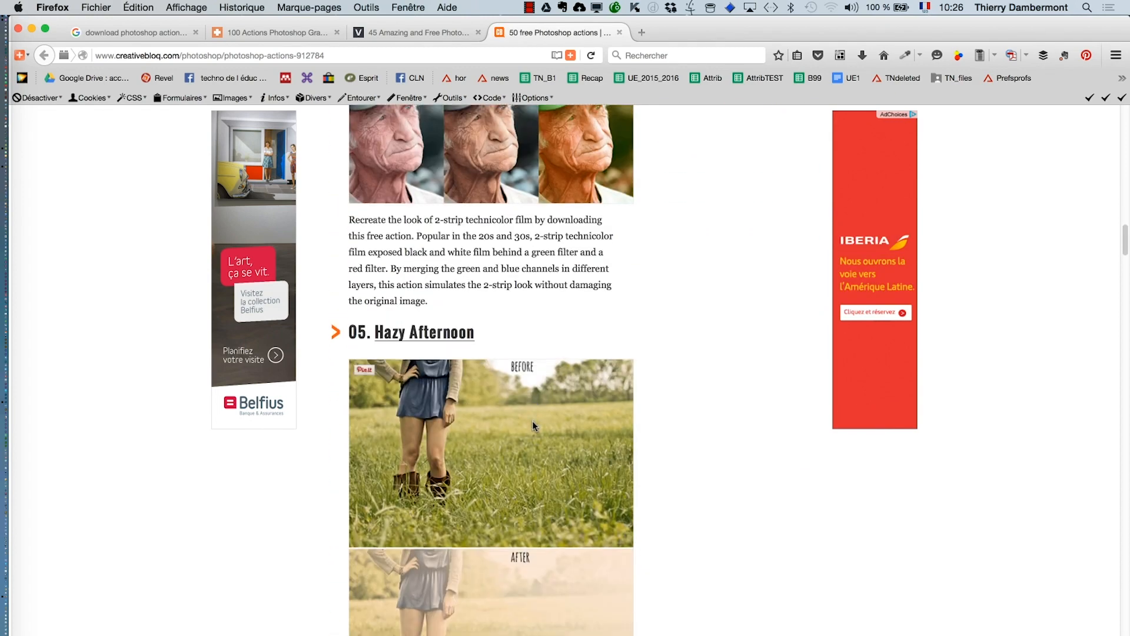
scroll(532, 420, "down", 8)
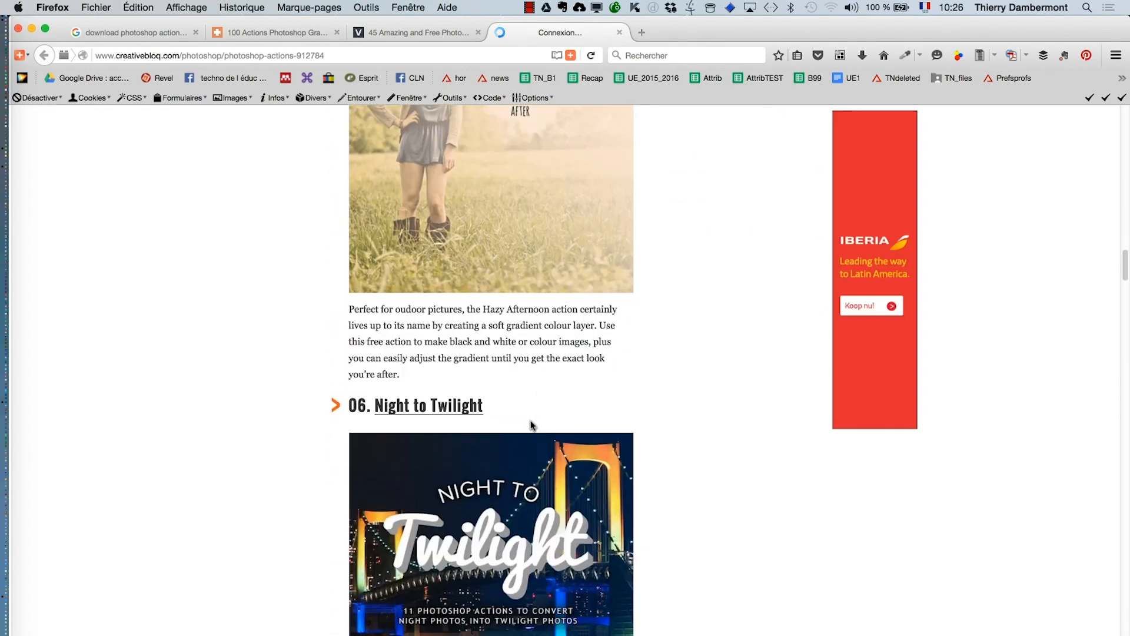
scroll(531, 425, "down", 16)
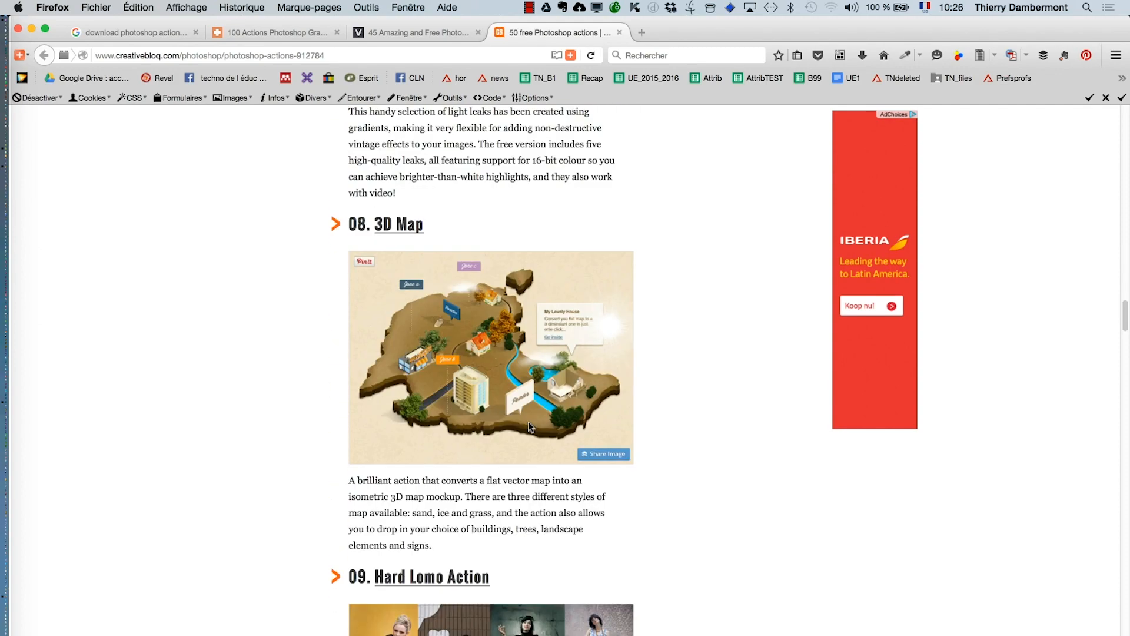
scroll(527, 421, "down", 2)
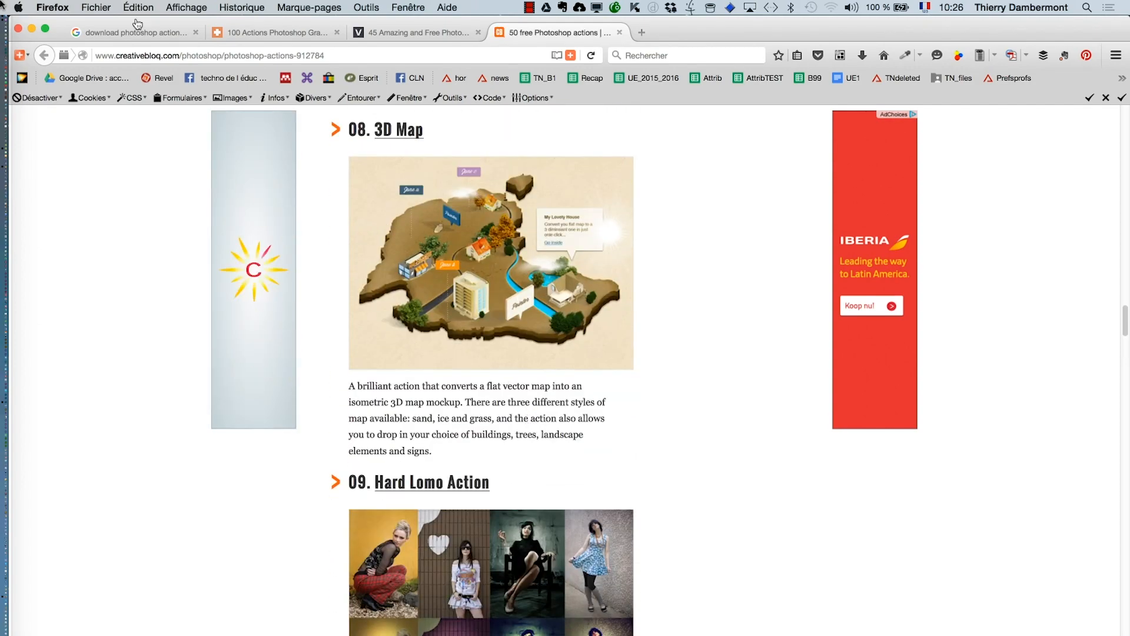
double_click(105, 22)
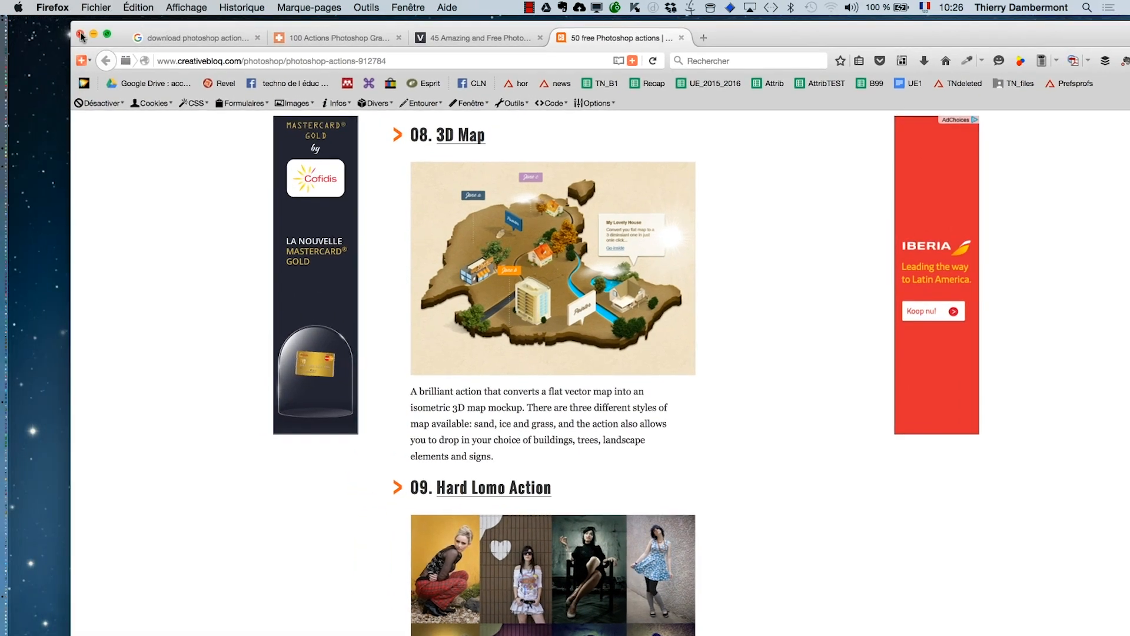
- Minimize the browser window, switch to Photoshop CC and shorten the floating Actions panel
key("super+m")
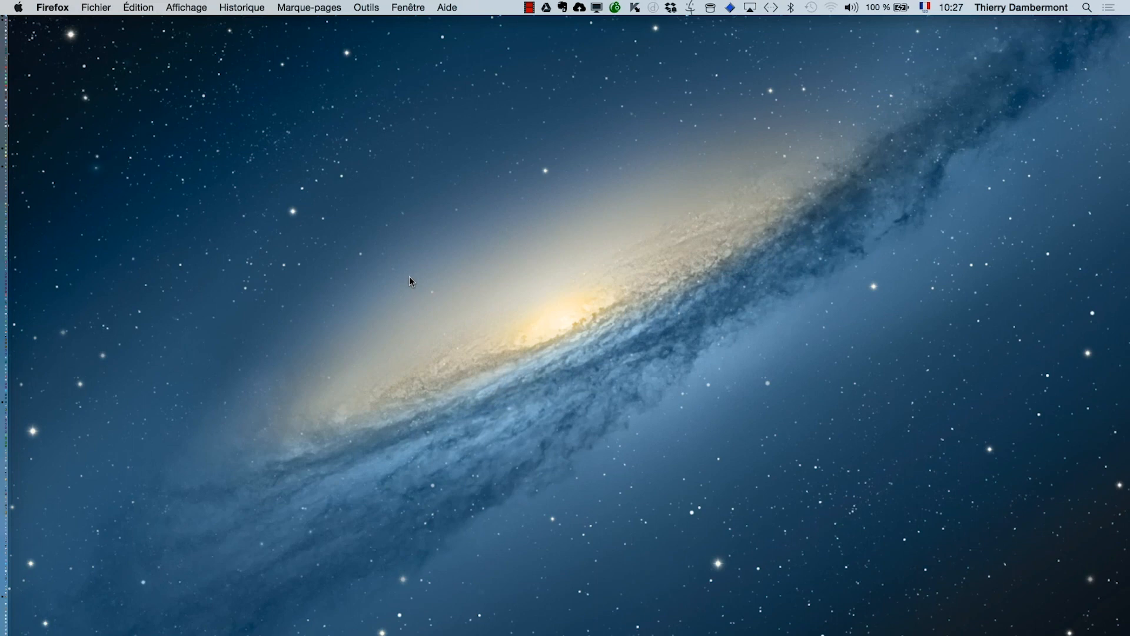
mouse_move(12, 525)
key("super+Tab")
key("super+Tab")
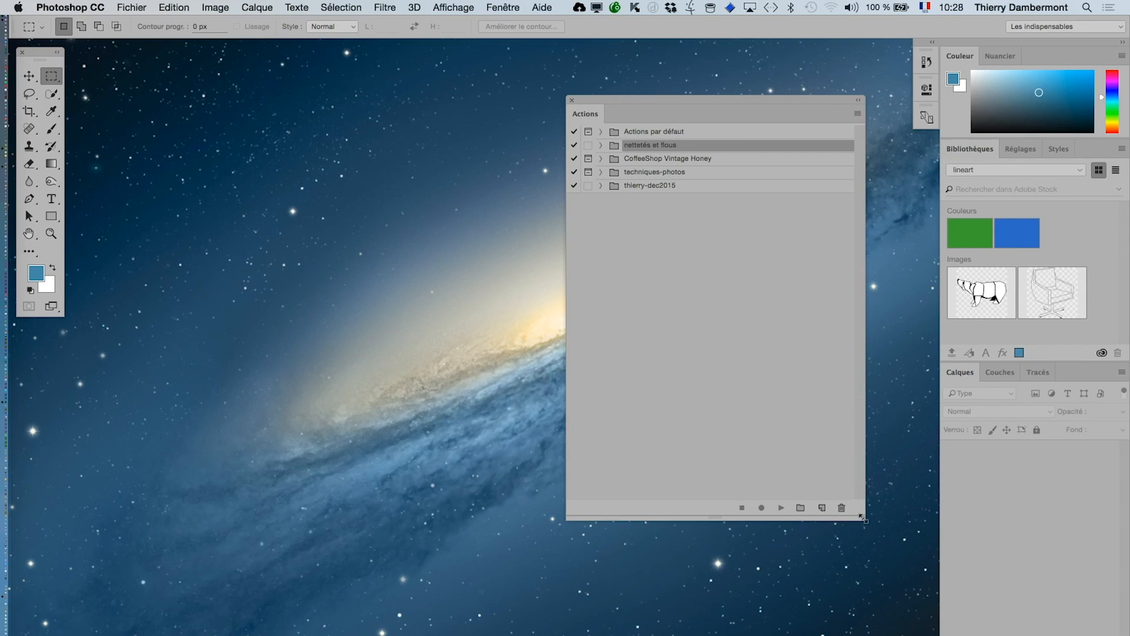
left_click_drag(862, 518, 845, 327)
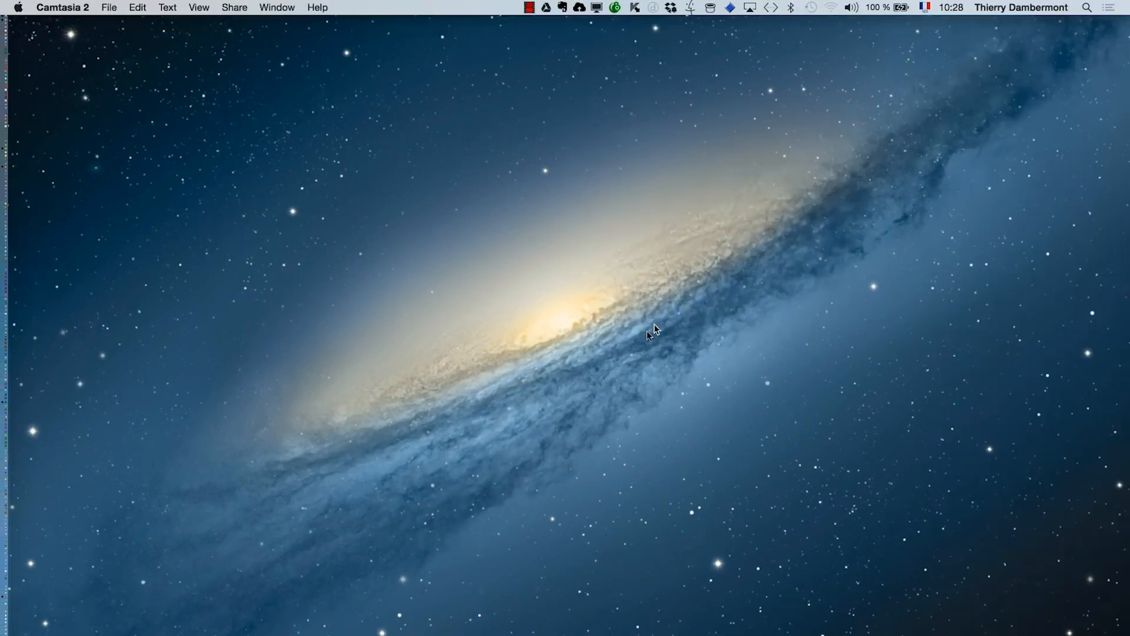
key("super+Tab")
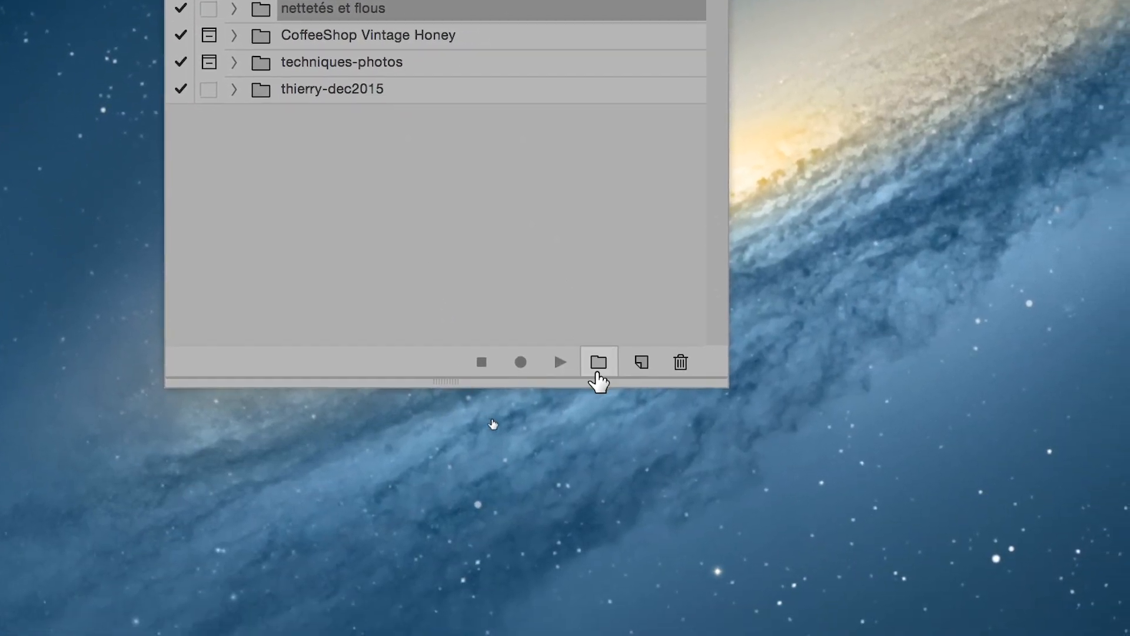
- Create a new action set named with the owner's first name followed by "-janv2016"
left_click(599, 362)
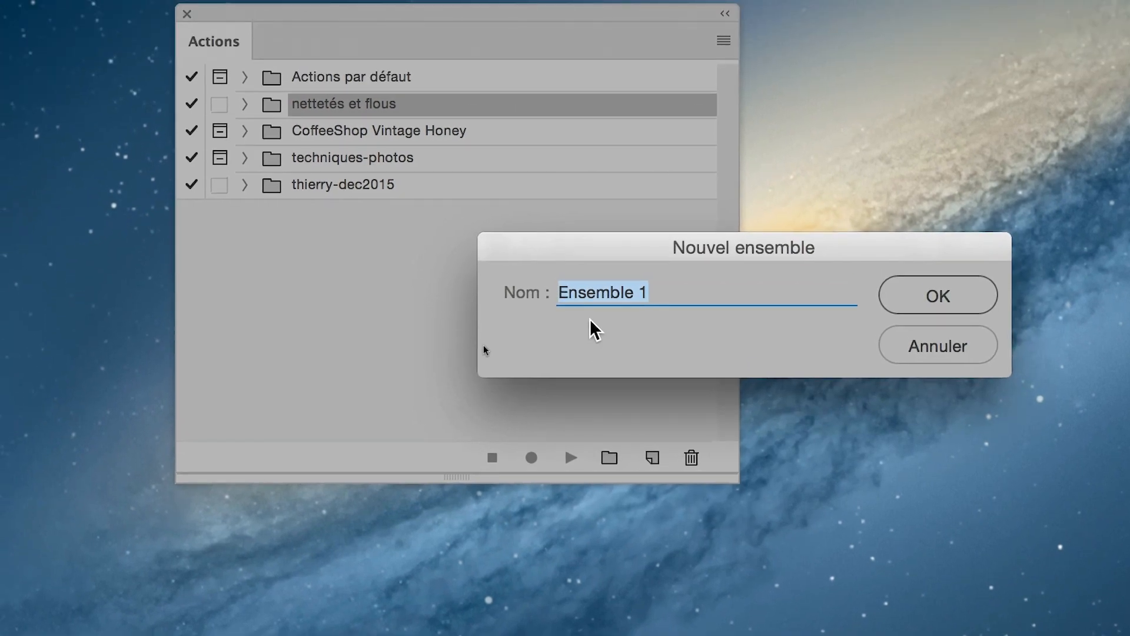
type("Thierry")
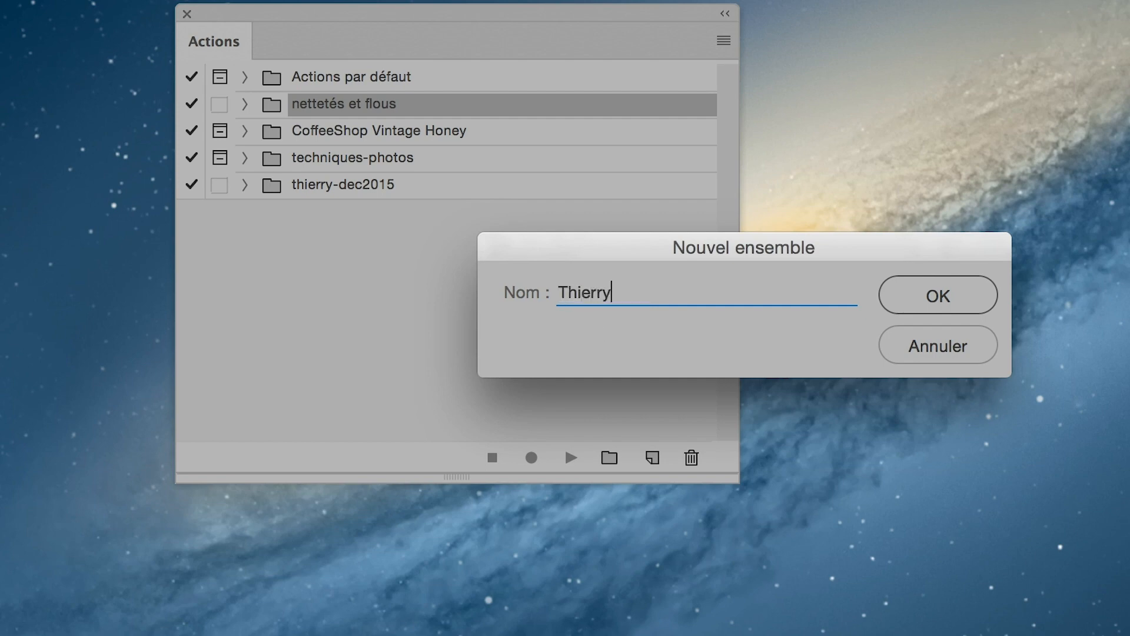
type("-janv2016")
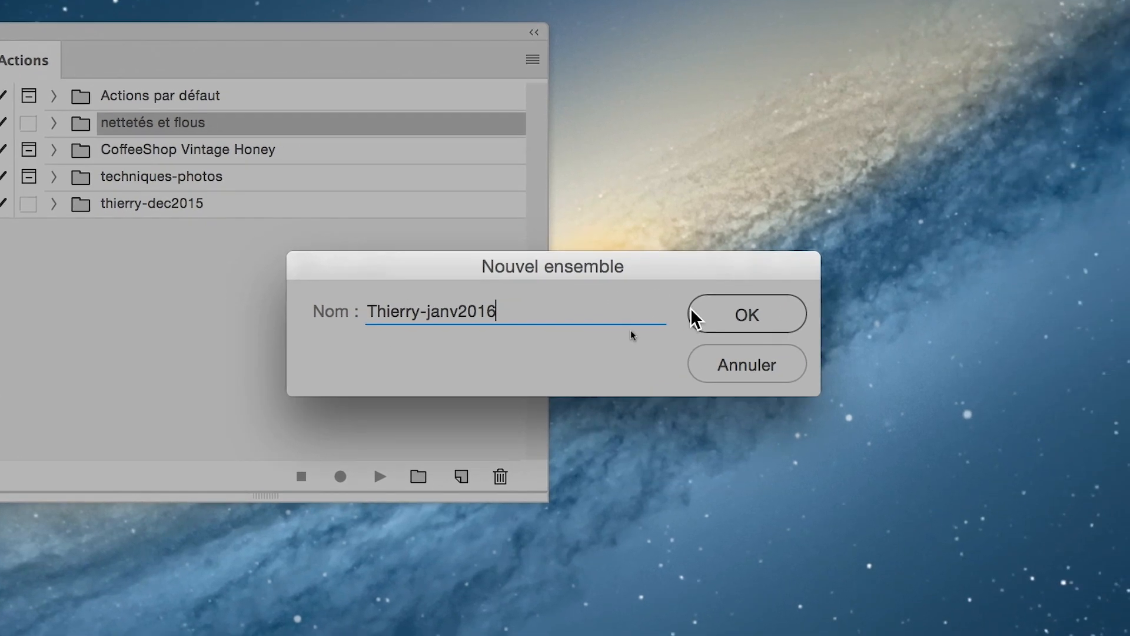
left_click(892, 298)
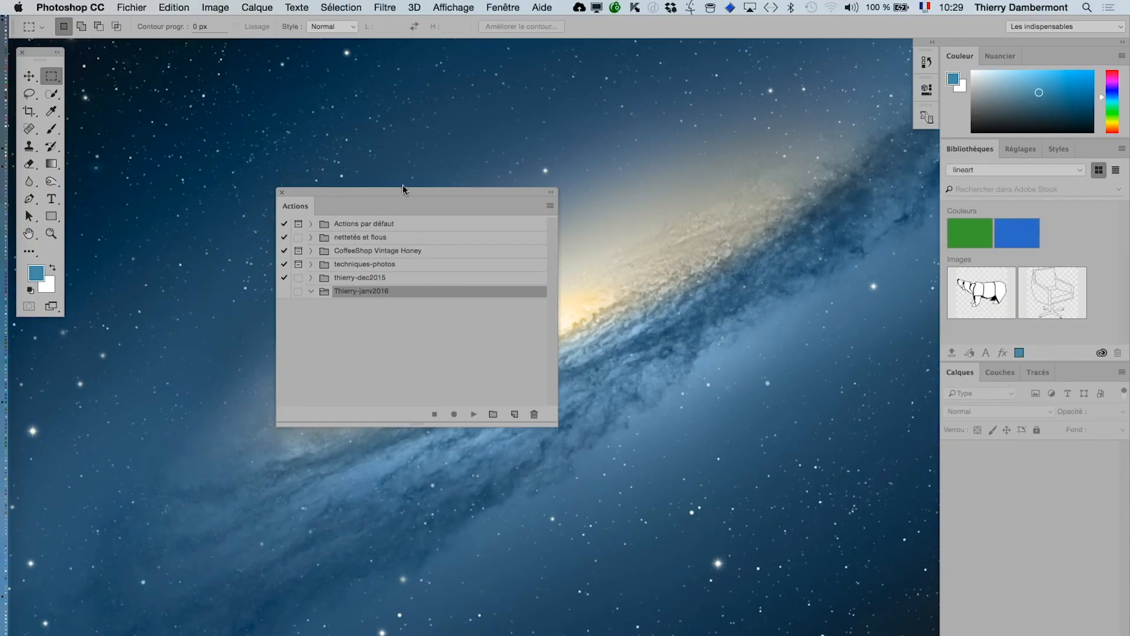
- Open brown-and-white-dog.jpg from the images-diverses folder of PS avancé jour 3 sur 3 en janv 2016 and display it in full-screen mode
left_click_drag(401, 192, 746, 155)
left_click(132, 7)
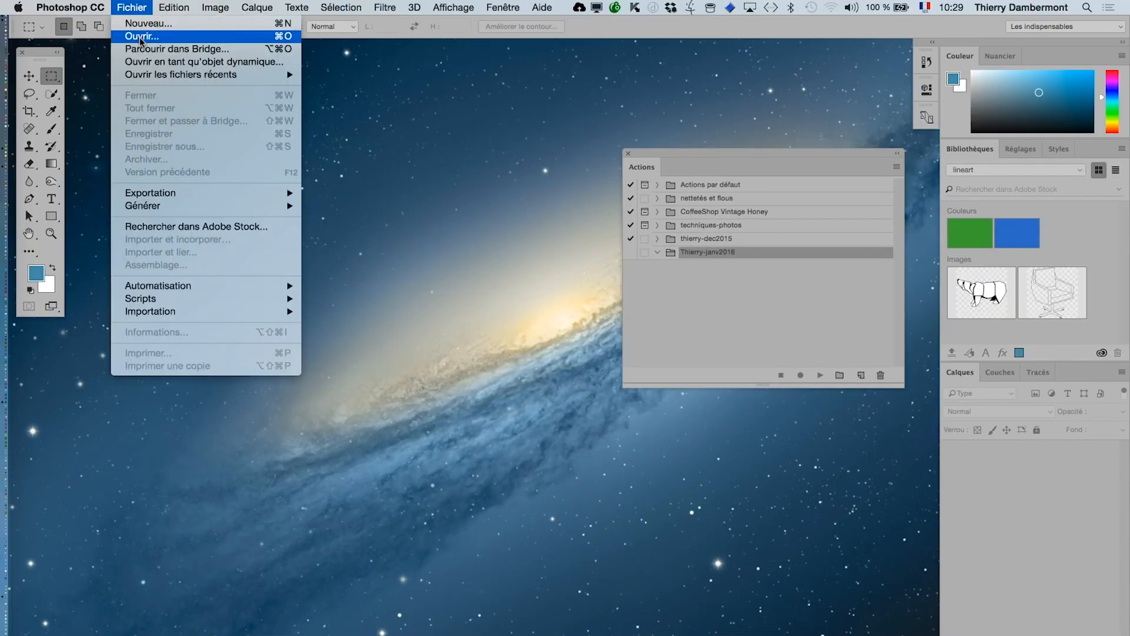
left_click(135, 35)
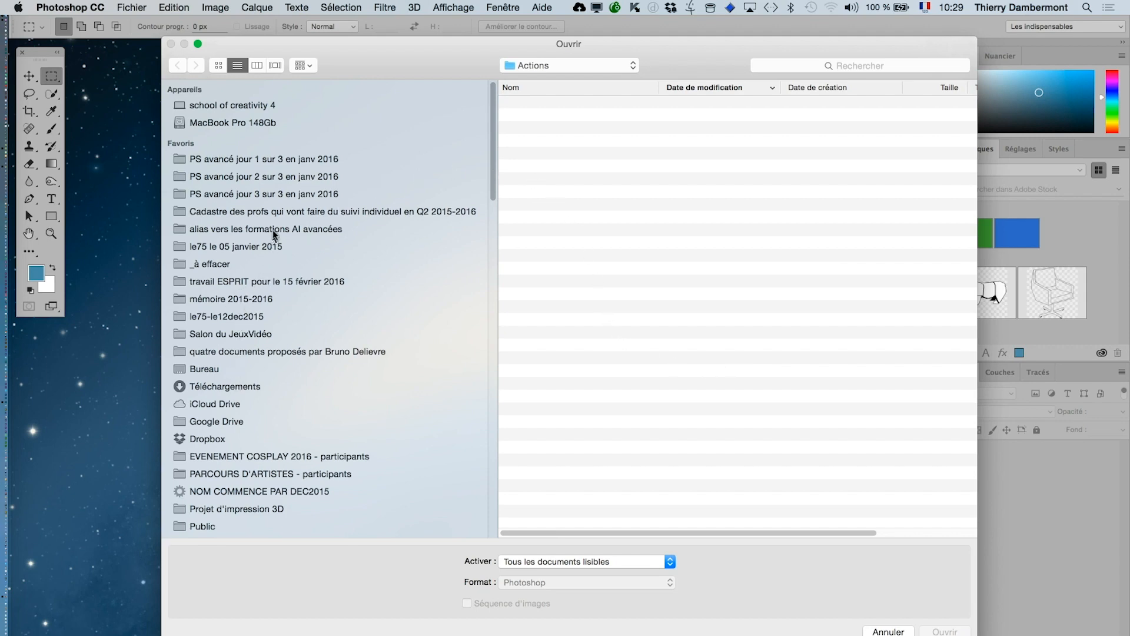
left_click(281, 194)
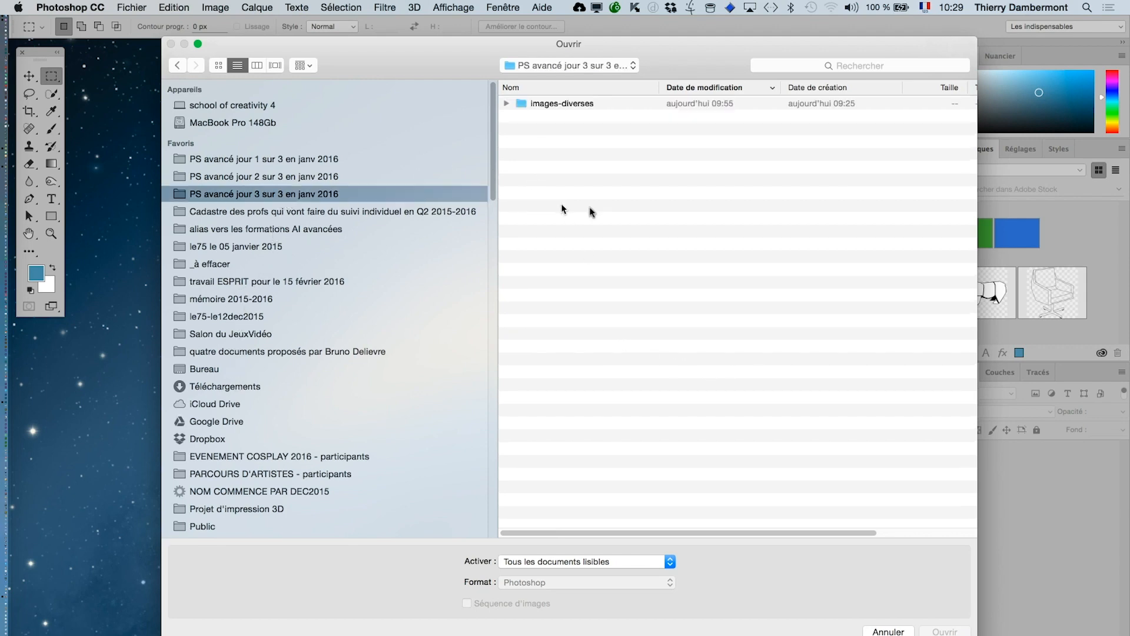
double_click(568, 103)
double_click(580, 142)
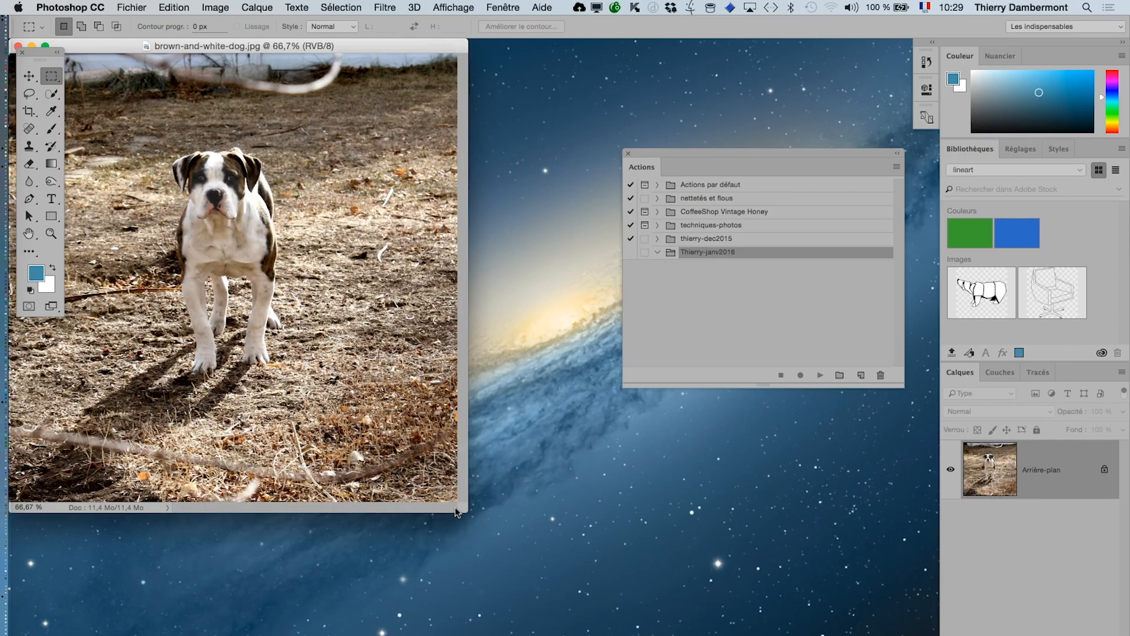
key("f")
left_click_drag(582, 505, 333, 431)
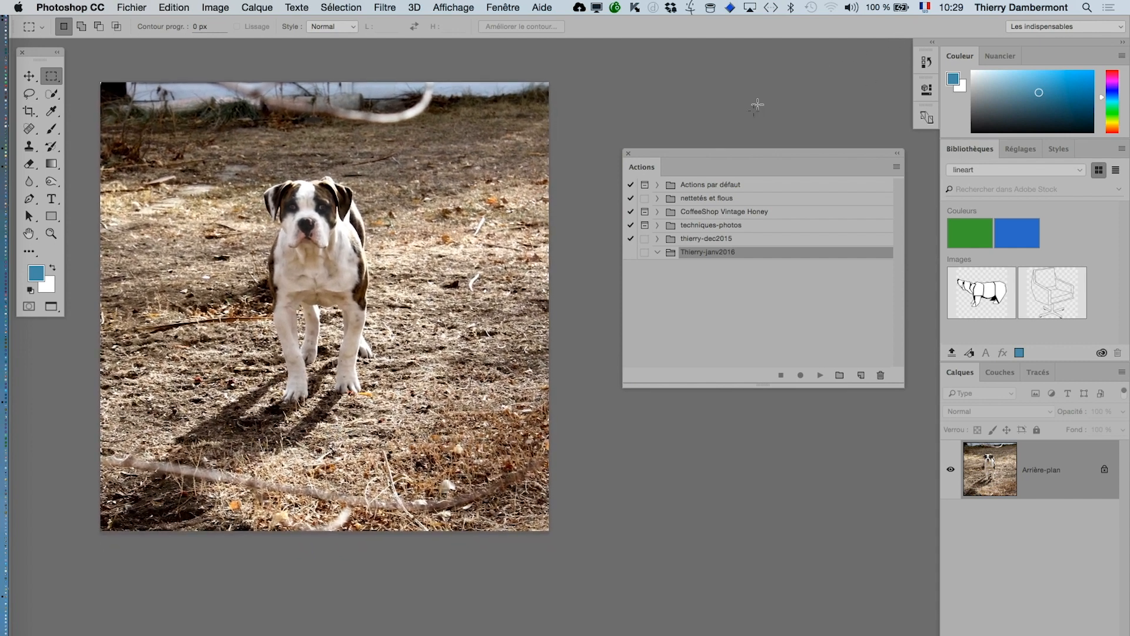
- Start recording a new action named "logo en bas à droite" in the janv2016 set, and position the Actions panel beside the picture
left_click_drag(728, 154, 692, 133)
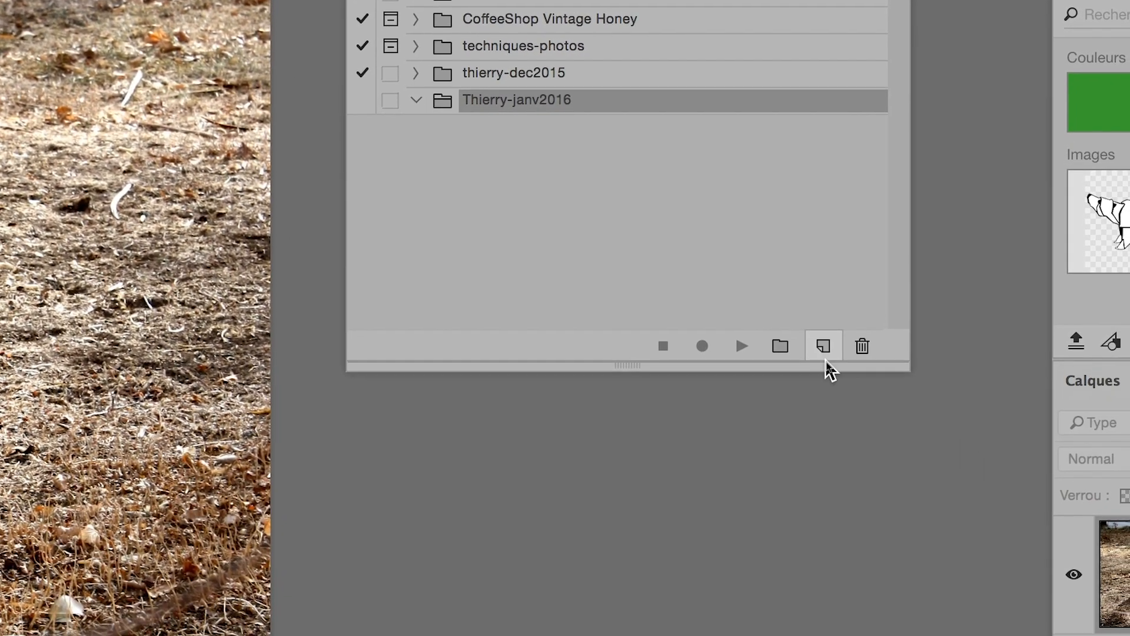
left_click(826, 358)
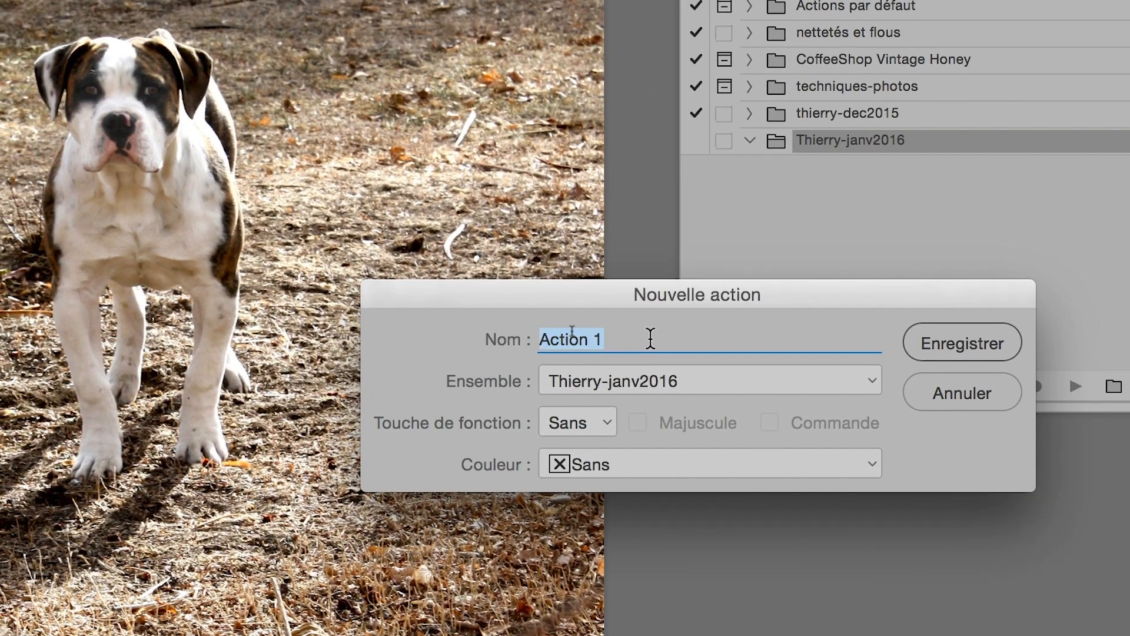
type("logo en bas à ")
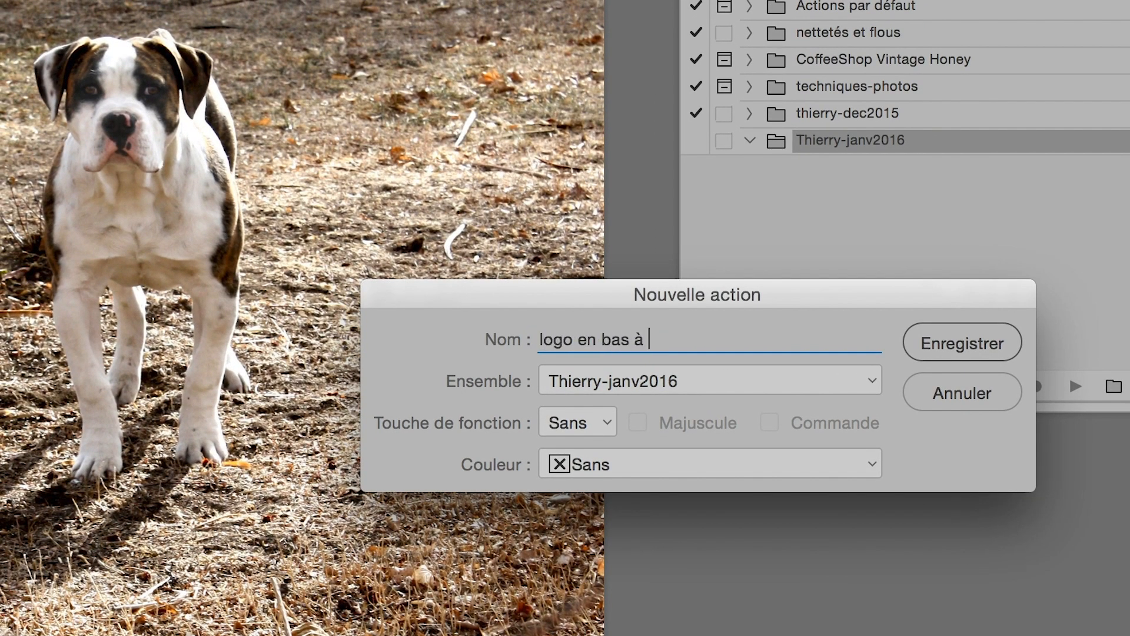
type("droite")
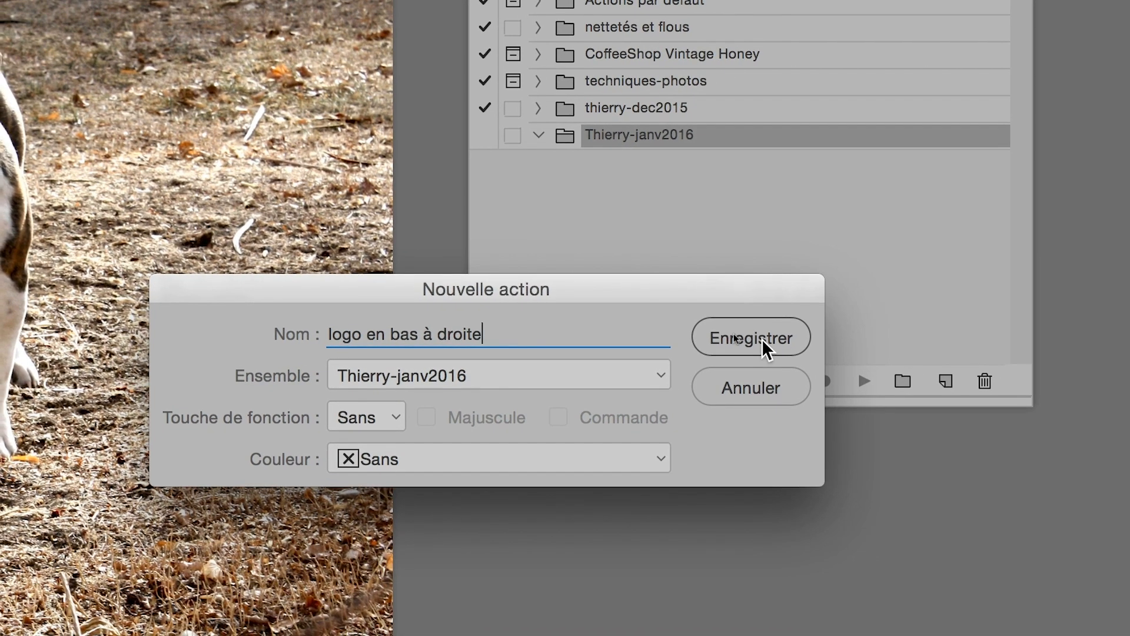
left_click(795, 347)
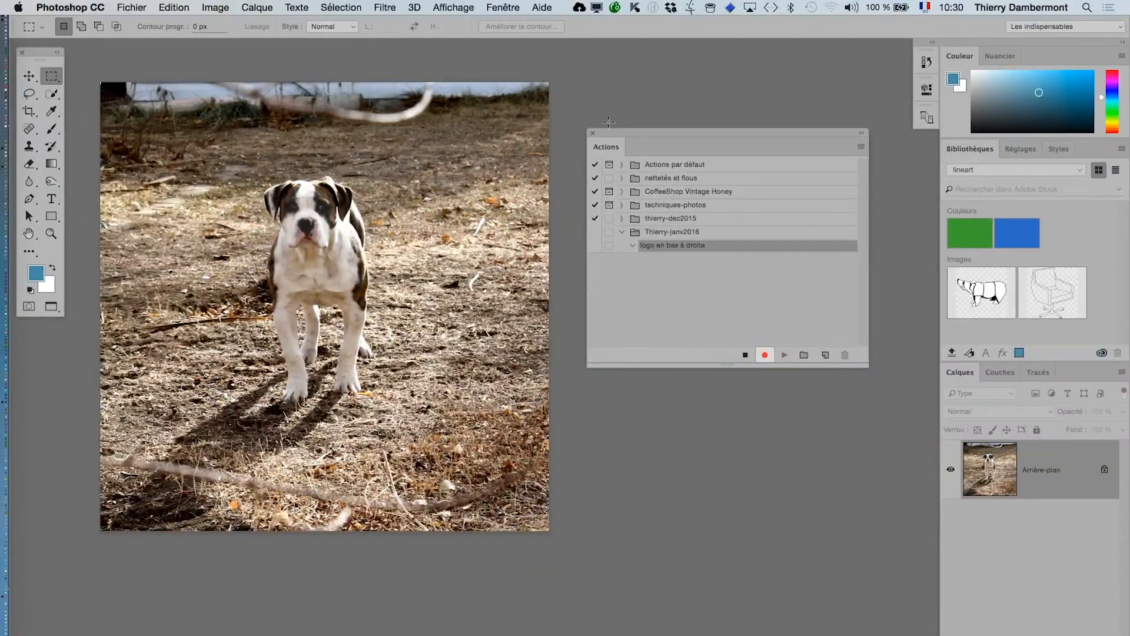
left_click_drag(626, 139, 676, 135)
left_click_drag(396, 207, 466, 223)
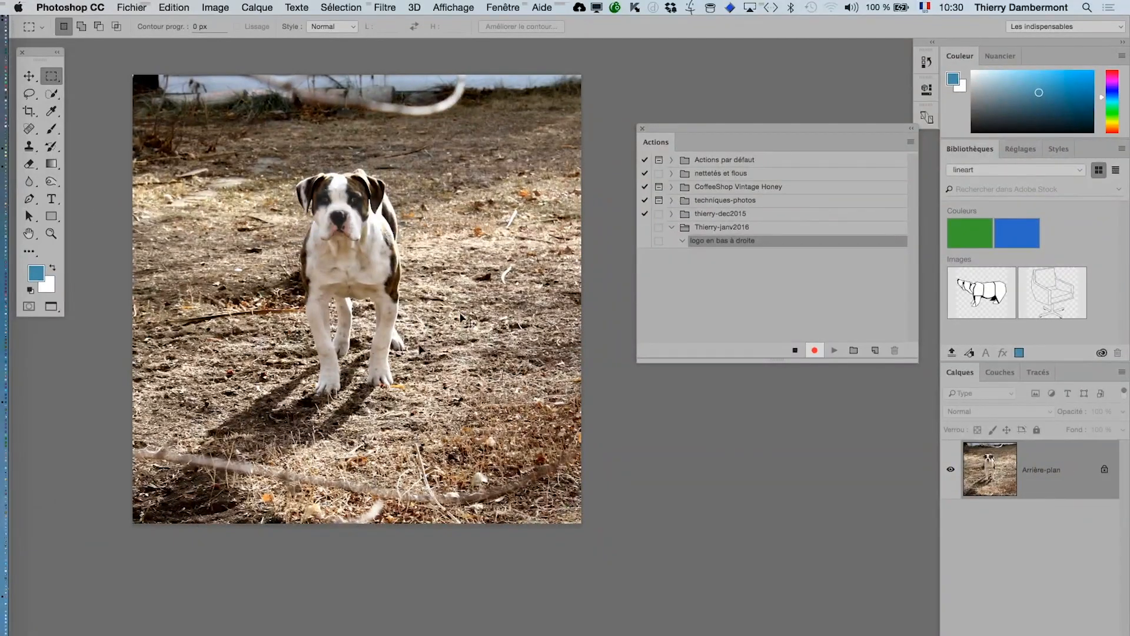
- Switch to Finder and open the PSD subfolder of images-diverses in PS avancé jour 3 sur 3 en janv 2016
key("super+Tab")
key("super+Tab")
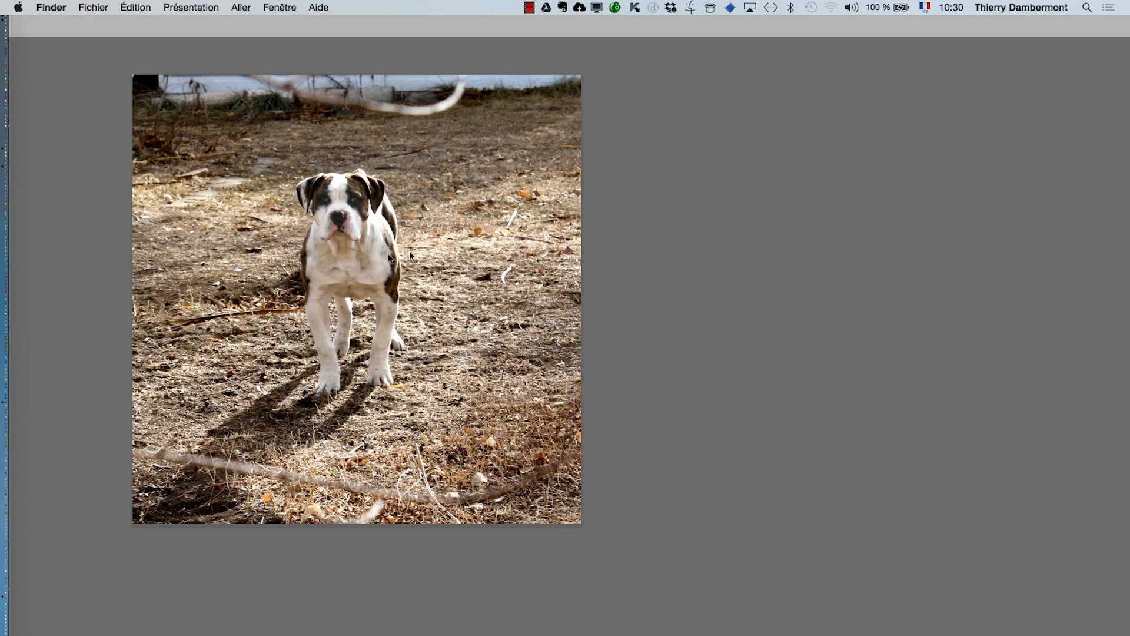
left_click(104, 10)
left_click(103, 24)
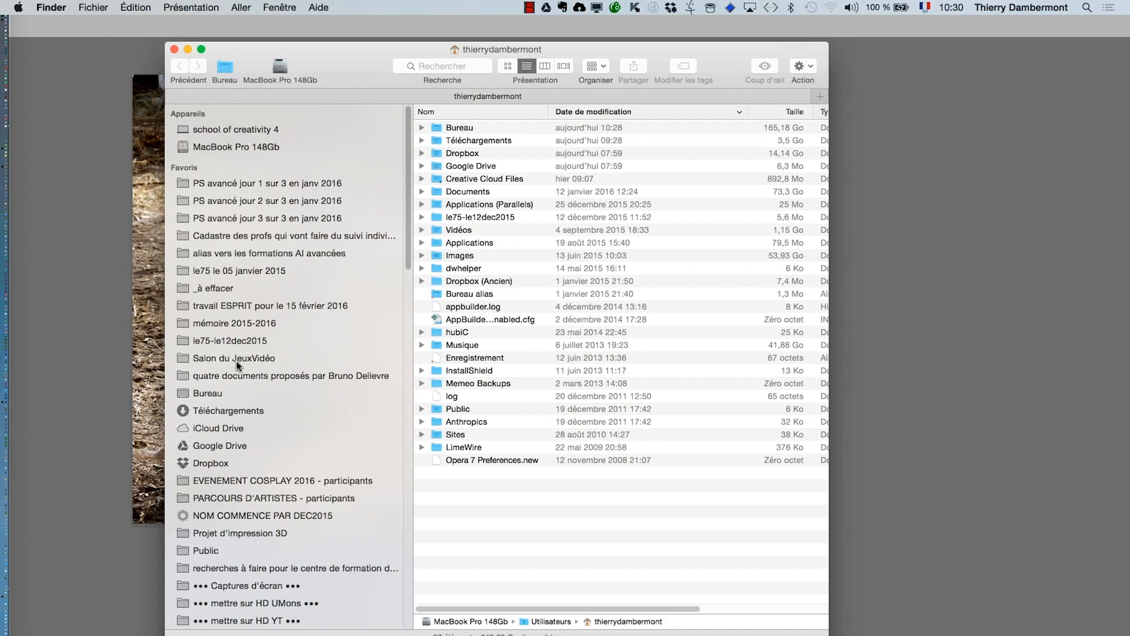
left_click(289, 218)
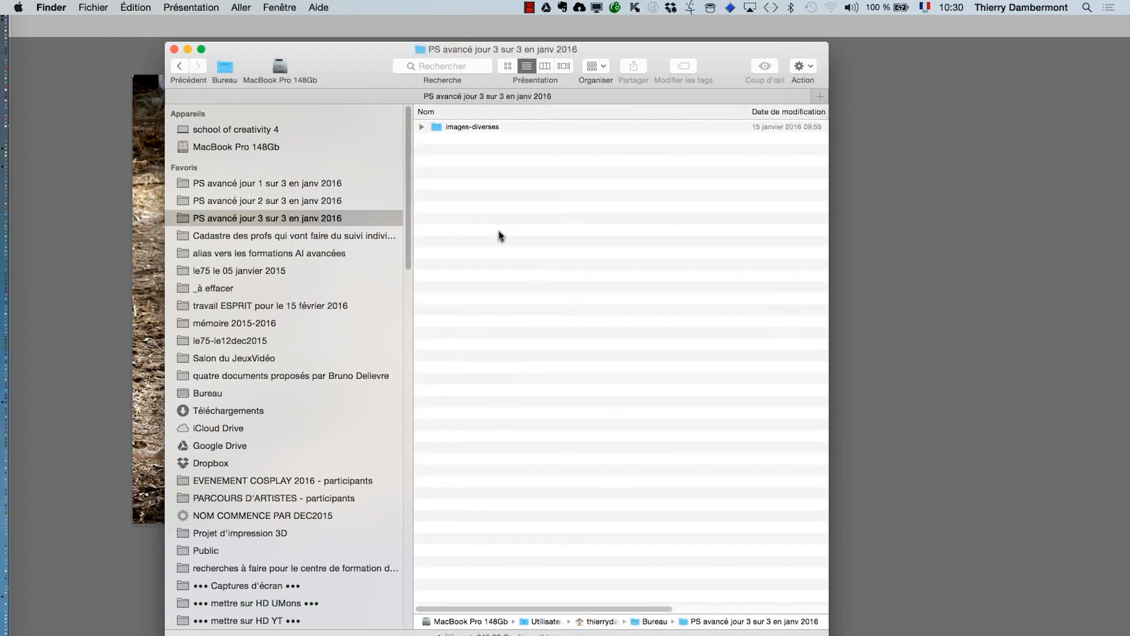
double_click(477, 127)
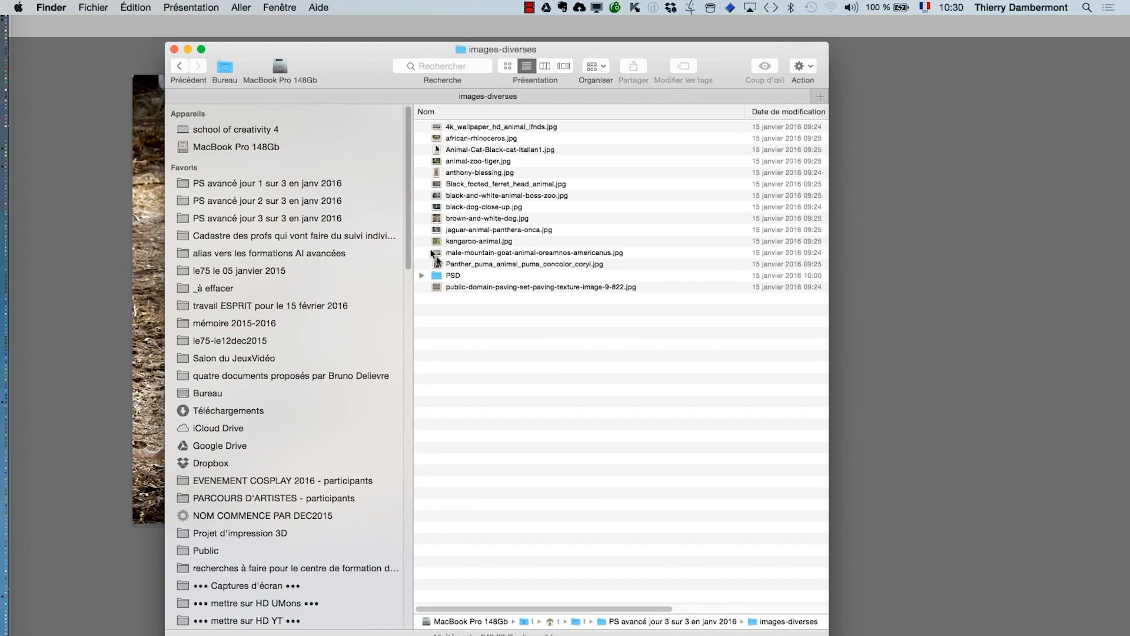
left_click(453, 277)
double_click(453, 277)
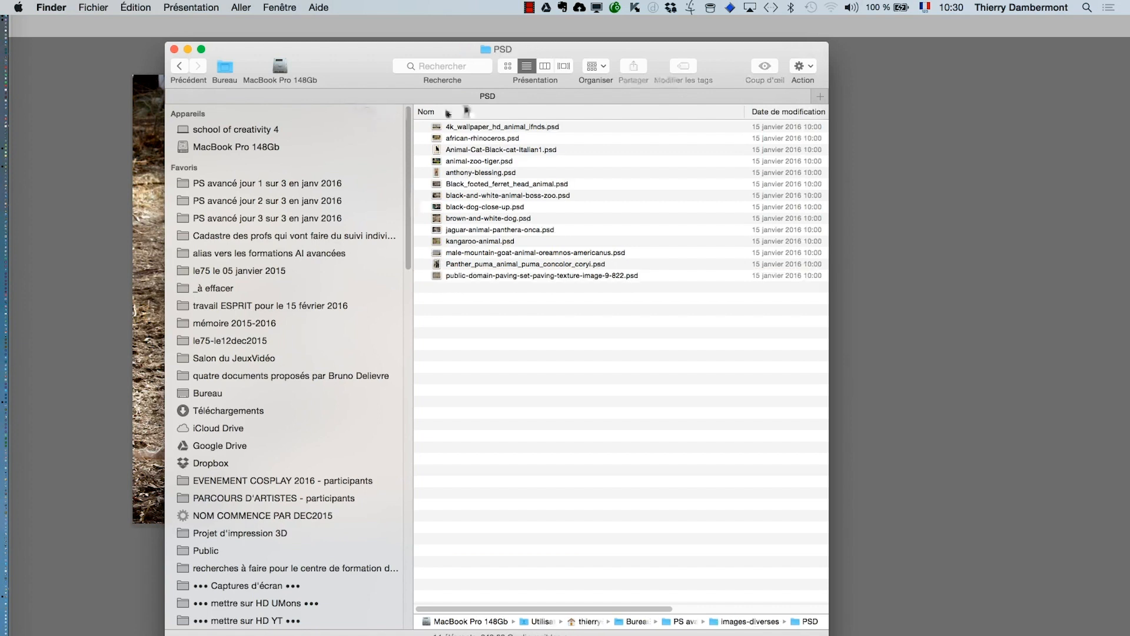
- Examine the PSD folder's images as thumbnails in a widened window, then close it
left_click(508, 66)
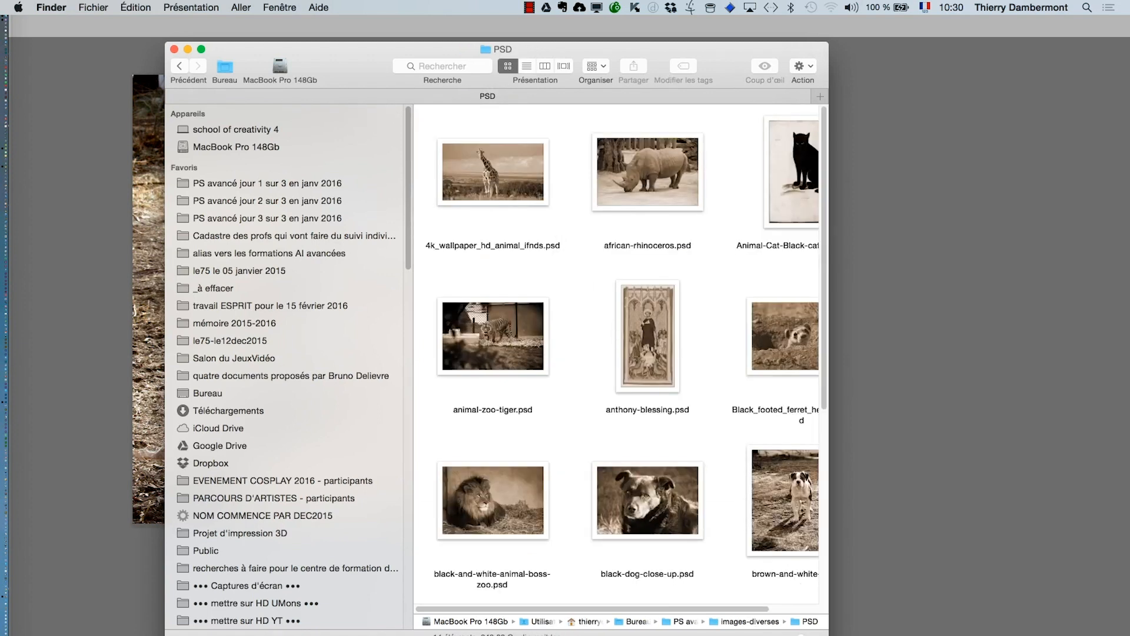
left_click_drag(829, 412, 1066, 412)
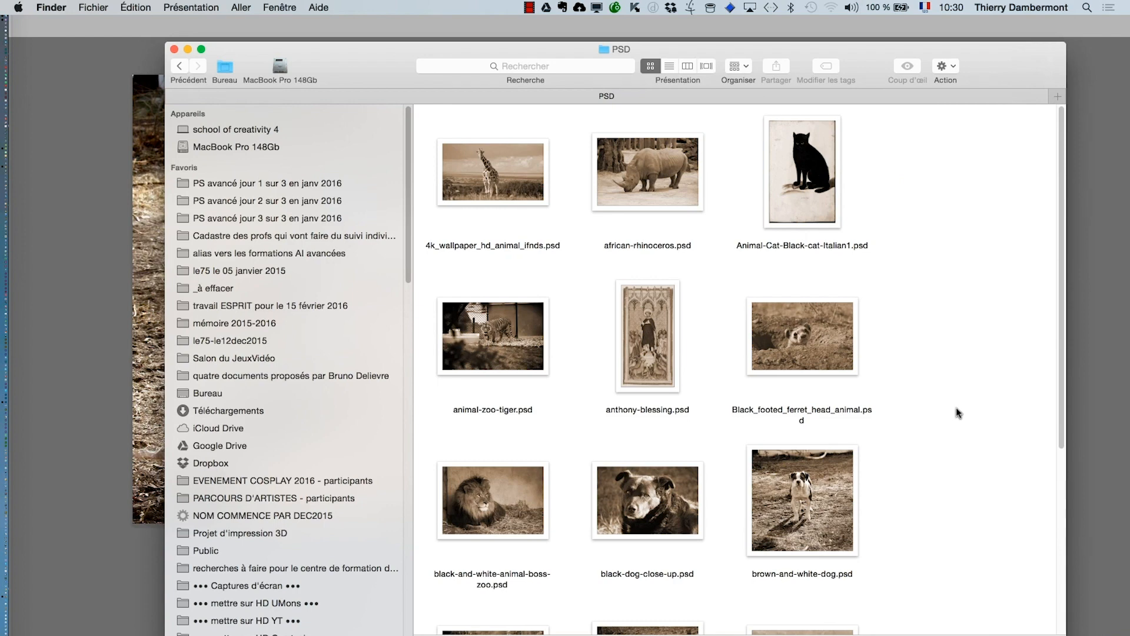
scroll(956, 408, "down", 6)
scroll(956, 408, "up", 6)
left_click(175, 50)
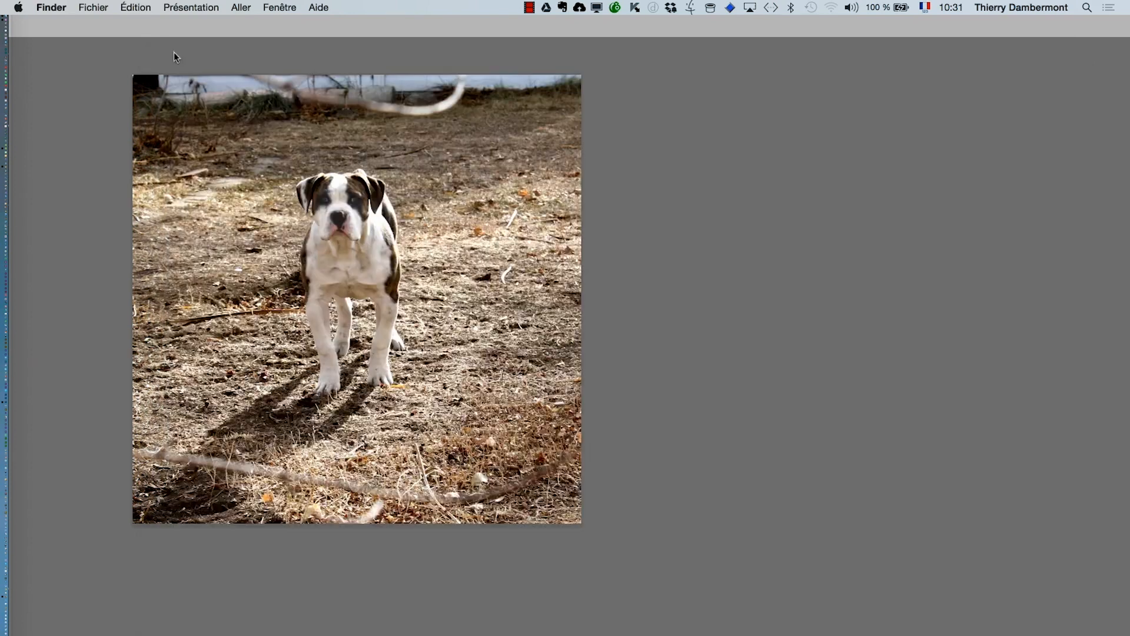
- Return to Photoshop and move the tools panel and the Actions panel clear of the dog picture
left_click(175, 52)
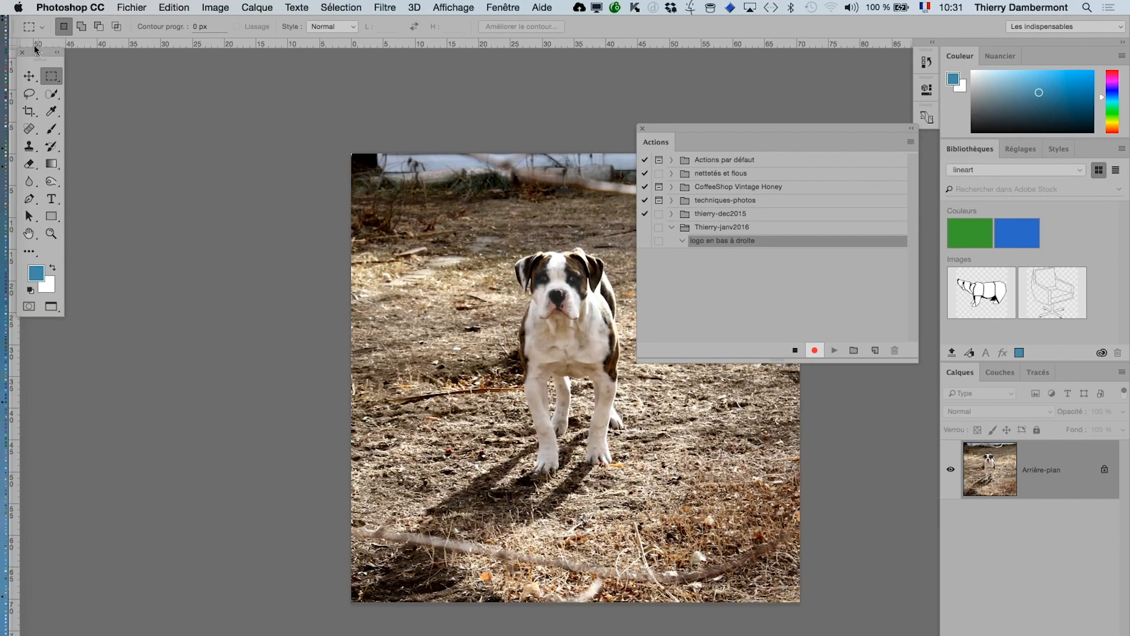
left_click_drag(42, 56, 147, 327)
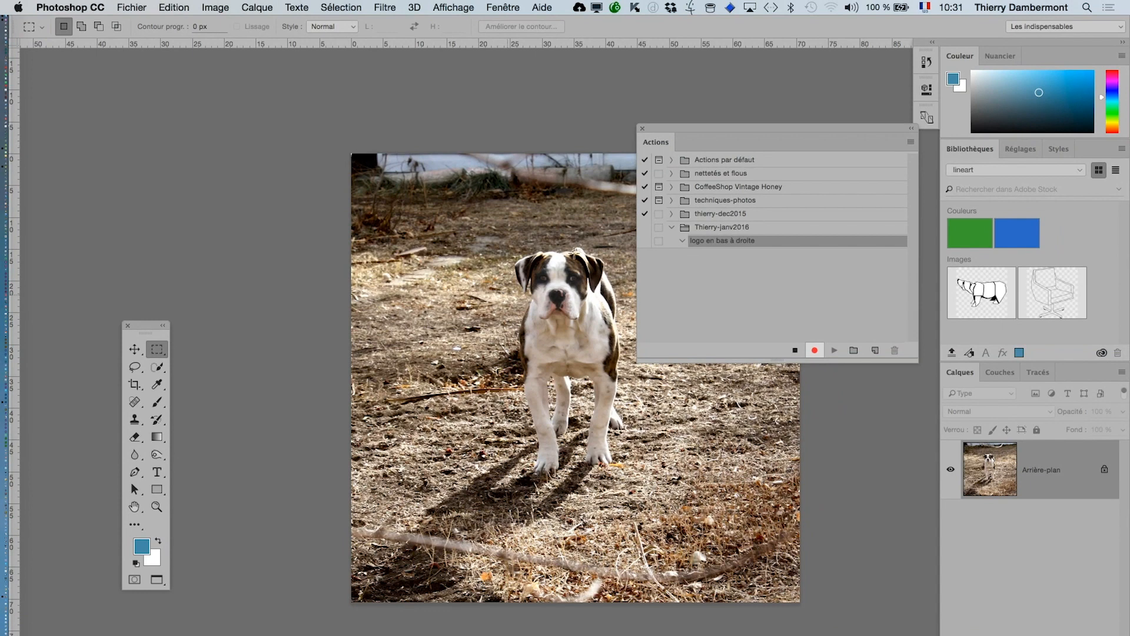
left_click_drag(652, 132, 69, 73)
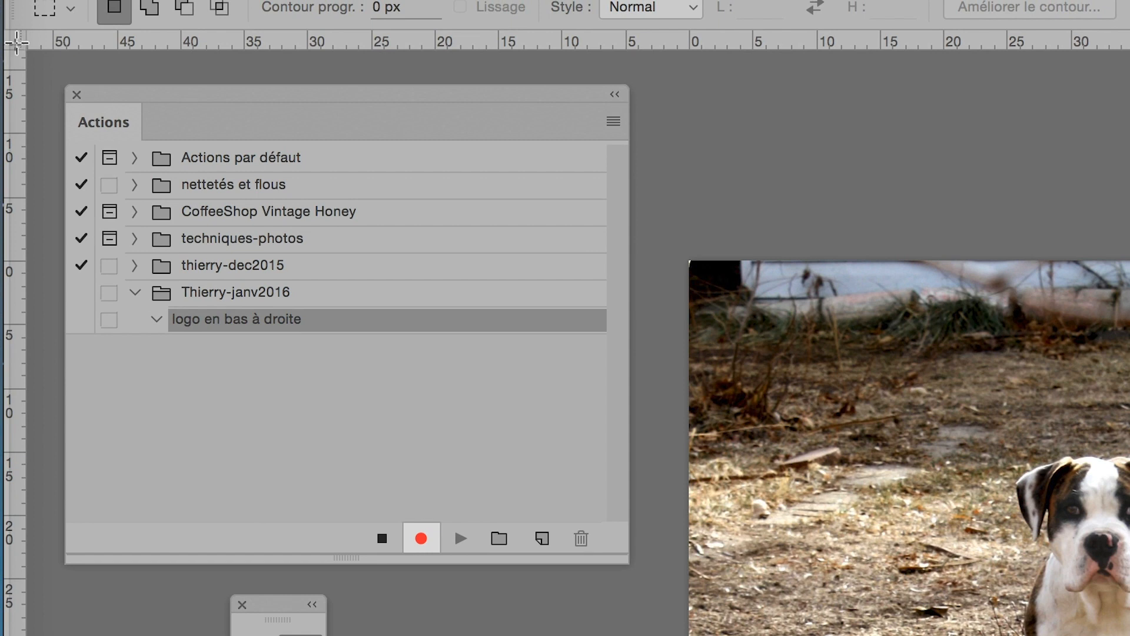
- Try moving the ruler origin onto the dog picture, and reset it to the image's upper-left corner
left_click_drag(18, 41, 1127, 603)
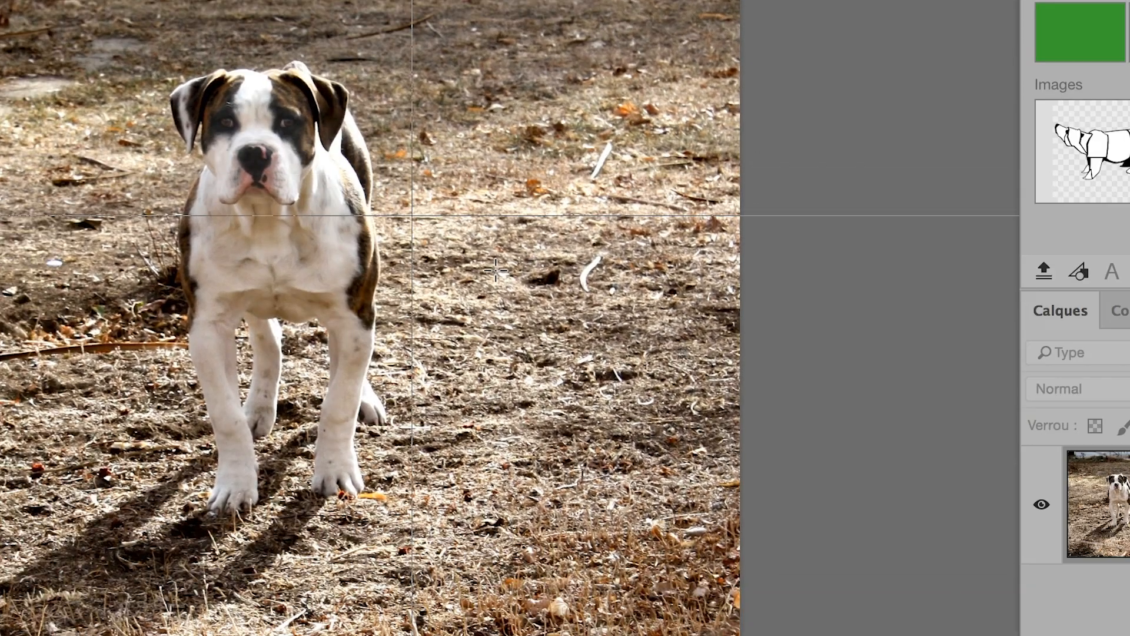
left_click_drag(495, 271, 947, 635)
left_click_drag(532, 363, 327, 0)
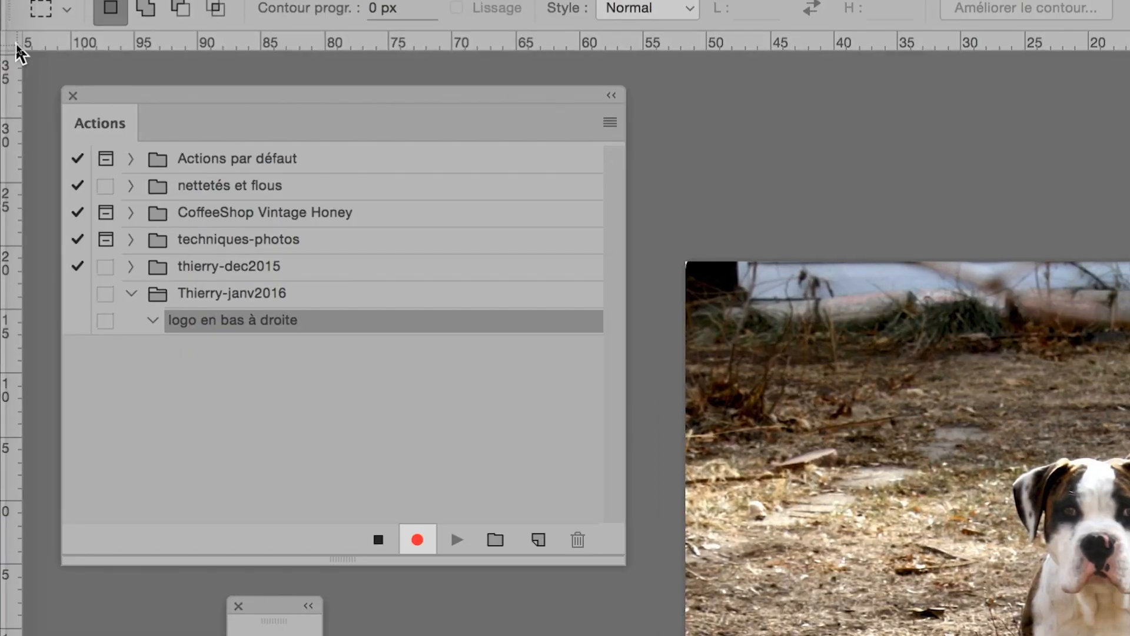
double_click(17, 47)
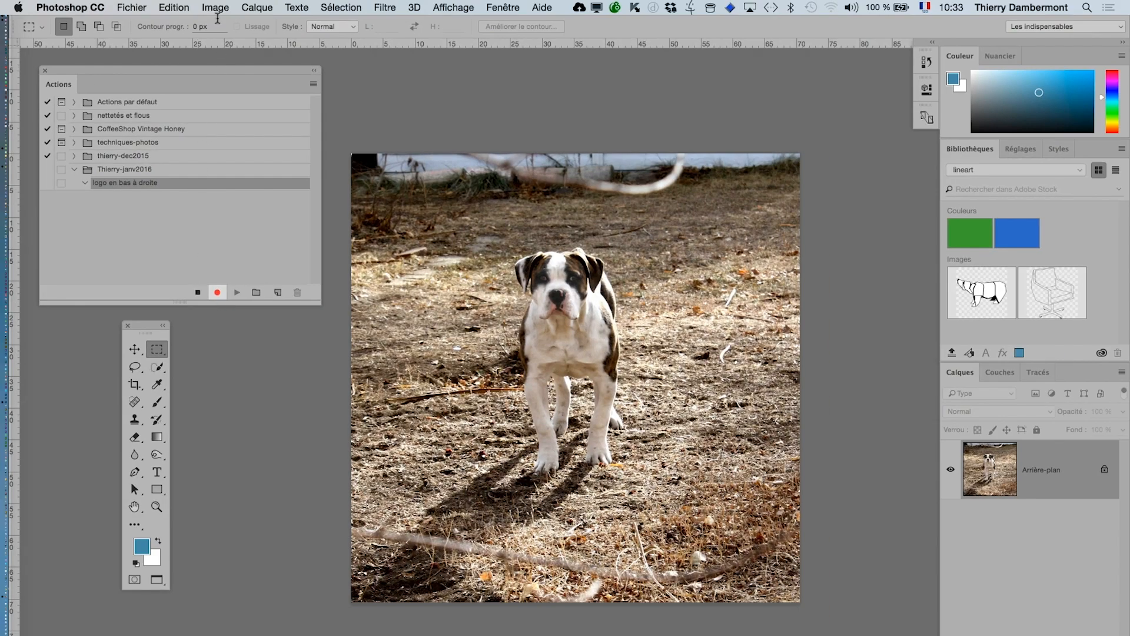
- Rotate the dog picture by 180° while the action is recording
left_click(215, 8)
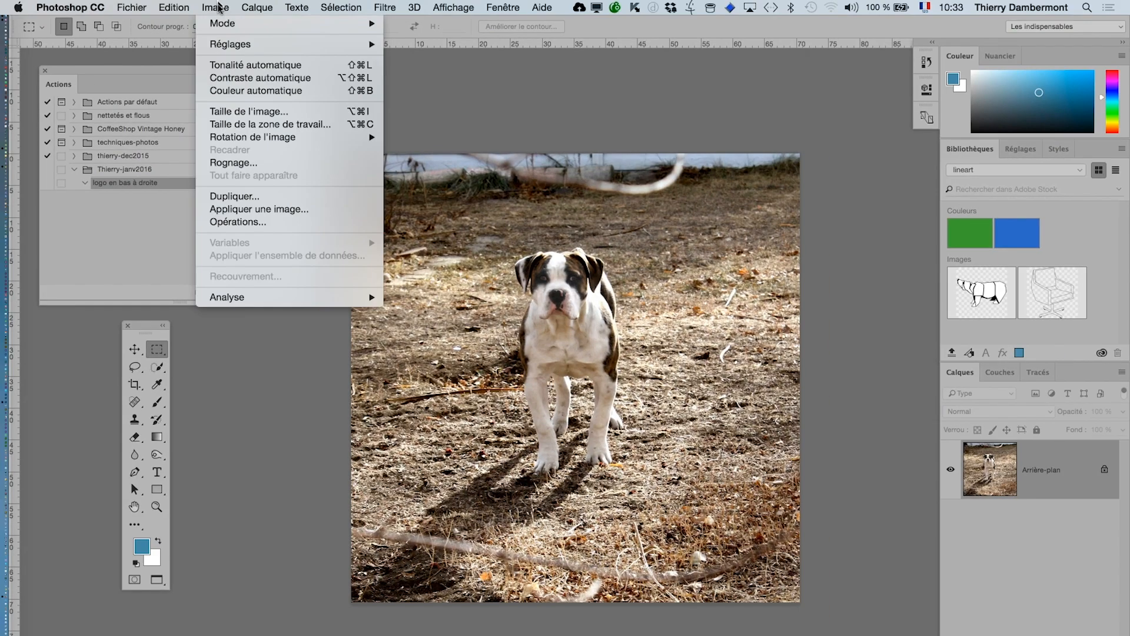
mouse_move(271, 139)
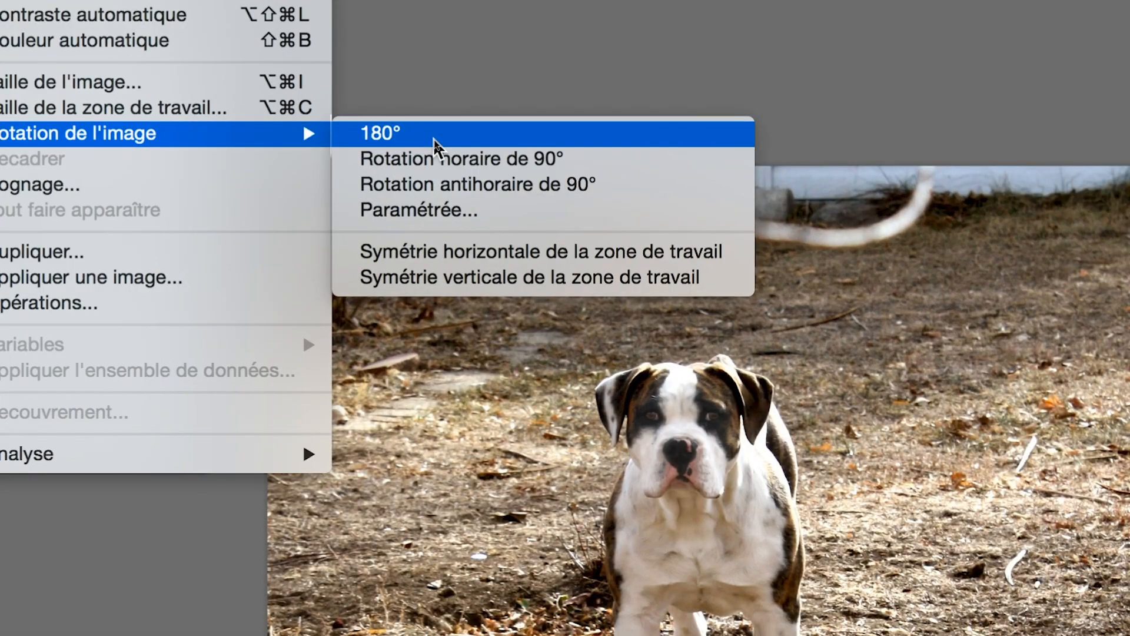
left_click(434, 141)
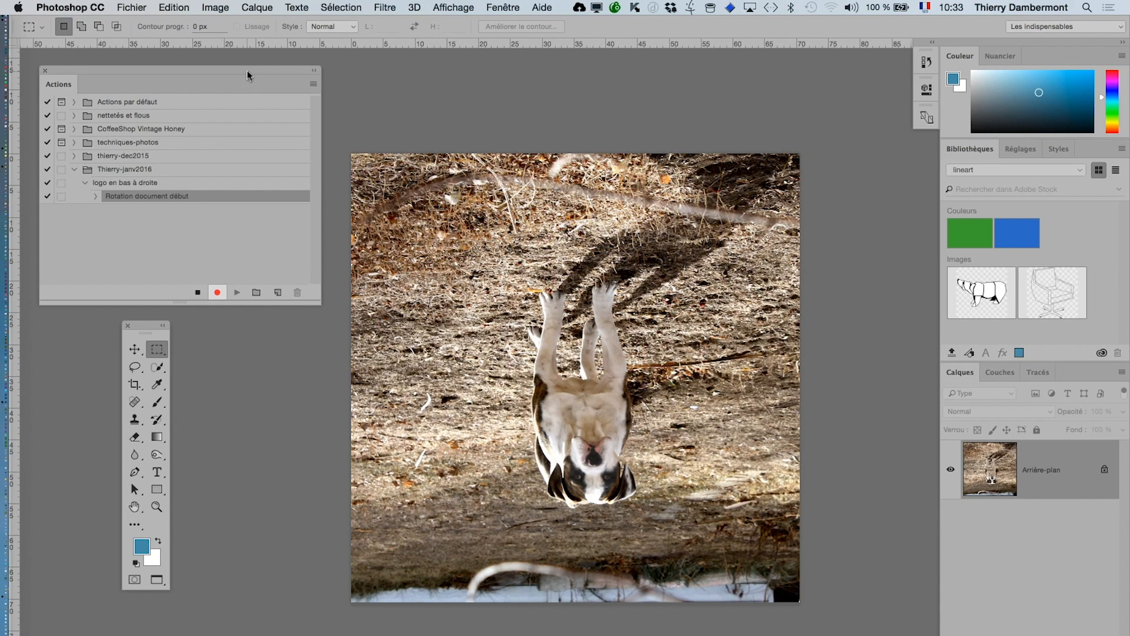
- Examine the details of the recorded rotation step, collapse them, and move the Actions panel clear of the picture
left_click_drag(236, 71, 384, 67)
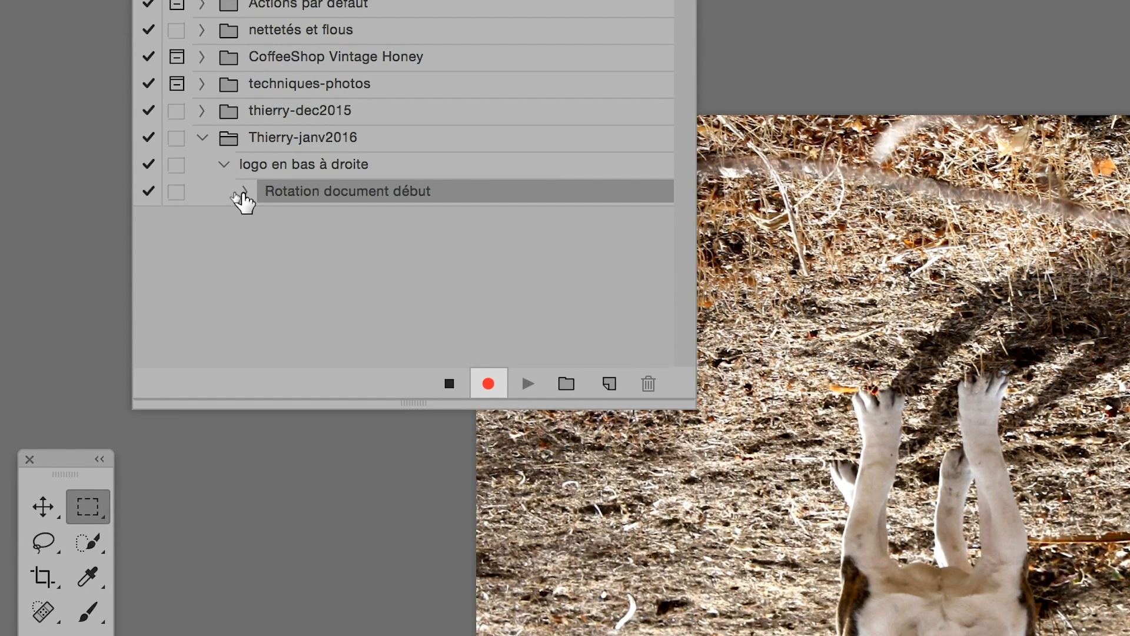
left_click(235, 191)
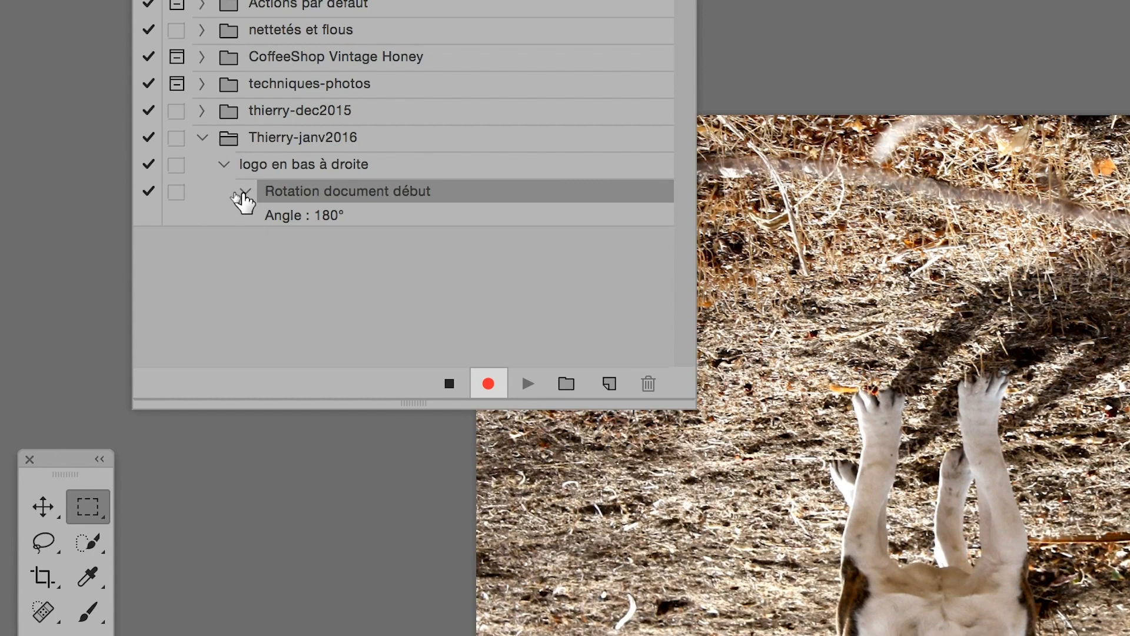
left_click(241, 195)
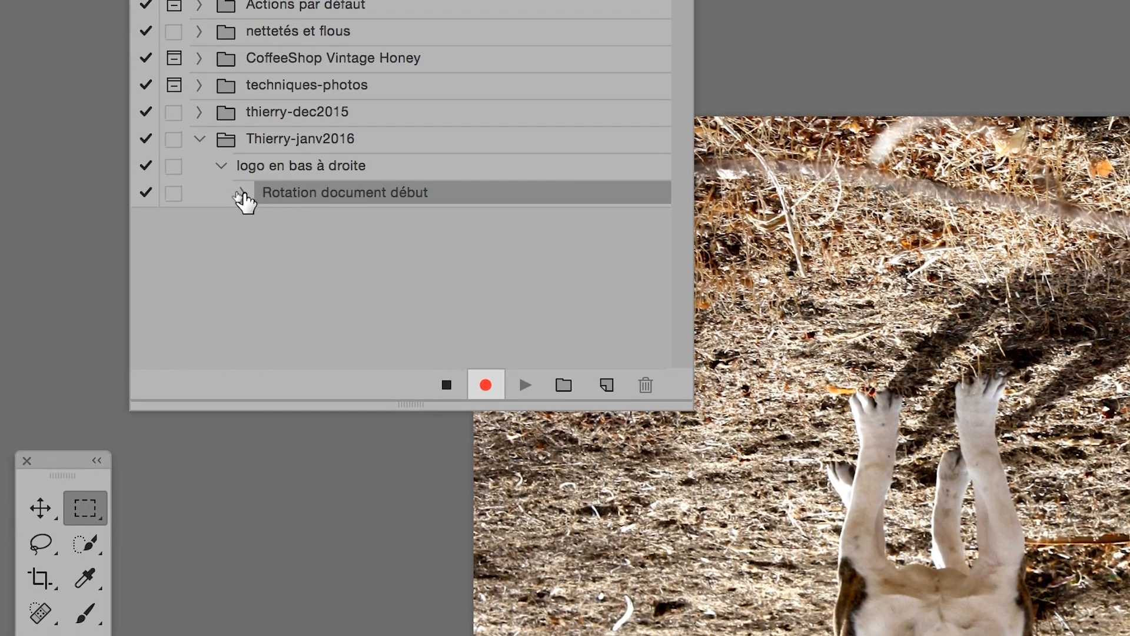
left_click(242, 195)
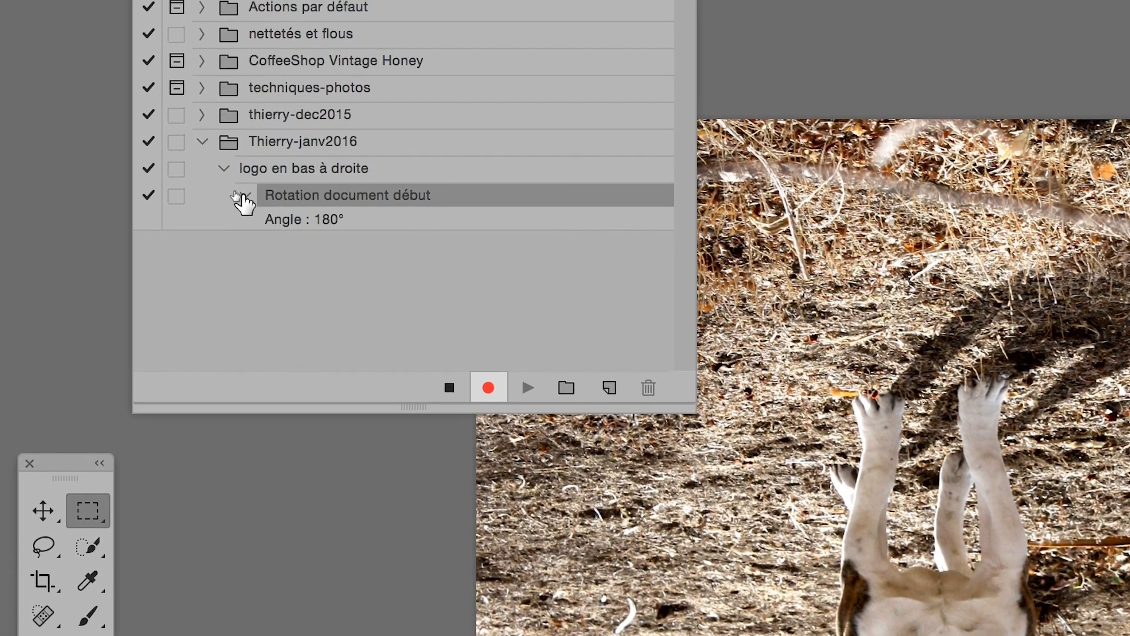
left_click(240, 193)
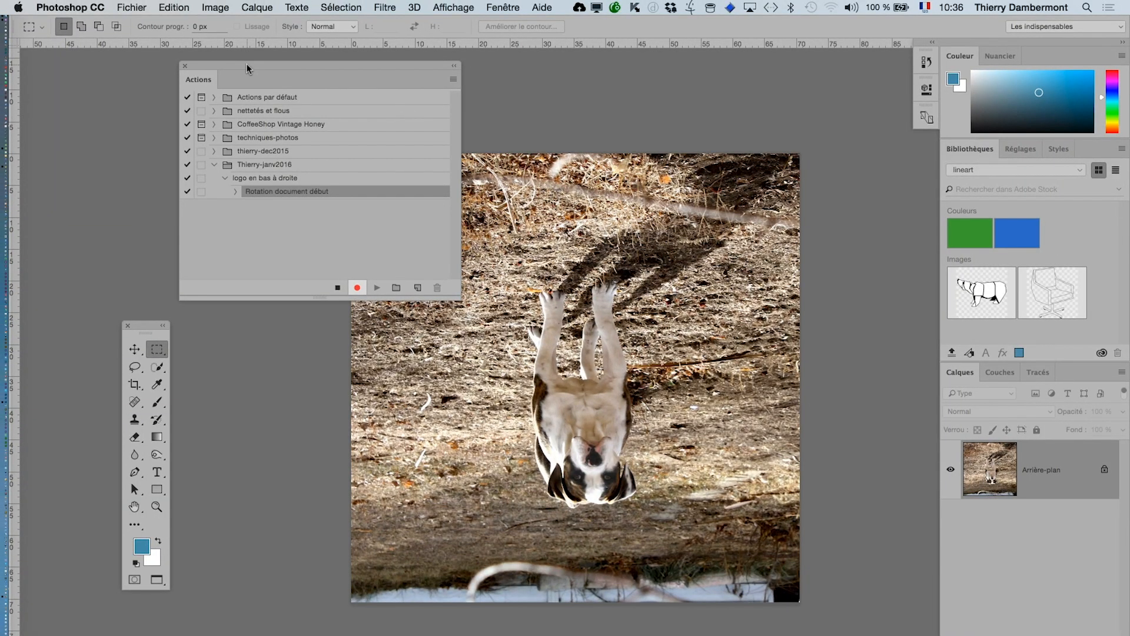
left_click_drag(248, 70, 103, 69)
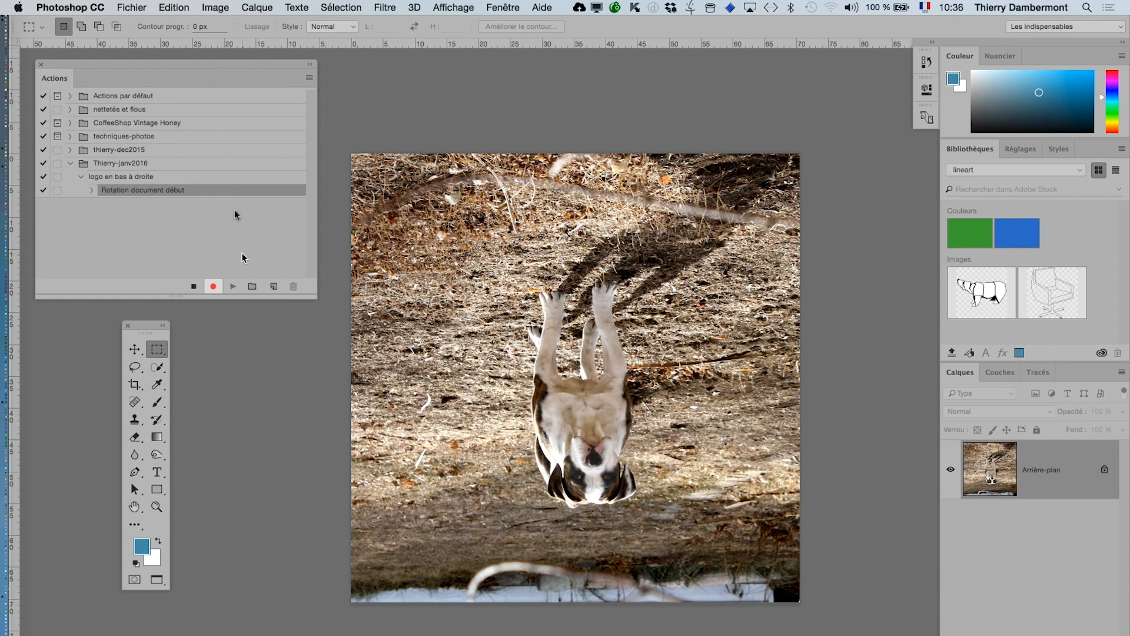
- Set the dog picture's width to 10 cm, keeping centimetres as the unit and resampling off
left_click(216, 8)
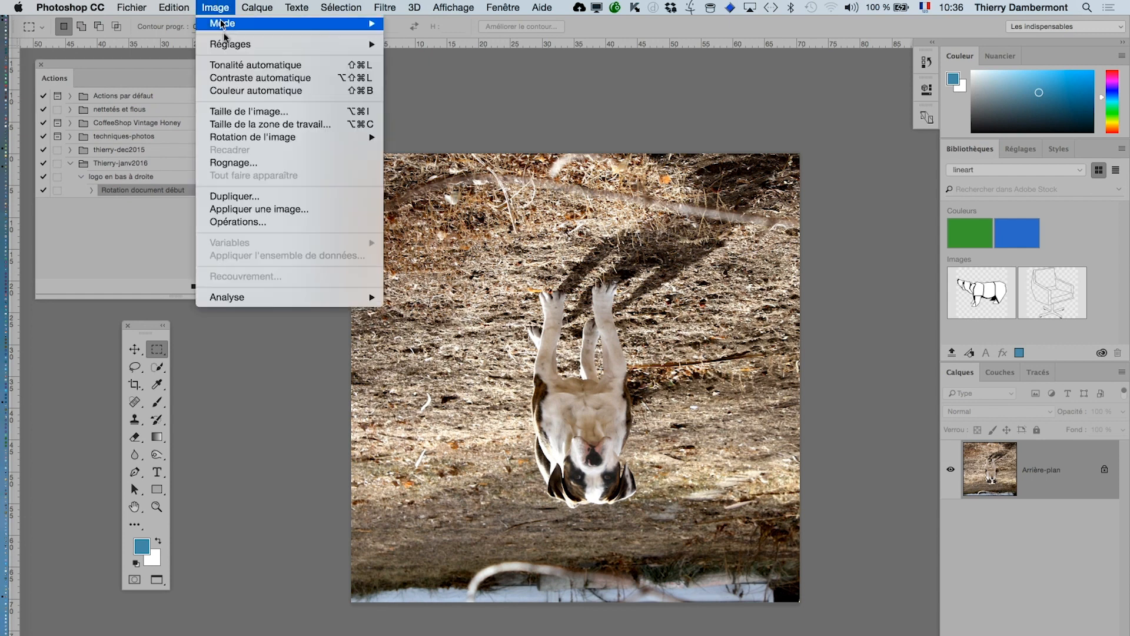
left_click(246, 113)
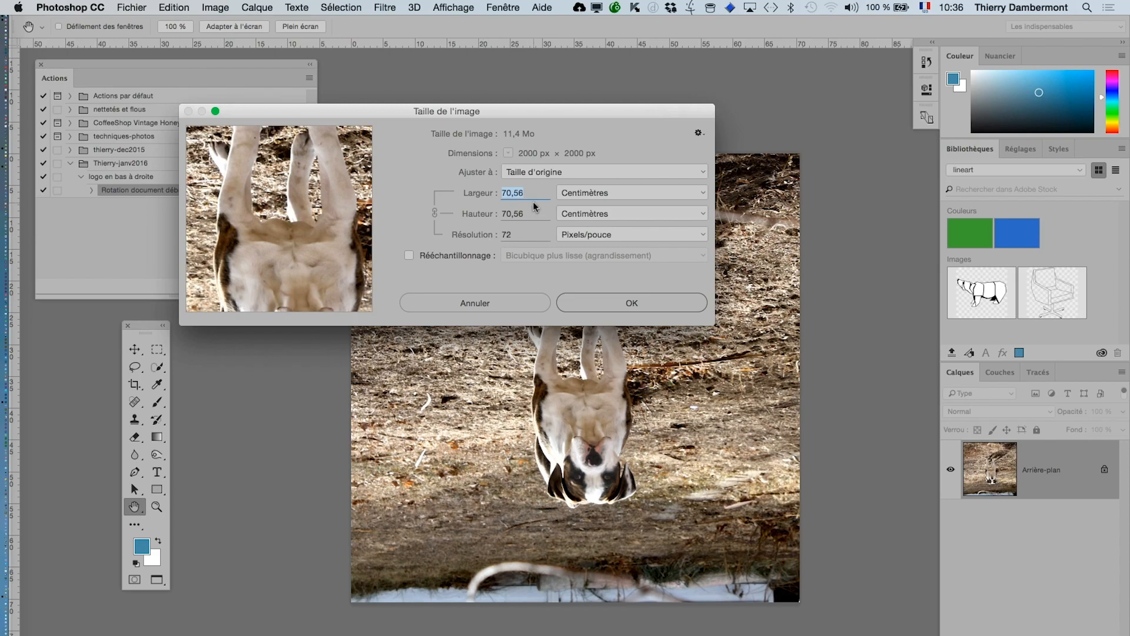
key("alt")
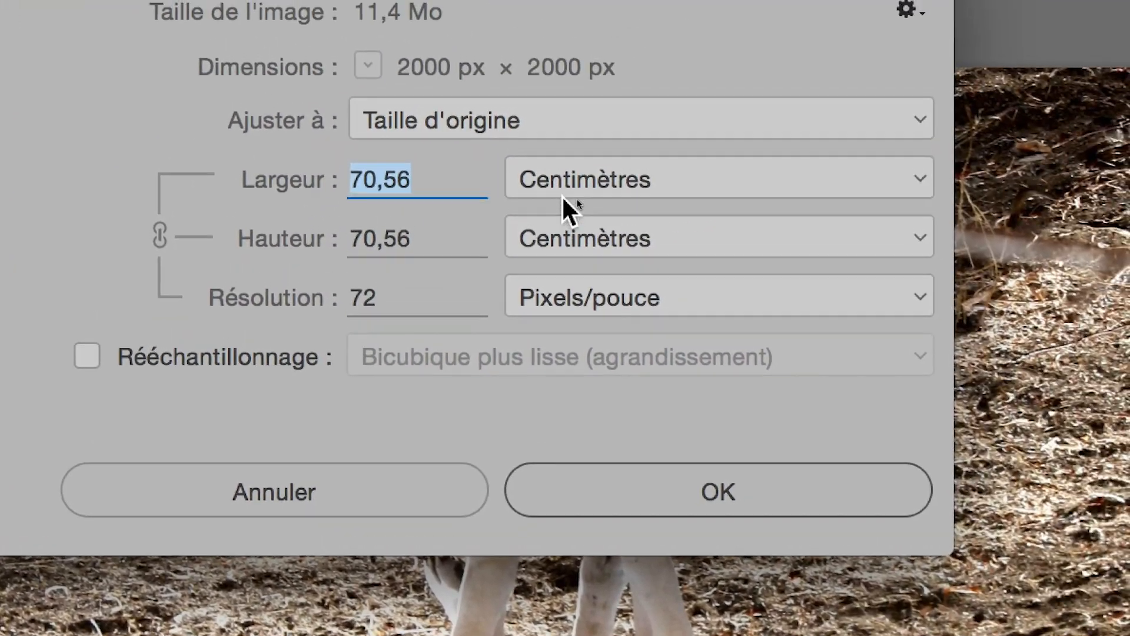
left_click(659, 127)
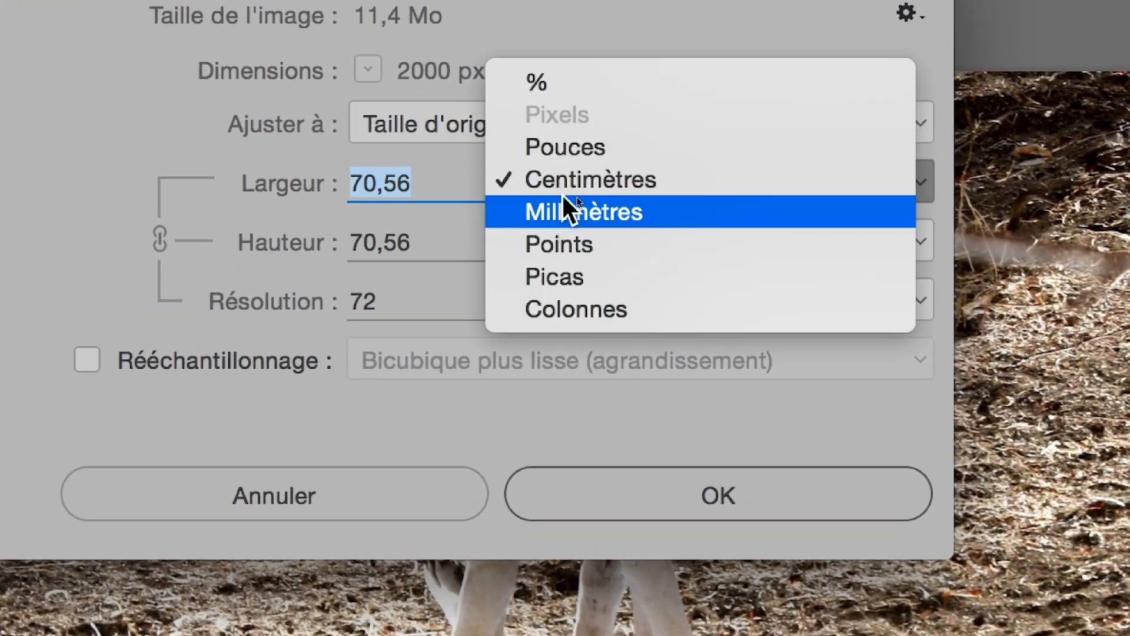
left_click(558, 189)
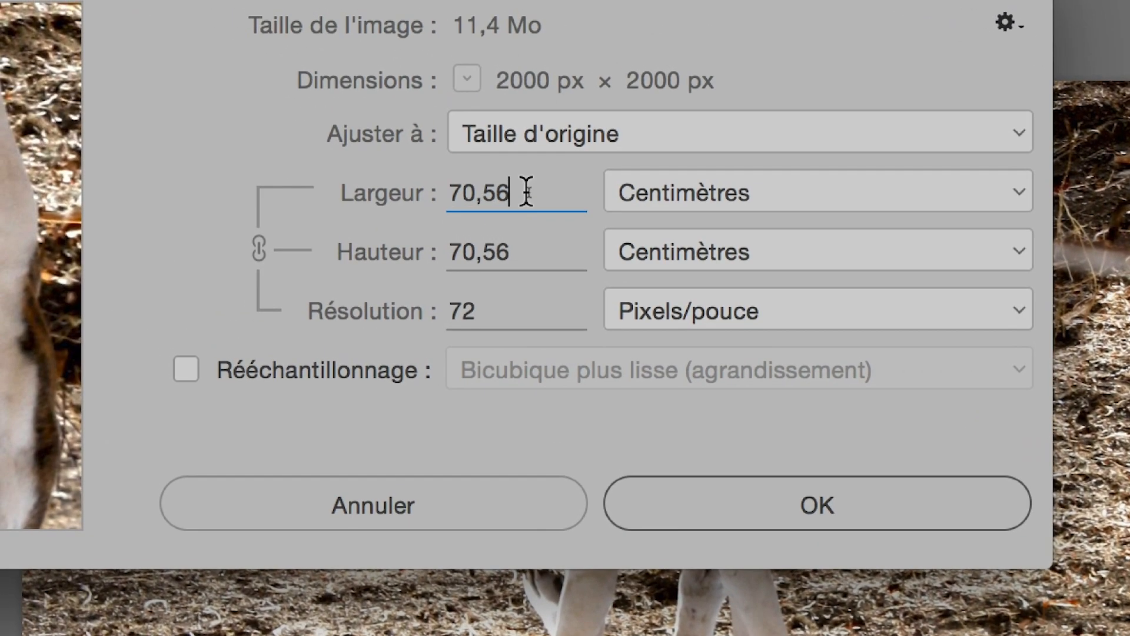
type("10")
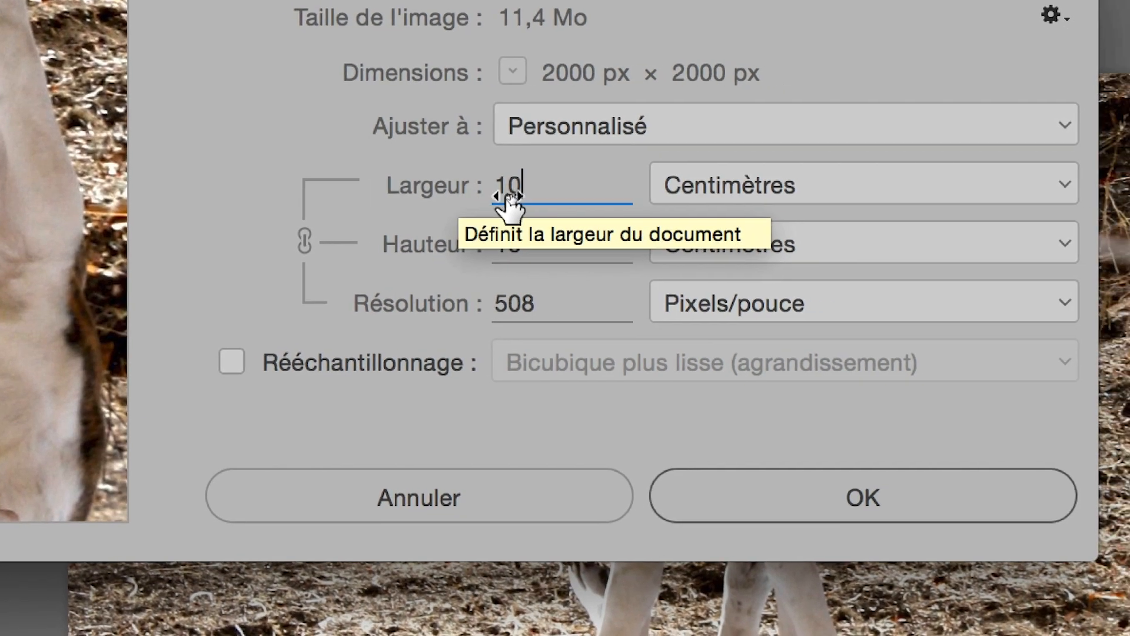
left_click_drag(520, 187, 466, 177)
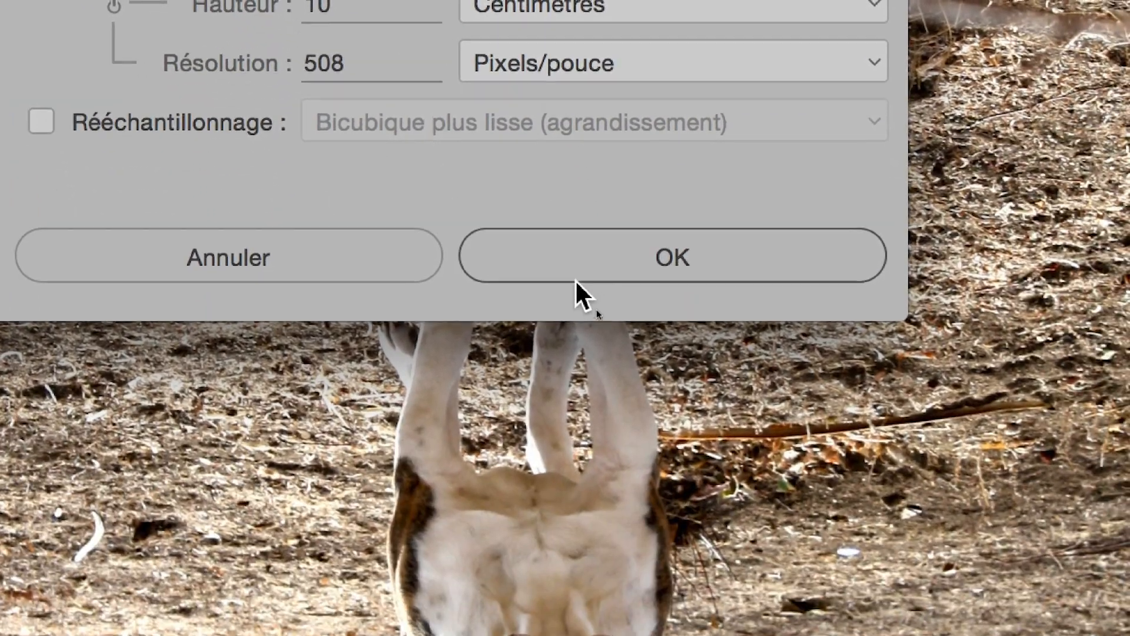
left_click(626, 409)
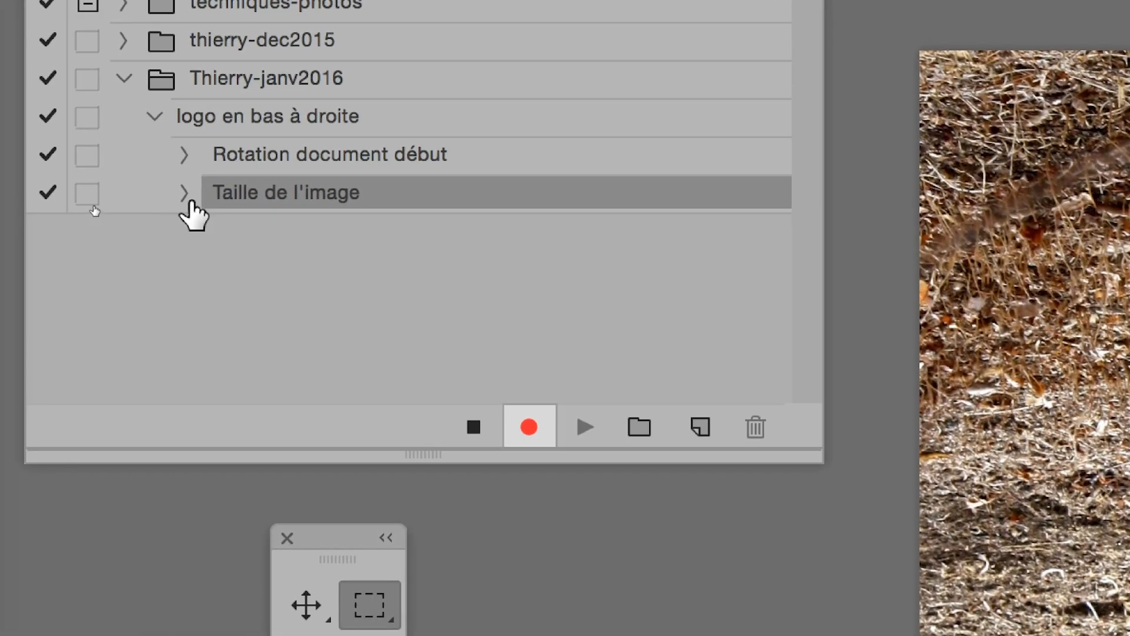
- Expand the recorded Taille de l'image step and place the Actions and tools panels clear of the dog picture
left_click(121, 183)
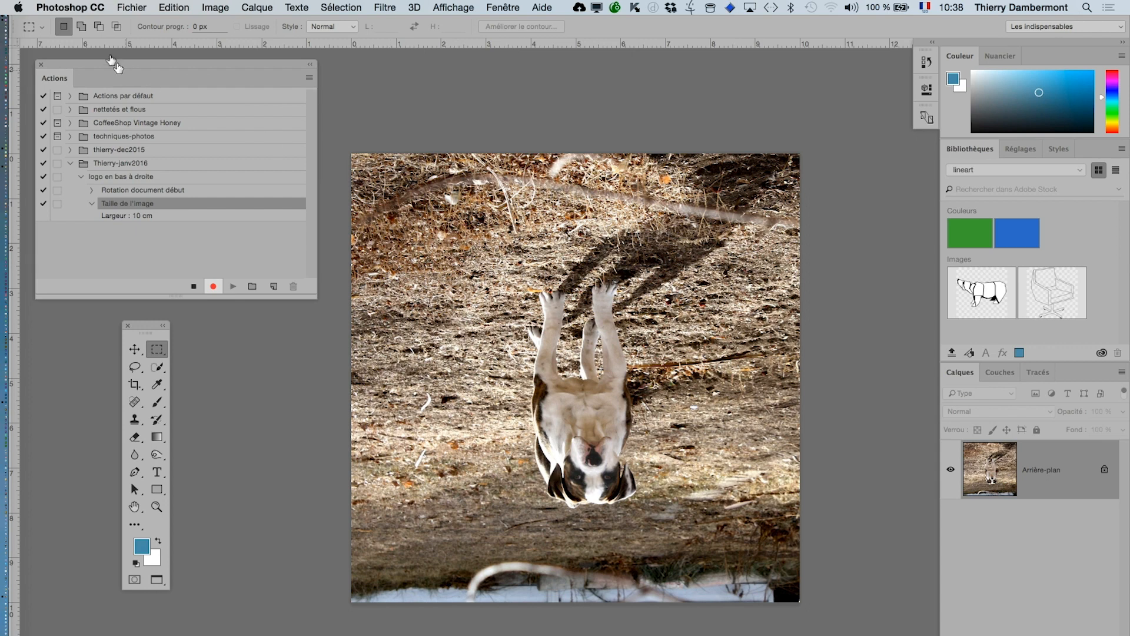
mouse_move(142, 70)
left_mouse_down()
mouse_move(178, 66)
mouse_move(133, 62)
left_mouse_up()
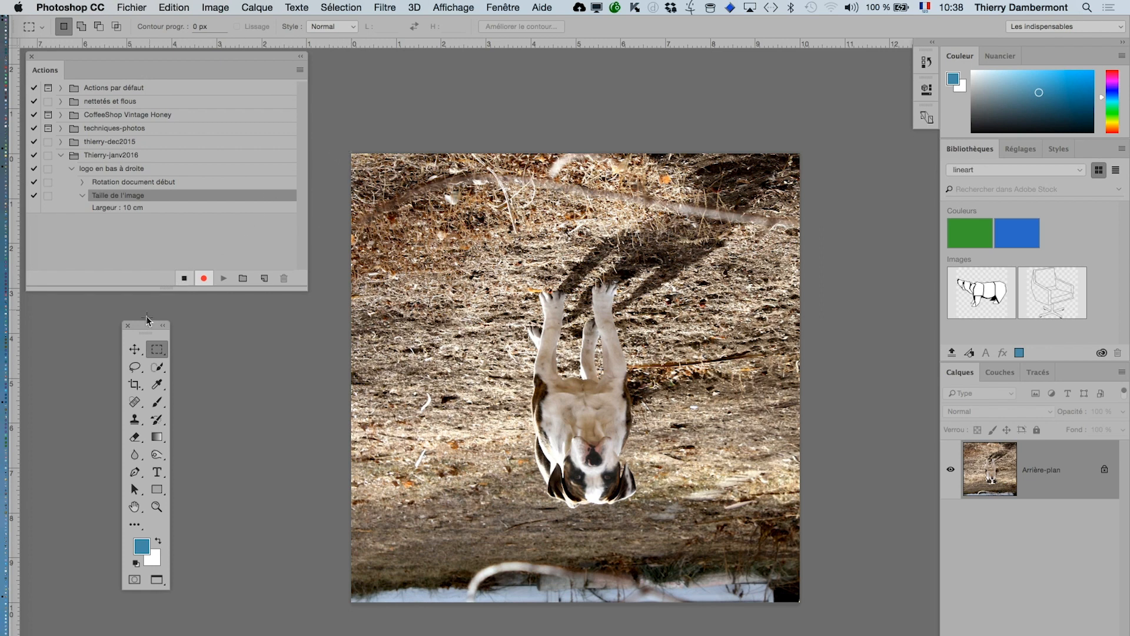
left_click_drag(145, 328, 742, 101)
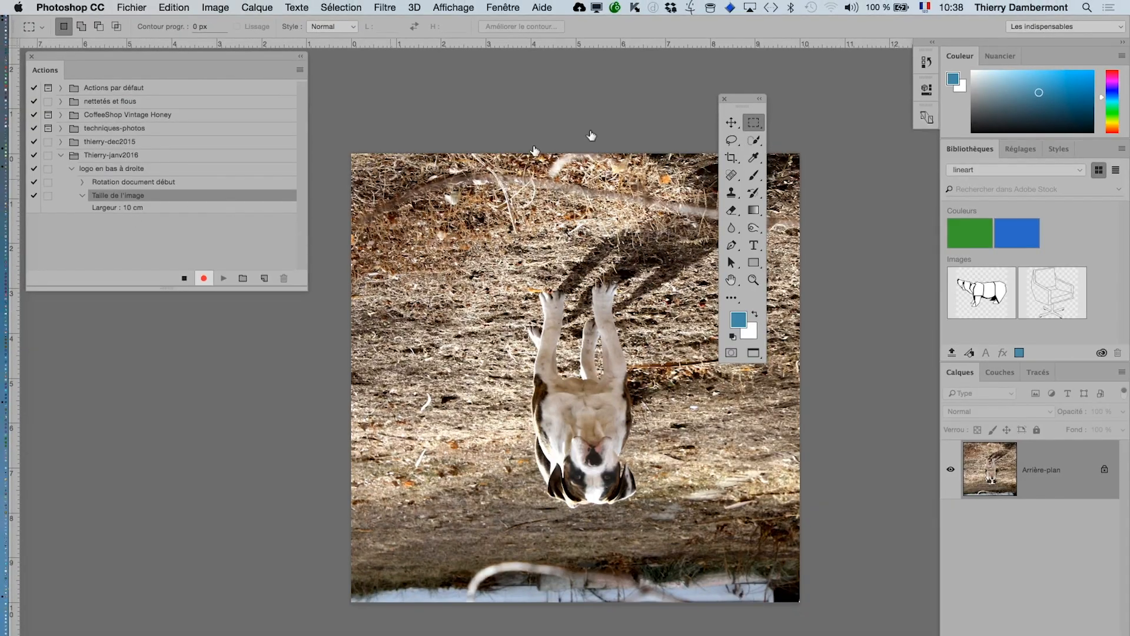
left_click_drag(744, 105, 200, 353)
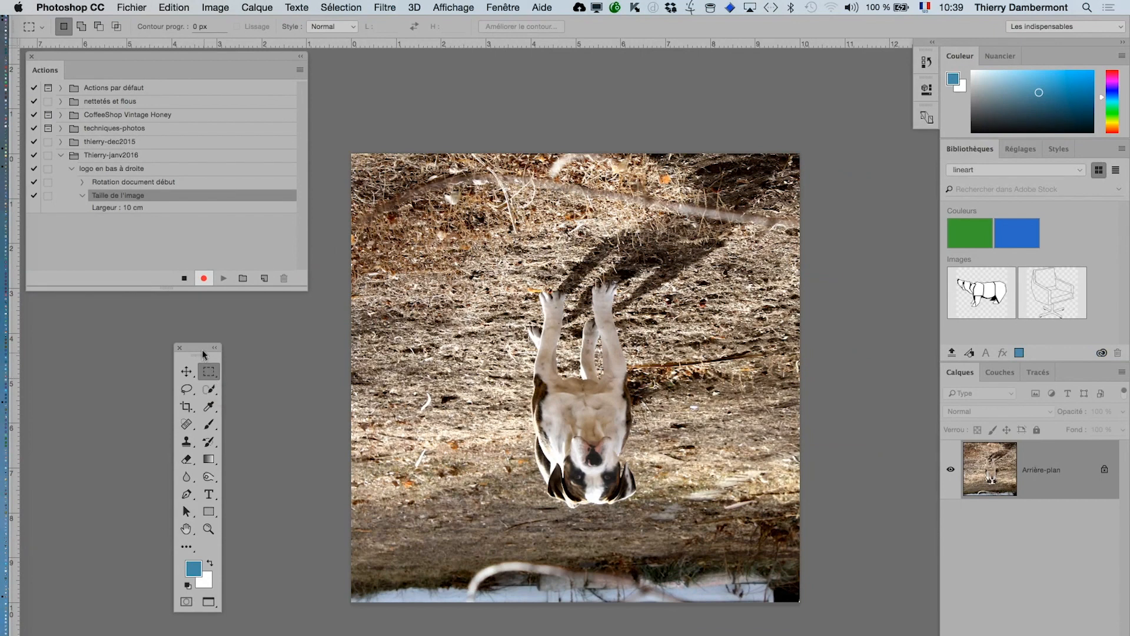
left_click_drag(202, 352, 149, 322)
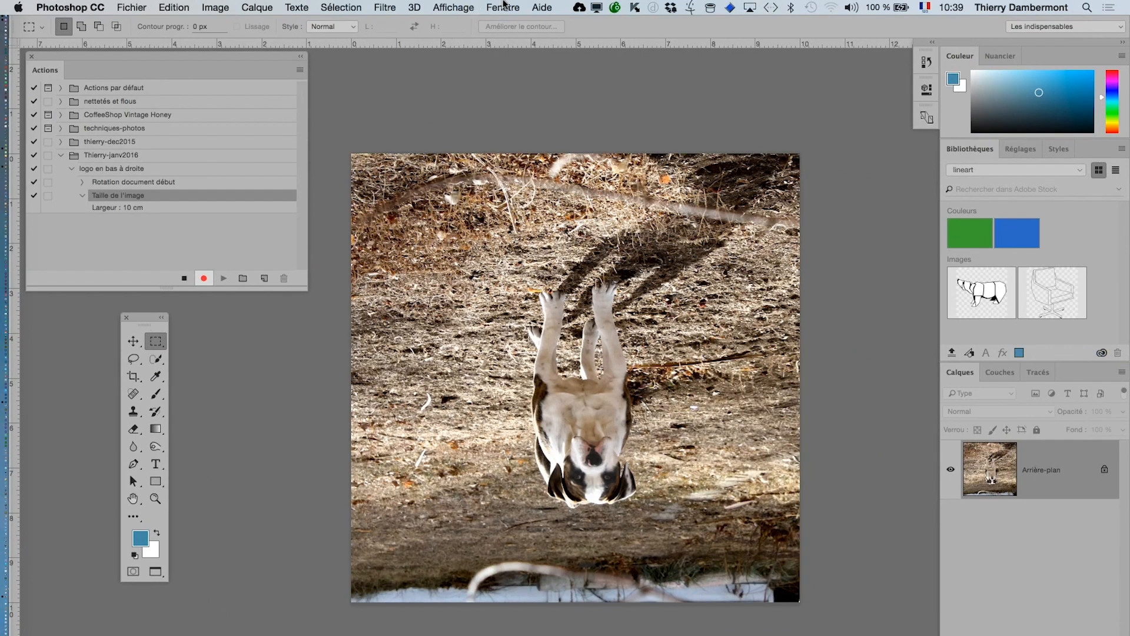
- Show the Informations panel and detach it from its group as a floating panel near the picture's upper edge
left_click(503, 6)
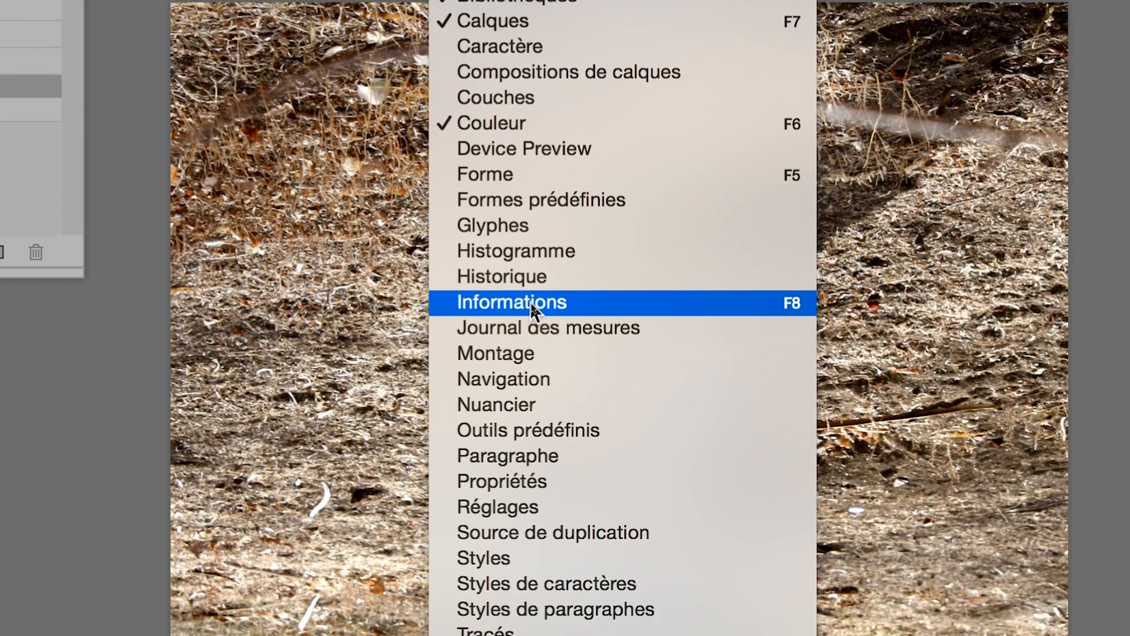
left_click(530, 301)
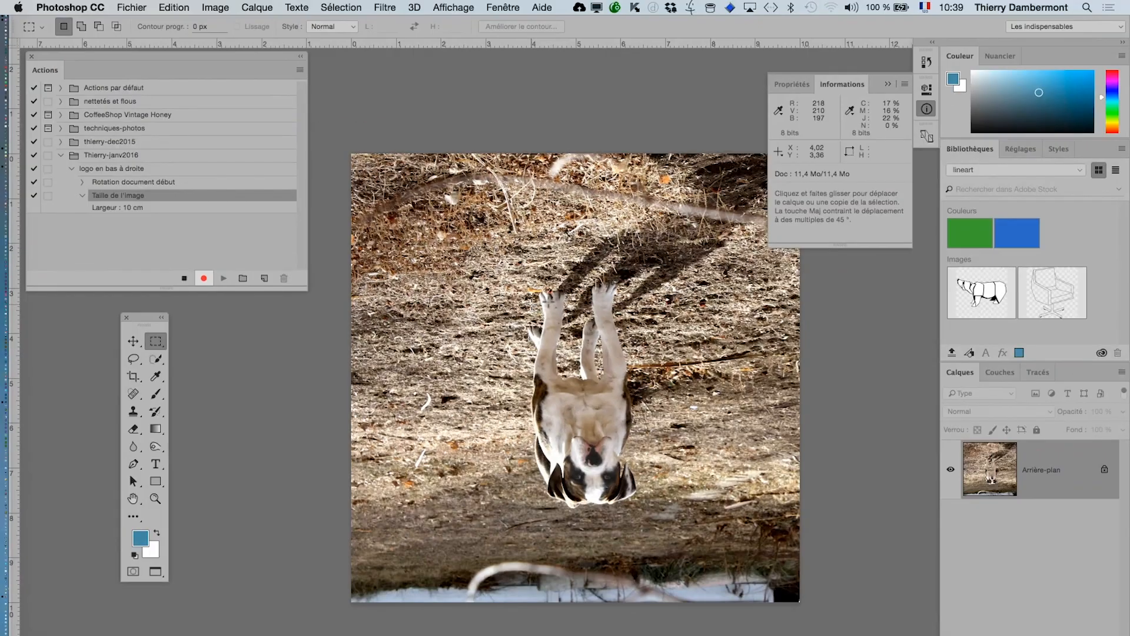
key("m")
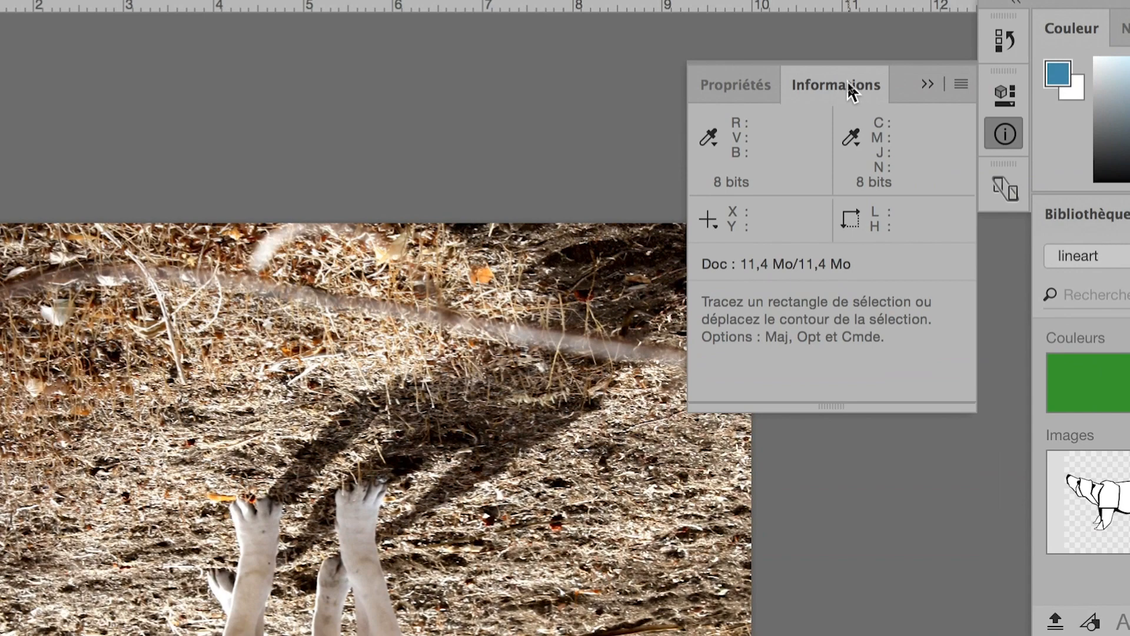
left_click_drag(848, 84, 474, 155)
left_click_drag(621, 109, 551, 92)
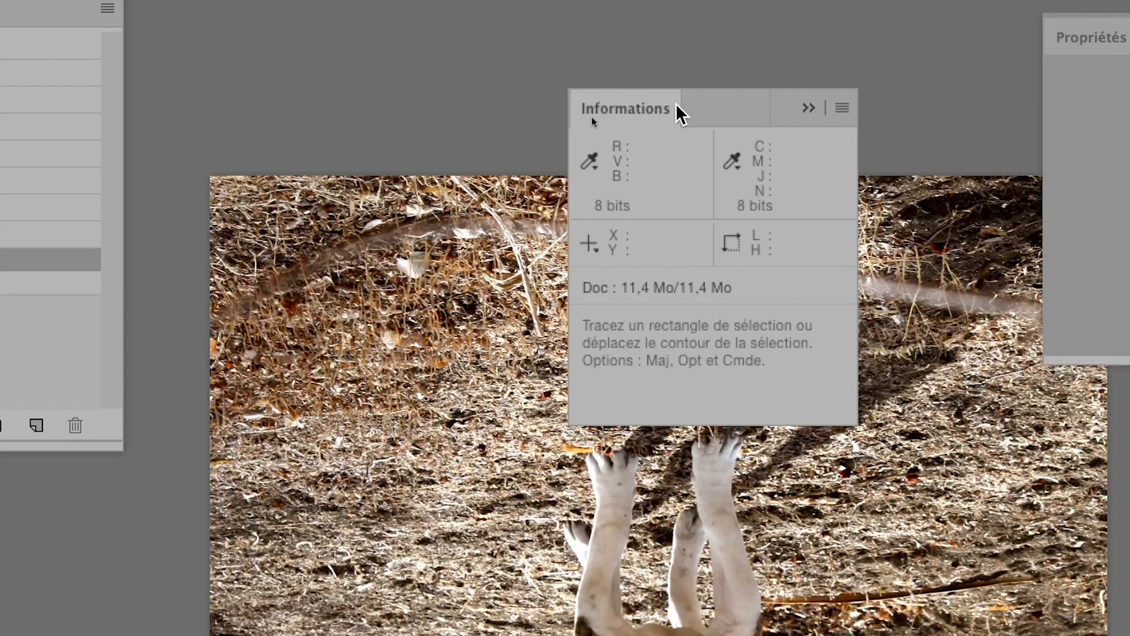
left_click_drag(699, 94, 710, 96)
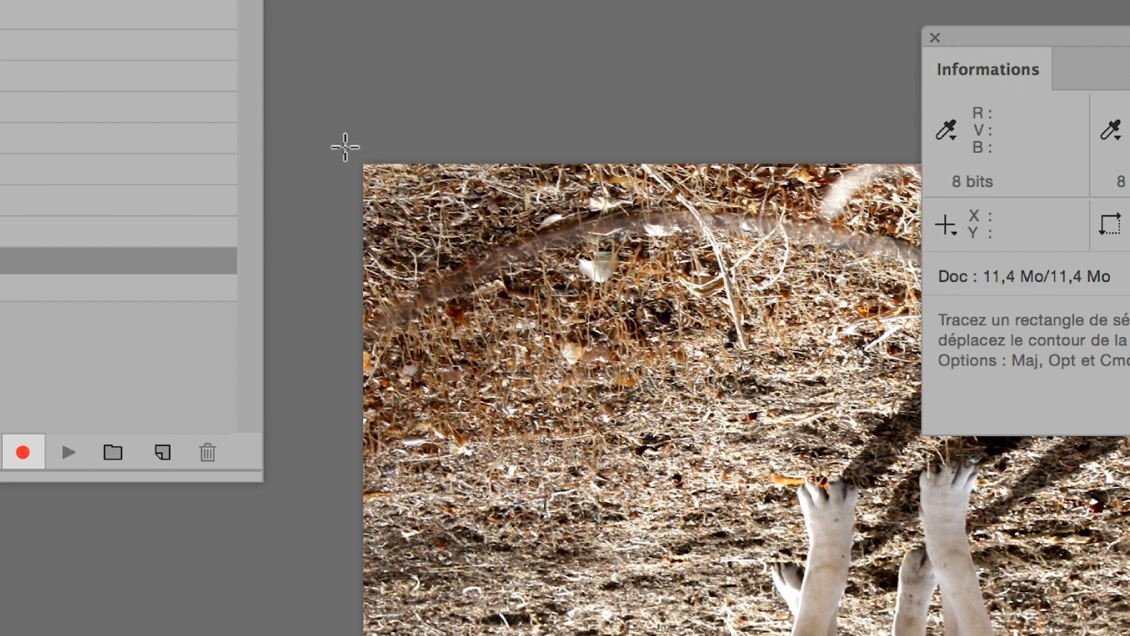
- Make a square selection of about 2 × 2 cm in the picture's upper-left corner and close the Informations panel
left_click_drag(360, 158, 472, 205)
left_click_drag(402, 175, 423, 233)
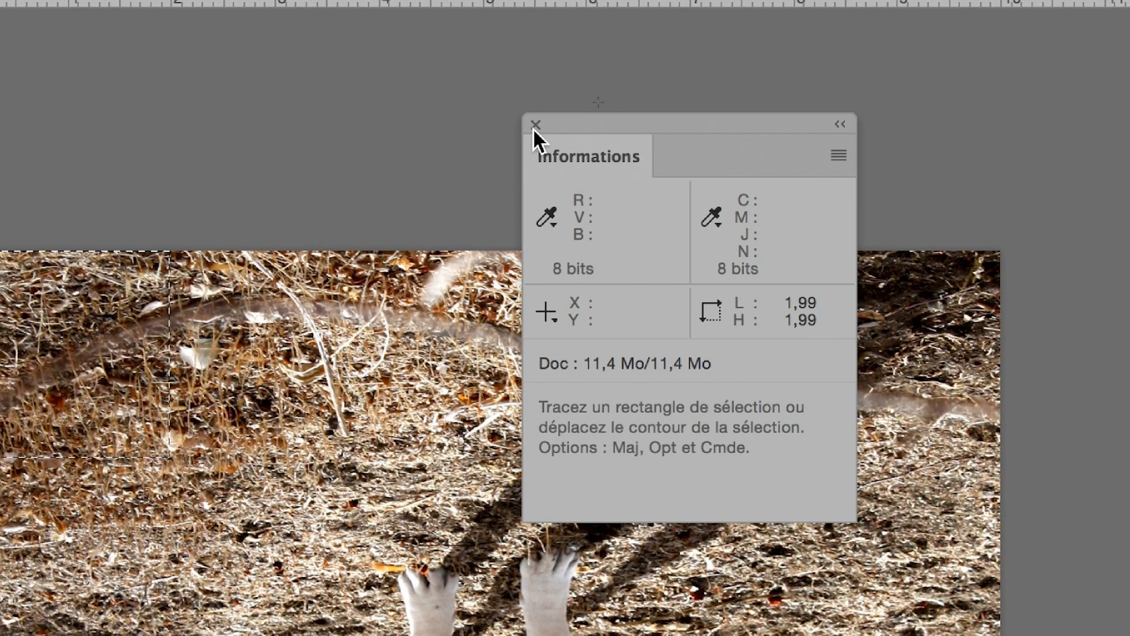
left_click(535, 126)
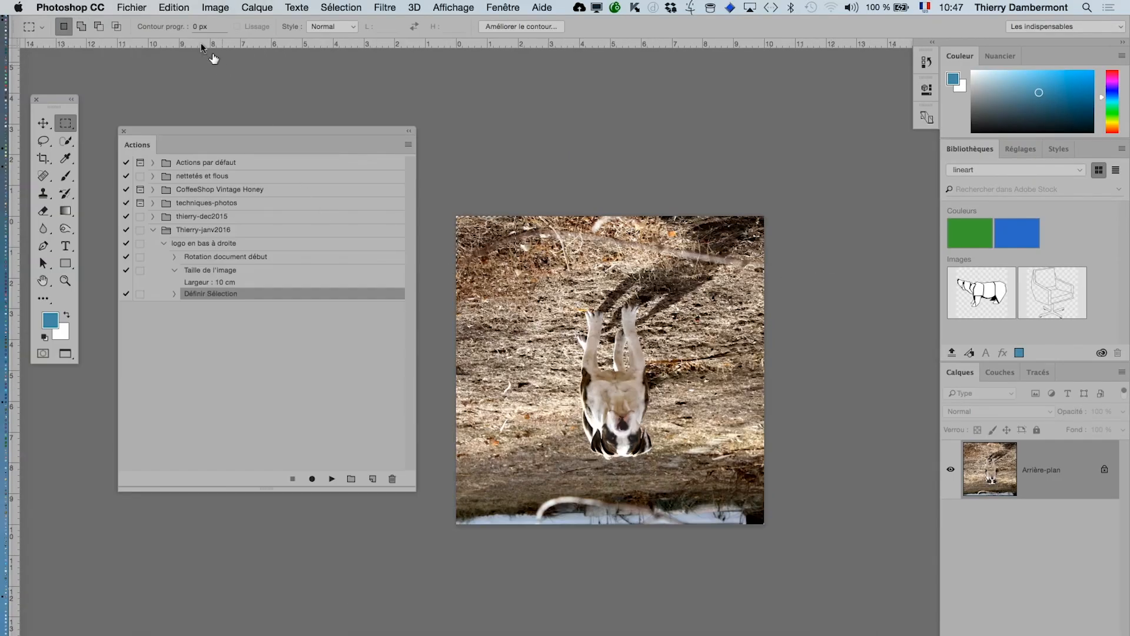
- Open logo-a-placer.psd from the Bureau folder without creating a library from it
left_click(132, 7)
mouse_move(143, 77)
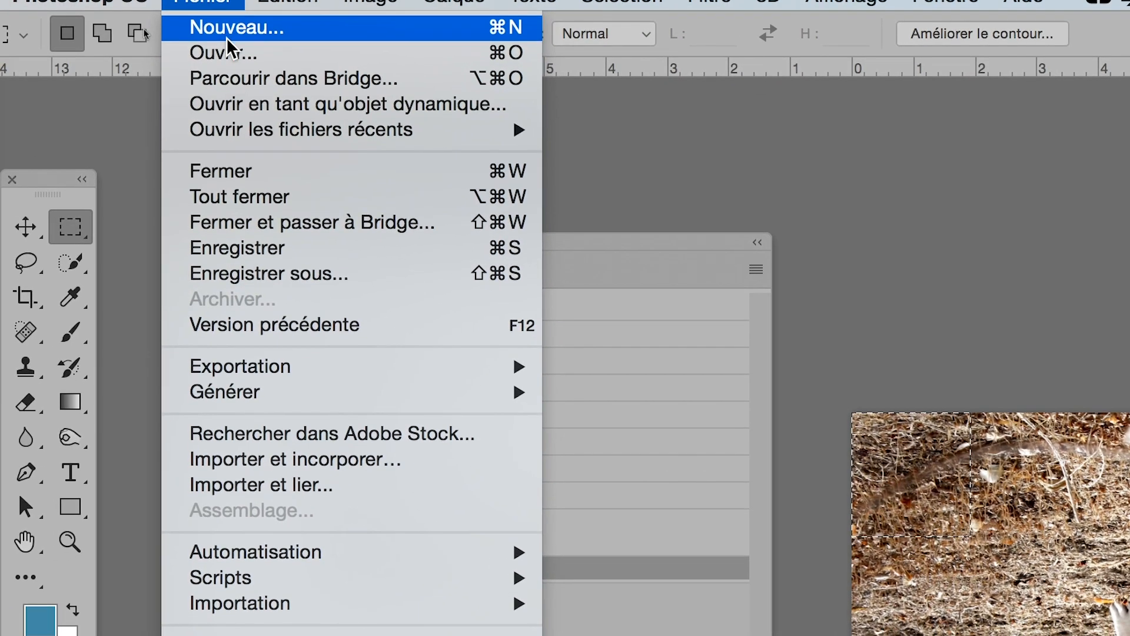
left_click(228, 66)
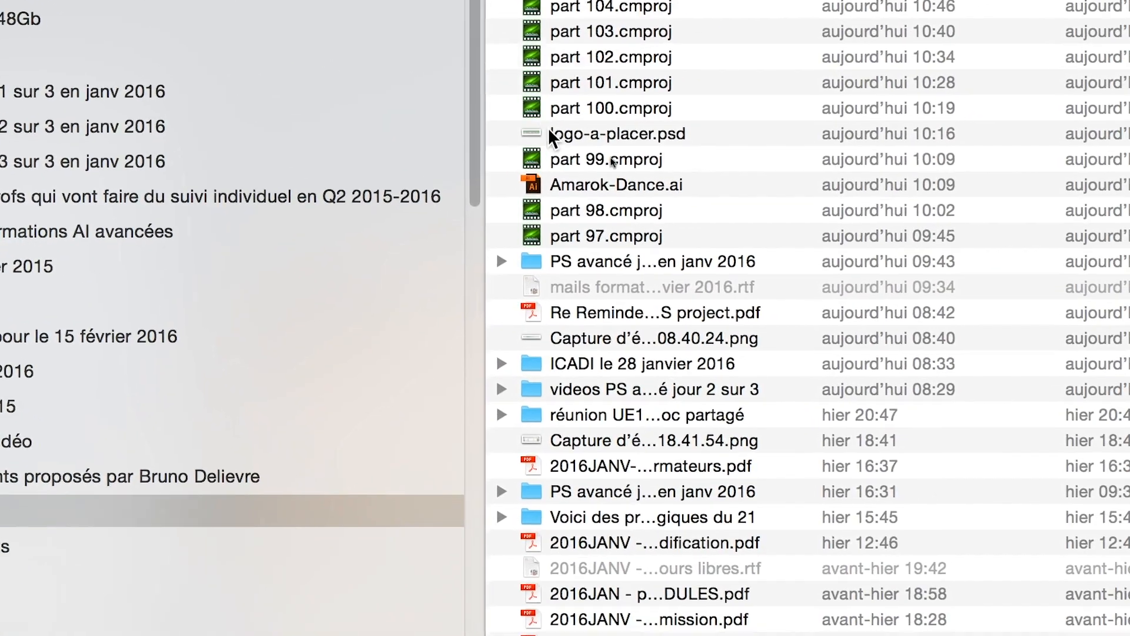
double_click(550, 133)
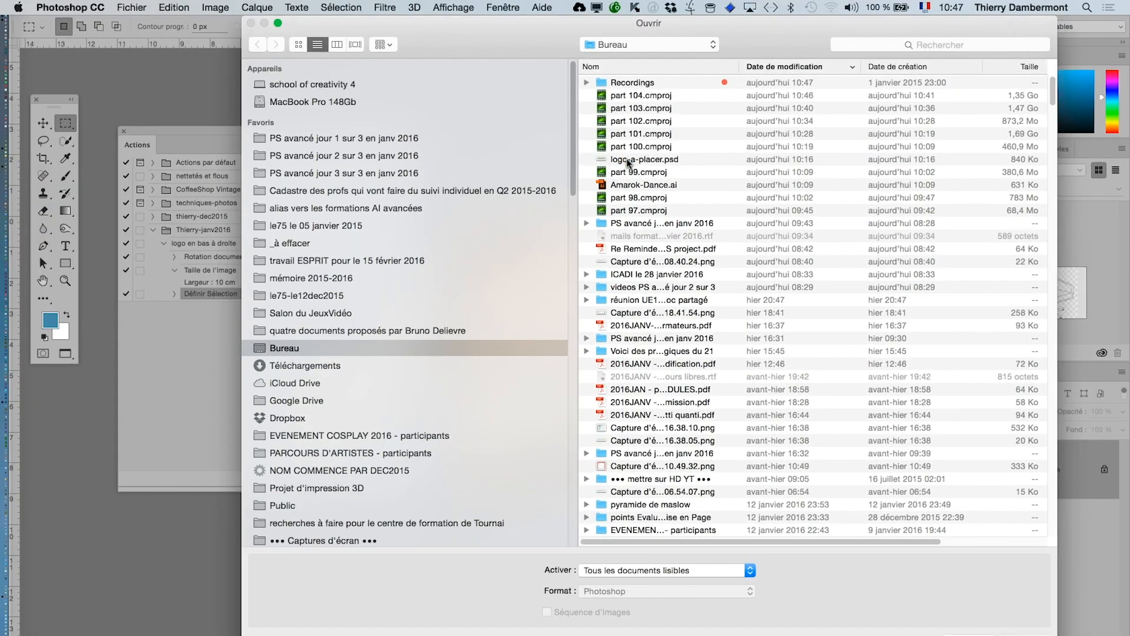
left_click(628, 161)
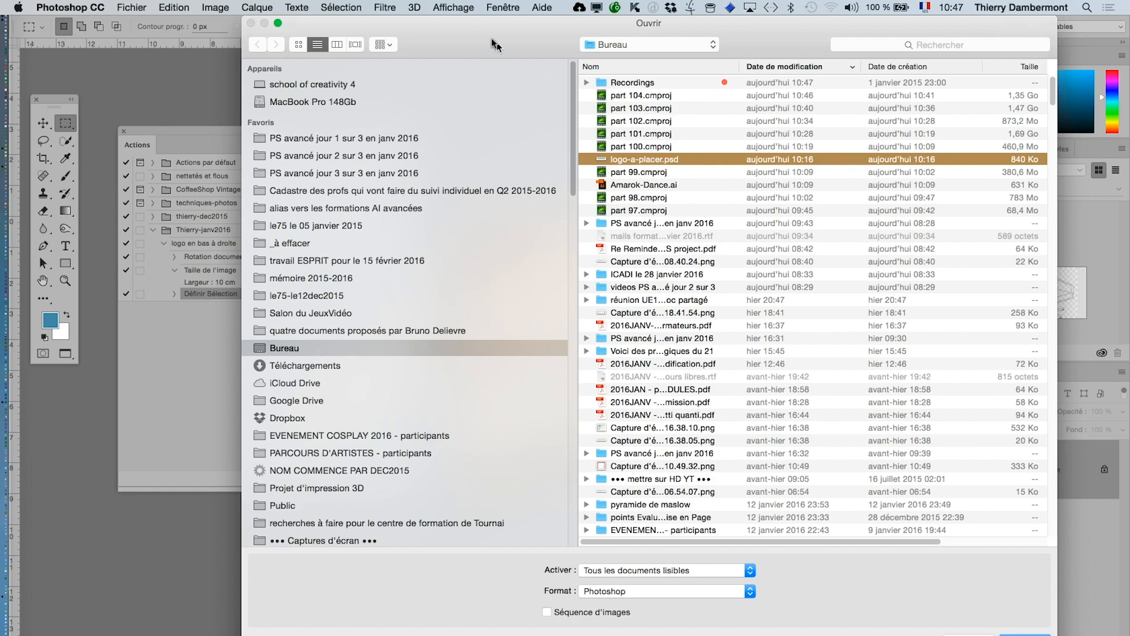
left_click_drag(482, 30, 433, 42)
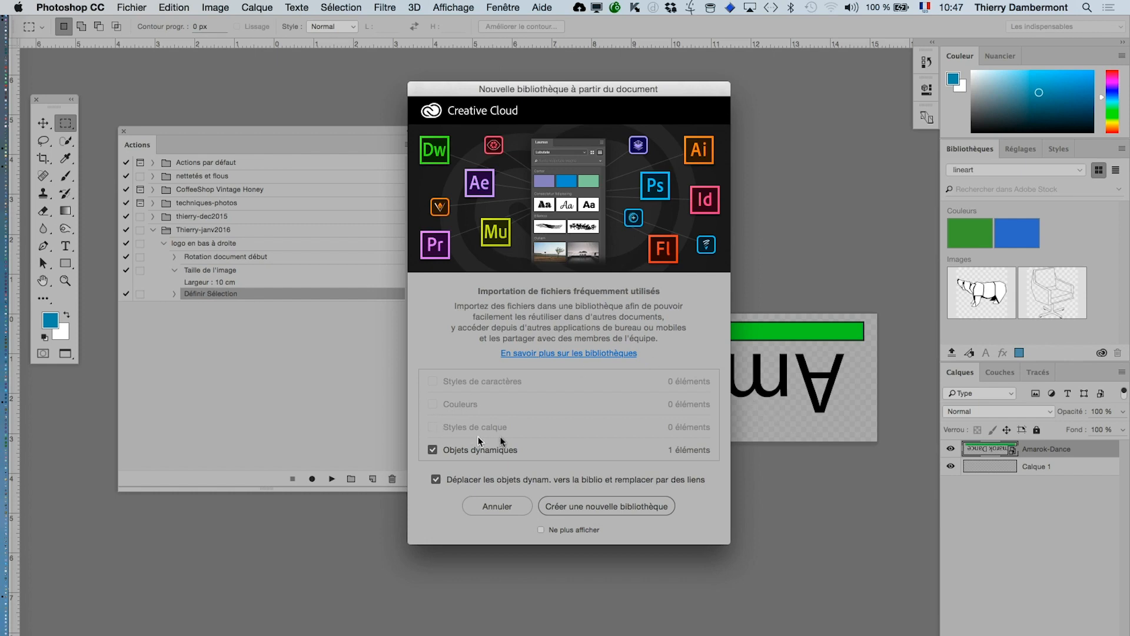
left_click(500, 505)
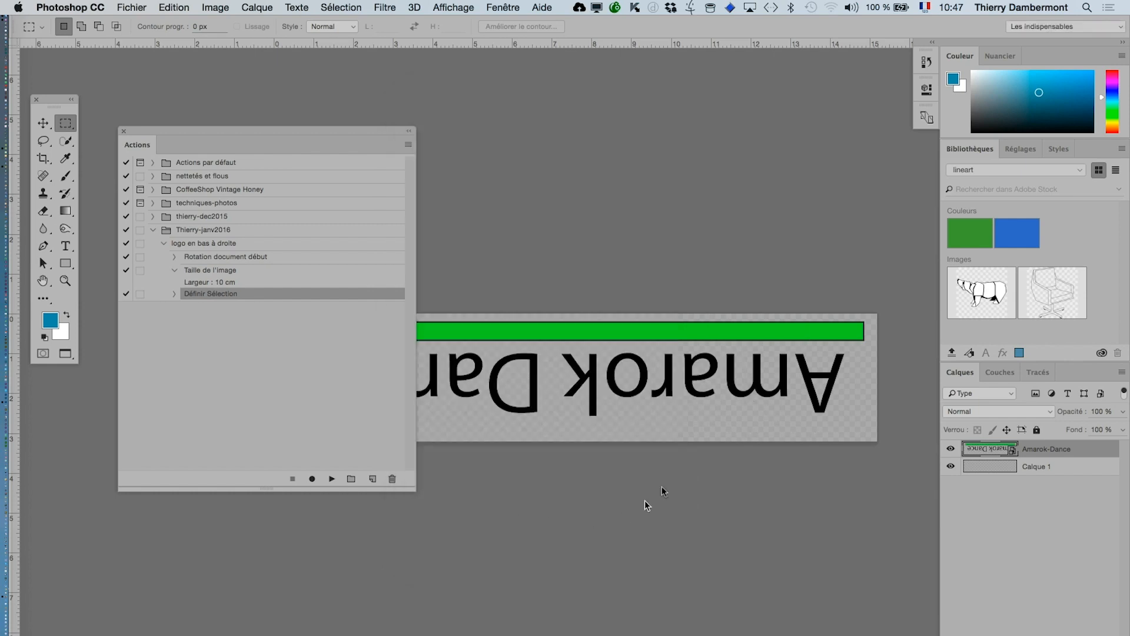
- Shorten the Actions panel and move it clear of the Amarok Dance logo
left_click_drag(256, 129, 245, 189)
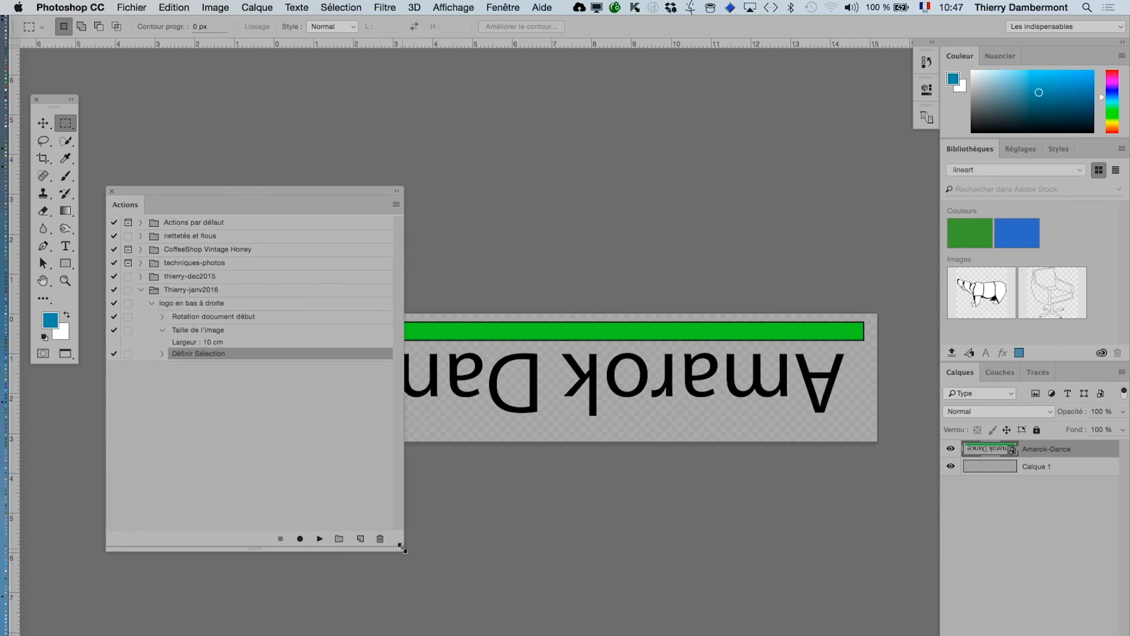
left_click_drag(403, 548, 404, 413)
left_click_drag(316, 190, 337, 71)
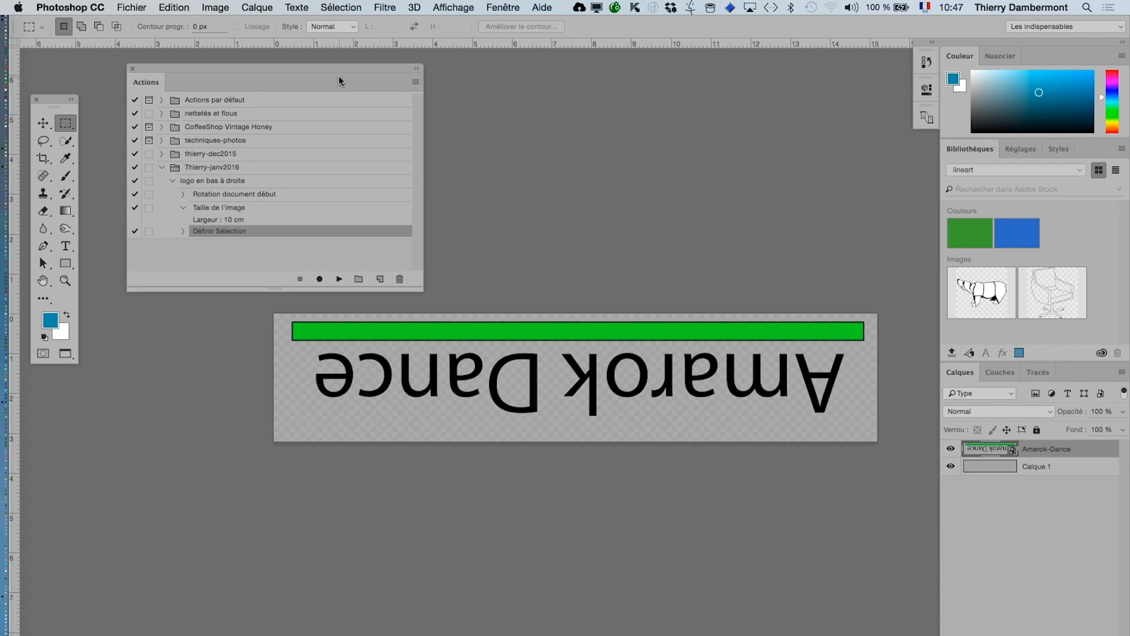
- Open the image size settings for the Amarok Dance logo document
left_click(213, 7)
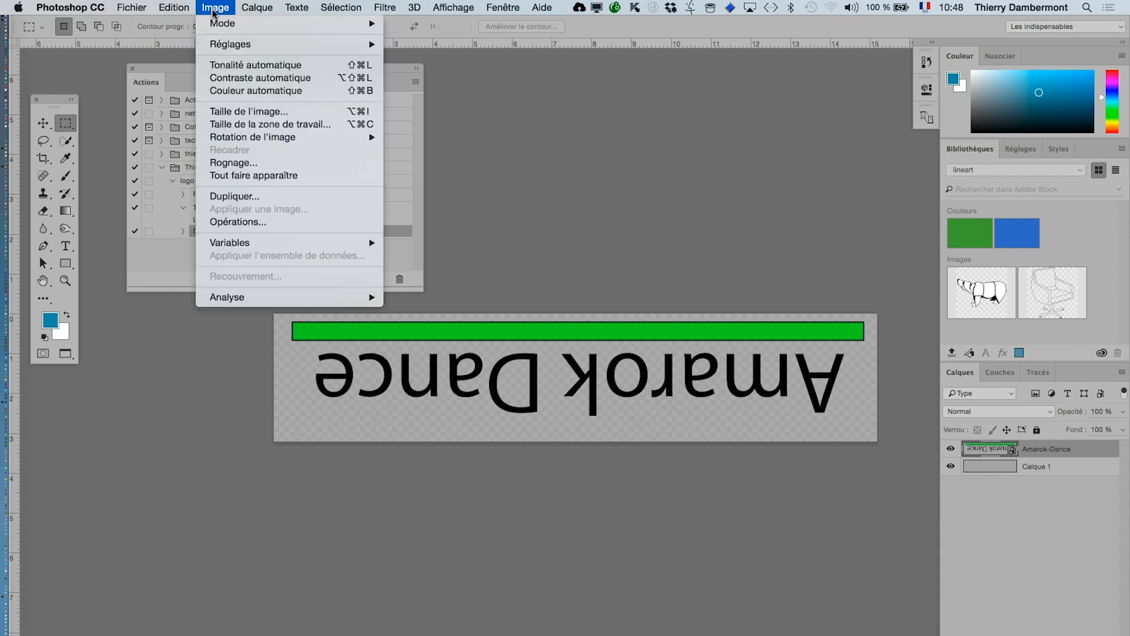
left_click(240, 111)
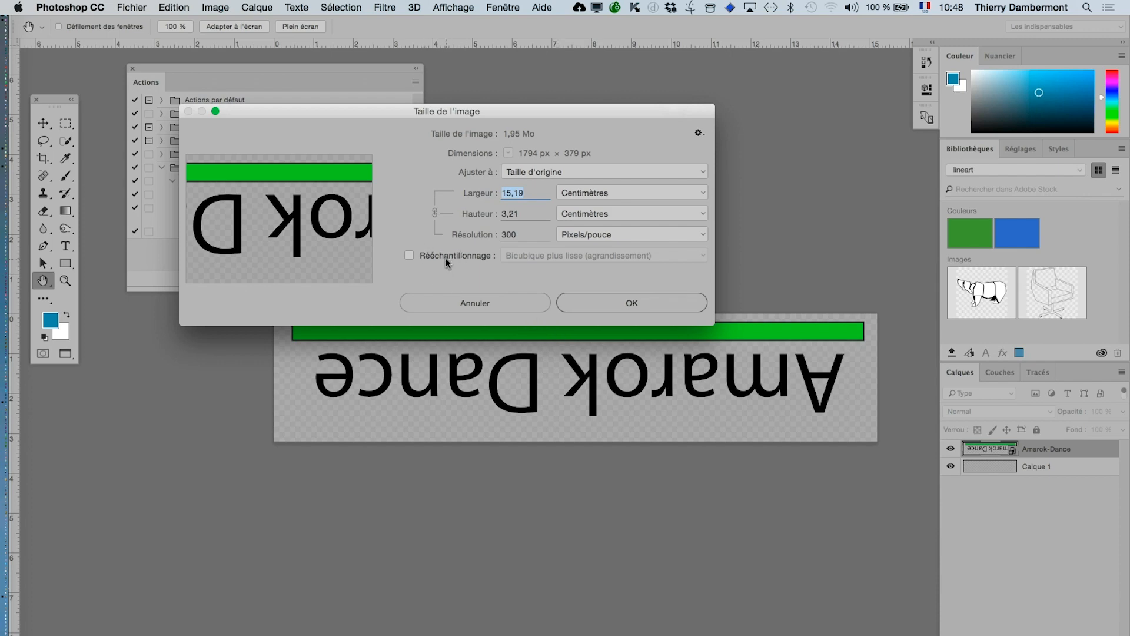
- Set the logo document's width to 2 cm with resampling off
key("alt")
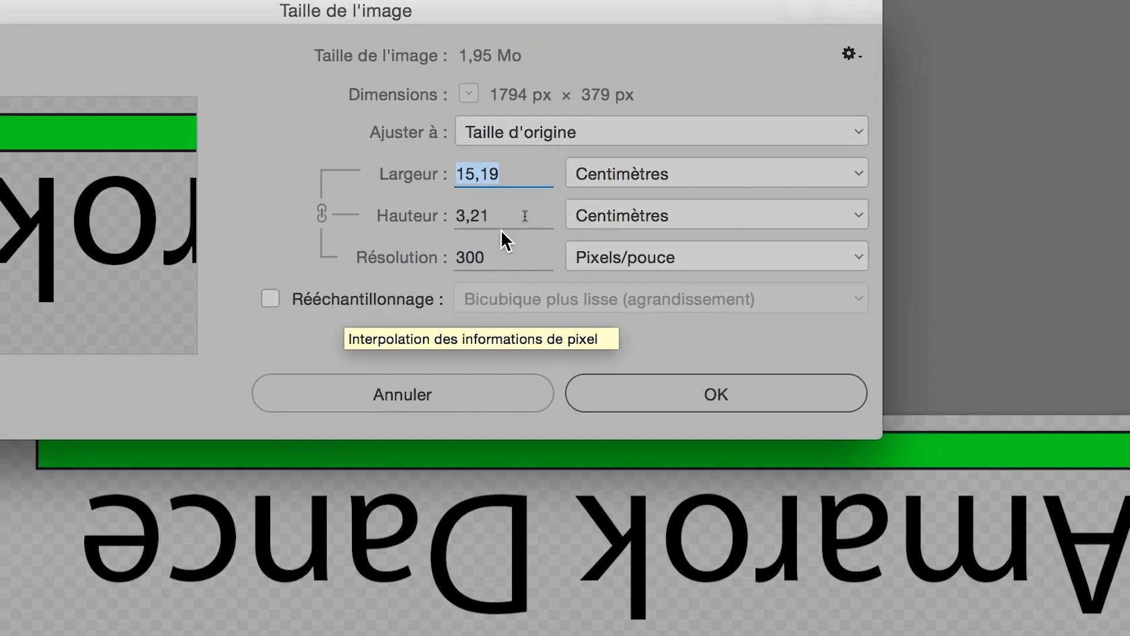
type("2")
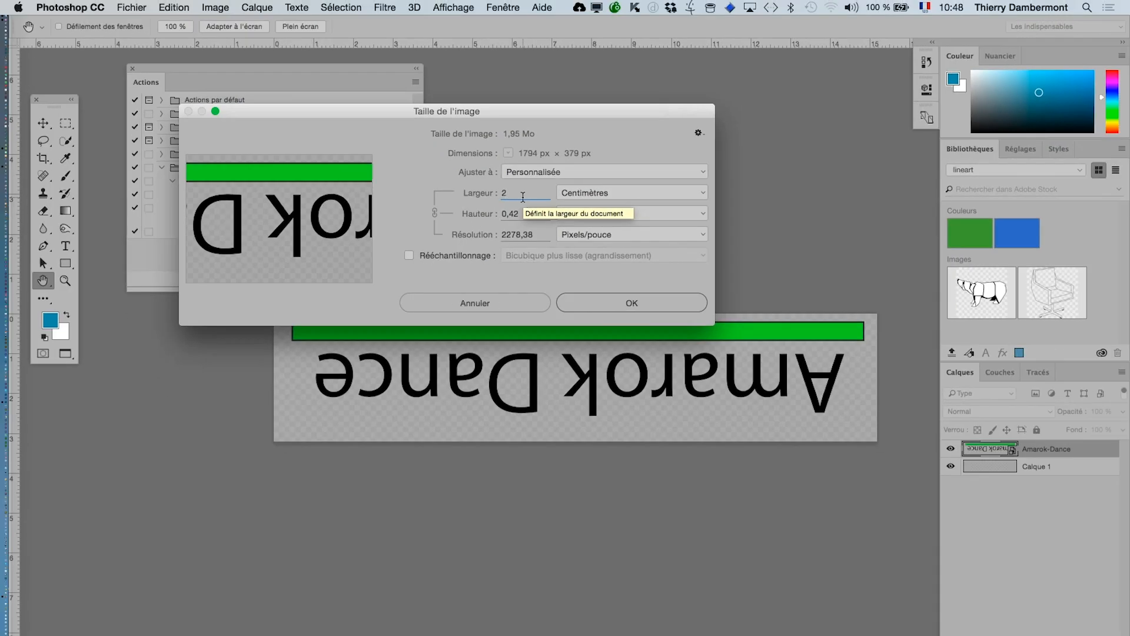
left_click(597, 302)
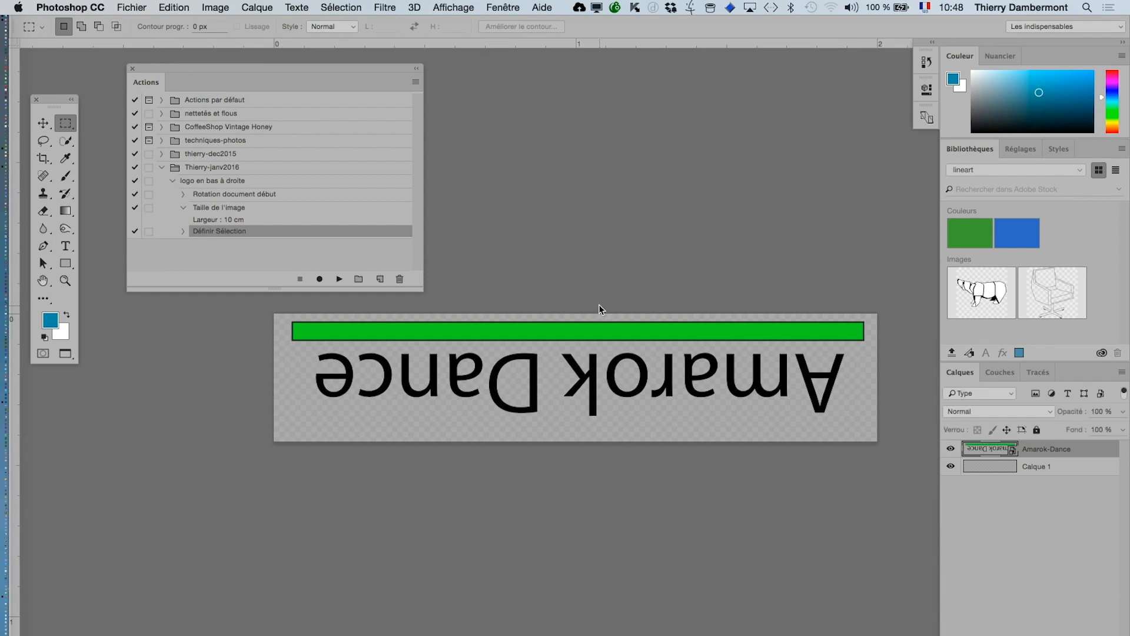
- Save the resized logo document and close it
left_click(123, 7)
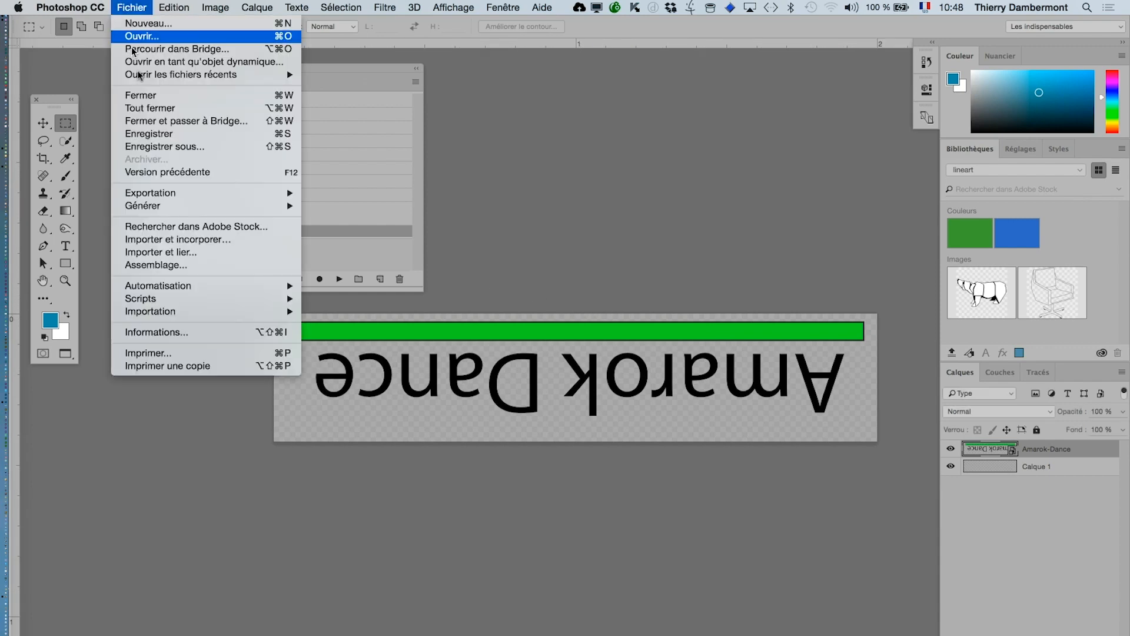
left_click(161, 135)
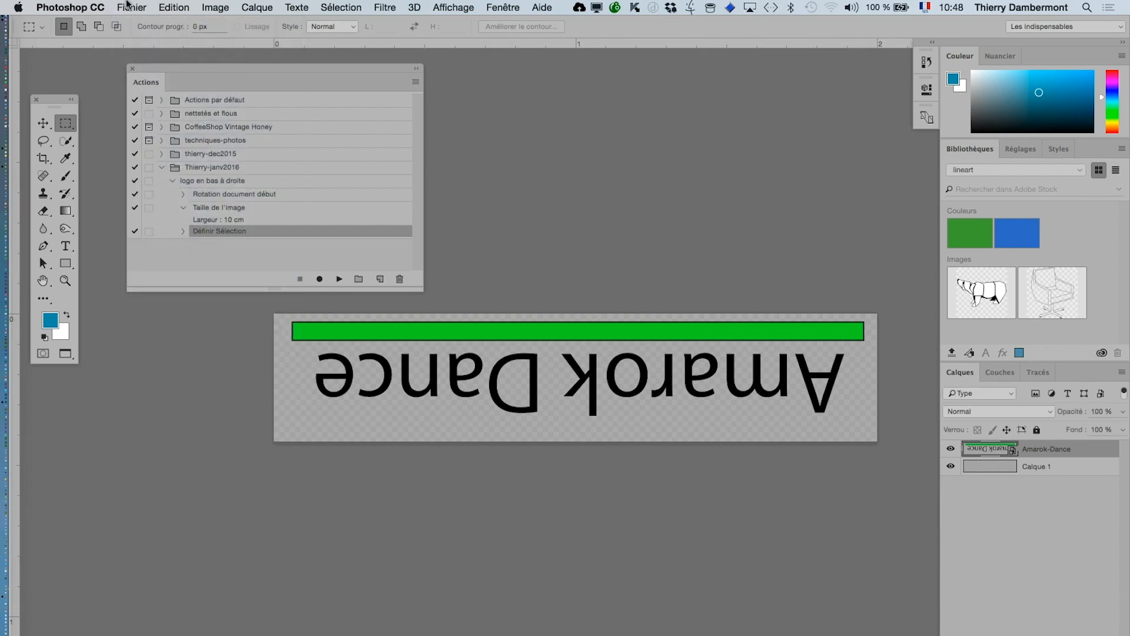
left_click(130, 7)
left_click(143, 97)
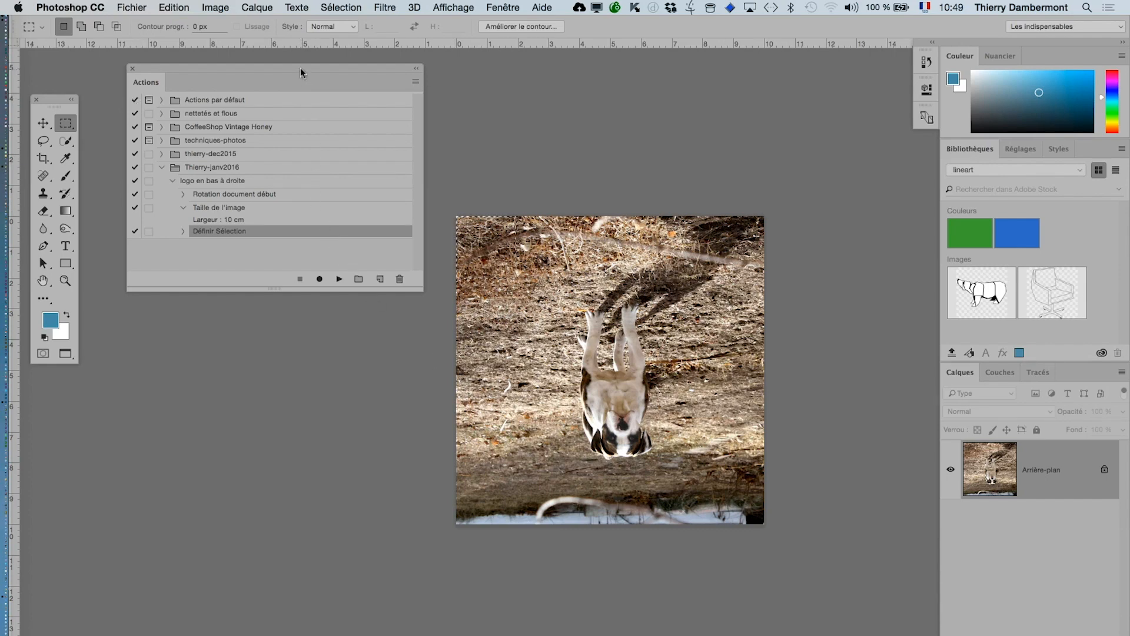
- Reposition and enlarge the Actions panel, and examine the settings of the recorded "Définir Sélection" command
left_click_drag(301, 70, 292, 100)
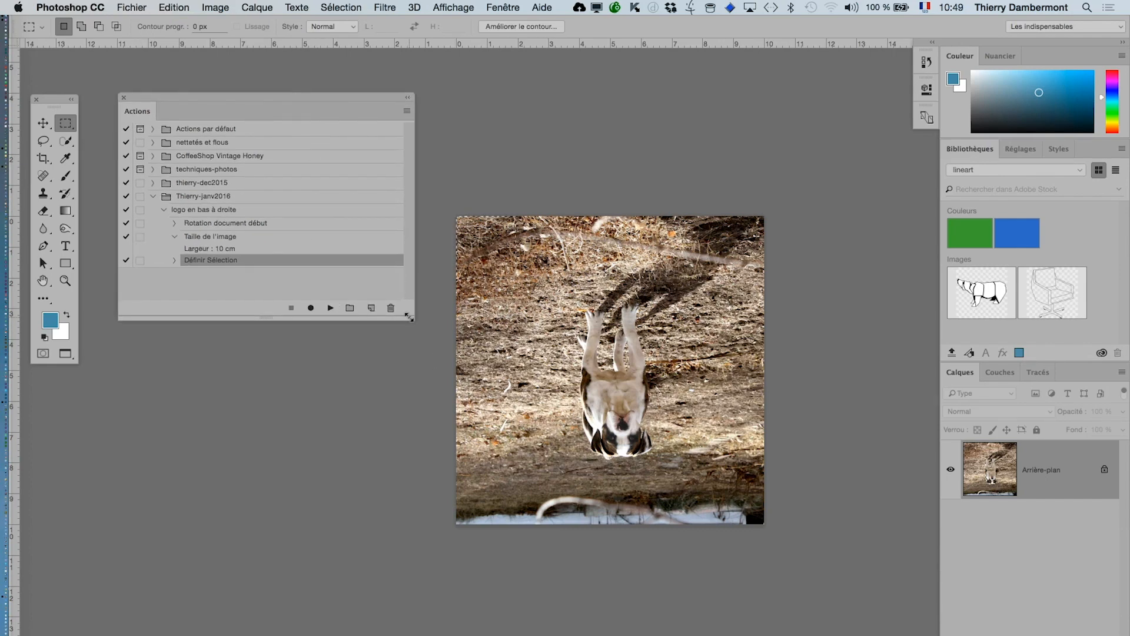
left_click_drag(412, 318, 423, 458)
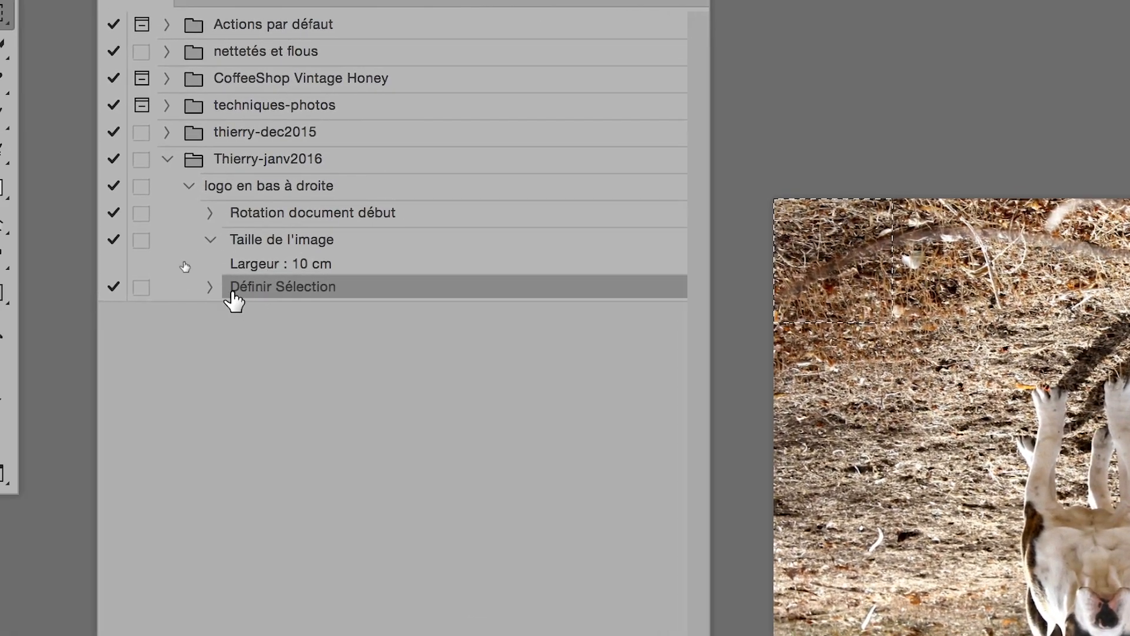
left_click(187, 284)
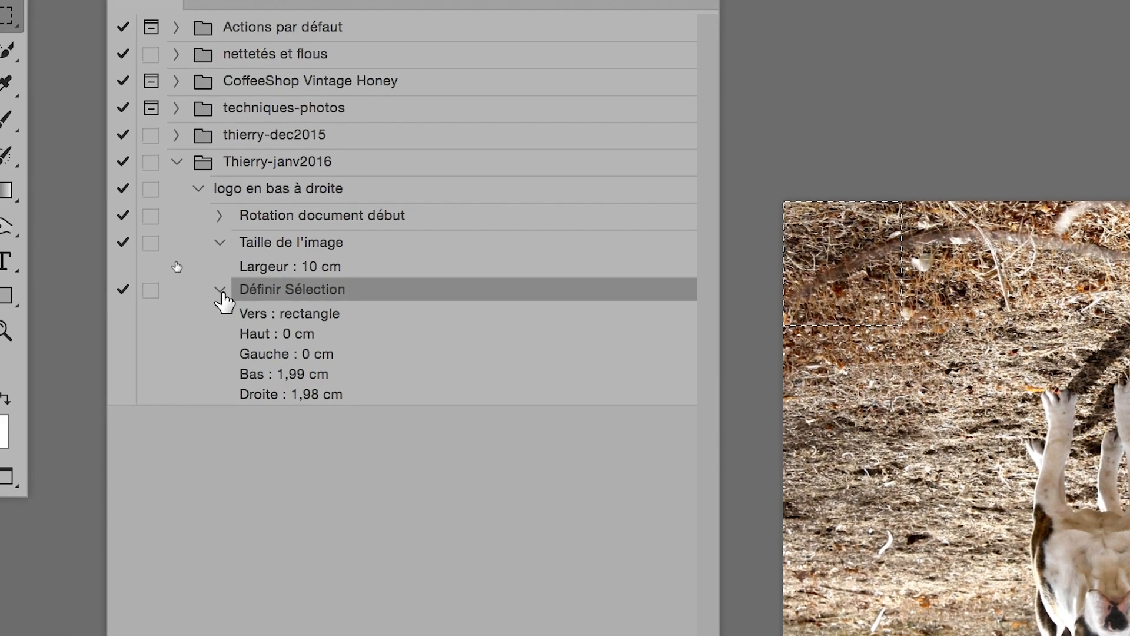
left_click(176, 243)
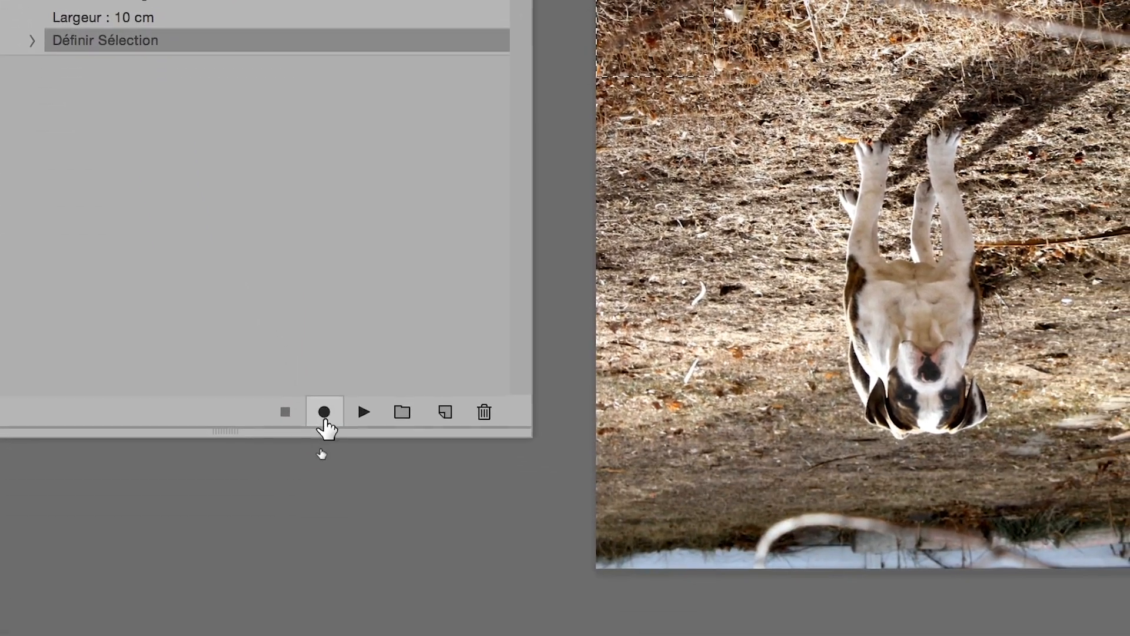
- Resume recording the action, embed logo-a-placer.psd from the desktop in the dog photo, and validate its placement
left_click(323, 412)
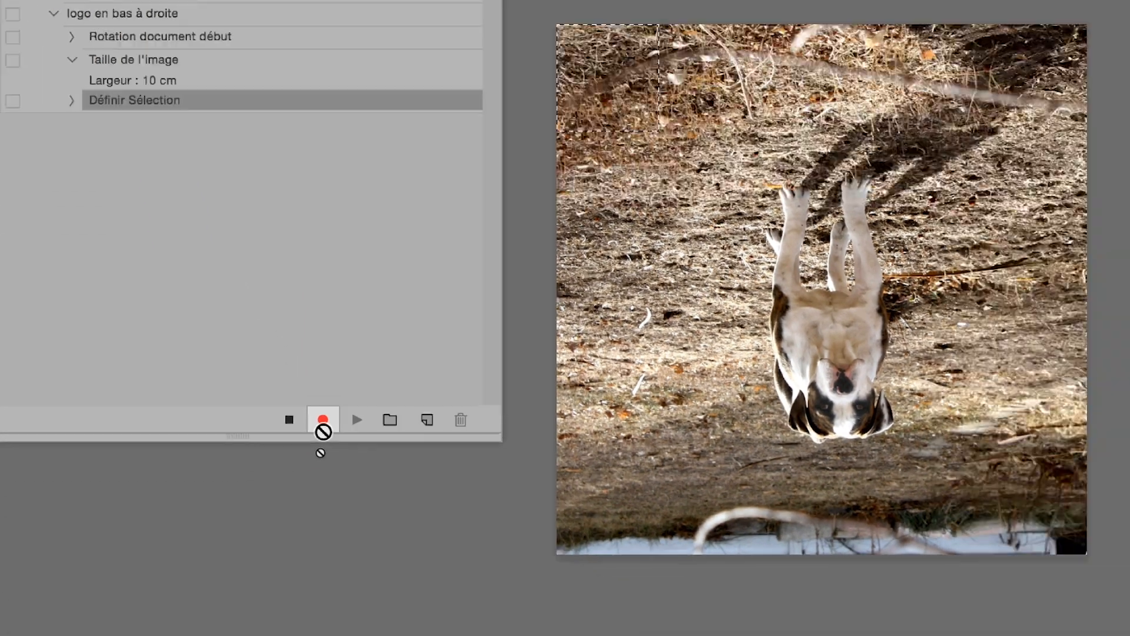
left_click(131, 7)
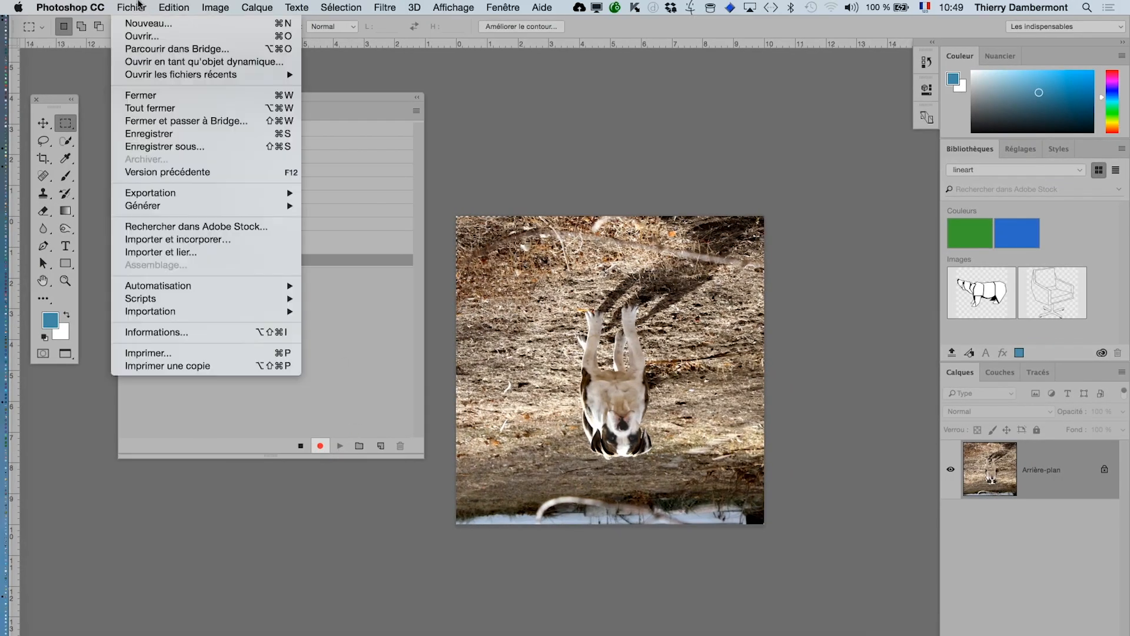
left_click(141, 239)
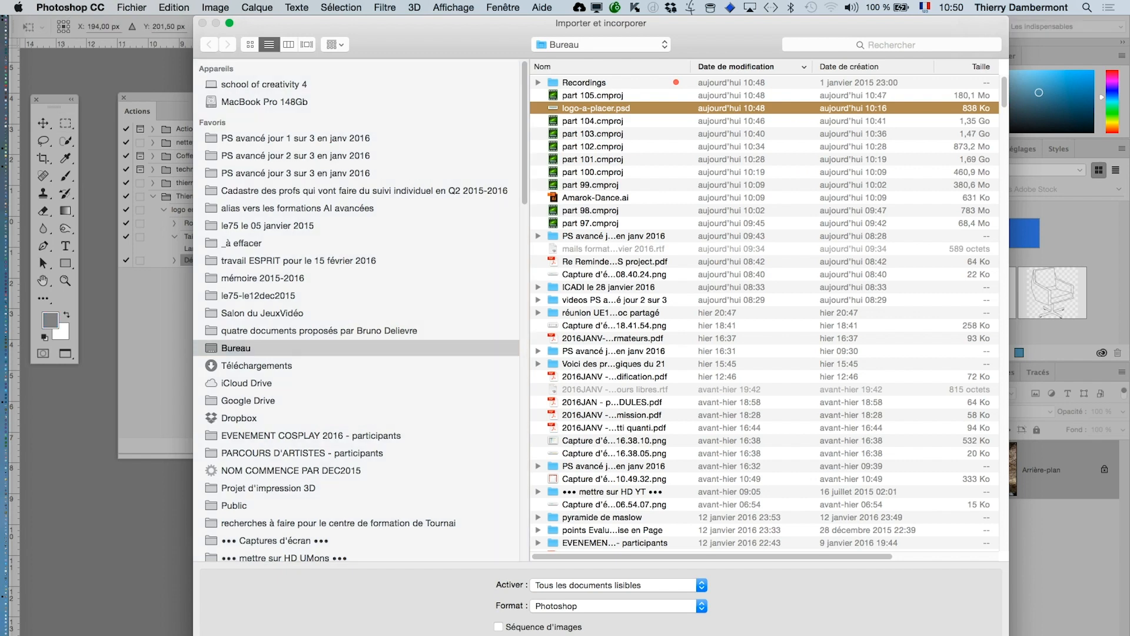
key("Return")
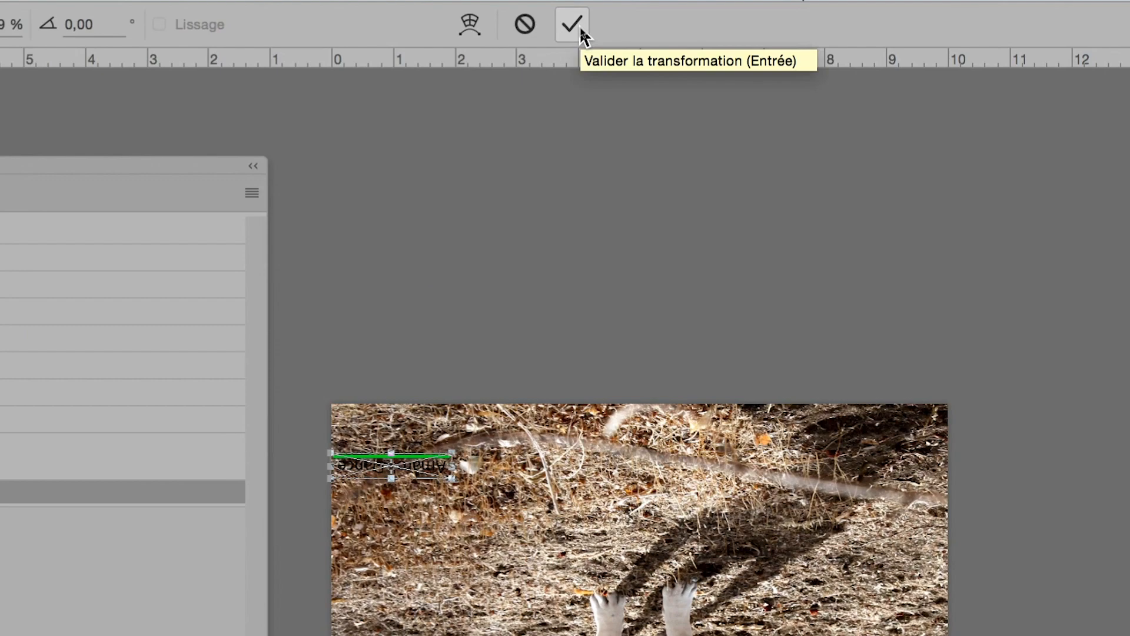
left_click(580, 33)
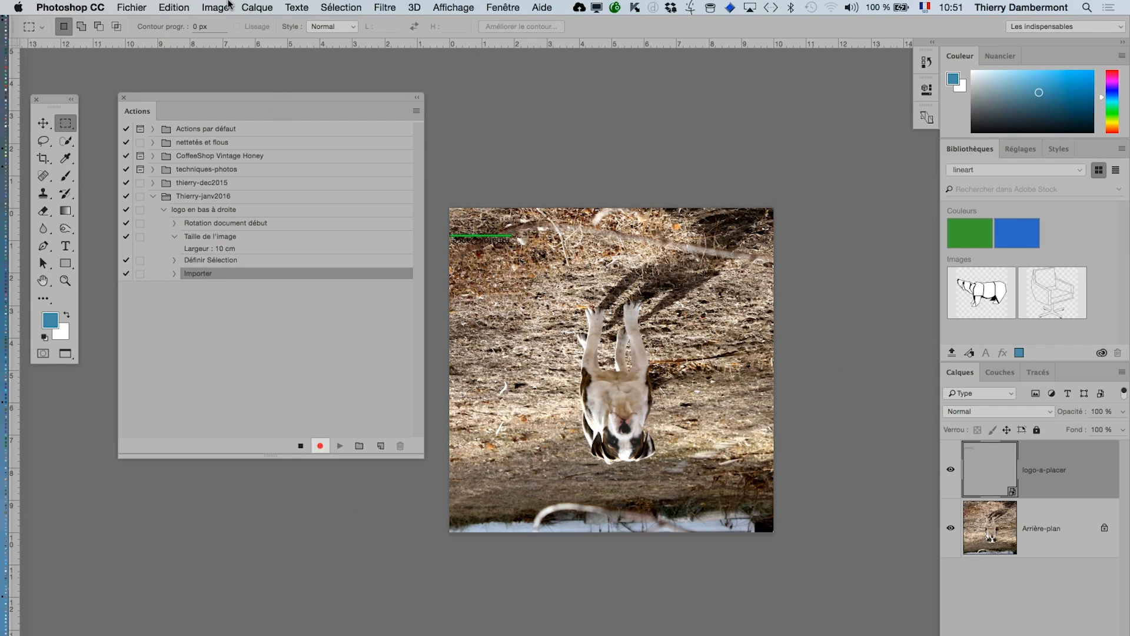
- Rotate the whole image by 180° and stop recording the action
left_click(216, 8)
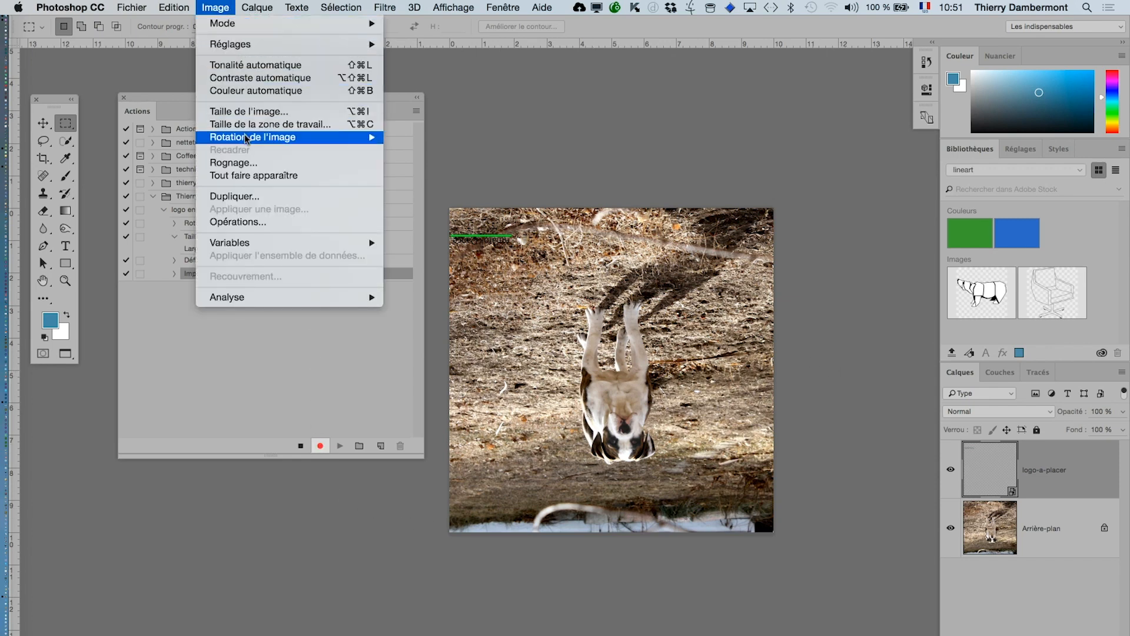
mouse_move(253, 137)
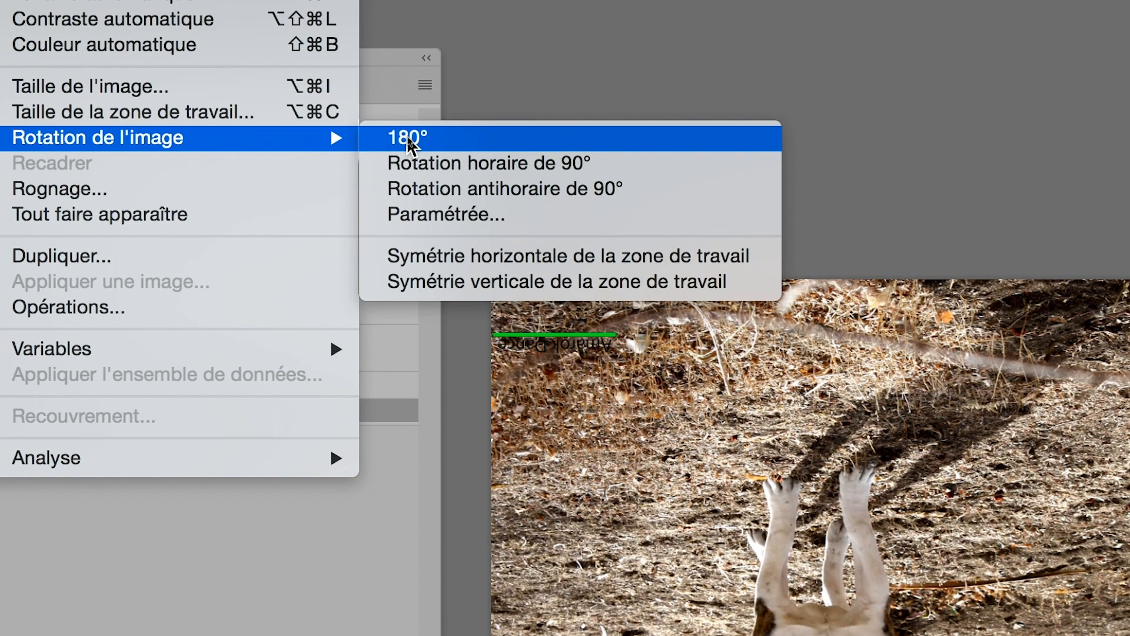
left_click(406, 136)
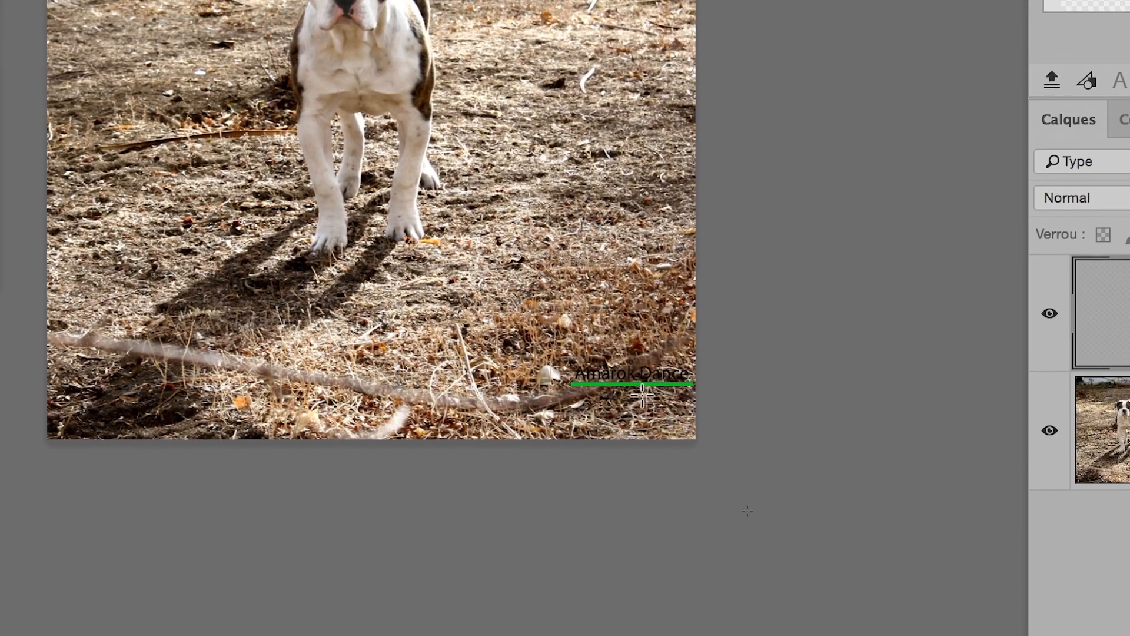
scroll(646, 396, "up", 5)
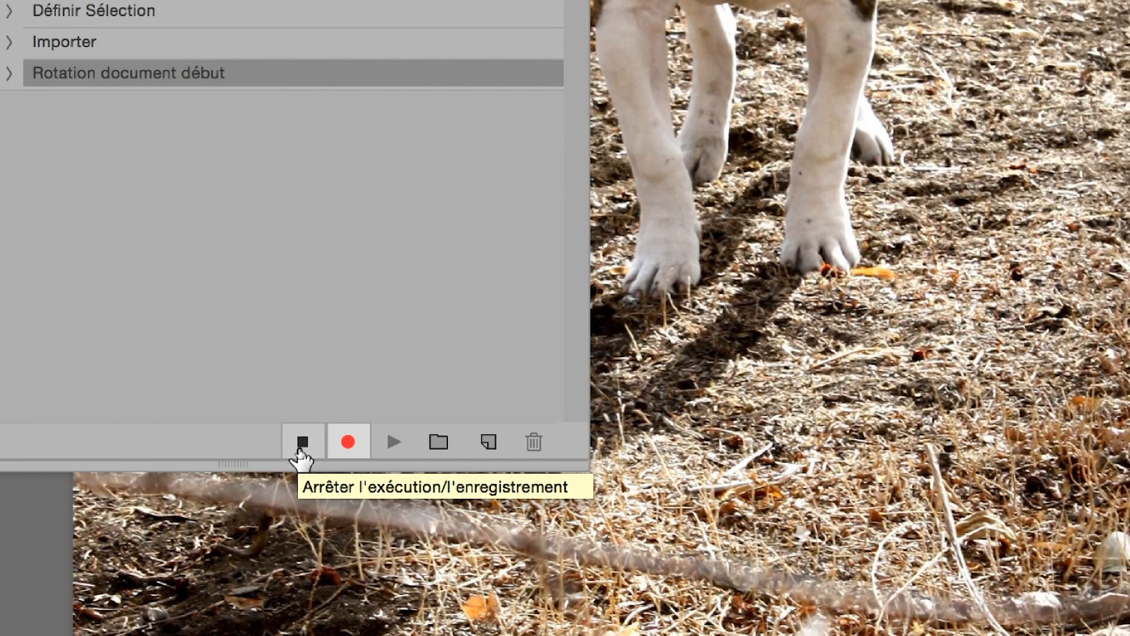
left_click(300, 448)
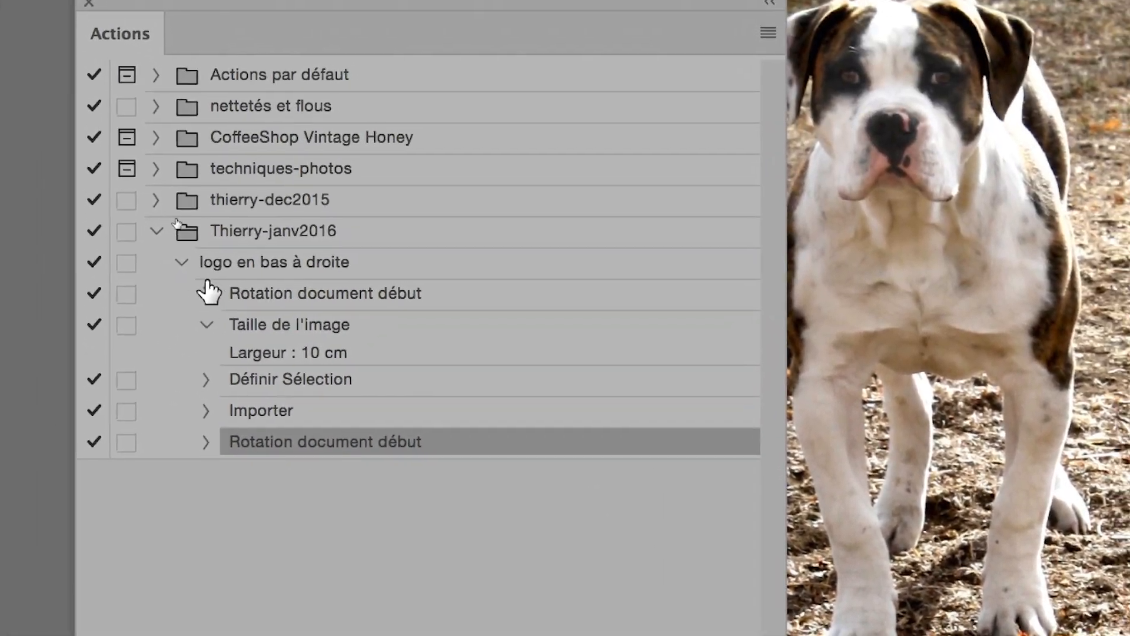
- Examine the recorded settings of each command in the "logo en bas à droite" action, from first rotation to last
left_click(207, 293)
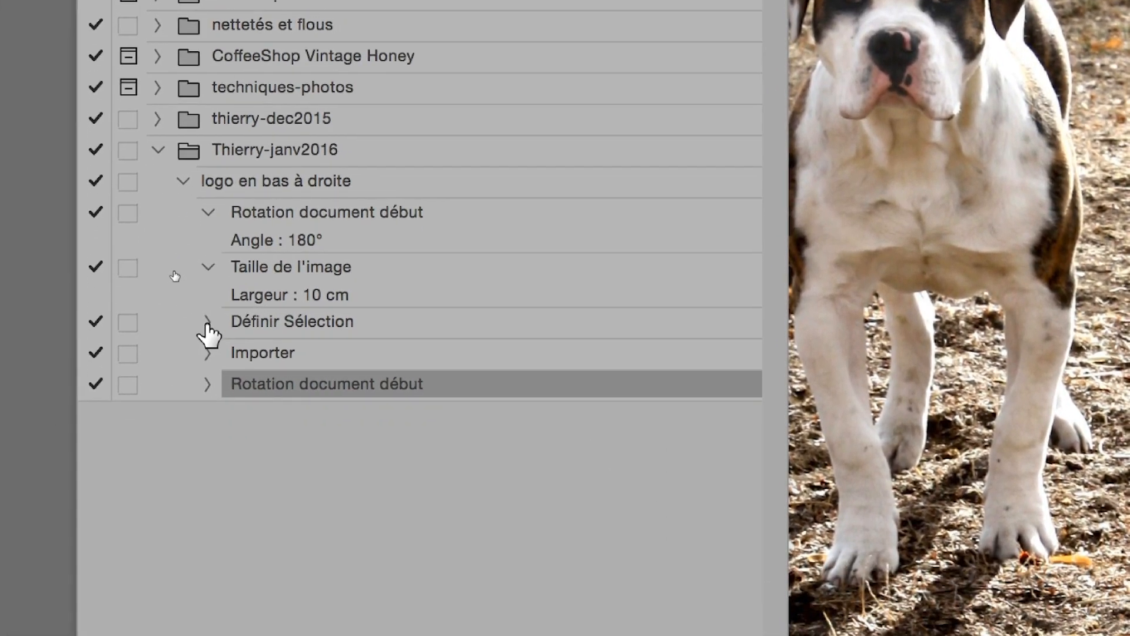
left_click(208, 321)
left_click(208, 353)
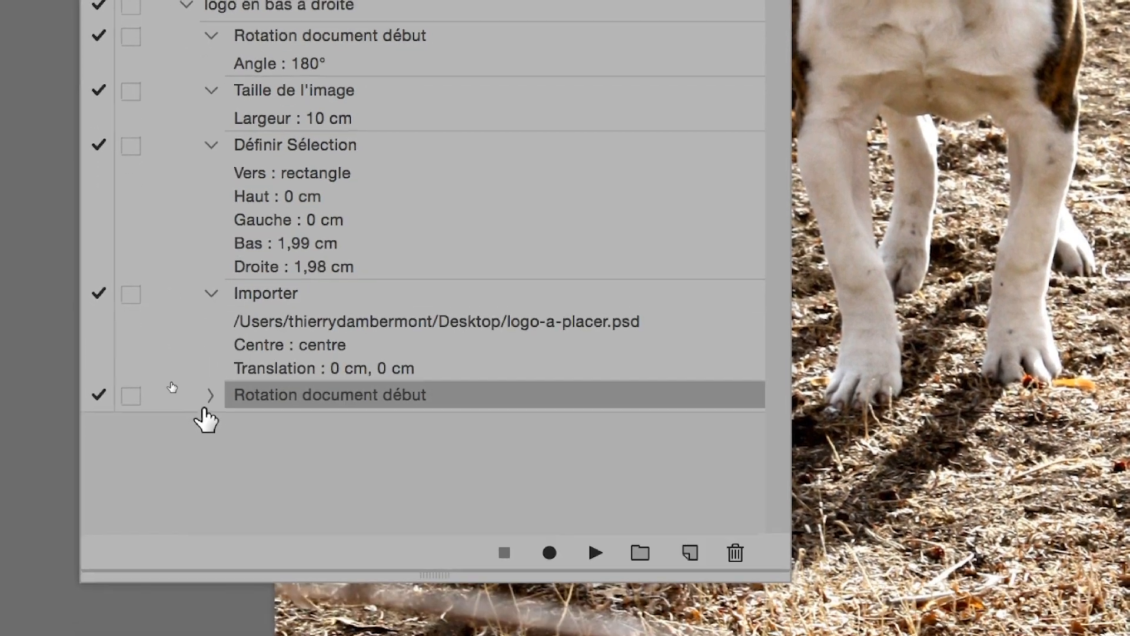
left_click(208, 396)
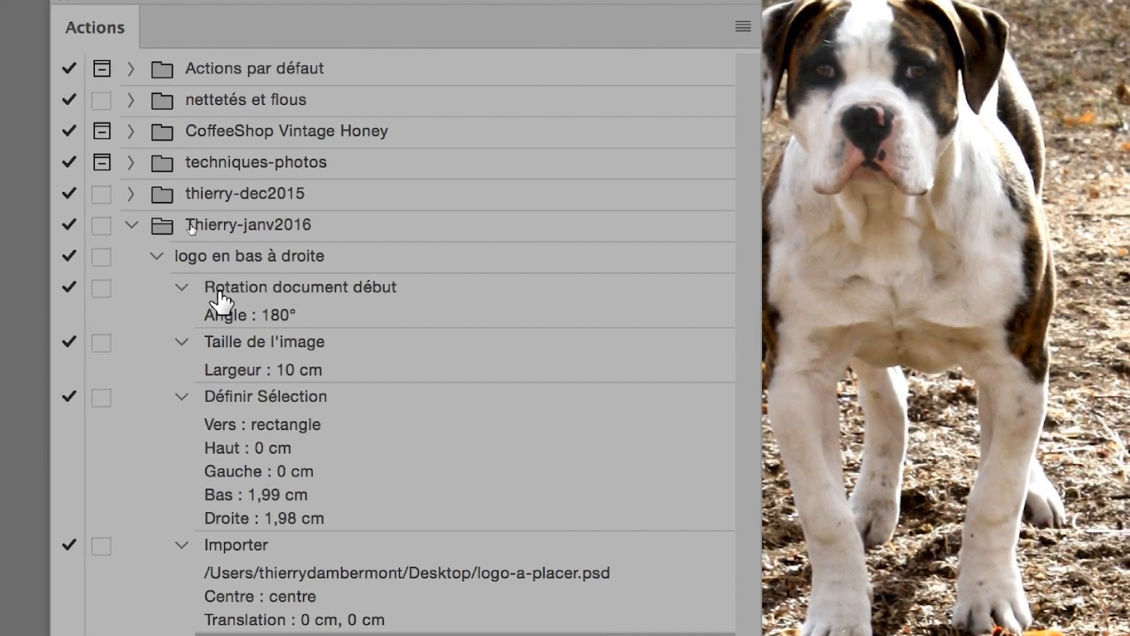
left_click(233, 261)
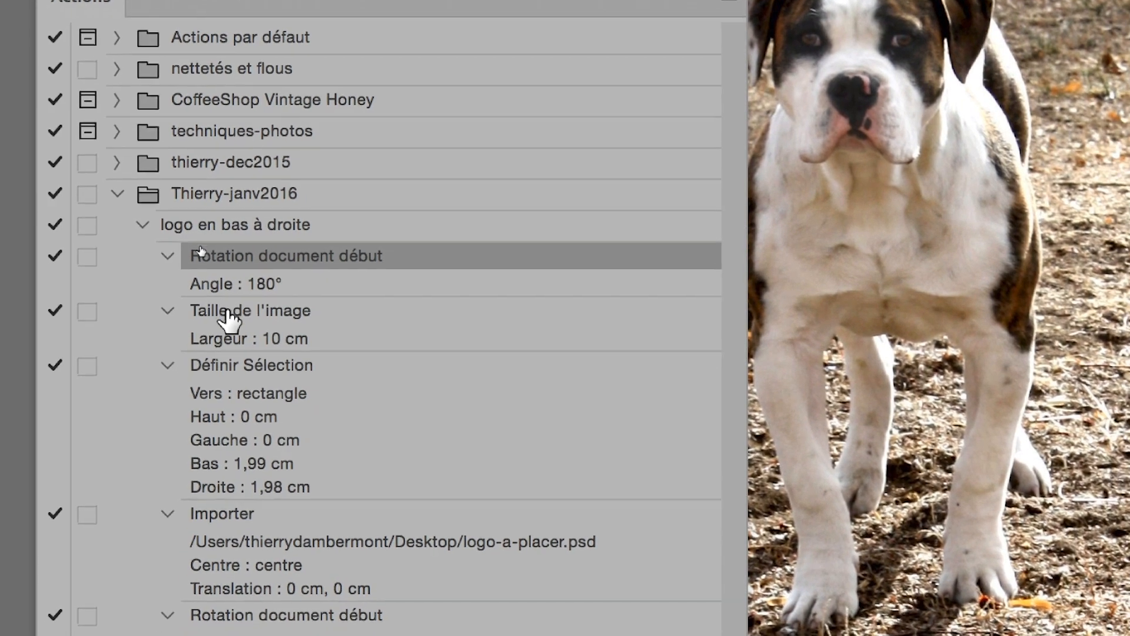
left_click(226, 327)
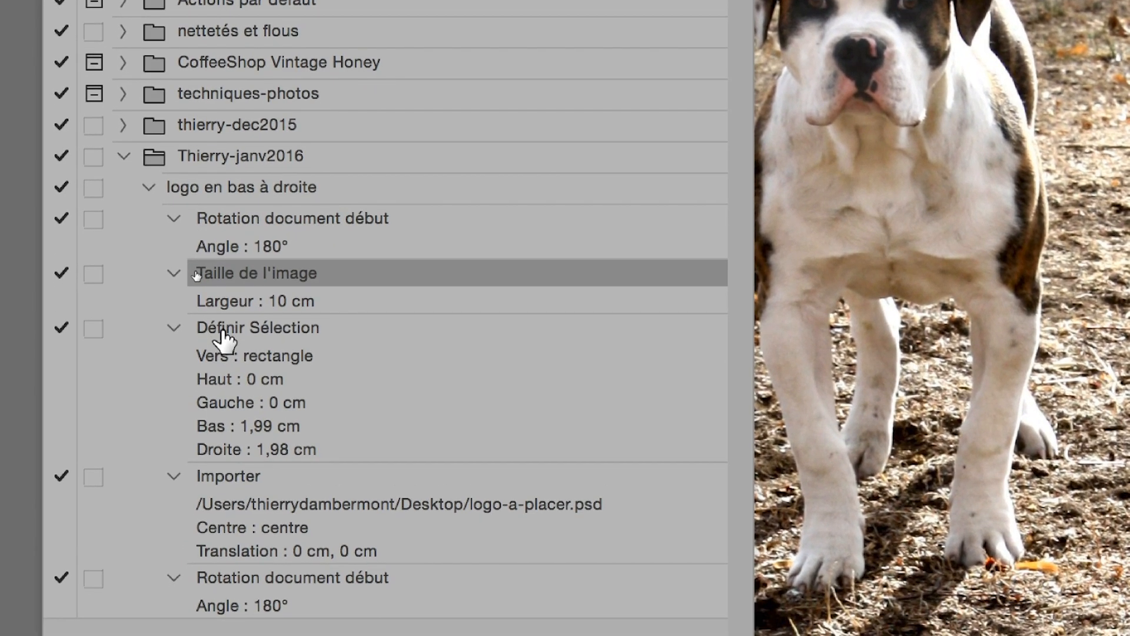
left_click(223, 330)
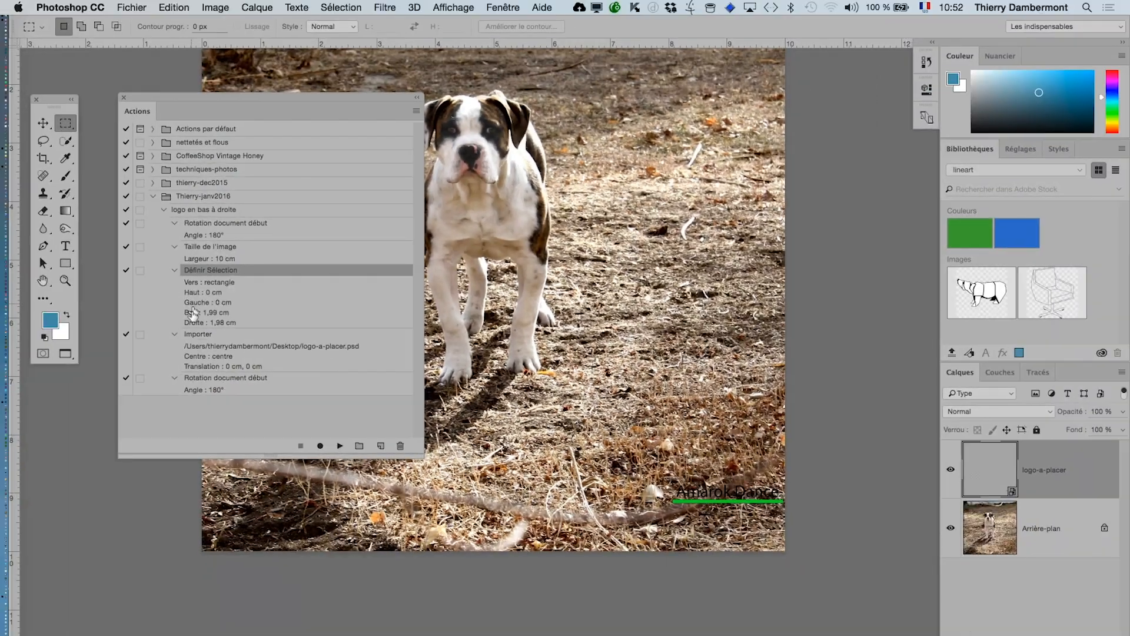
left_click(194, 334)
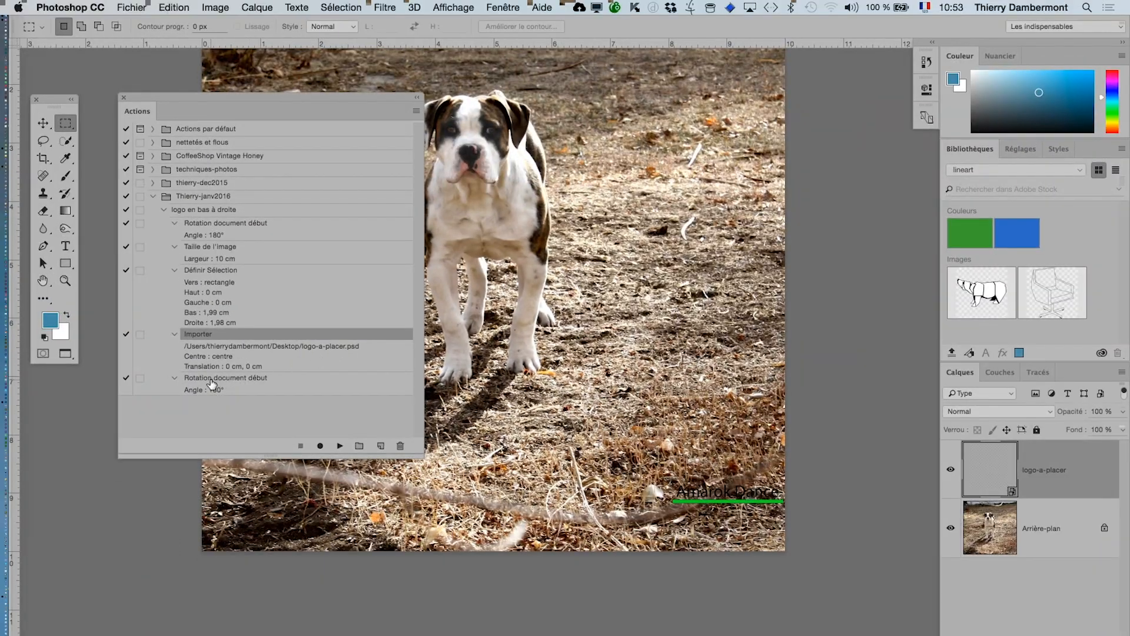
left_click(12, 438)
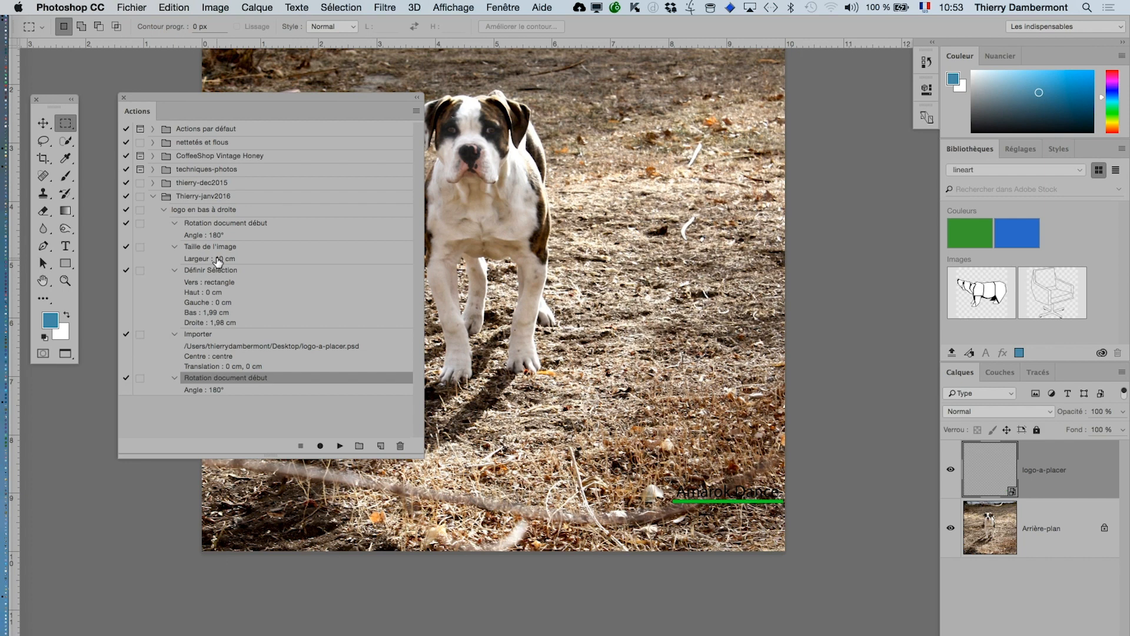
- Collapse the "logo en bas à droite" action and select its parent action set
left_click(203, 198)
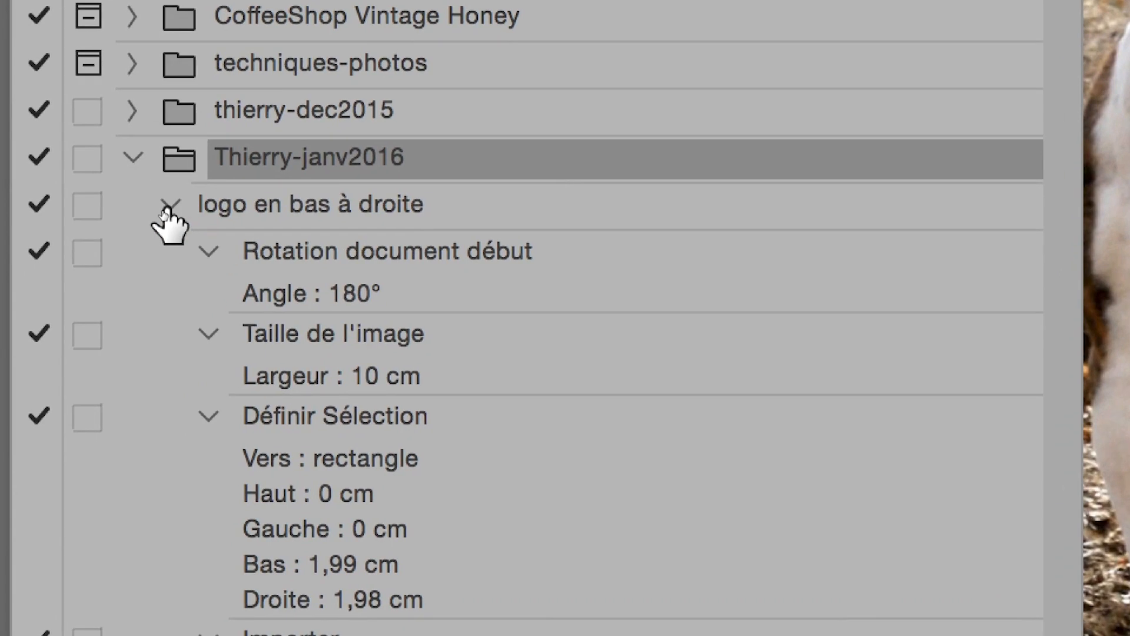
left_click(144, 222)
left_click(188, 227)
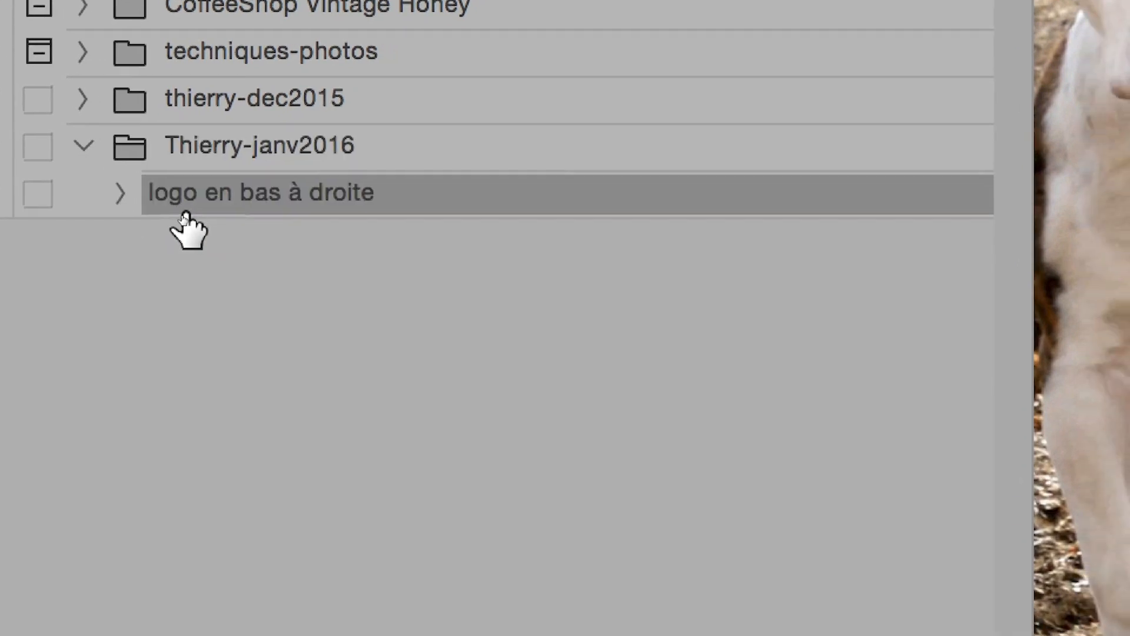
left_click(183, 200)
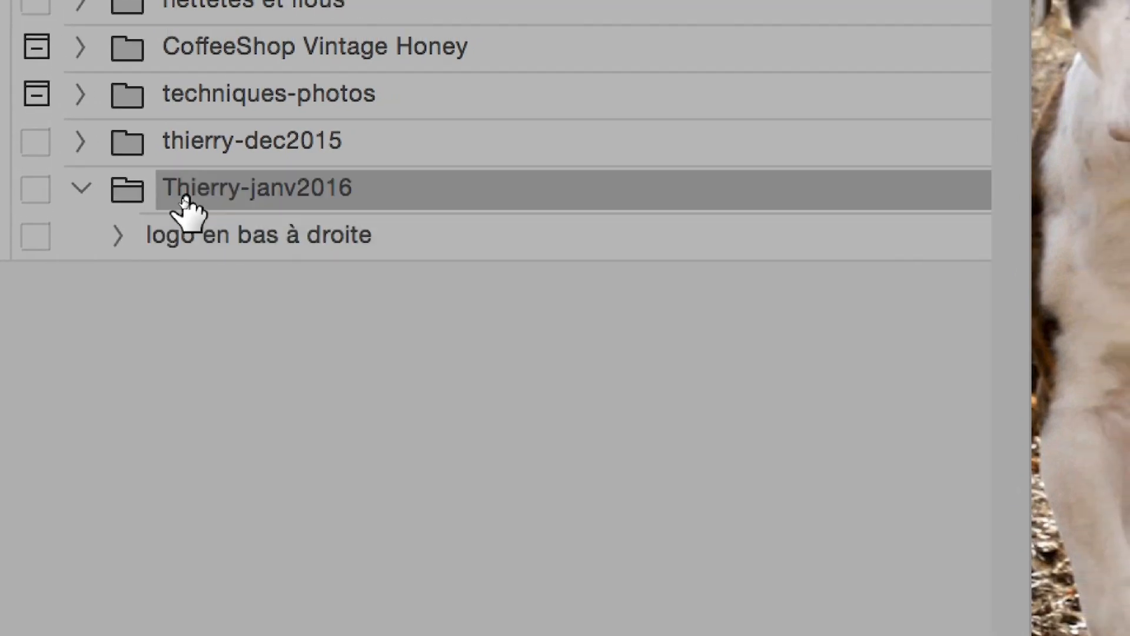
left_click(174, 250)
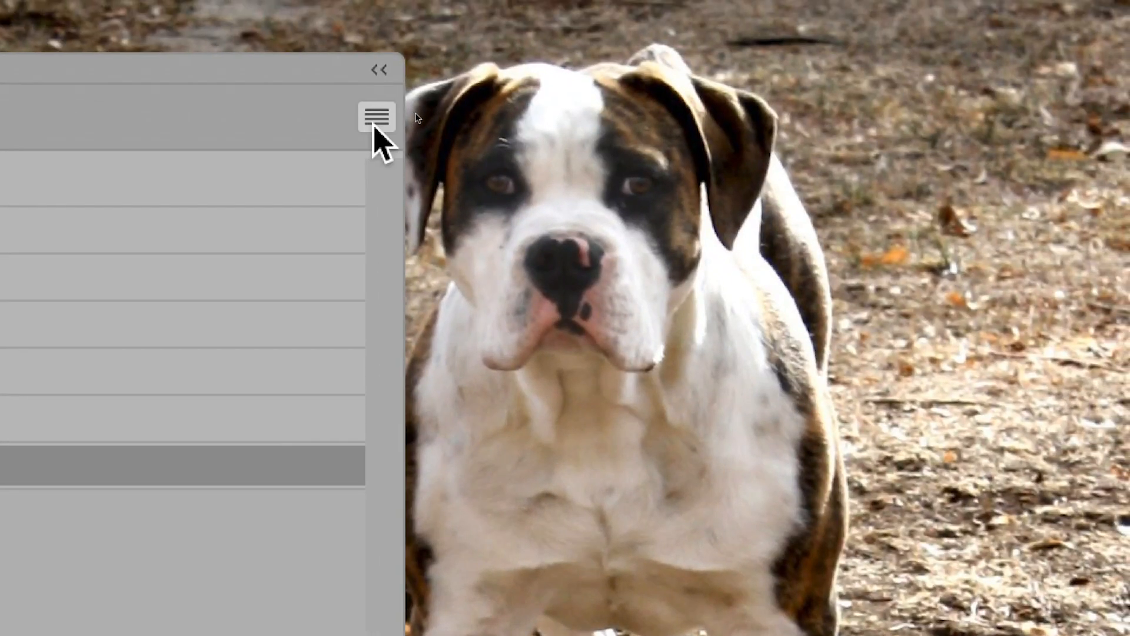
left_click(393, 61)
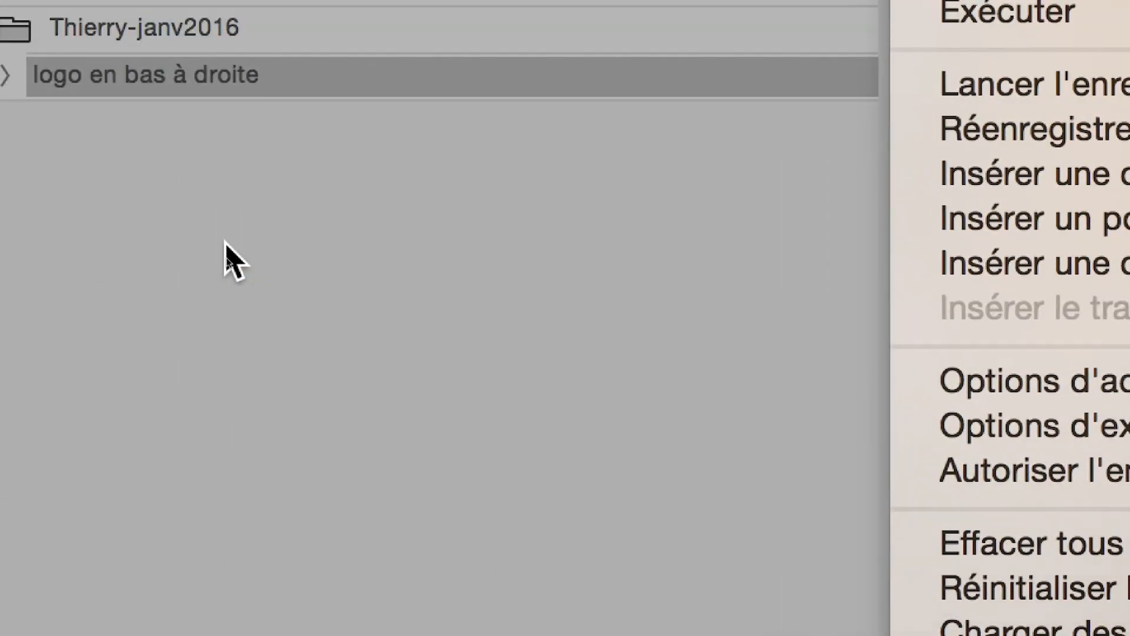
left_click(227, 258)
- Save the selected action set to the desktop (Bureau) as an .atn file, keeping the proposed file name
left_click(201, 200)
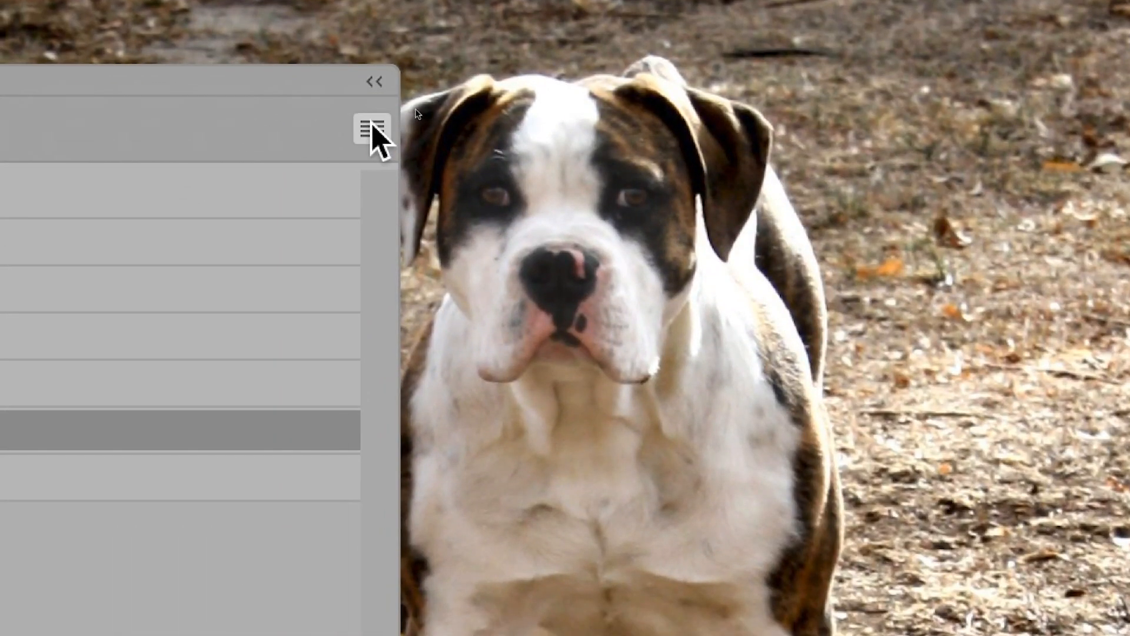
left_click(372, 128)
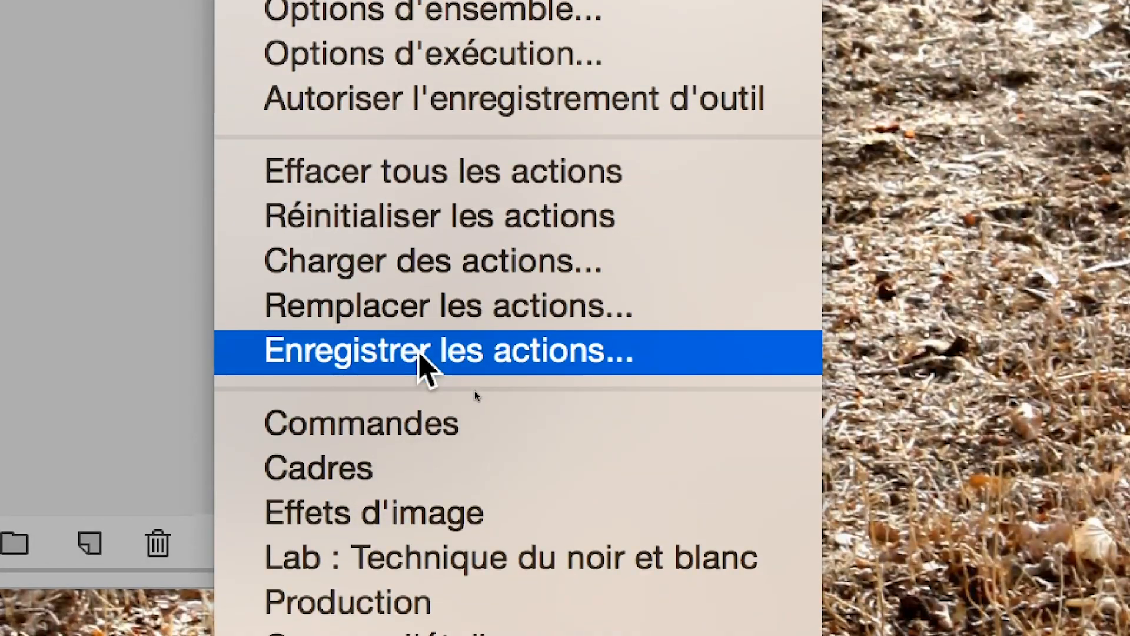
left_click(419, 352)
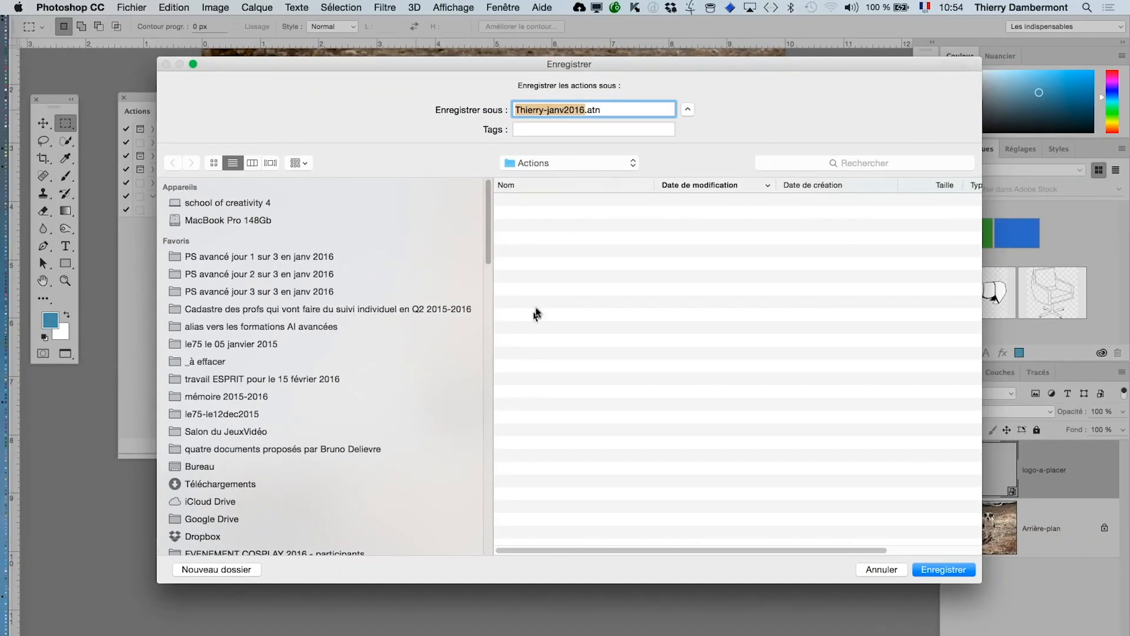
left_click(211, 467)
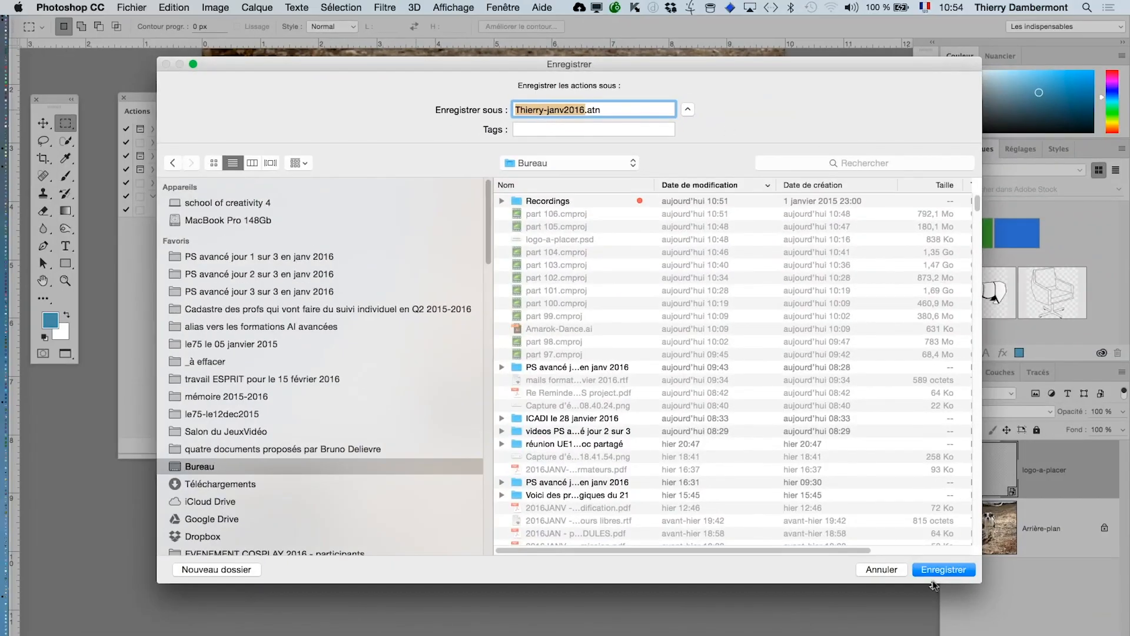
left_click(937, 574)
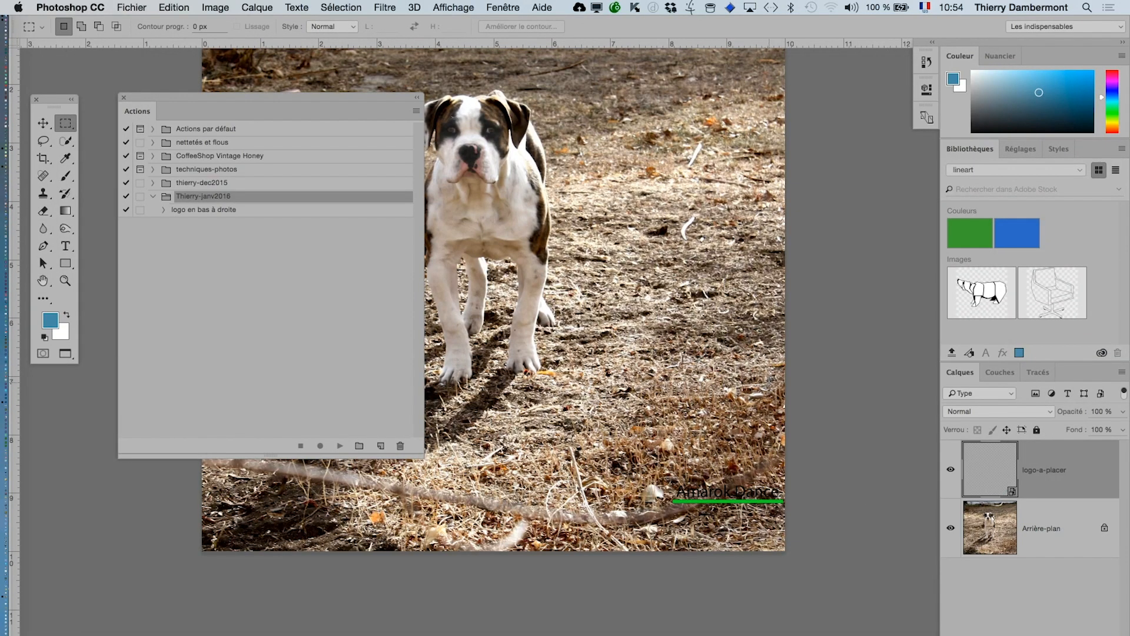
- Move the Actions panel lower over the photo and reduce its size
left_click_drag(313, 97, 292, 240)
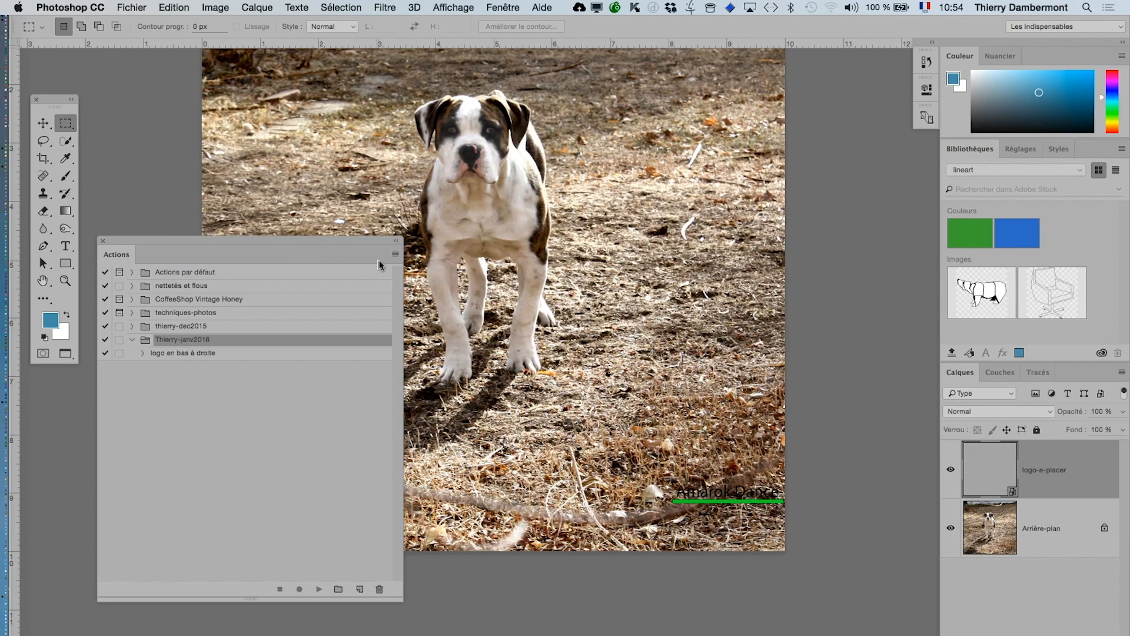
left_click(395, 253)
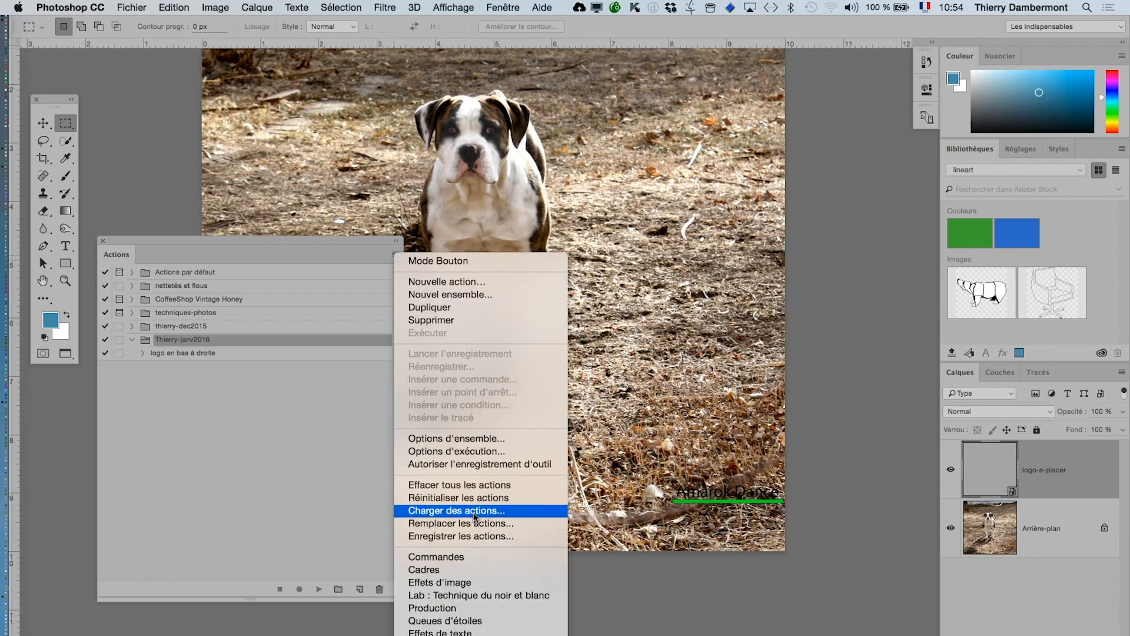
left_click(289, 522)
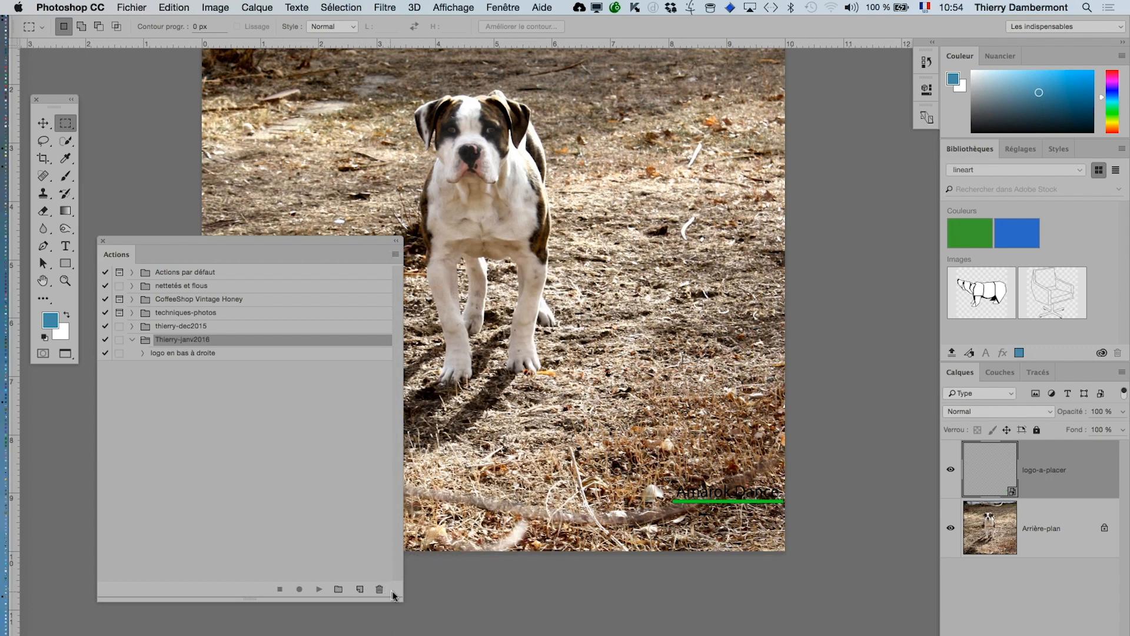
left_click_drag(395, 594, 306, 451)
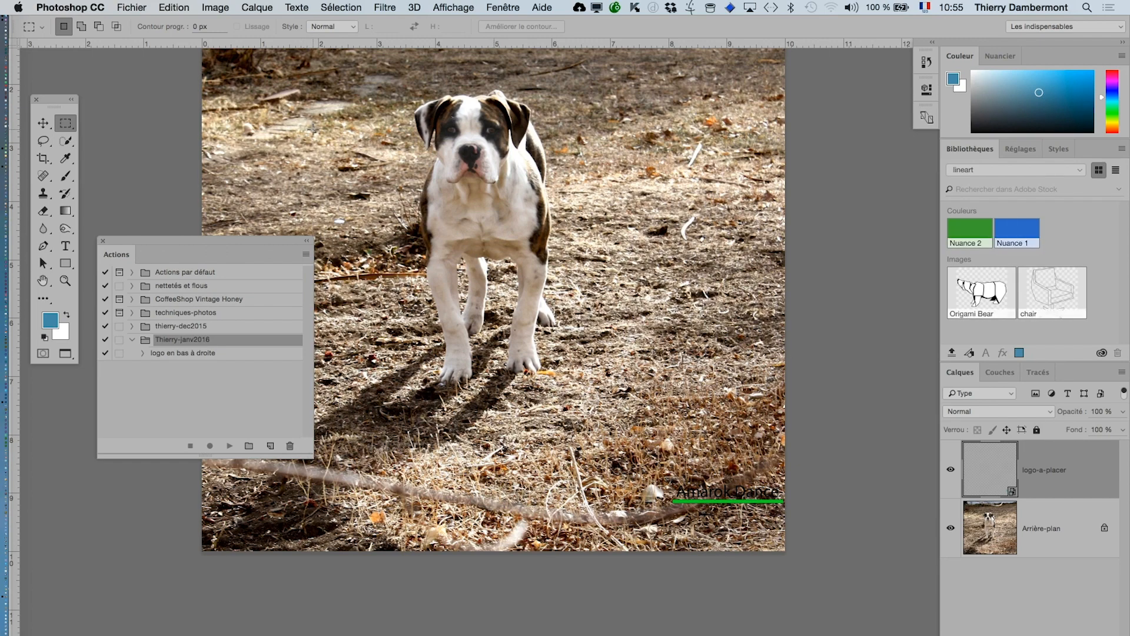
- Close brown-and-white-dog.jpg without saving its changes
scroll(313, 127, "up", 5)
left_click(134, 7)
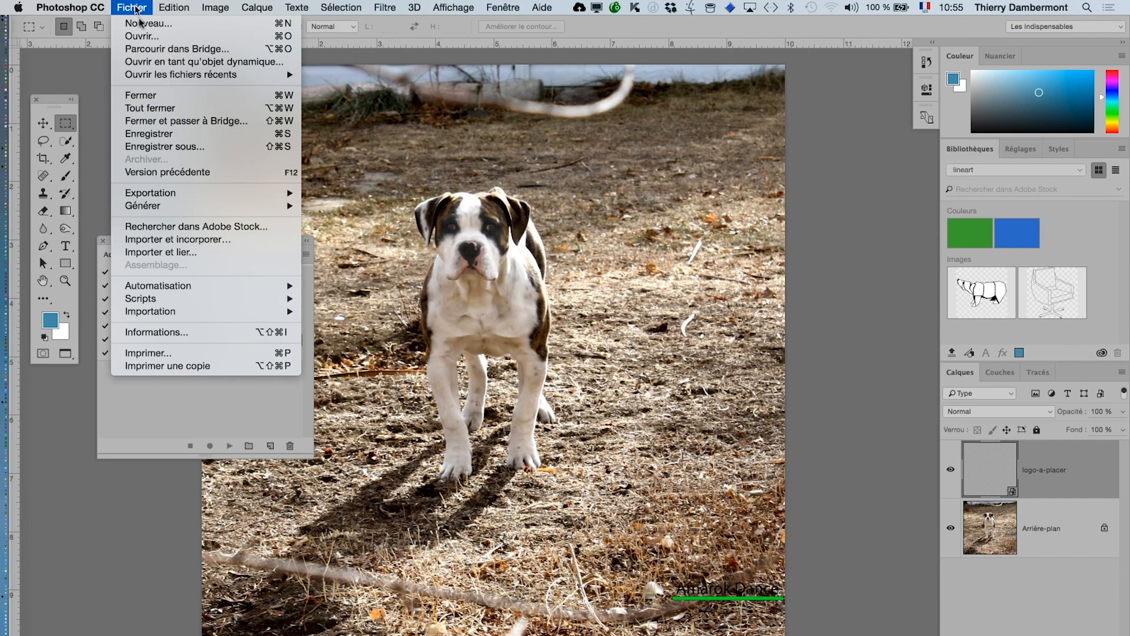
left_click(147, 95)
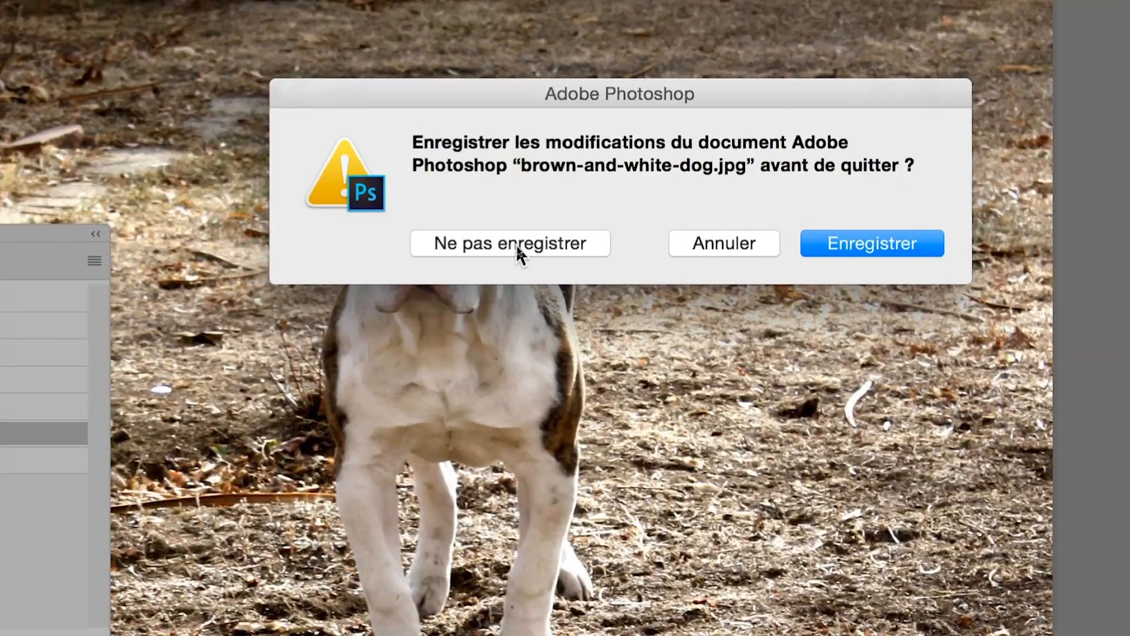
left_click(517, 244)
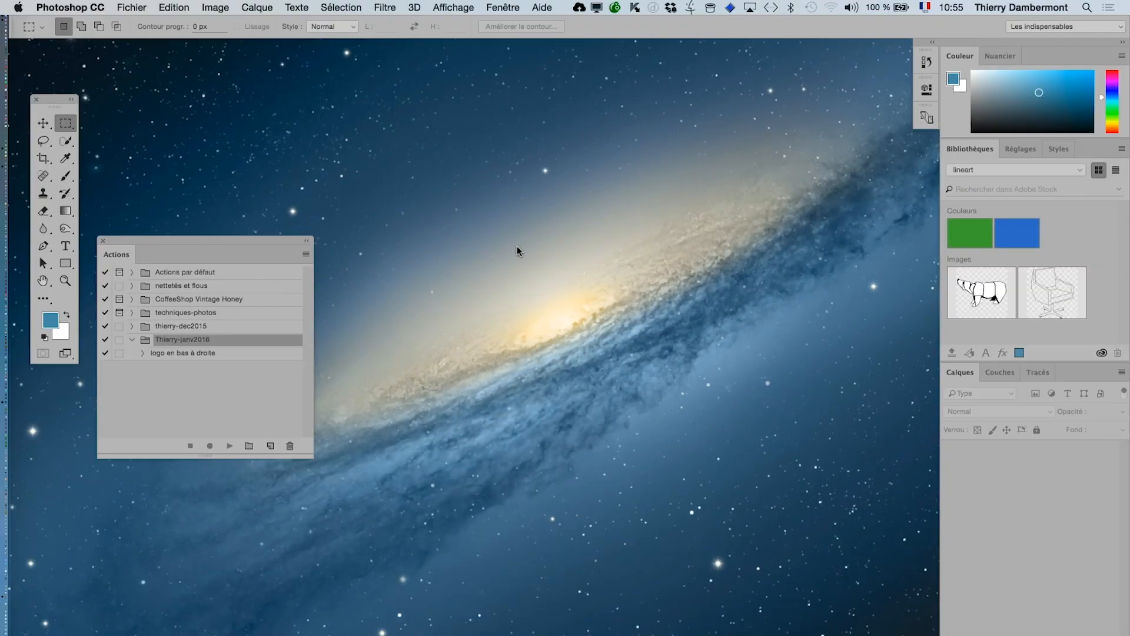
- Open Animal-Cat-Black-cat-Italian1.jpg from the images-diverses folder inside "PS avancé jour 3 sur 3 en janv 2016", browsing the files as thumbnails
left_click(131, 7)
left_click(142, 43)
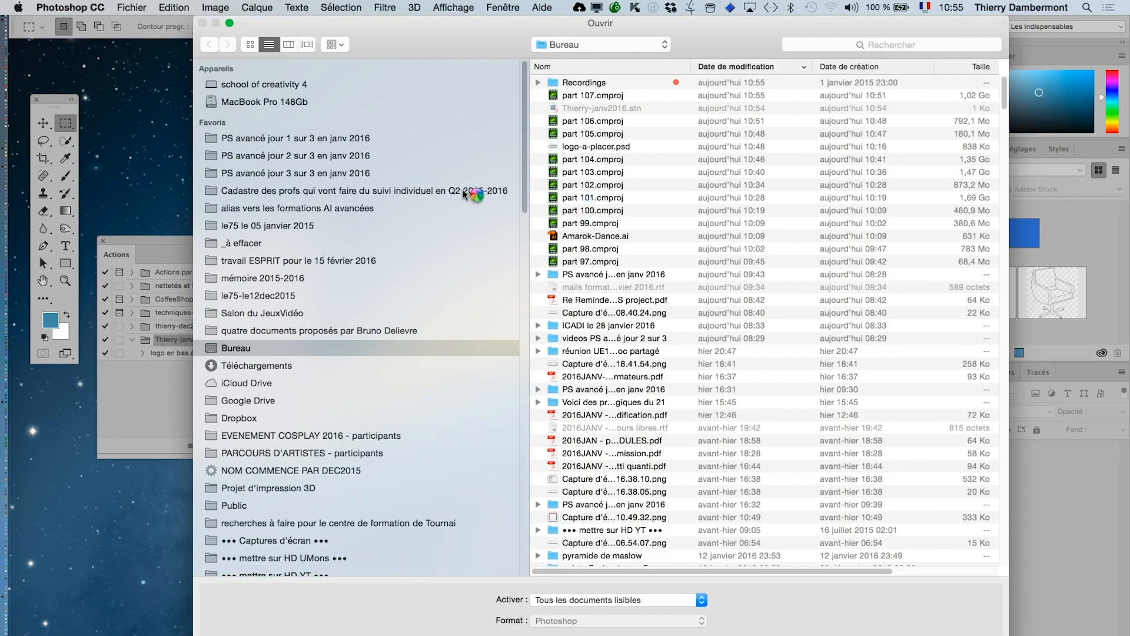
left_click(348, 172)
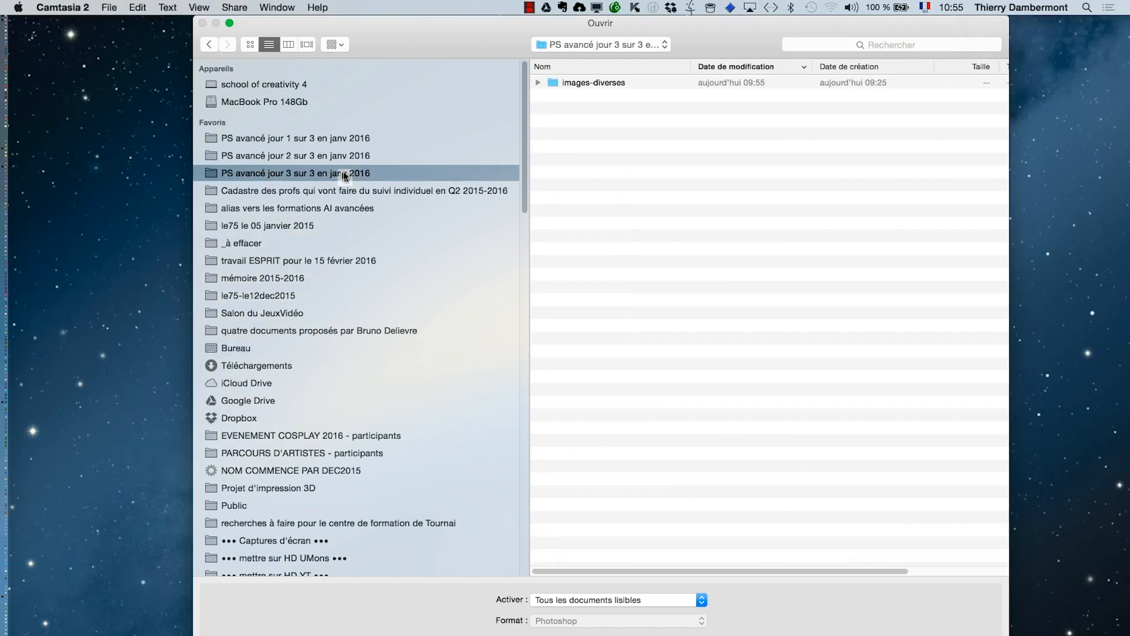
double_click(581, 84)
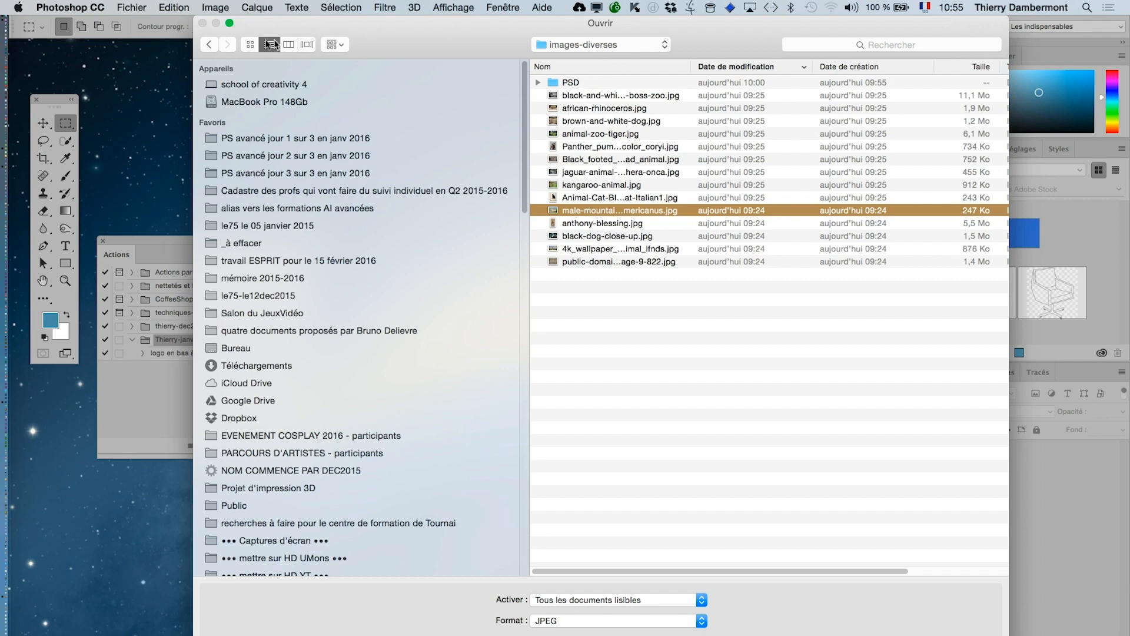
left_click(250, 45)
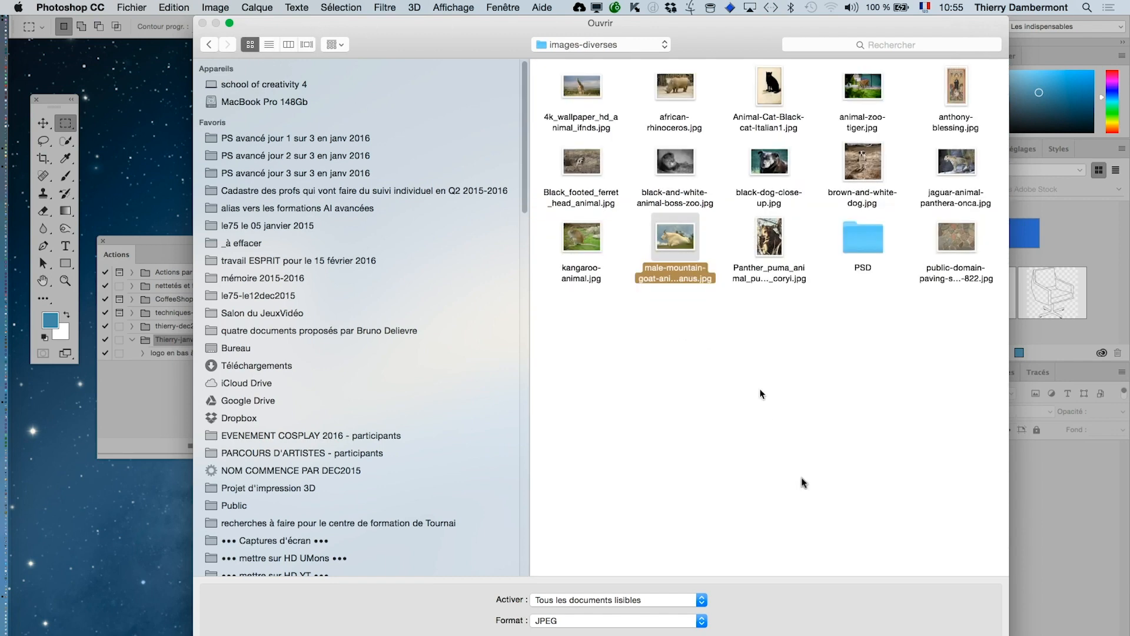
left_click(885, 388)
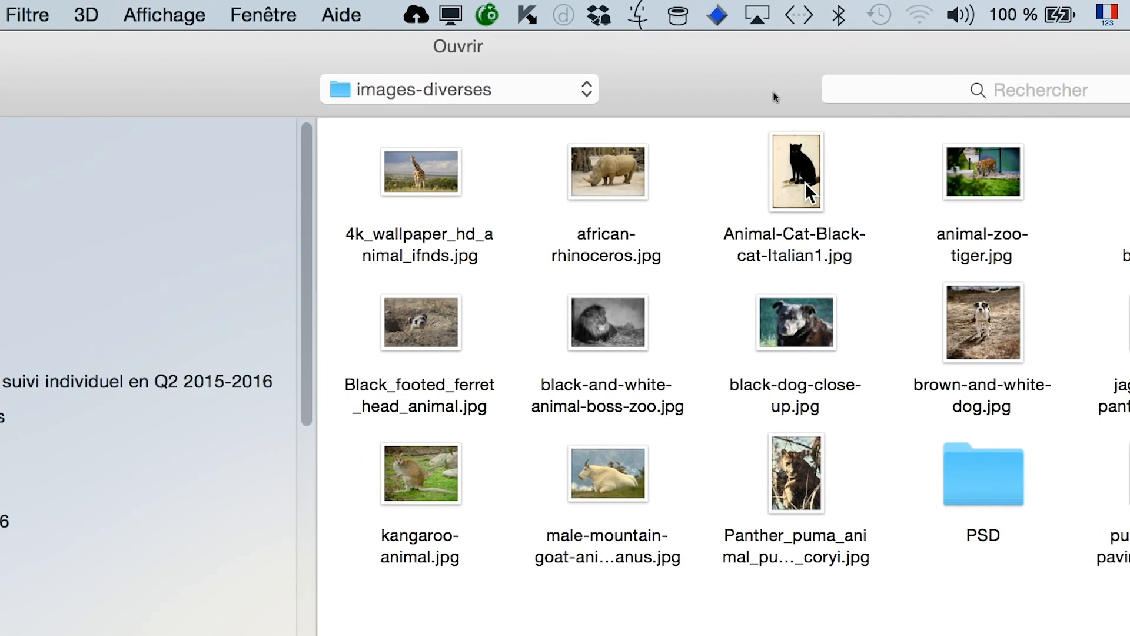
left_click(804, 179)
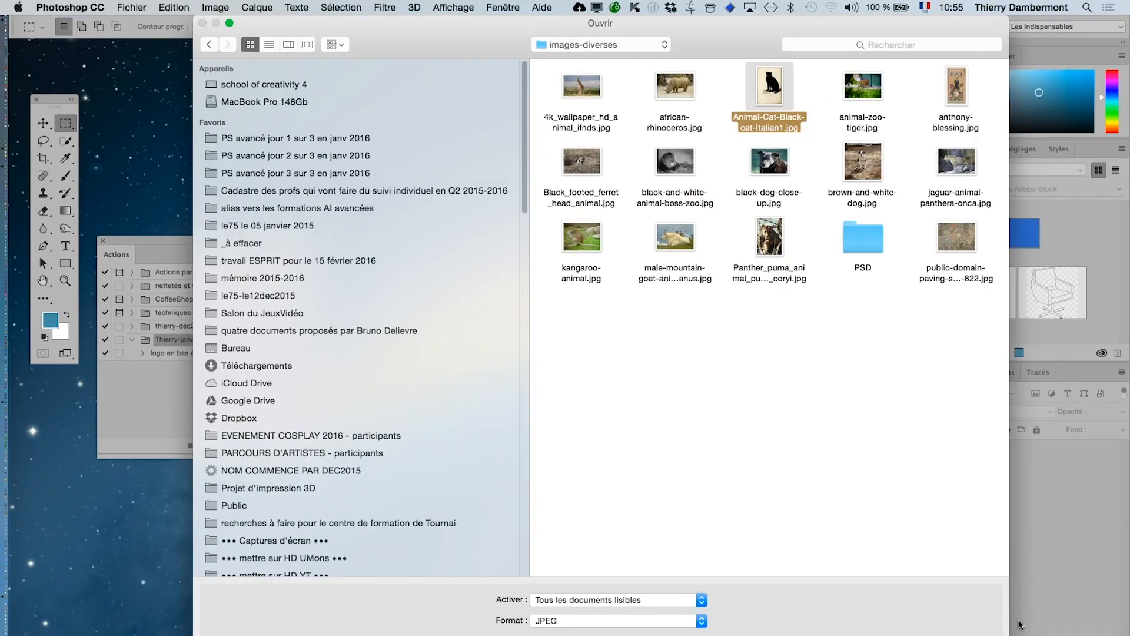
key("Return")
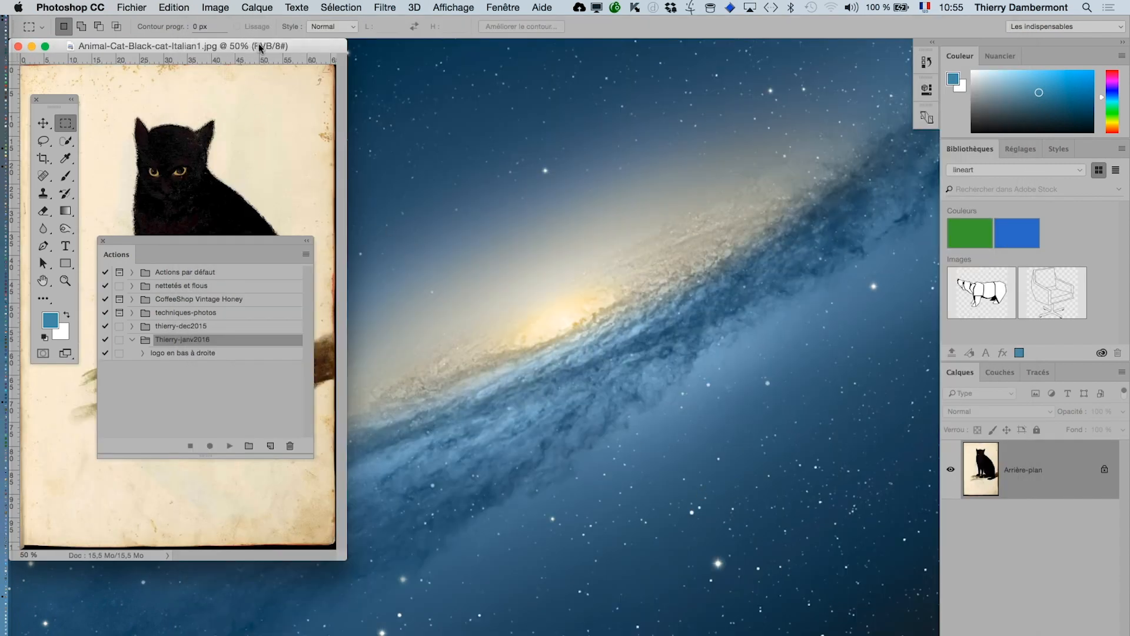
- Move the cat image window to the middle of the workspace and hide the rulers
left_click_drag(261, 47, 625, 81)
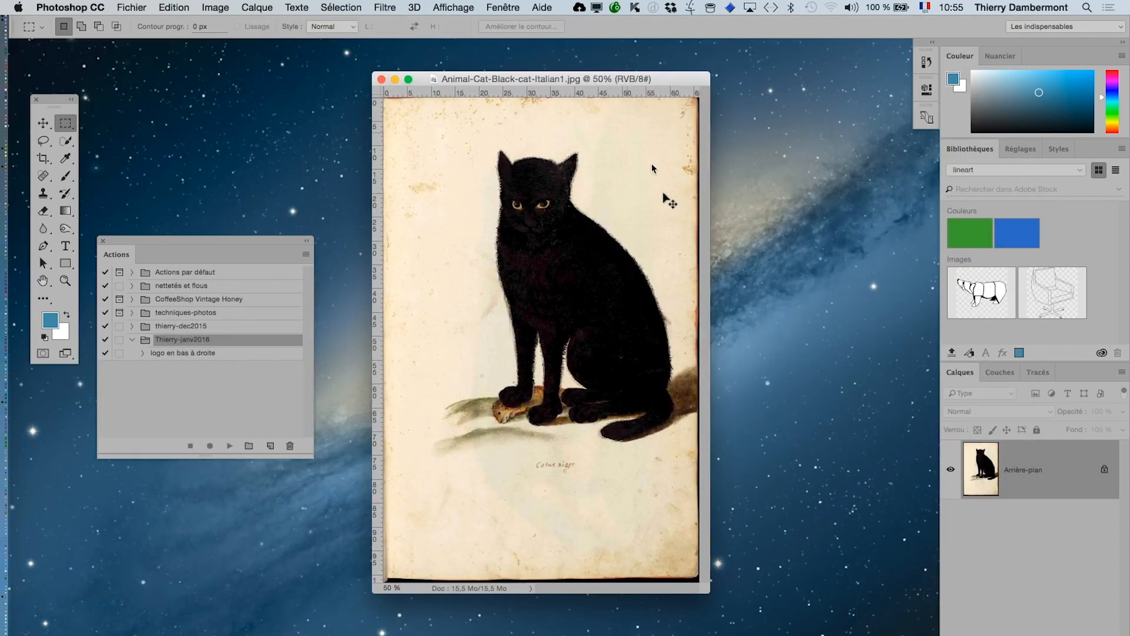
key("super+r")
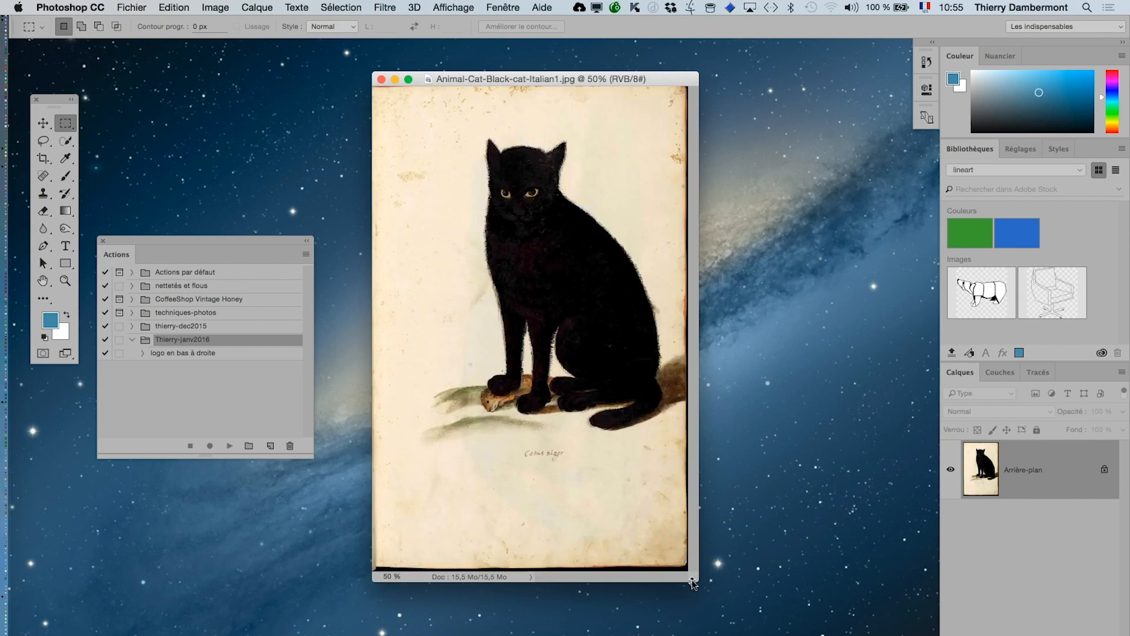
- Check the cat image's dimensions and resolution without changing them
left_click(216, 7)
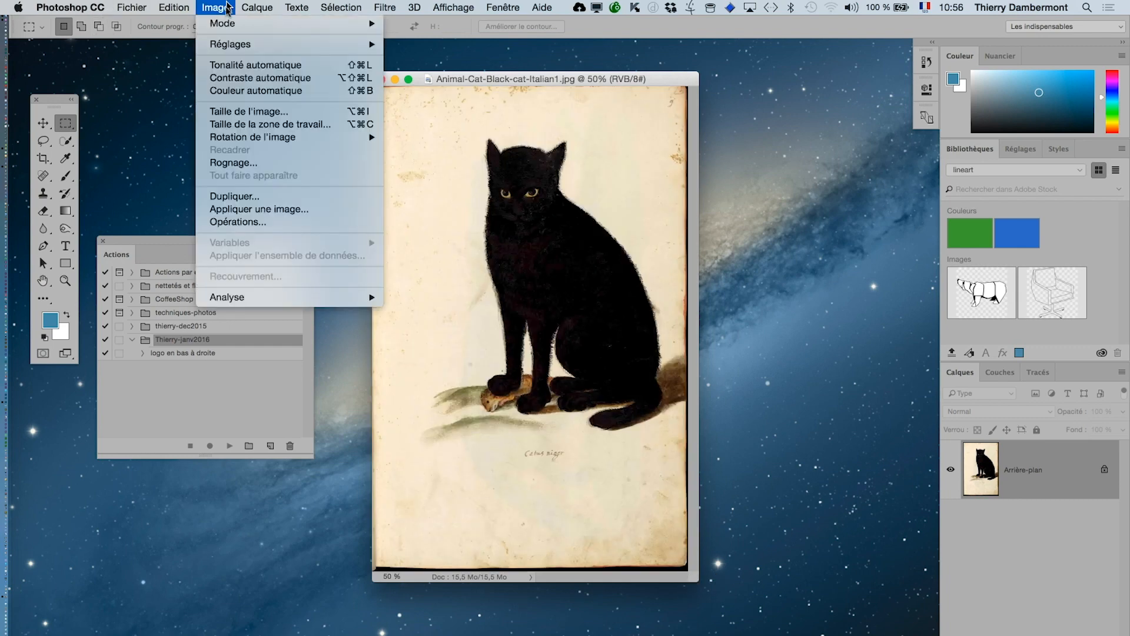
left_click(240, 114)
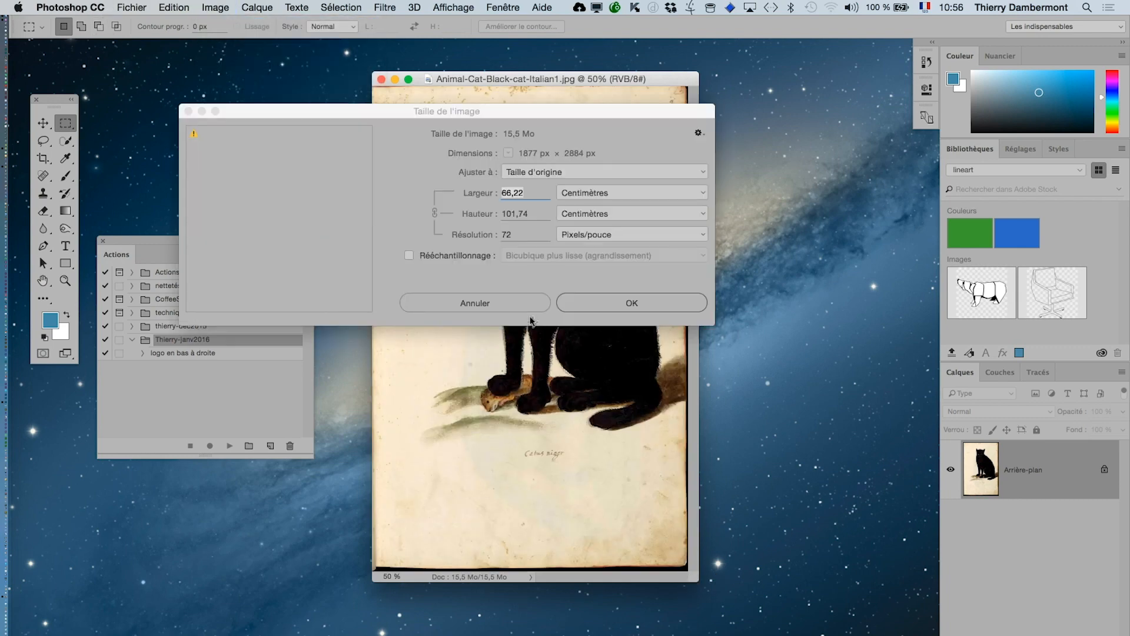
key("alt")
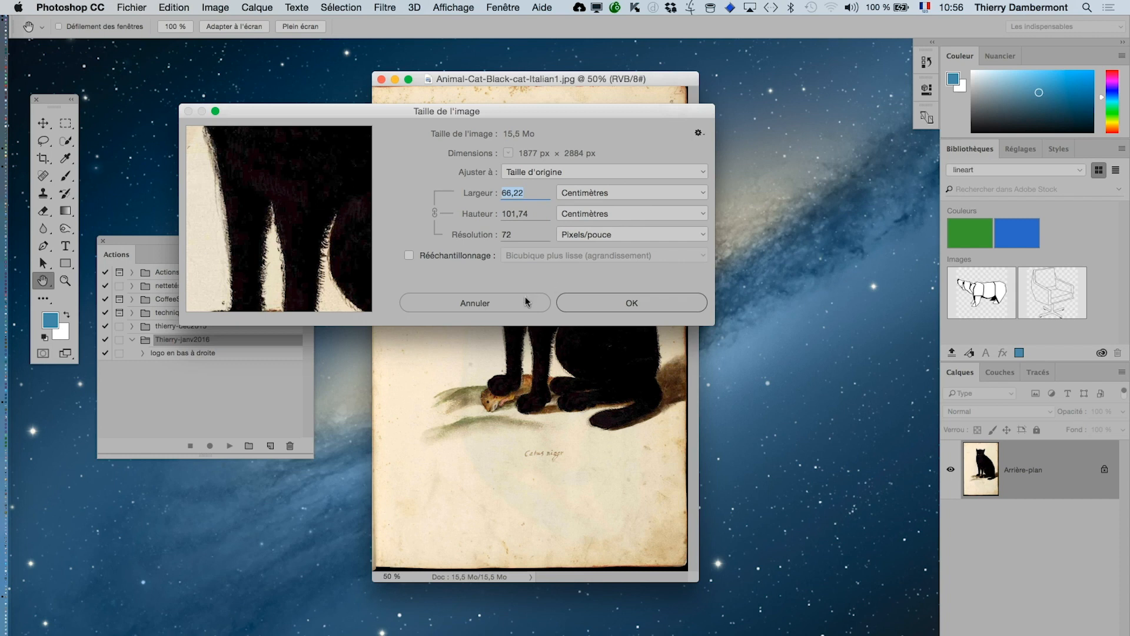
left_click(526, 302)
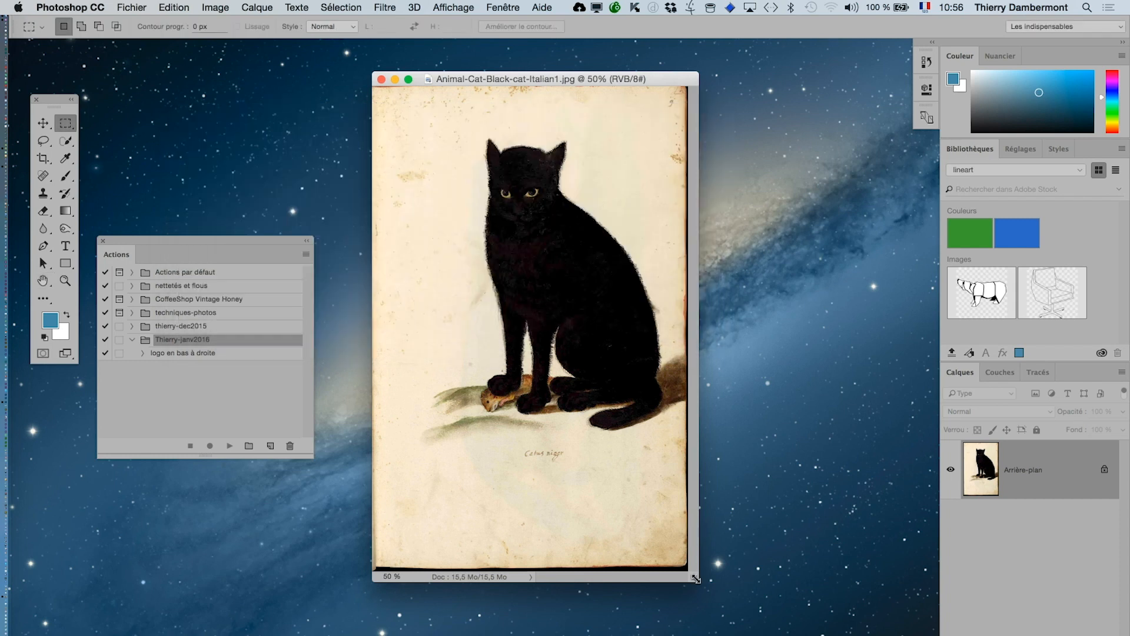
- Enlarge the cat image window, then move the Actions panel up beside the toolbox and resize it
left_click_drag(695, 579, 810, 613)
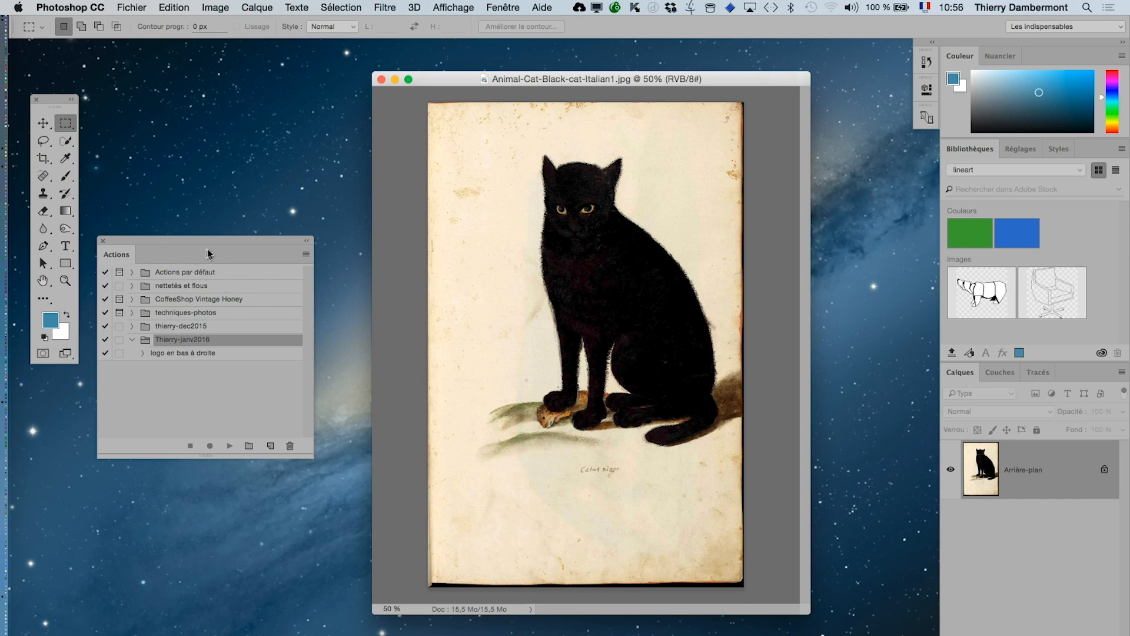
left_click_drag(215, 243, 227, 114)
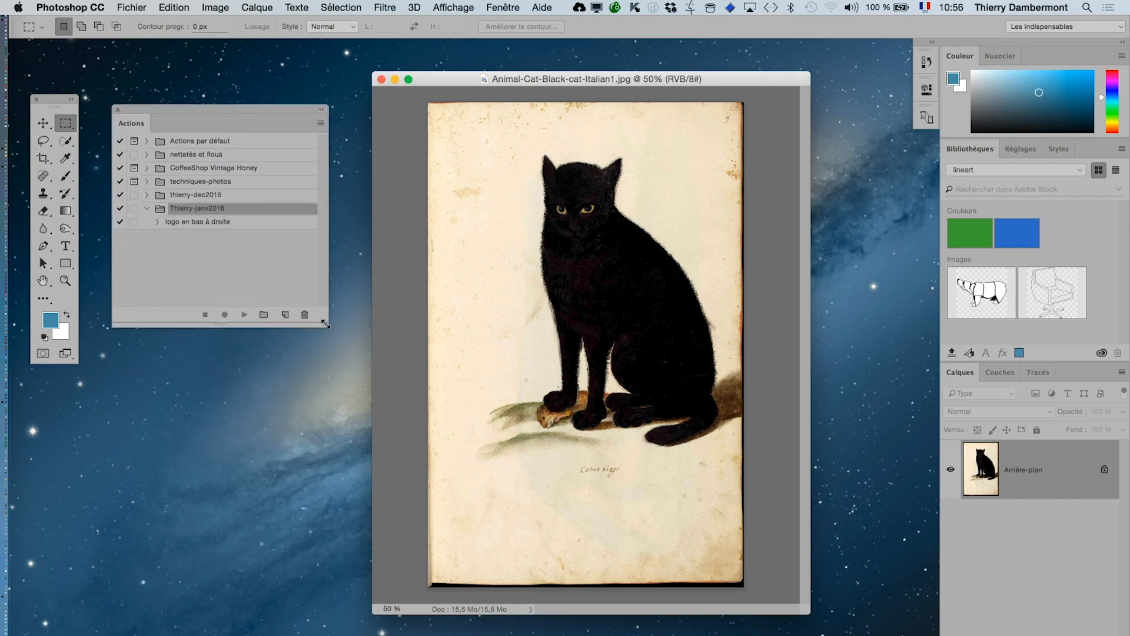
left_click_drag(326, 324, 359, 422)
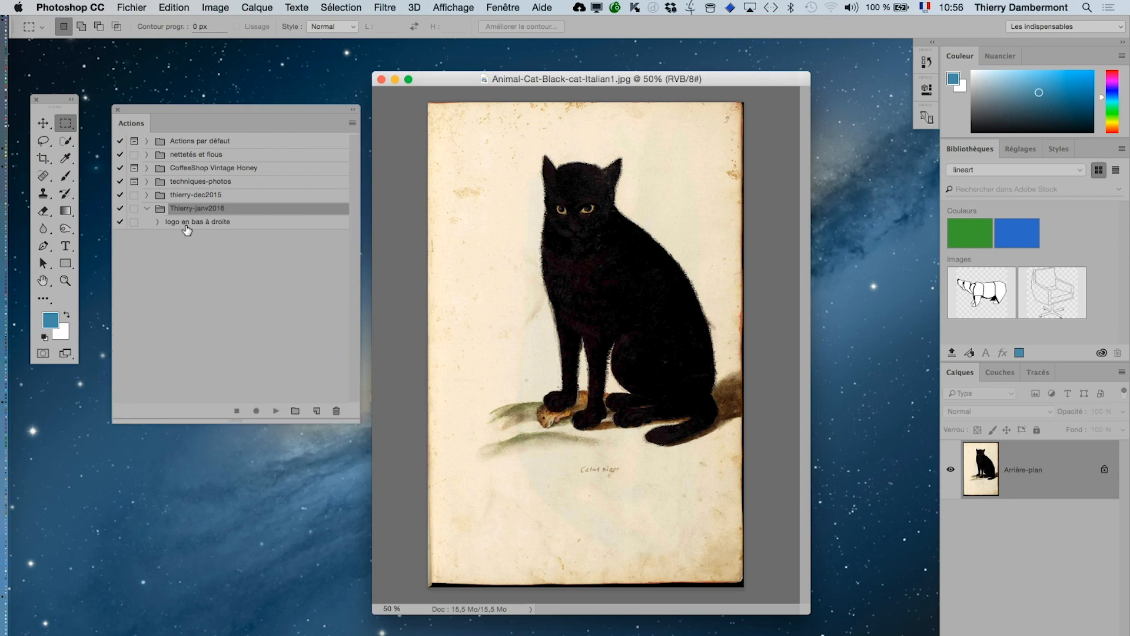
- Run the "logo en bas à droite" action on the cat image, then close the image without saving
left_click(186, 228)
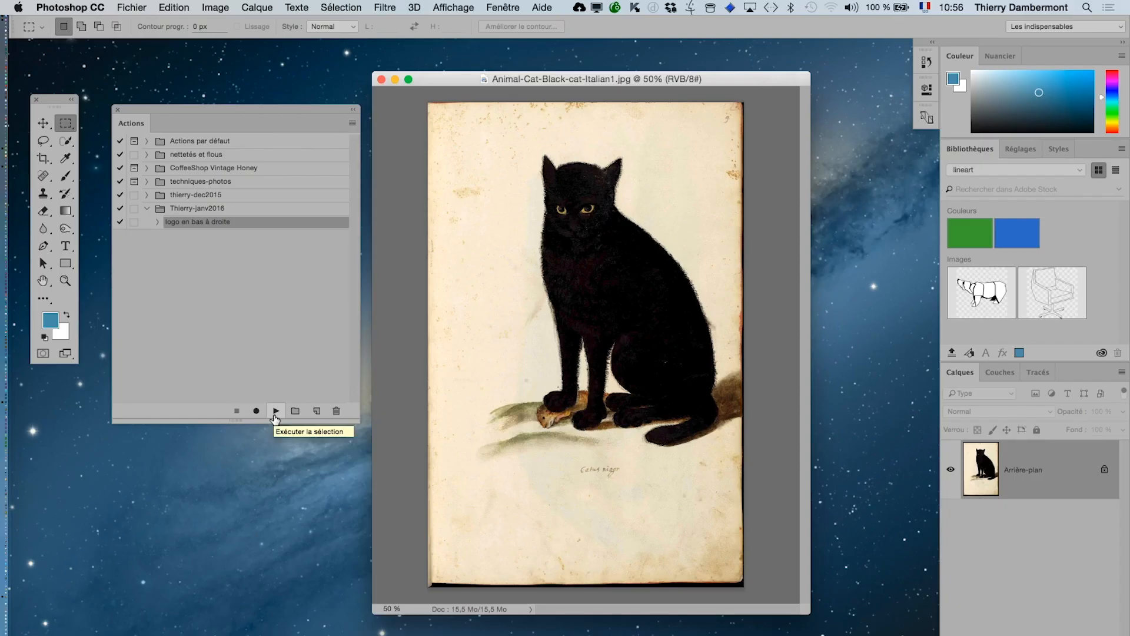
left_click(276, 411)
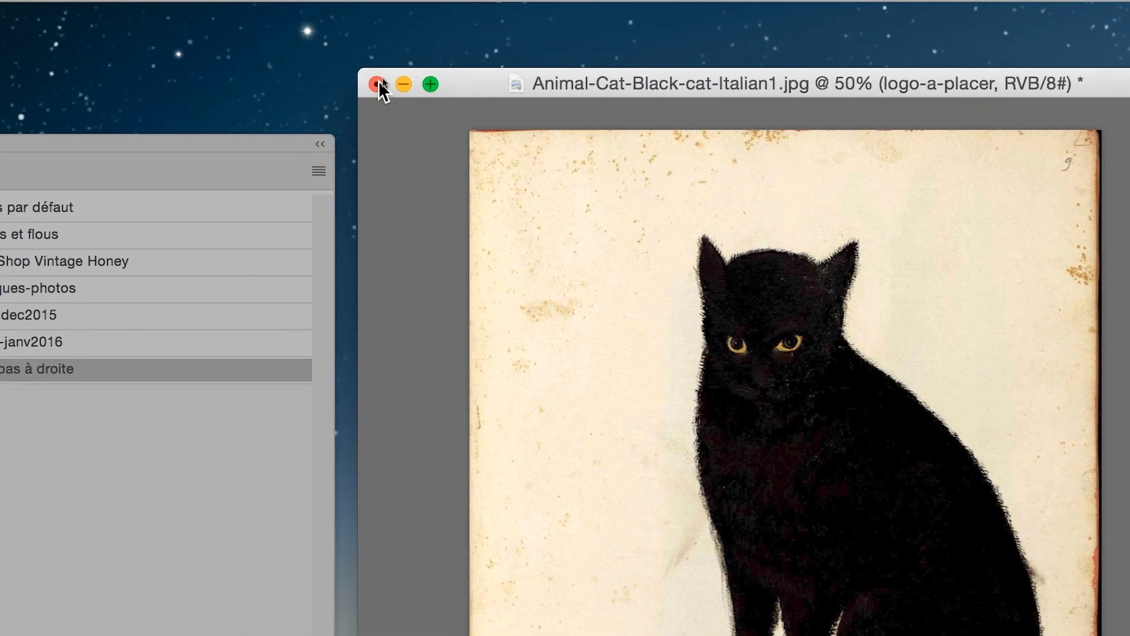
left_click(378, 85)
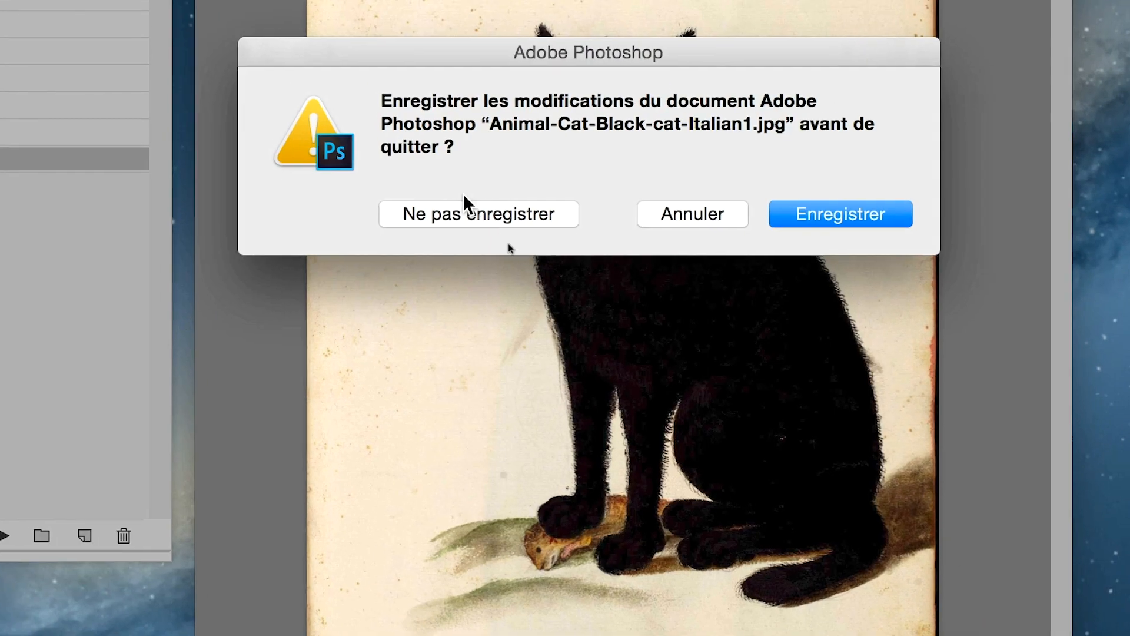
left_click(631, 415)
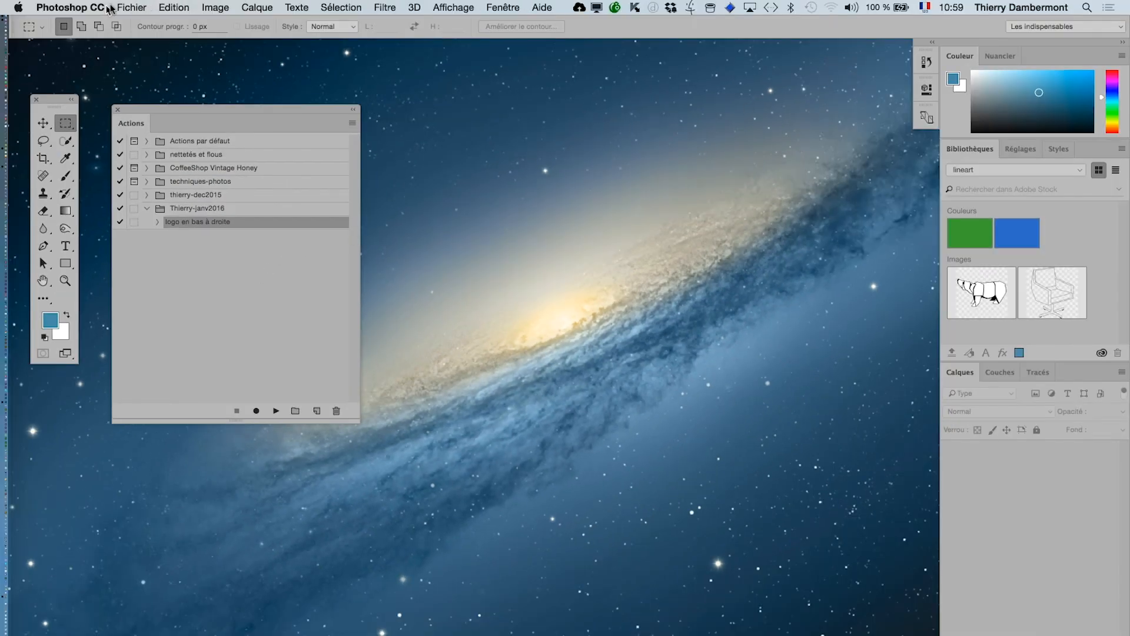
- Move the Actions panel away from the toolbox, close to the docked colour and library panels
left_click(118, 8)
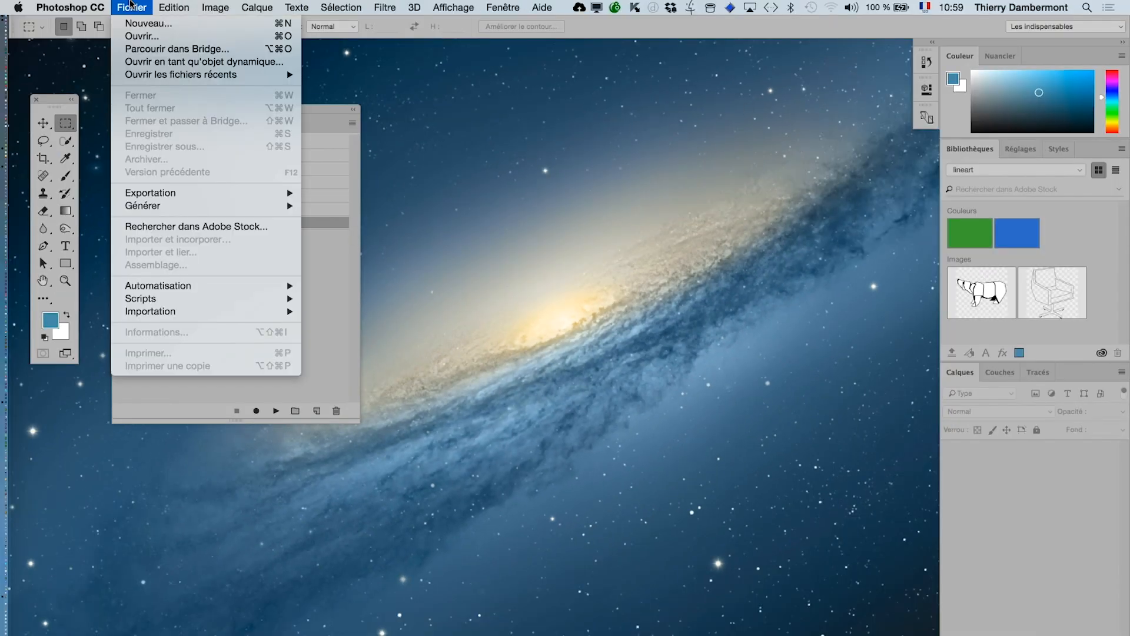
left_click(117, 7)
left_click_drag(171, 112, 678, 145)
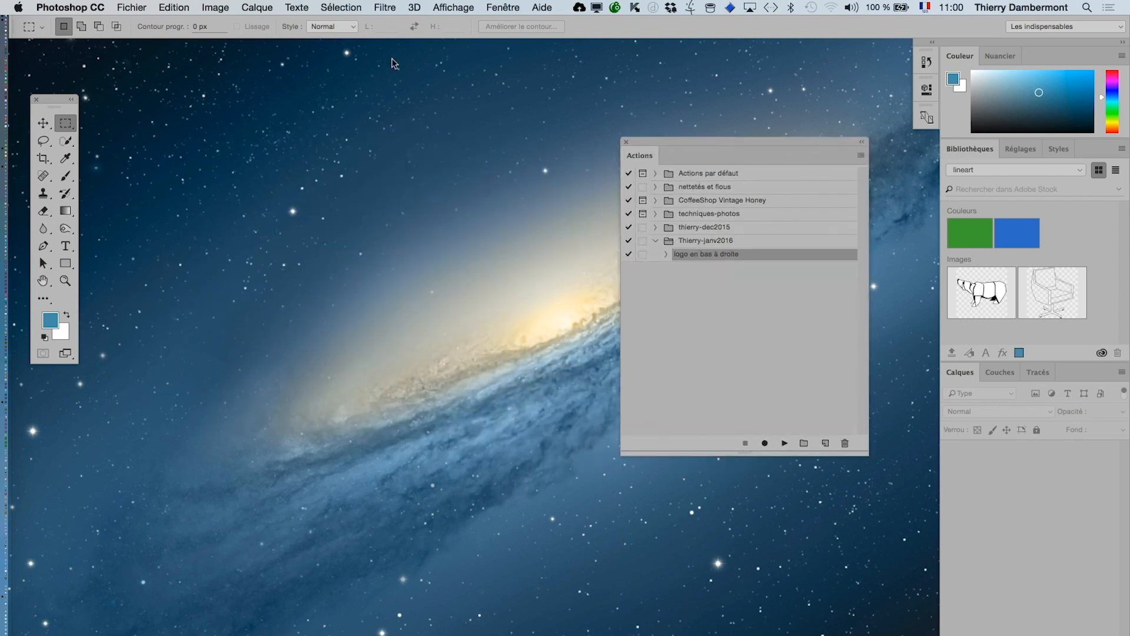
left_click(131, 8)
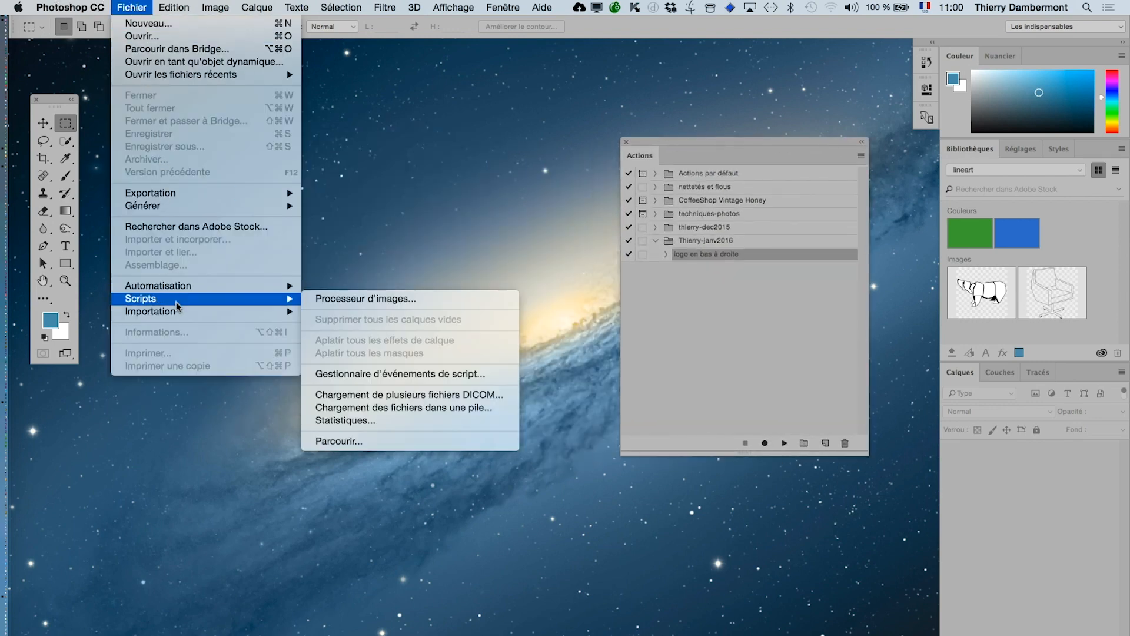
mouse_move(185, 293)
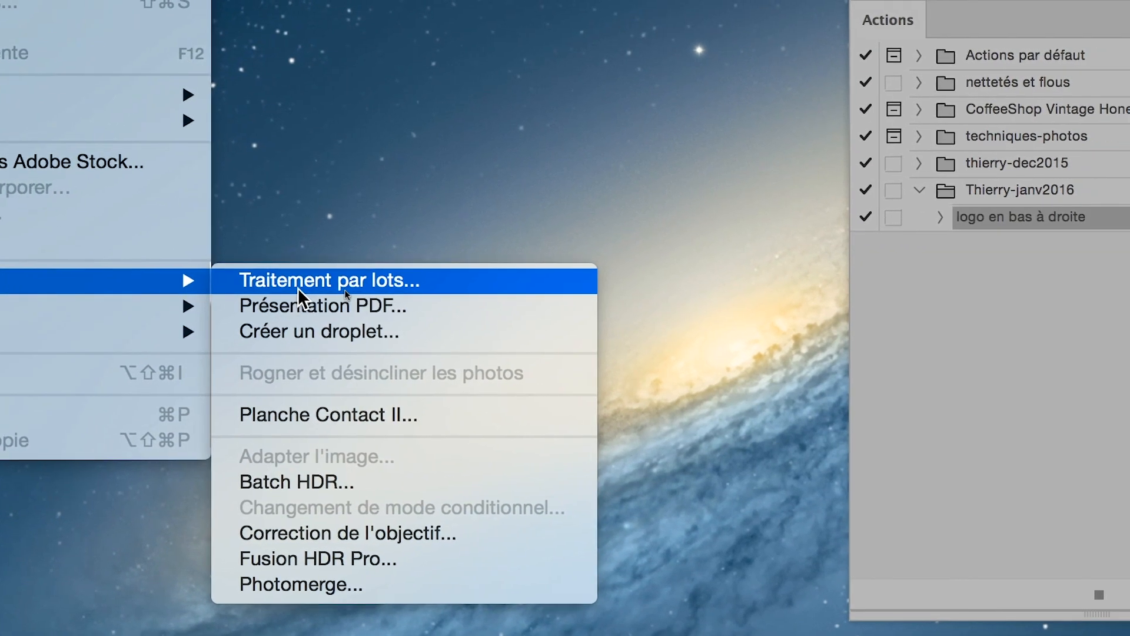
left_click(298, 287)
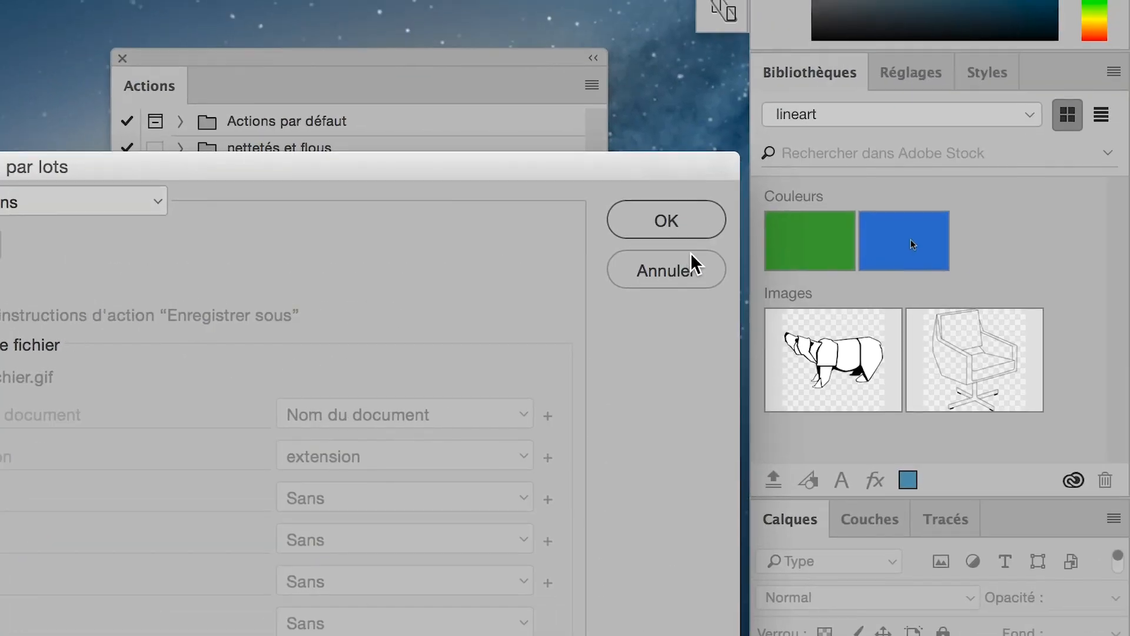
left_click(690, 254)
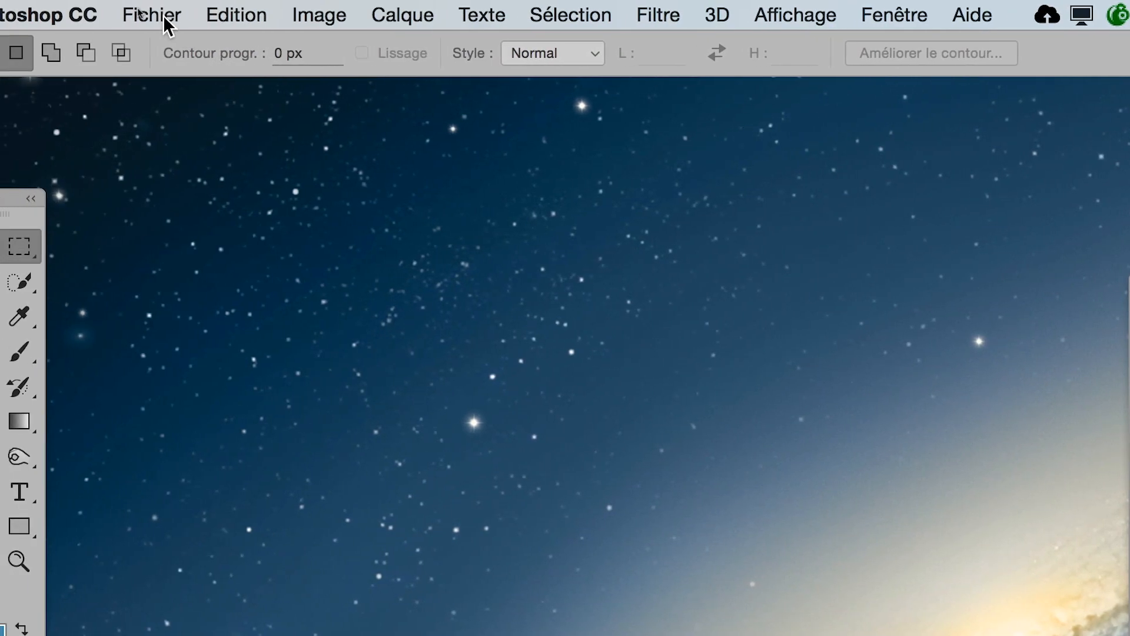
- Open the batch processing settings (Traitement par lots) and move the dialog lower so more of the Actions panel stays uncovered
left_click(163, 15)
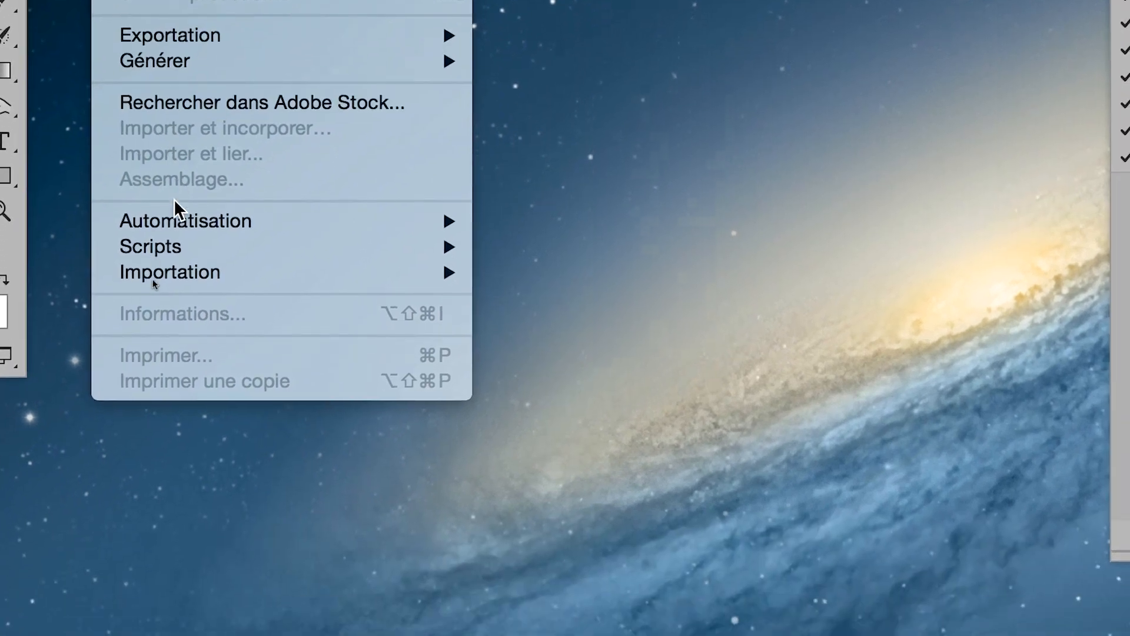
mouse_move(197, 215)
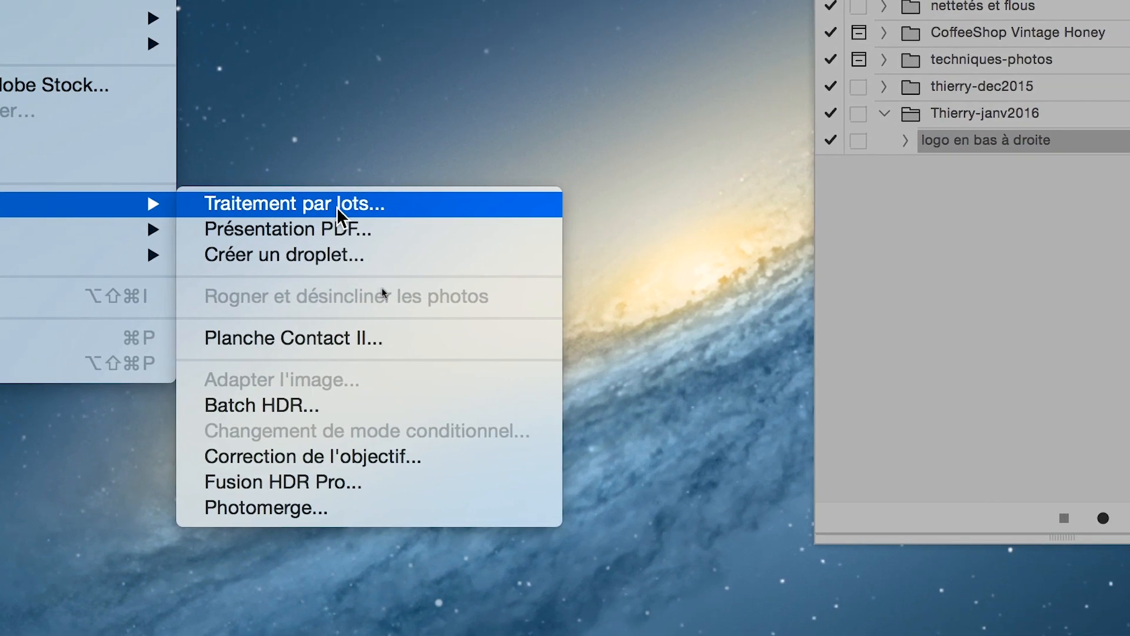
left_click(388, 205)
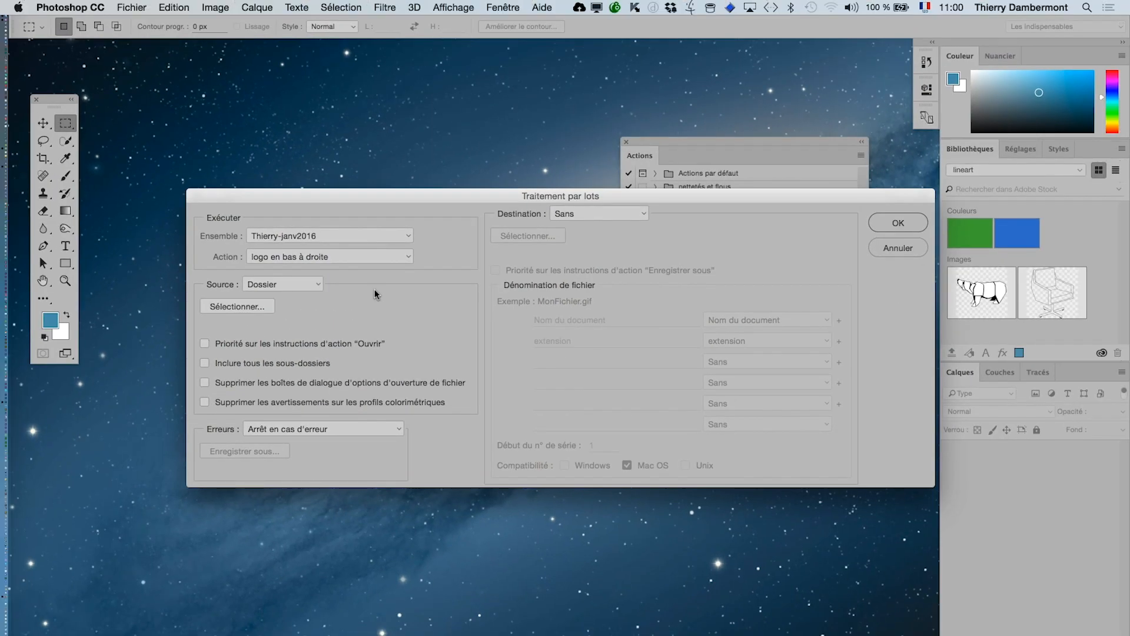
left_click_drag(478, 191, 441, 246)
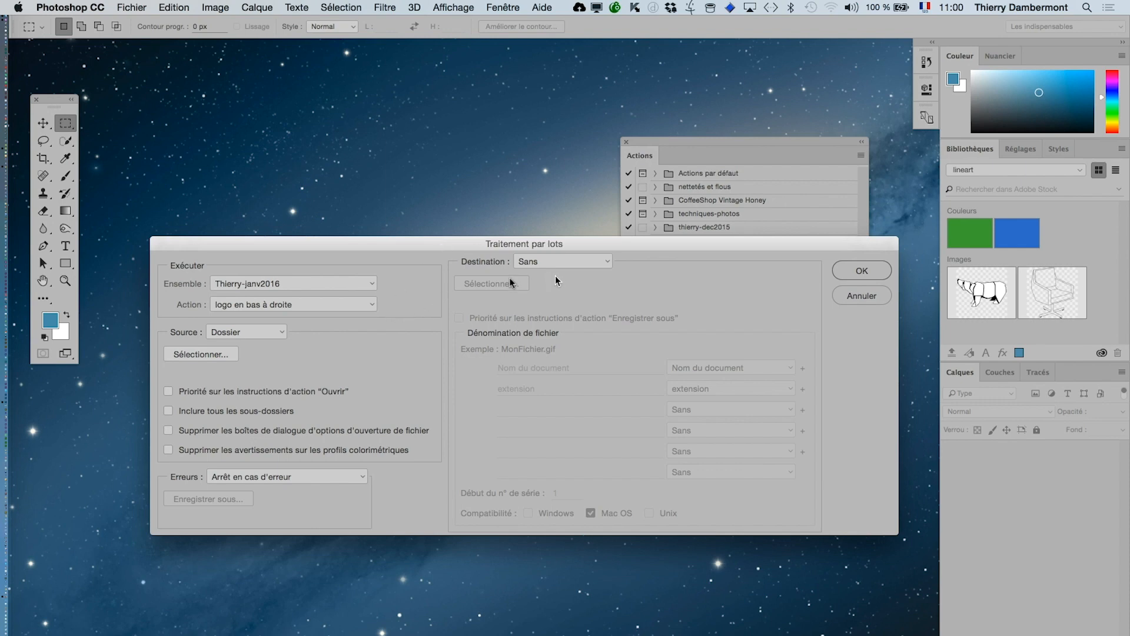
key("alt")
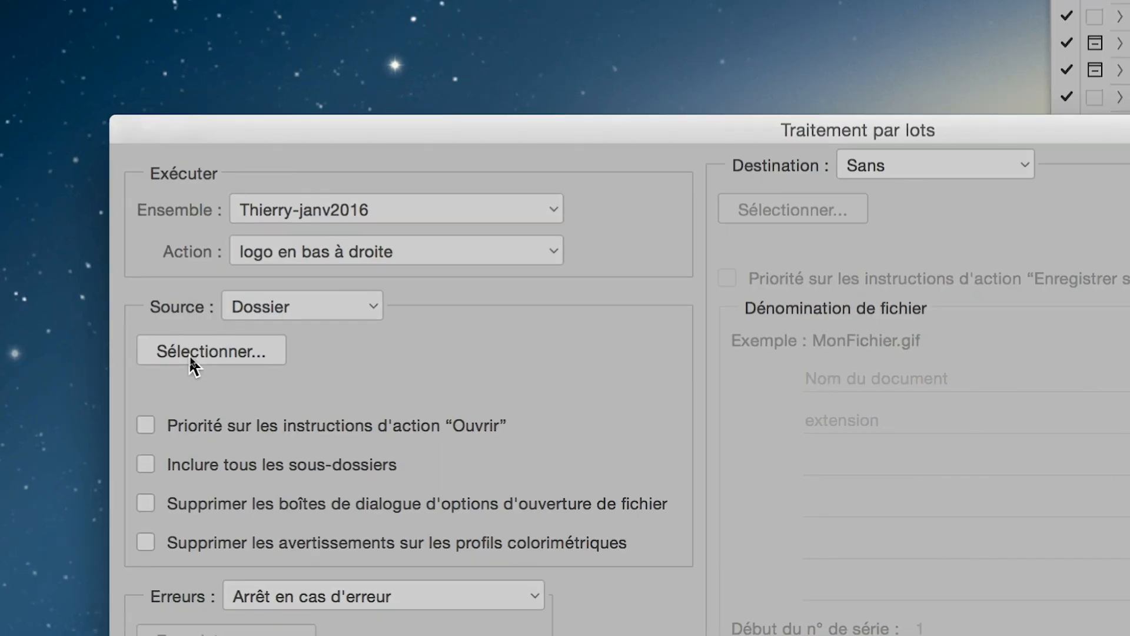
left_click(189, 355)
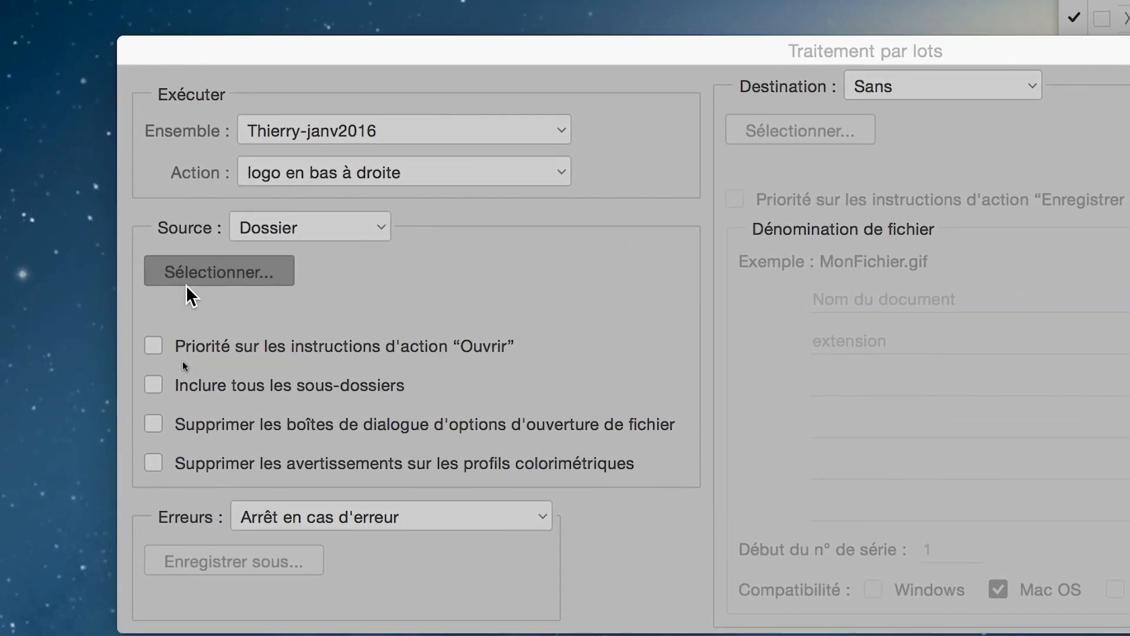
left_click(183, 284)
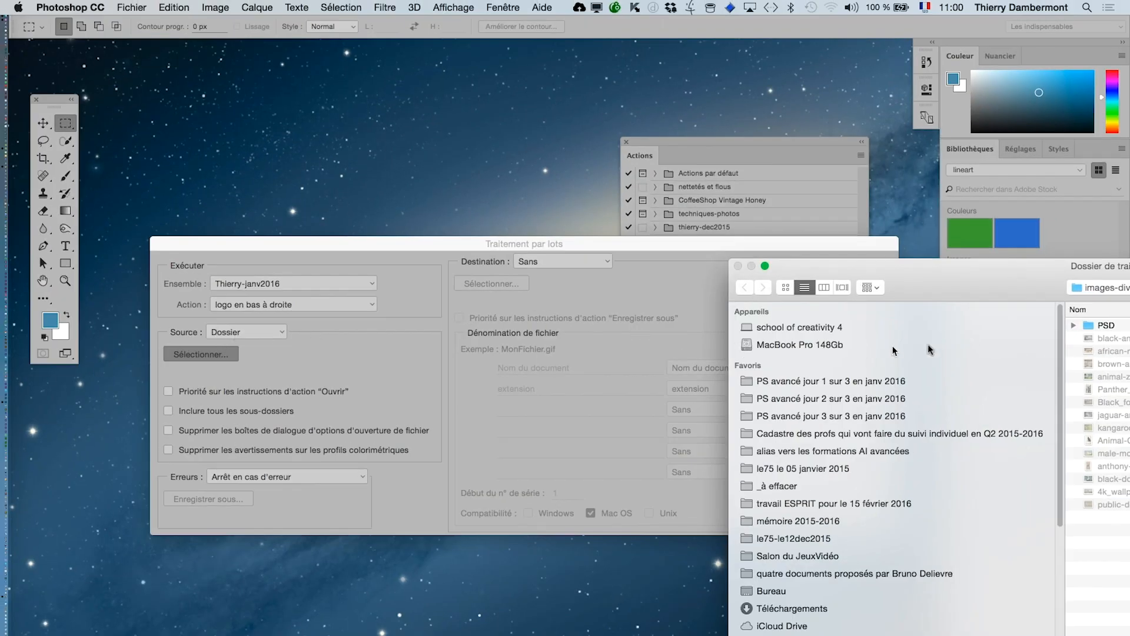
left_click_drag(978, 284, 464, 121)
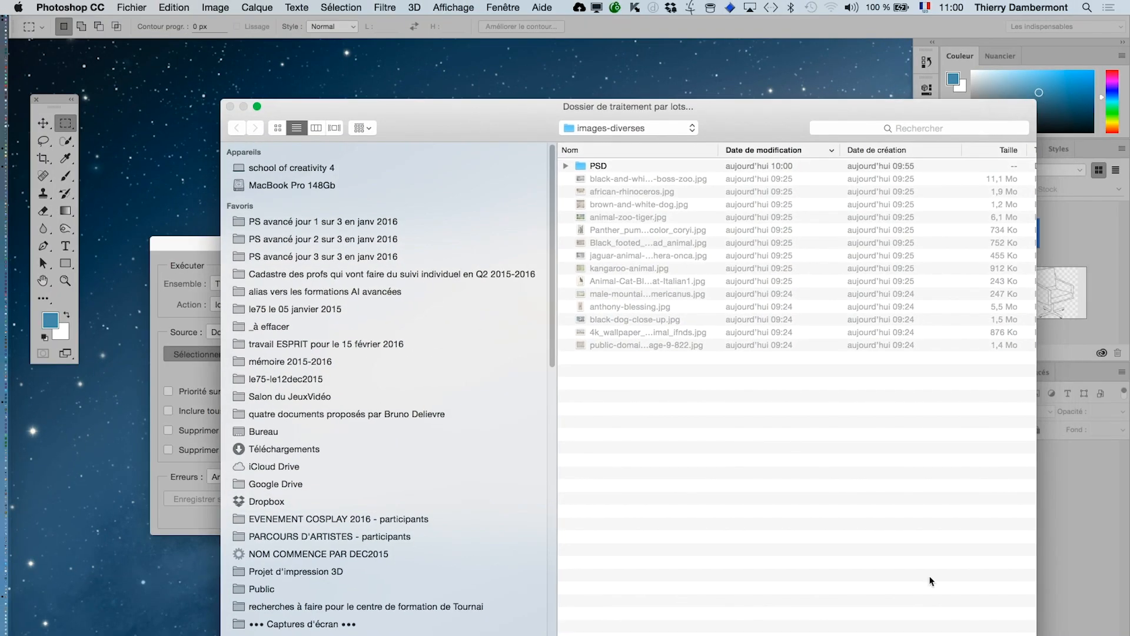
left_click_drag(733, 124, 748, 44)
key("Return")
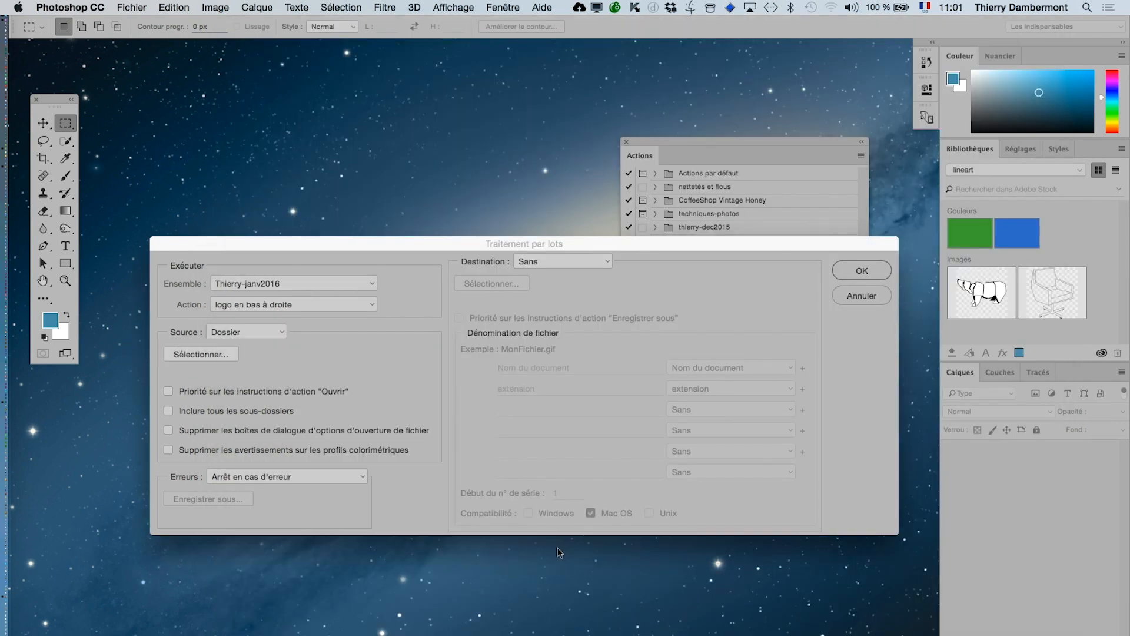
- Keep Dossier as the batch source and choose the PSD folder inside images-diverses of "PS avancé jour 3 sur 3 en janv 2016"
left_click(252, 334)
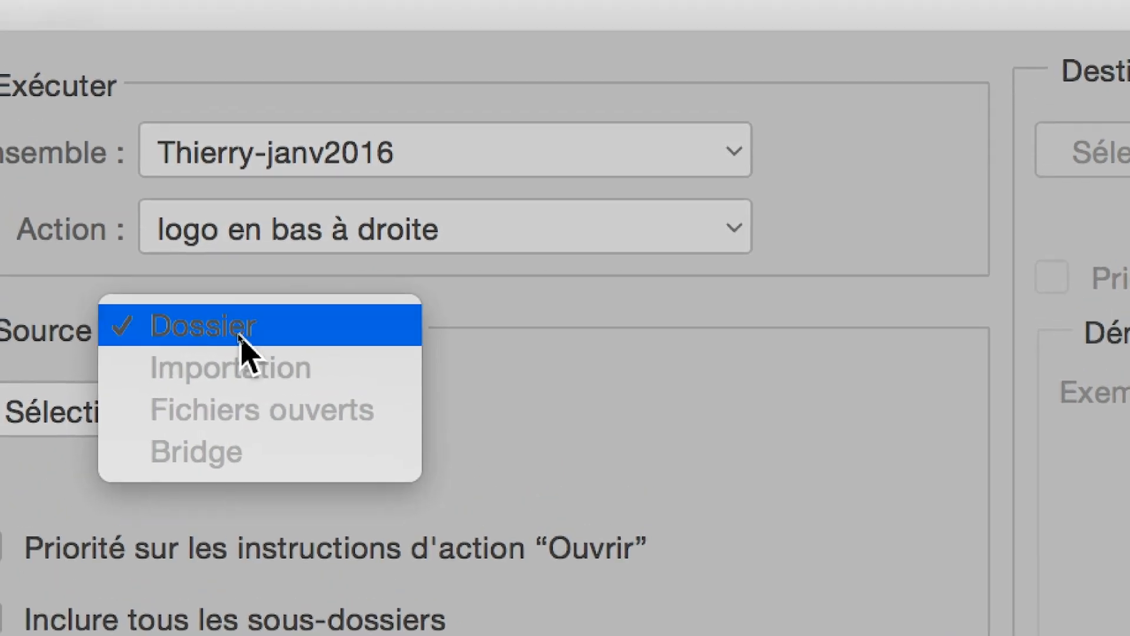
left_click(259, 225)
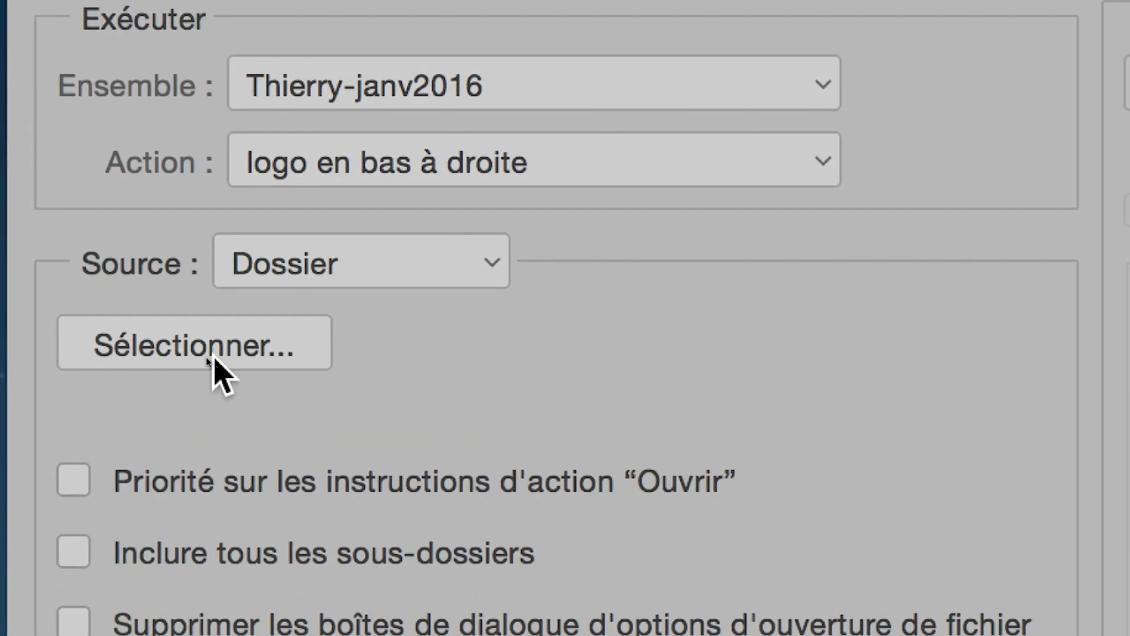
left_click(217, 357)
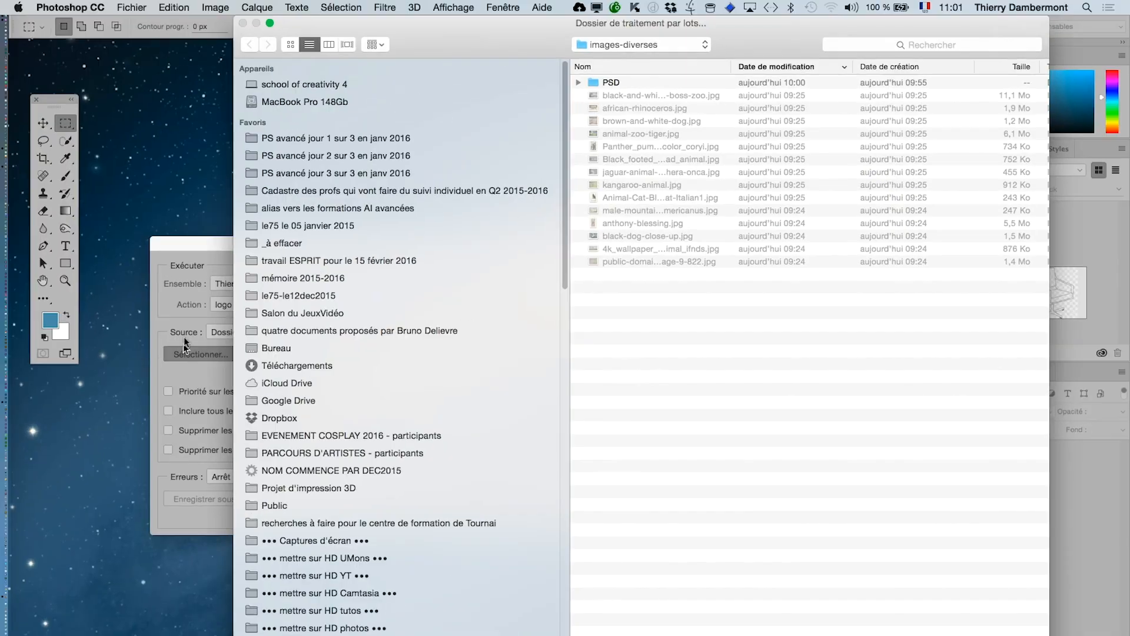
left_click(361, 172)
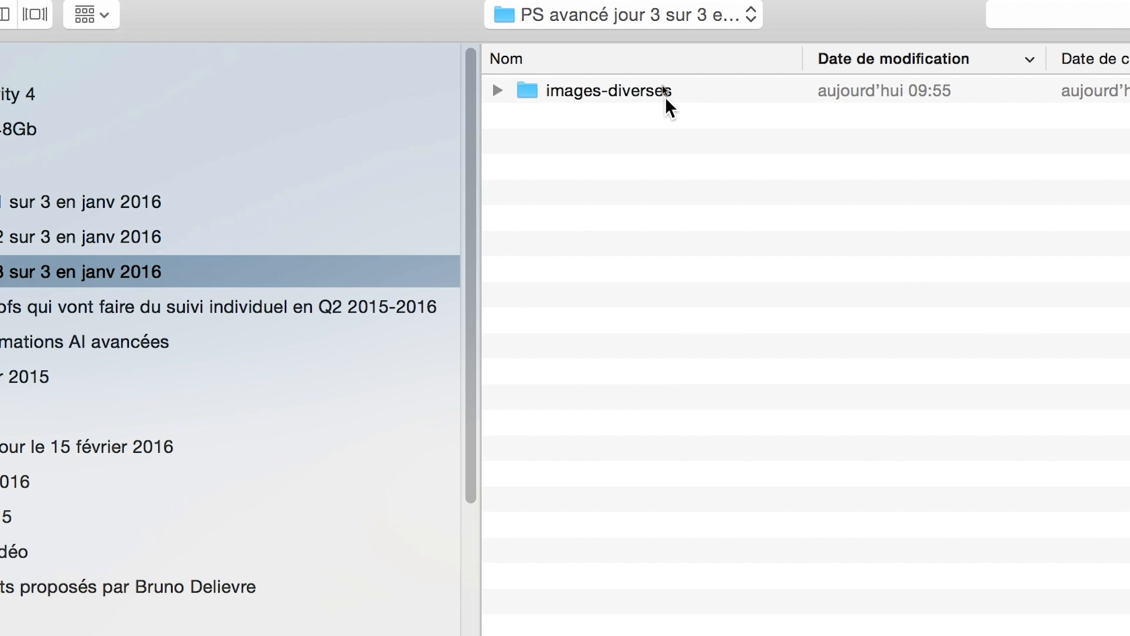
left_click(663, 82)
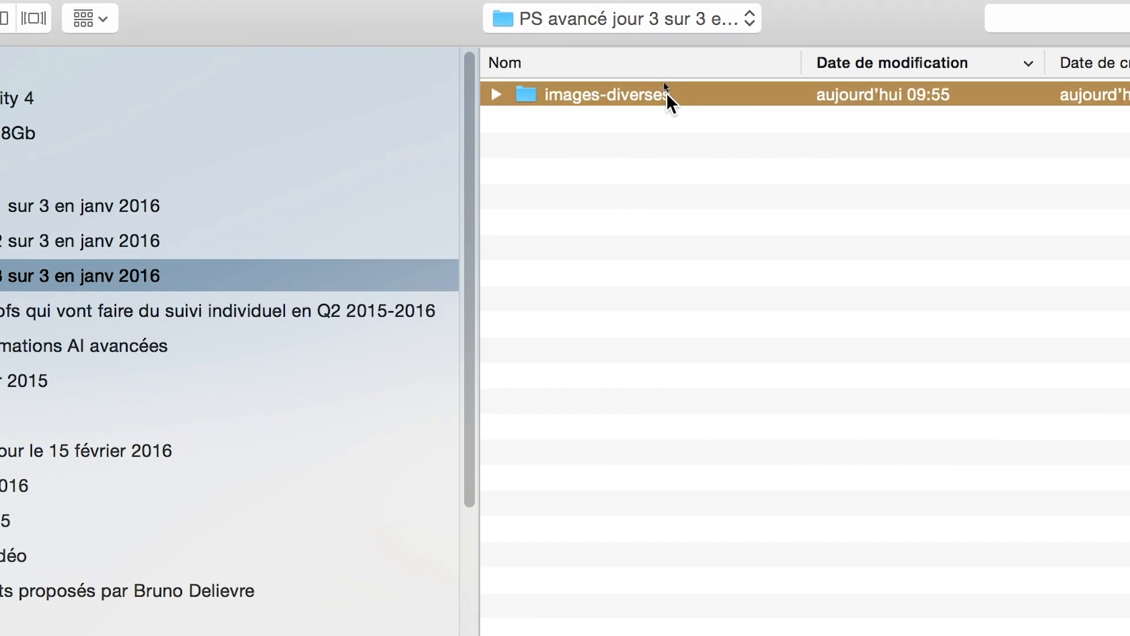
double_click(666, 93)
left_click(568, 94)
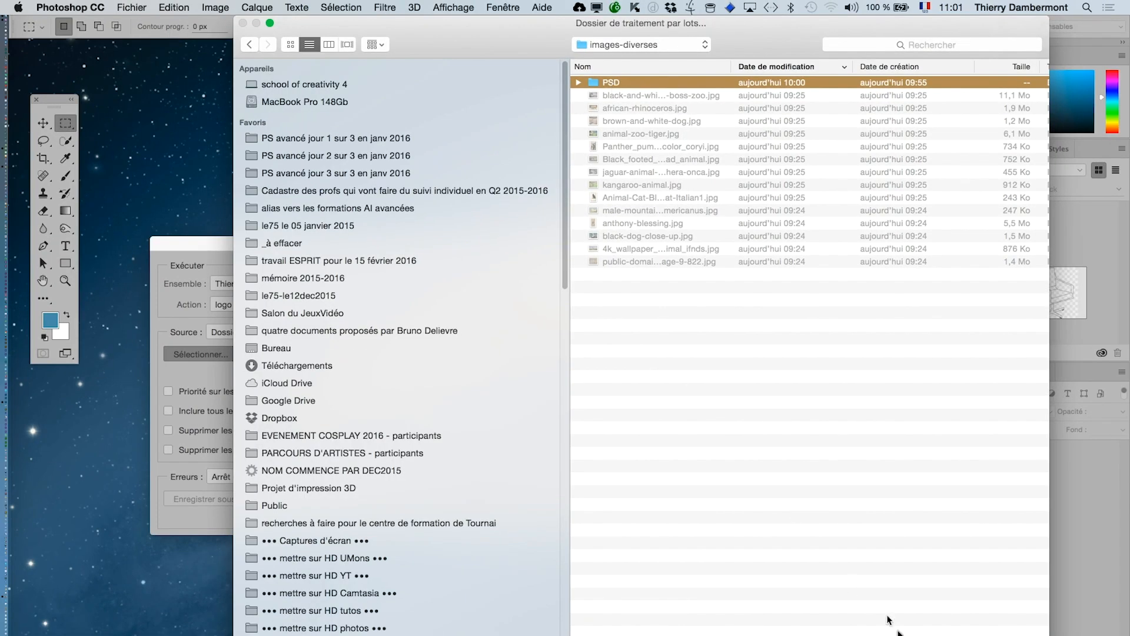
key("Return")
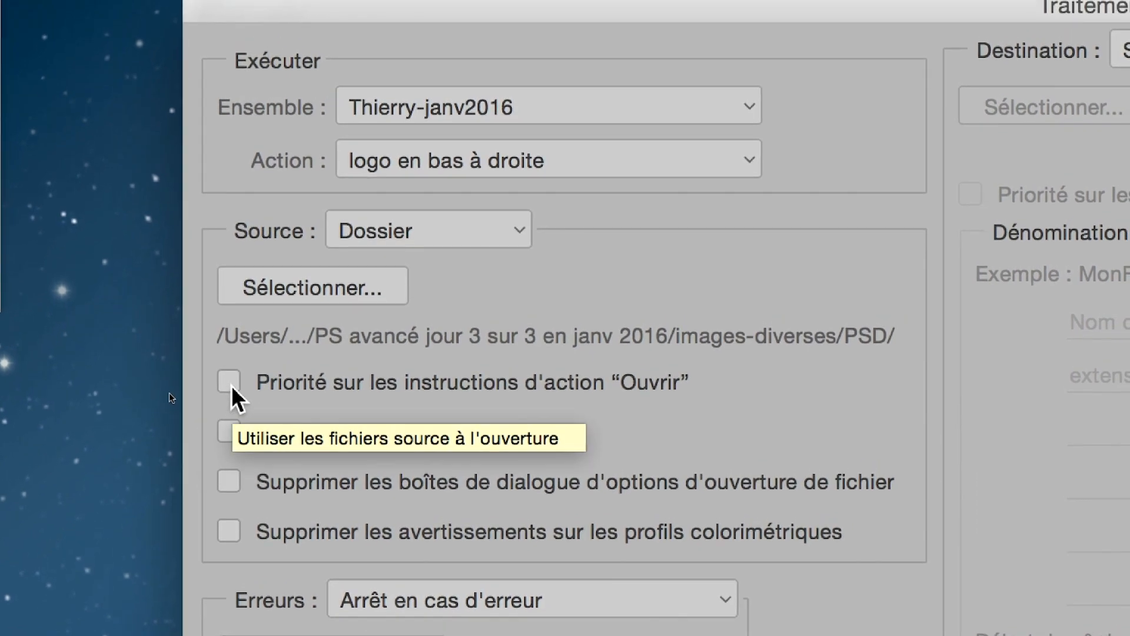
- Try the source options "Priorité sur les instructions d'action Ouvrir" and "Inclure tous les sous-dossiers", switching each off again
left_click(229, 384)
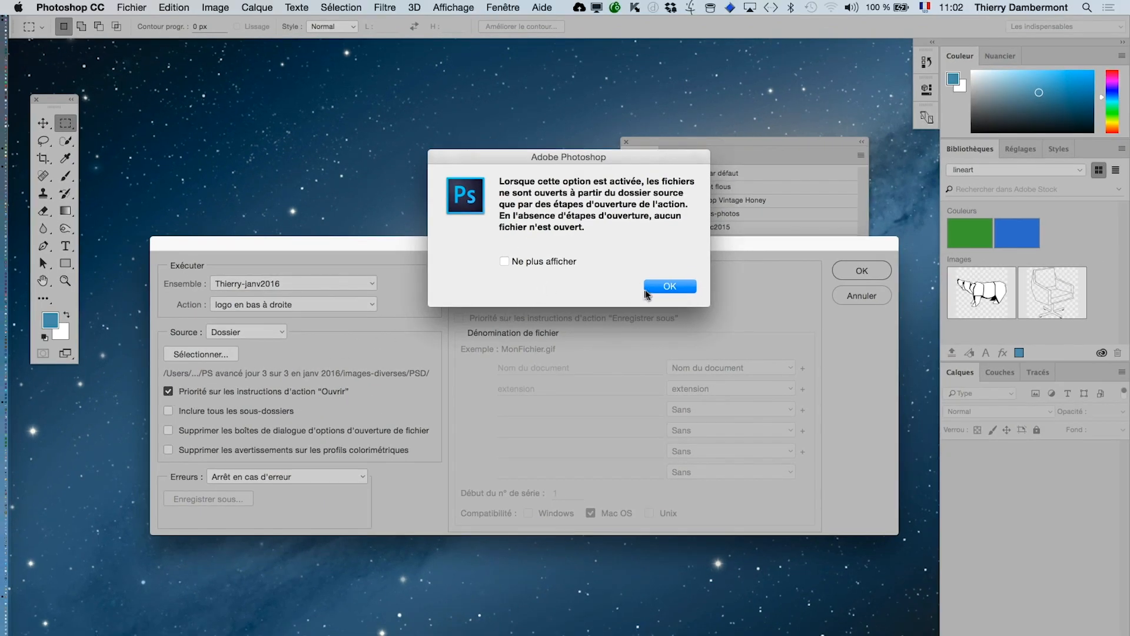
left_click(665, 286)
key("alt")
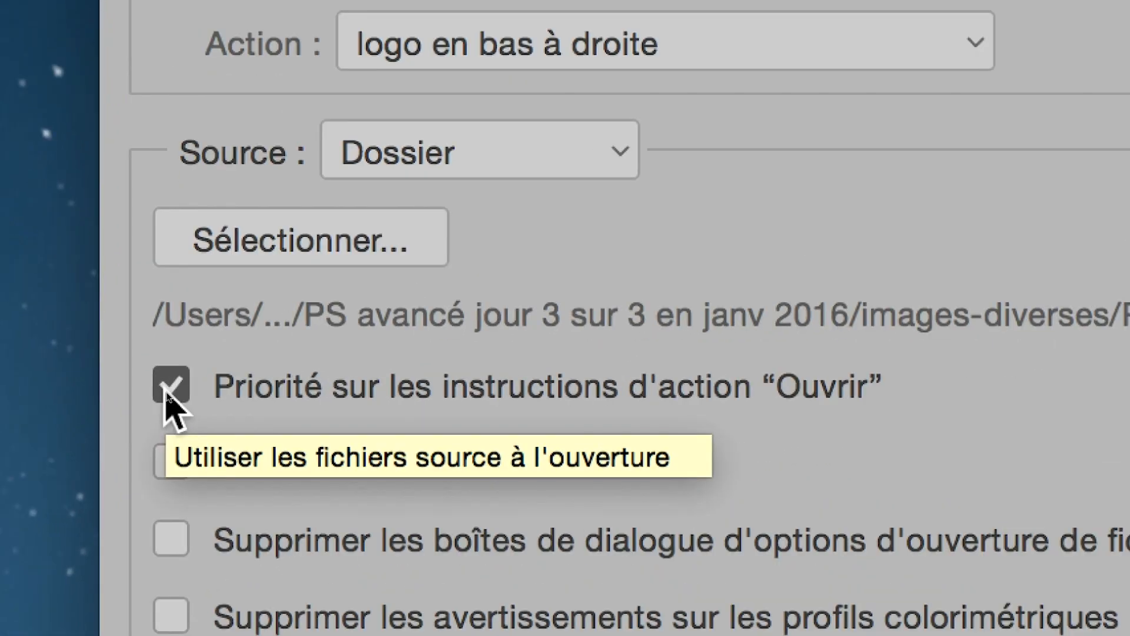
left_click(167, 394)
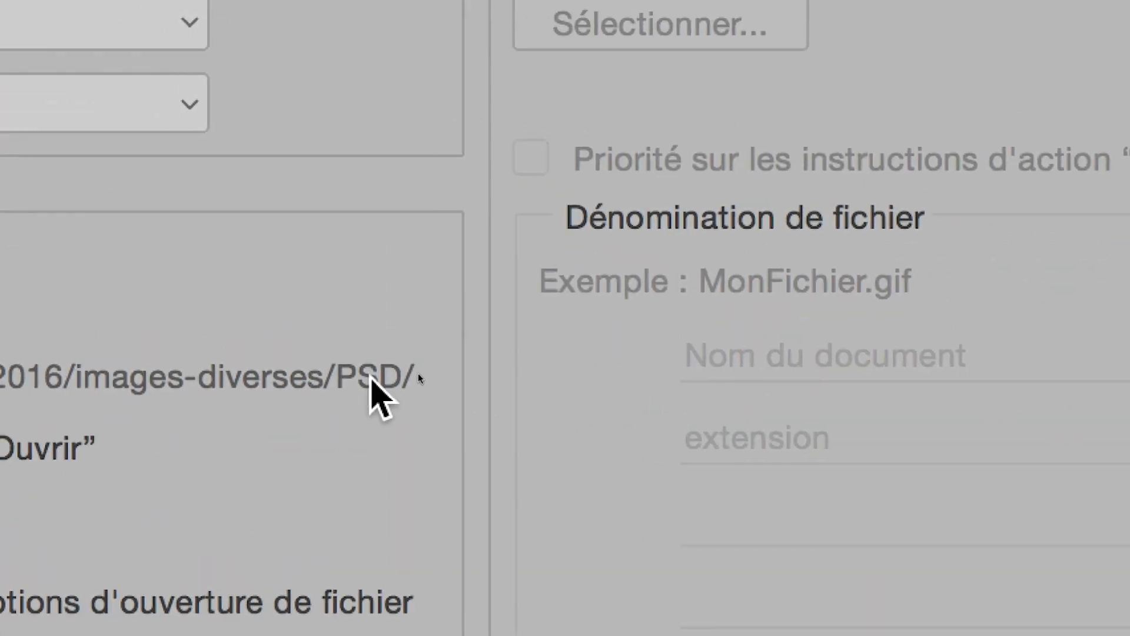
left_click(0, 525)
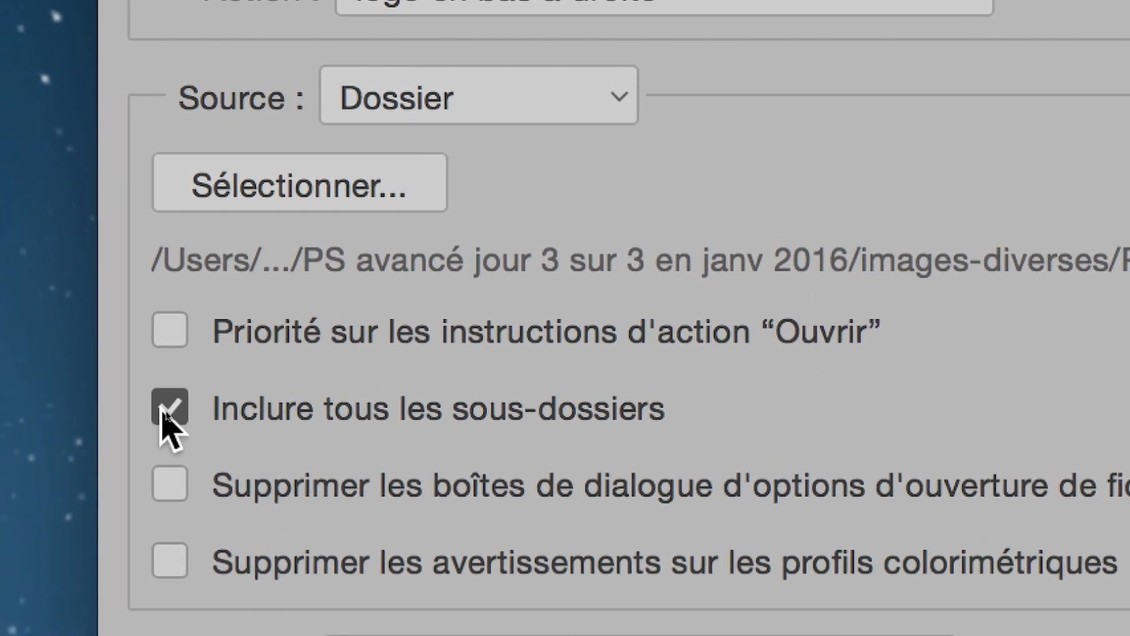
left_click(167, 411)
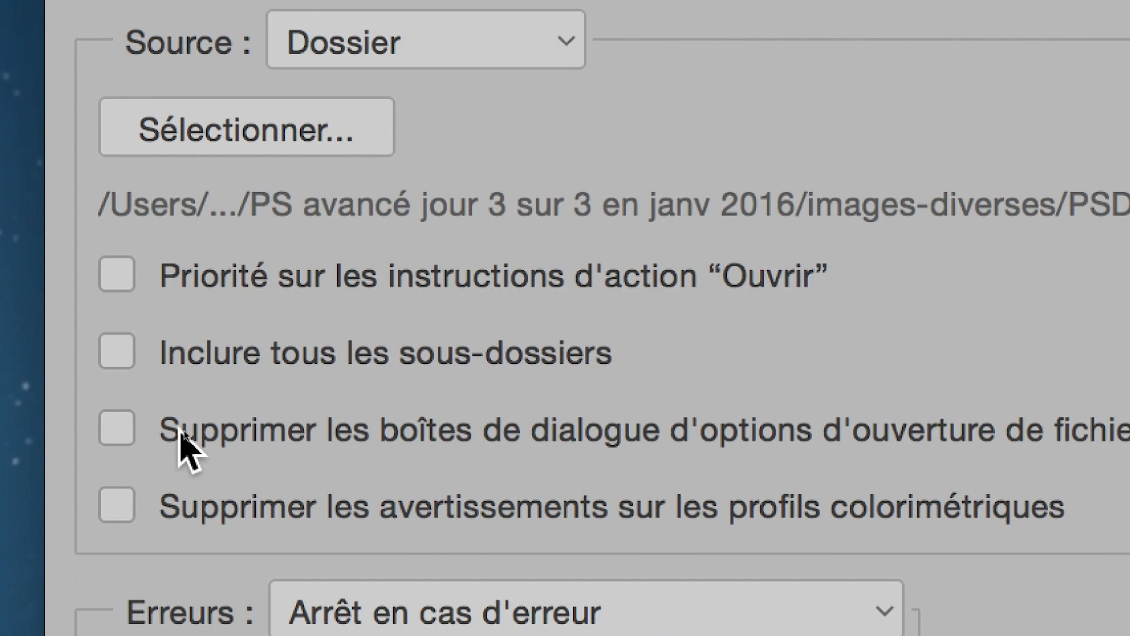
- Suppress the file-opening option dialogs and colour profile warnings, and set error handling to "Consigner les erreurs dans un fichier"
left_click(180, 430)
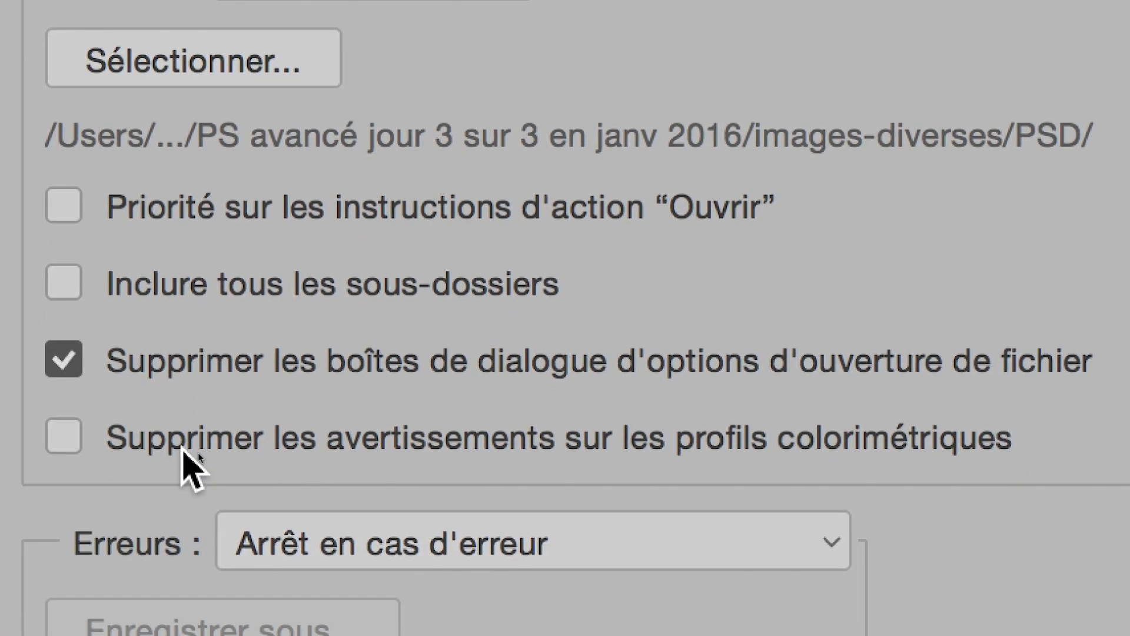
left_click(183, 450)
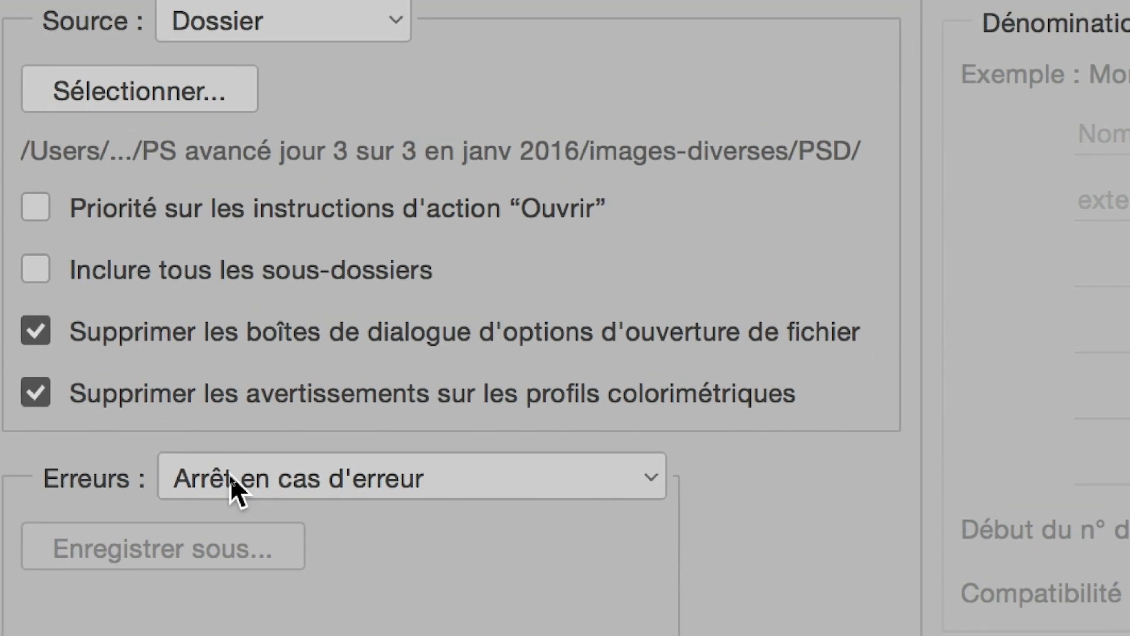
left_click(197, 462)
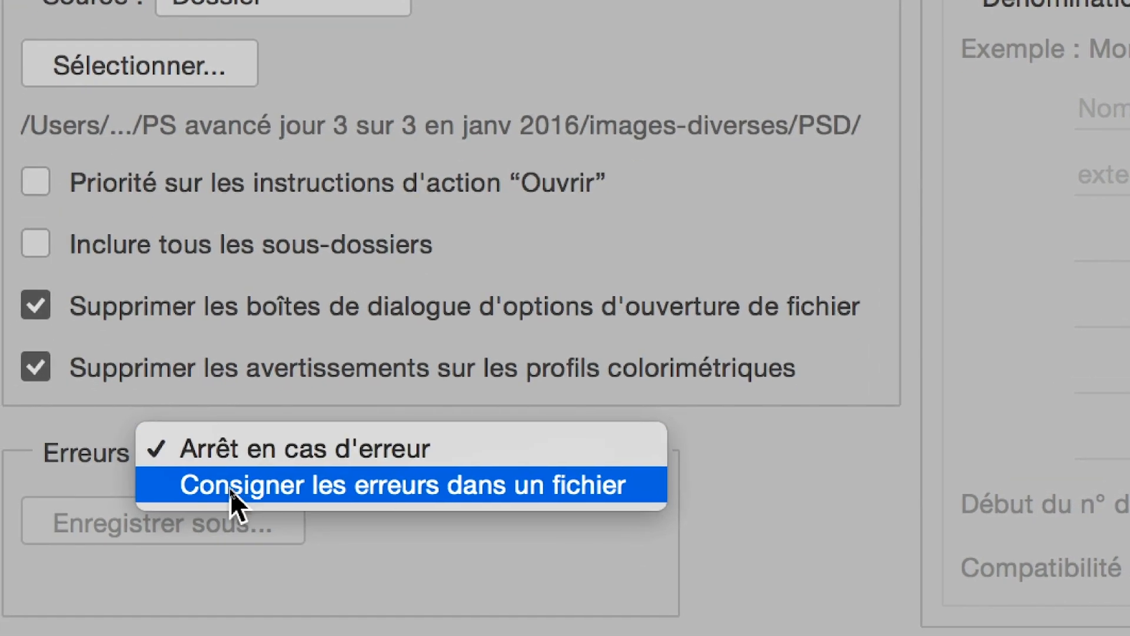
left_click(241, 489)
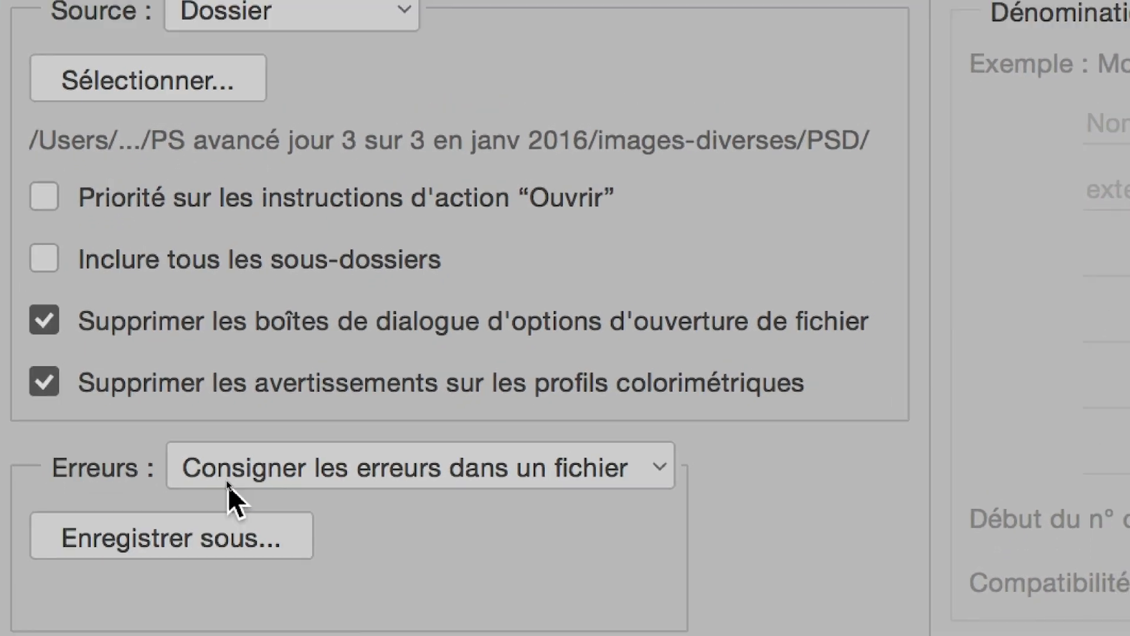
- Save the batch error log as Sans titre.txt in the Bureau folder, replacing the existing file
left_click(192, 525)
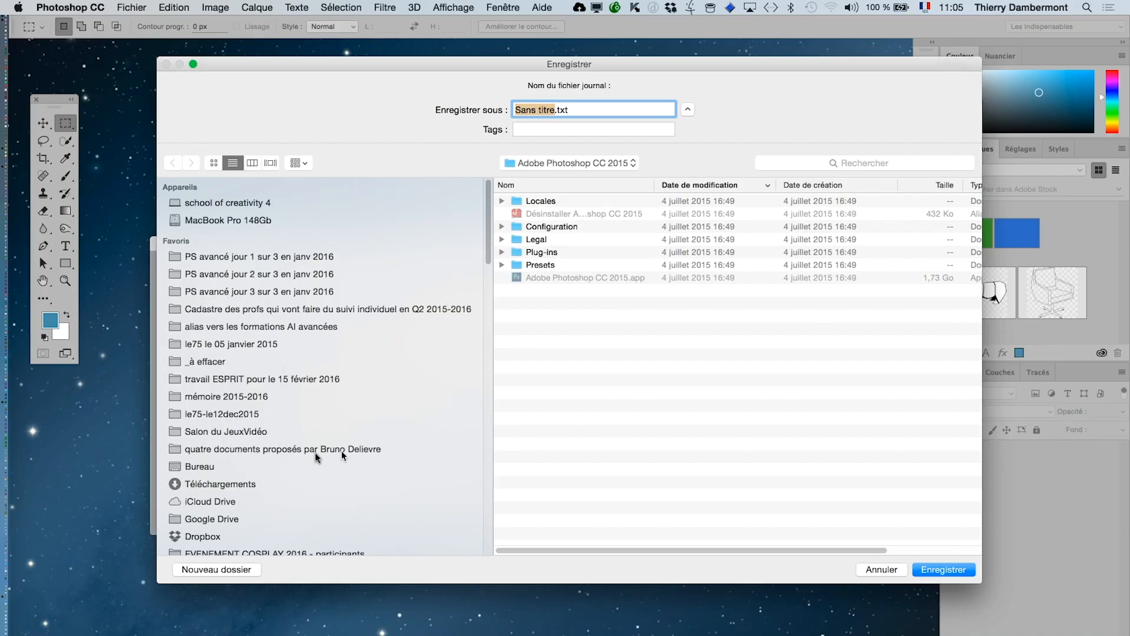
left_click(298, 465)
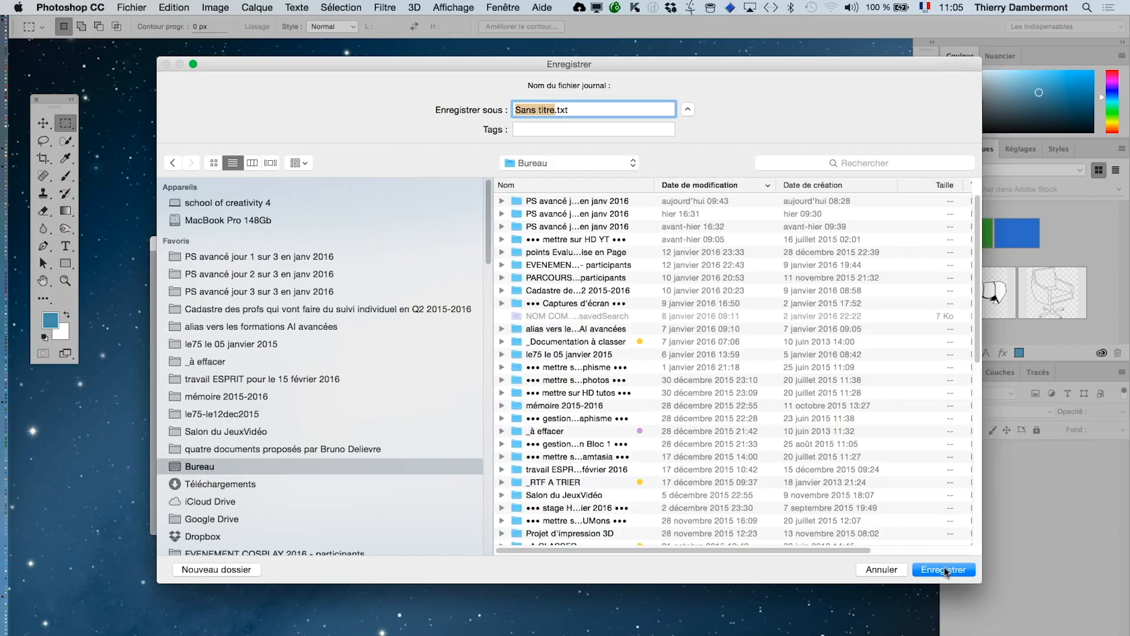
left_click(944, 568)
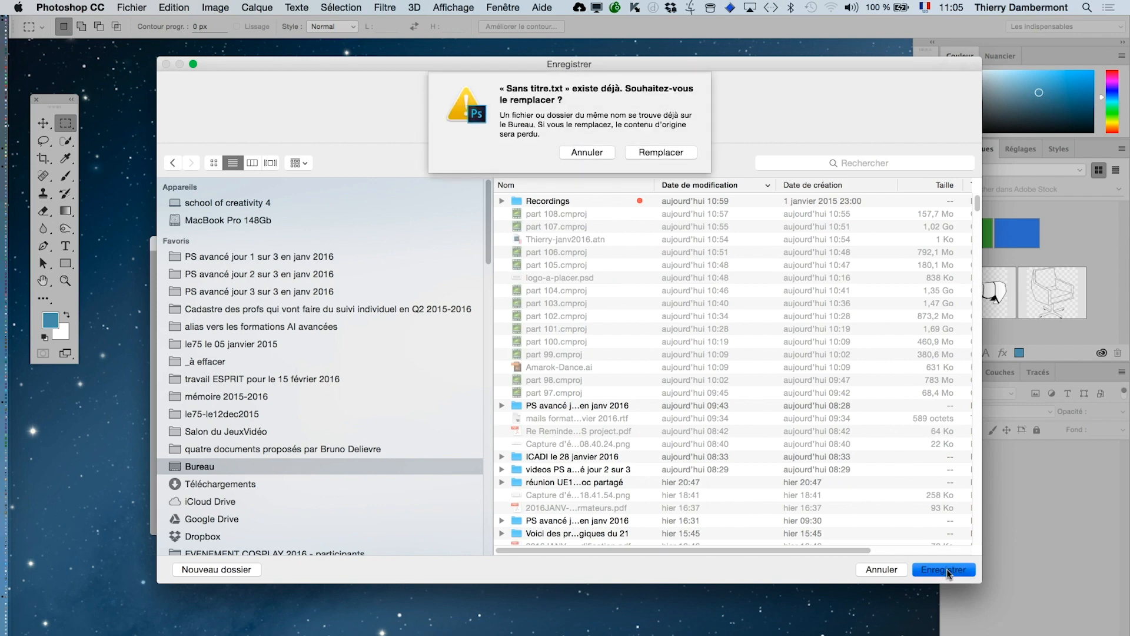
left_click(675, 152)
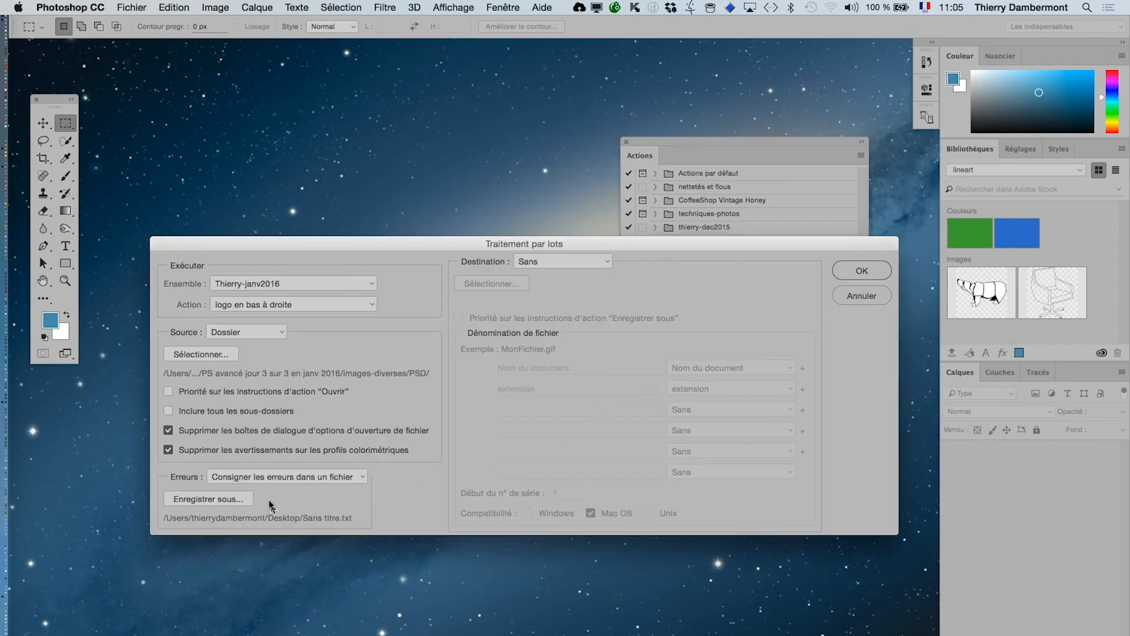
- Set the batch destination to Dossier and browse to "PS avancé jour 3 sur 3 en janv 2016" as its location
key("alt")
key("alt")
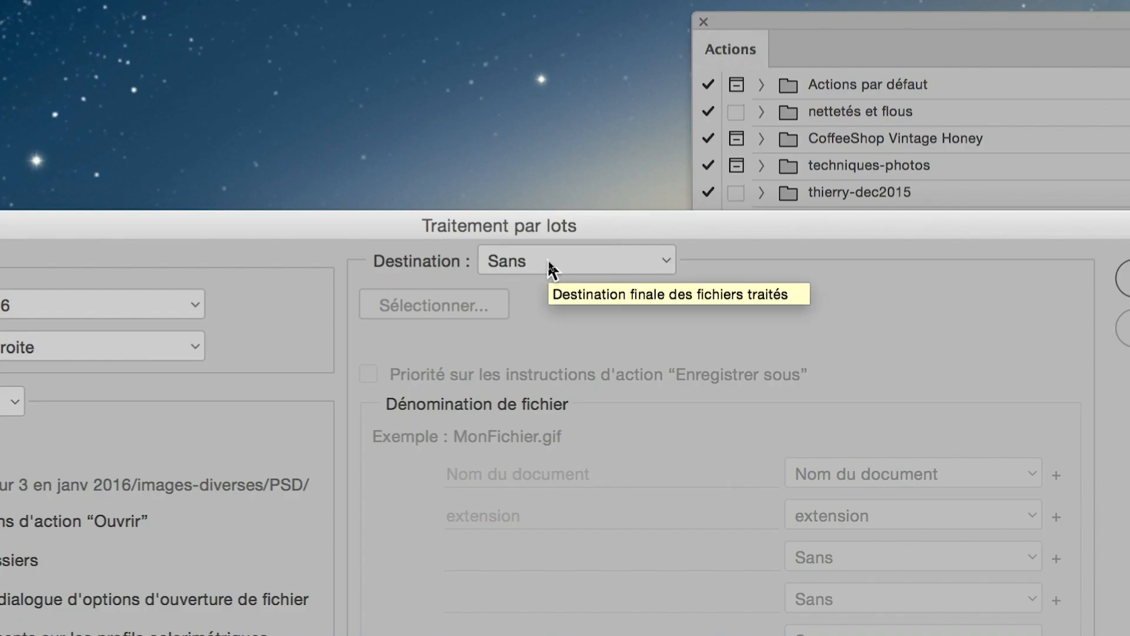
left_click(547, 263)
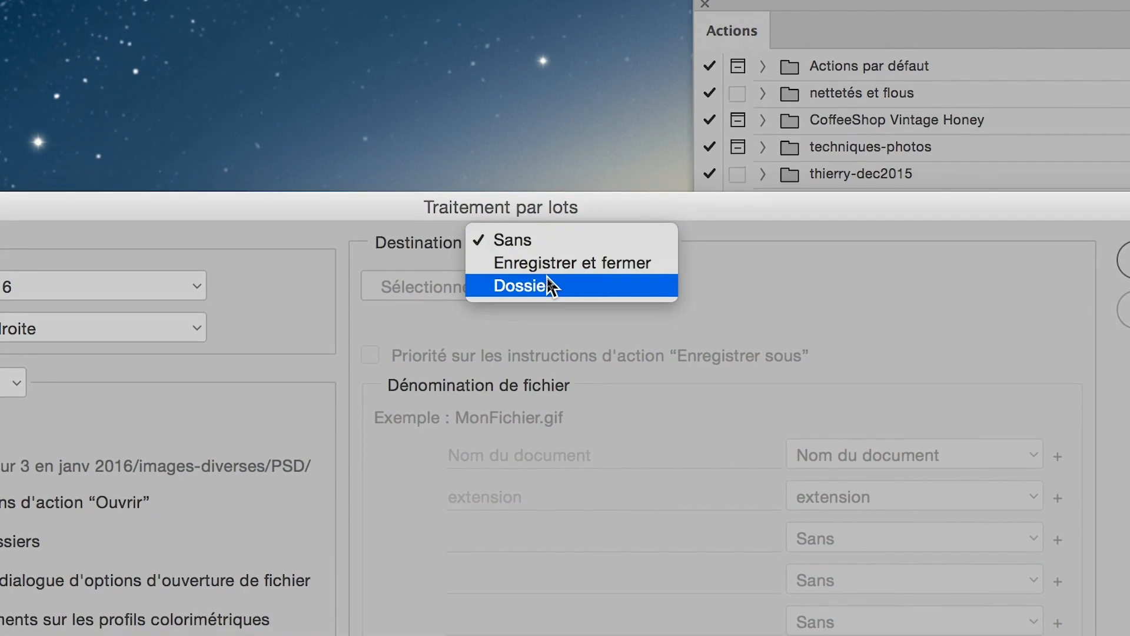
left_click(545, 281)
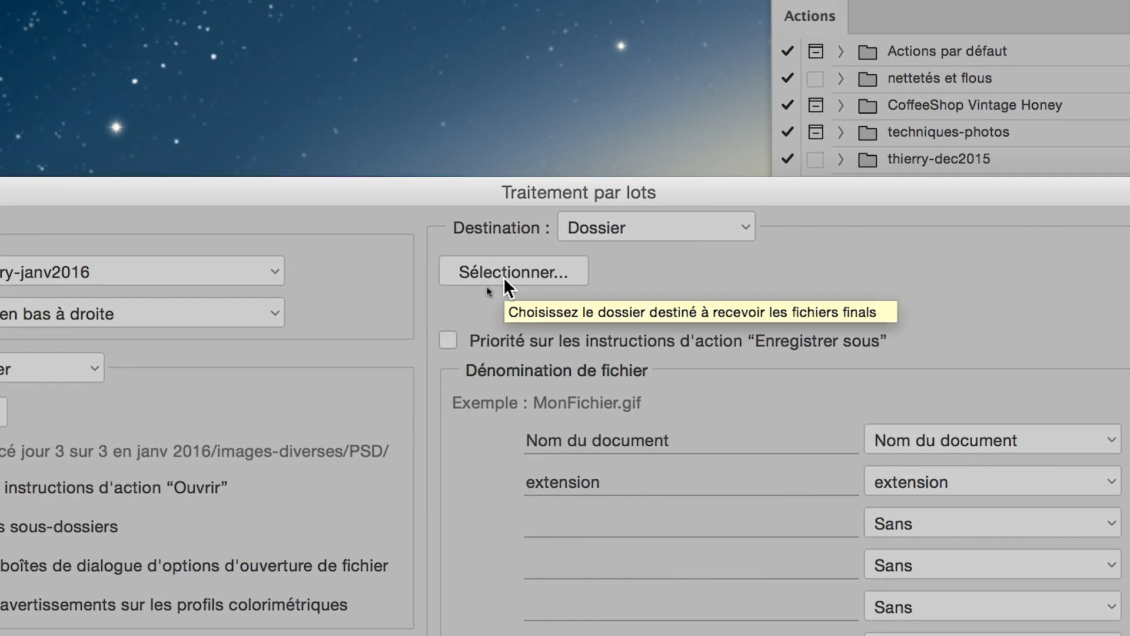
left_click(504, 281)
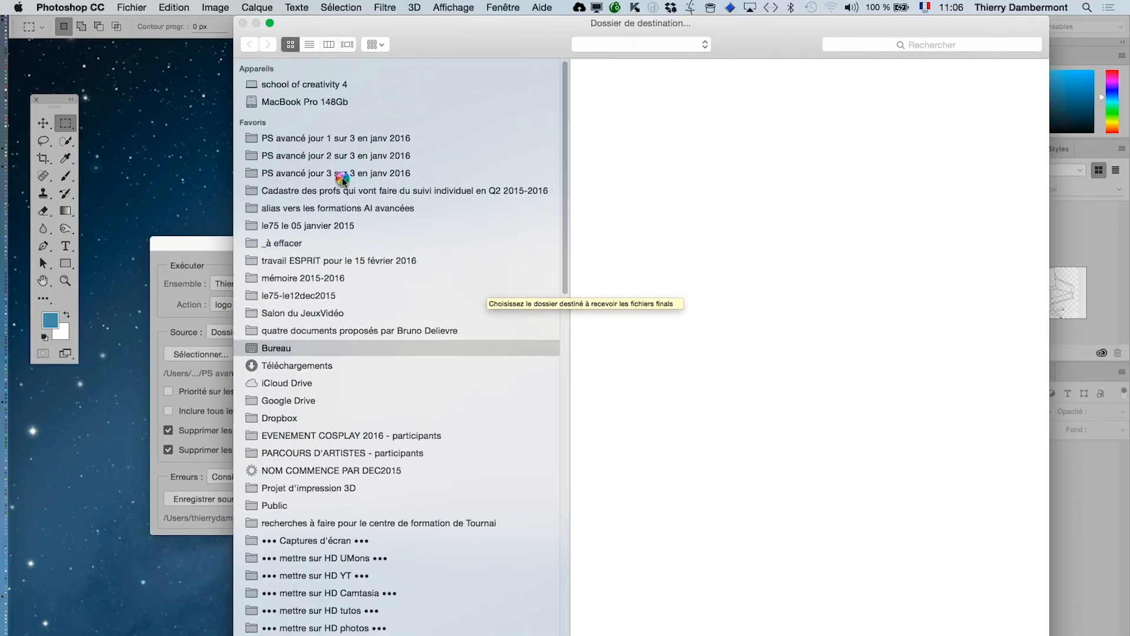
left_click(341, 172)
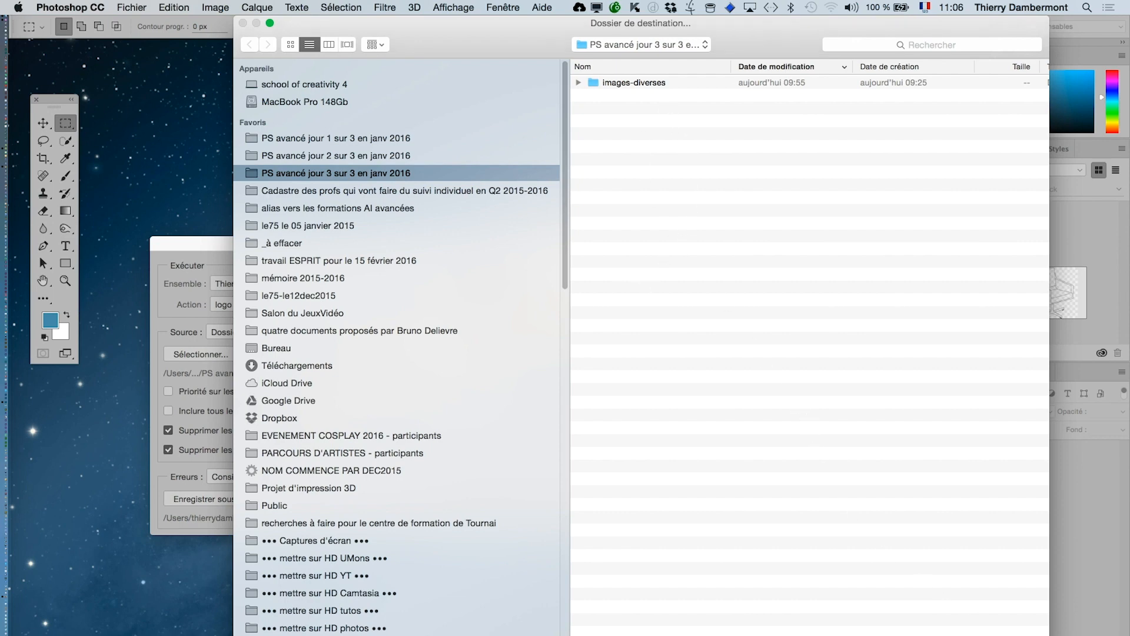
left_click_drag(1004, 612, 966, 479)
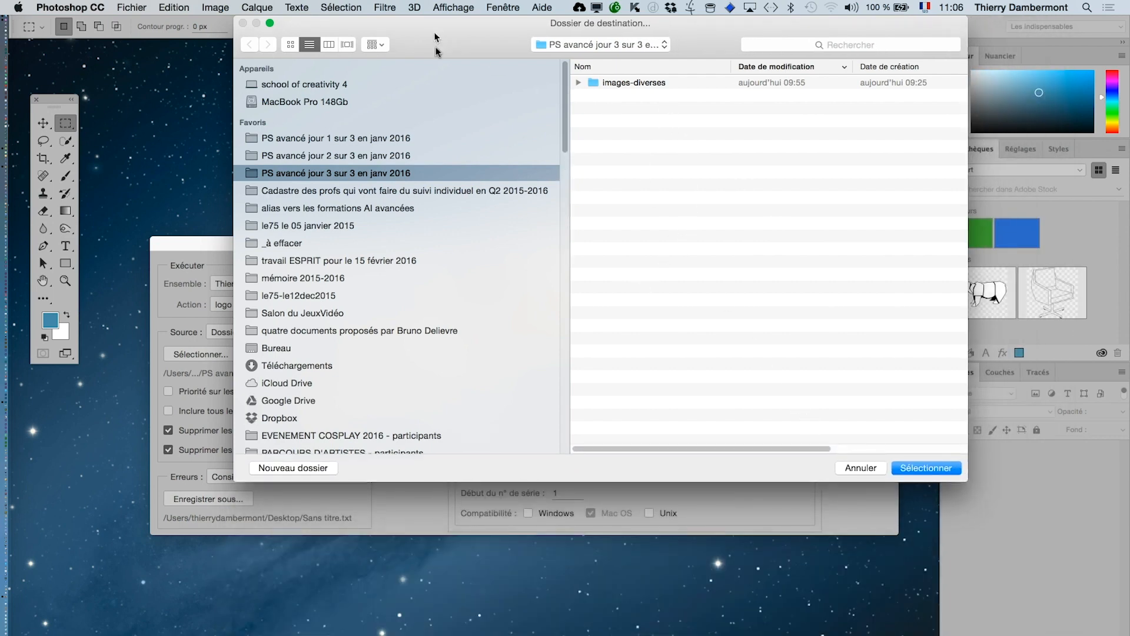
left_click_drag(435, 37, 446, 139)
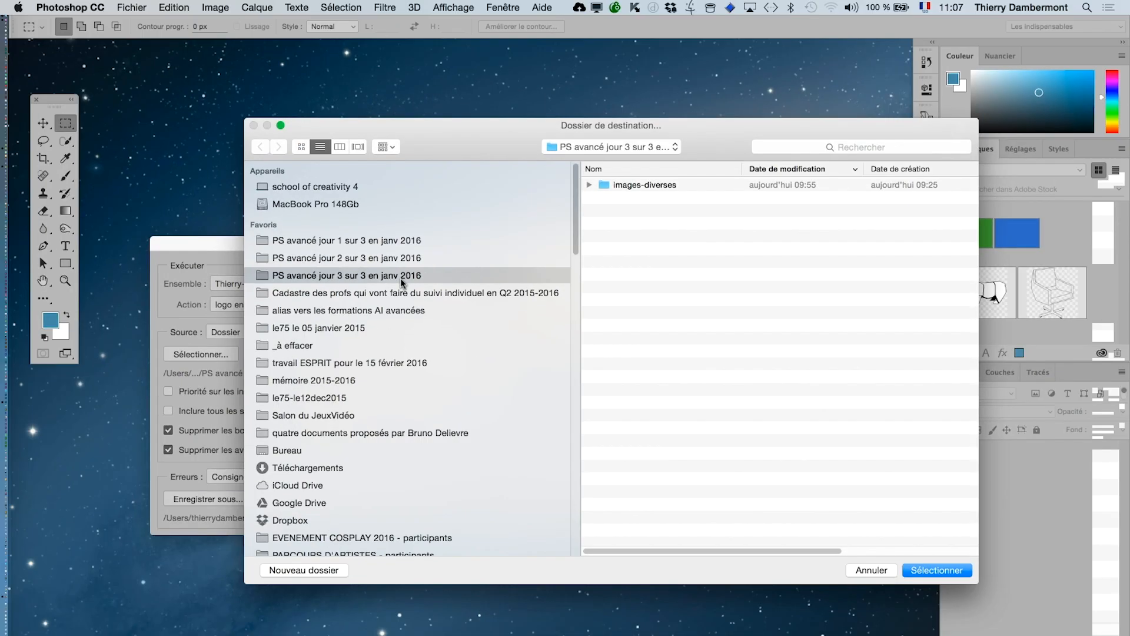
- Create a new folder named "images traitées" inside "PS avancé jour 3 sur 3 en janv 2016", beside images-diverses
left_click(619, 187)
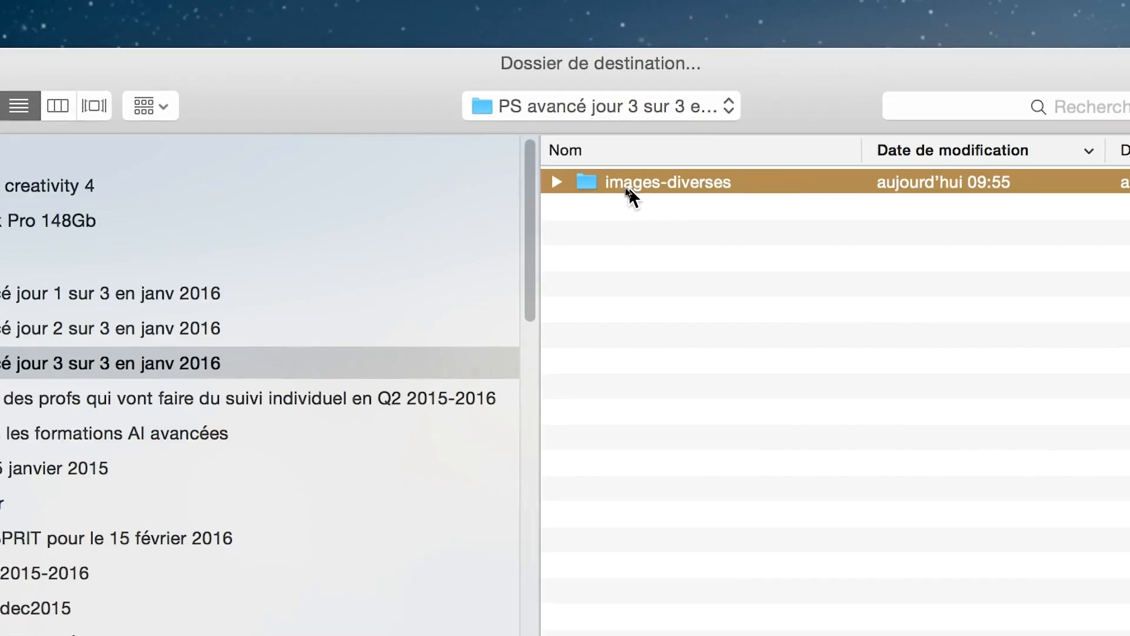
left_click(619, 187, "super")
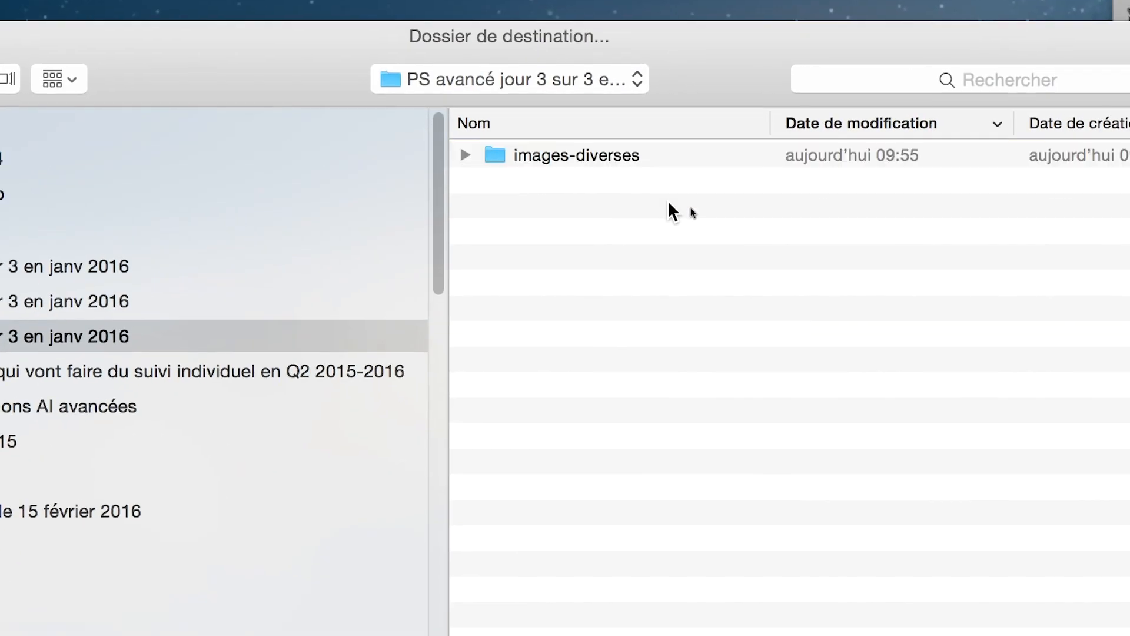
left_click(639, 186)
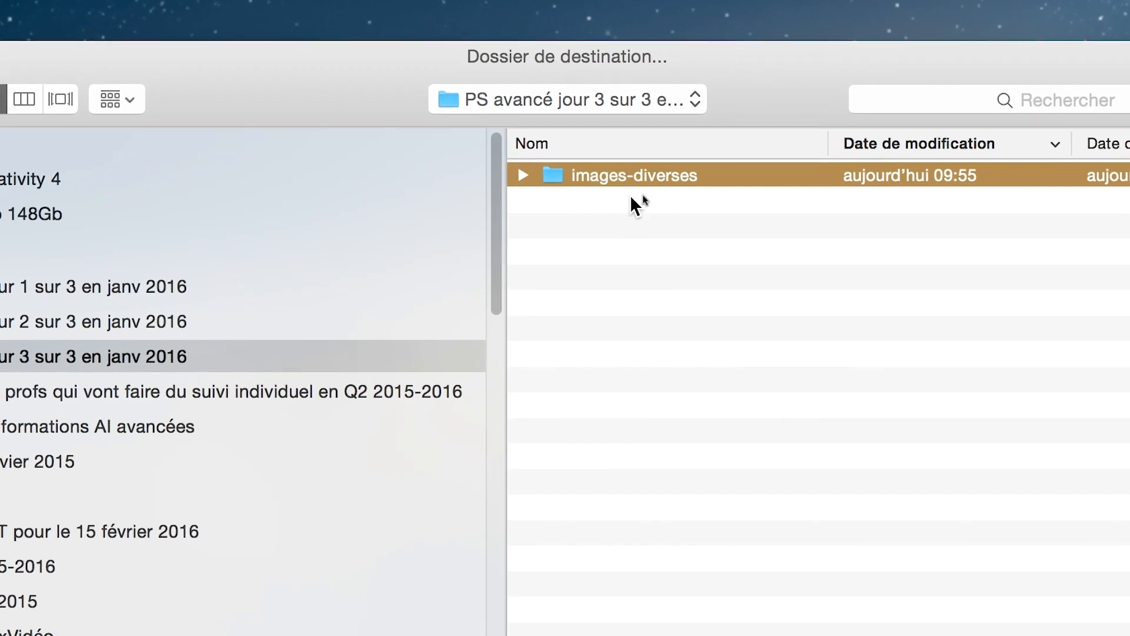
left_click(617, 217)
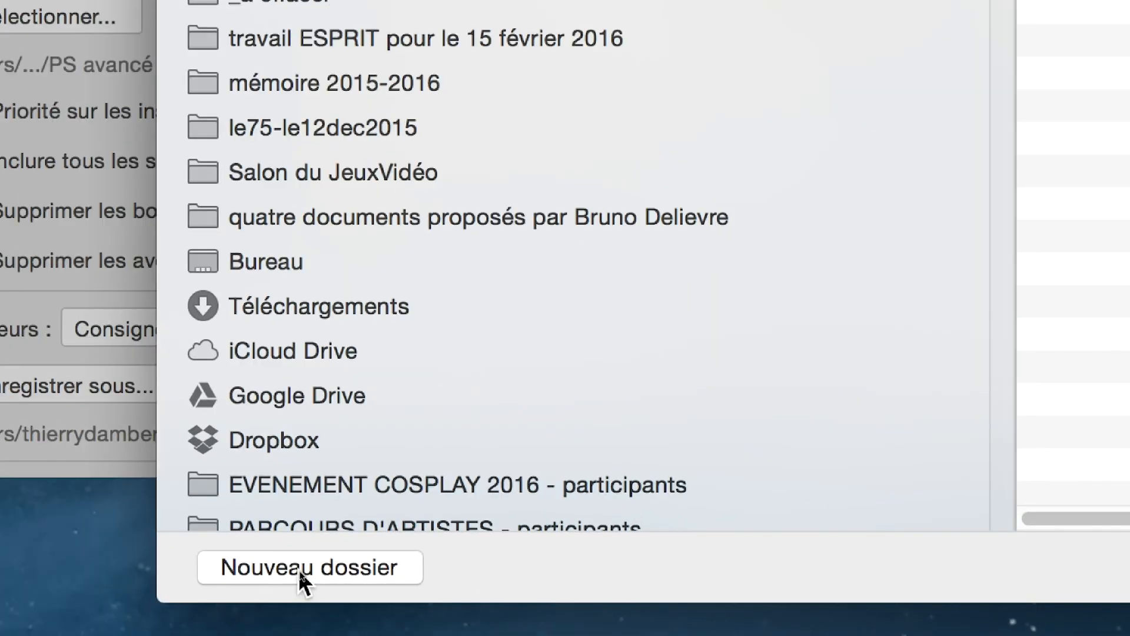
left_click(299, 570)
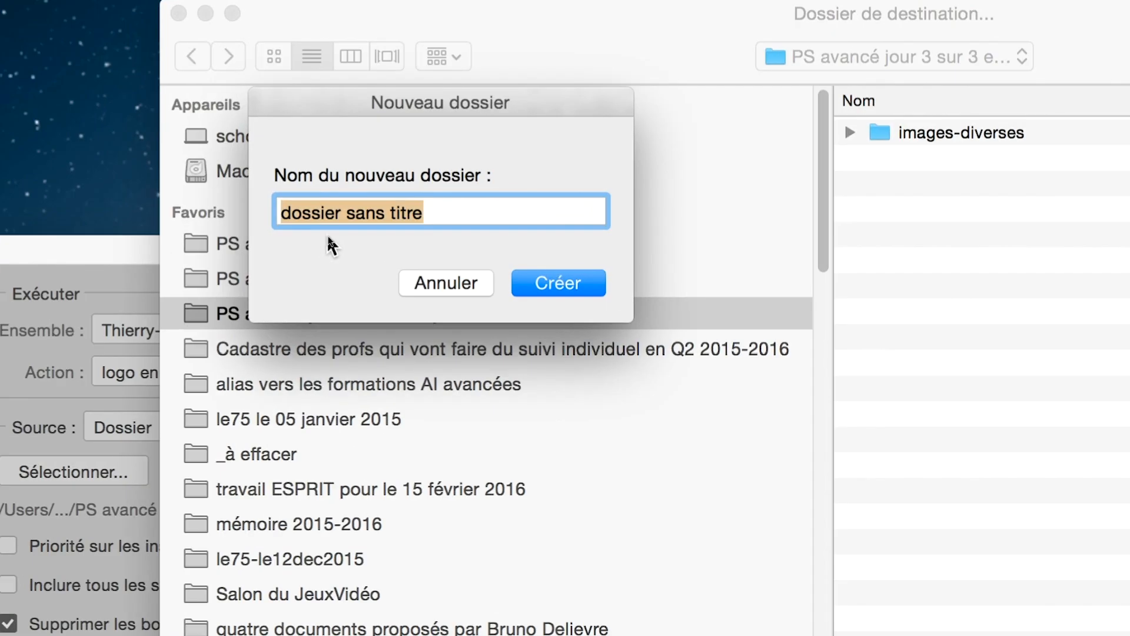
type("images traitées")
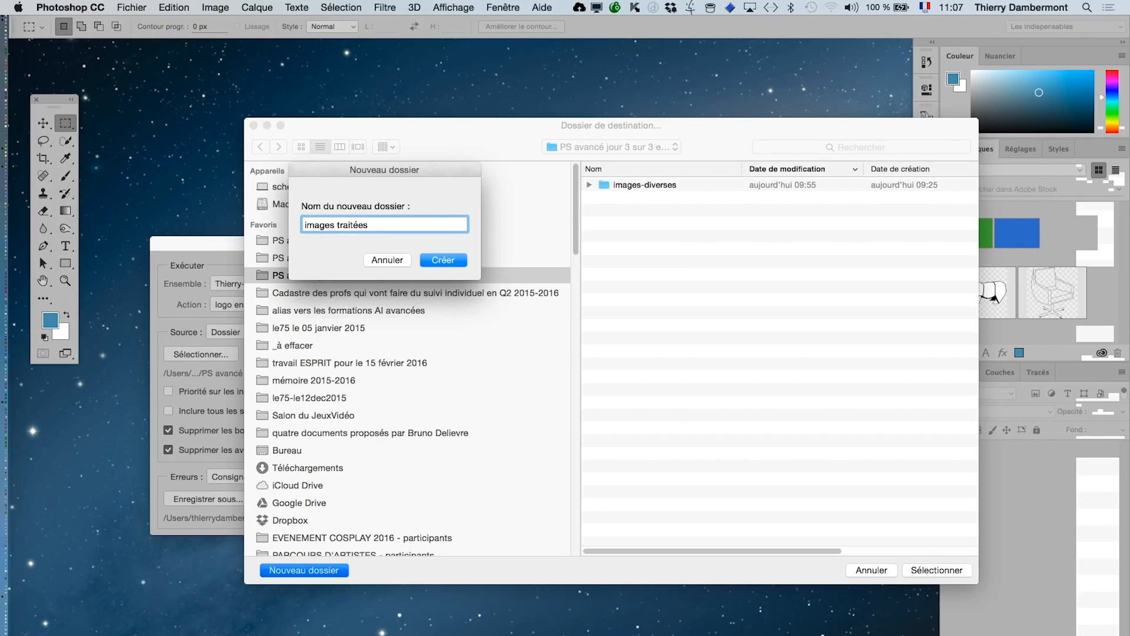
left_click(533, 277)
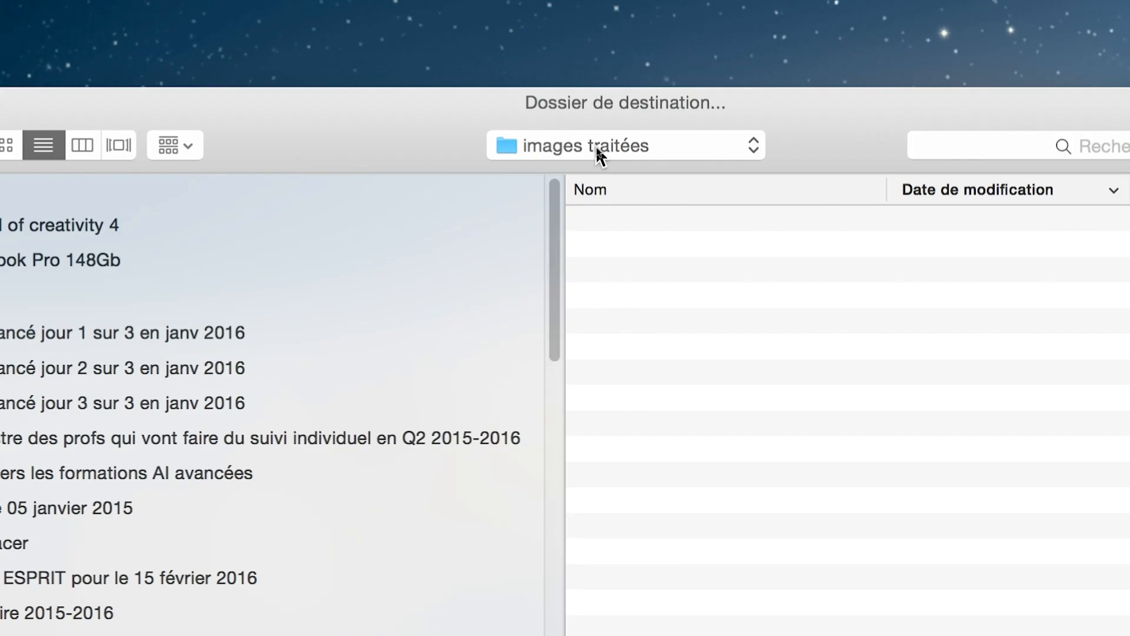
- Compare images traitées with images-diverses and its PSD subfolder, and choose images traitées as the batch destination folder
left_click(596, 147)
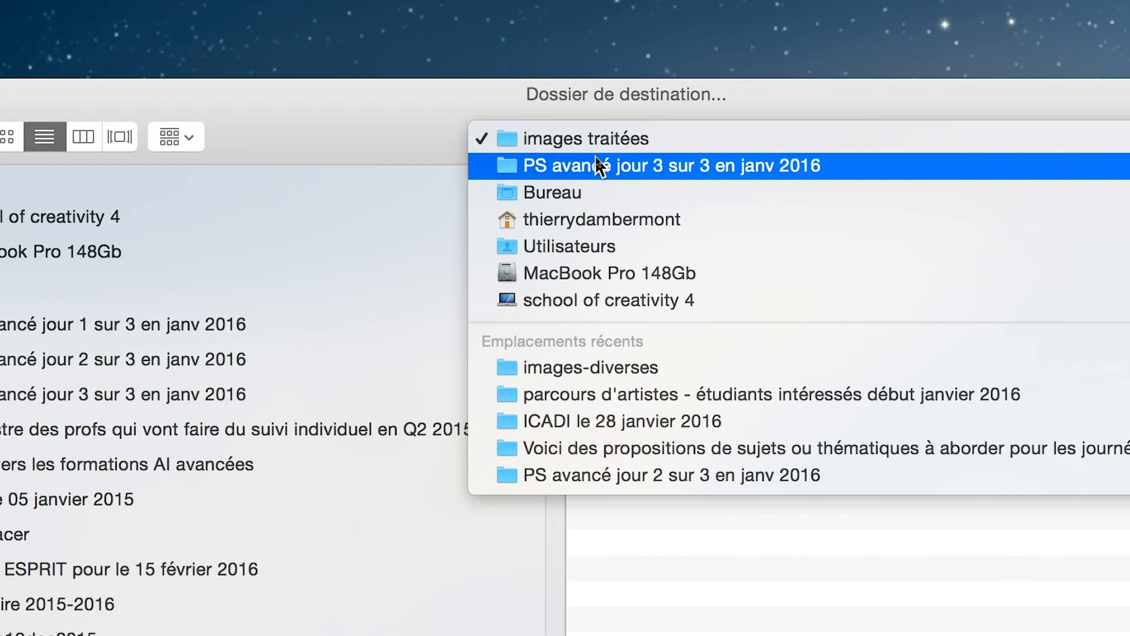
left_click(598, 172)
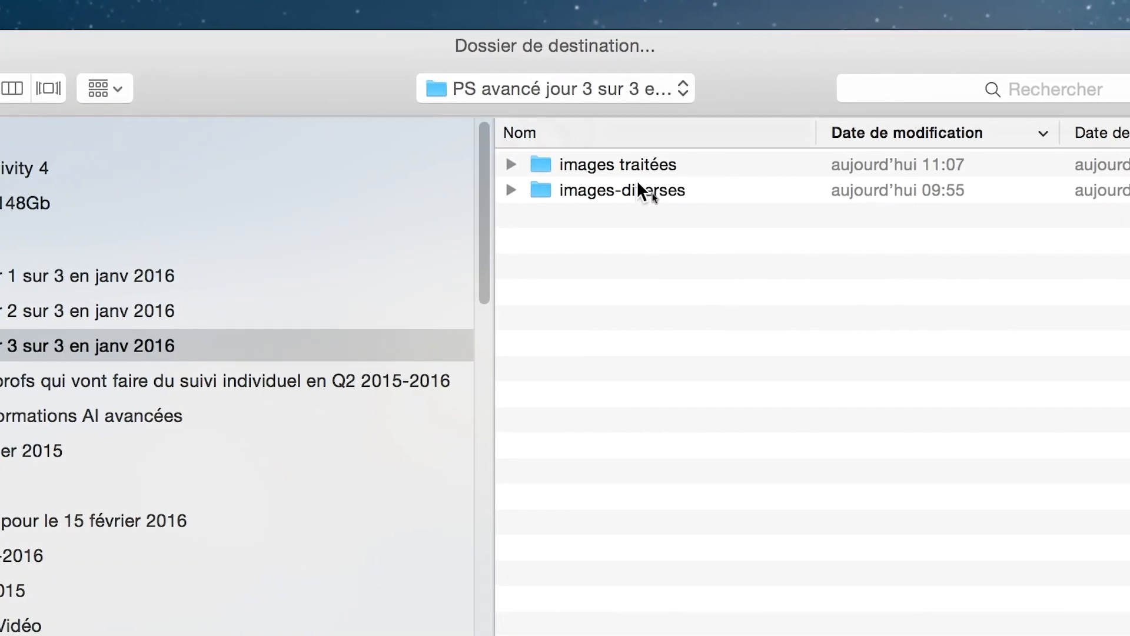
left_click(657, 167)
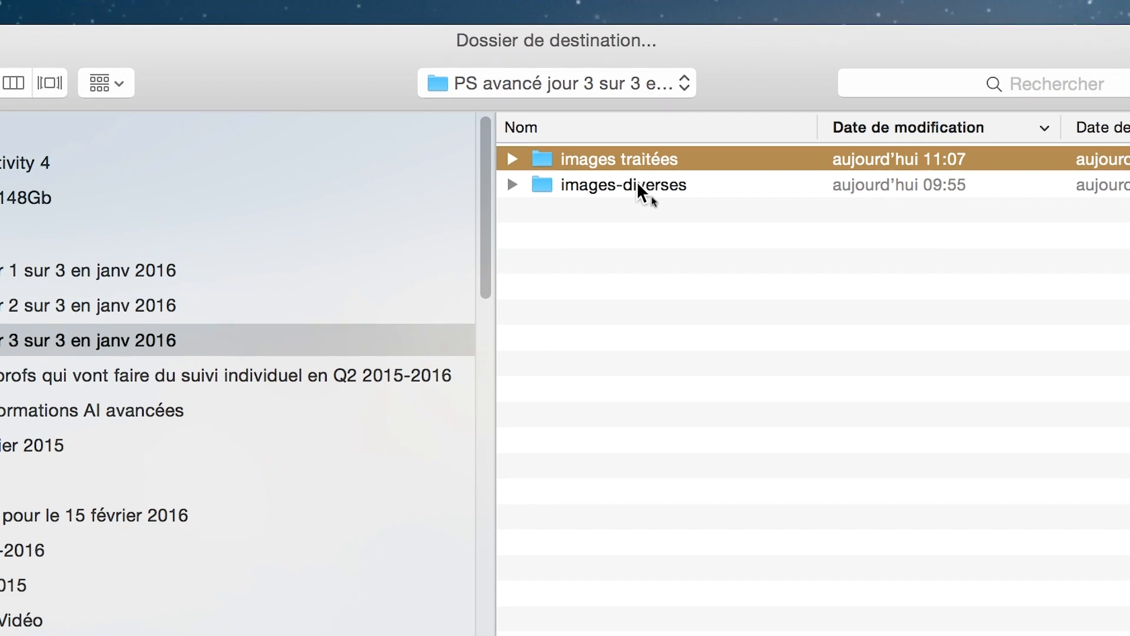
left_click(639, 195)
left_click(639, 170)
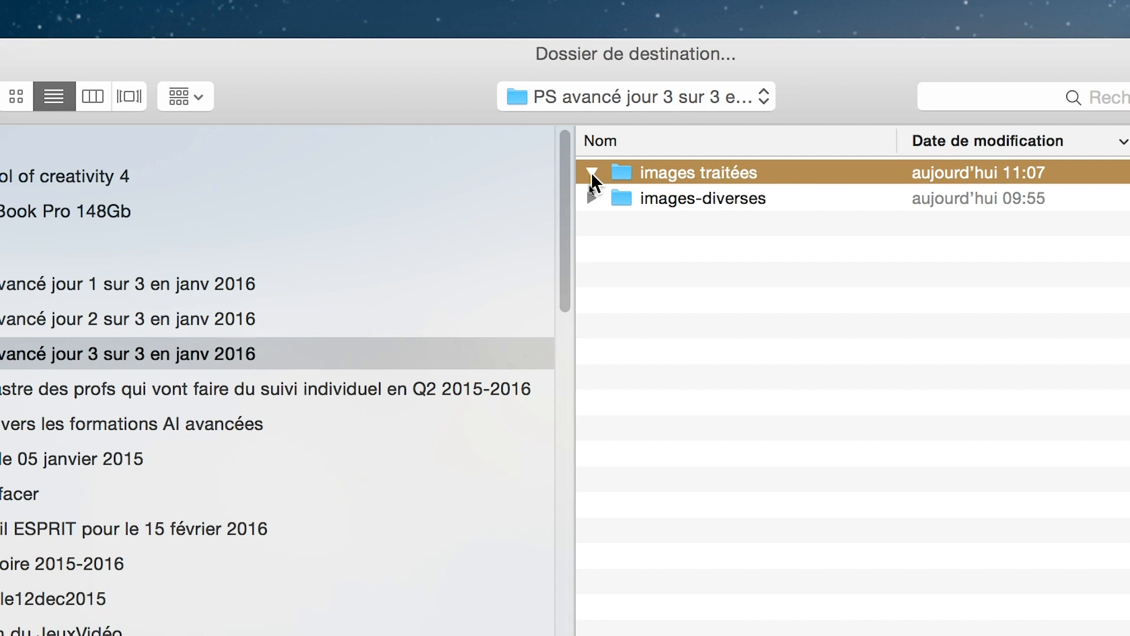
left_click(592, 198)
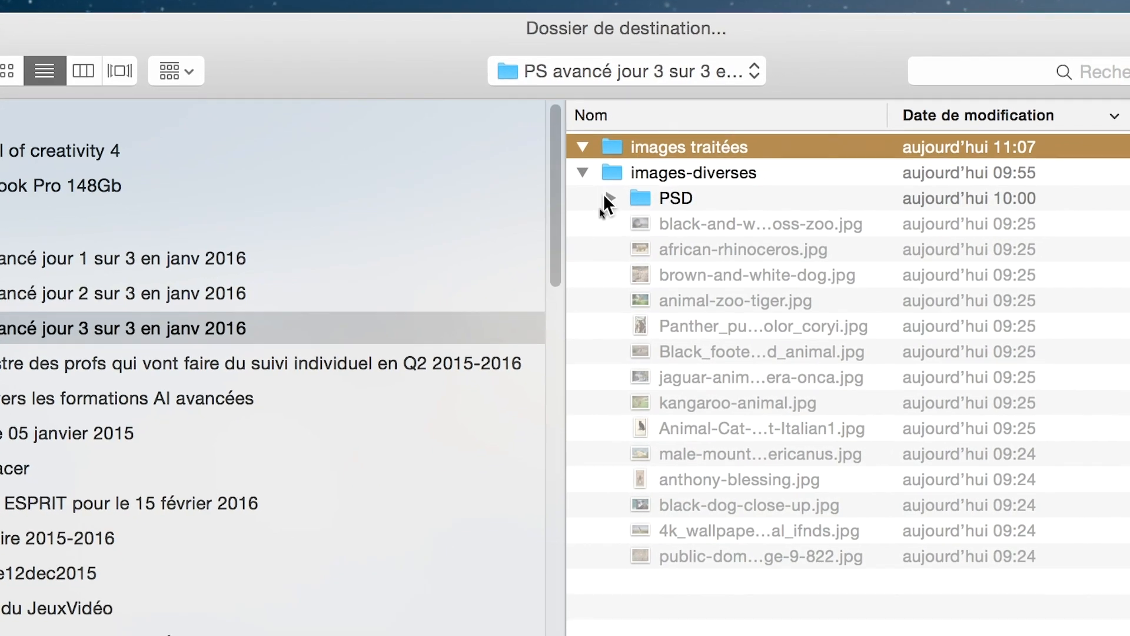
left_click(601, 189)
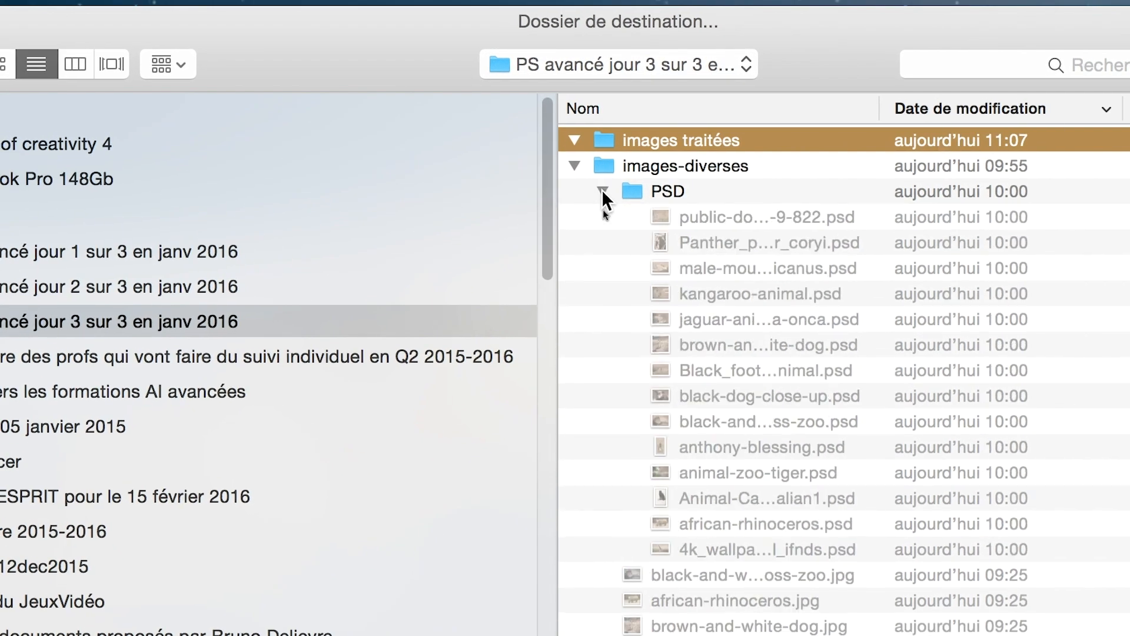
left_click(602, 190)
left_click(576, 169)
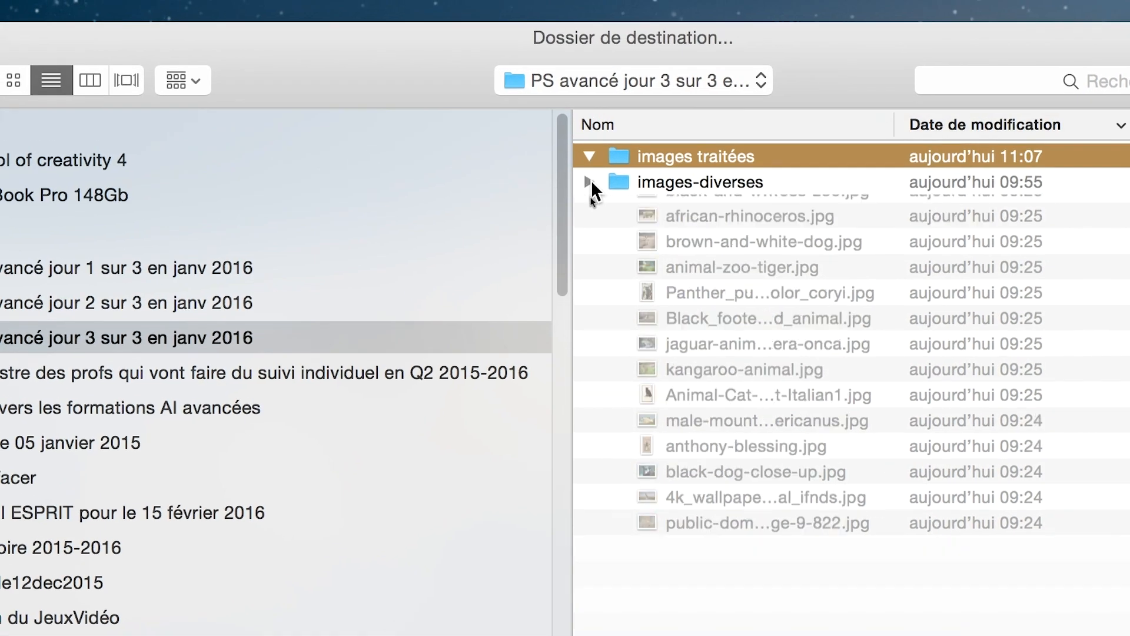
left_click(591, 170)
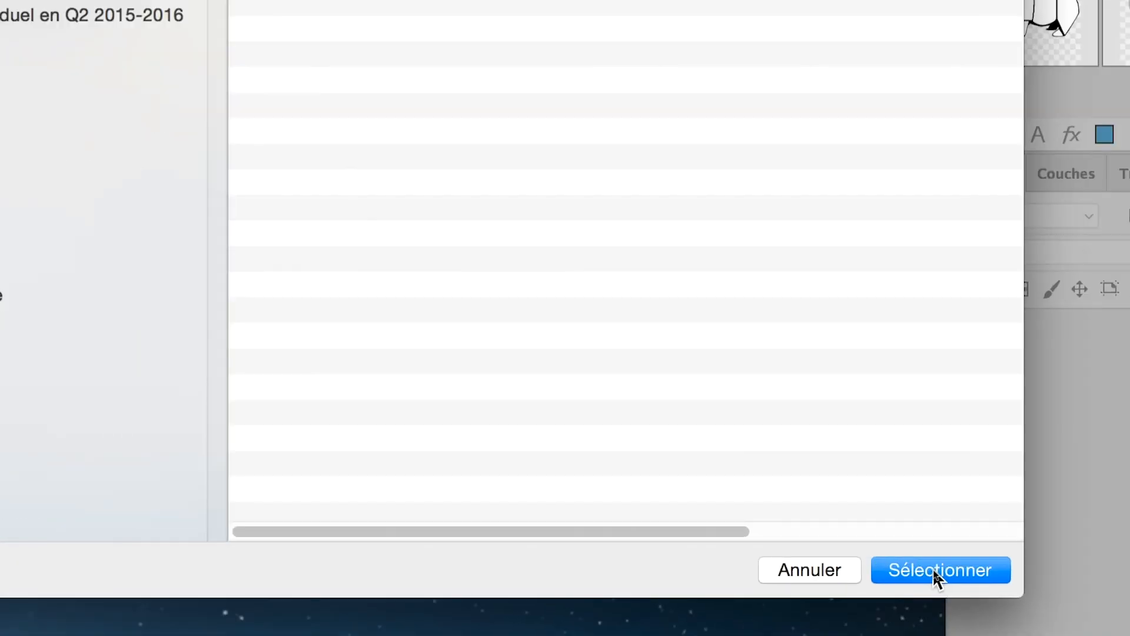
left_click(935, 573)
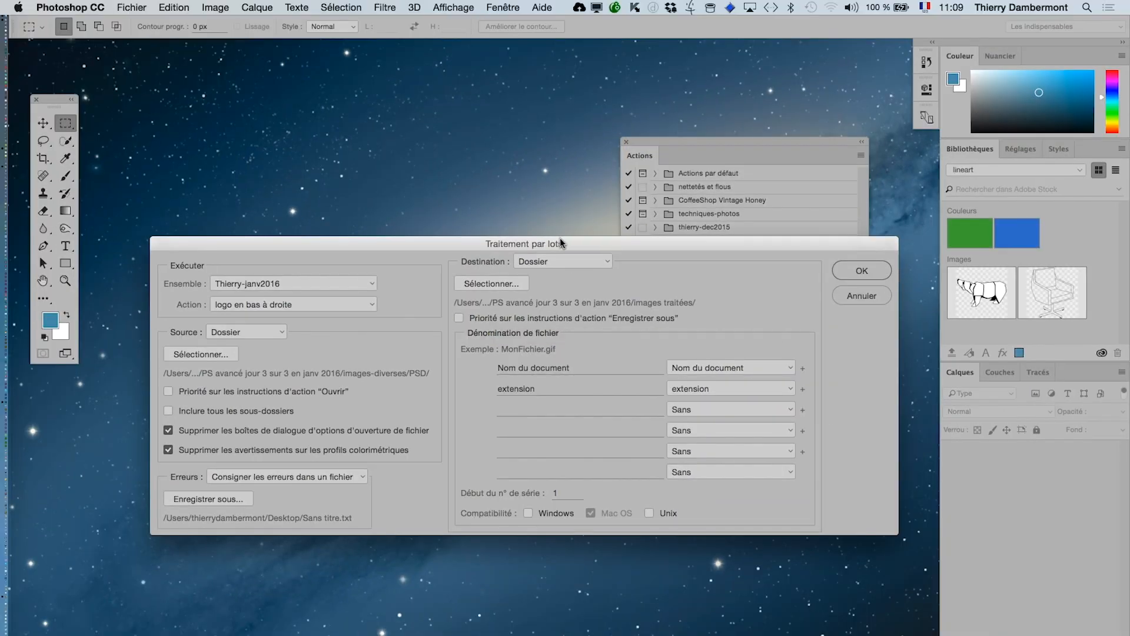
- Review the file naming rules, keeping "Nom du document" plus "extension" with the third rule at Sans, and run the batch
left_click_drag(560, 242, 540, 115)
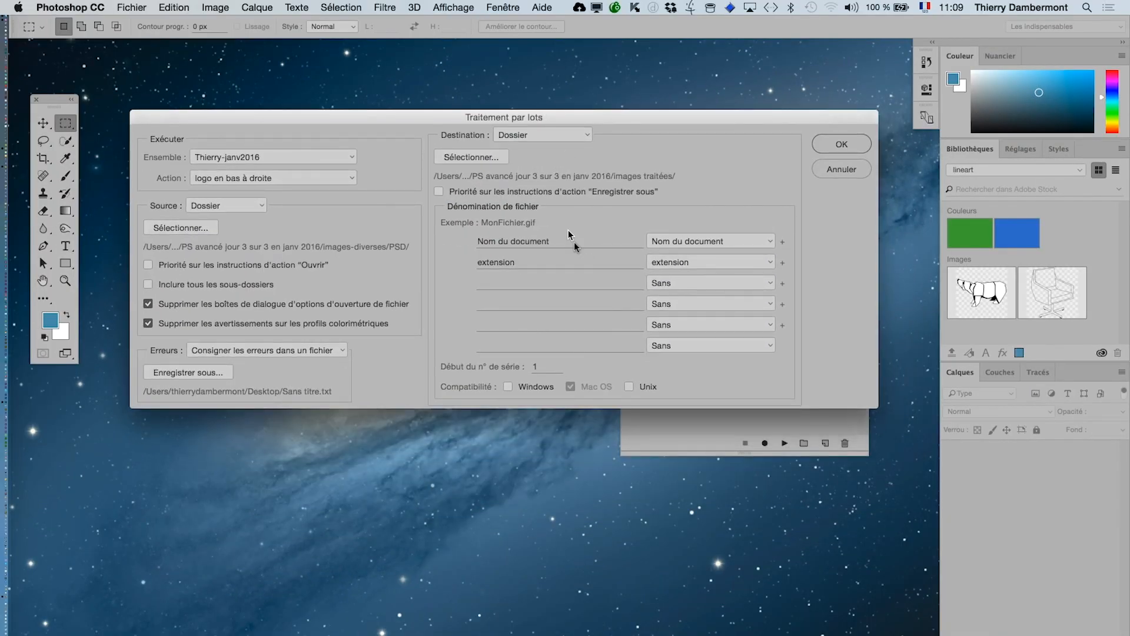
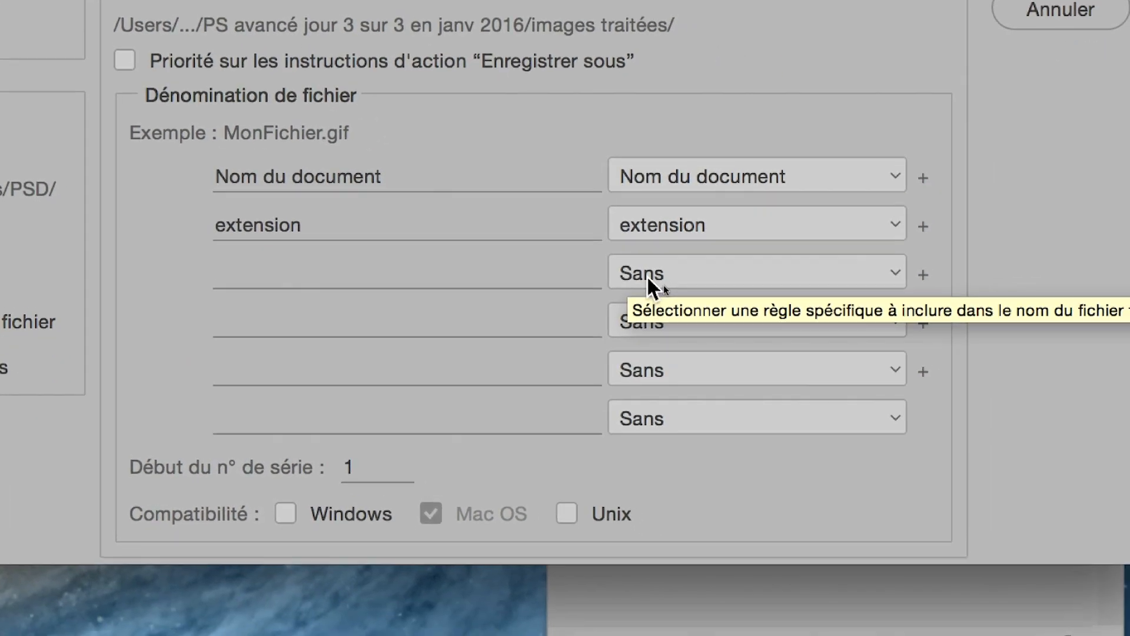
left_click(647, 276)
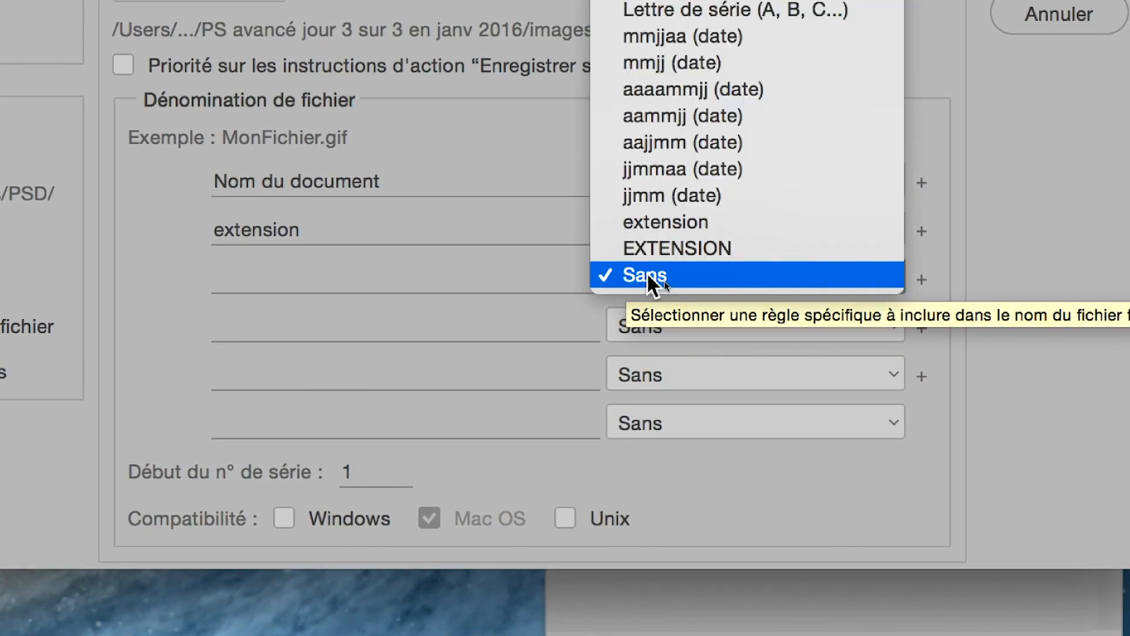
left_click(647, 273)
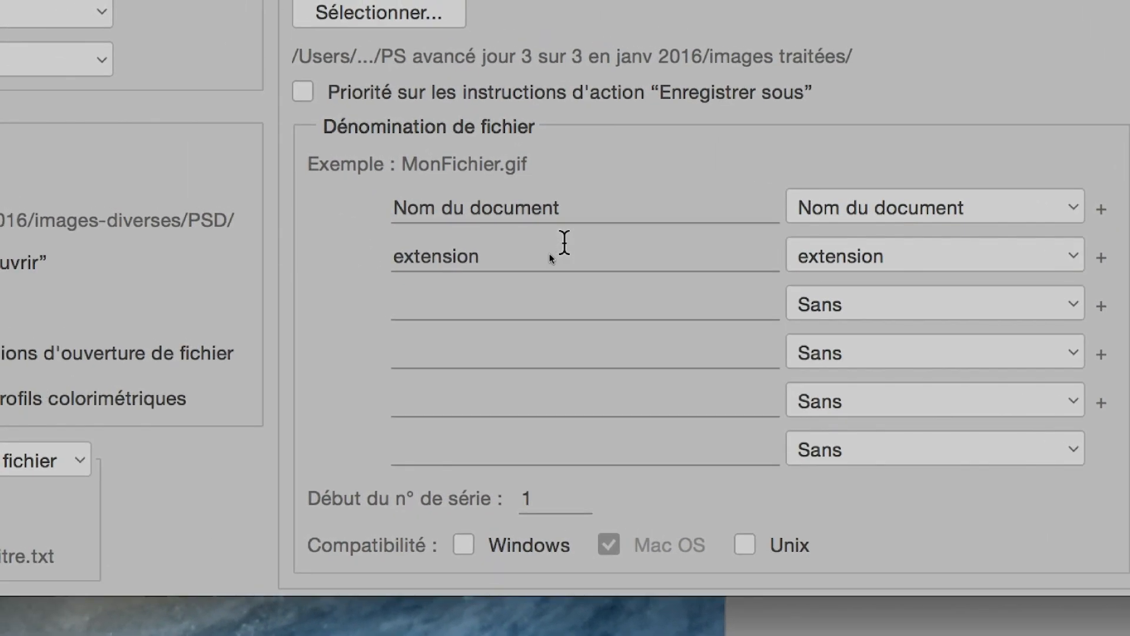
left_click(560, 210)
left_click_drag(560, 210, 502, 209)
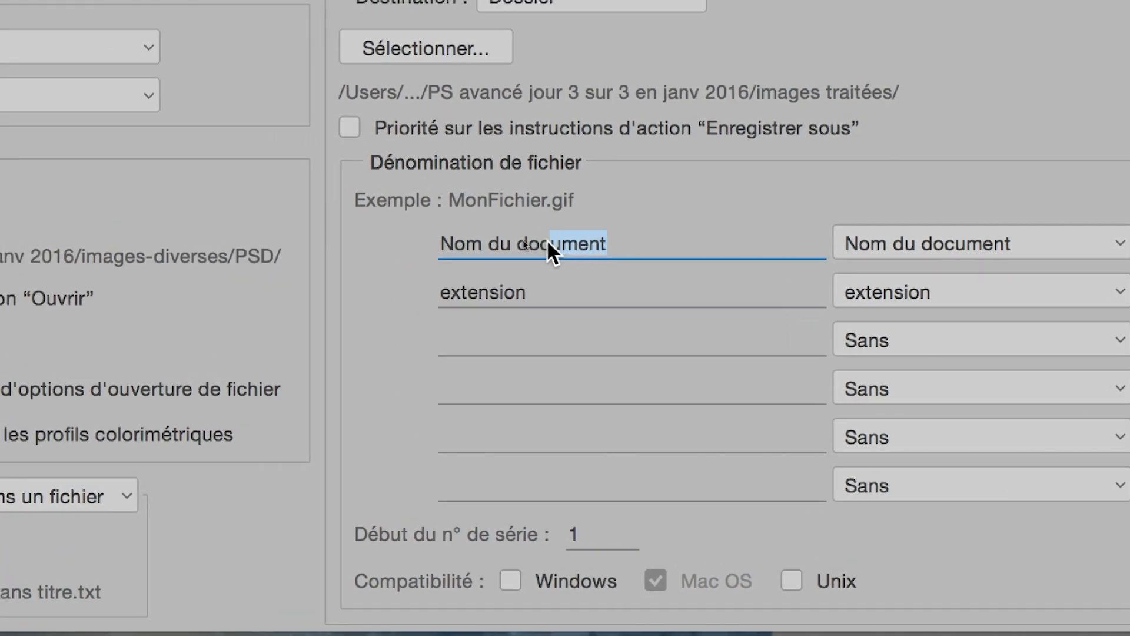
left_click_drag(546, 239, 395, 242)
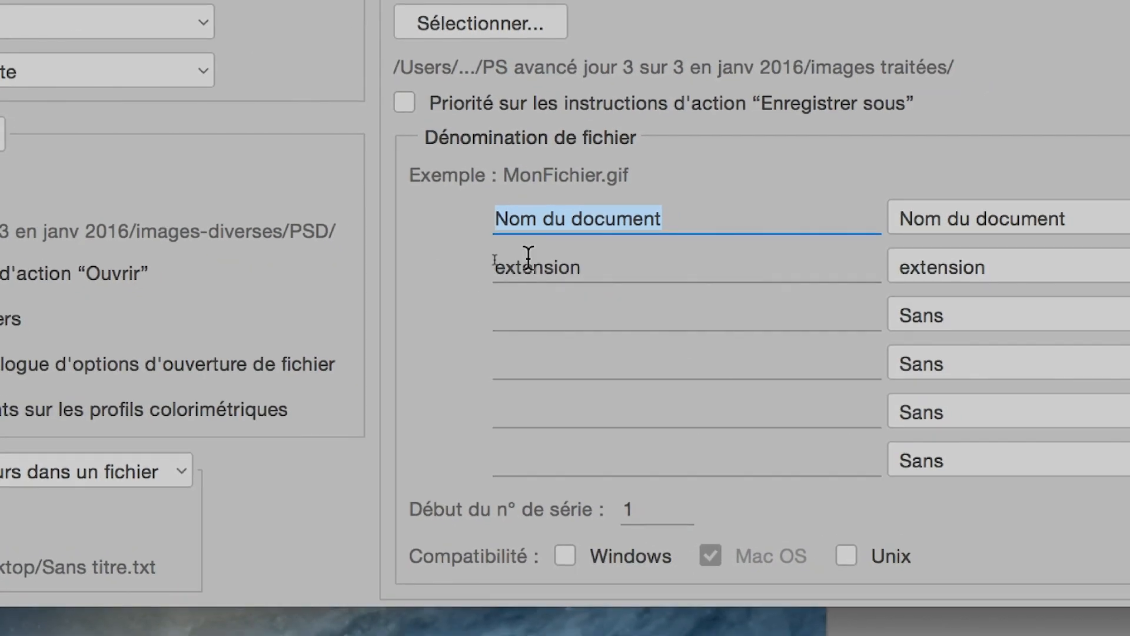
left_click_drag(579, 268, 468, 252)
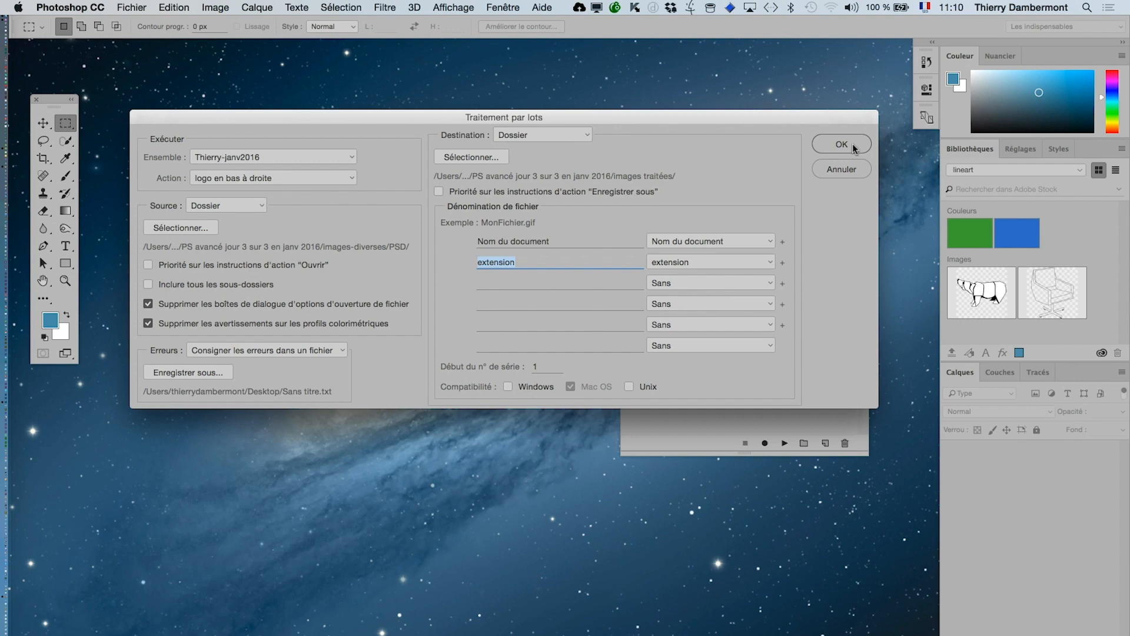
left_click(852, 144)
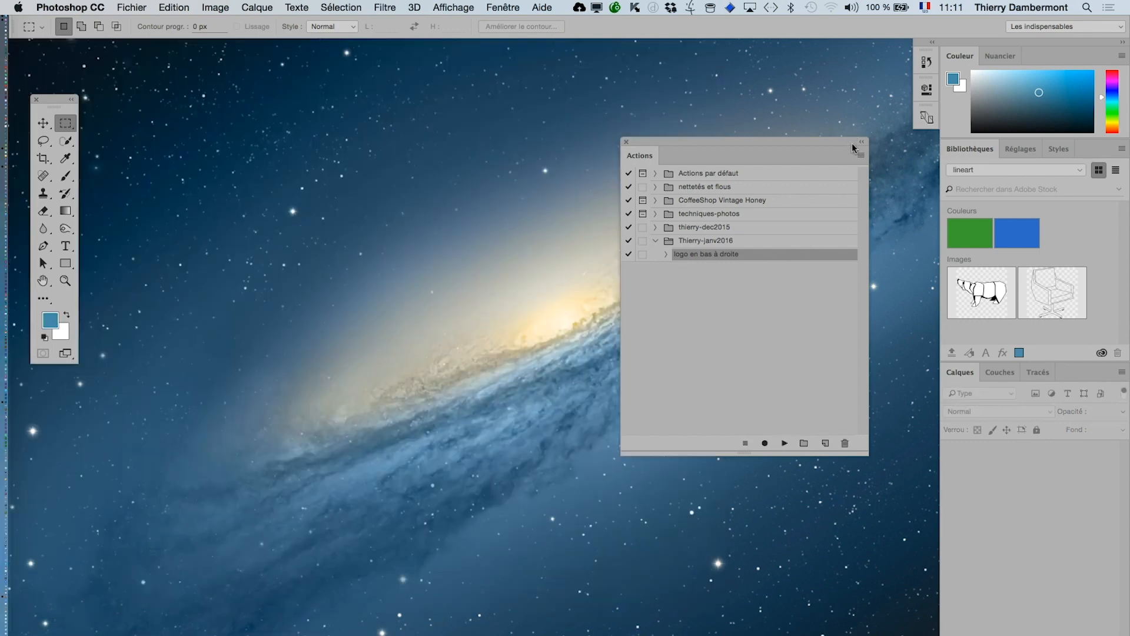
- Switch to Finder and show the "PS avancé jour 3 sur 3 en janv 2016" folder in a new window
key("super+Tab")
key("super+Tab")
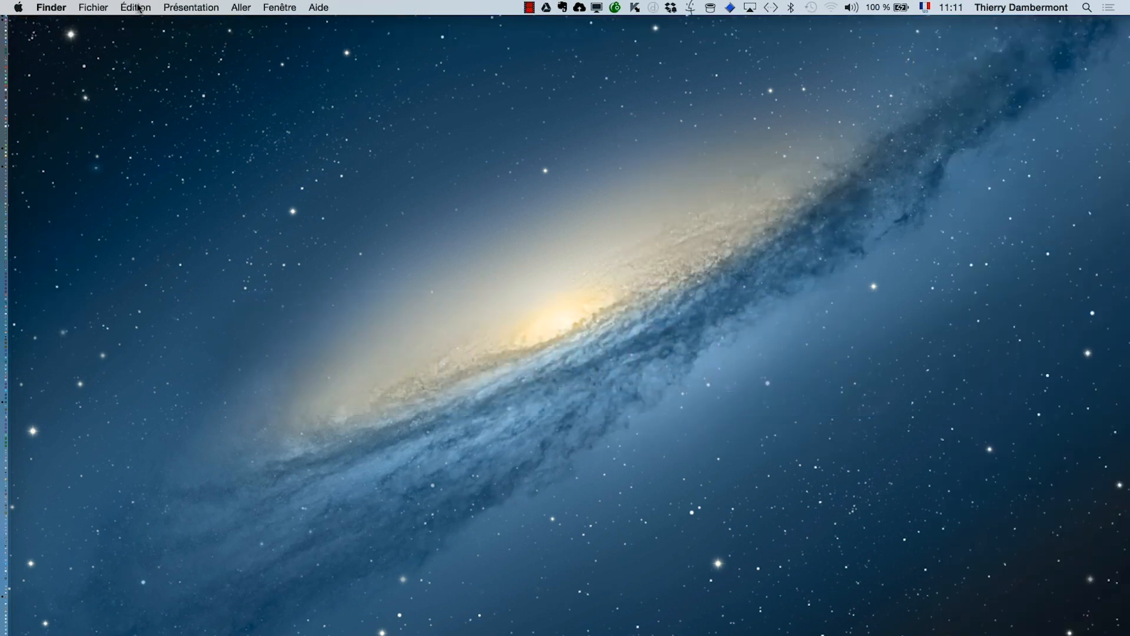
left_click(139, 8)
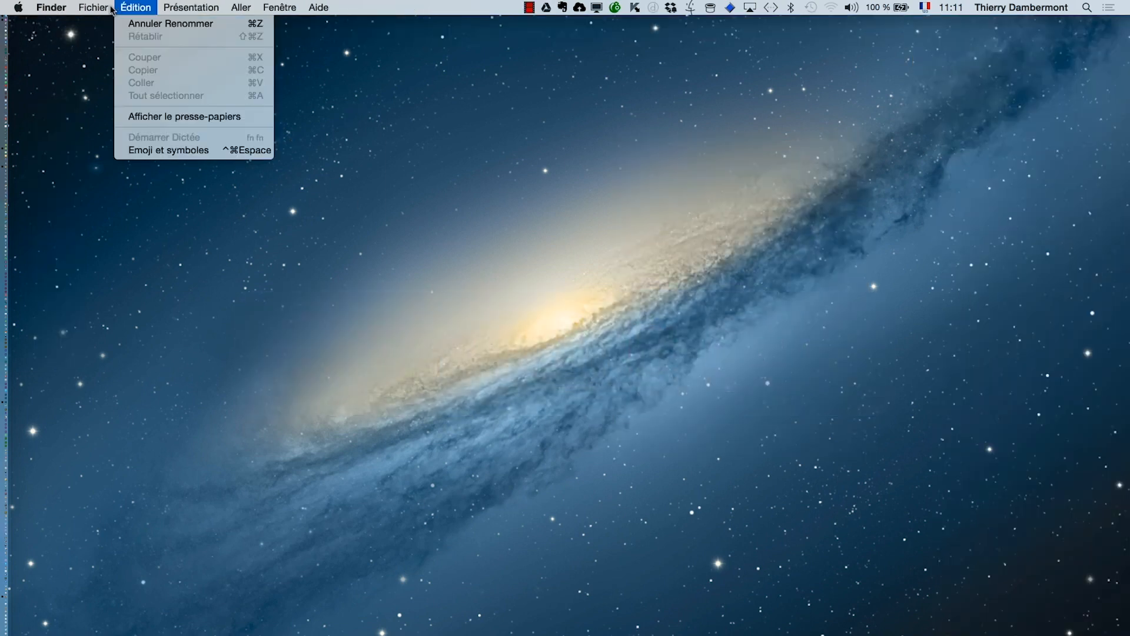
left_click(135, 23)
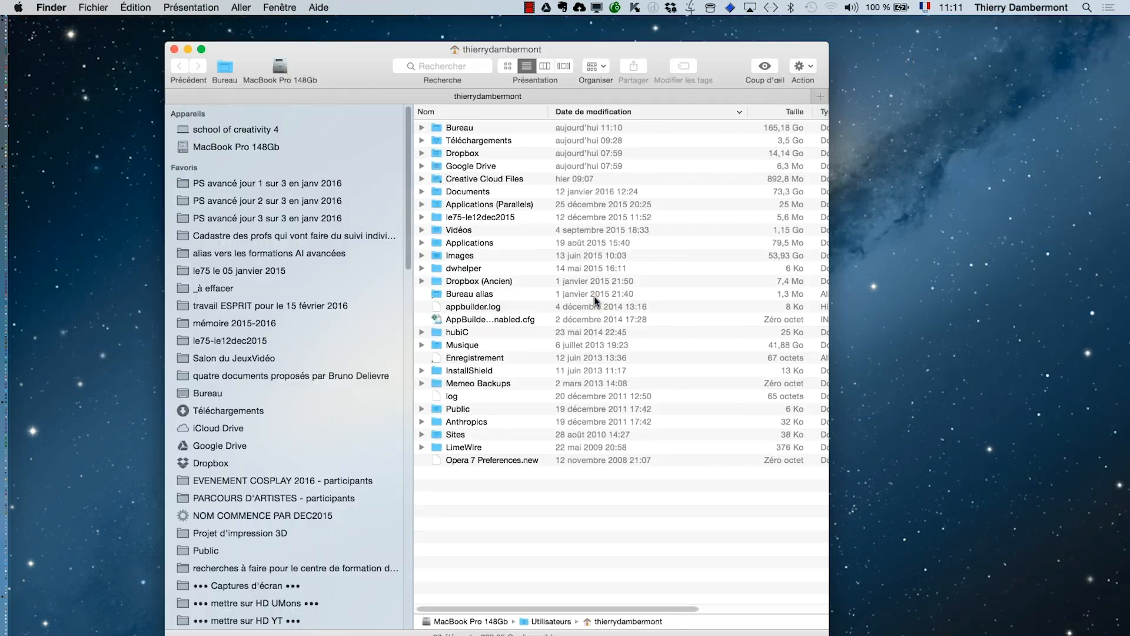
left_click(229, 219)
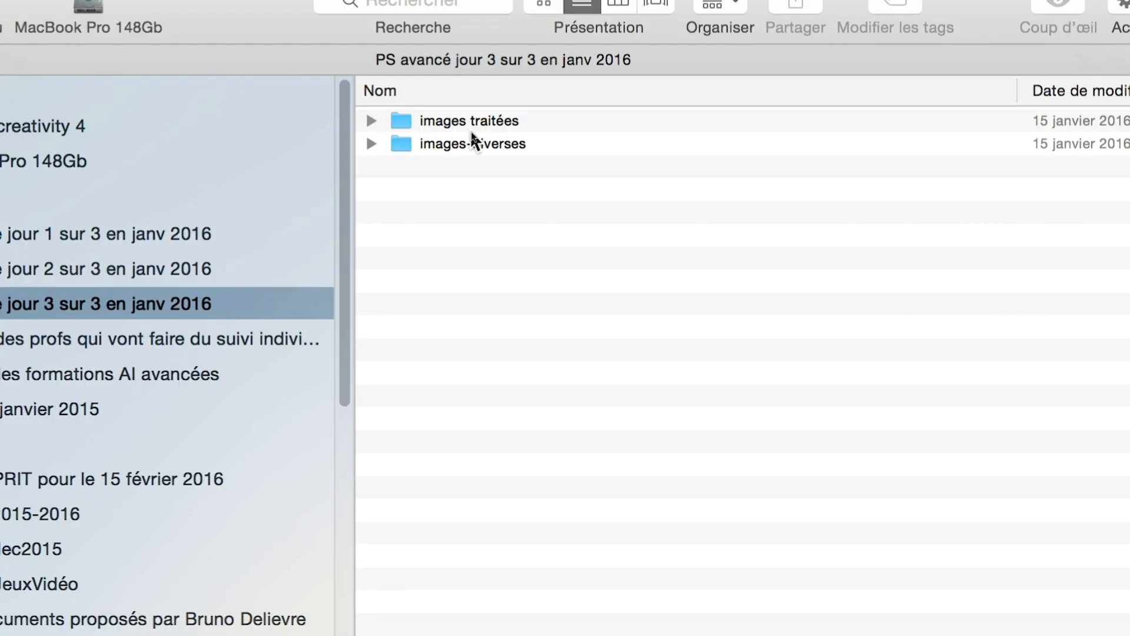
- Open the images traitées folder, show its files as icons, and enlarge the window and the thumbnails
left_click(475, 129)
double_click(474, 129)
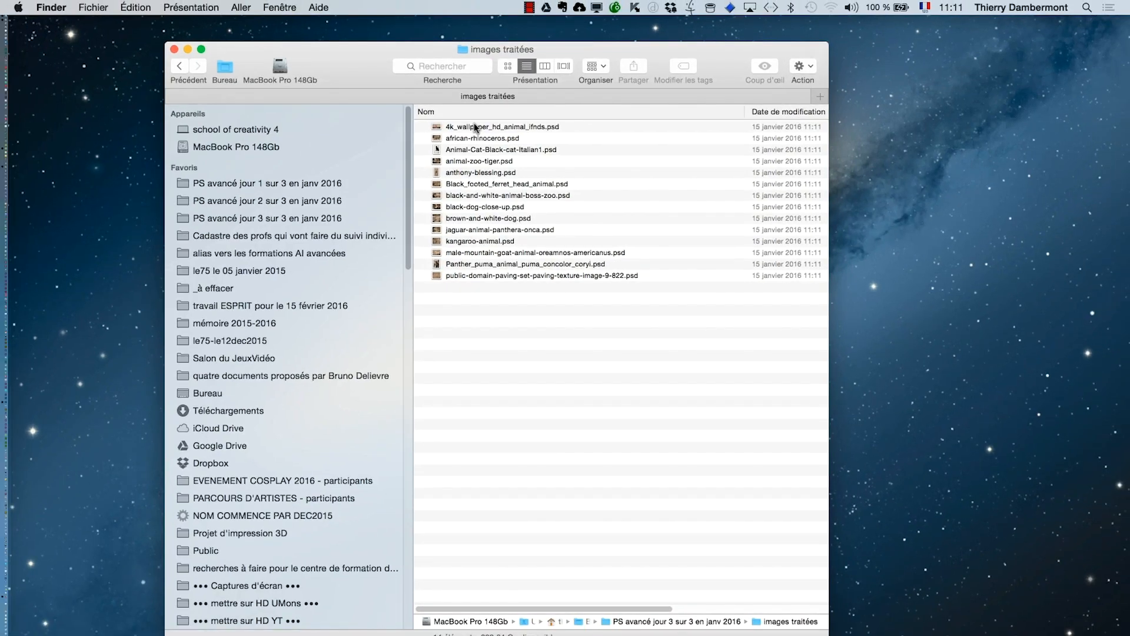
left_click(508, 68)
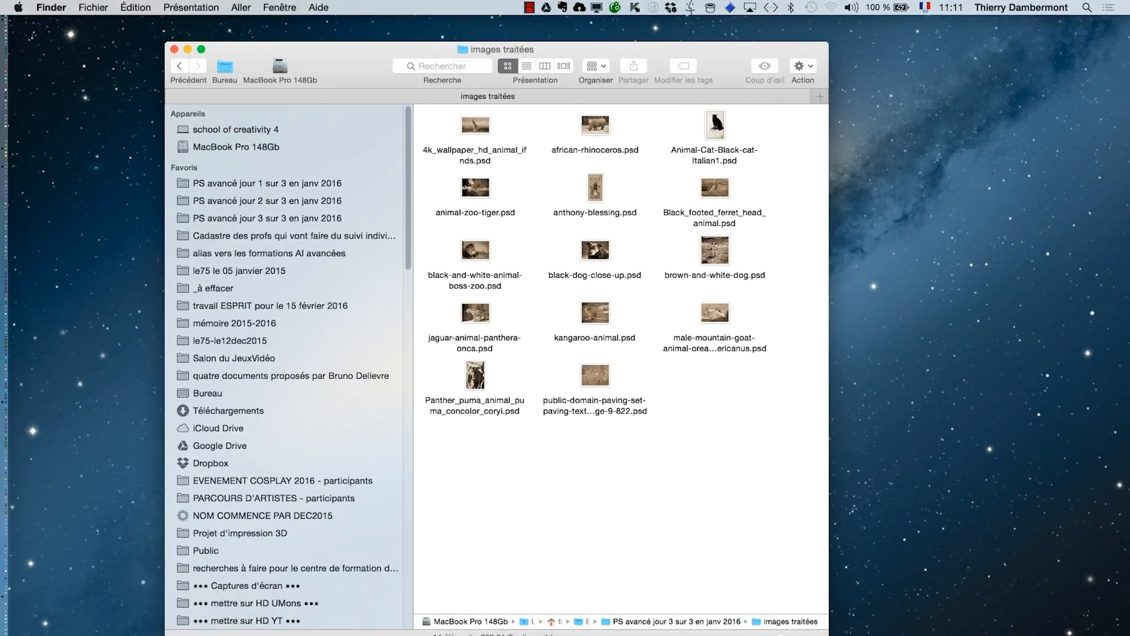
left_click_drag(828, 633, 1056, 624)
left_click(1043, 624)
- Align the enlarged image icons of the images traitées folder in sorted rows
left_click(208, 7)
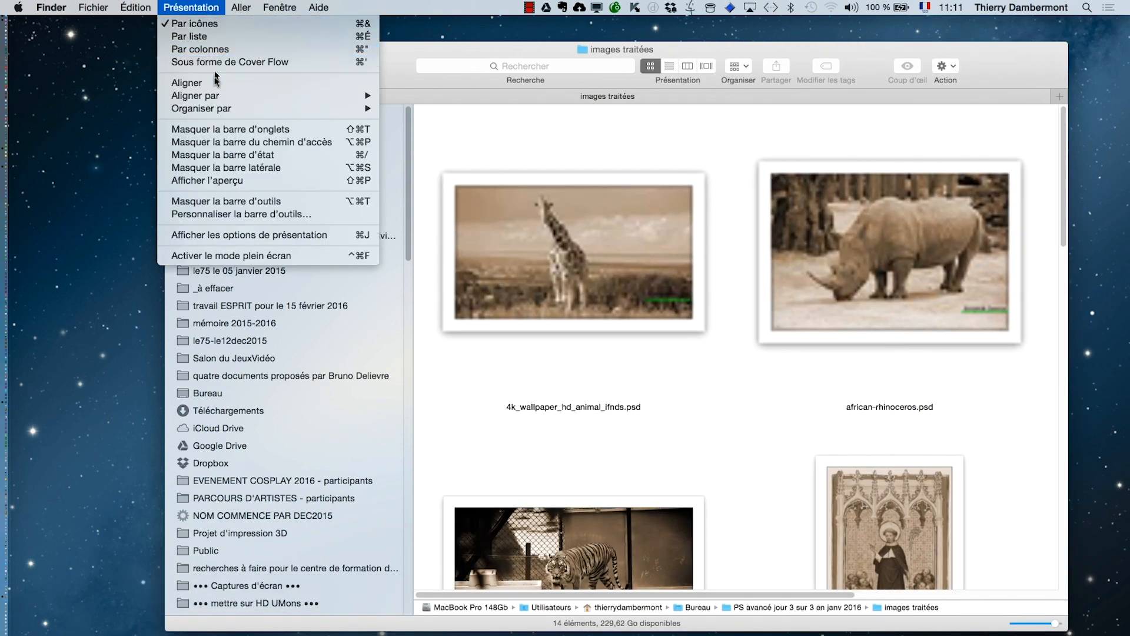
mouse_move(219, 97)
left_click(390, 96)
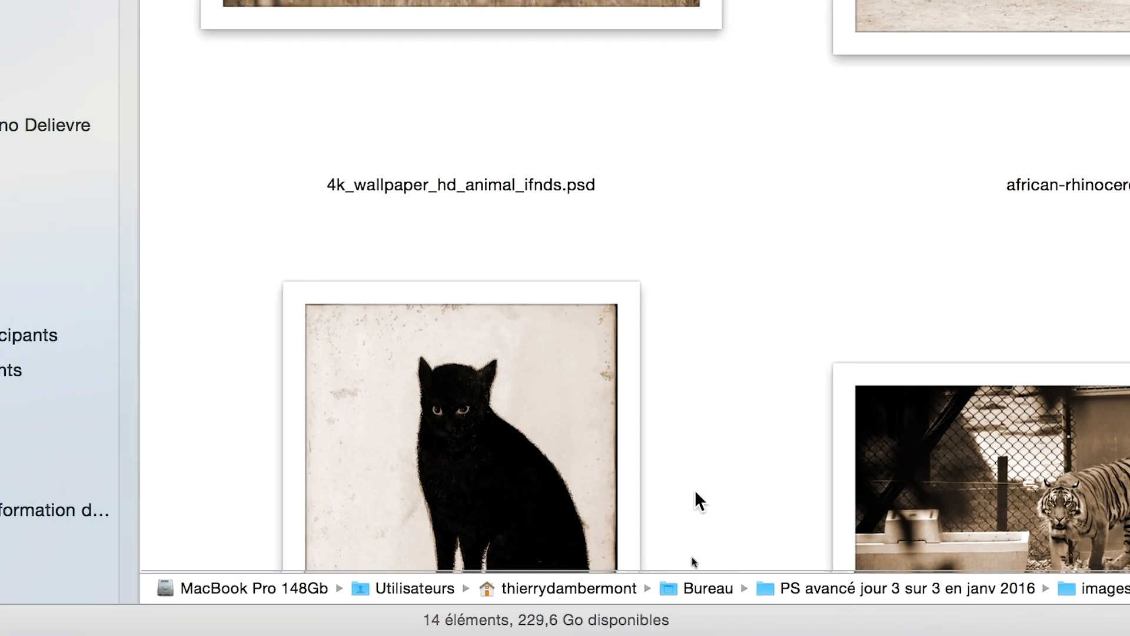
- Examine the placement, relative size and legibility of the Amarok Dance logo on every processed image in the folder
scroll(696, 492, "down", 5)
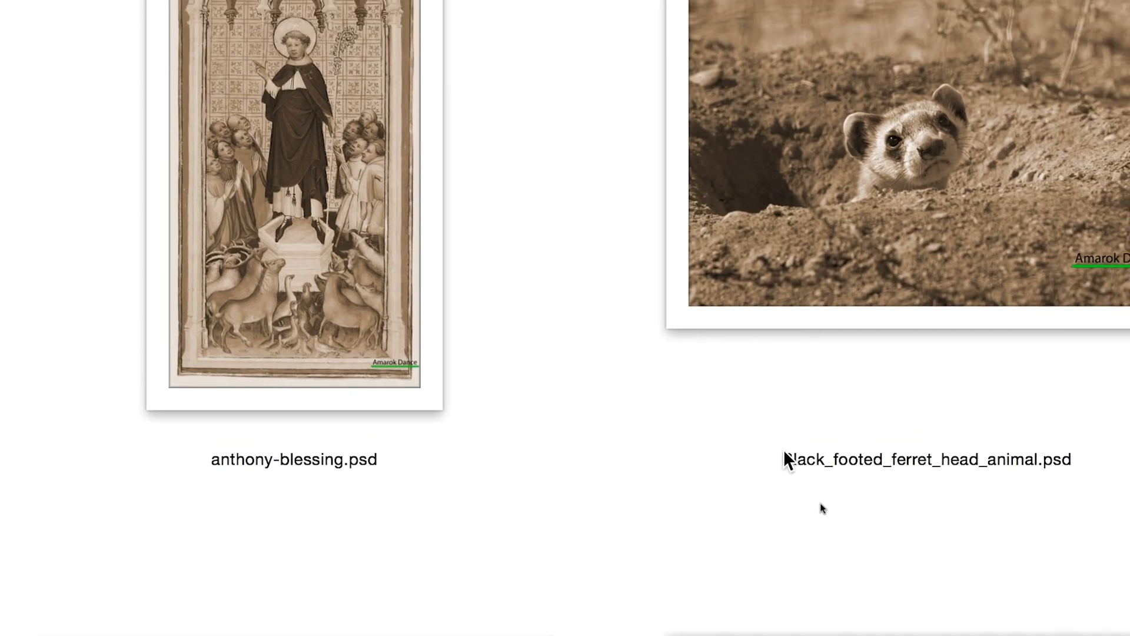
scroll(820, 447, "up", 3)
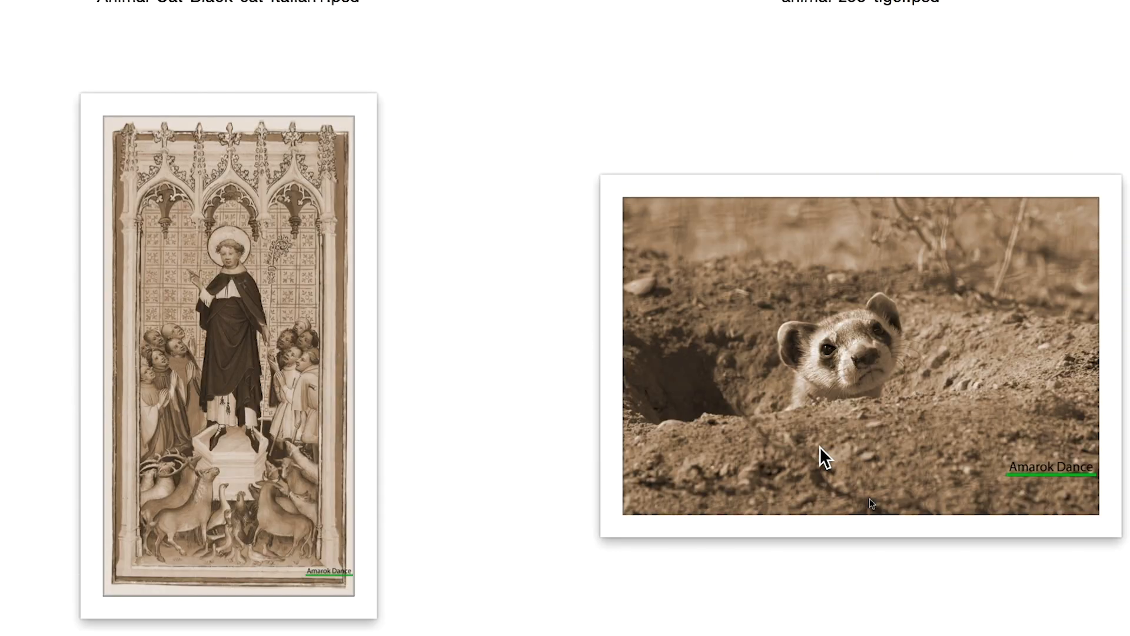
scroll(820, 447, "up", 10)
scroll(821, 447, "down", 3)
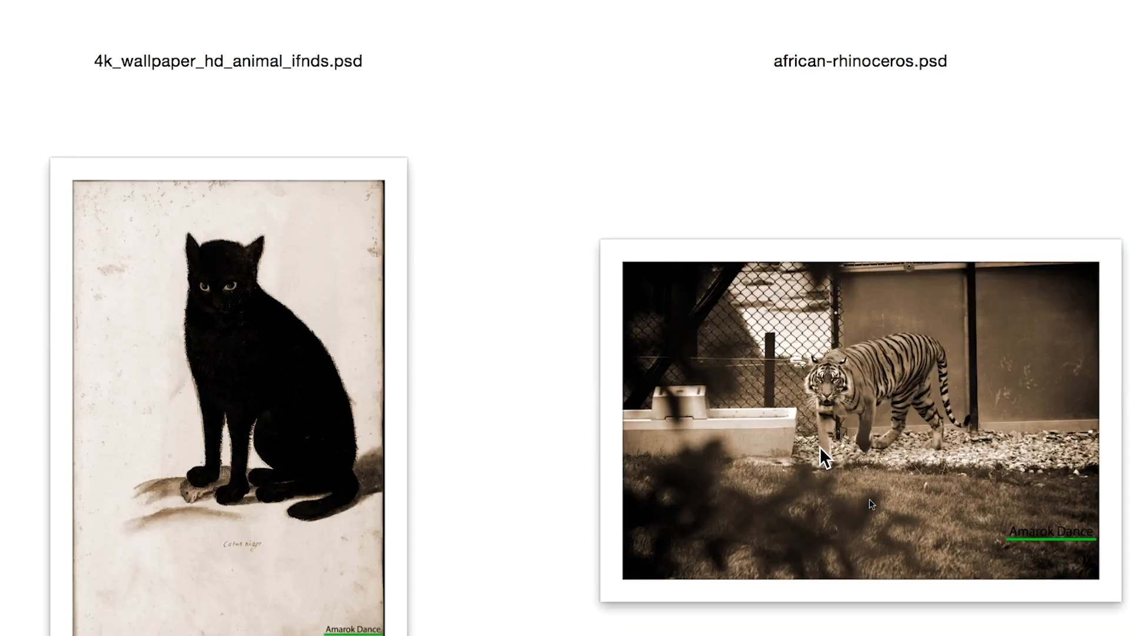
scroll(821, 447, "down", 6)
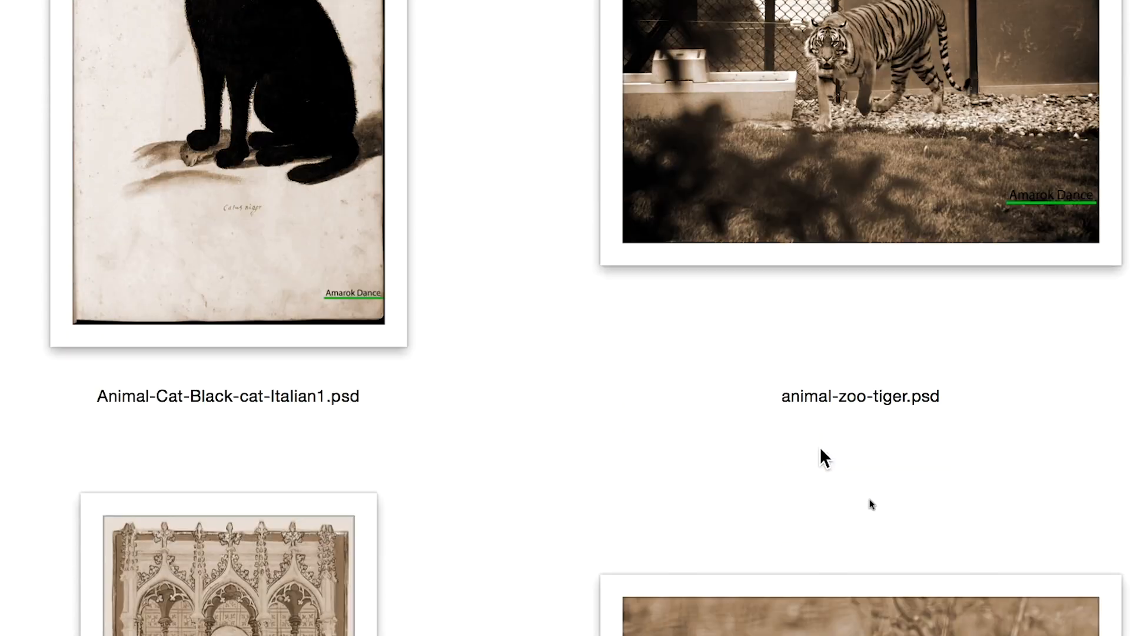
scroll(820, 449, "down", 7)
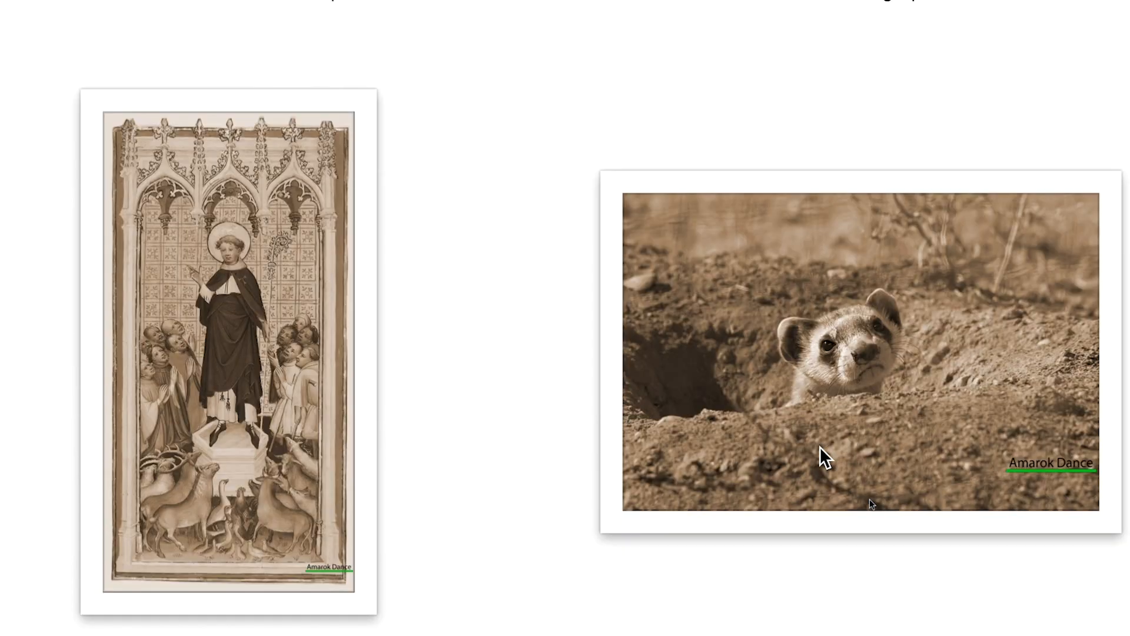
scroll(819, 446, "down", 5)
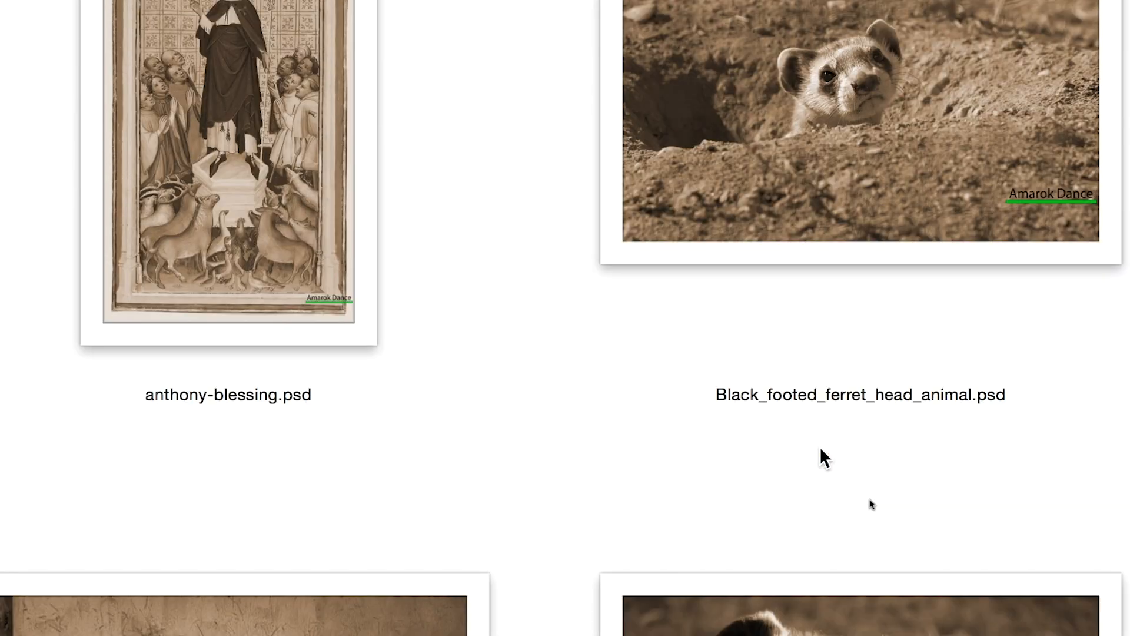
scroll(820, 448, "down", 13)
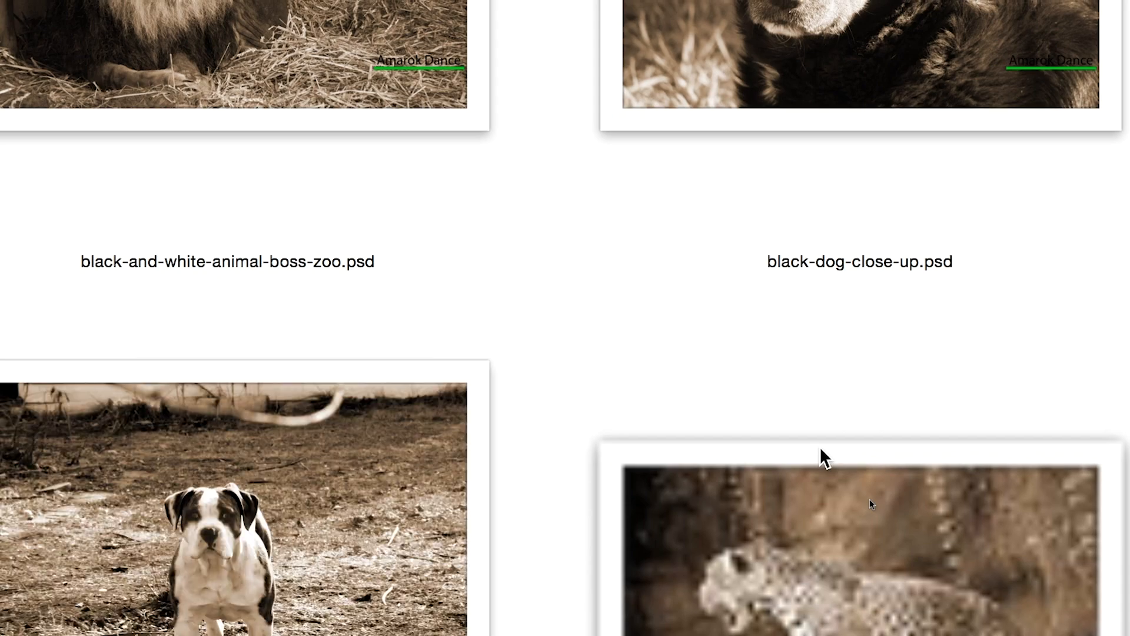
scroll(820, 448, "up", 2)
scroll(820, 448, "down", 2)
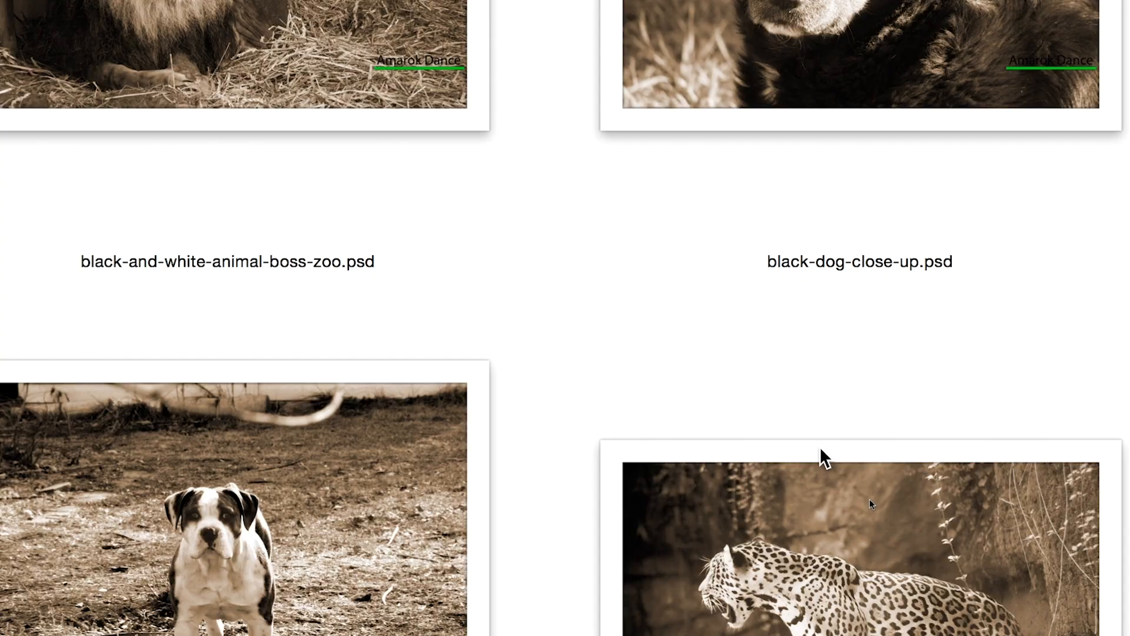
scroll(822, 455, "down", 10)
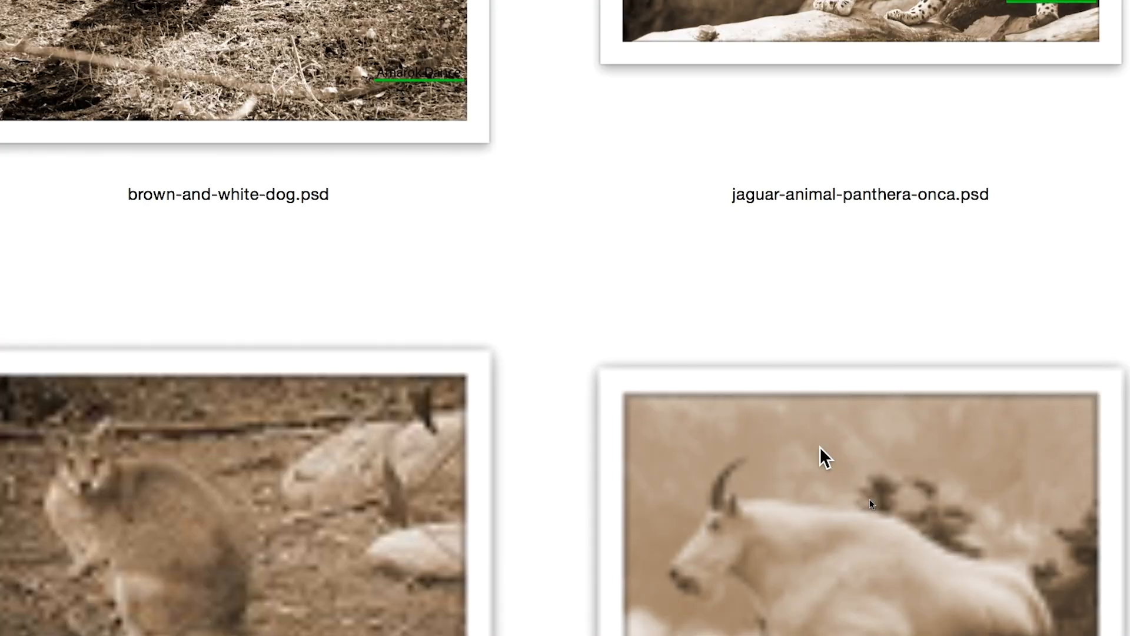
scroll(821, 448, "up", 1)
scroll(820, 448, "up", 1)
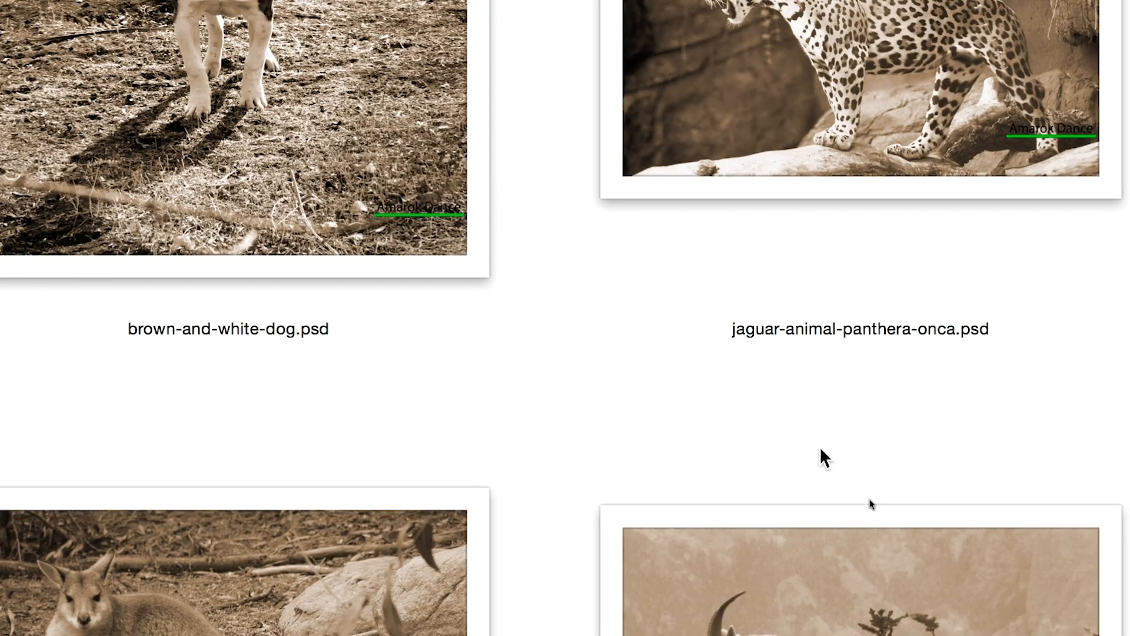
scroll(822, 450, "down", 3)
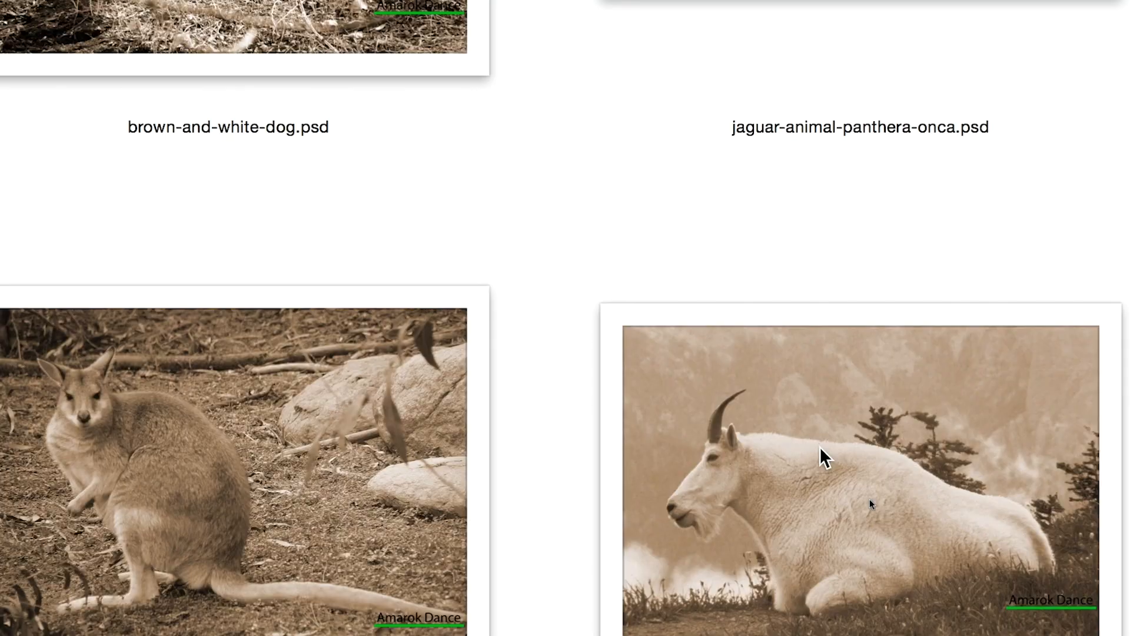
scroll(822, 455, "down", 12)
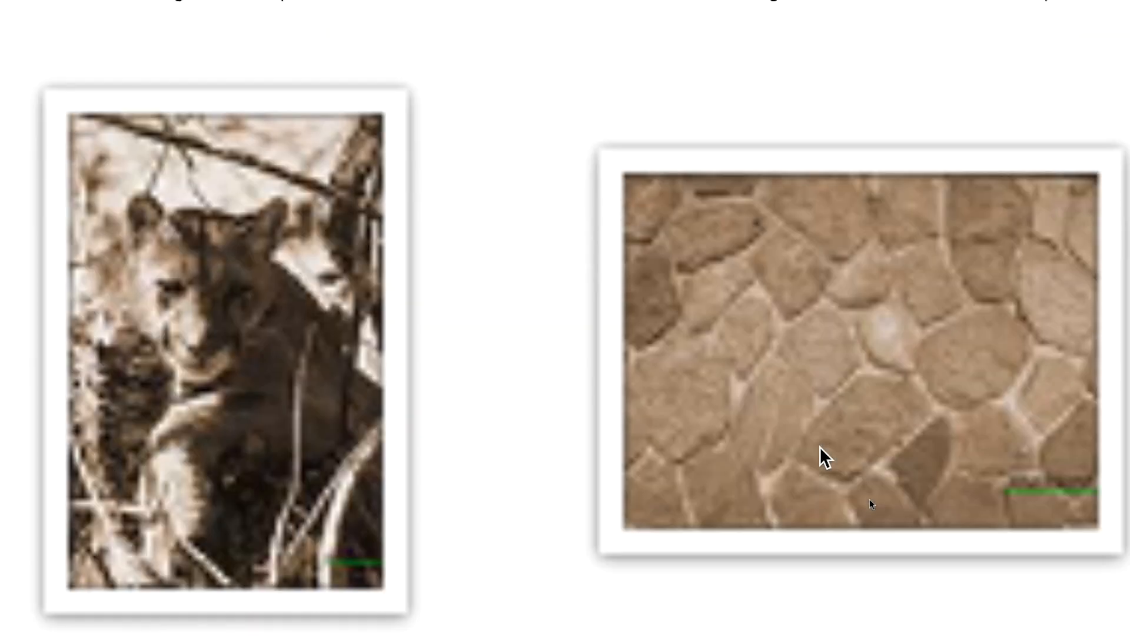
scroll(823, 456, "down", 1)
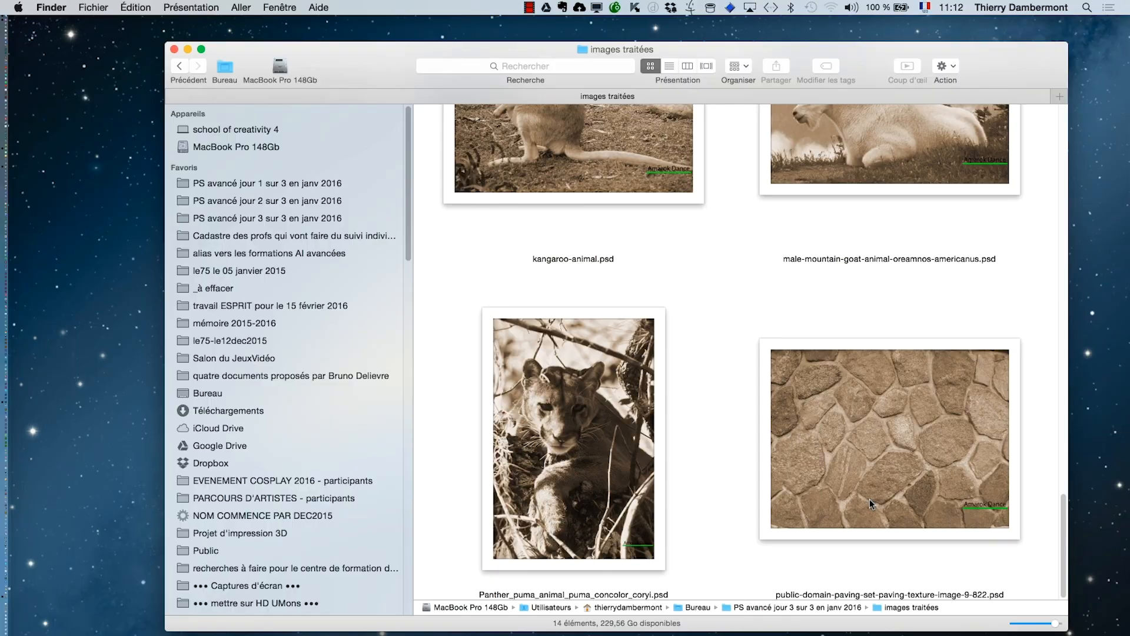
- Shrink the thumbnails, and open logo-a-placer.psd from the Bureau folder in Photoshop without creating a new library
left_click(1028, 622)
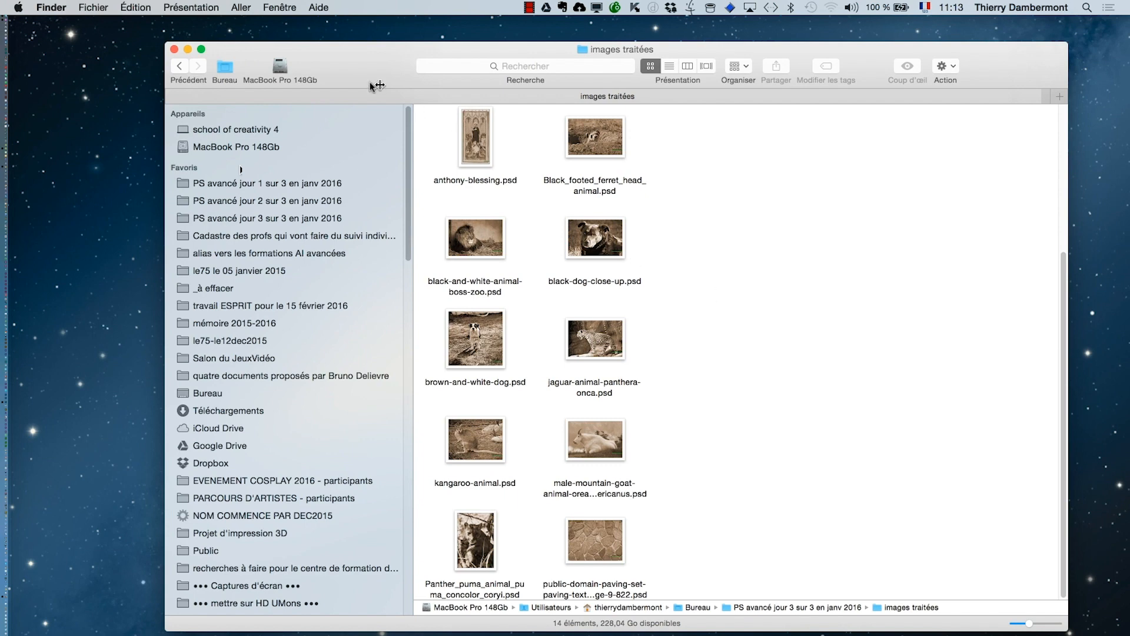
left_click(215, 394)
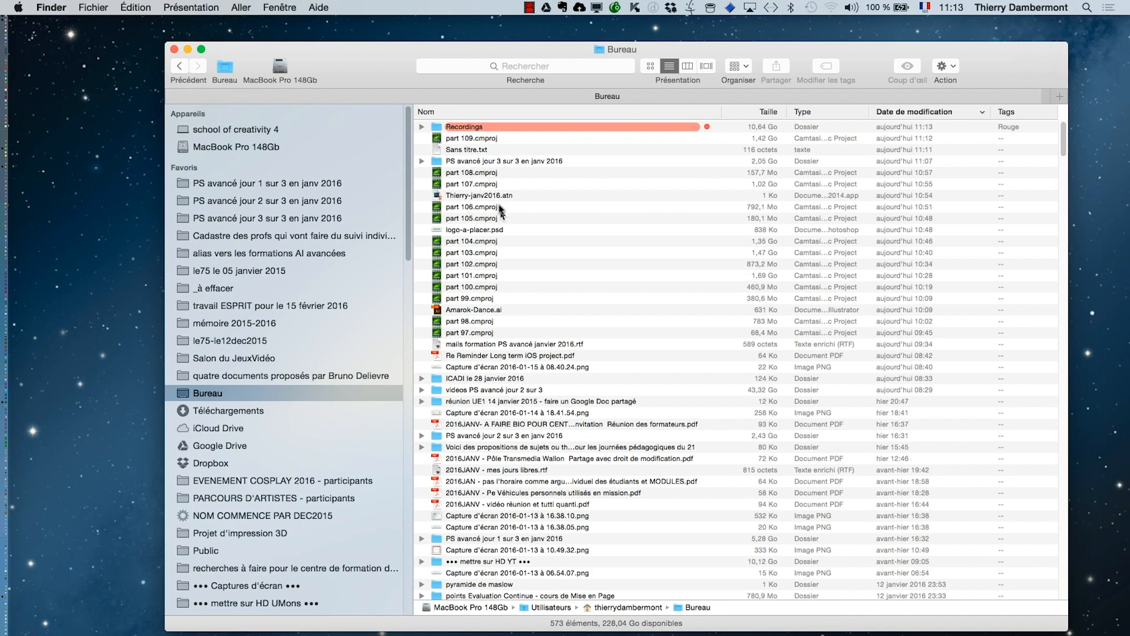
left_click(521, 232)
double_click(521, 230)
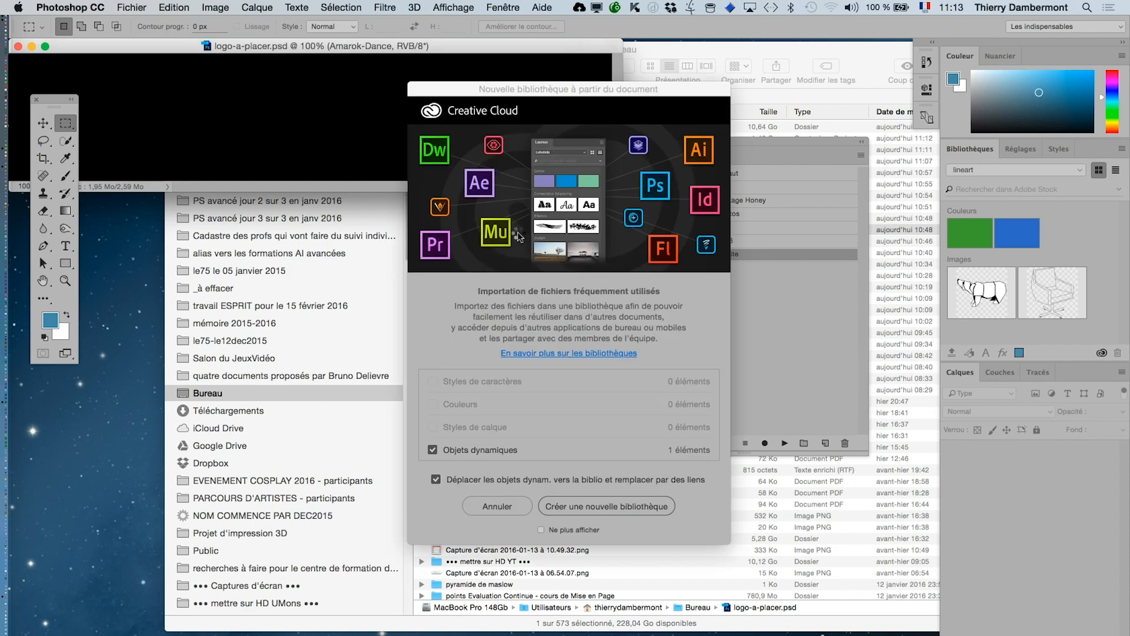
left_click(498, 507)
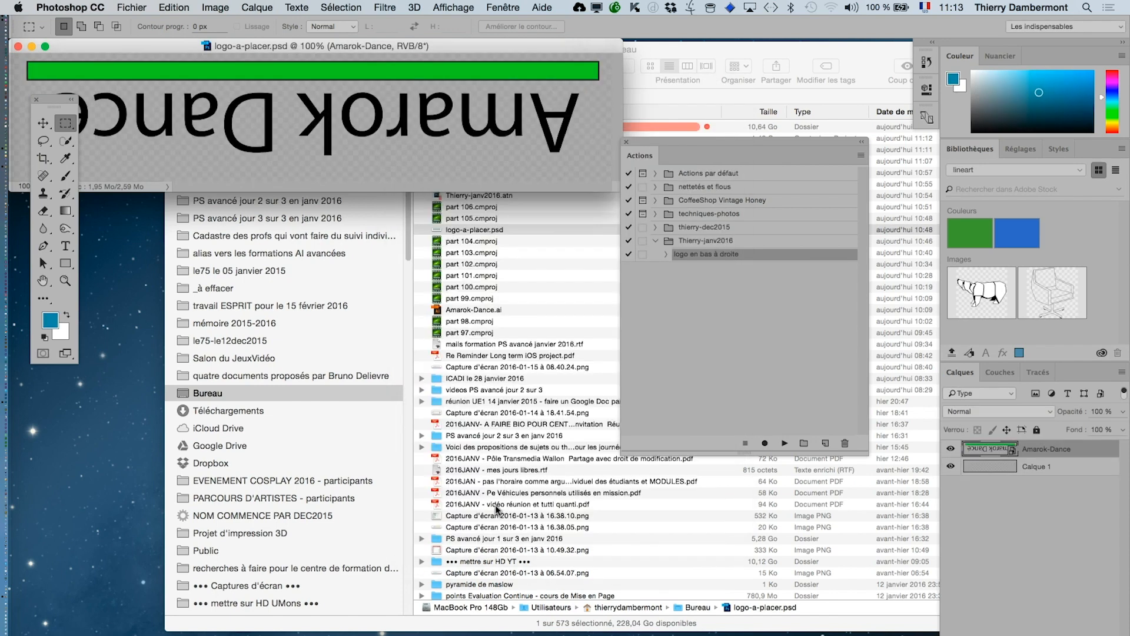
- Rotate the entire logo image 180° in full-screen mode and close the Actions panel covering it
key("f")
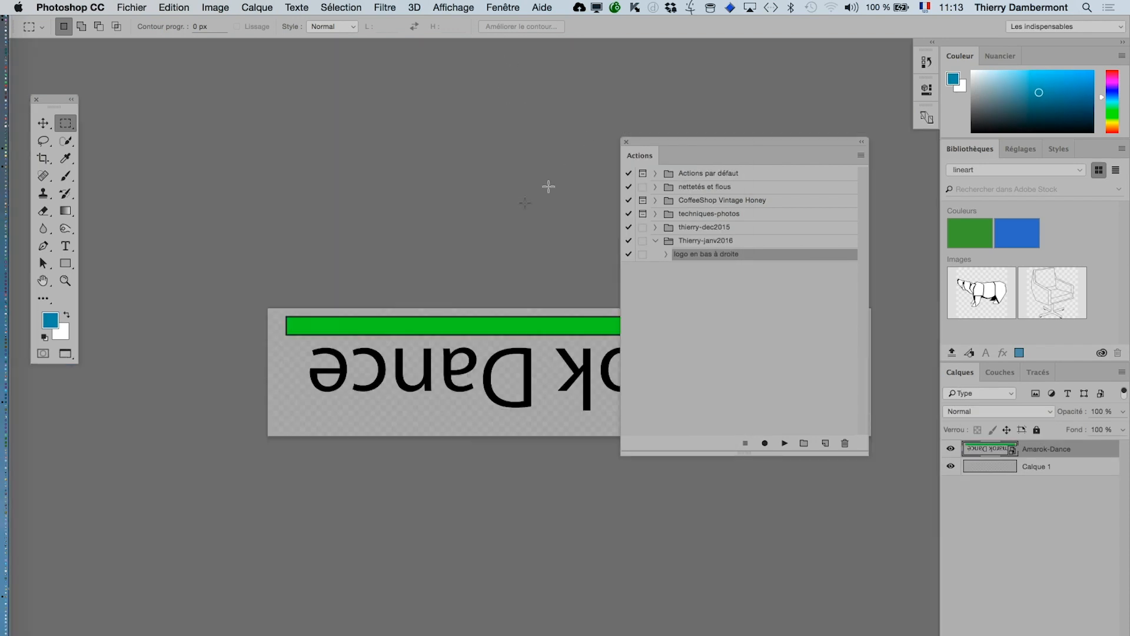
left_click_drag(658, 139, 666, 537)
left_click(216, 7)
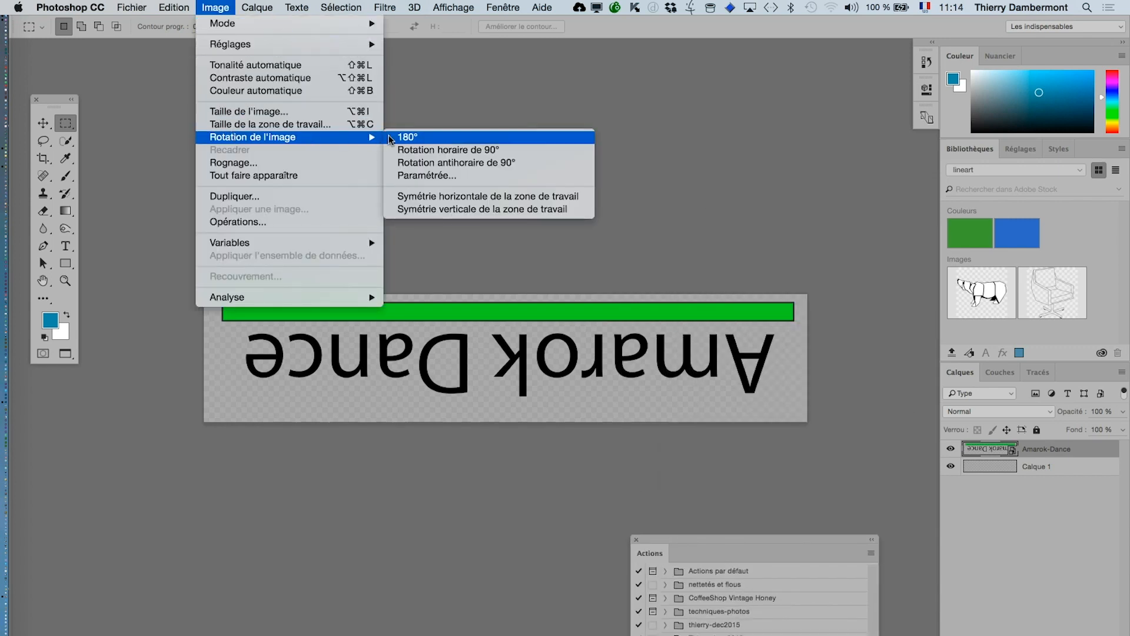
left_click(389, 138)
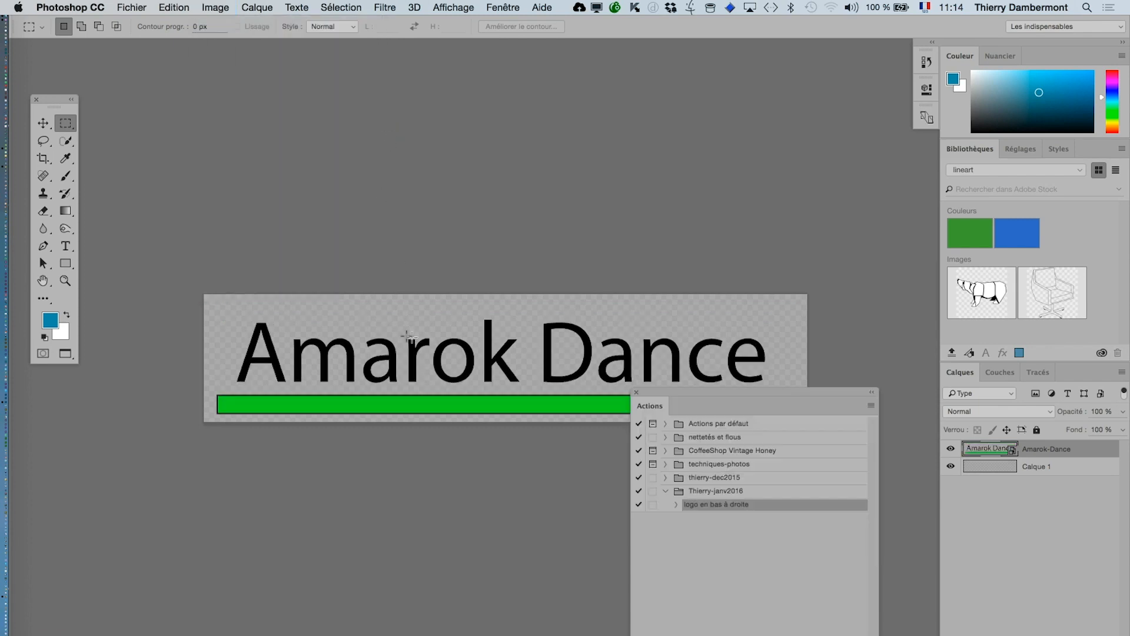
left_click(636, 392)
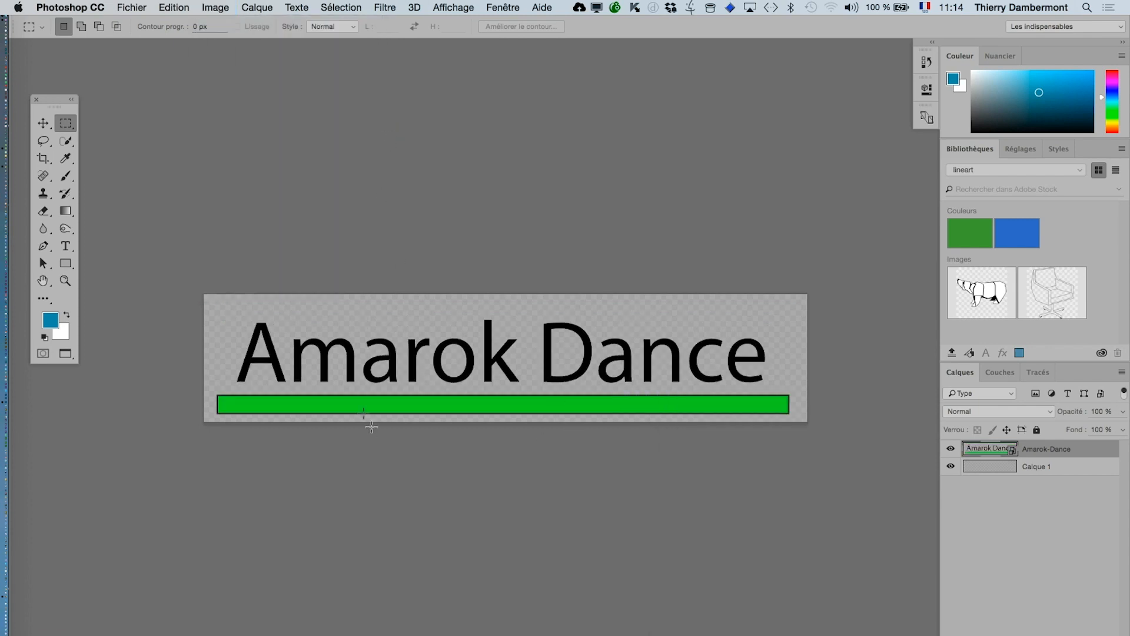
left_click(43, 123)
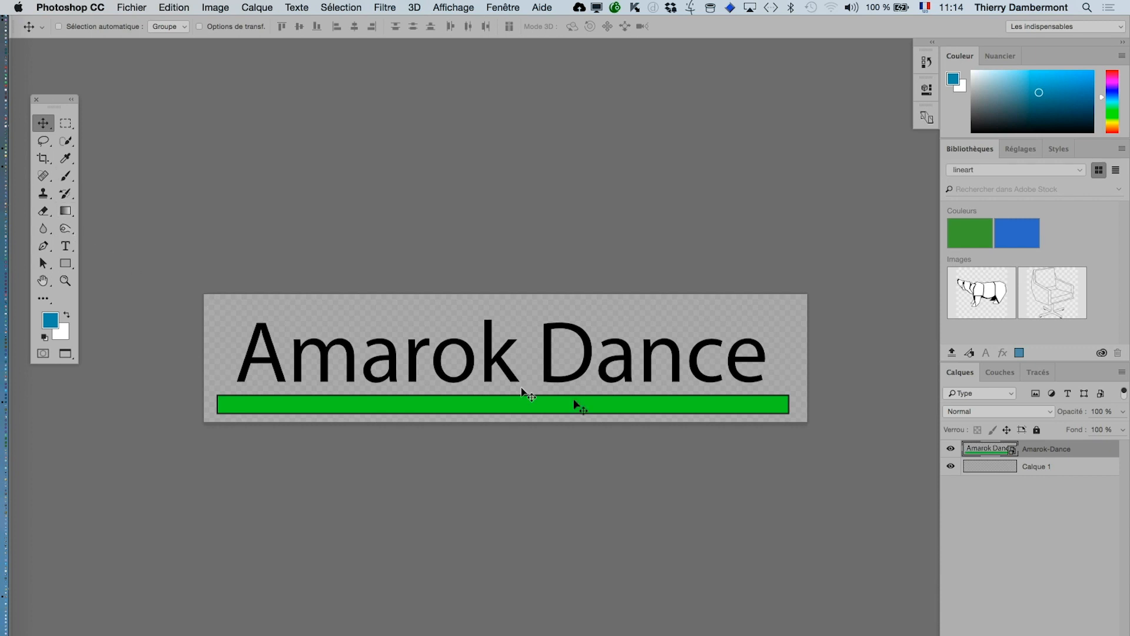
key("super+t")
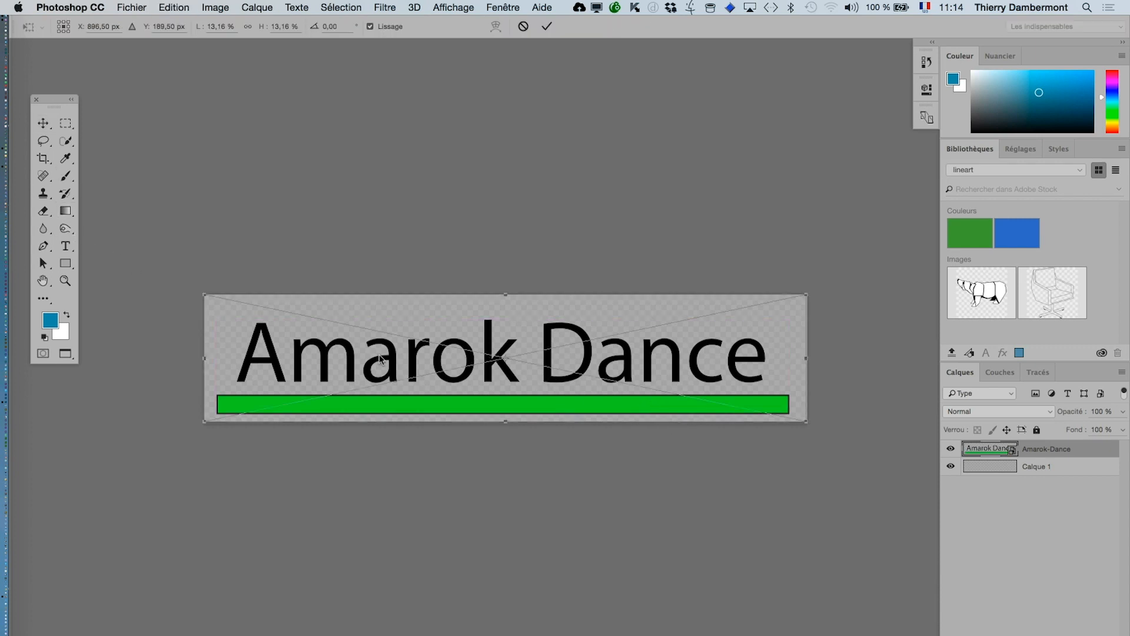
left_click_drag(206, 295, 322, 359)
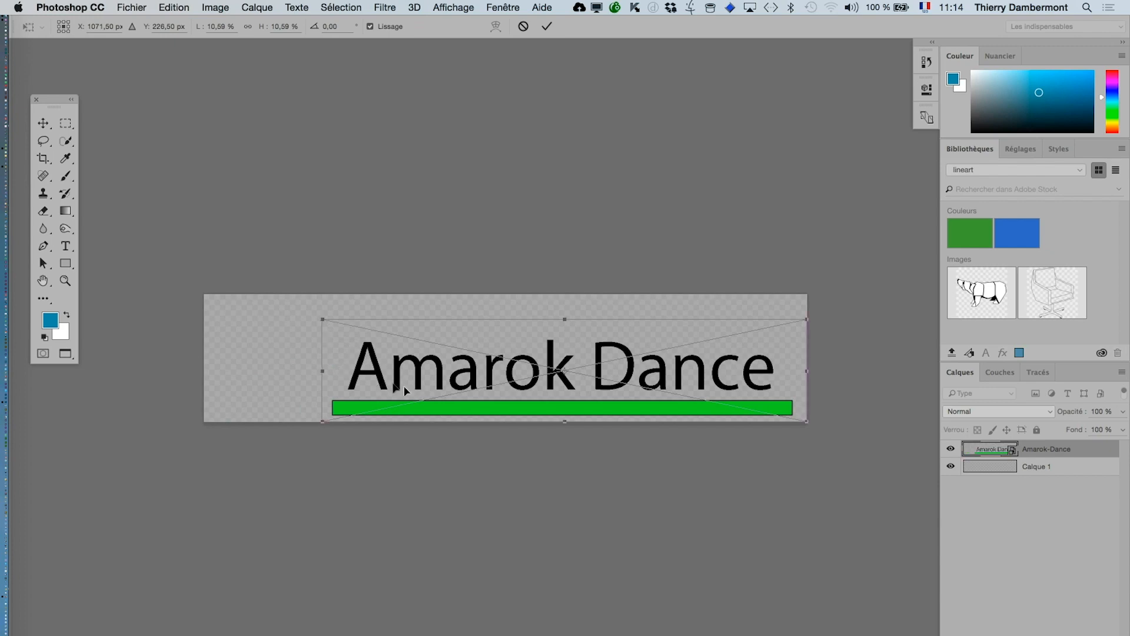
left_click_drag(404, 390, 357, 384)
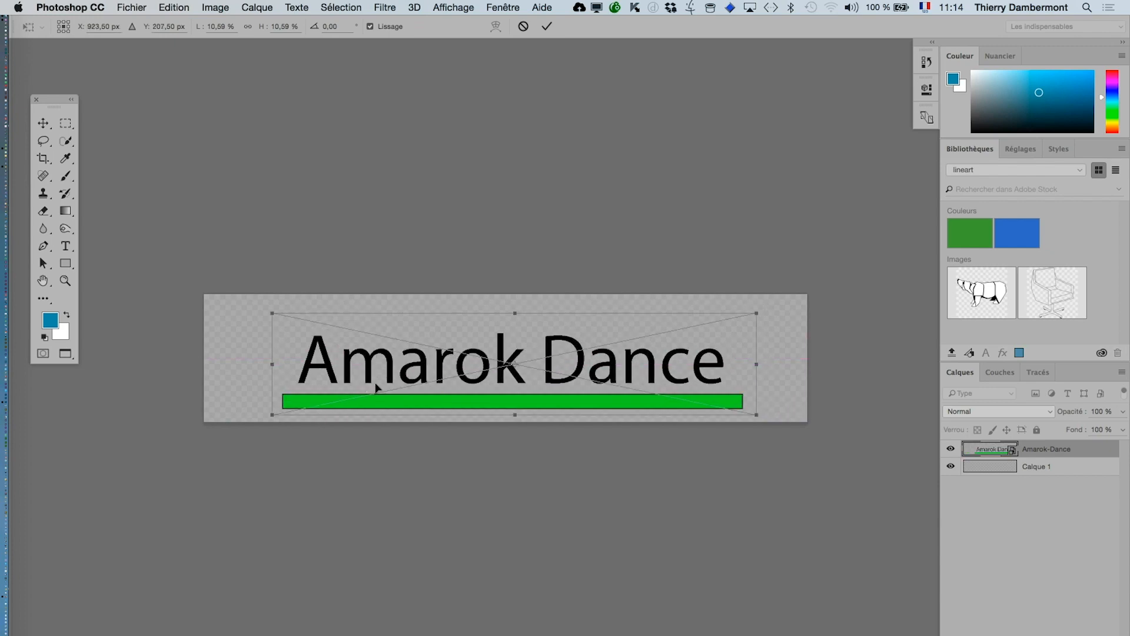
left_click_drag(757, 311, 730, 324)
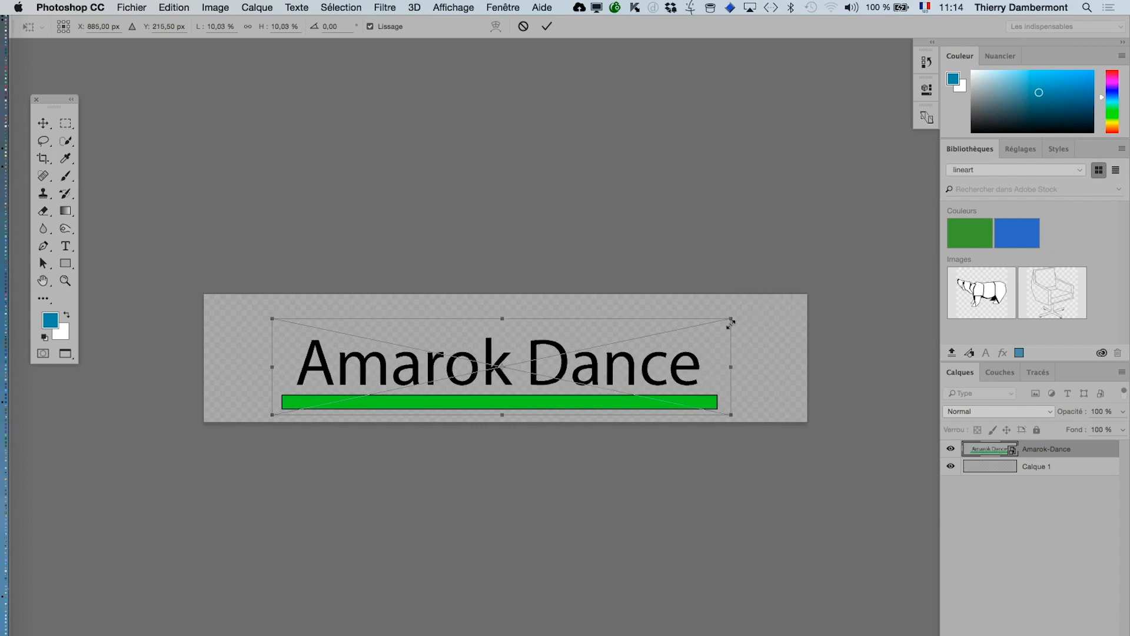
key("Return")
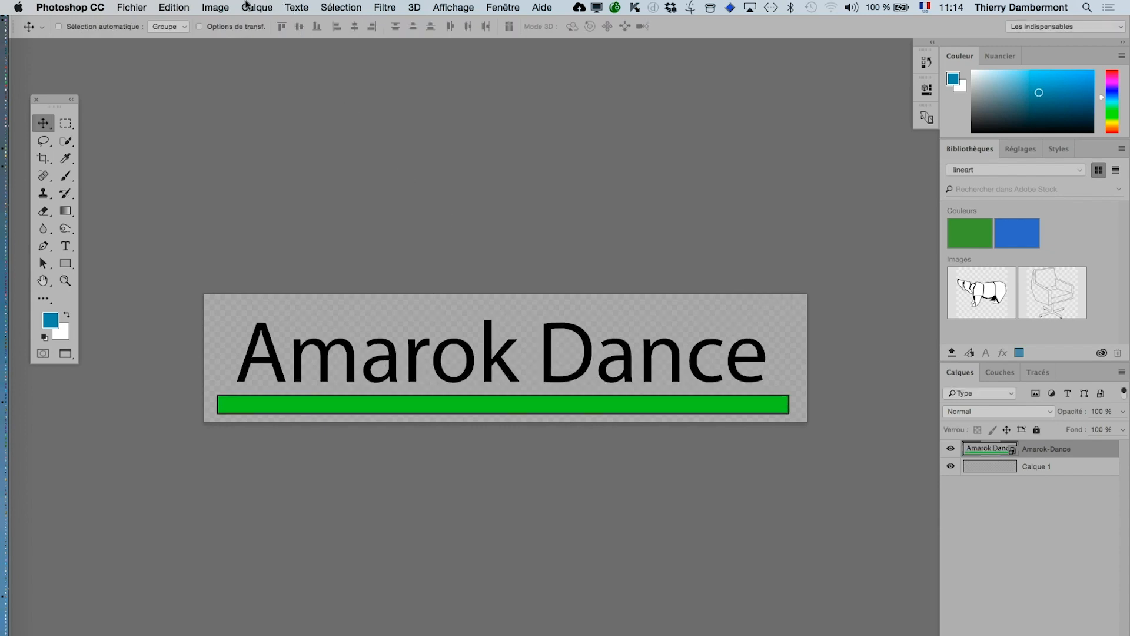
- Increase the logo canvas height to 2 cm, keeping the width at 2 cm and the anchor centred
left_click(211, 5)
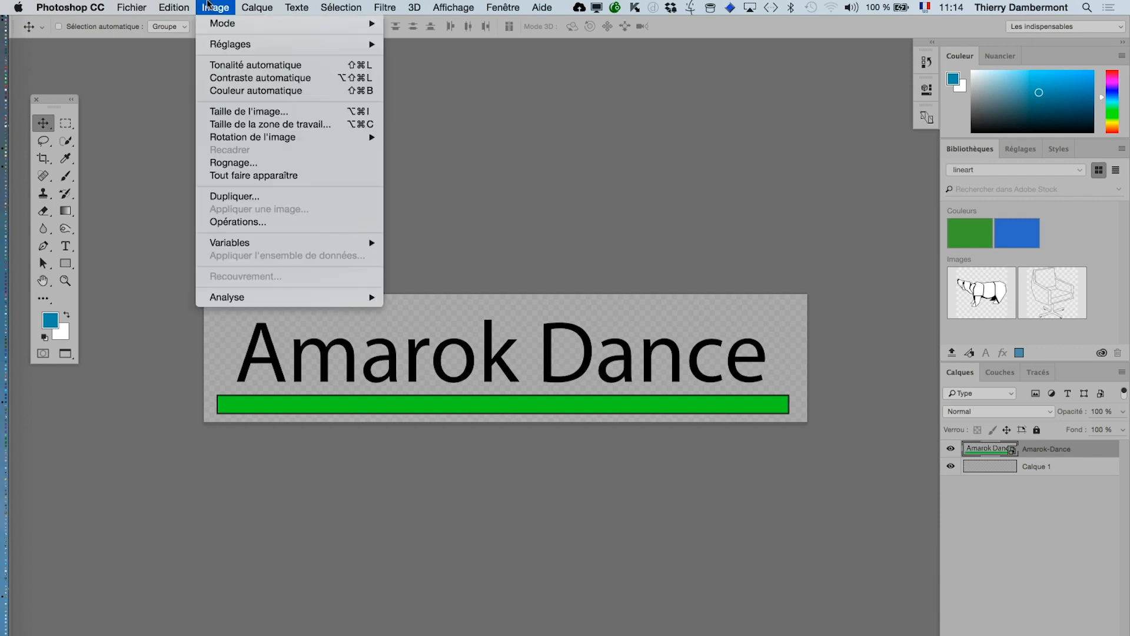
left_click(228, 126)
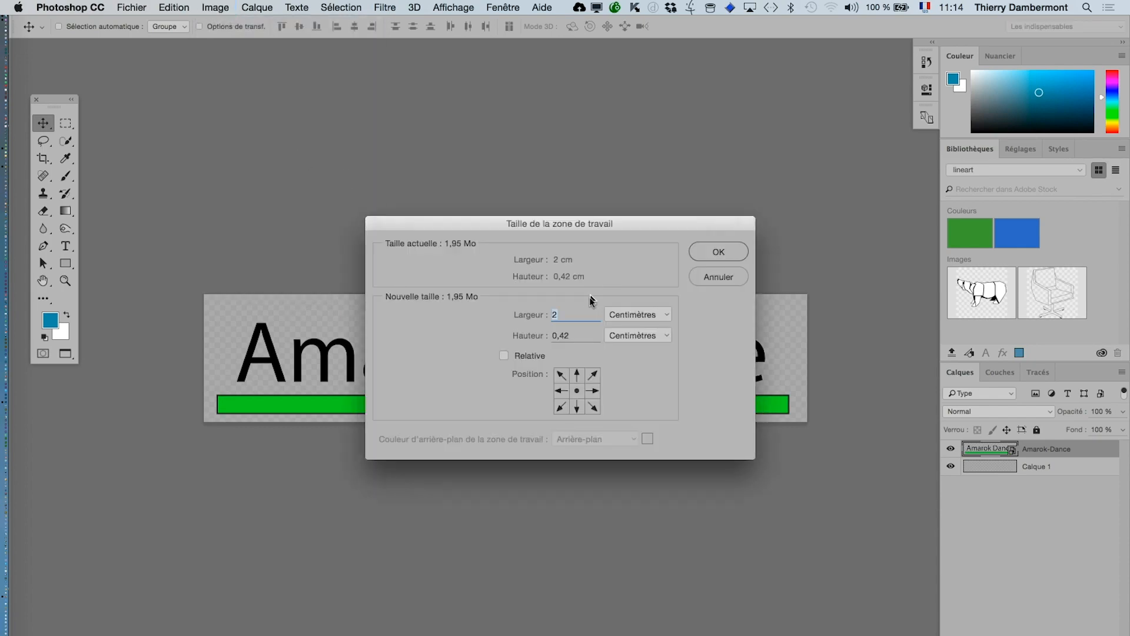
key("alt")
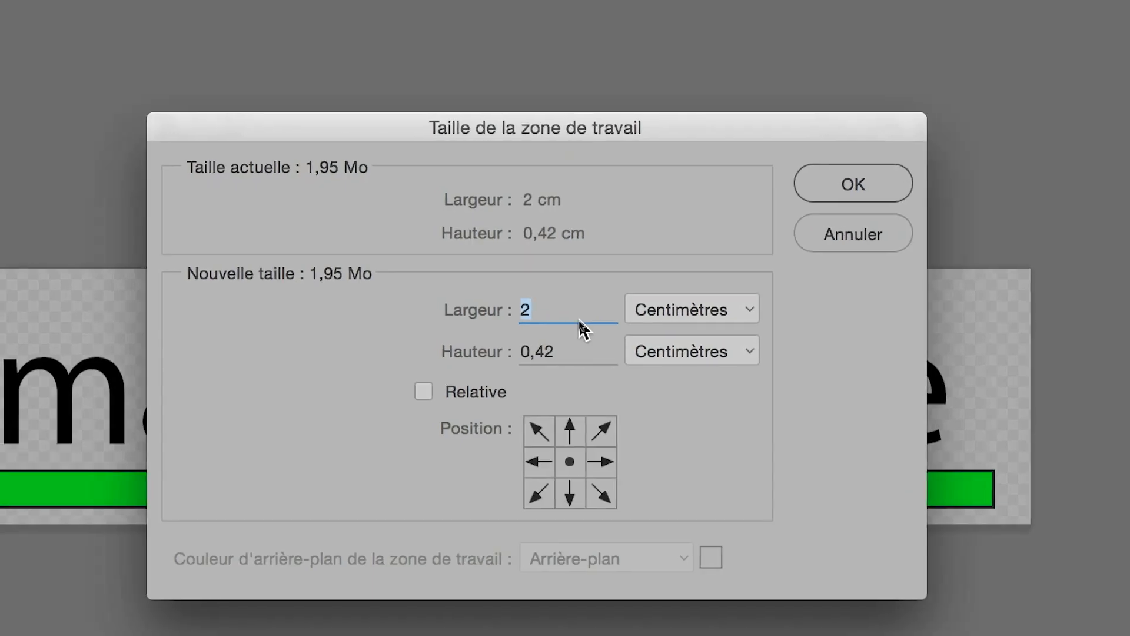
key("Tab")
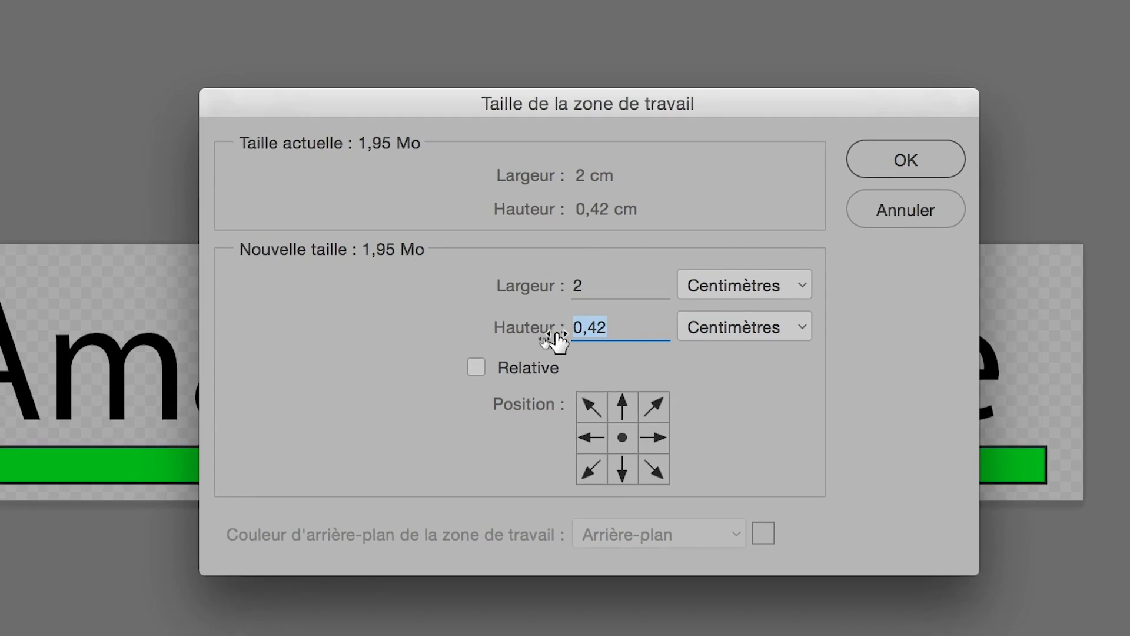
type("2")
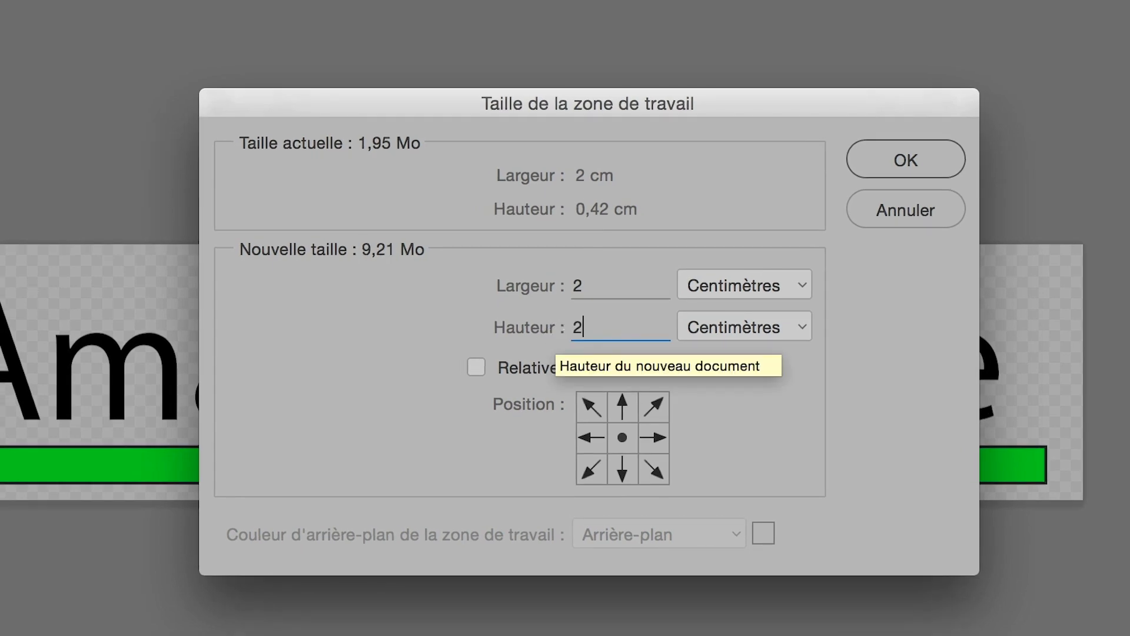
key("alt")
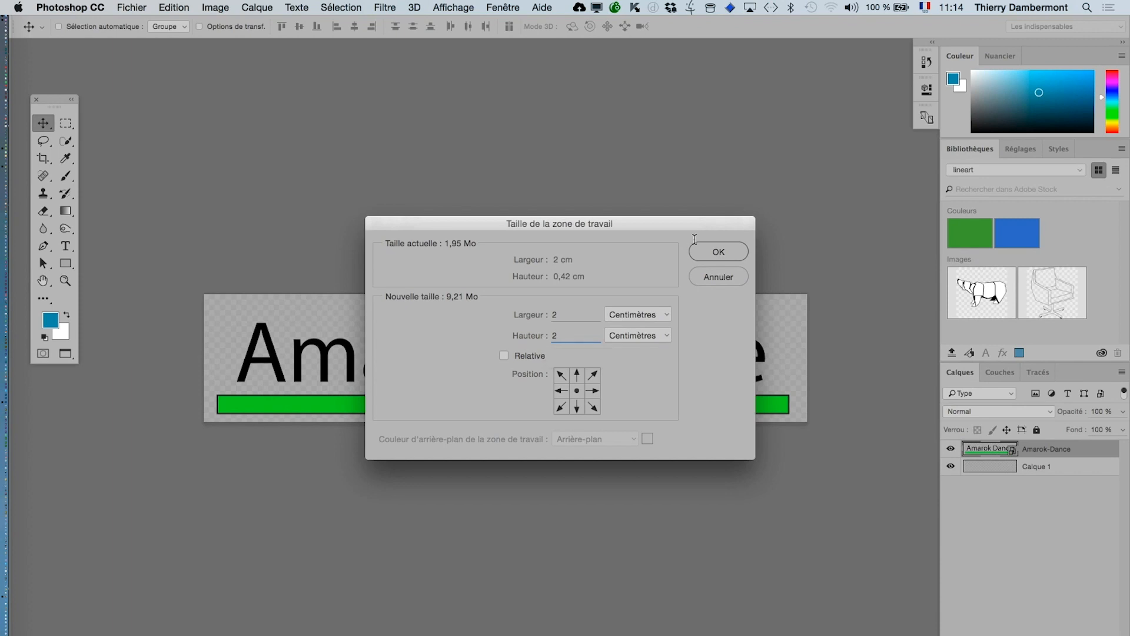
left_click(703, 254)
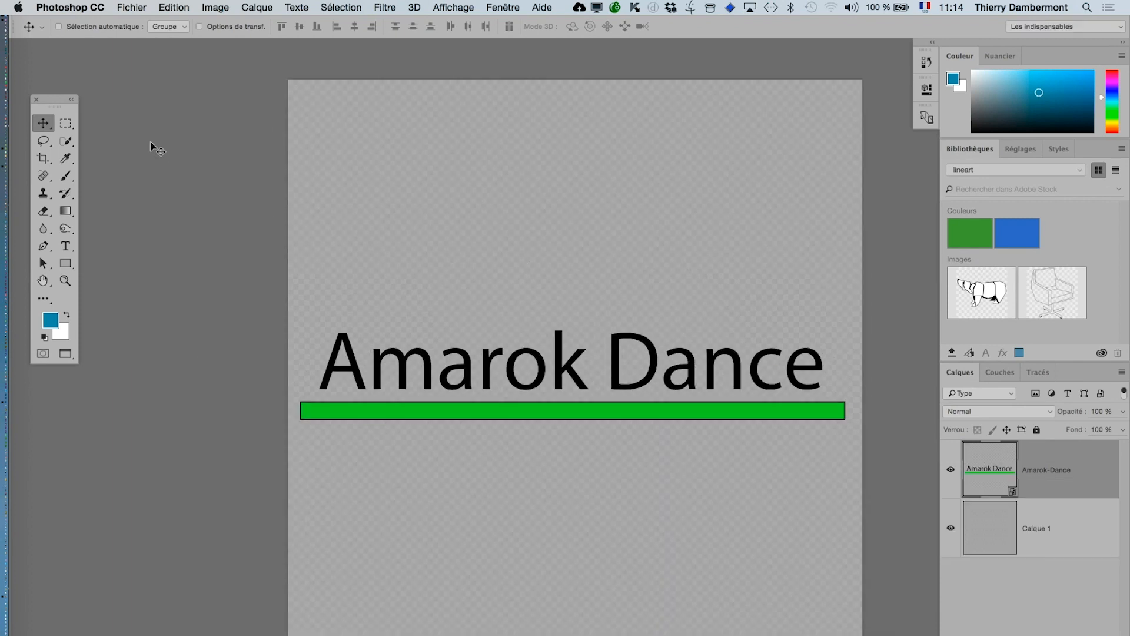
- Move the Amarok Dance logo lower on the square canvas and scale it down to about 9.9%
left_click_drag(247, 219, 169, 184)
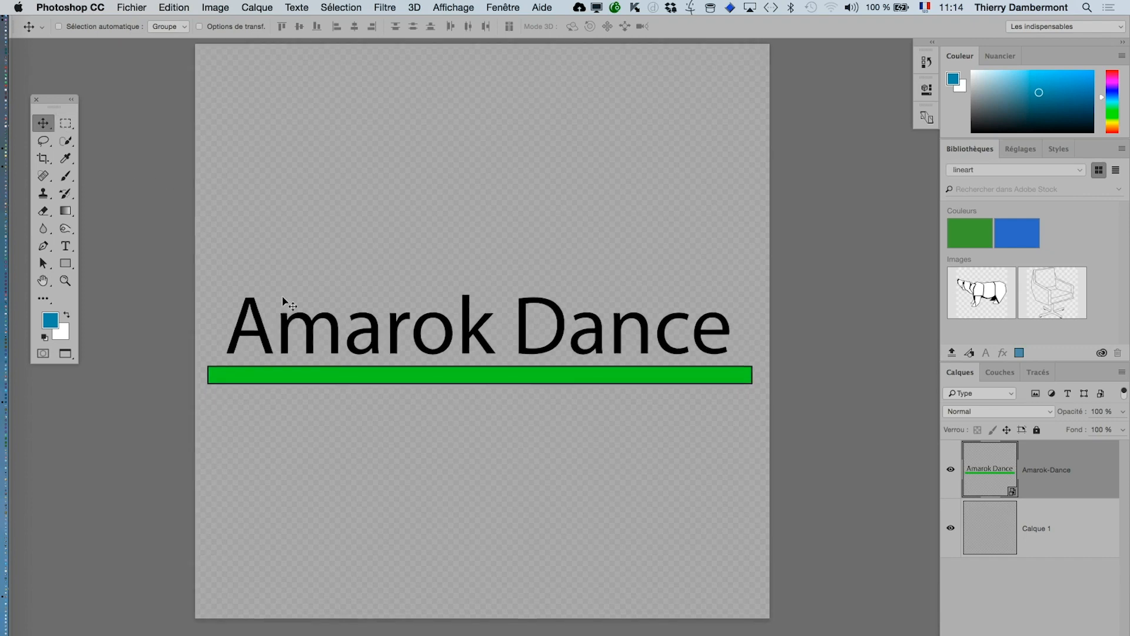
left_click_drag(369, 385, 365, 468)
key("super+t")
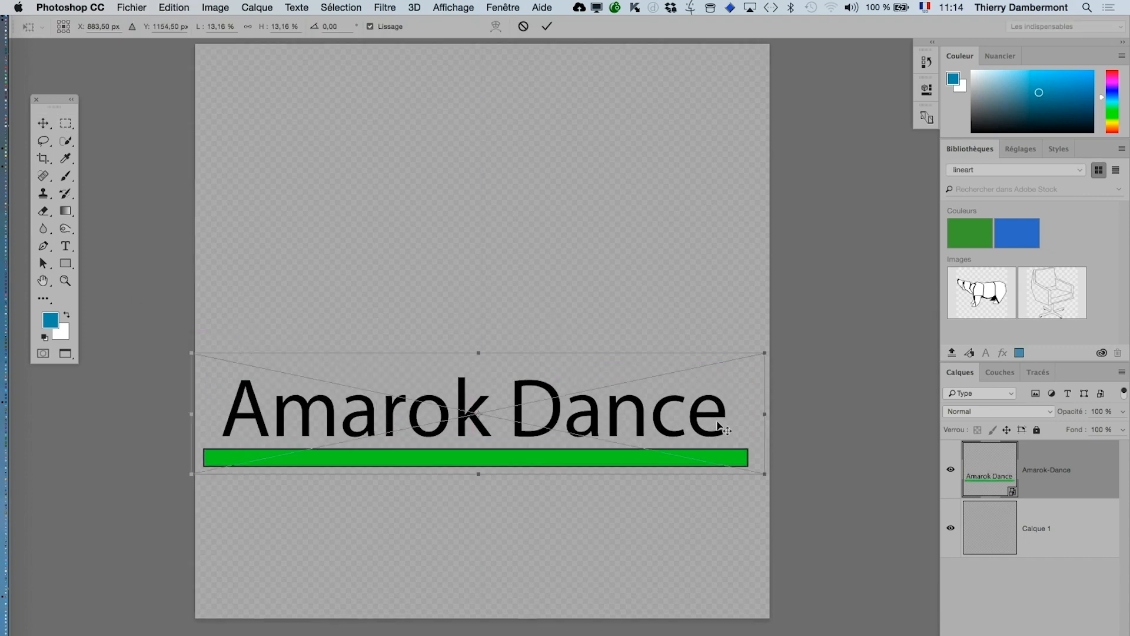
left_click_drag(764, 353, 632, 425)
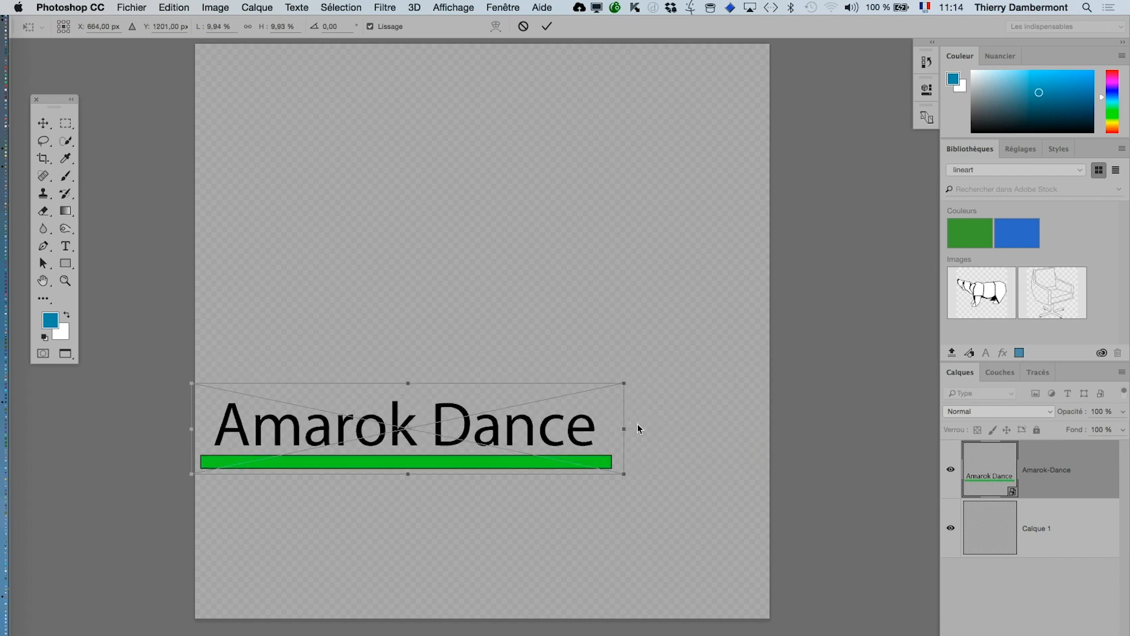
- Centre the scaled logo near the canvas's lower edge at about X 897 px, Y 1543 px, and apply the transformation
left_click_drag(526, 435, 564, 500)
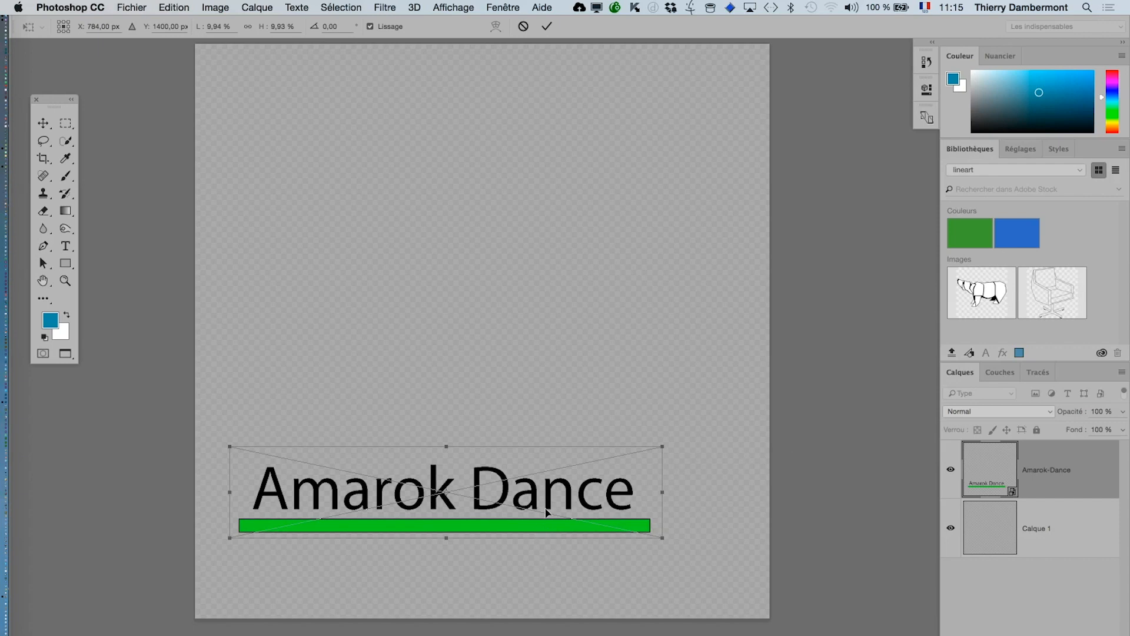
left_click_drag(547, 513, 543, 534)
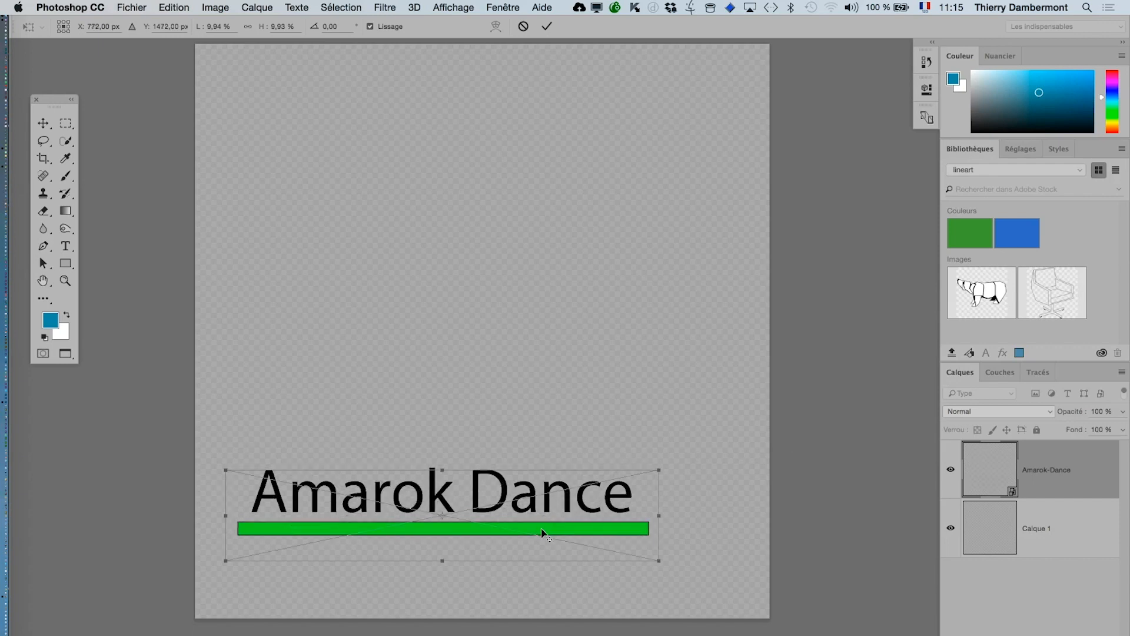
scroll(543, 534, "down", 2)
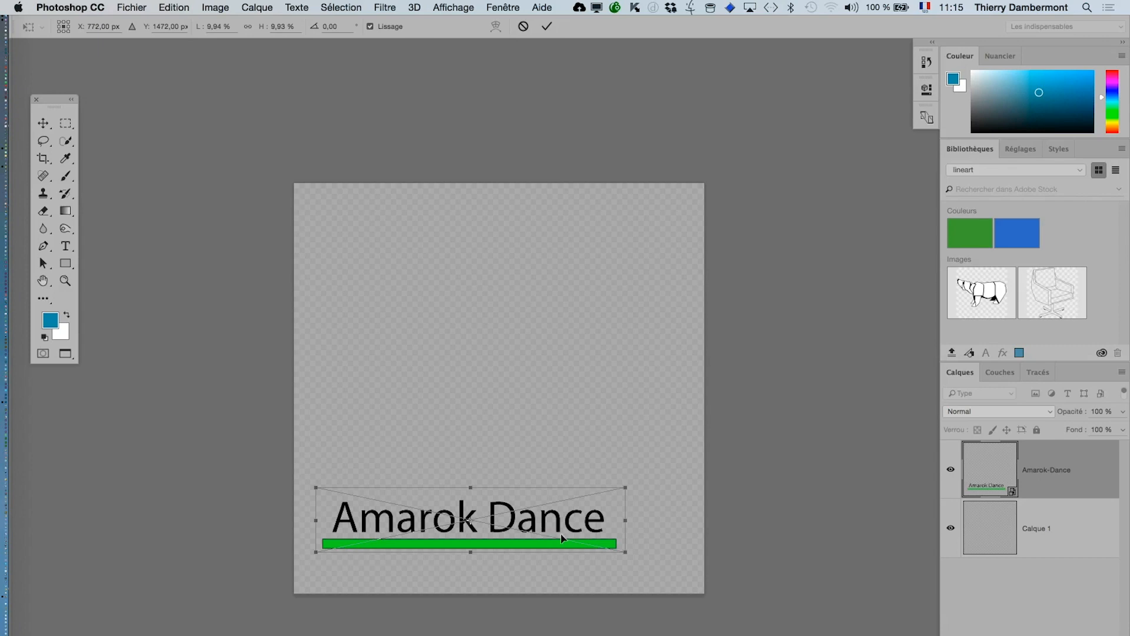
mouse_move(562, 537)
left_mouse_down()
mouse_move(571, 526)
mouse_move(583, 546)
left_mouse_up()
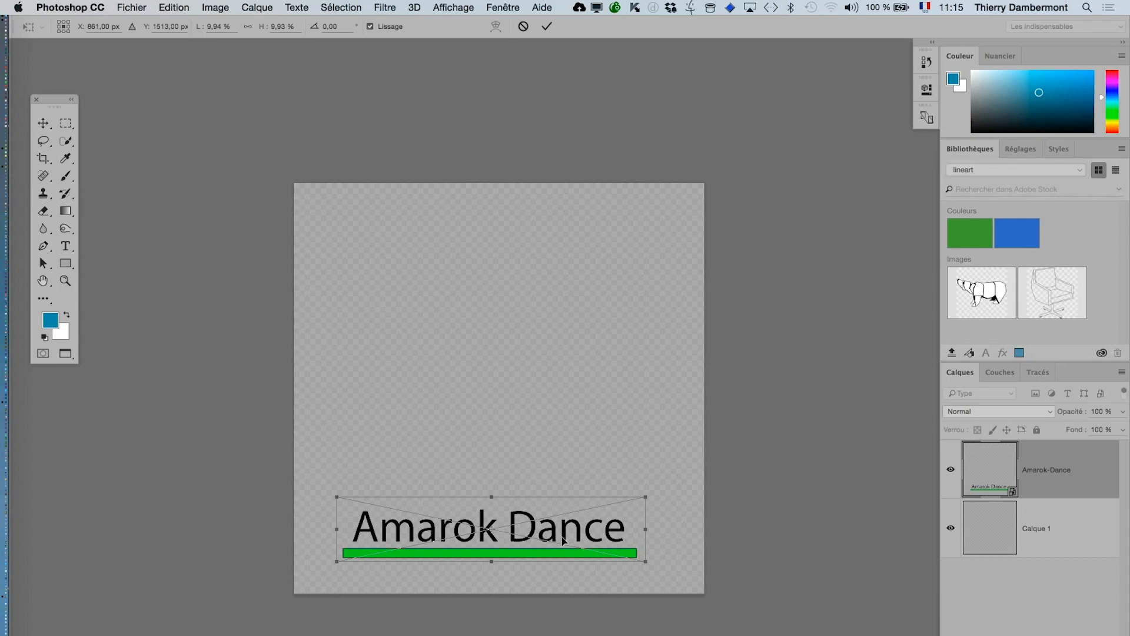
left_click_drag(563, 540, 572, 547)
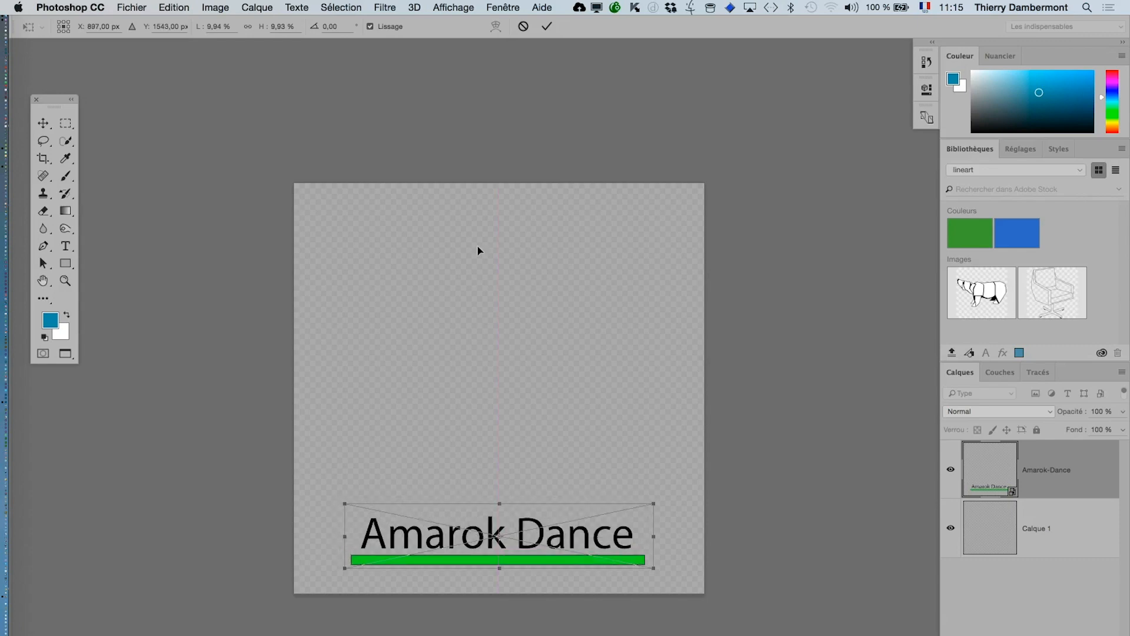
left_click(547, 26)
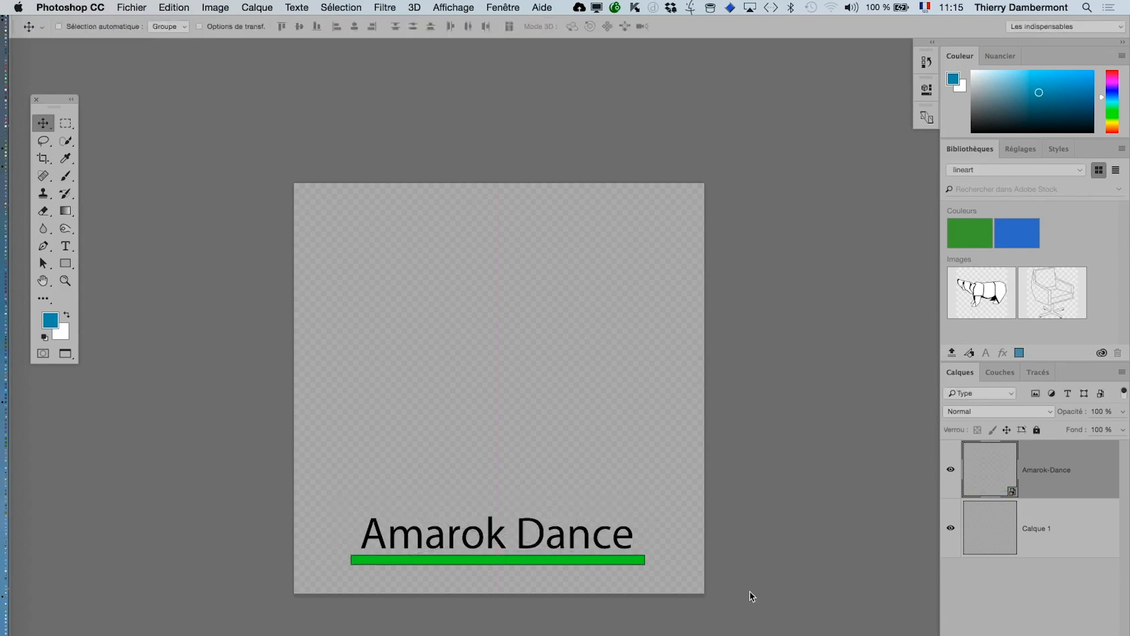
- Add a Contour layer style to the Amarok-Dance layer with its position set to Extérieur
left_click(570, 568)
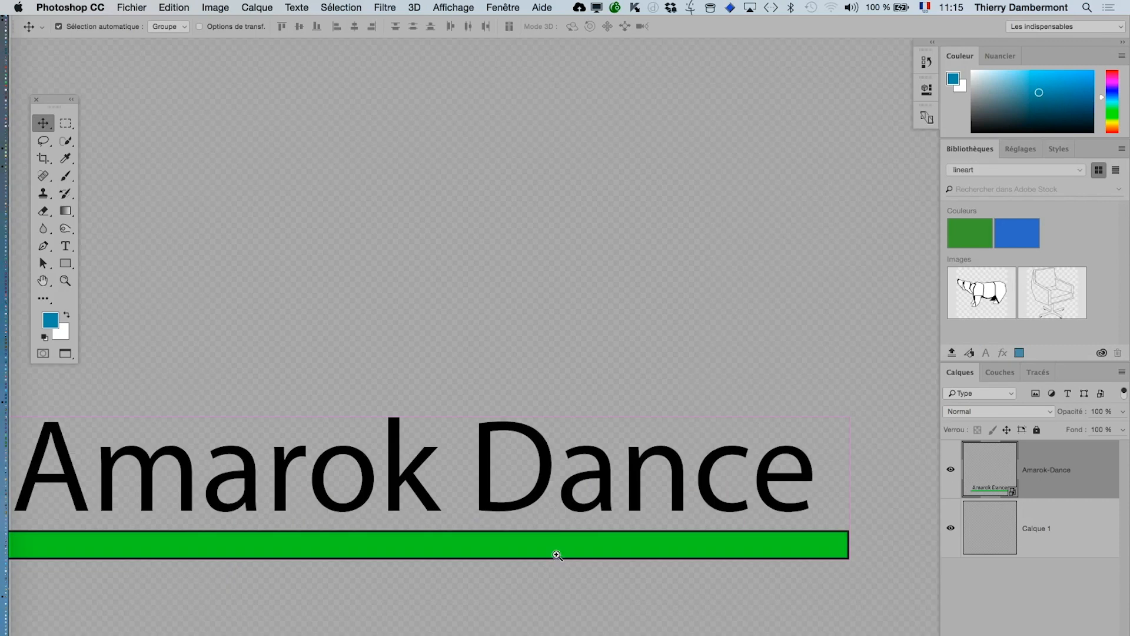
left_click(218, 9)
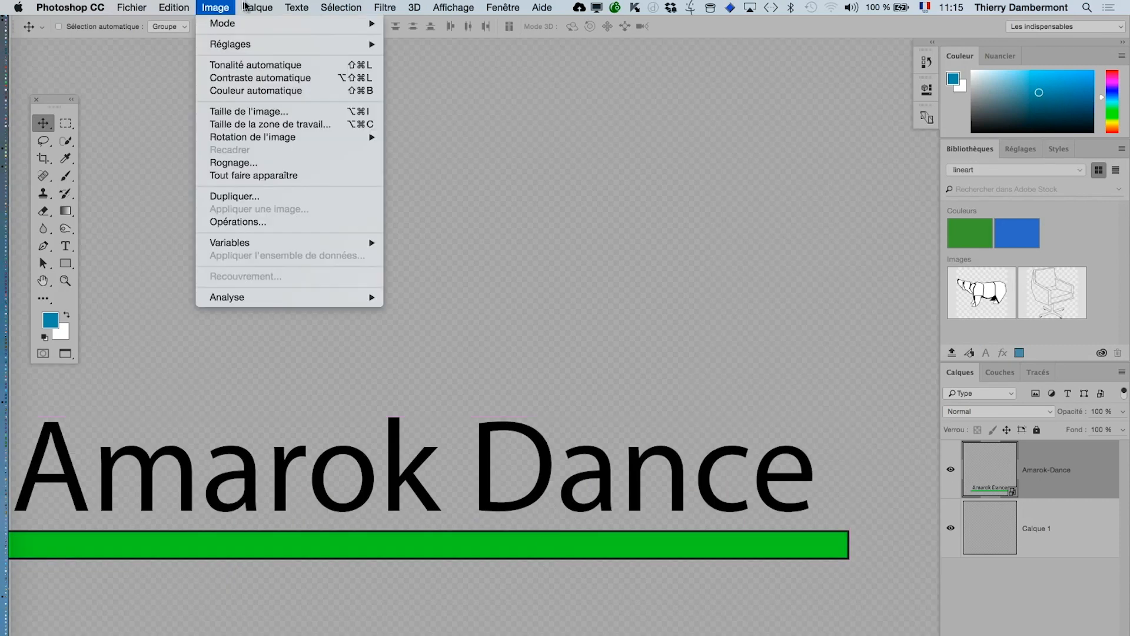
mouse_move(257, 7)
mouse_move(273, 130)
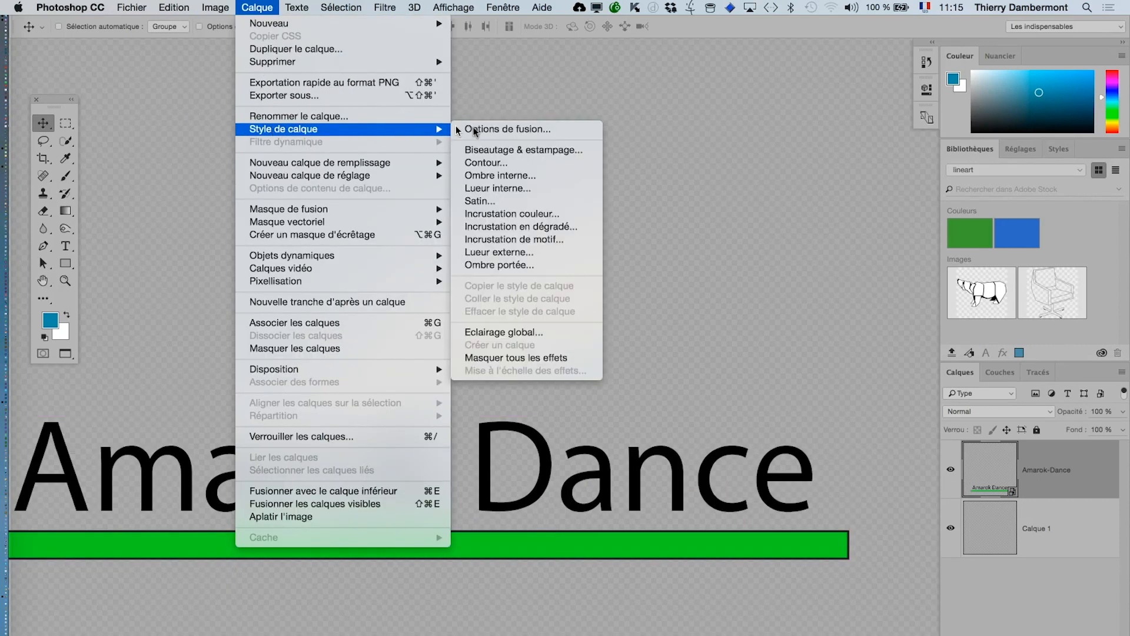
left_click(517, 157)
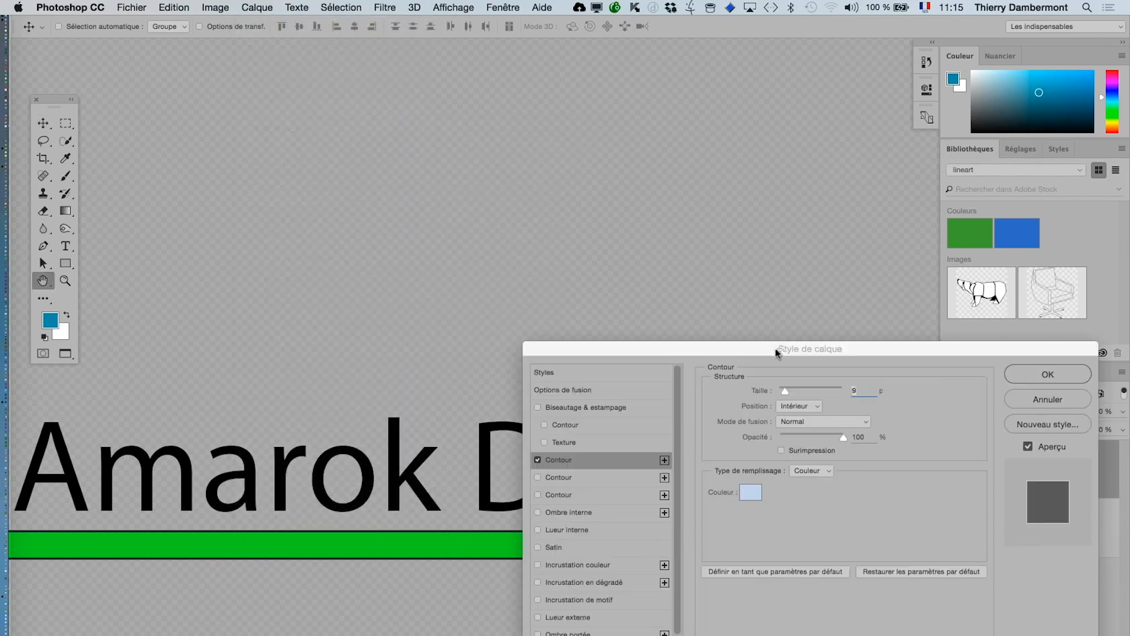
left_click_drag(755, 347, 635, 75)
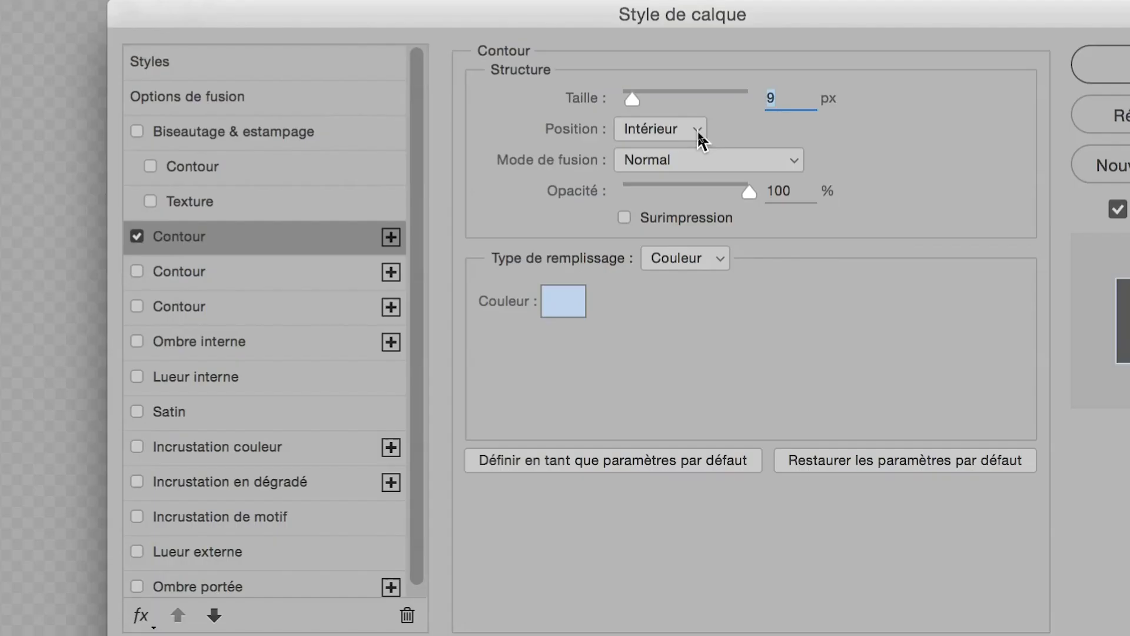
left_click(698, 131)
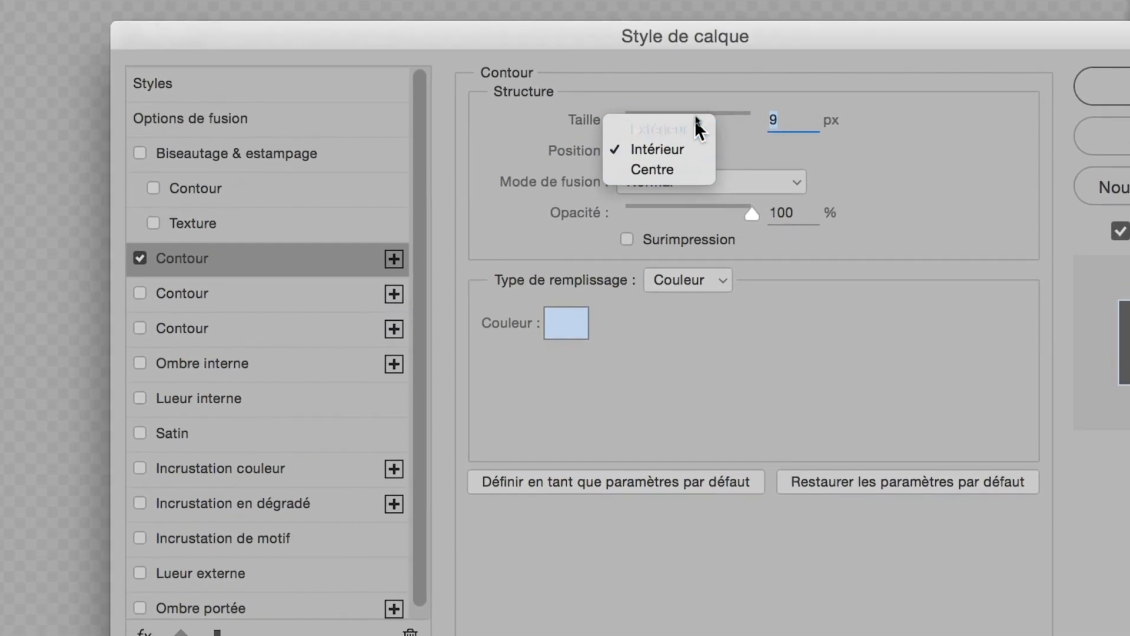
left_click(698, 123)
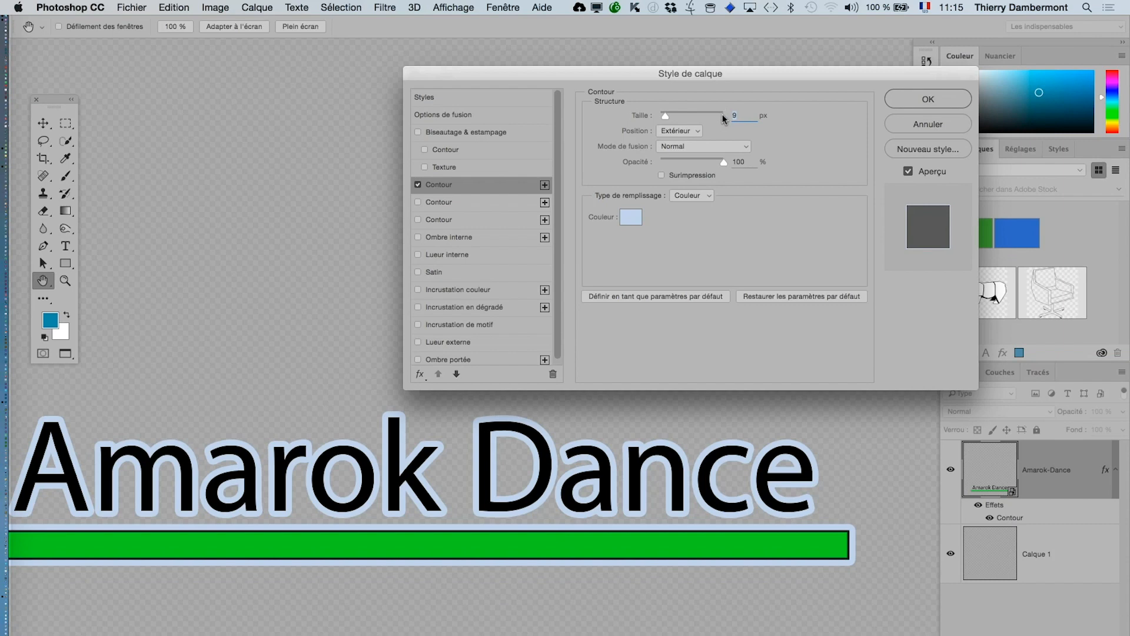
- Try a stroke size of 3 px on the logo and settle on 5 px
type("3")
key("Tab")
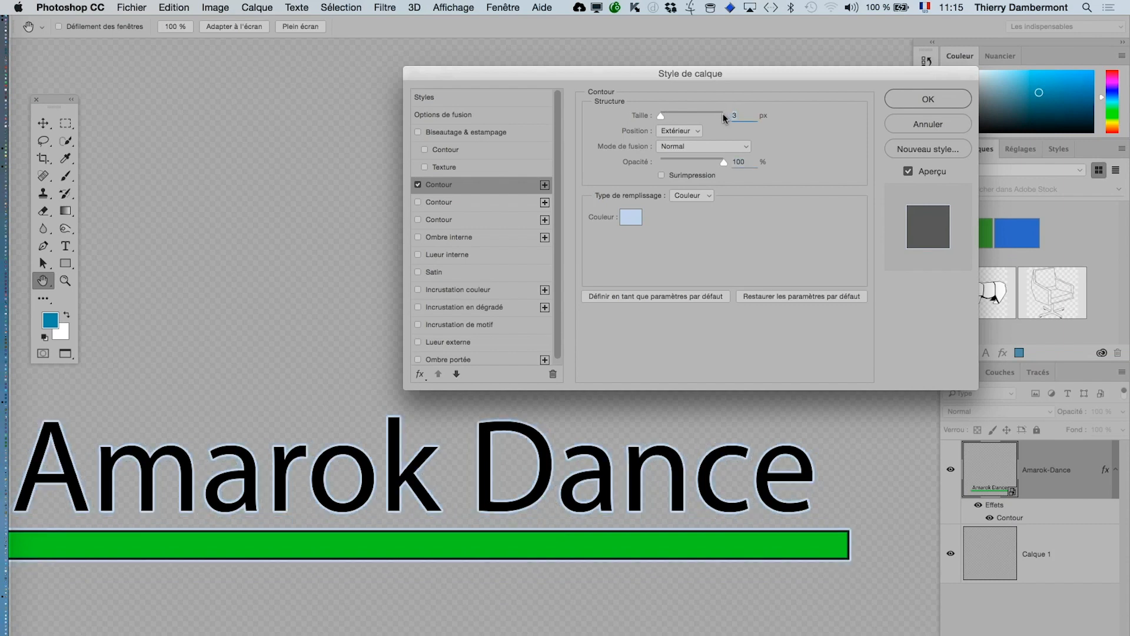
type("5")
key("Tab")
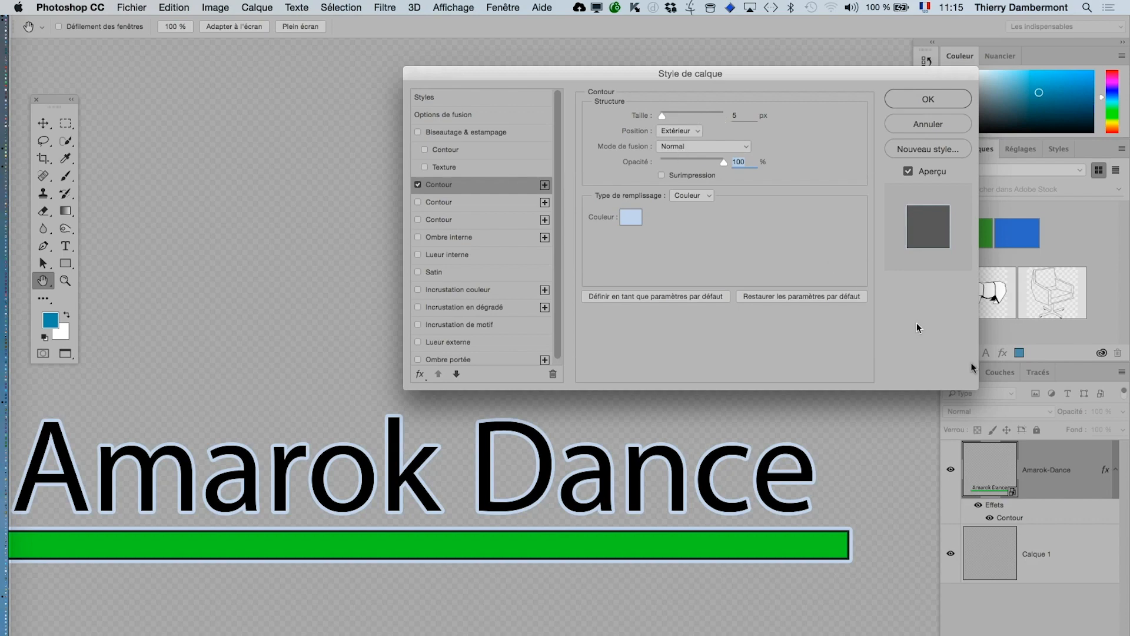
- Change the logo's stroke colour to pure white and apply the layer style
key("alt")
left_click(629, 219)
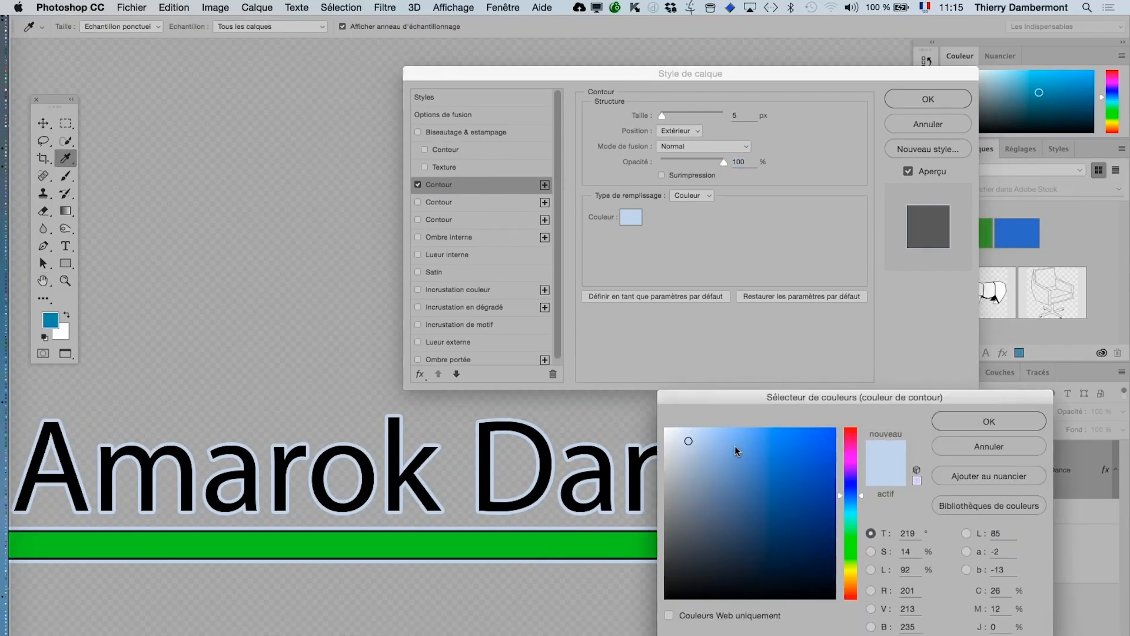
left_click(608, 404)
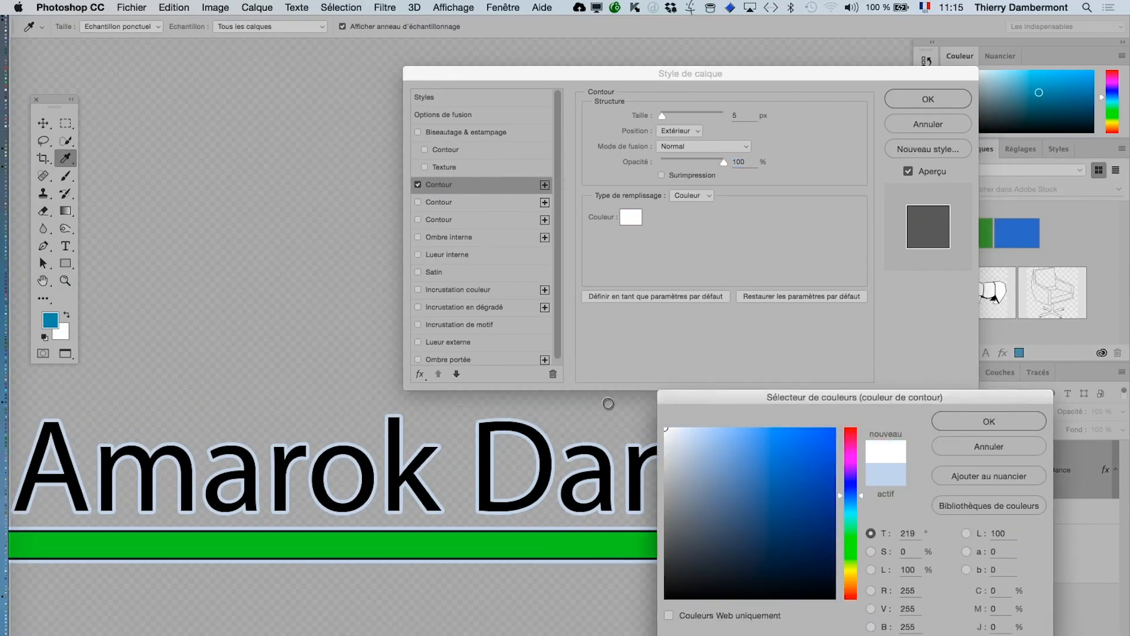
left_click(974, 425)
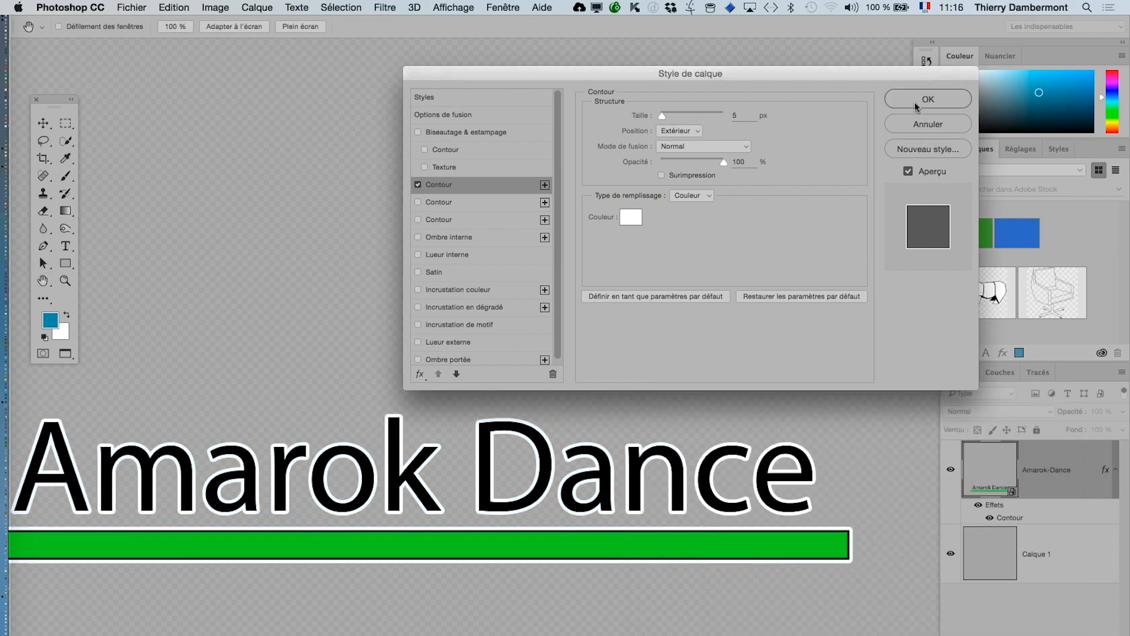
left_click(914, 102)
- Review the outlined logo on its whole canvas and the canvas width and height settings, cancelling without changes
key("super+0")
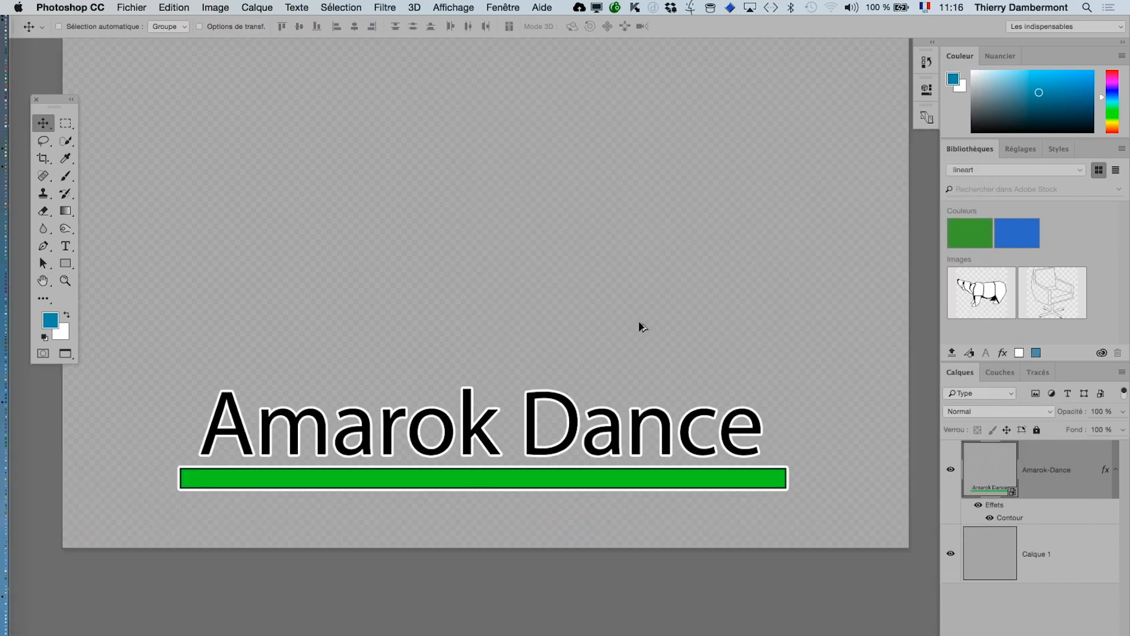
scroll(641, 328, "down", 5)
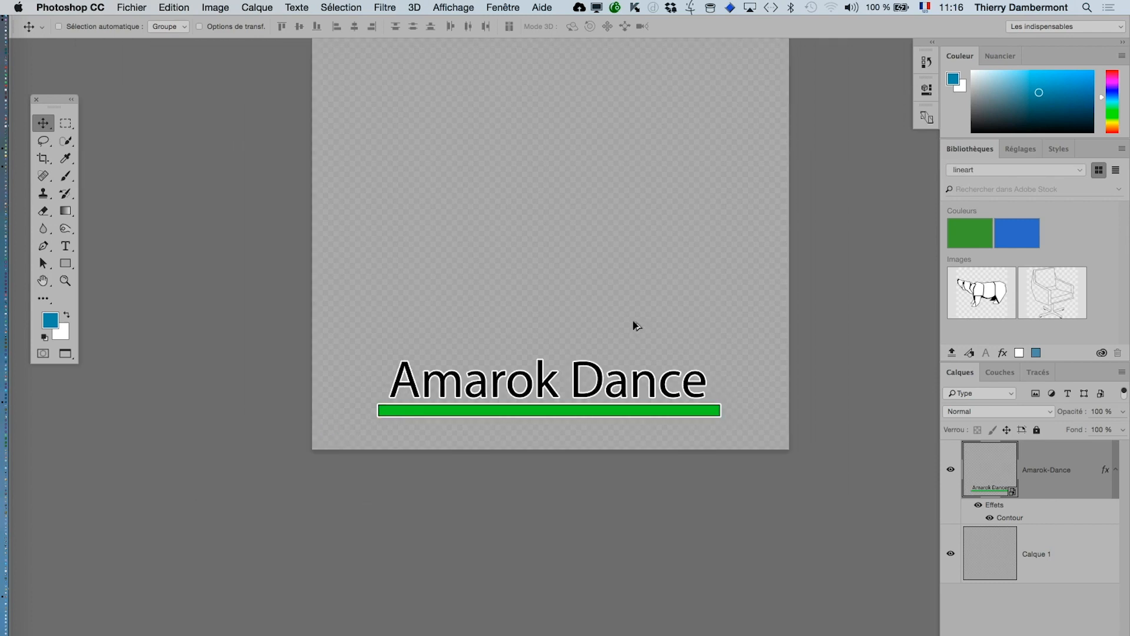
scroll(454, 406, "up", 3)
scroll(454, 406, "right", 4)
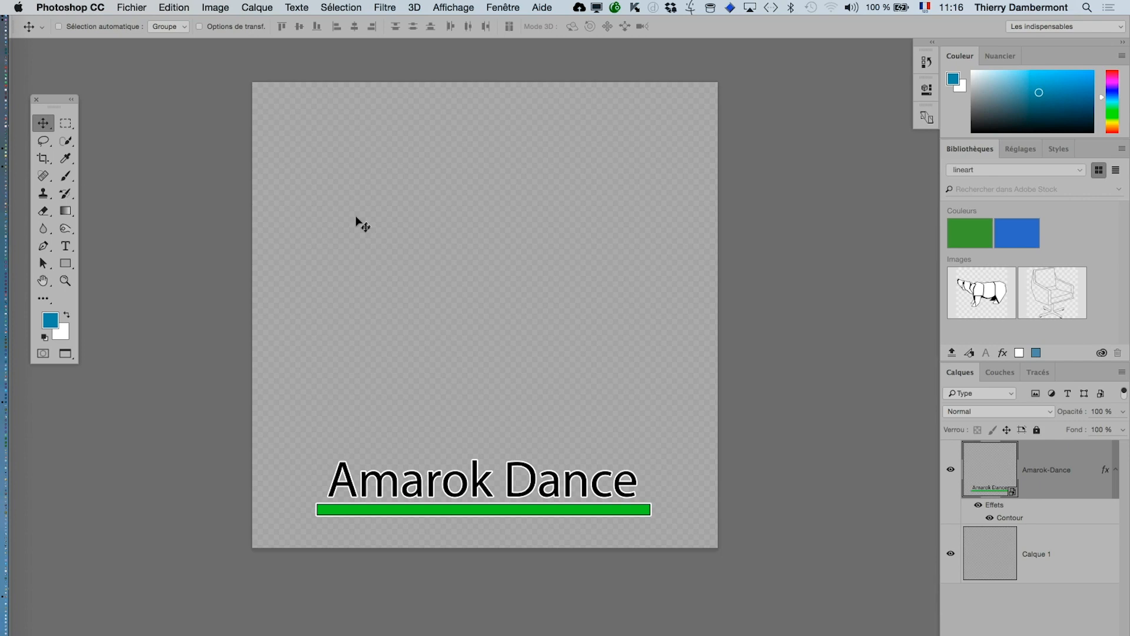
left_click(227, 7)
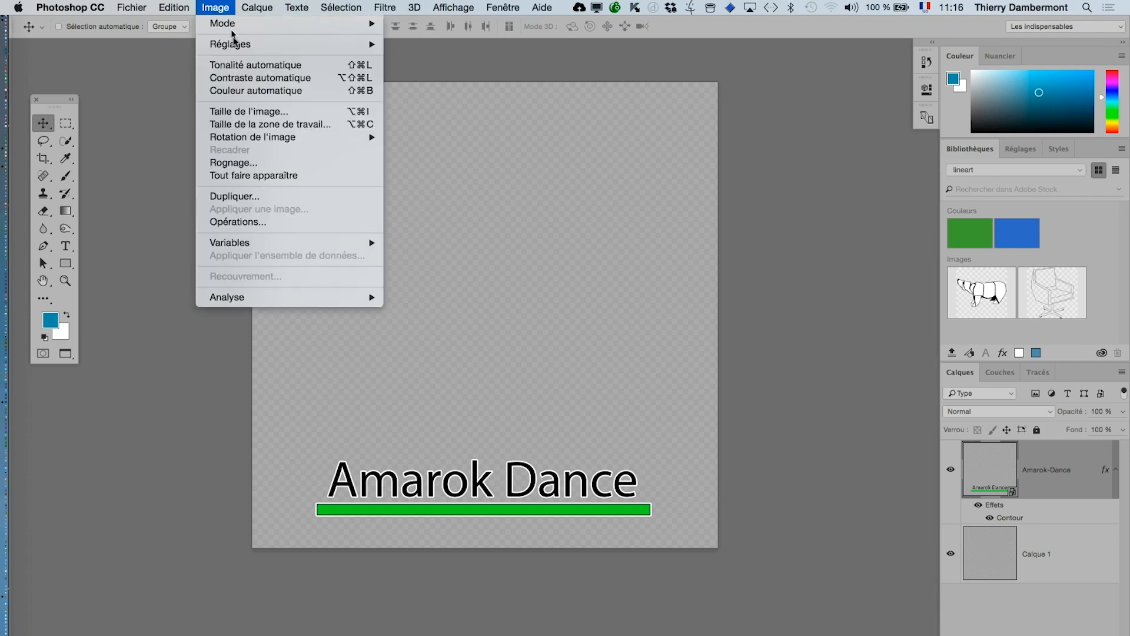
left_click(256, 124)
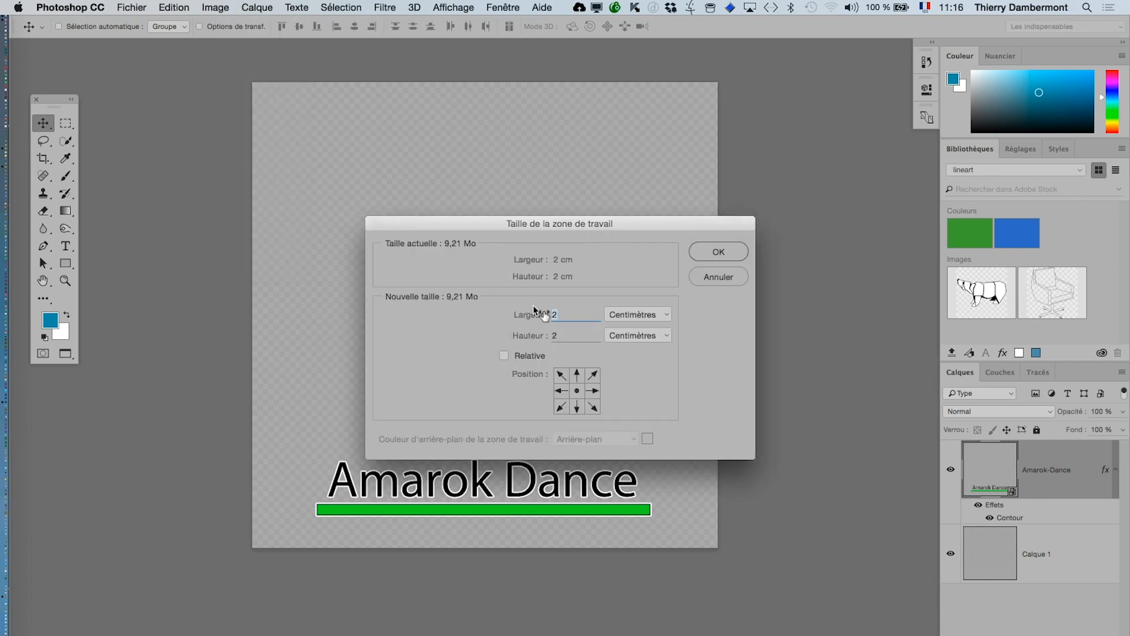
left_click(551, 335)
key("alt")
left_click(725, 277)
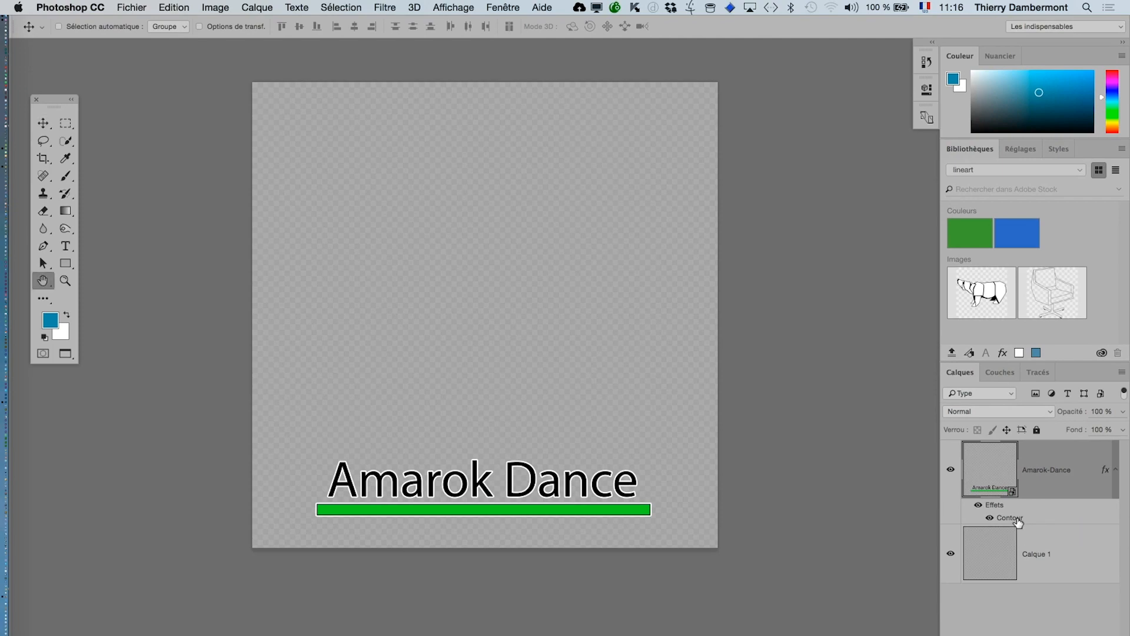
- Review the position options of the Amarok-Dance layer's Contour effect, keep Extérieur and confirm the layer style
double_click(1034, 521)
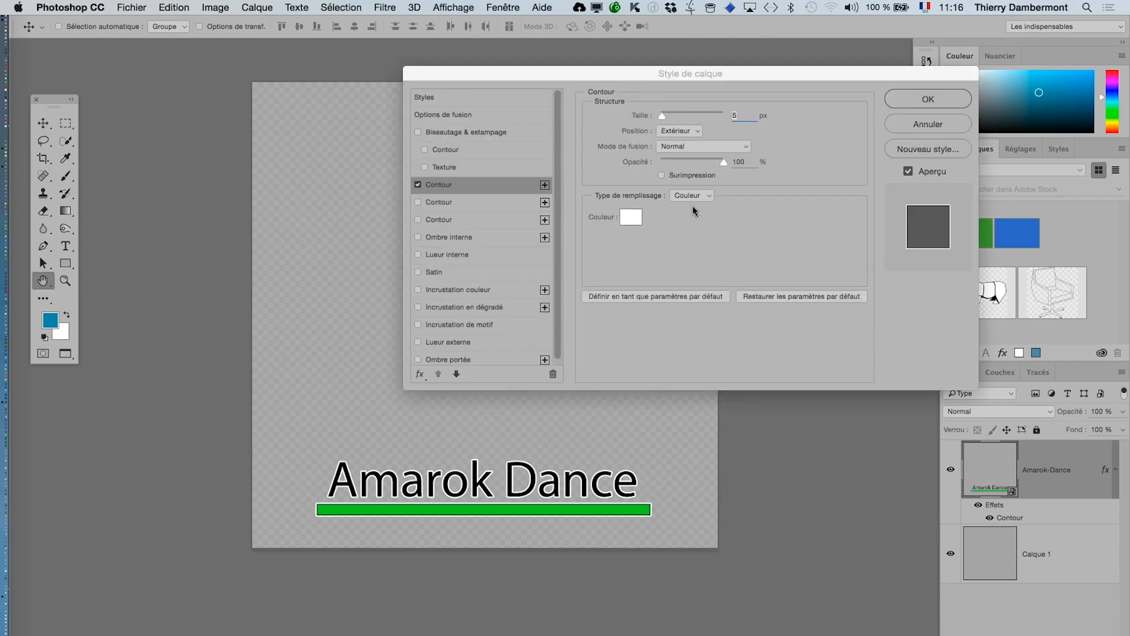
left_click(697, 138)
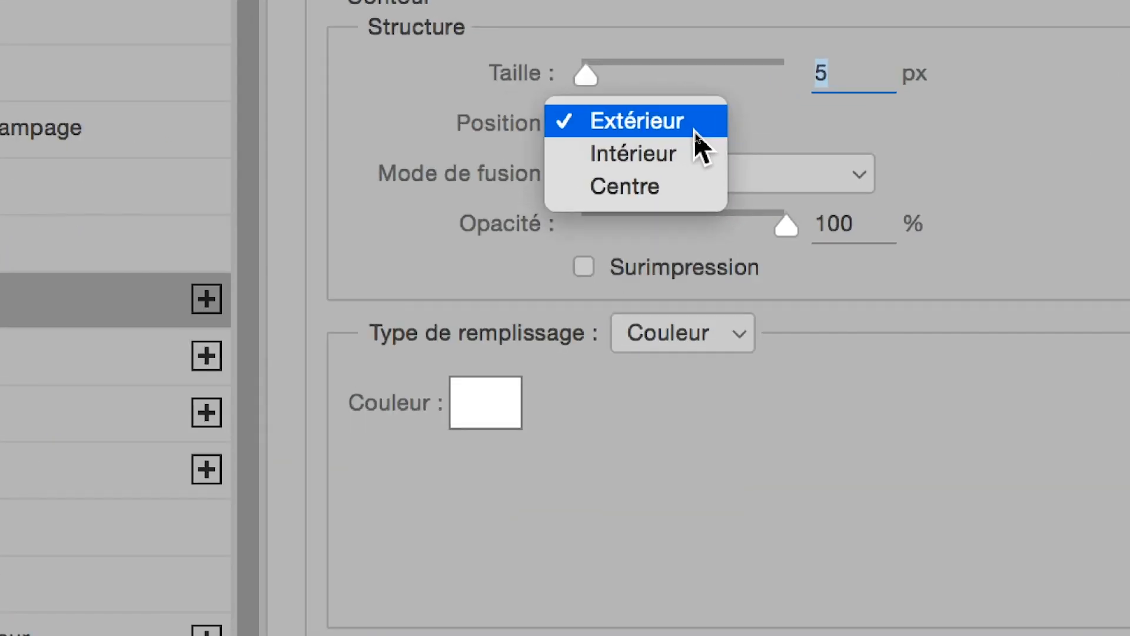
left_click(694, 130)
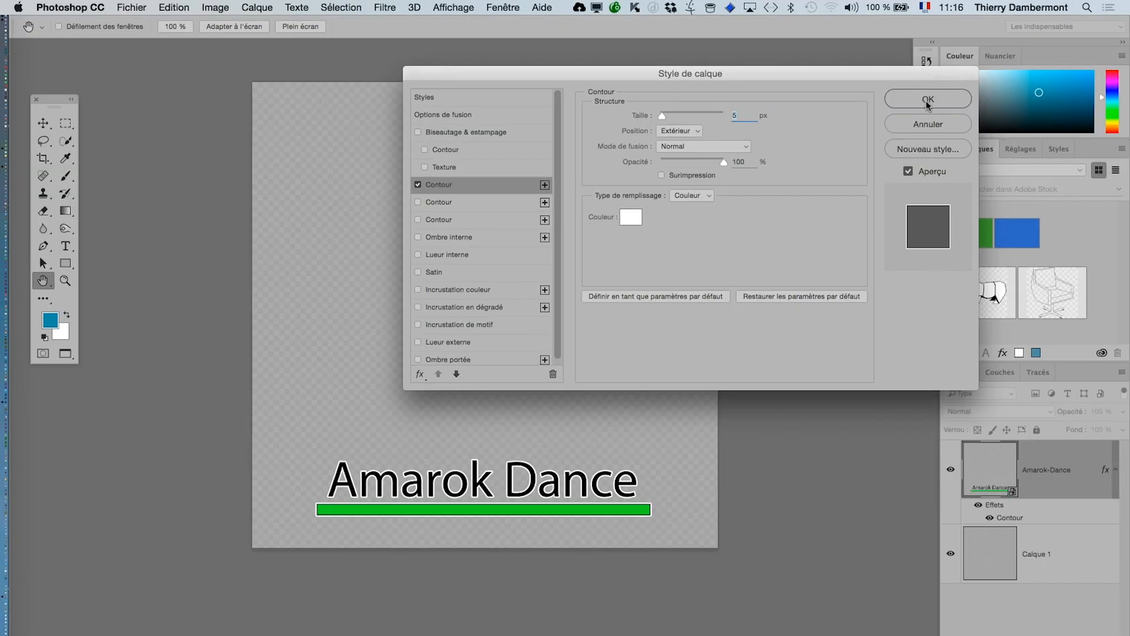
left_click(927, 100)
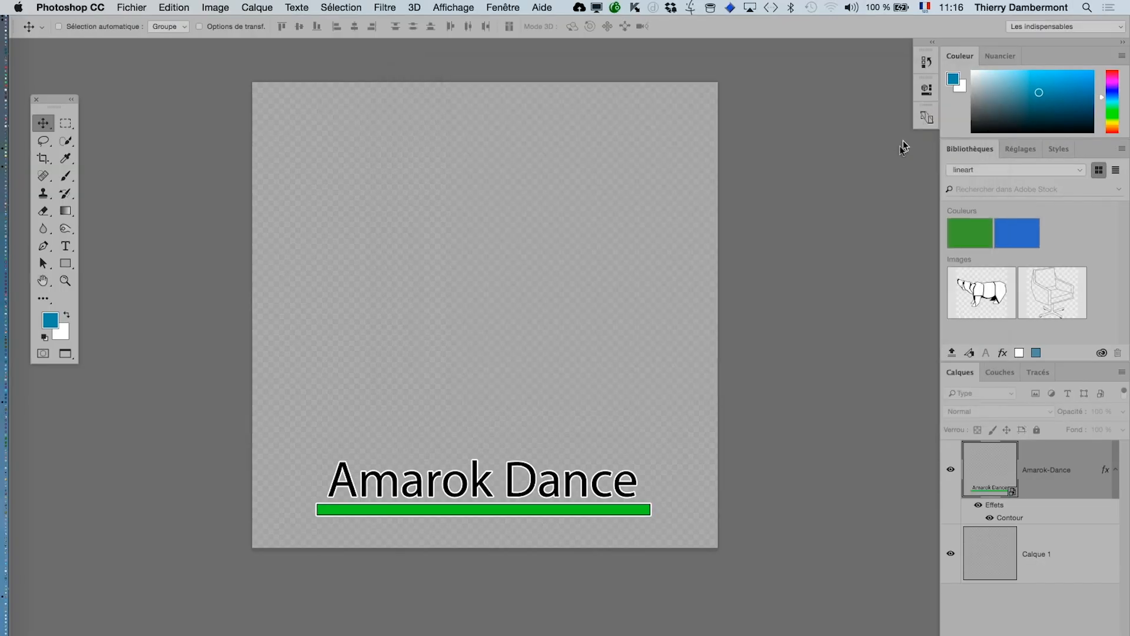
- Save and close the logo file and close the Bureau folder window
left_click(122, 7)
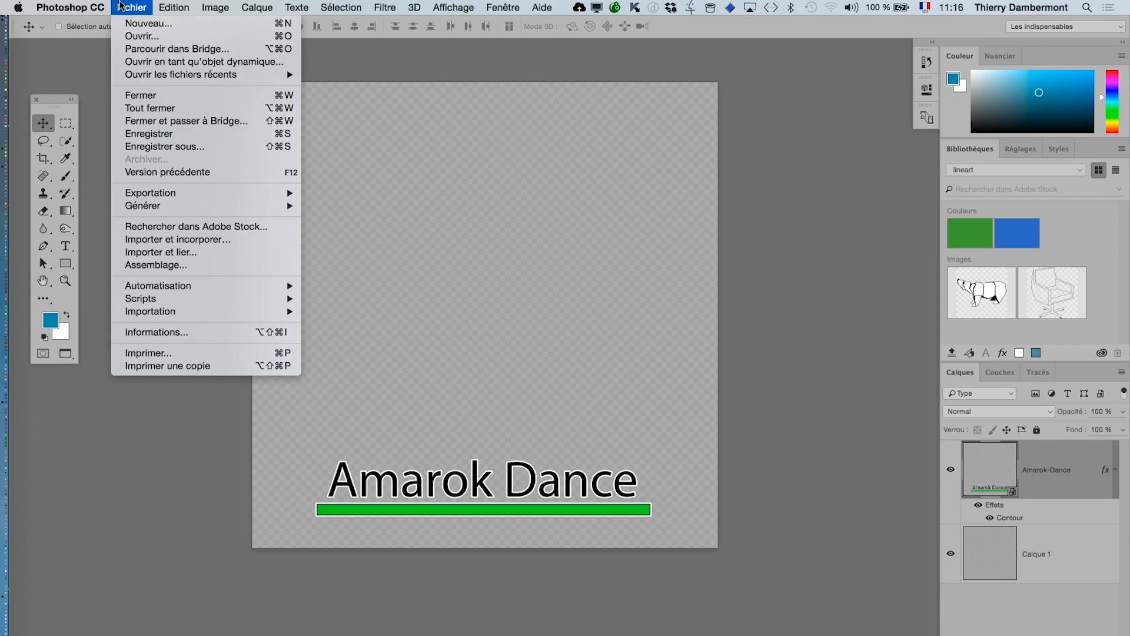
left_click(146, 135)
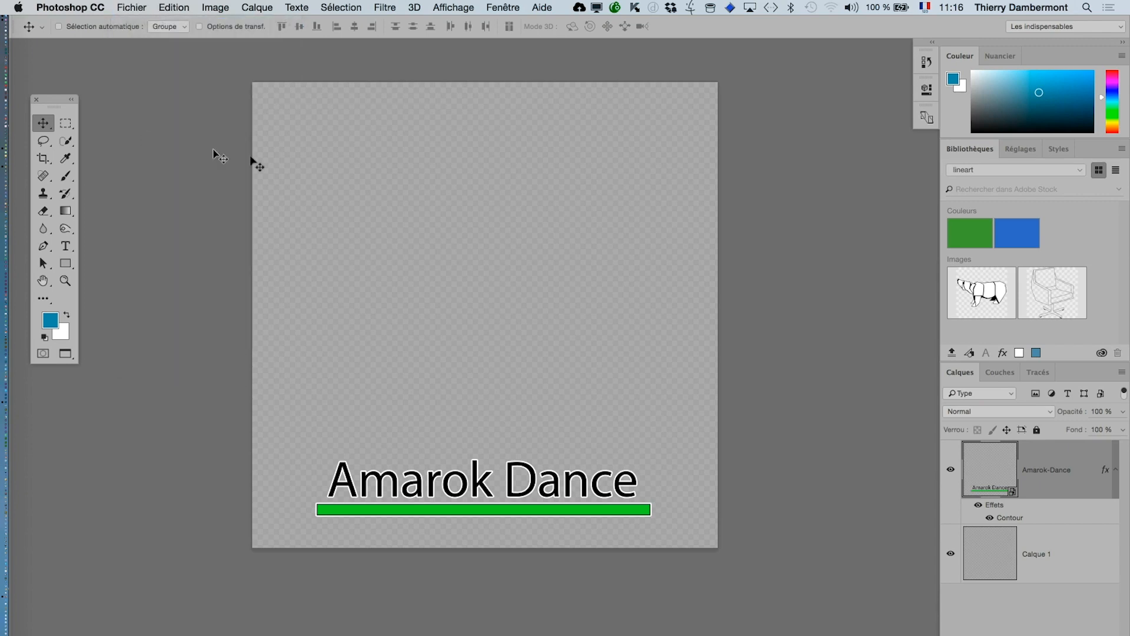
key("super+w")
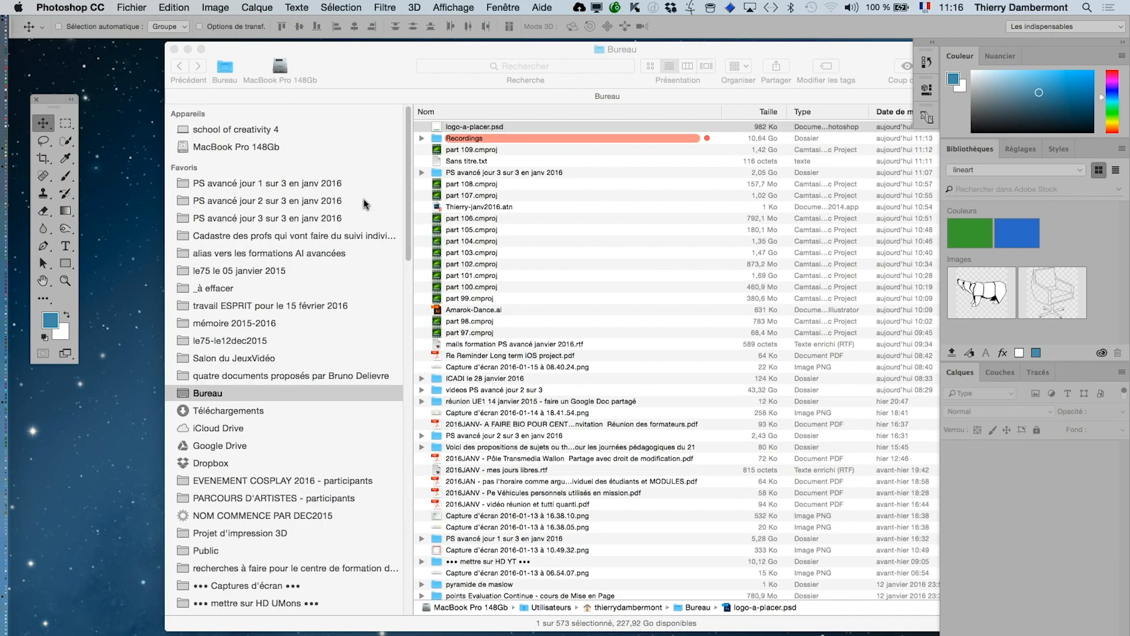
left_click(174, 50)
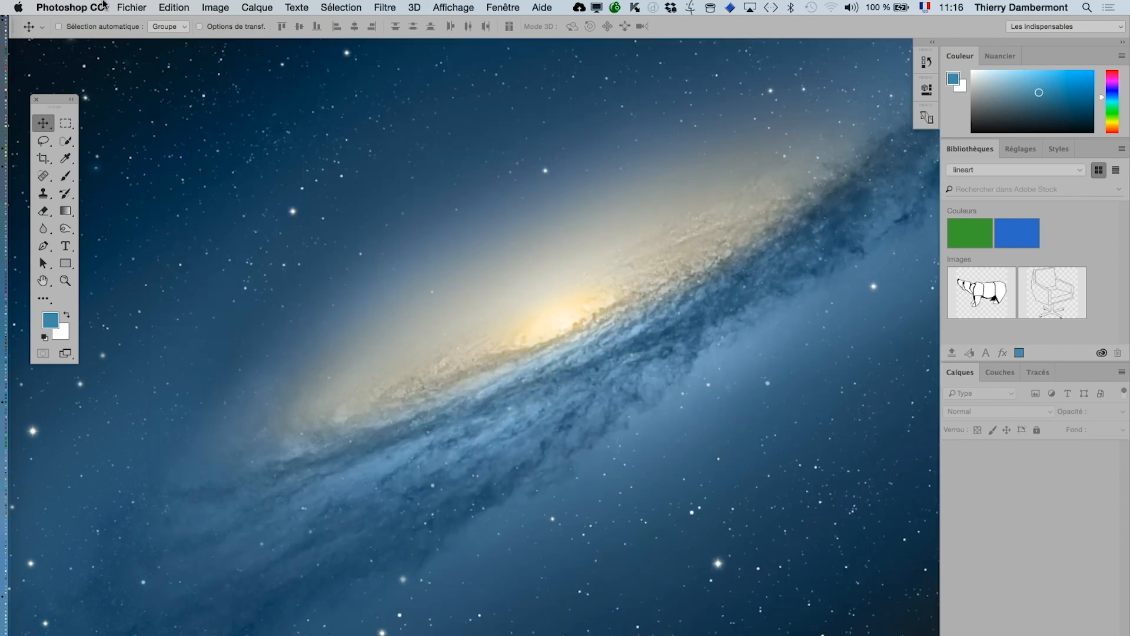
- Open Animal-Cat-Black-cat-Italian1.jpg from the images-diverses folder and display it in full-screen mode
left_click(131, 7)
left_click(130, 37)
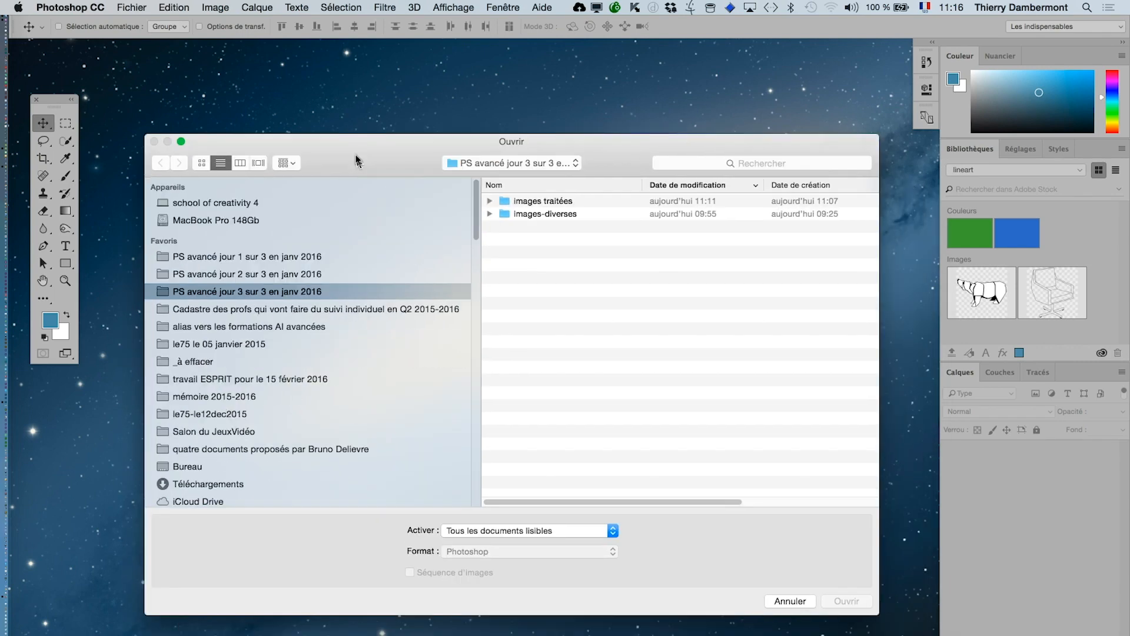
double_click(563, 209)
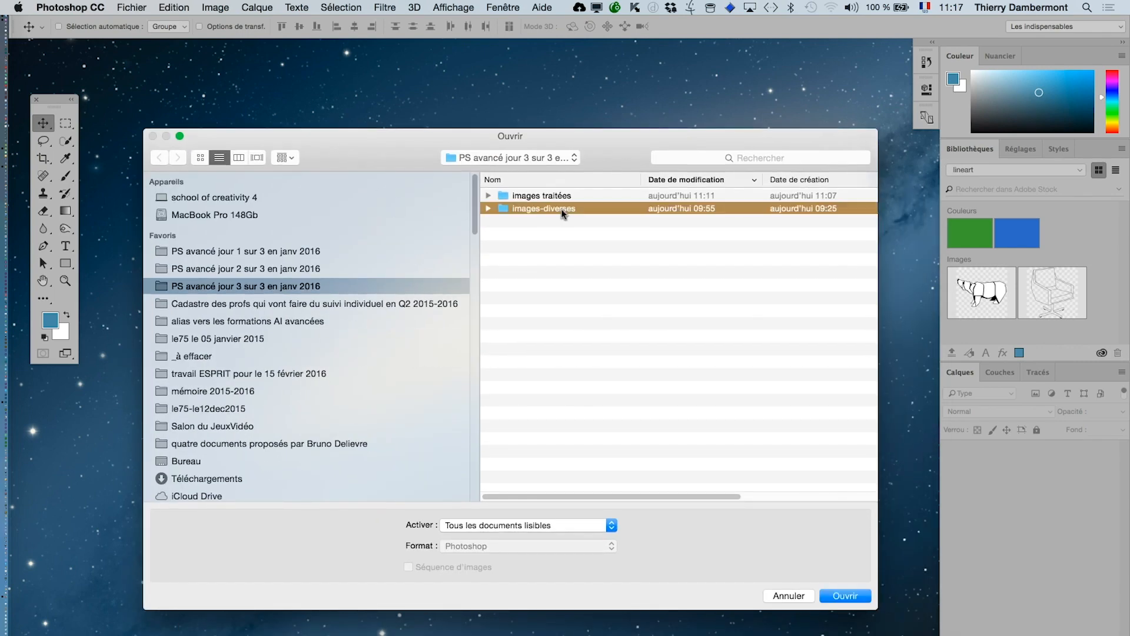
left_click(560, 311)
key("Return")
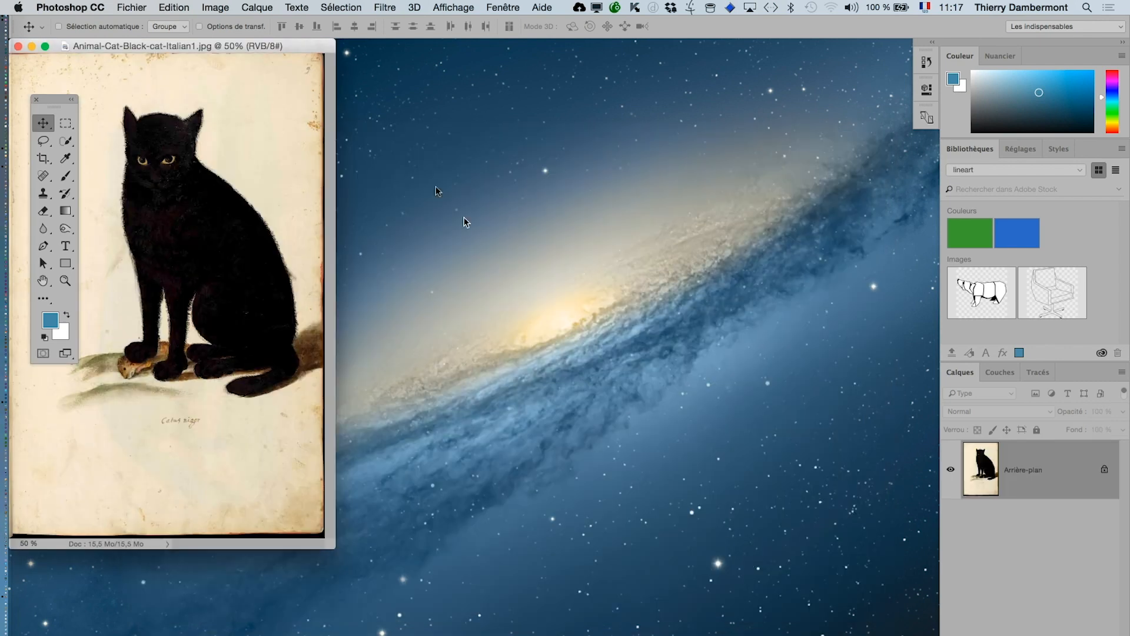
left_click_drag(294, 46, 412, 58)
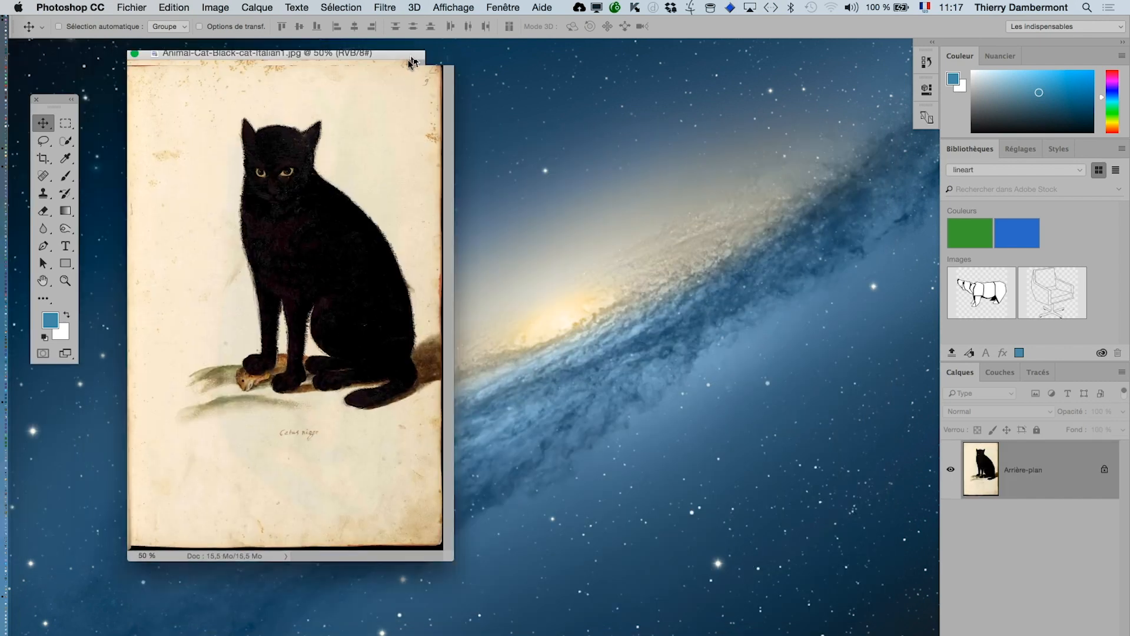
key("f")
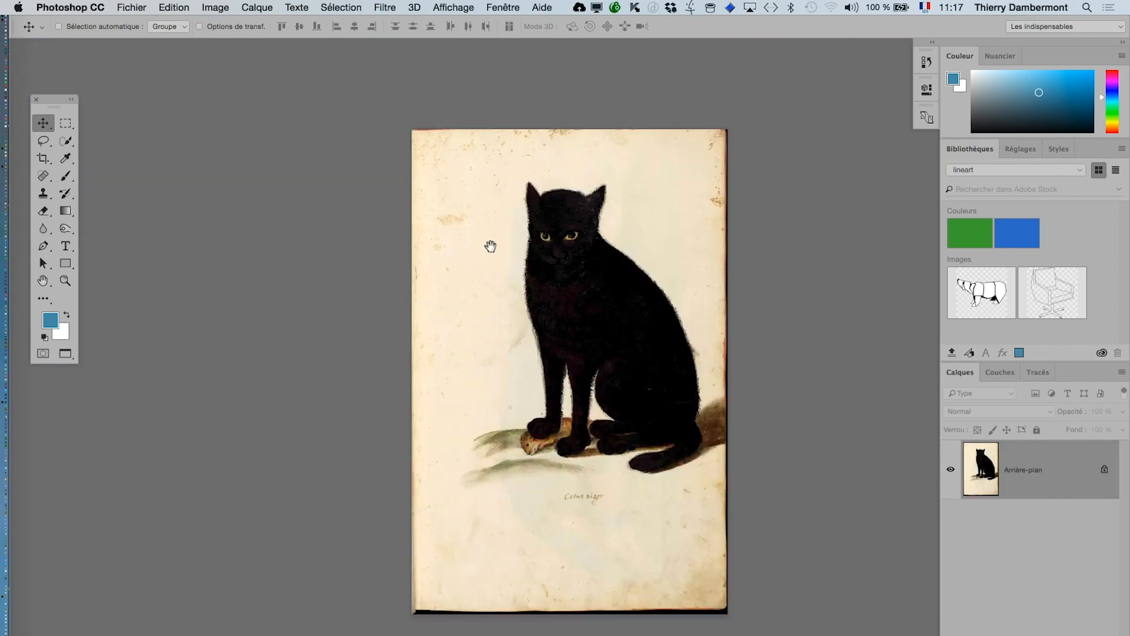
left_click_drag(486, 245, 239, 214)
- Test the "logo en bas à droite" action on the cat image and close the image without saving
left_click(502, 7)
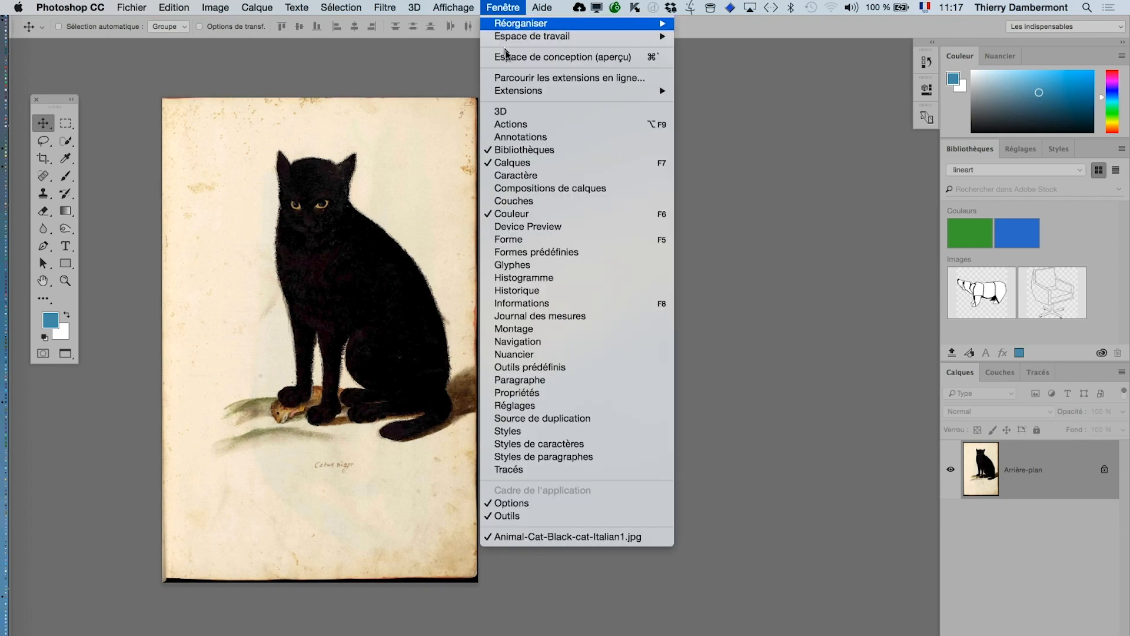
left_click(527, 126)
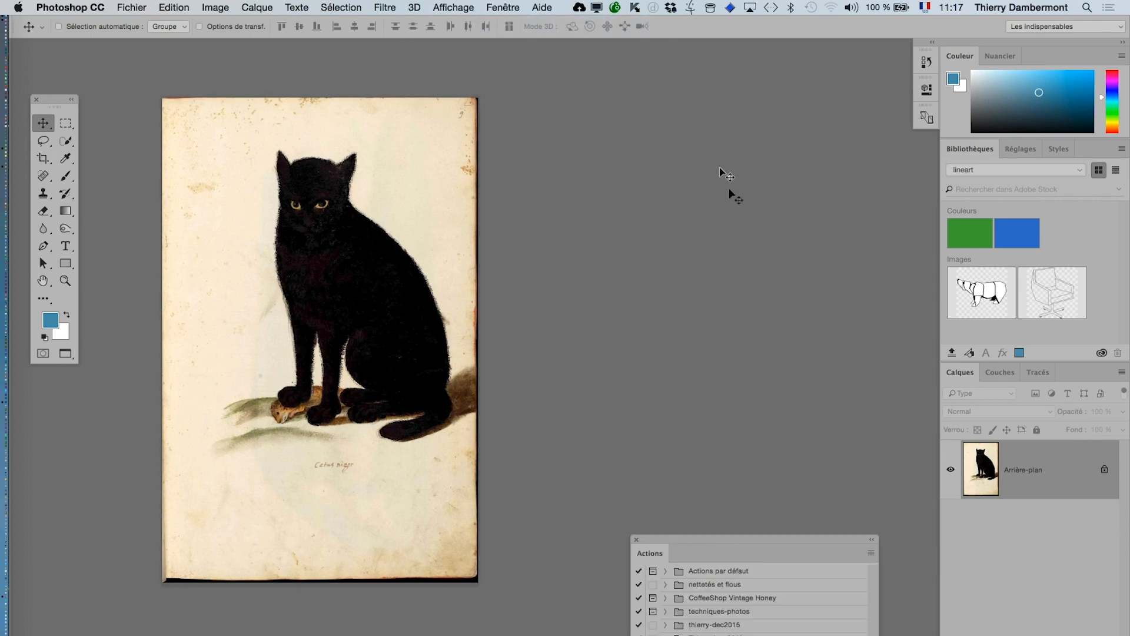
left_click_drag(686, 537, 618, 172)
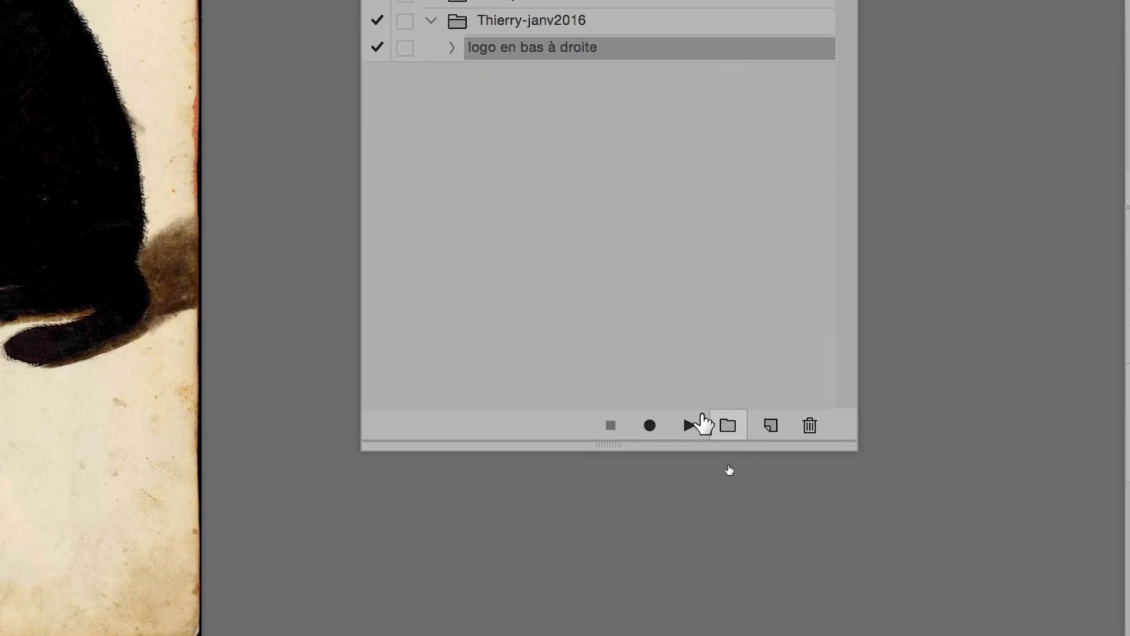
left_click(702, 415)
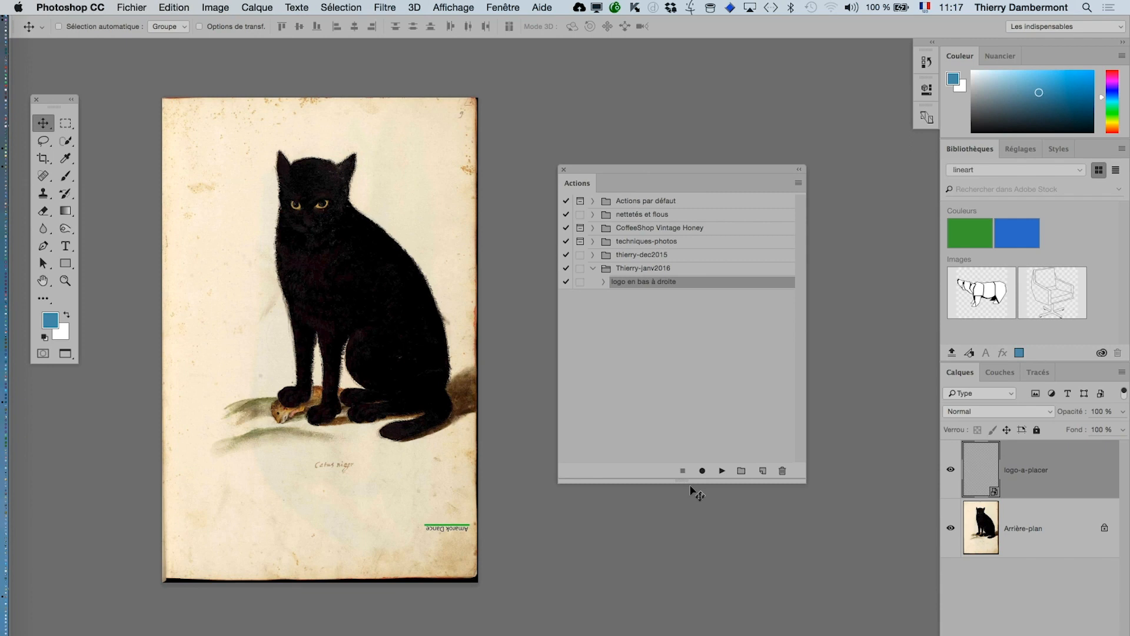
key("super+q")
left_click(479, 250)
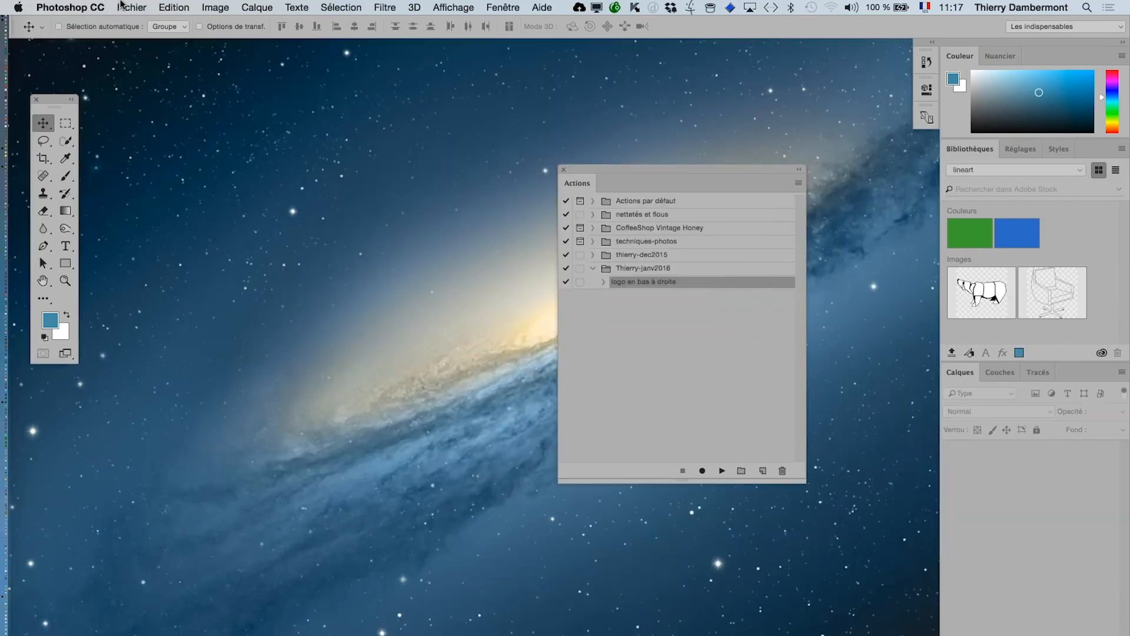
- Reopen the recent file logo-a-placer.psd and decline creating a new library from it
left_click(131, 7)
mouse_move(156, 75)
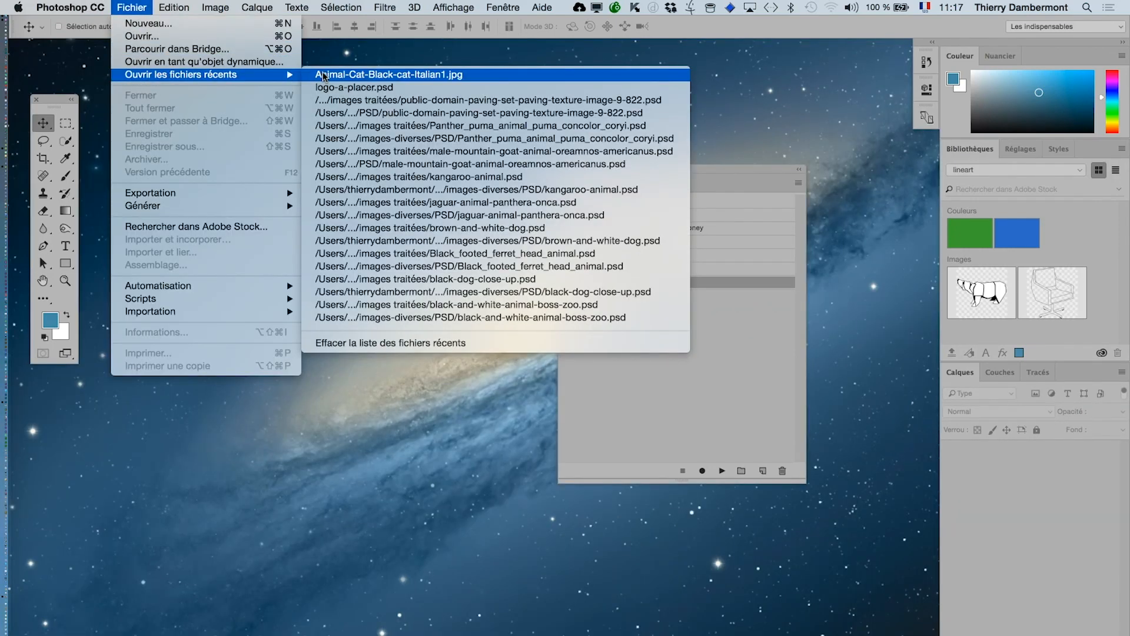
left_click(329, 88)
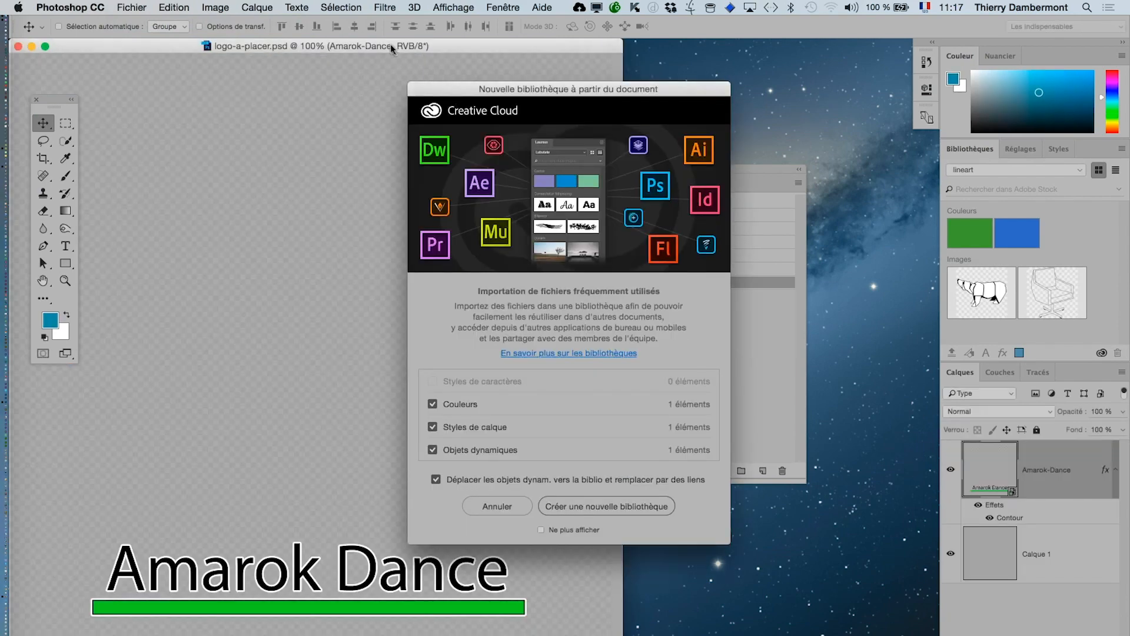
left_click_drag(391, 44, 471, 48)
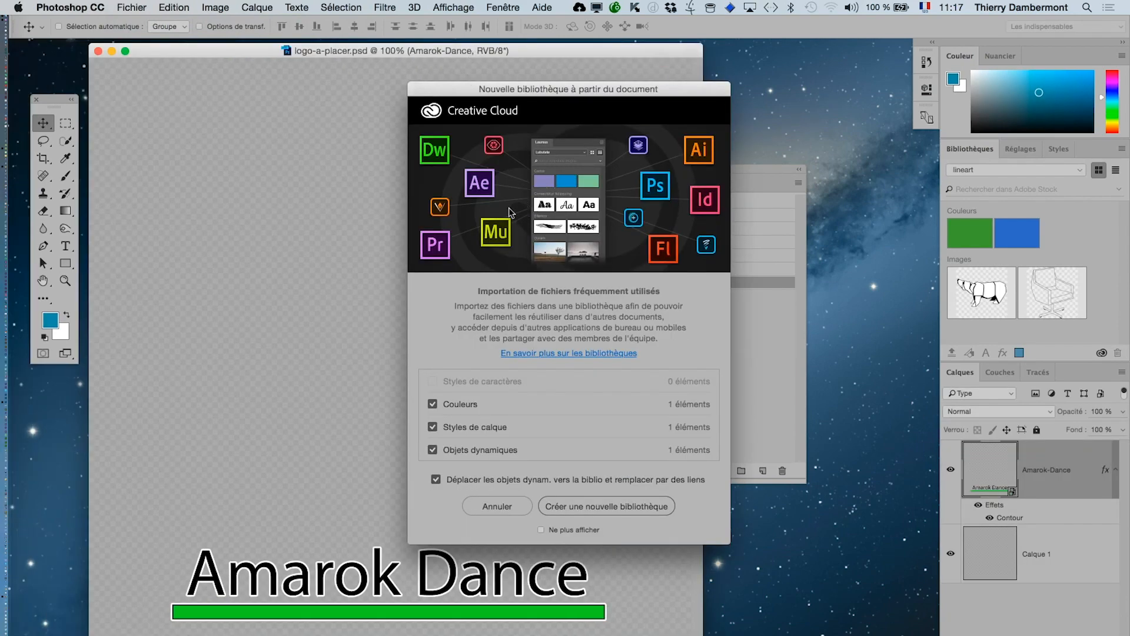
left_click(498, 507)
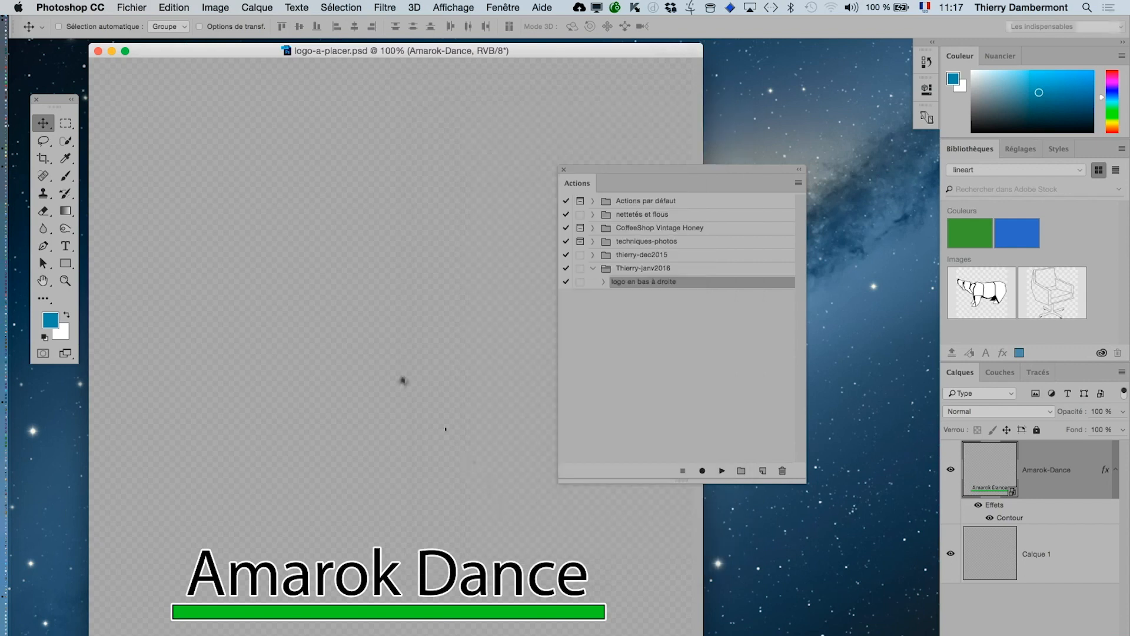
- Rotate the whole logo image by 180°, save logo-a-placer.psd and close it
left_click(215, 7)
mouse_move(259, 139)
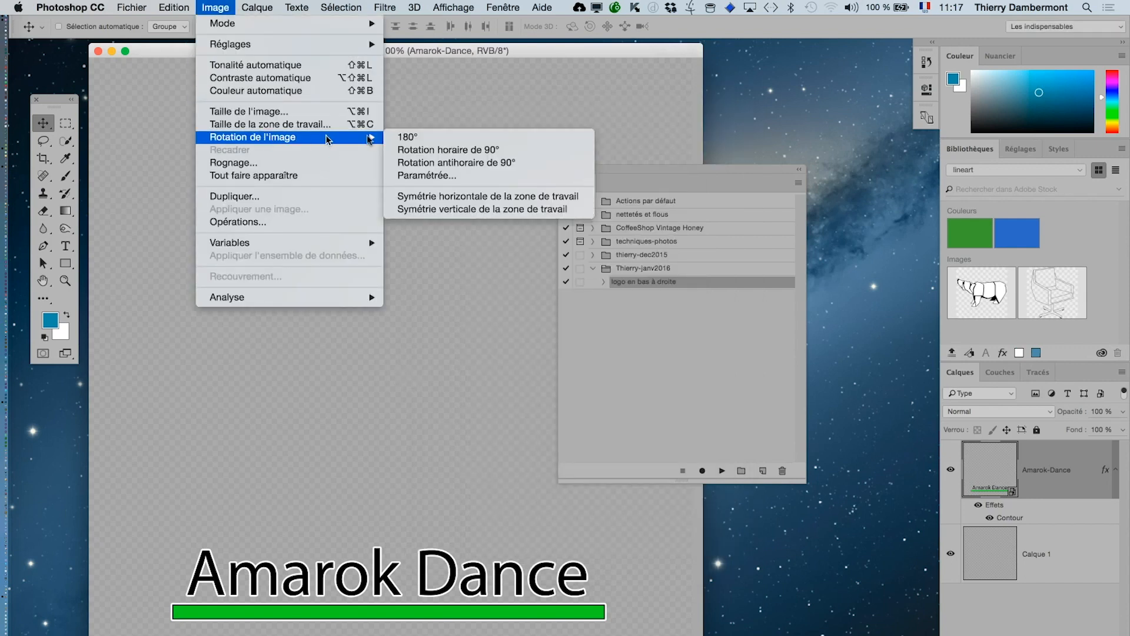
left_click(410, 142)
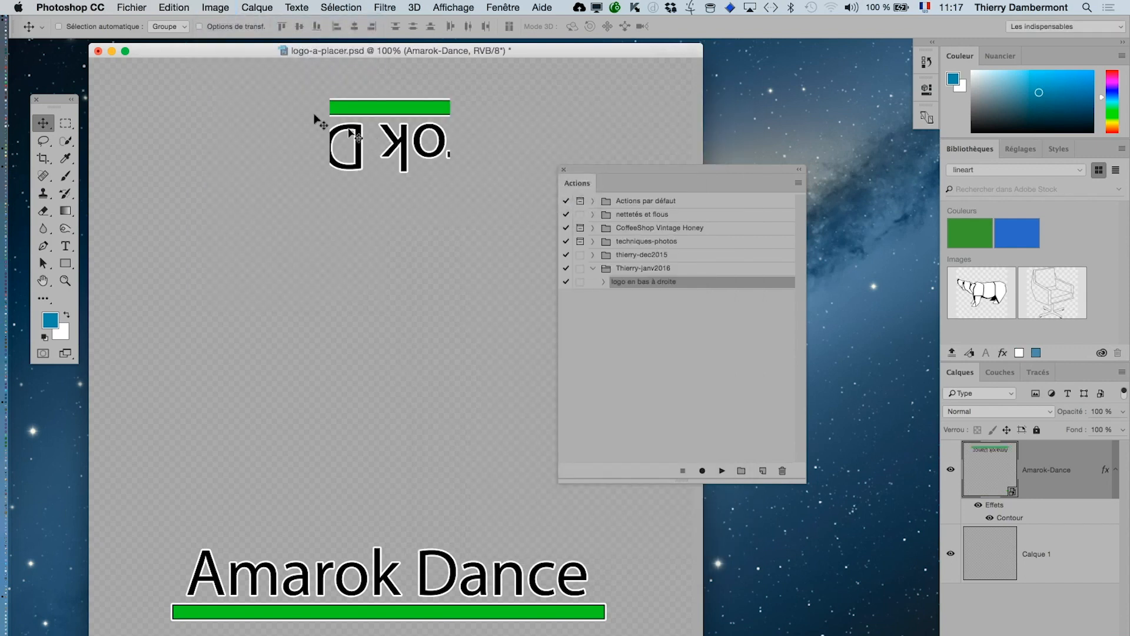
left_click(131, 7)
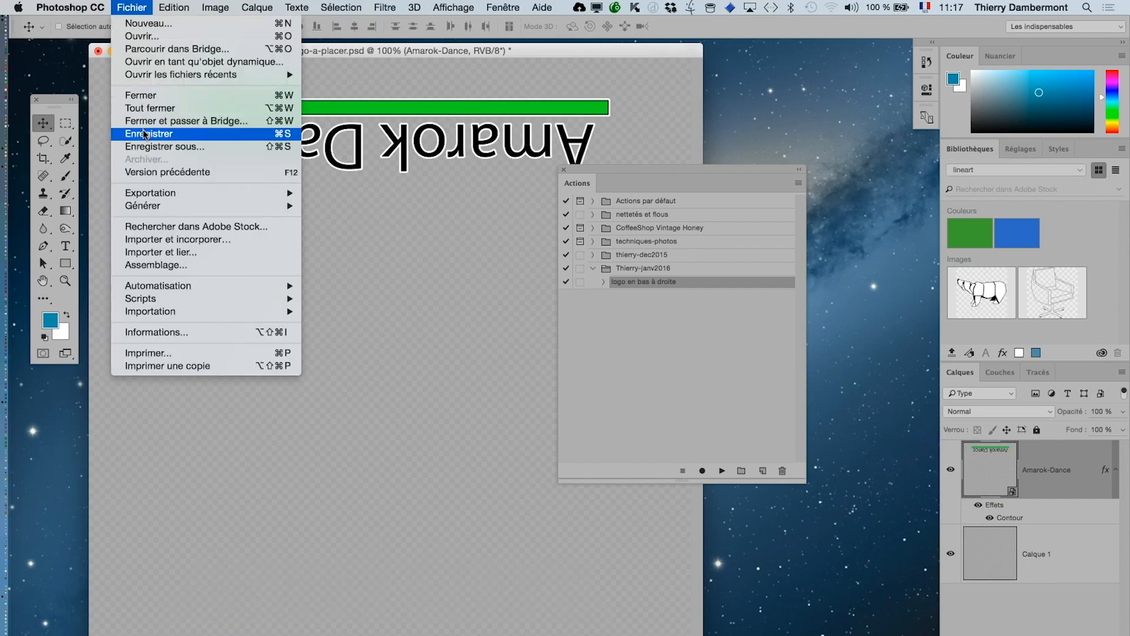
left_click(145, 133)
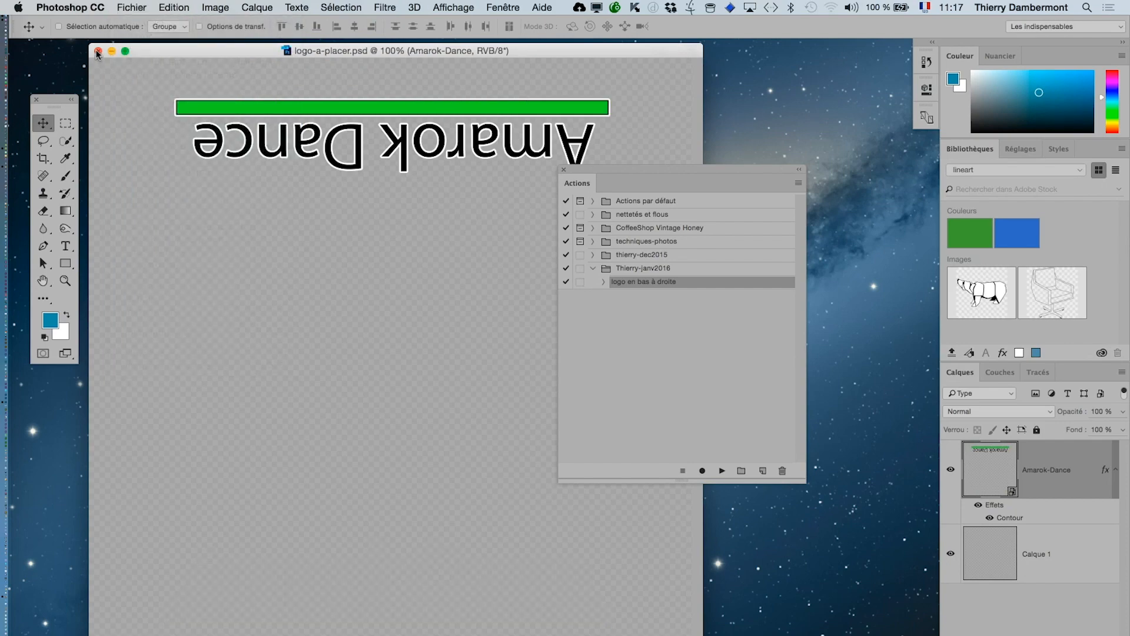
left_click(98, 51)
- Open animal-zoo-tiger.jpg from images-diverses and play the "logo en bas à droite" action on it
left_click(131, 7)
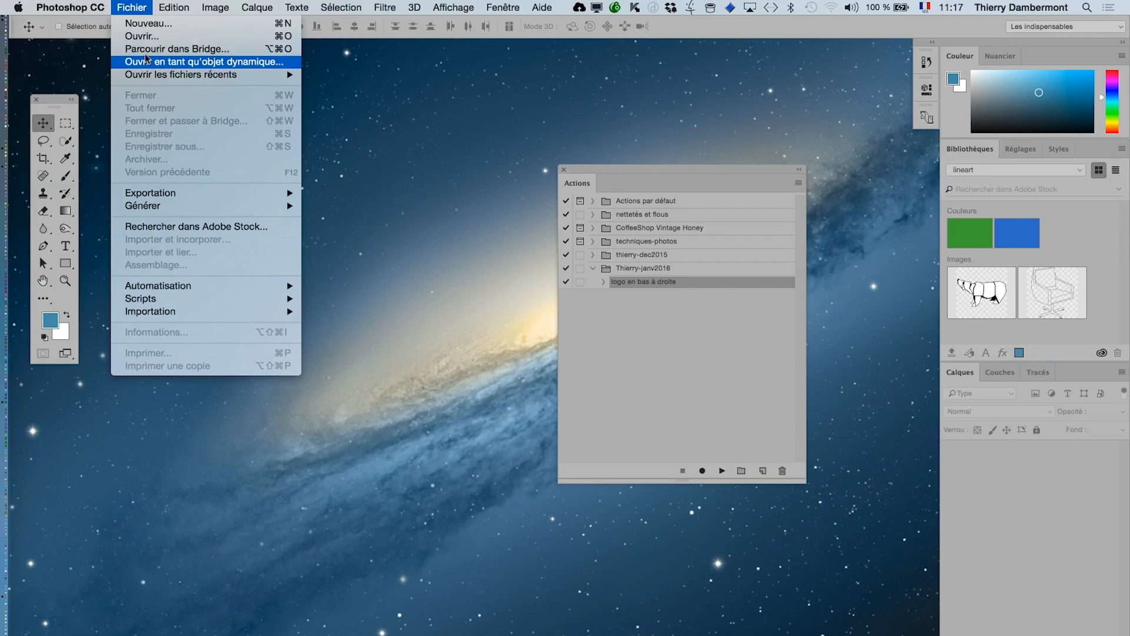
left_click(144, 36)
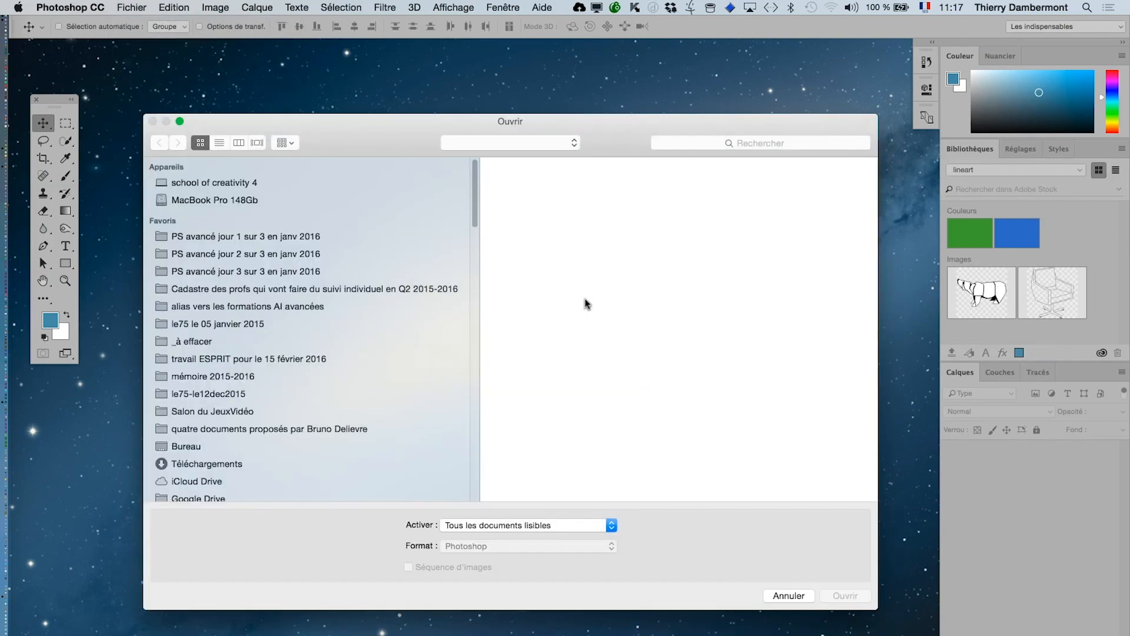
left_click(530, 234)
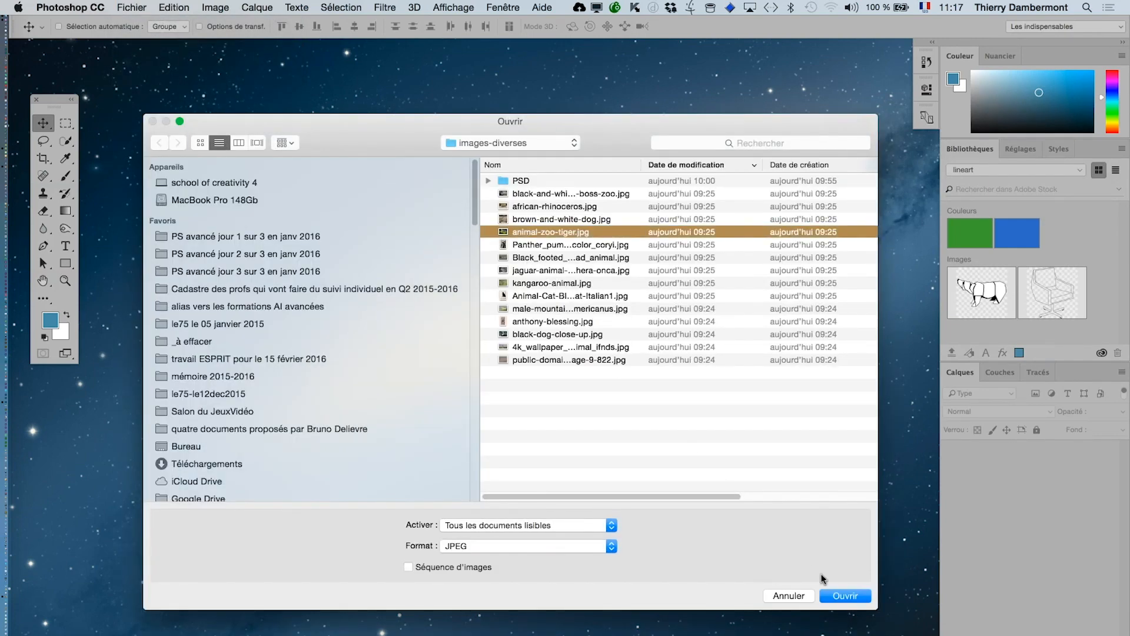
left_click(845, 595)
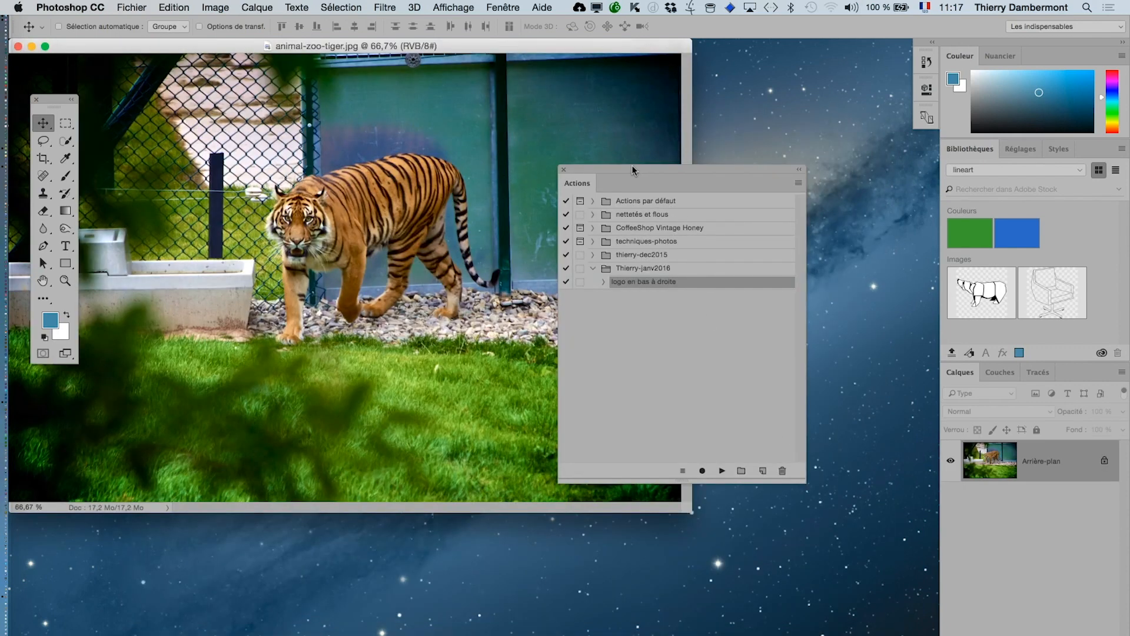
left_click_drag(631, 165, 770, 164)
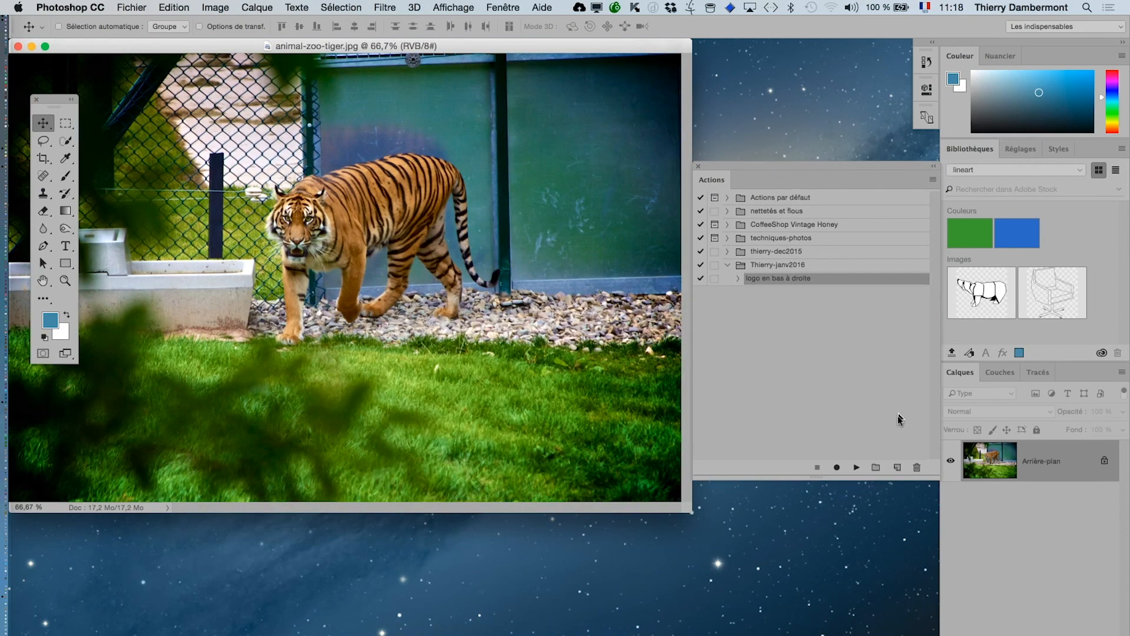
left_click(858, 467)
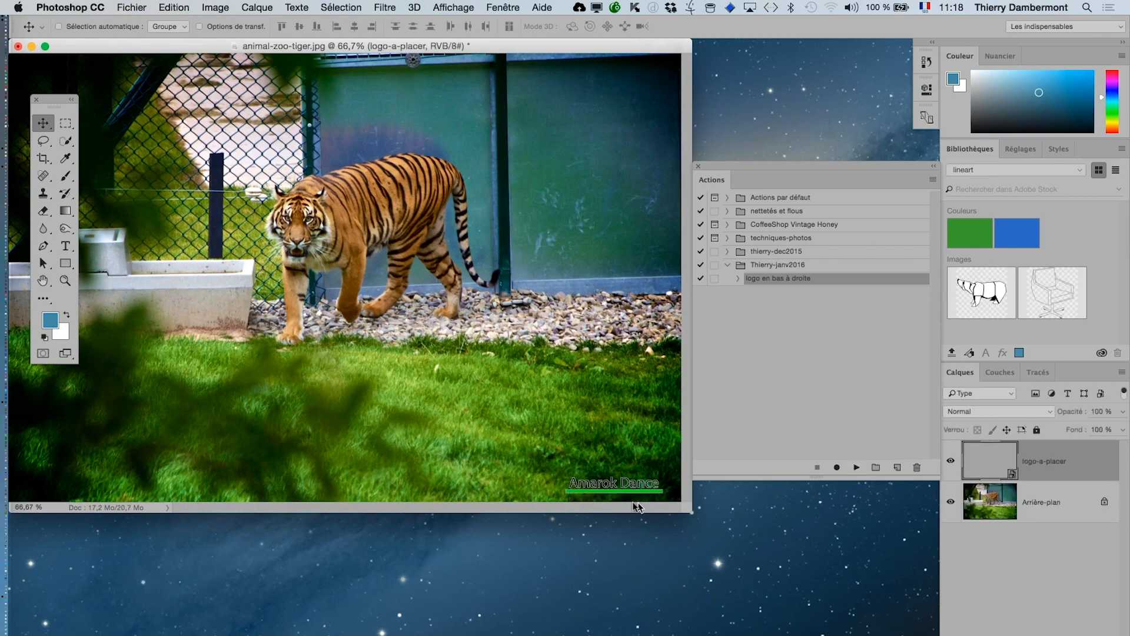
- Reopen the recent file Animal-Cat-Black-cat-Italian1.jpg and play the "logo en bas à droite" action on it
left_click(130, 7)
mouse_move(156, 75)
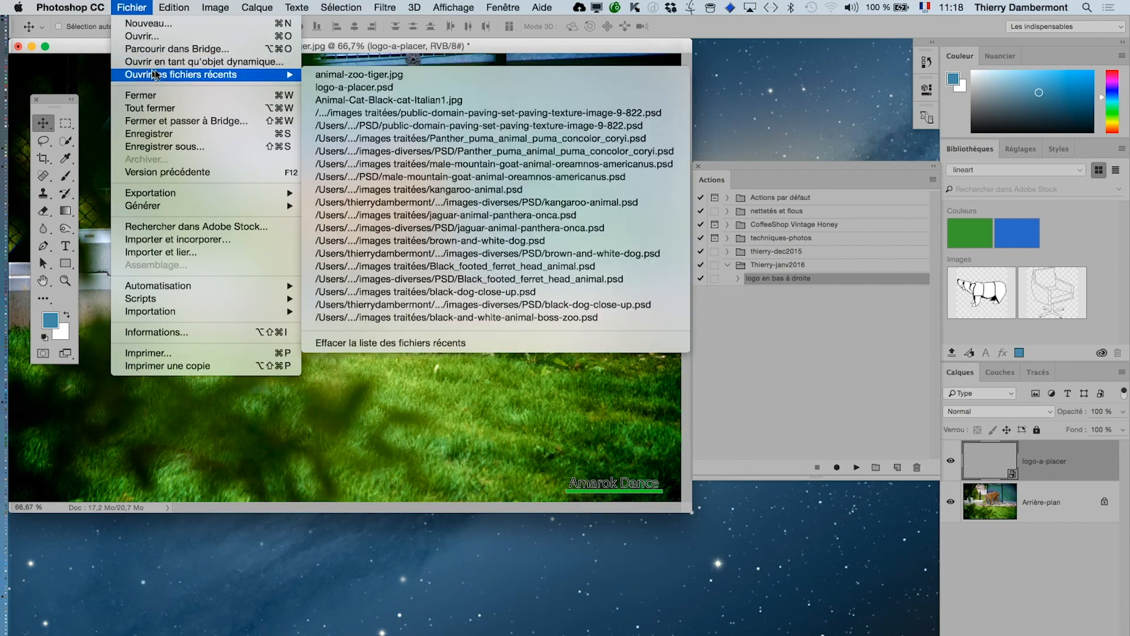
left_click(374, 100)
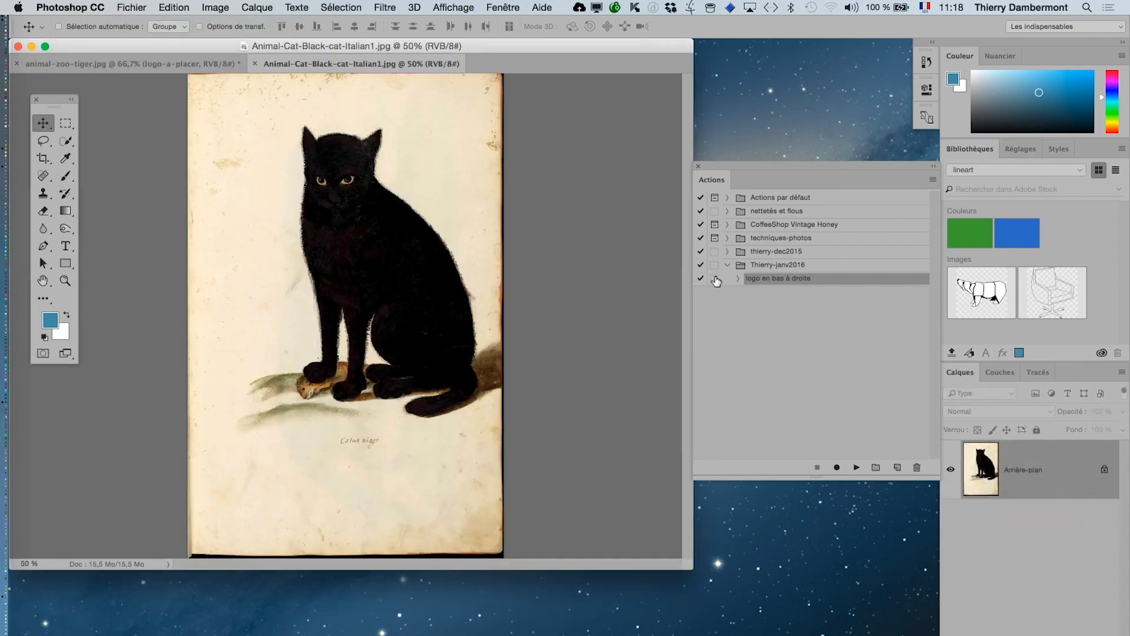
left_click(857, 468)
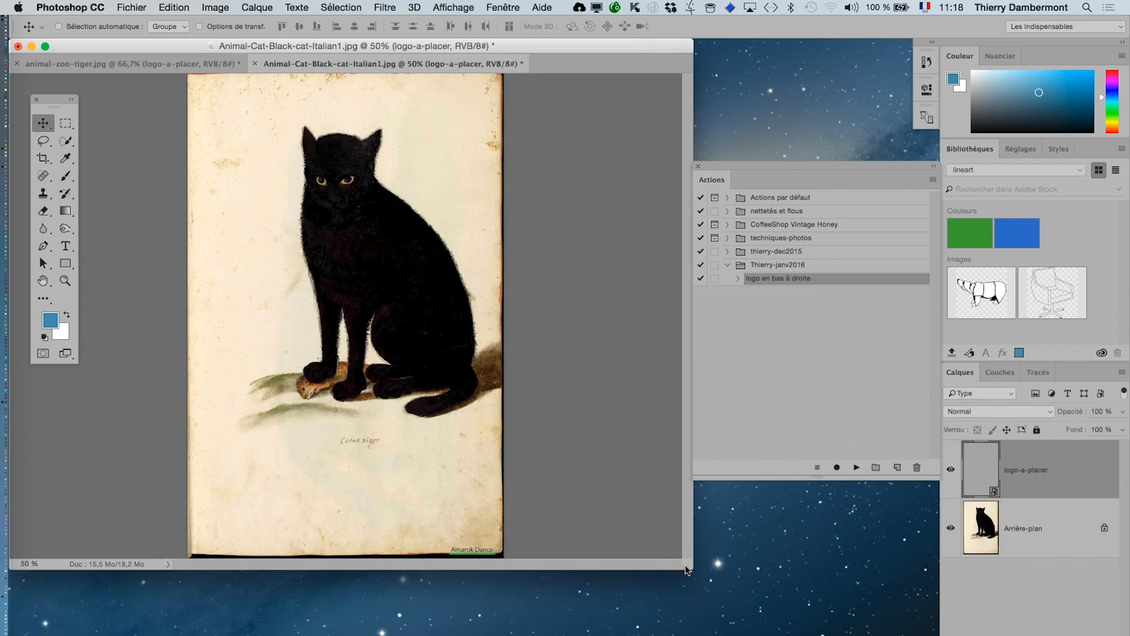
- Open brown-and-white-dog.jpg from images-diverses and play the "logo en bas à droite" action on it
left_click_drag(690, 568, 696, 633)
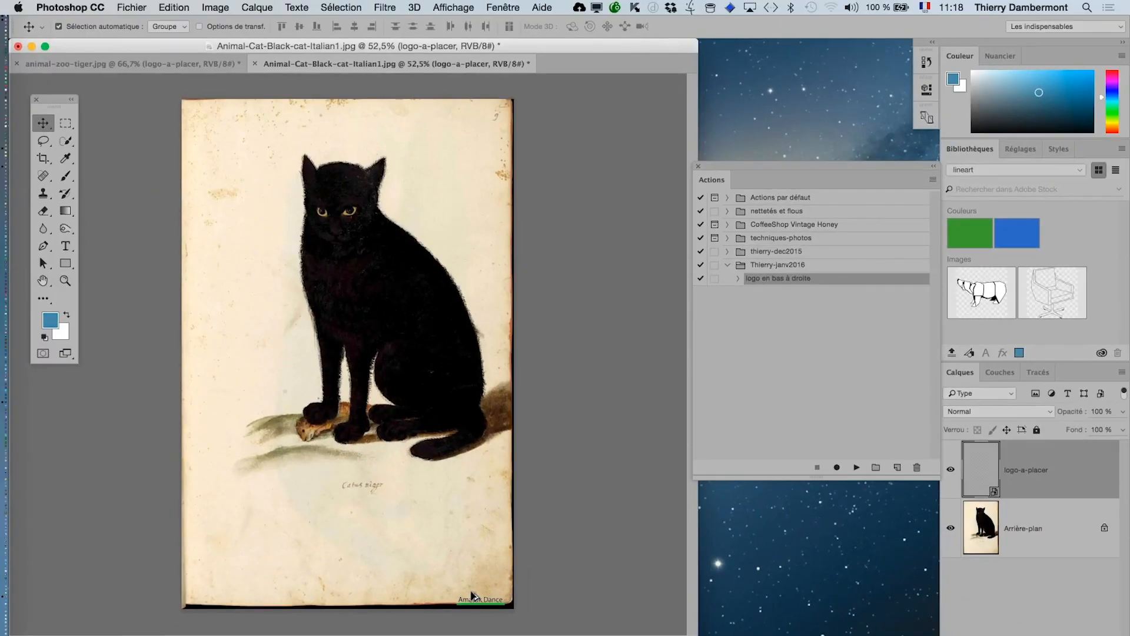
left_click(131, 7)
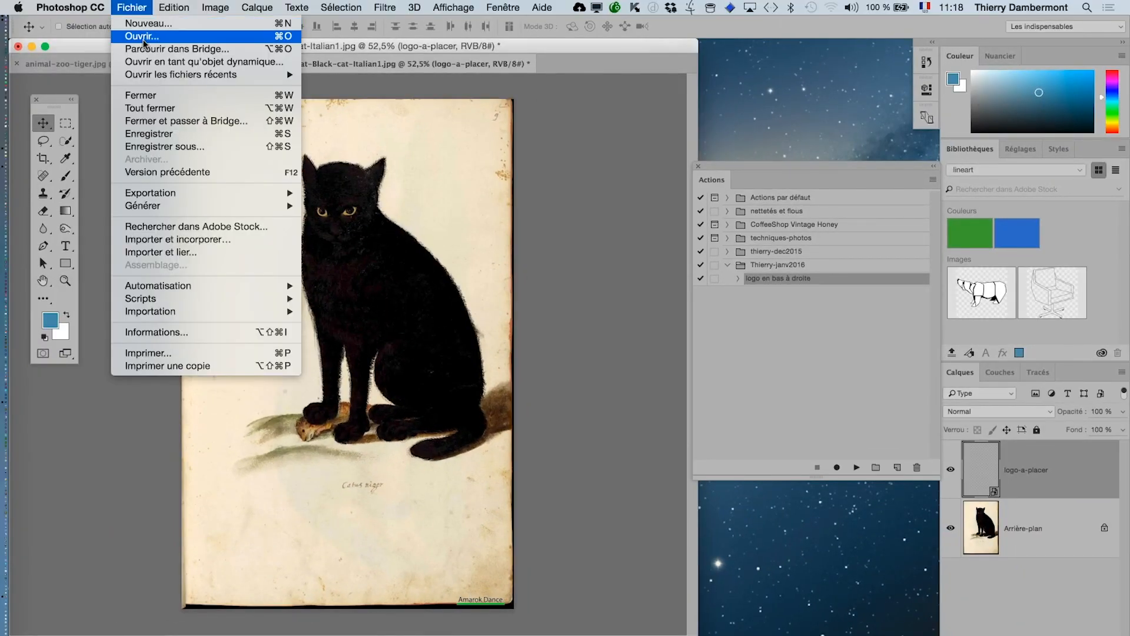
key("Escape")
key("super+o")
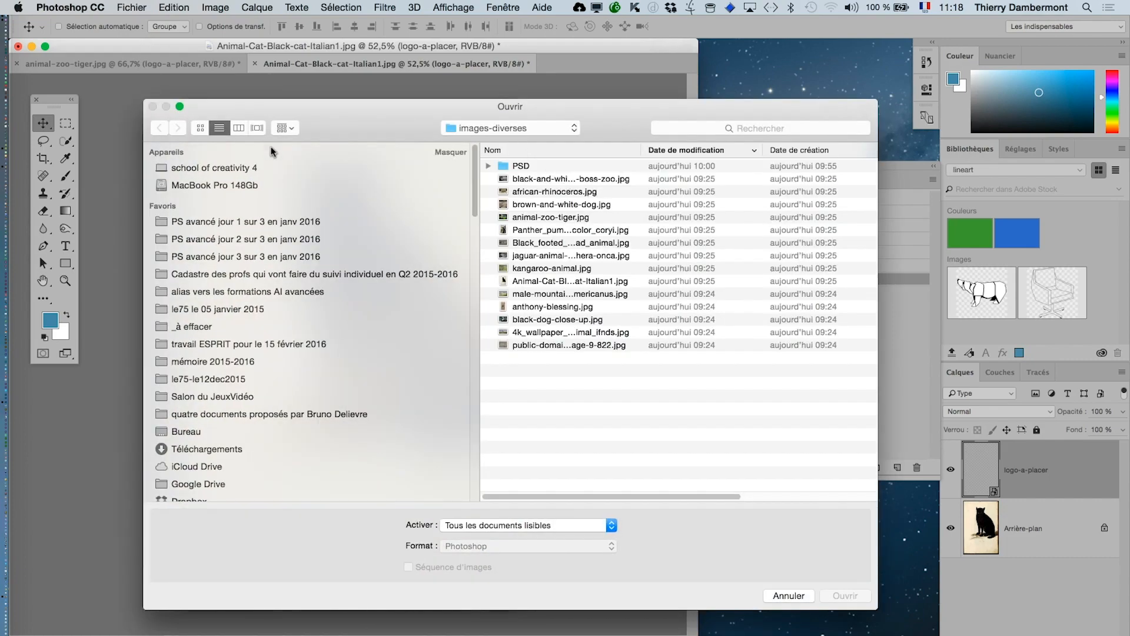
left_click(201, 127)
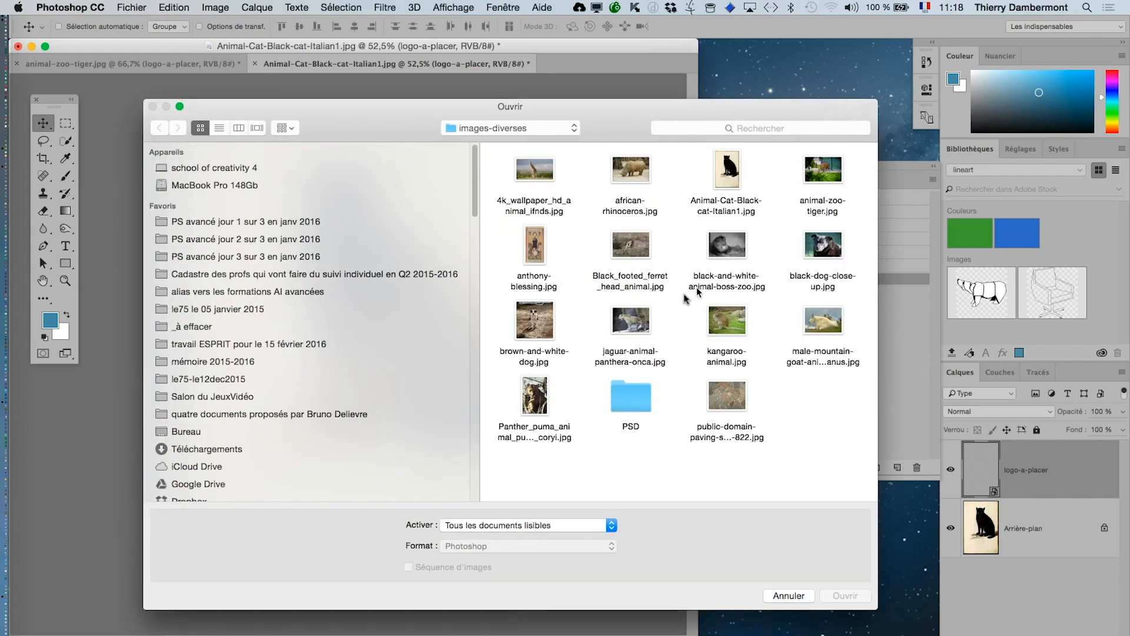
left_click(542, 325)
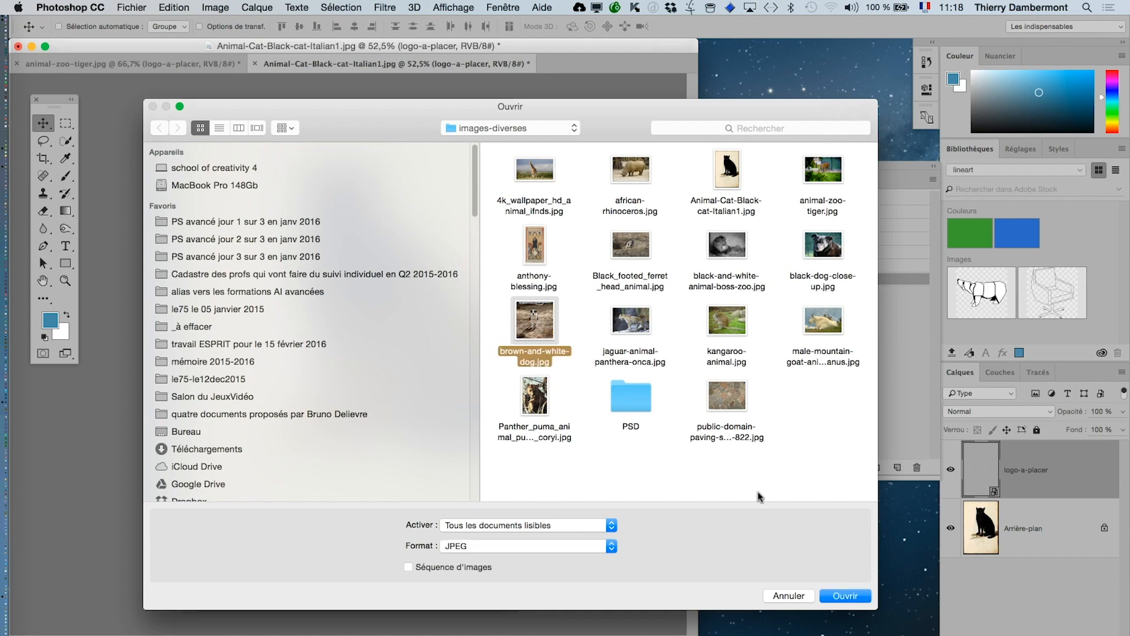
left_click(846, 596)
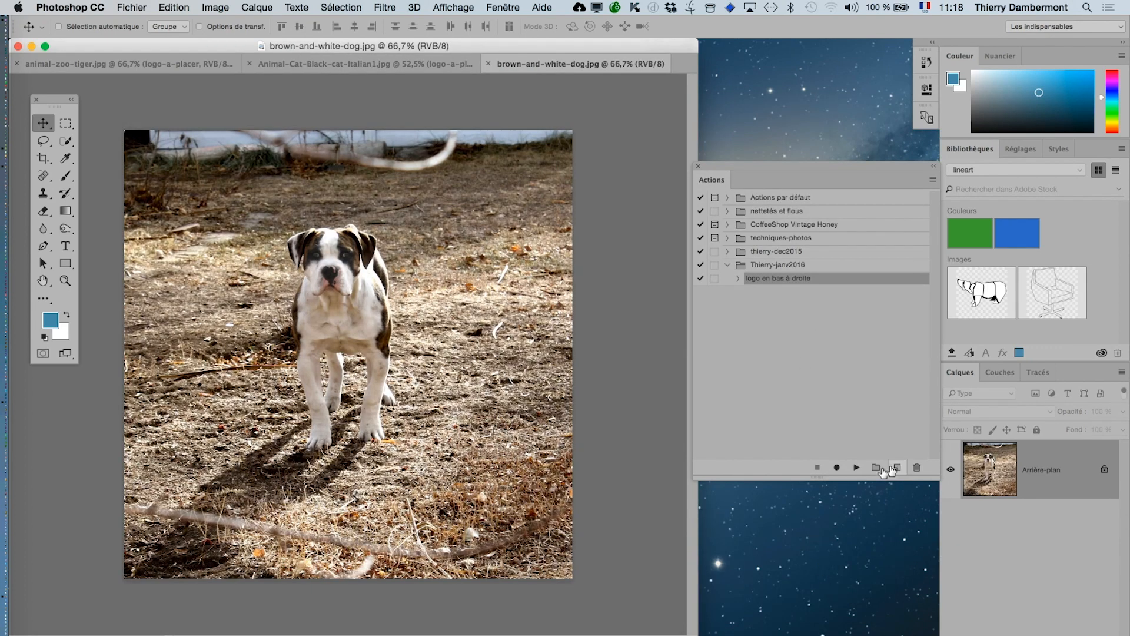
left_click(857, 467)
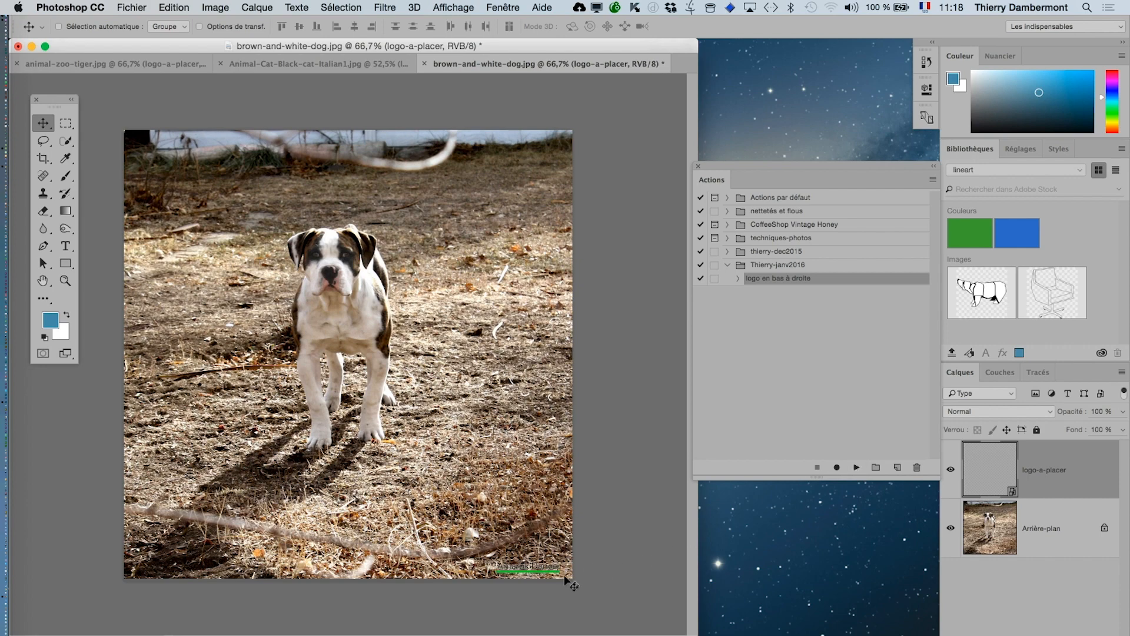
- Check the logo placement on the dog image, and close the dog, cat and tiger images without saving
key("super+plus")
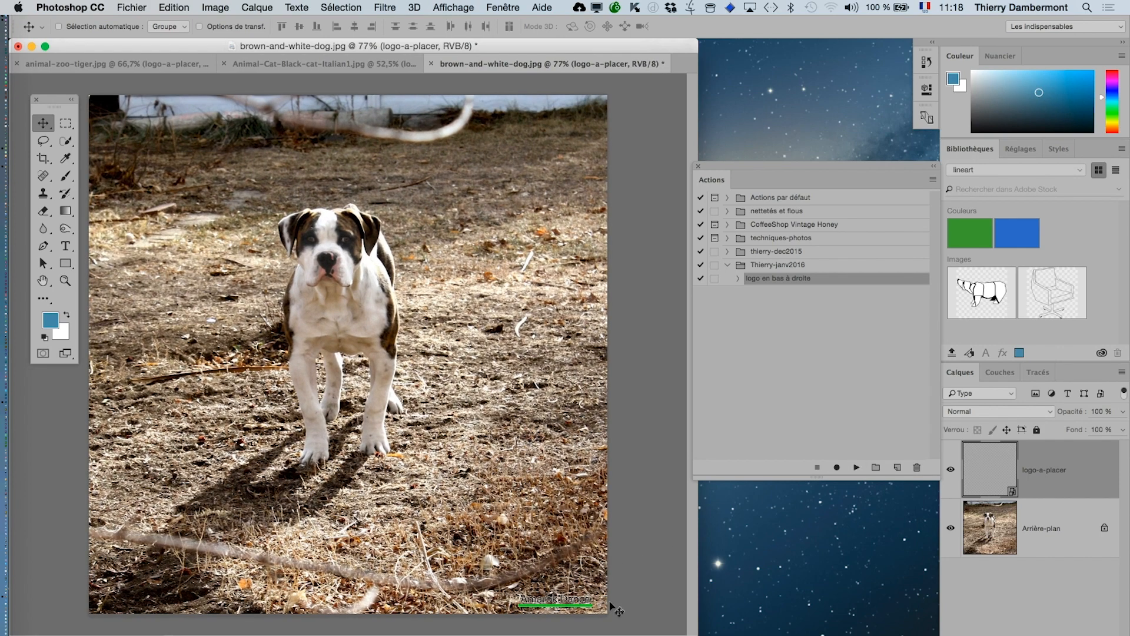
key("f")
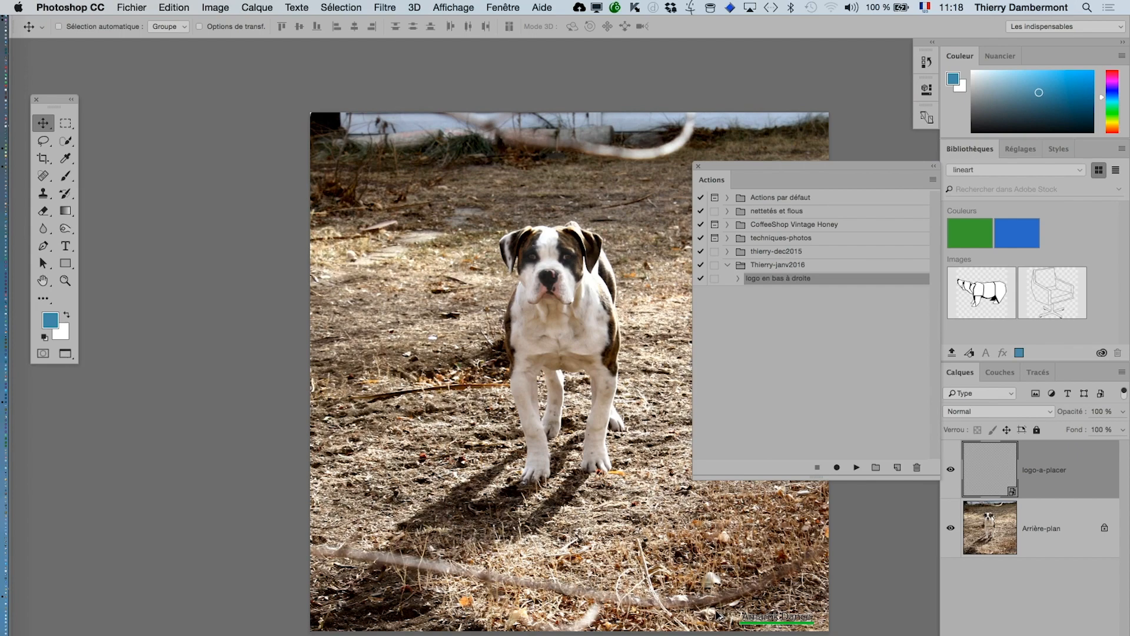
scroll(717, 614, "up", 2)
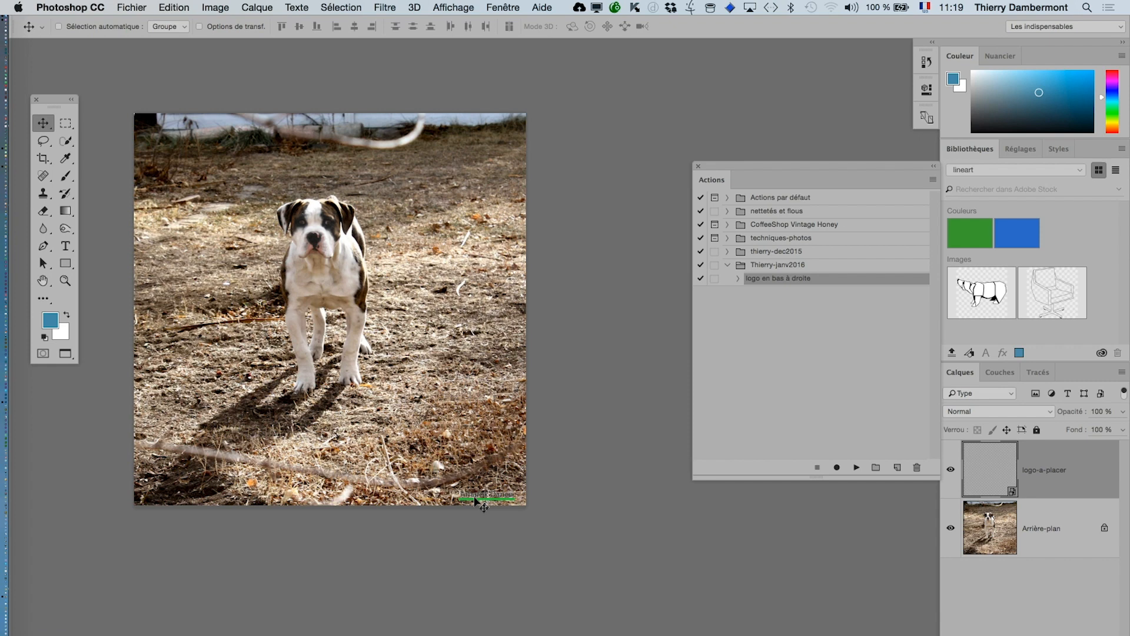
key("super+q")
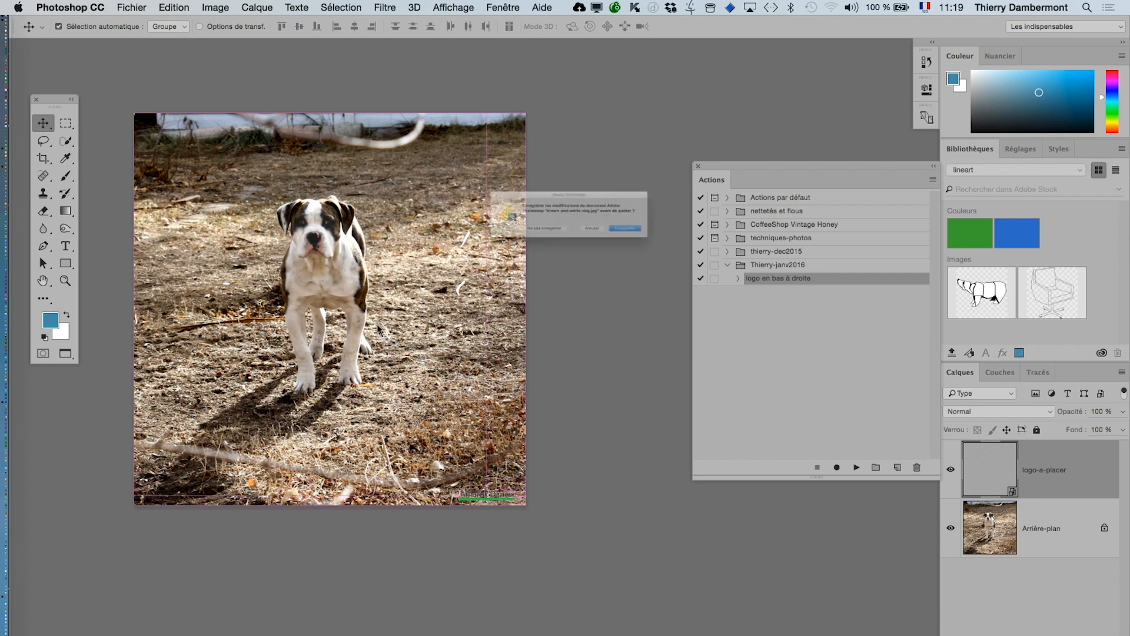
left_click(484, 247)
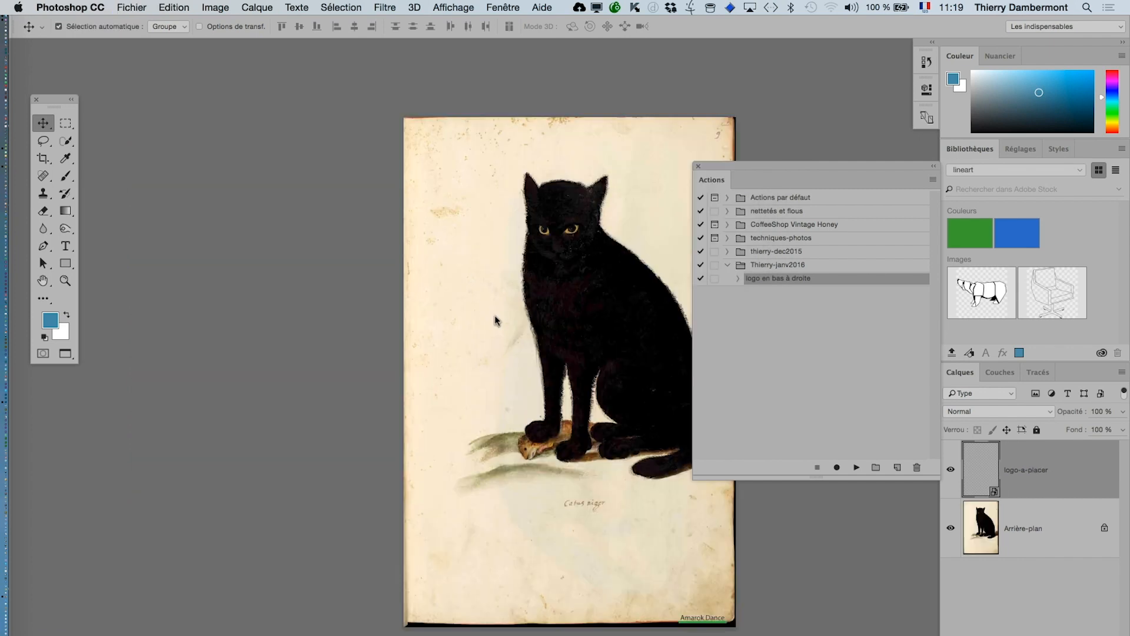
left_click(495, 252)
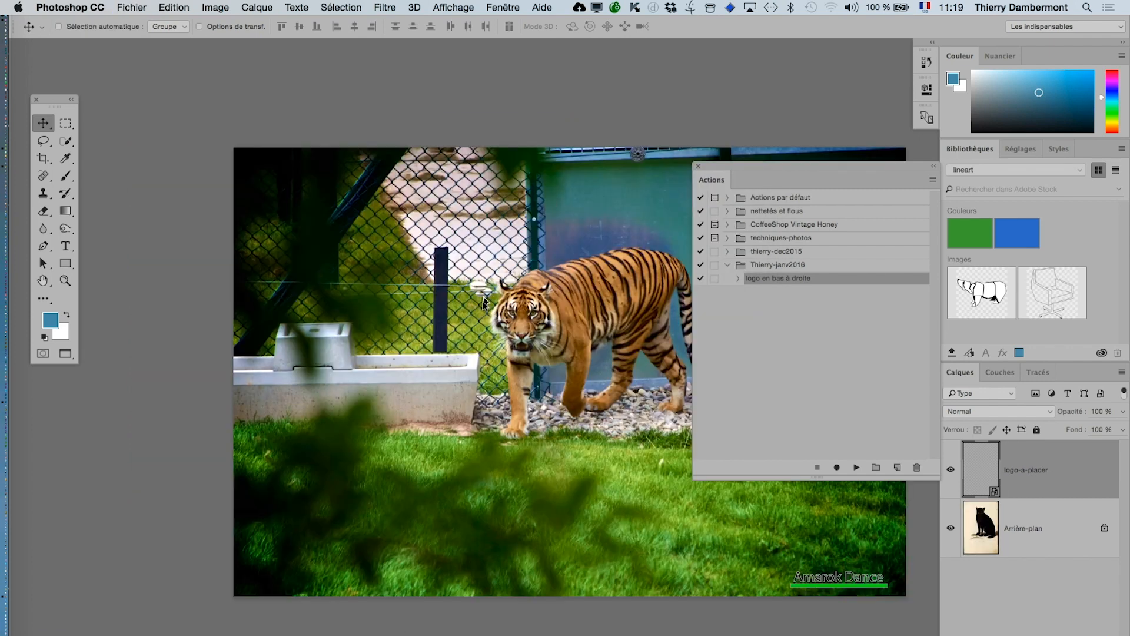
left_click(499, 247)
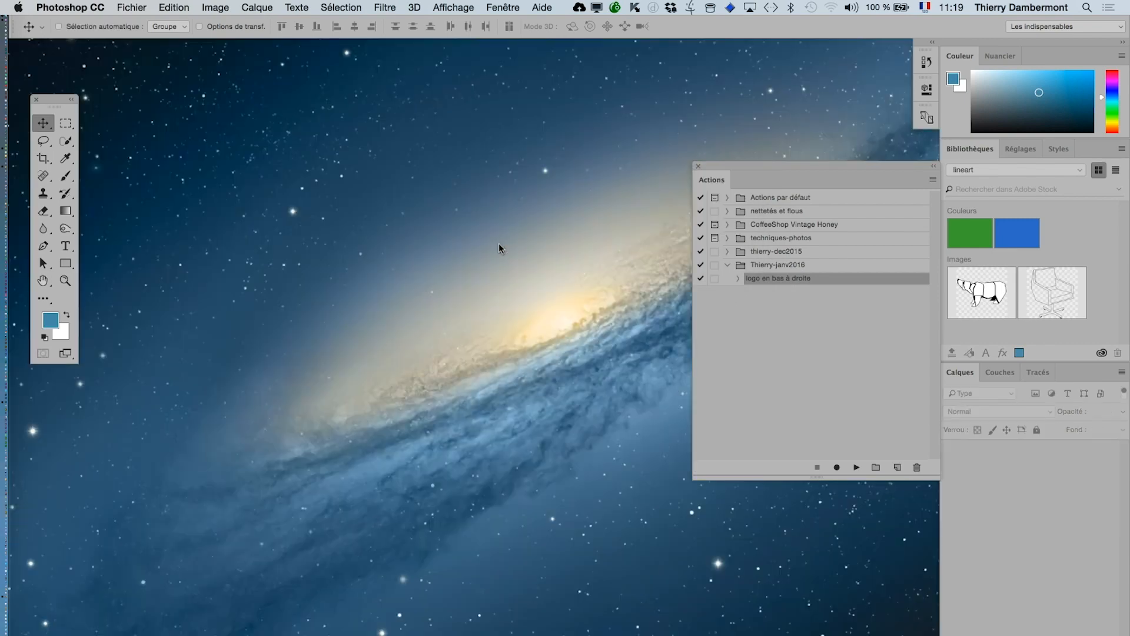
left_click(133, 6)
left_click(130, 6)
key("super+Tab")
left_click(404, 365)
- Enlarge the Actions panel and expand the recorded steps of the "logo en bas à droite" action with all their settings
left_click_drag(759, 161, 280, 78)
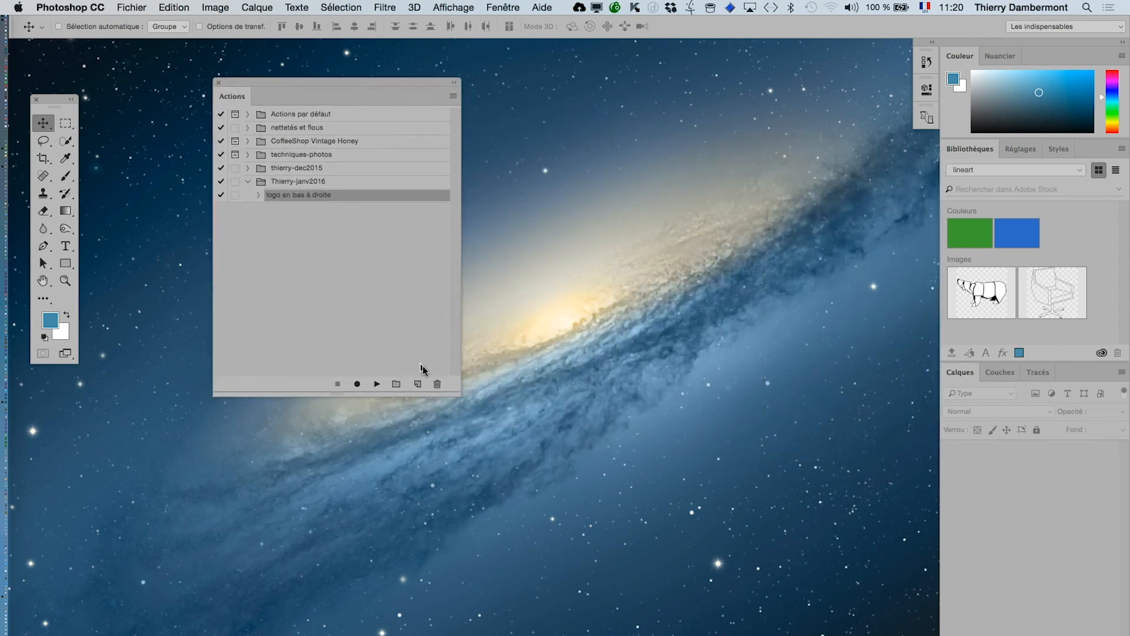
left_click_drag(459, 392, 650, 422)
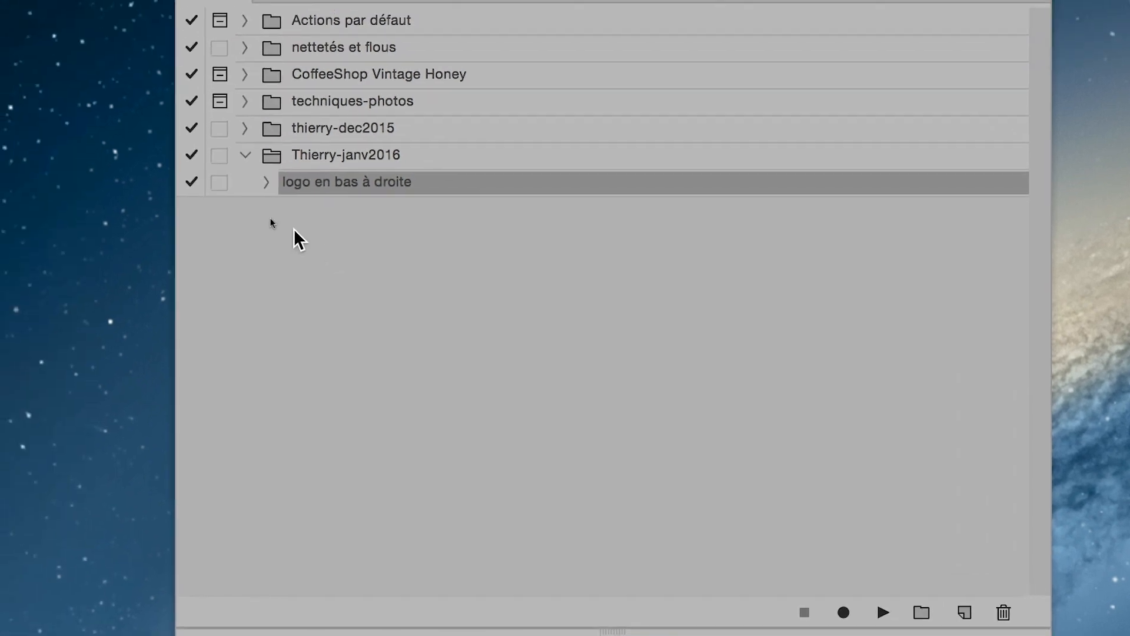
left_click(280, 209)
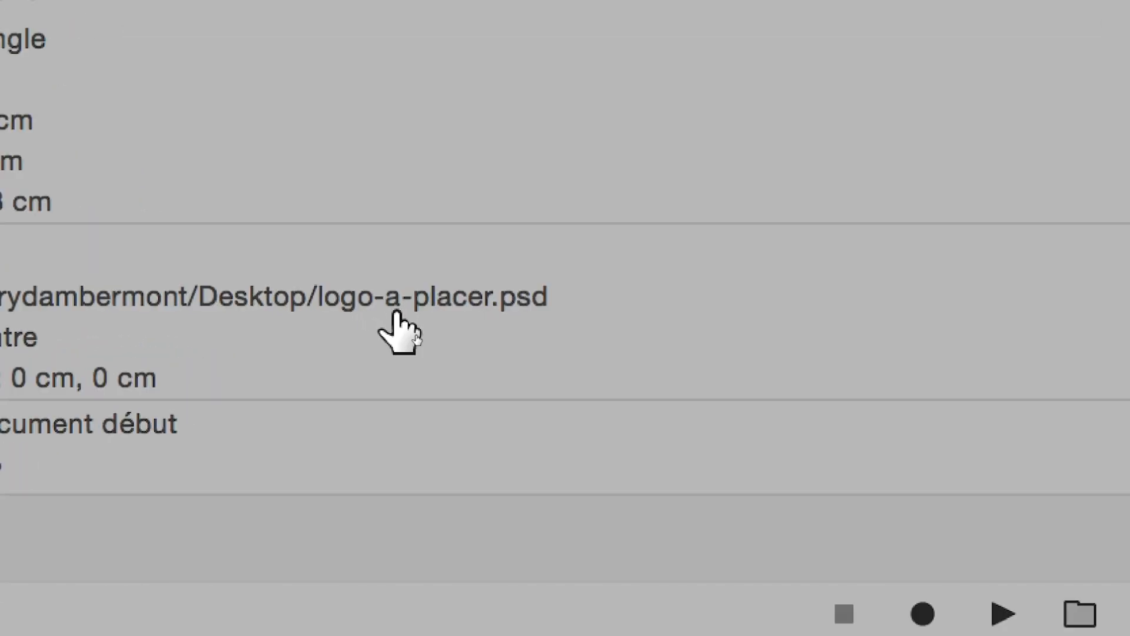
- Delete the step that places logo-a-placer.psd from the "logo en bas à droite" action and select its Définir Sélection step
left_click(288, 303)
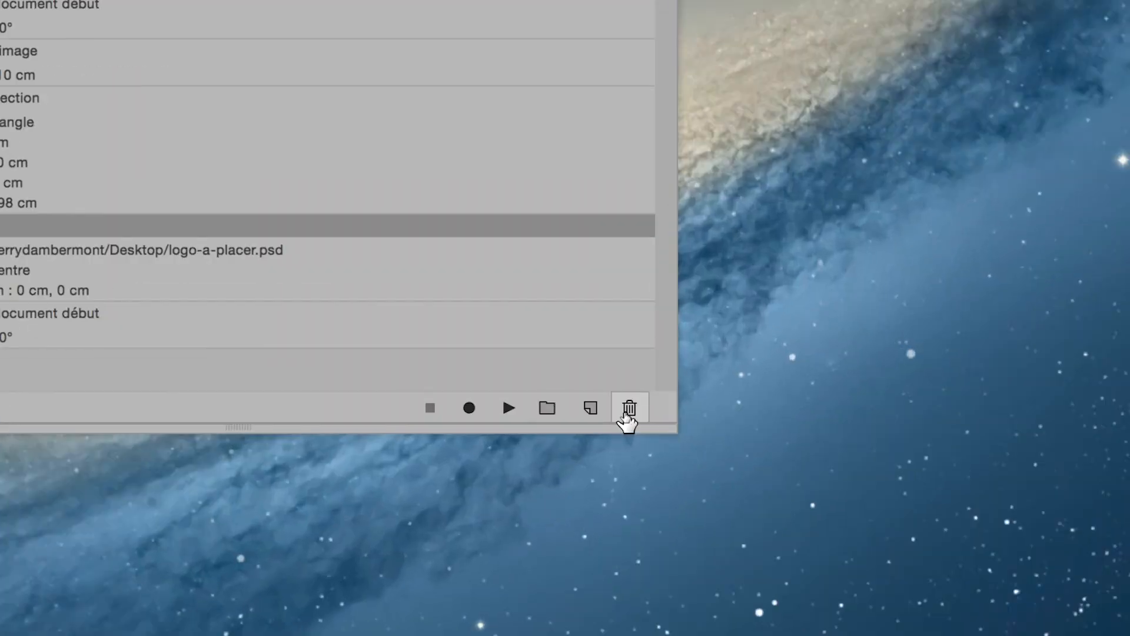
left_click(626, 411)
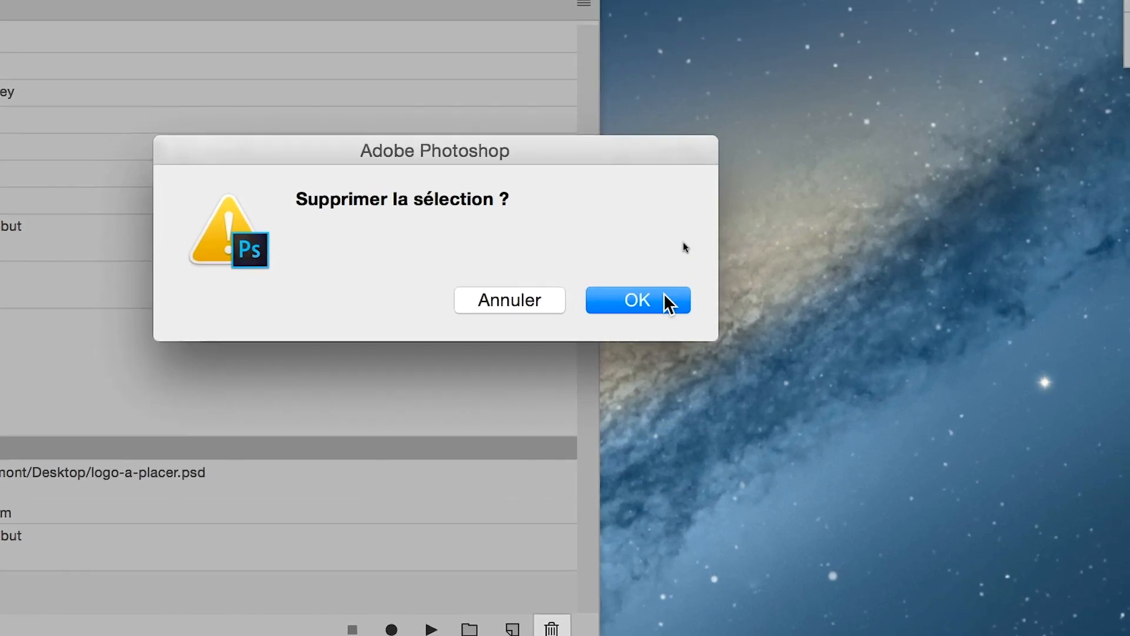
left_click(748, 82)
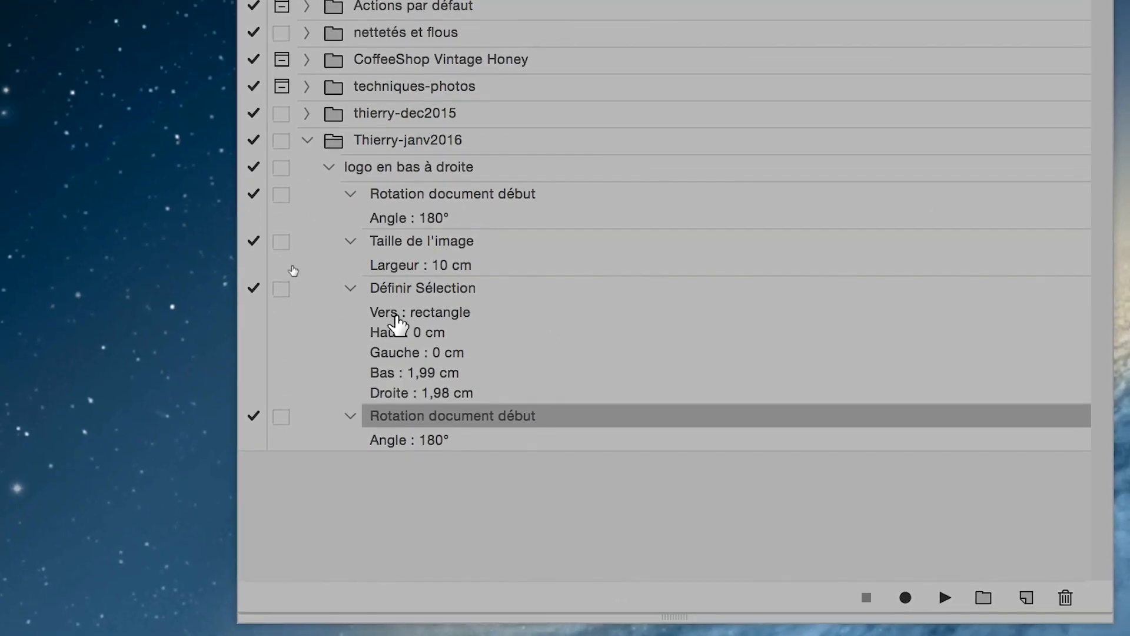
left_click(404, 253)
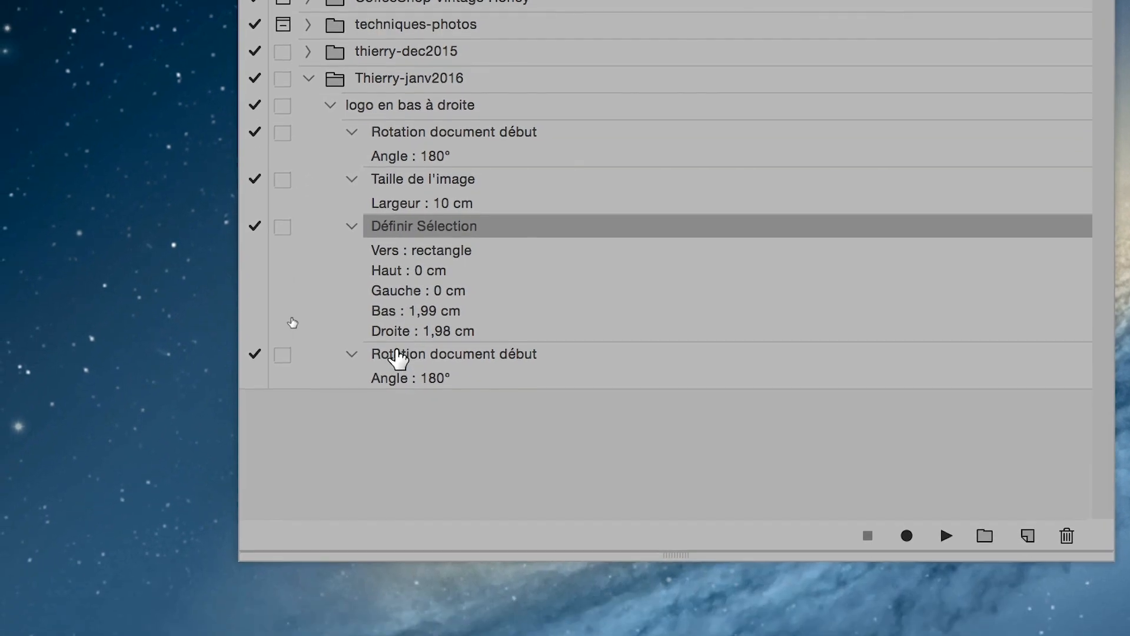
left_click(406, 435)
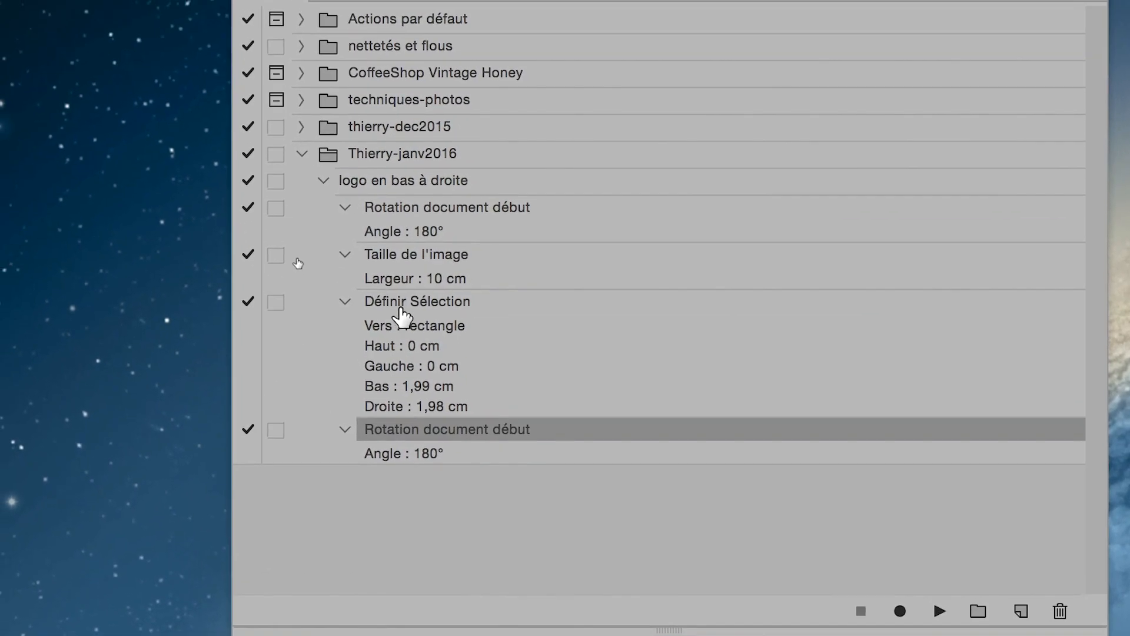
left_click(404, 236)
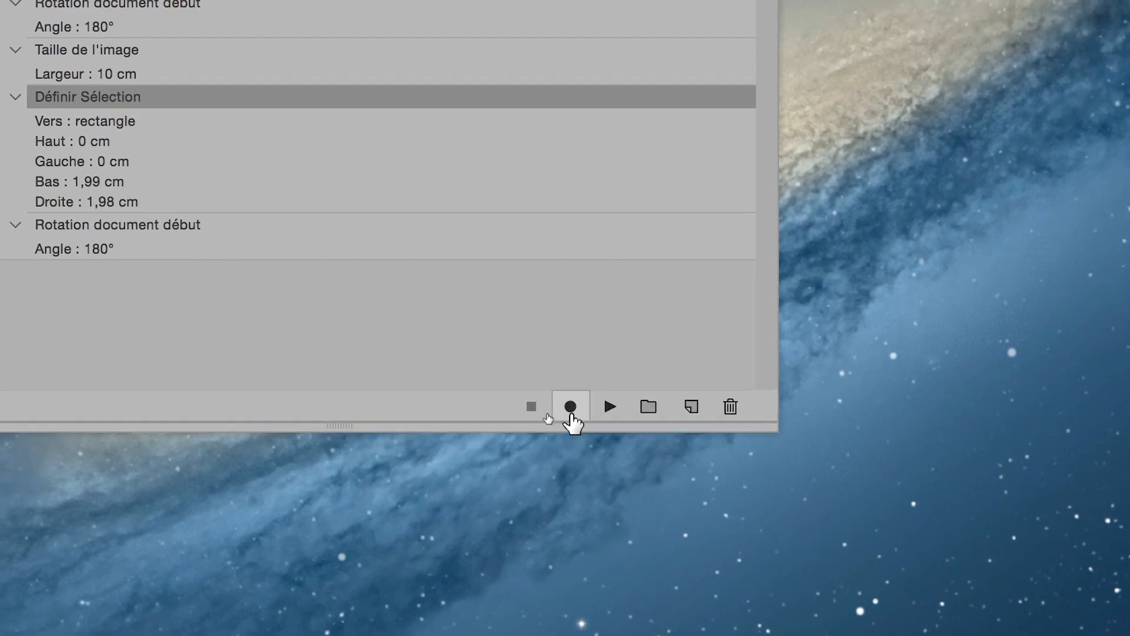
left_click(571, 415)
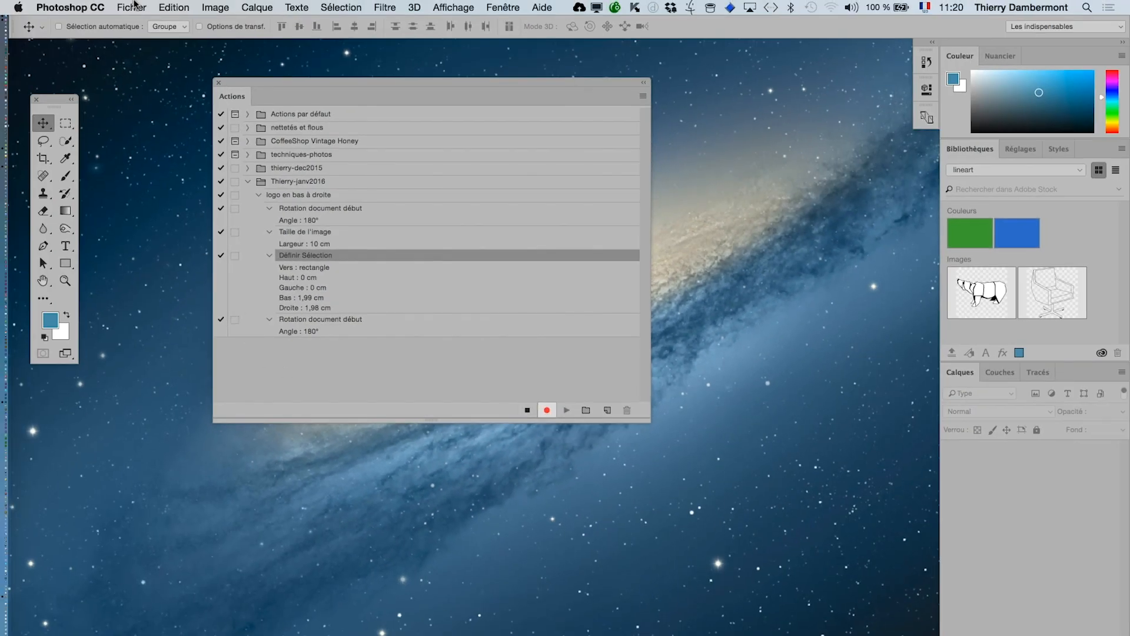
left_click(135, 6)
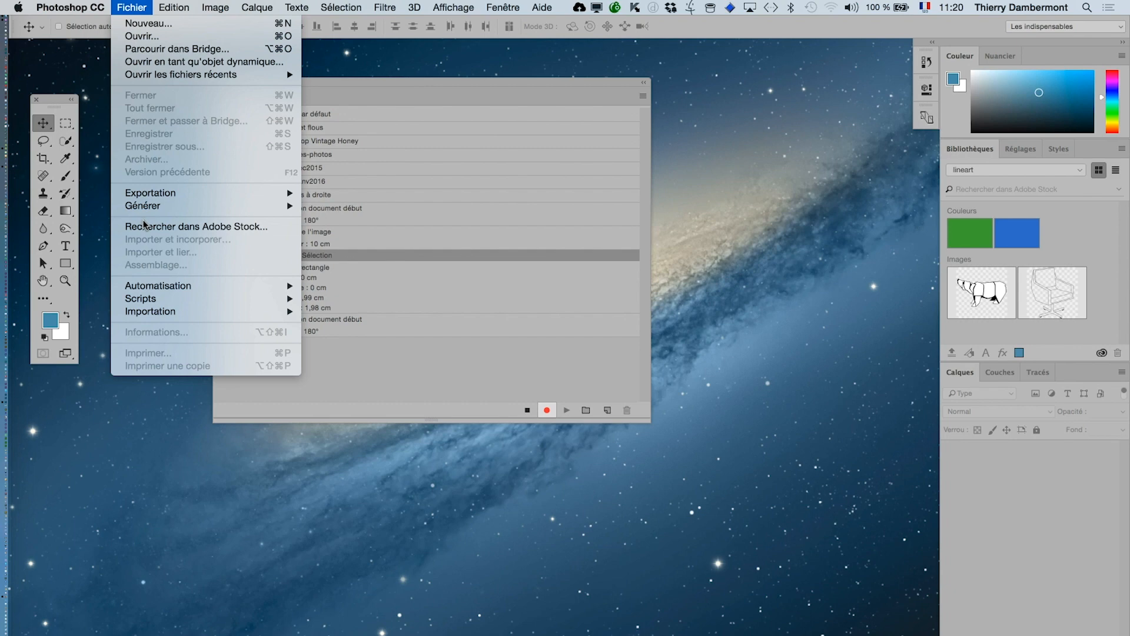
mouse_move(160, 288)
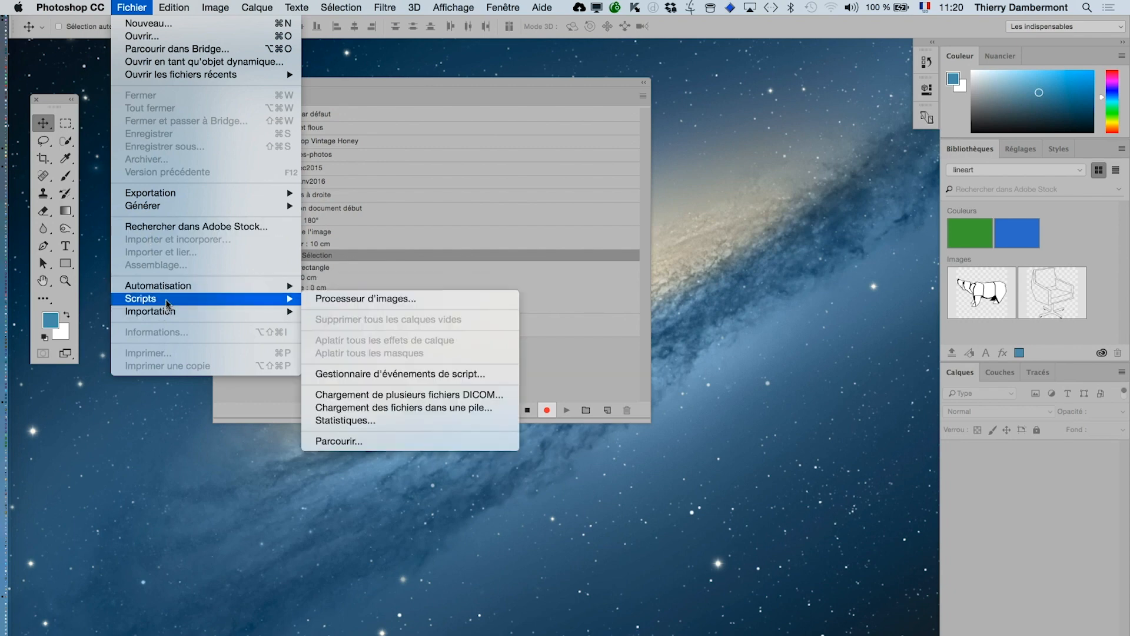
mouse_move(173, 7)
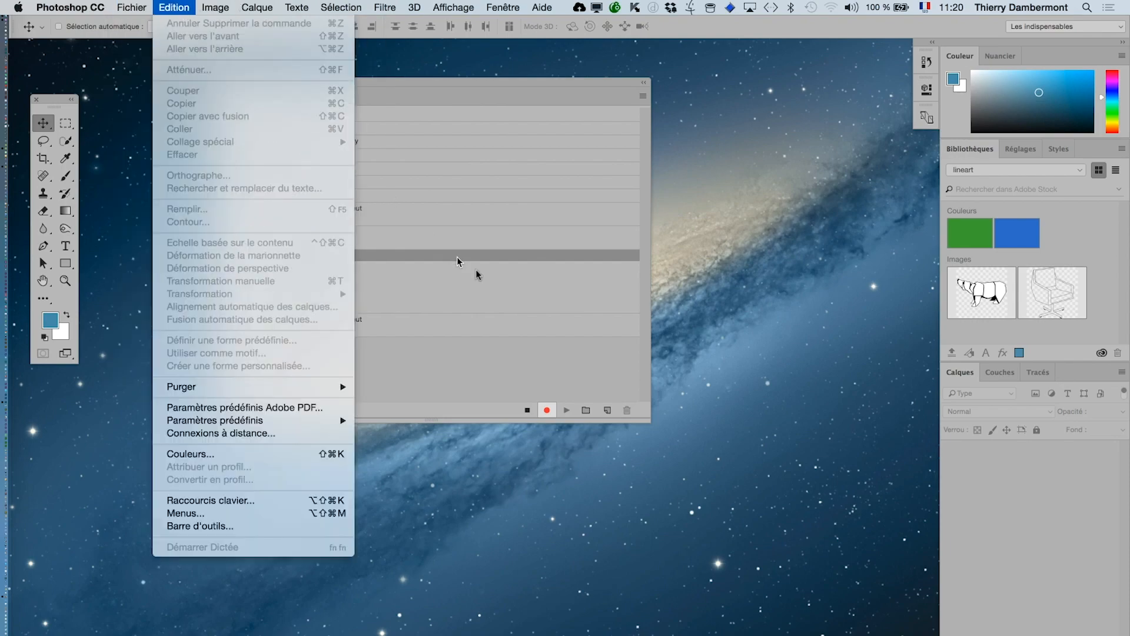
left_click(497, 346)
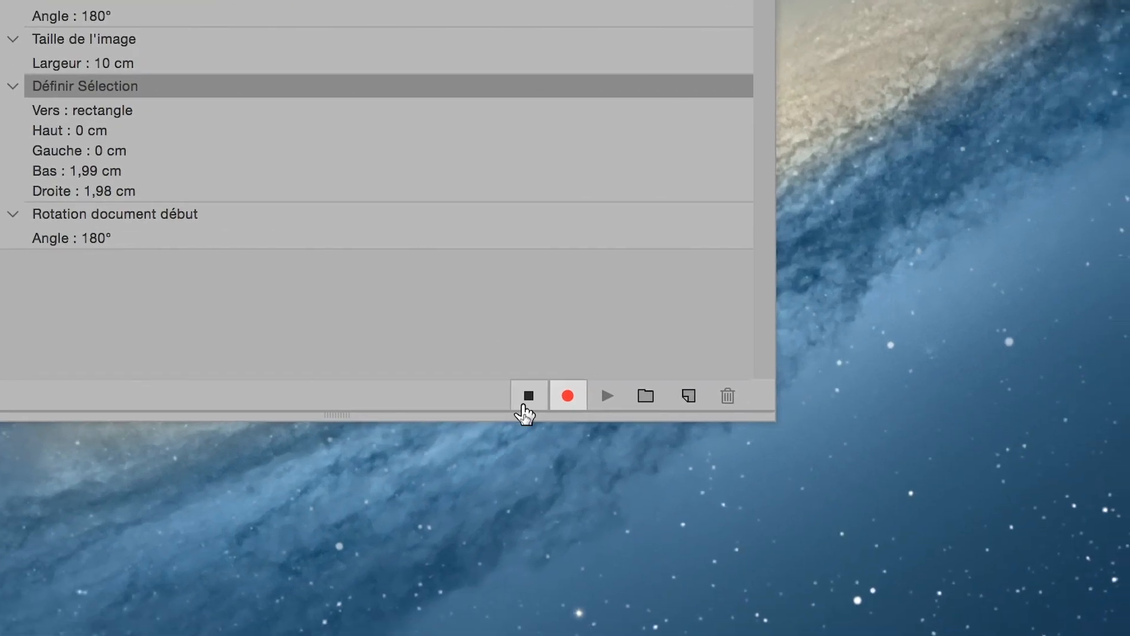
left_click(542, 422)
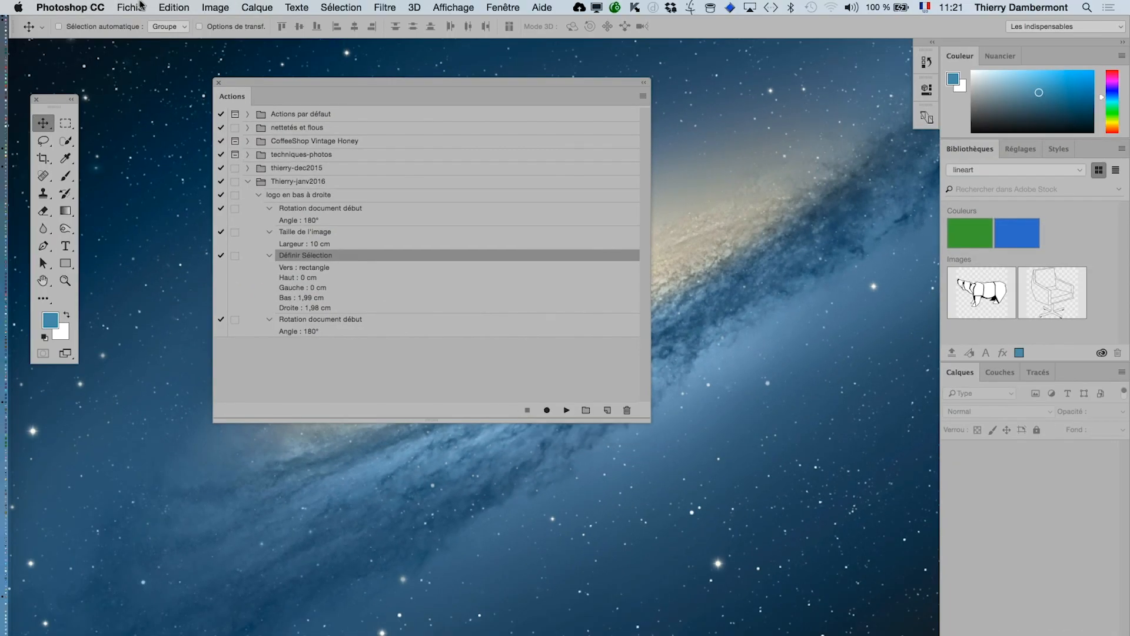
- Create a blank 853 × 1280 pixel document in 8-bit grayscale at 72 pixels/inch with a white background
left_click(140, 6)
left_click(150, 21)
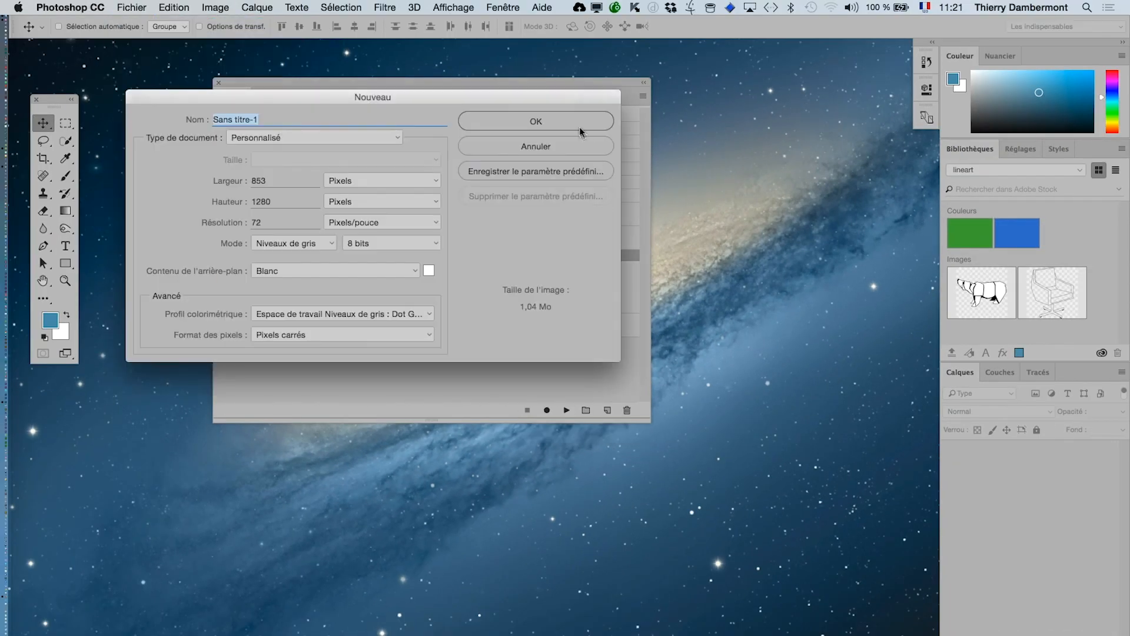
left_click(580, 131)
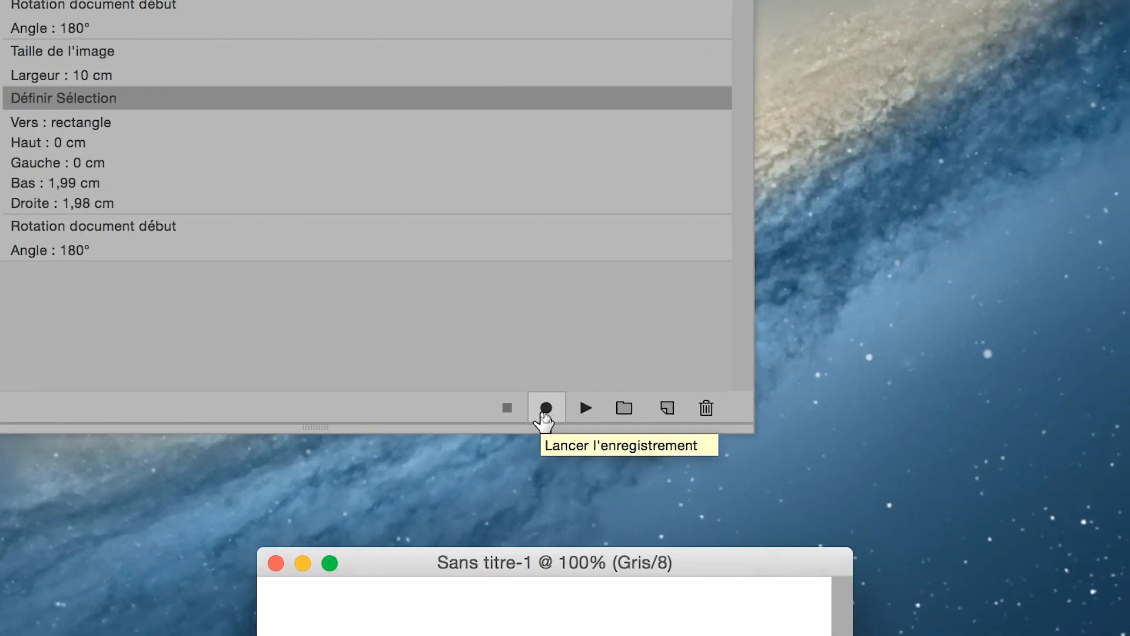
- Record an embedded import of logo-a-placer.psd from the Bureau folder after the action's Définir Sélection step, accepting its default placement
left_click(547, 410)
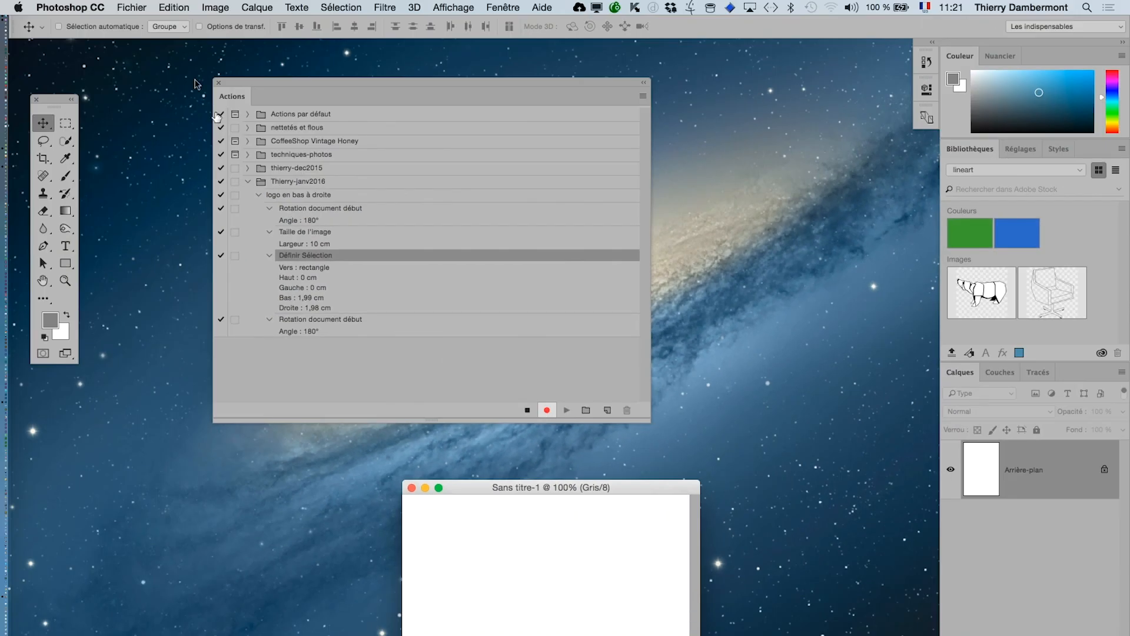
left_click(131, 7)
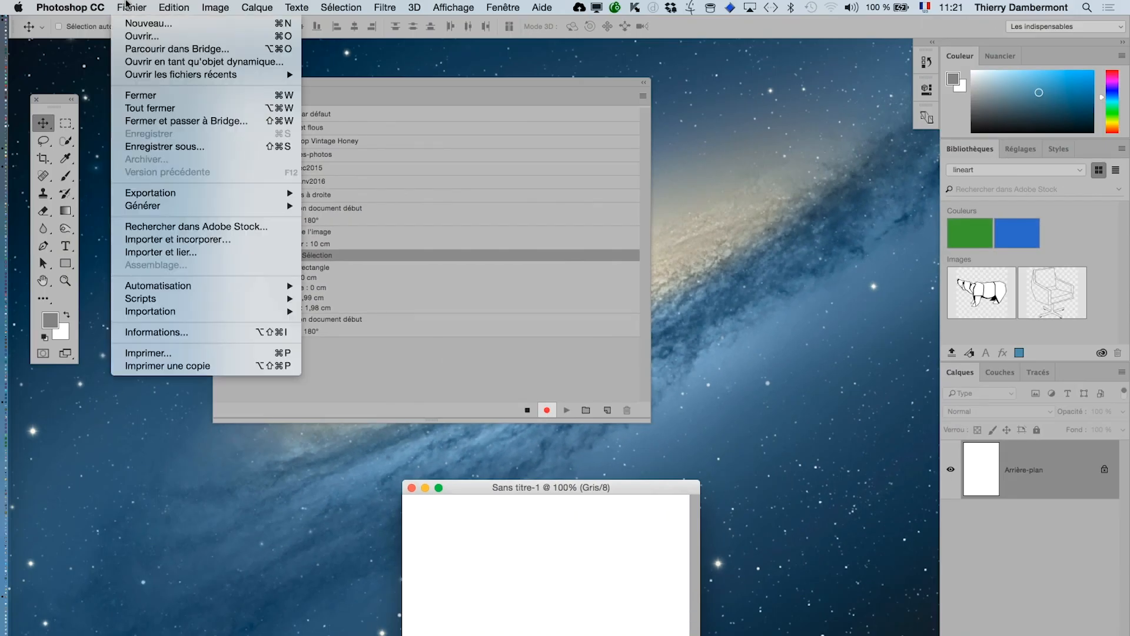
left_click(167, 238)
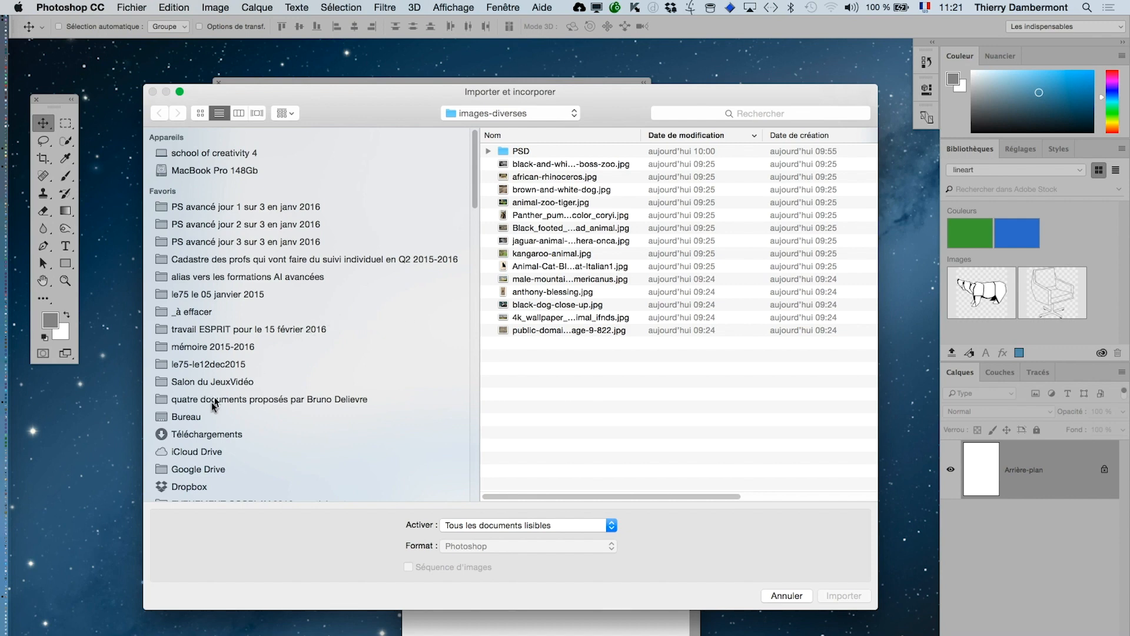
left_click(211, 417)
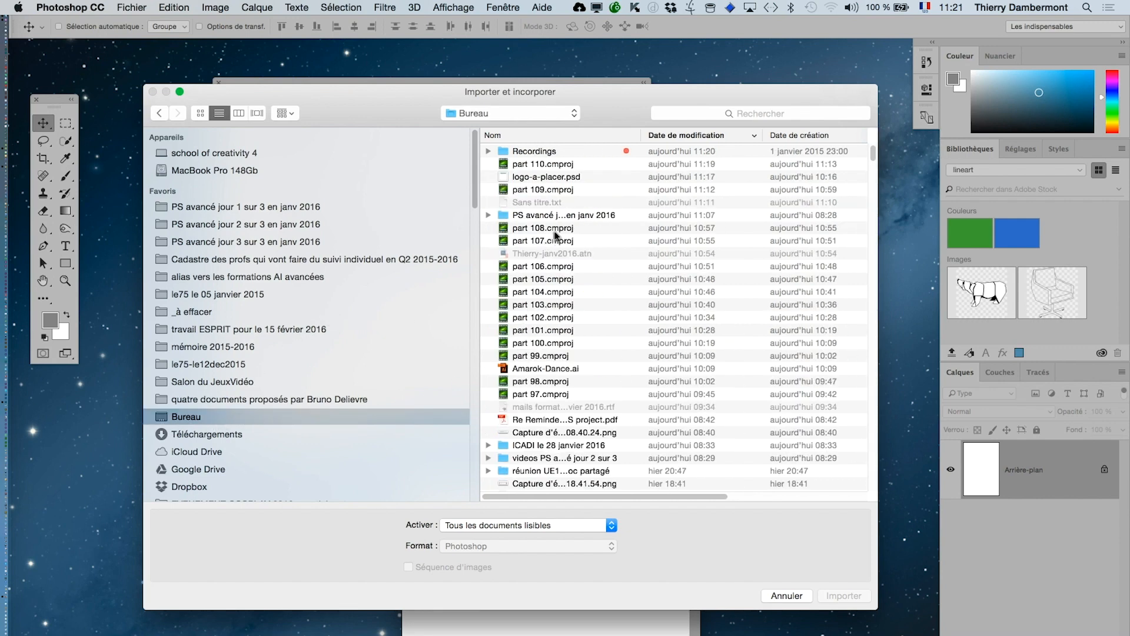
left_click(547, 179)
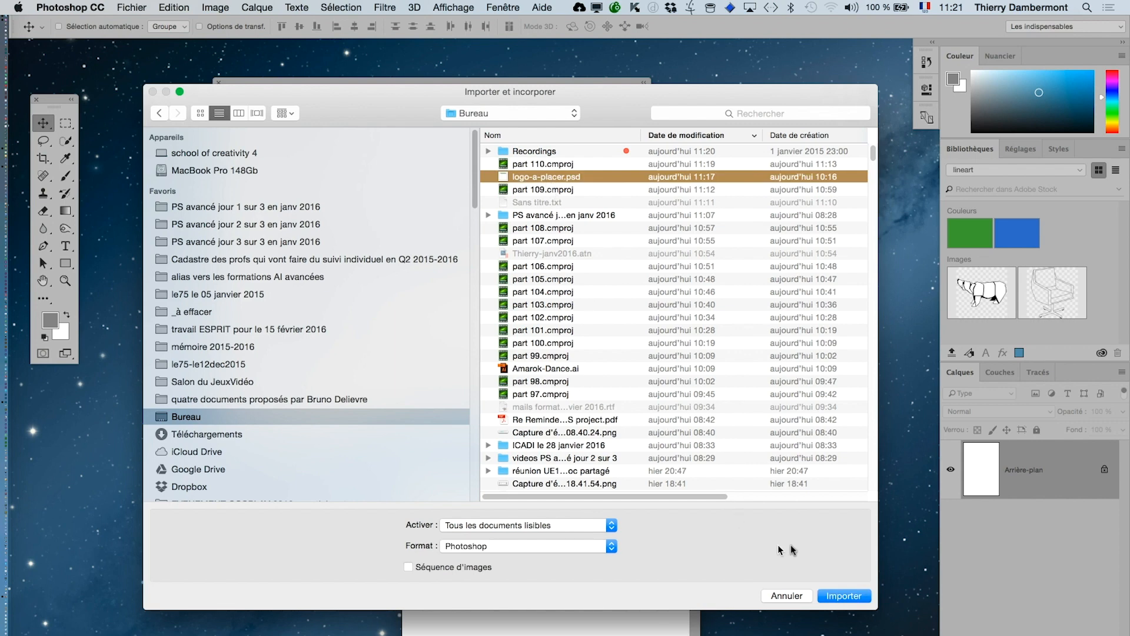
left_click(841, 596)
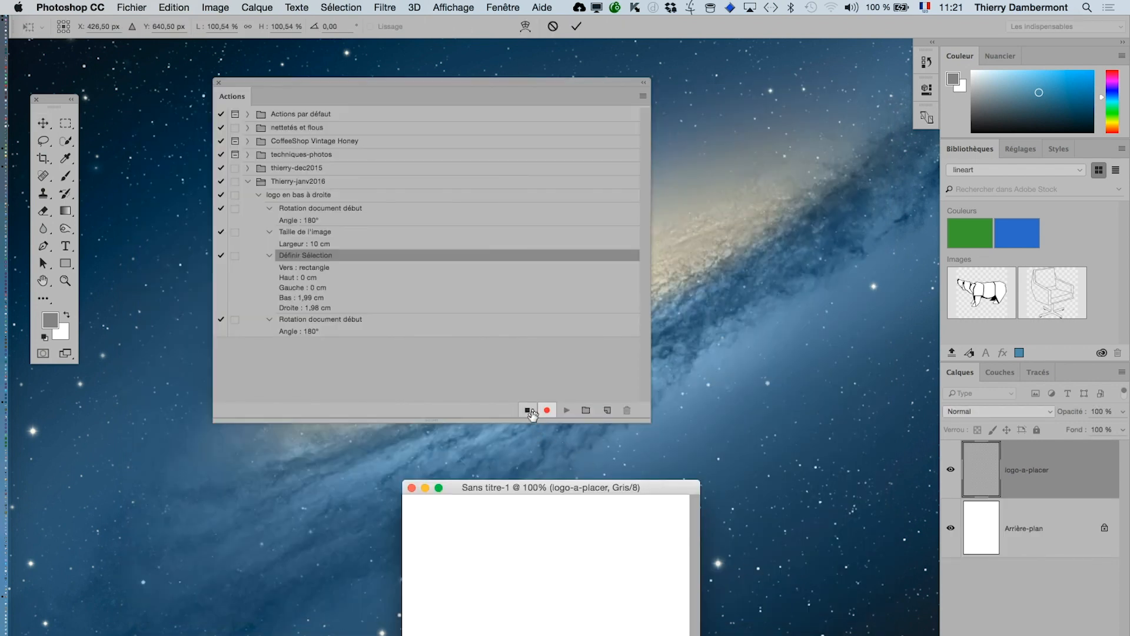
left_click(569, 26)
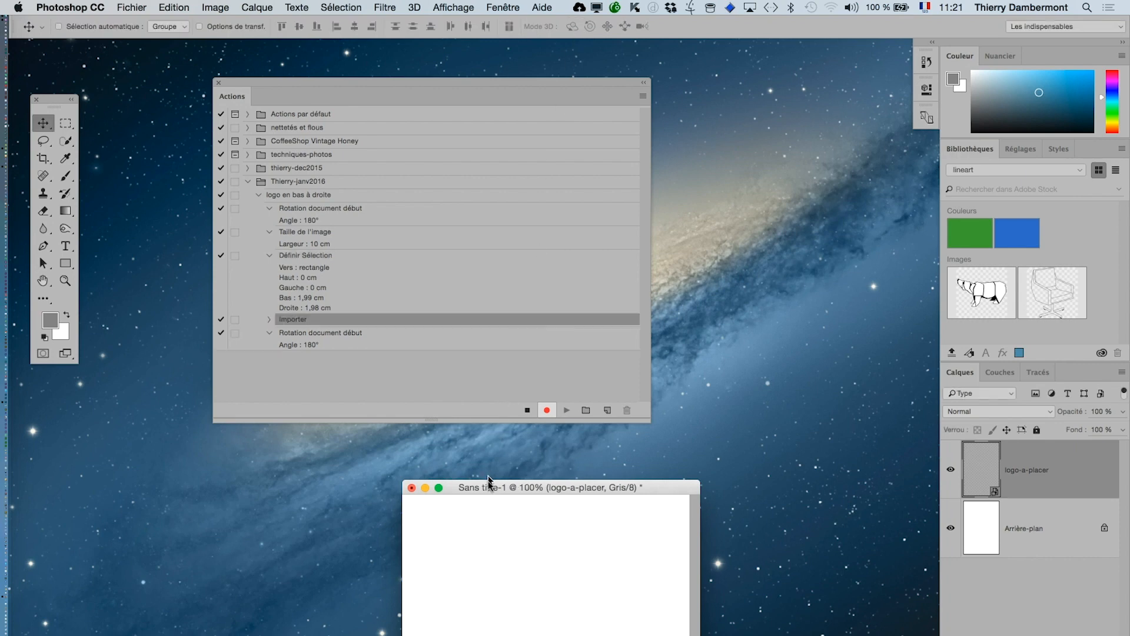
- Delete the Définir Sélection step with the 1,99 × 1,98 cm rectangle from the "logo en bas à droite" action
left_click_drag(487, 486, 760, 245)
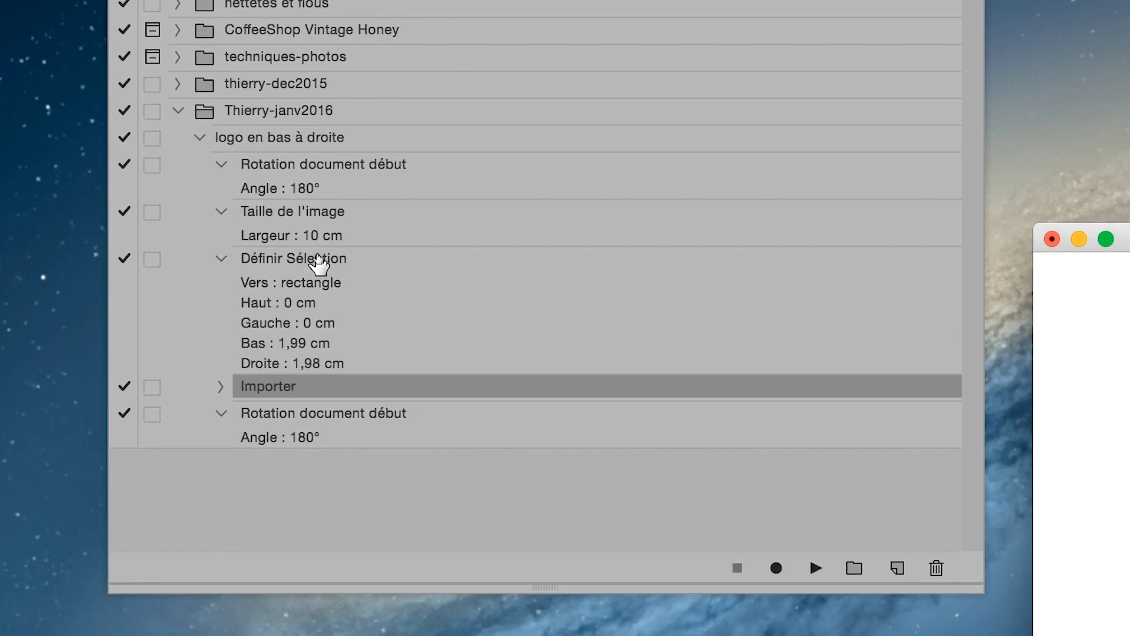
left_click(317, 257)
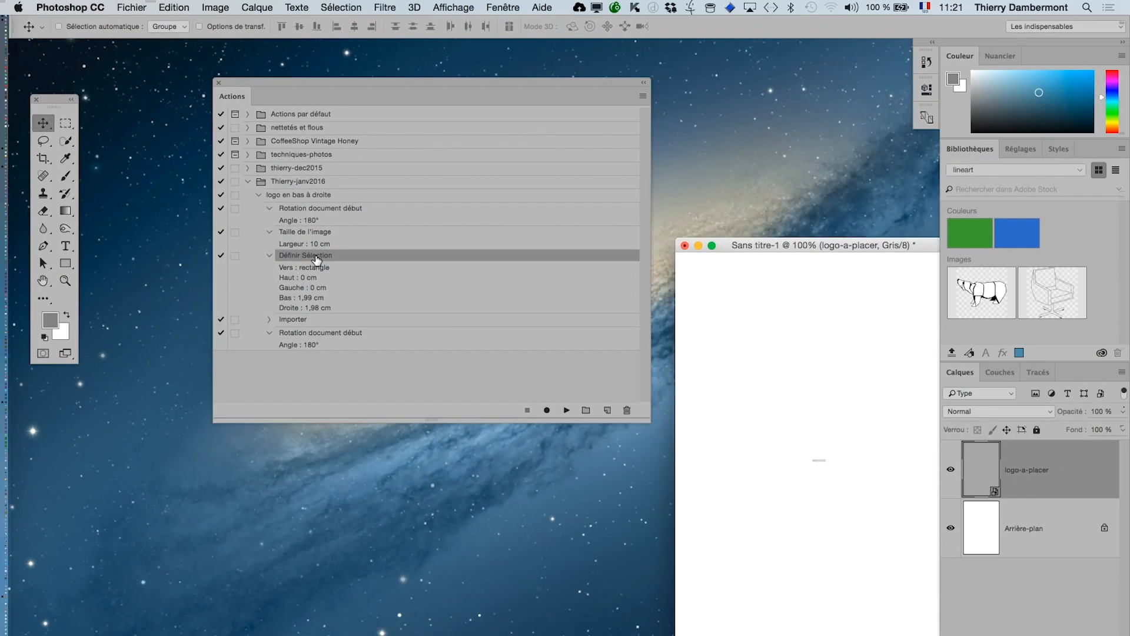
left_click_drag(318, 258, 625, 411)
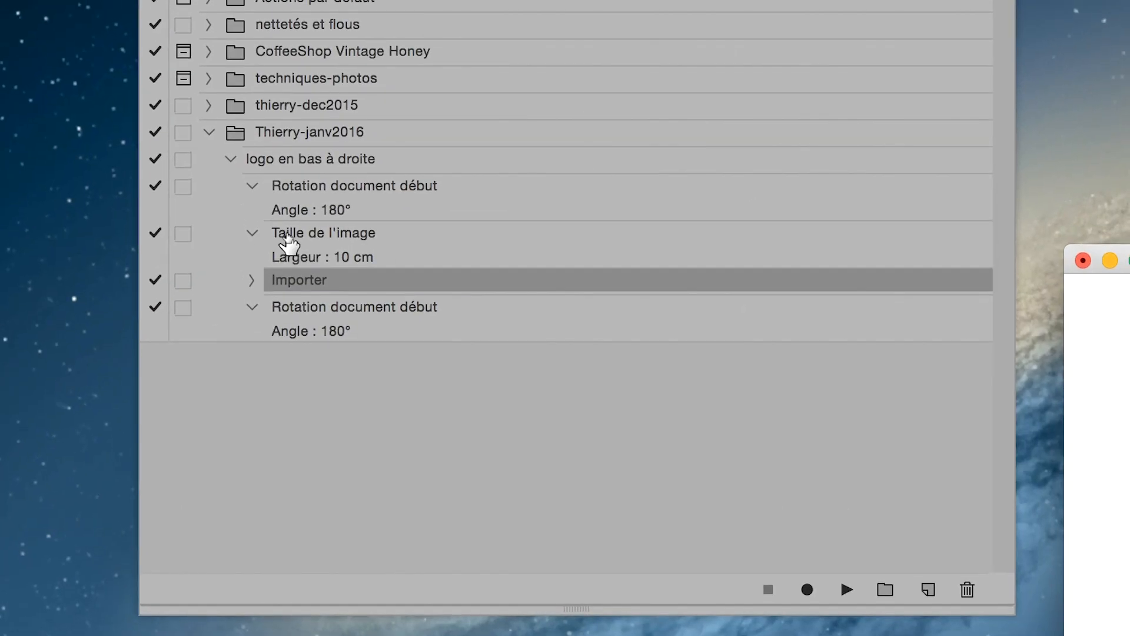
- Record a square marquee selection of about 4.02 cm from the canvas's upper-left corner, placed after the action's Taille de l'image step
left_click(288, 243)
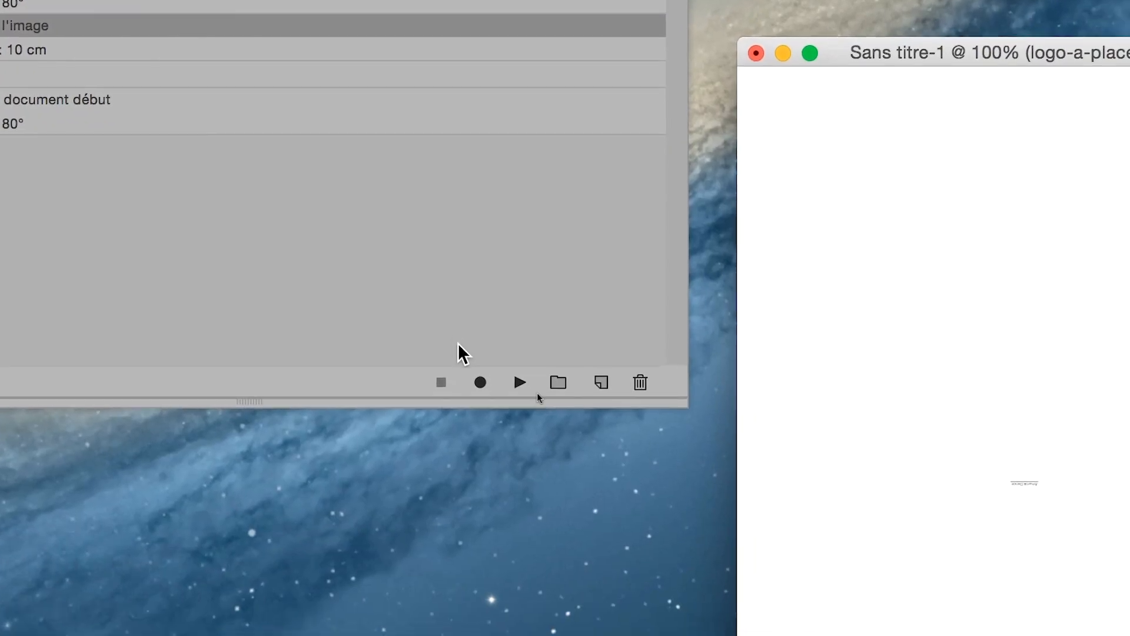
left_click(480, 382)
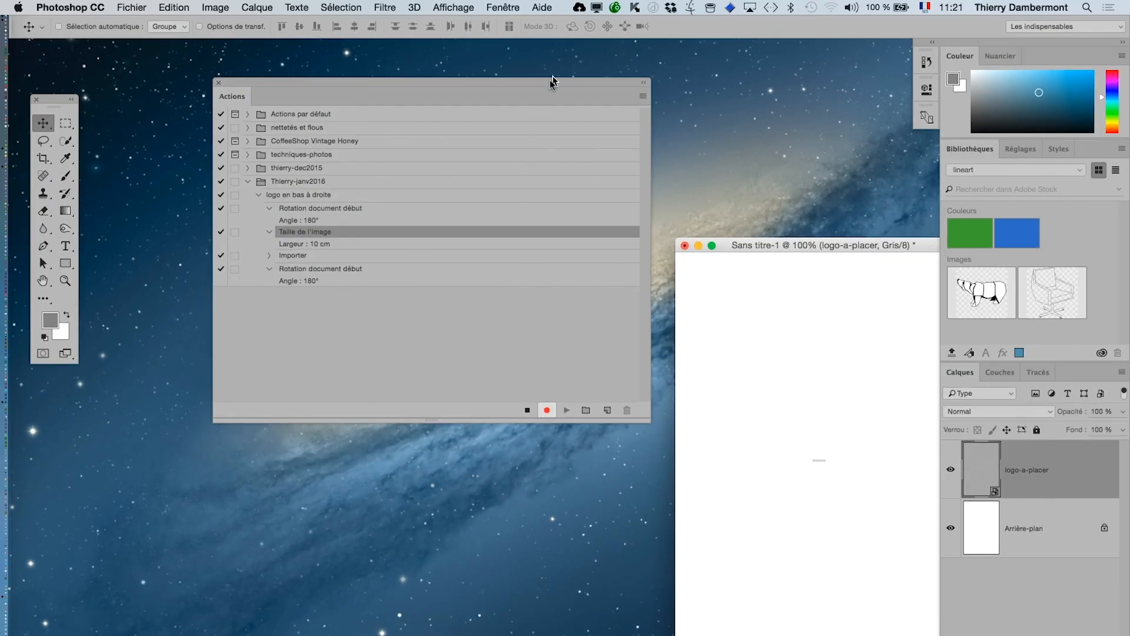
left_click_drag(552, 81, 380, 520)
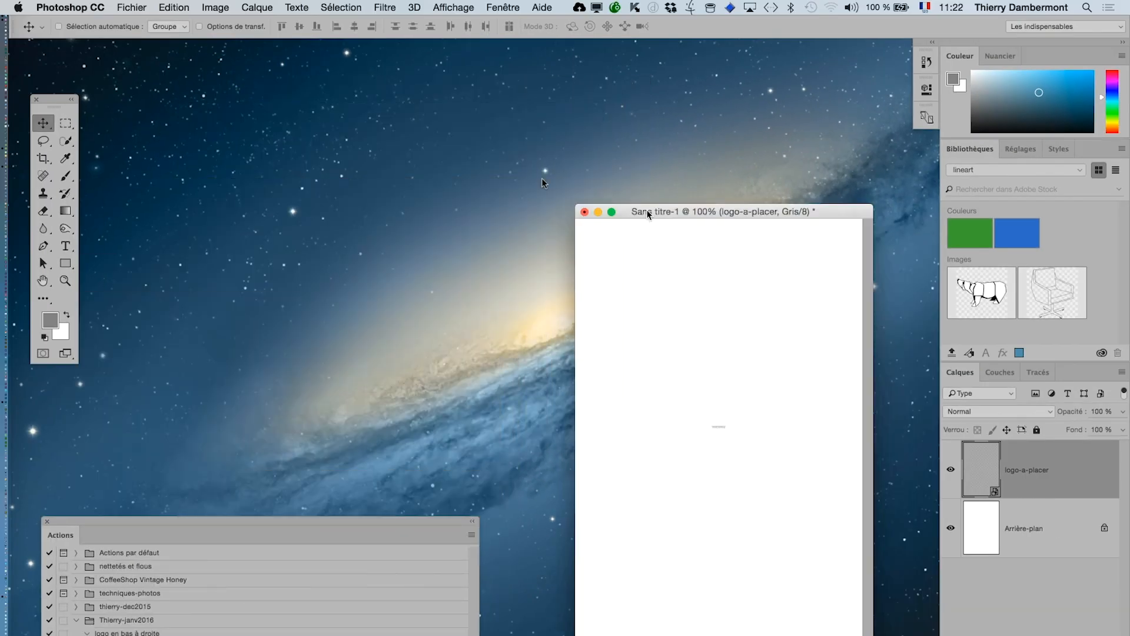
key("f")
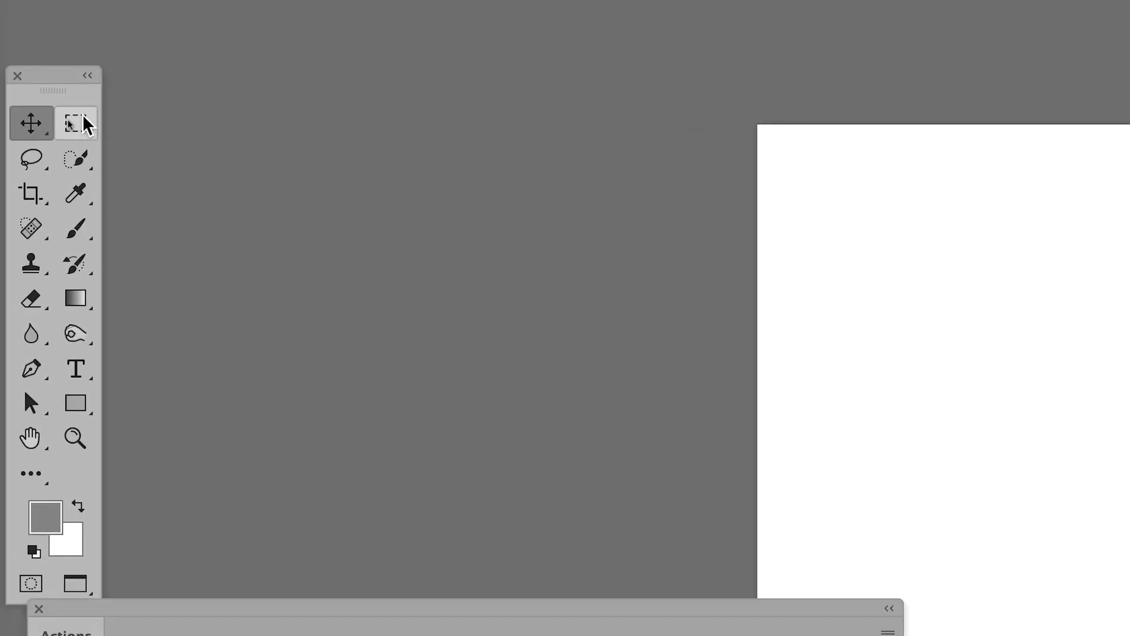
left_click(66, 123)
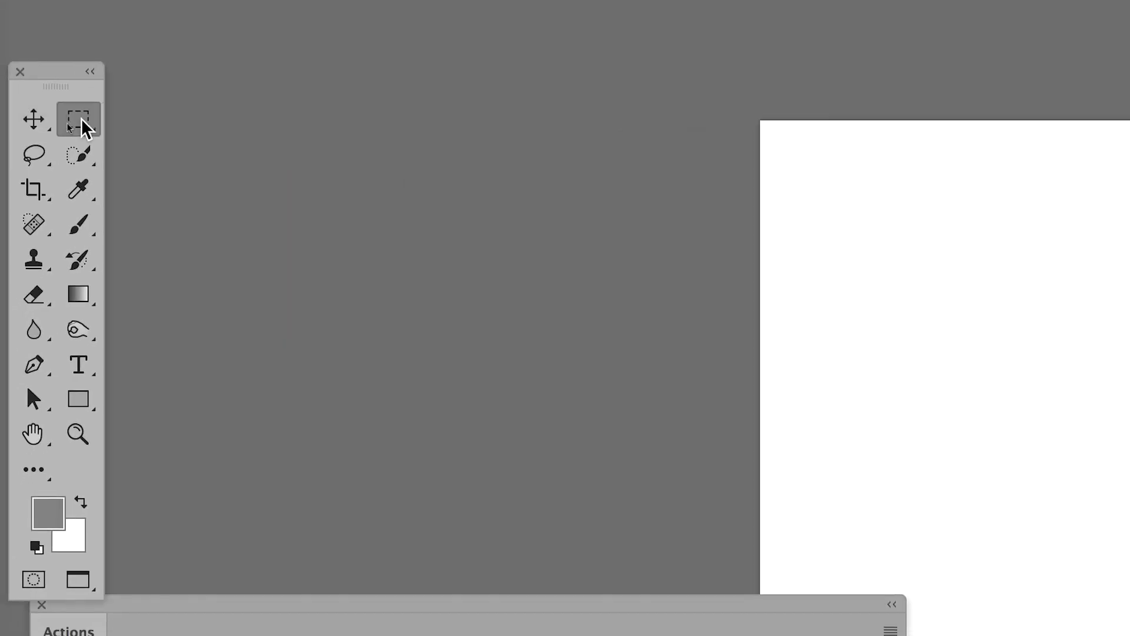
left_click_drag(761, 120, 796, 142)
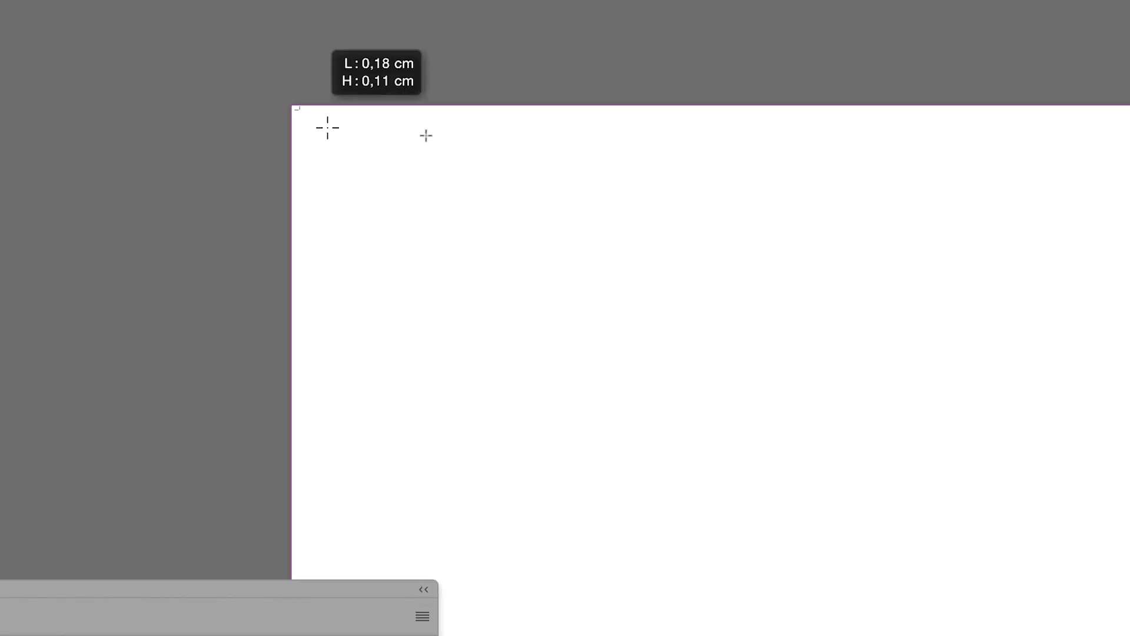
left_click_drag(327, 127, 376, 189)
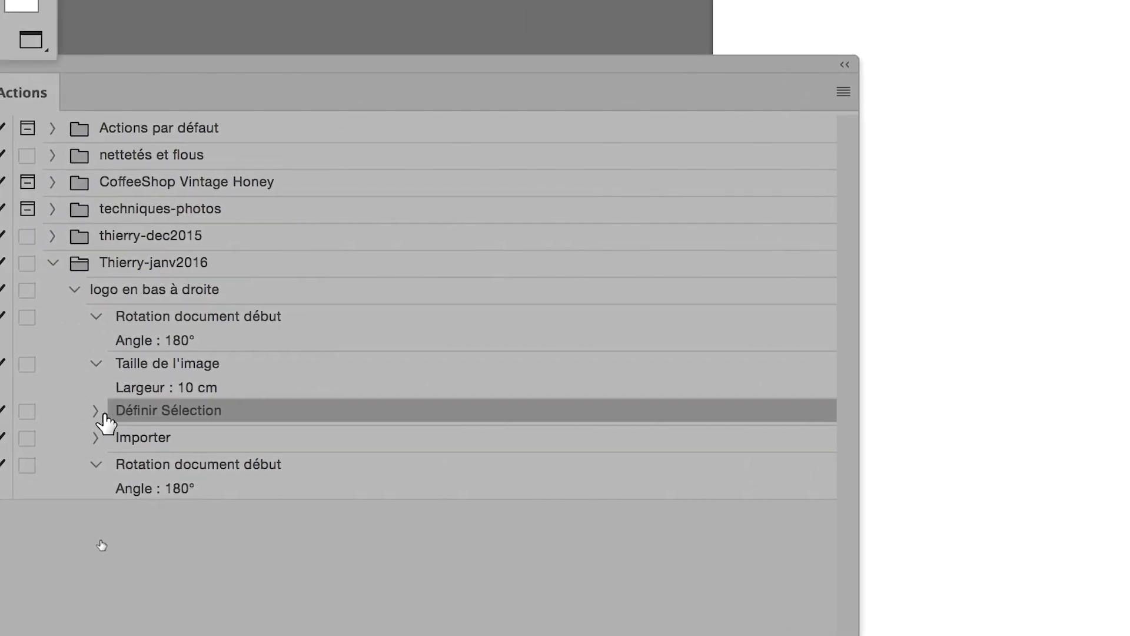
left_click(101, 412)
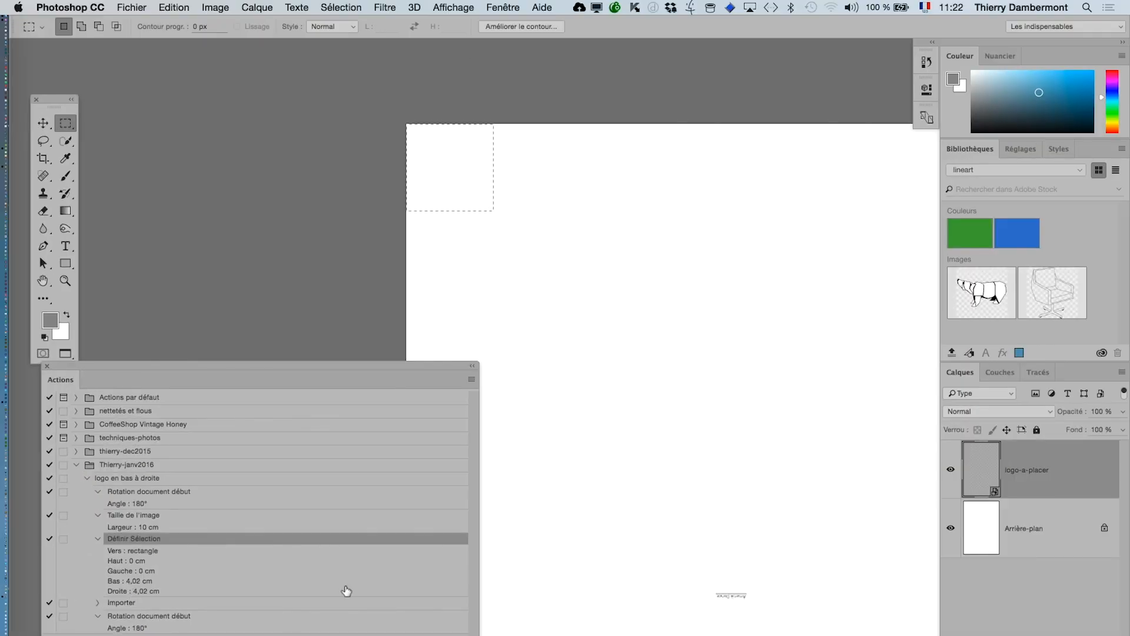
left_click_drag(296, 375, 851, 63)
left_click(908, 393)
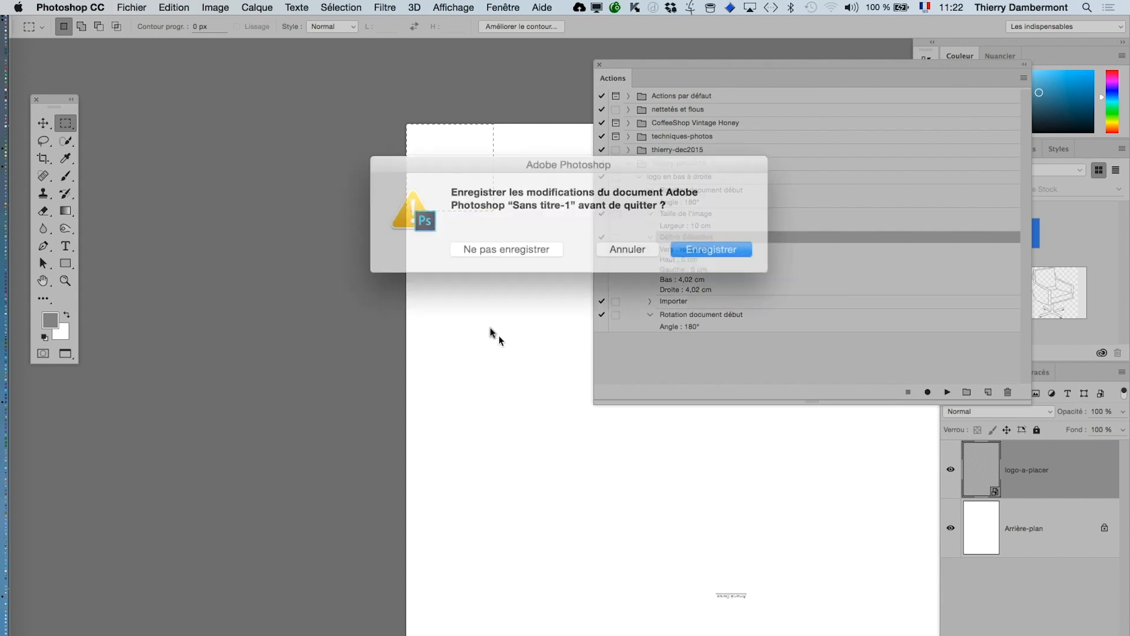
- Close Sans titre-1 without saving and open logo-a-placer.psd from the Bureau folder, declining to create a new library
key("super+q")
left_click(488, 247)
left_click(141, 7)
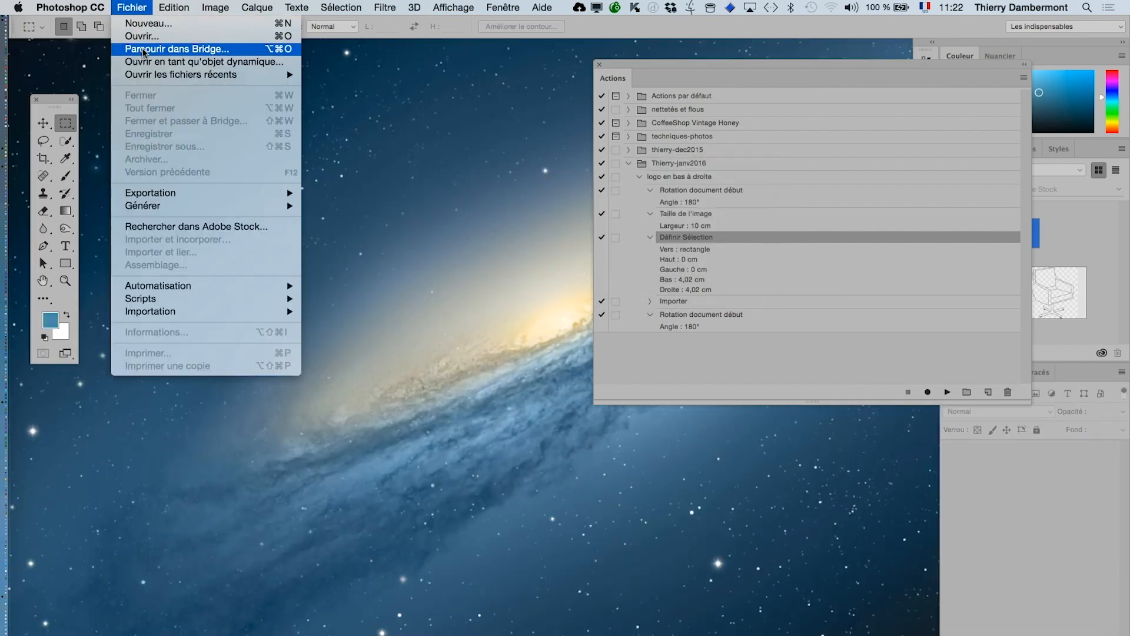
left_click(143, 37)
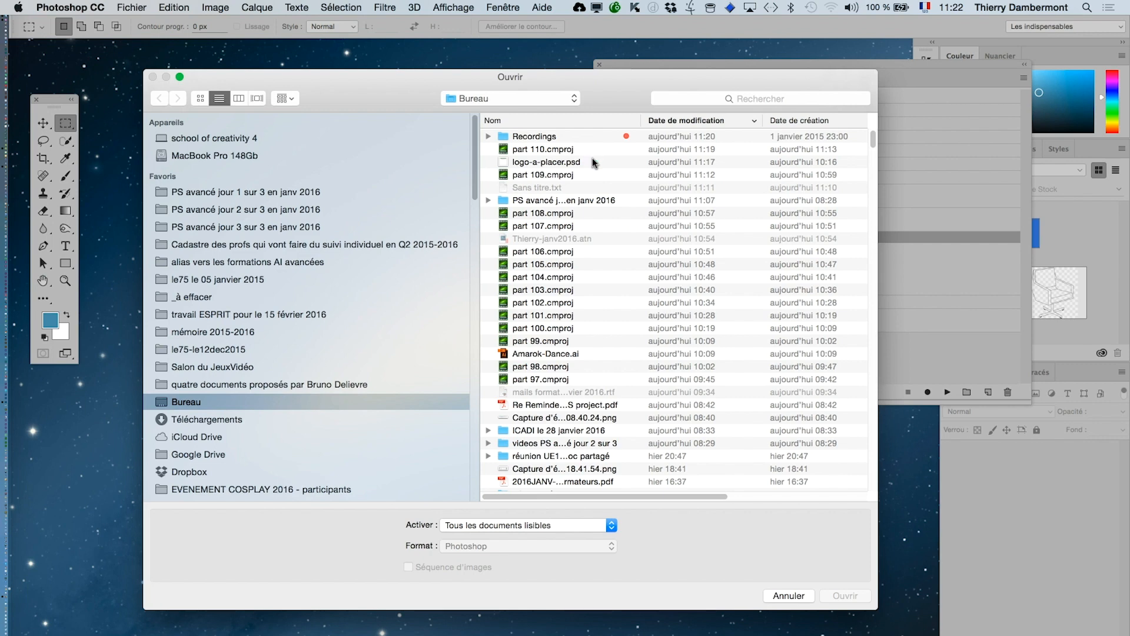
left_click(597, 166)
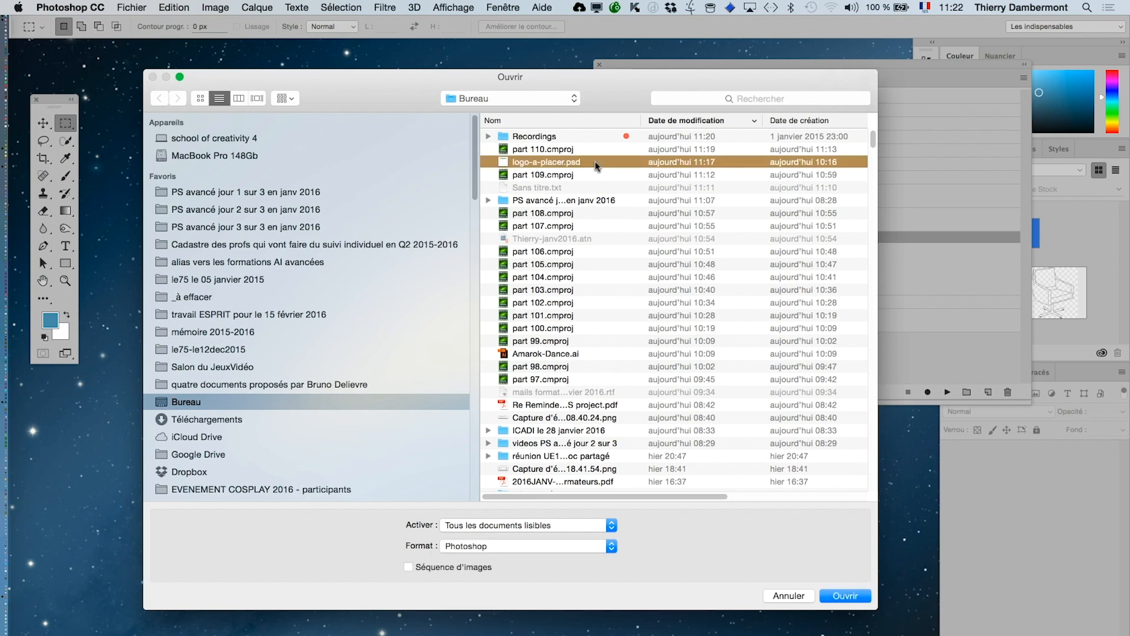
left_click(846, 596)
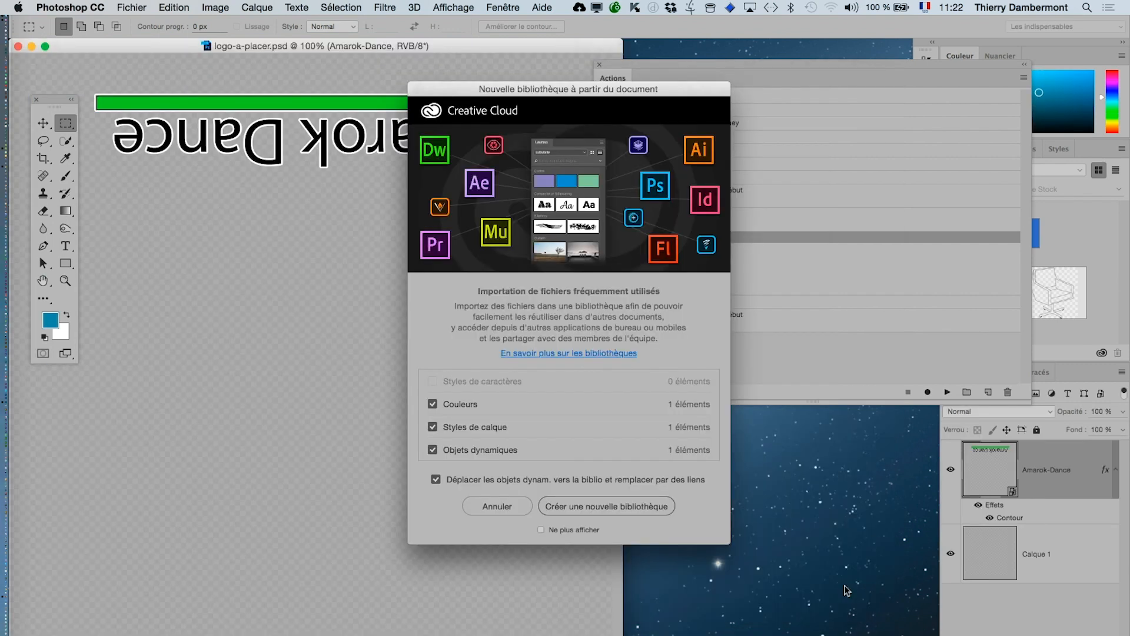
left_click(502, 509)
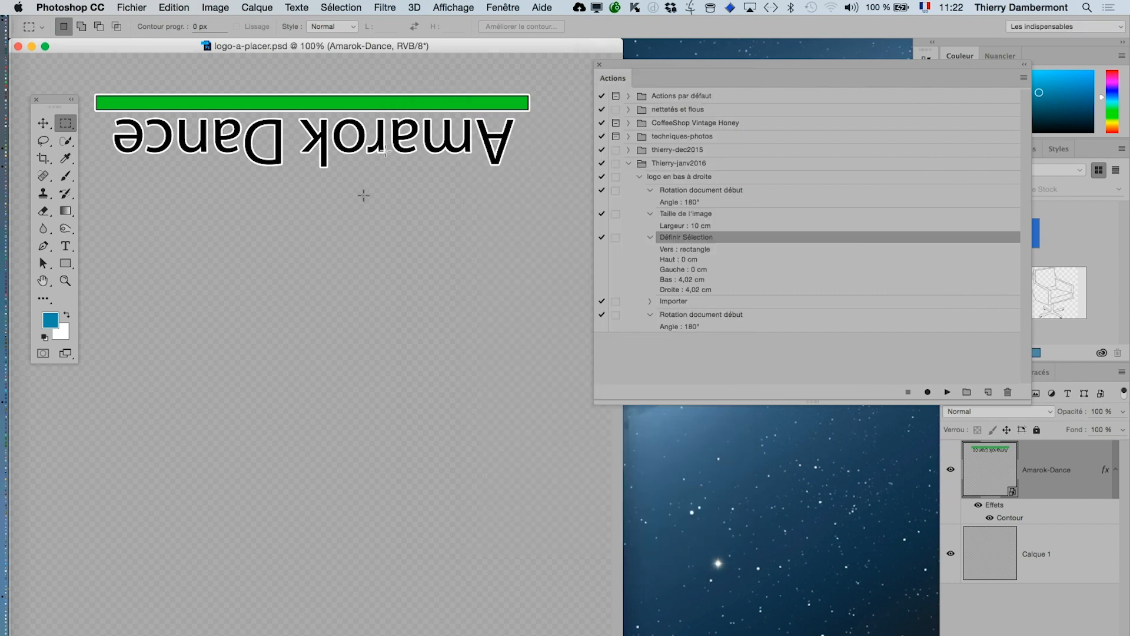
- Set the canvas size of logo-a-placer.psd to 4 cm wide by 4 cm high, keeping the centre anchor
left_click(352, 266, "alt")
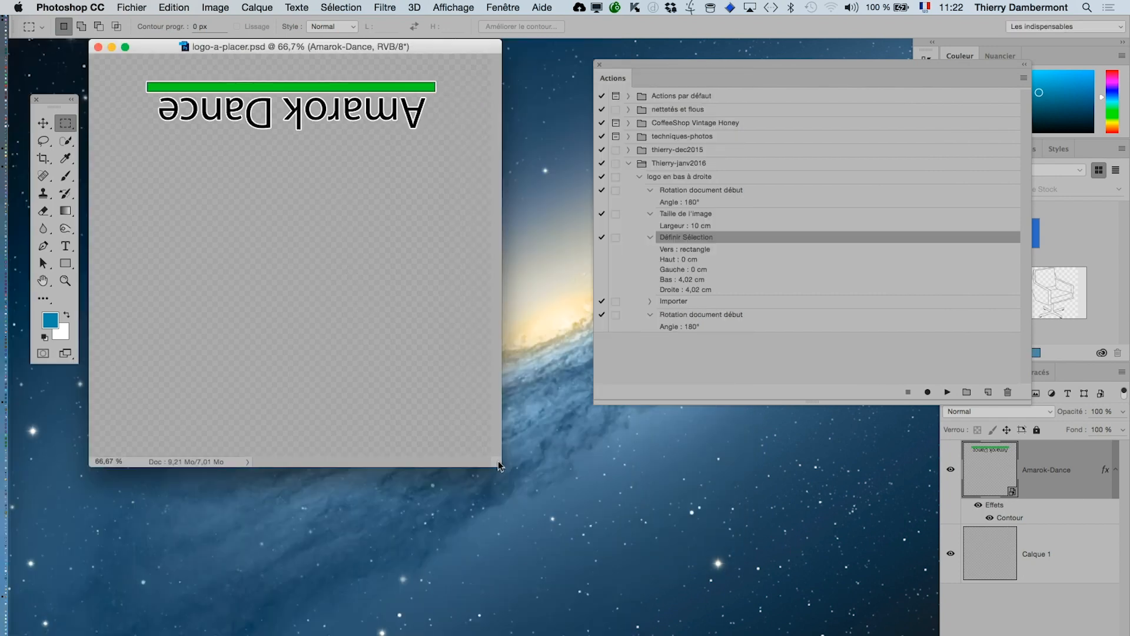
left_click_drag(498, 461, 554, 535)
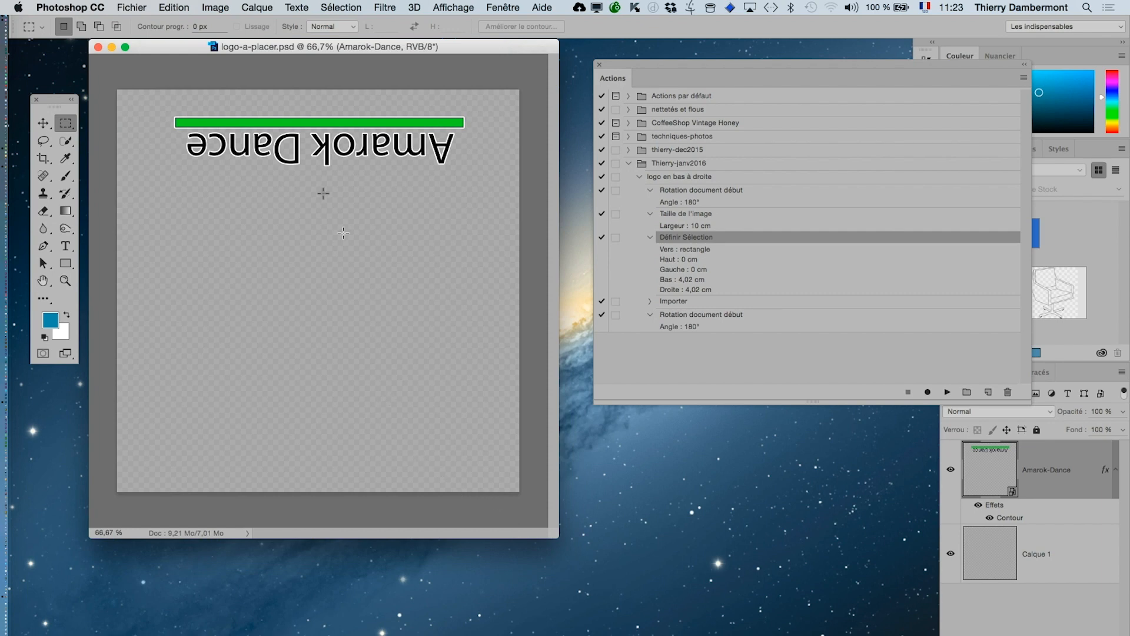
left_click(215, 7)
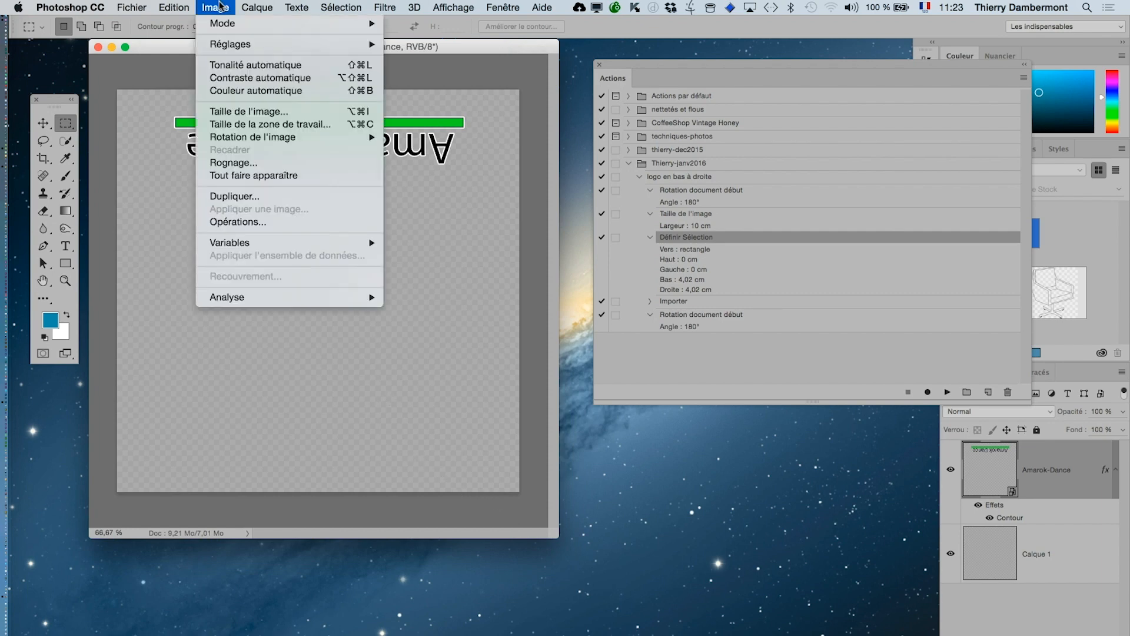
left_click(230, 125)
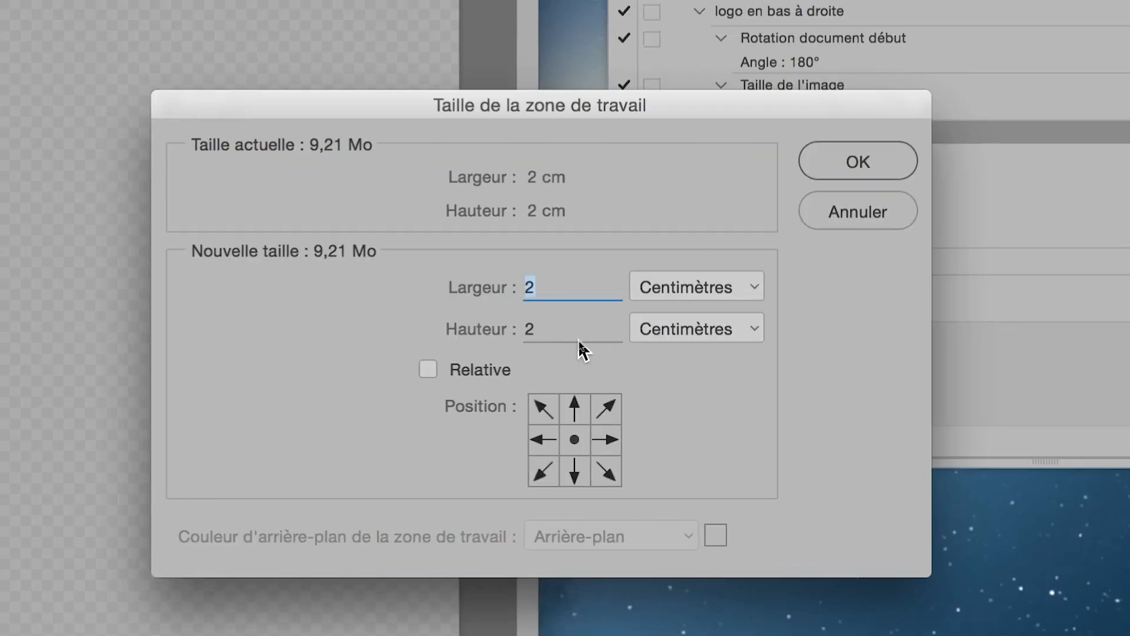
type("4")
key("Tab")
type("4")
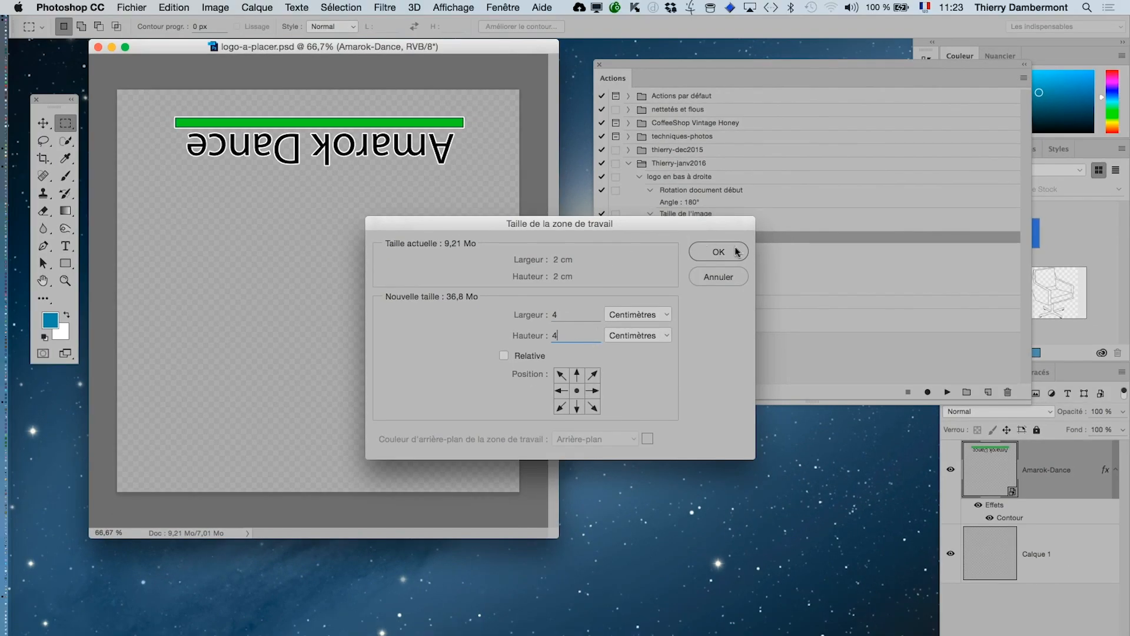
left_click(735, 249)
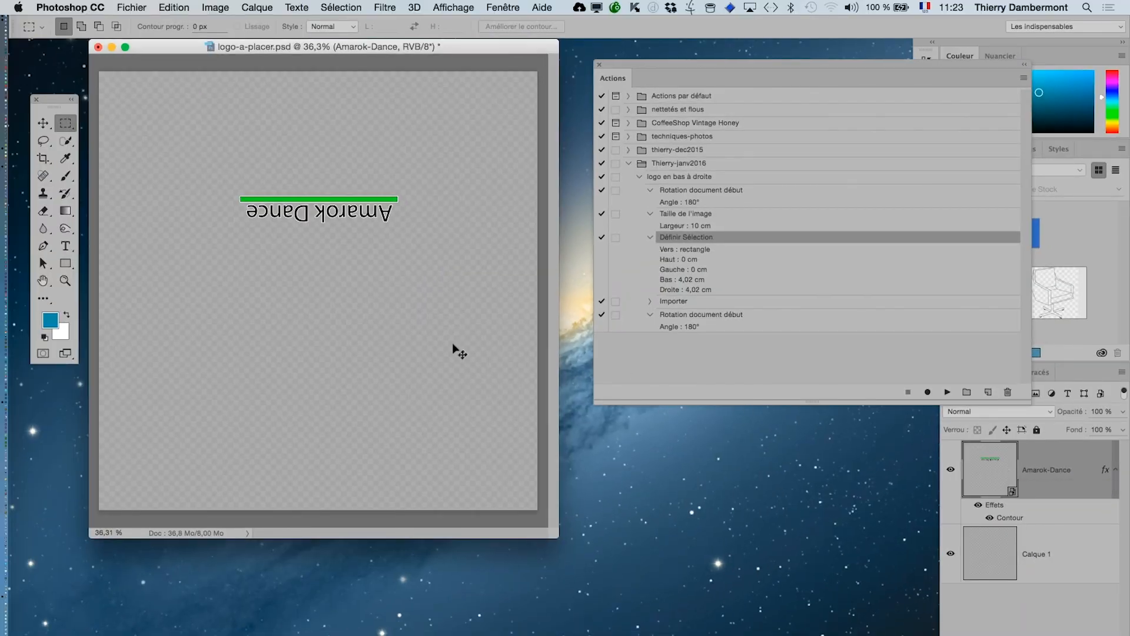
- Scale the Amarok-Dance logo to about 23.7% so it spans most of the canvas width, and move it near the canvas's upper edge
key("super+t")
left_click_drag(402, 228, 529, 255)
left_click_drag(236, 255, 144, 342)
left_click_drag(390, 257, 376, 270)
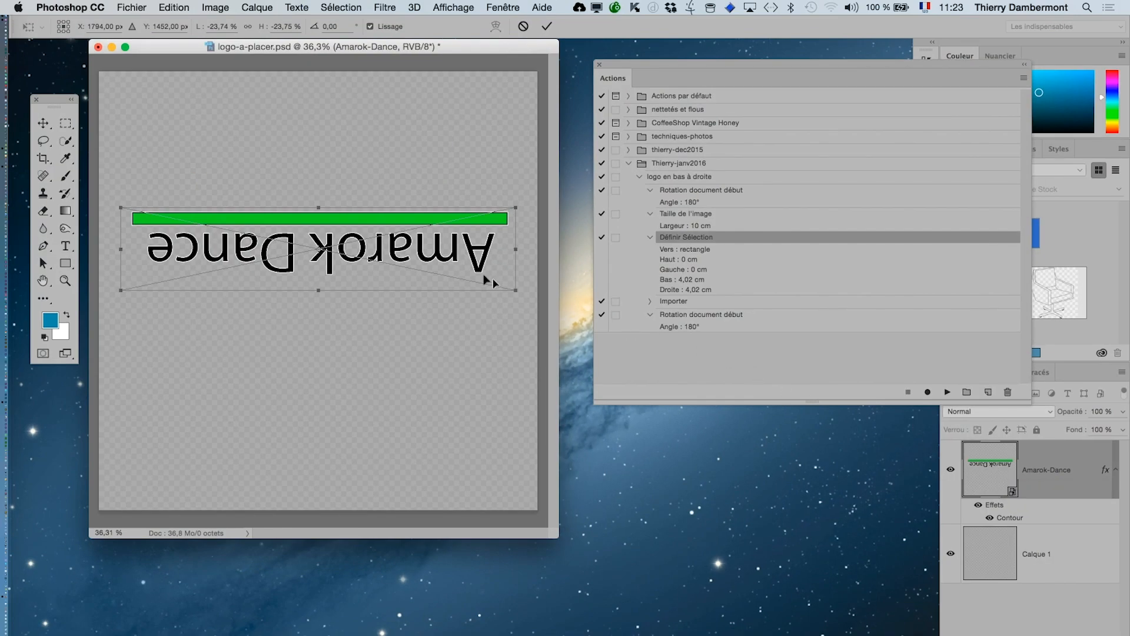
left_click_drag(488, 282, 475, 176)
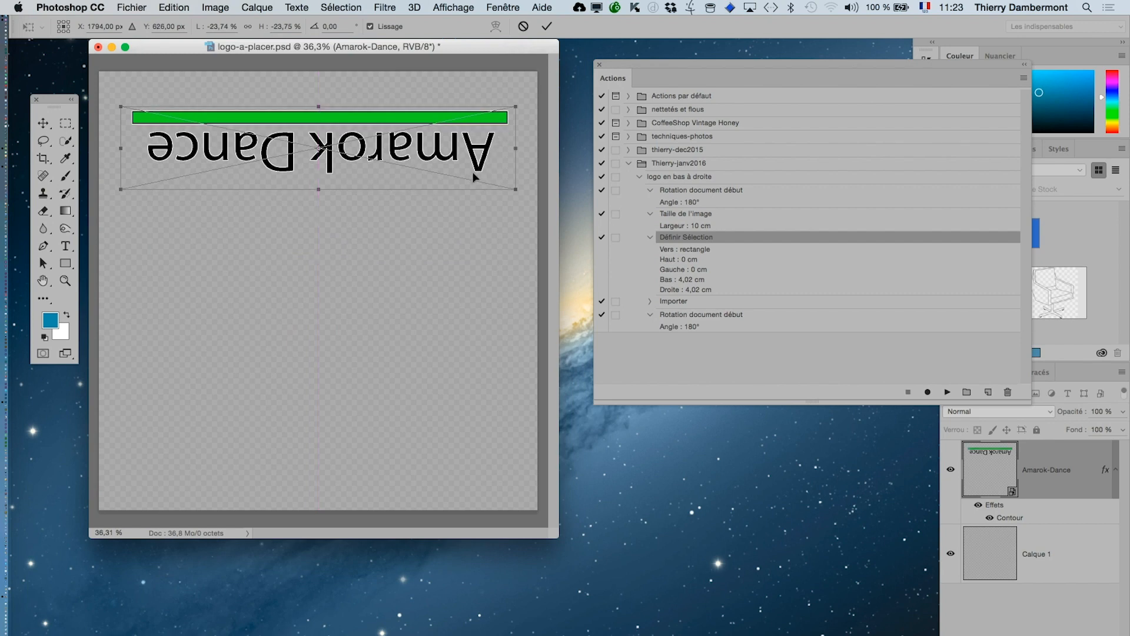
left_click(546, 26)
key("super+Tab")
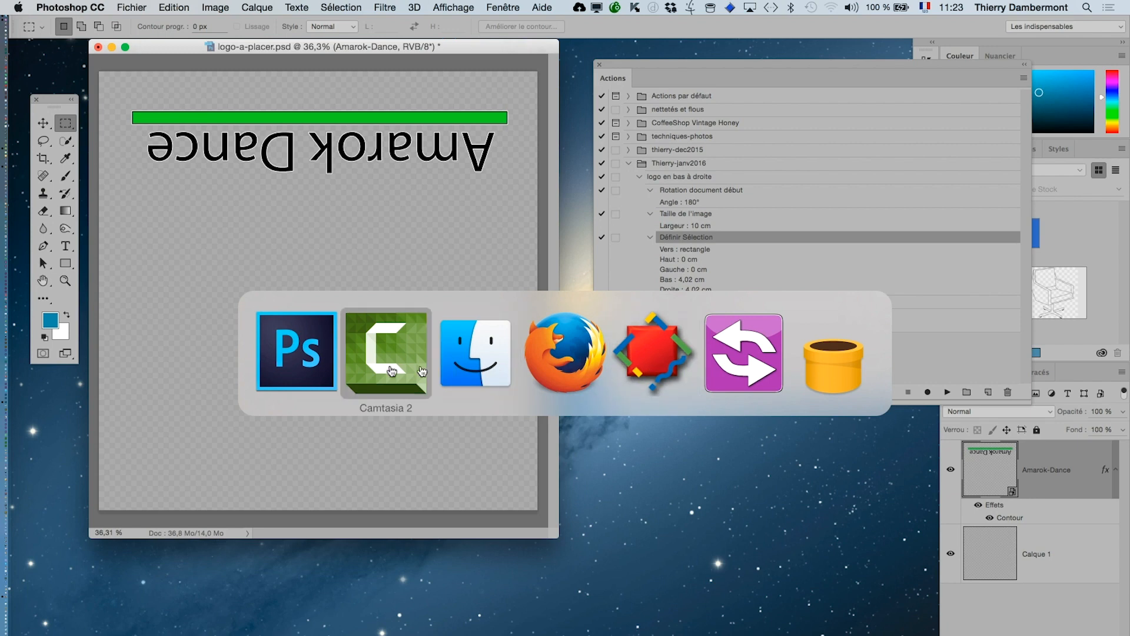
left_click(296, 351)
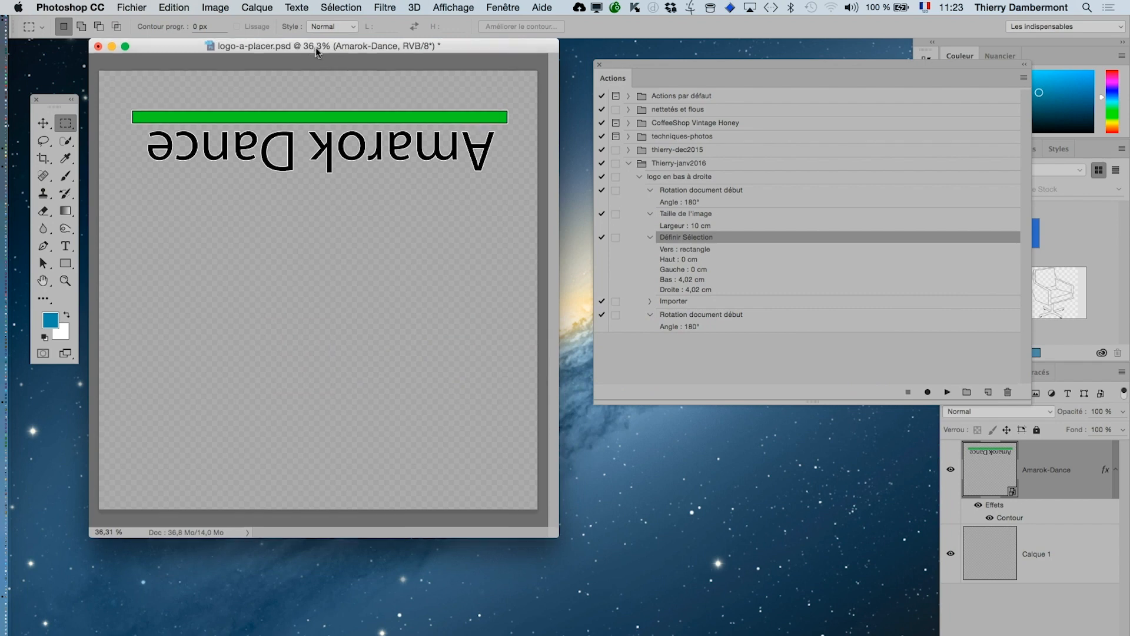
left_click_drag(314, 56, 320, 60)
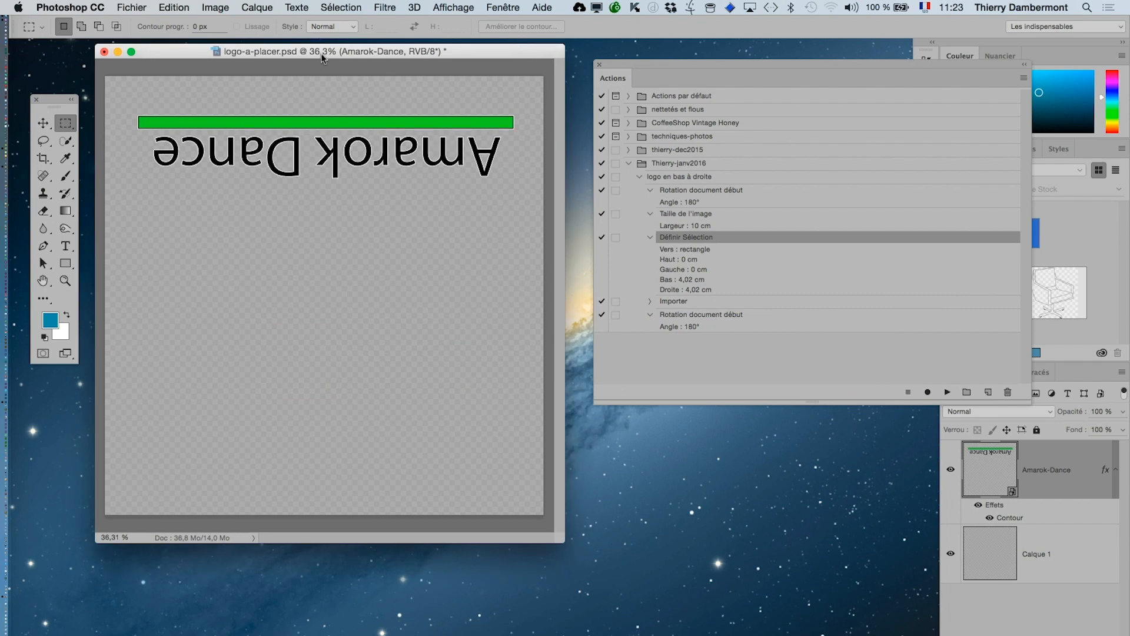
- Save the changes to logo-a-placer.psd and close the file
left_click(131, 6)
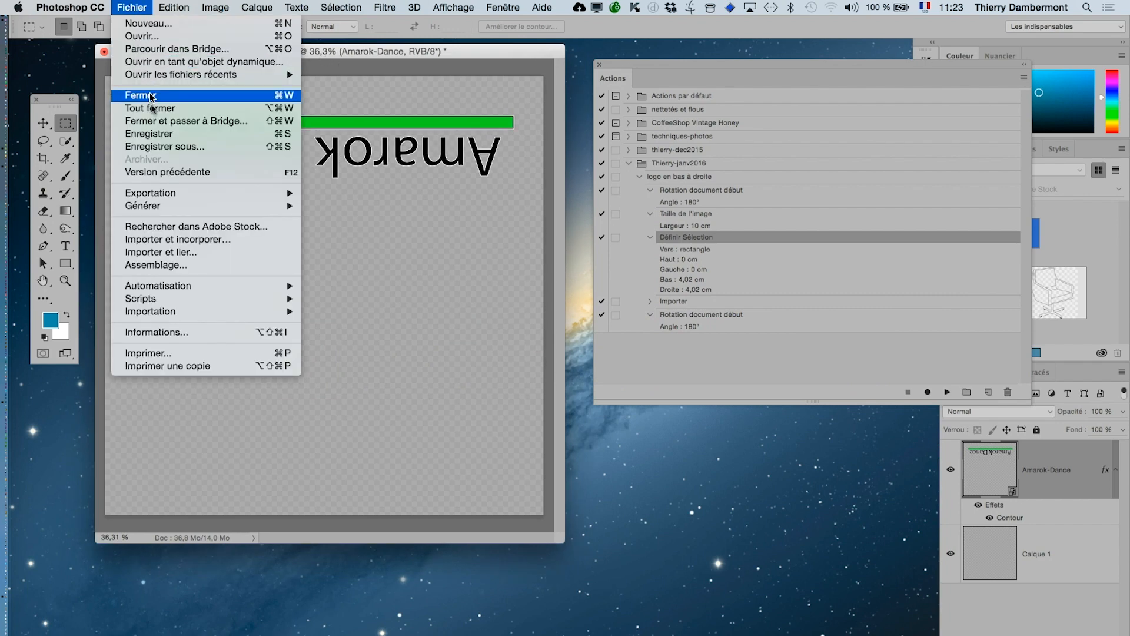
left_click(155, 135)
left_click(104, 52)
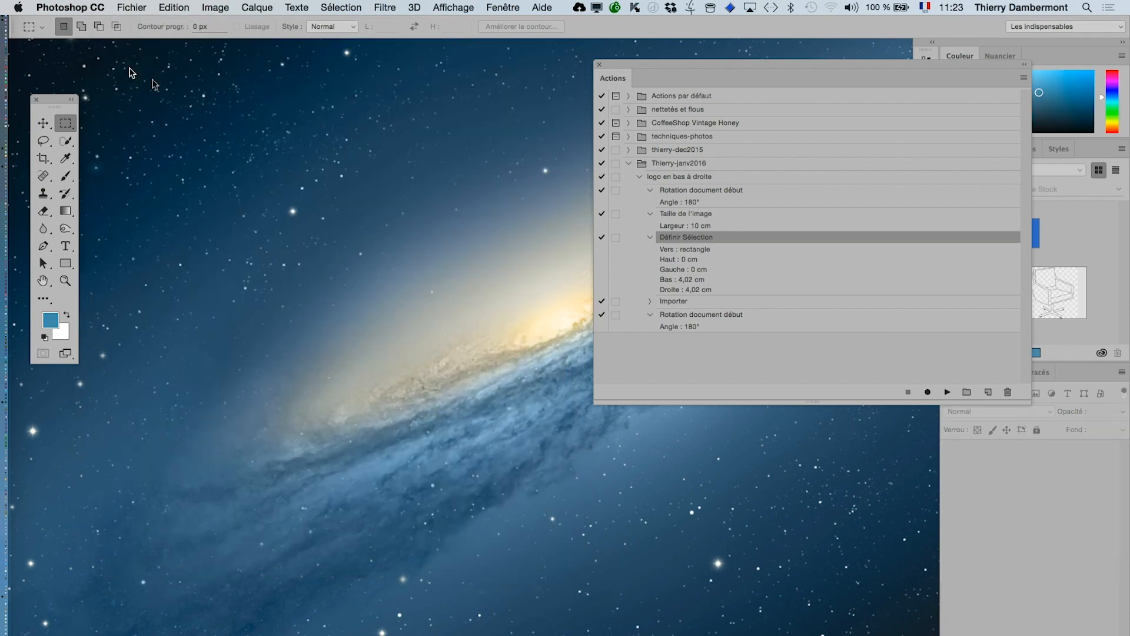
key("super+Tab")
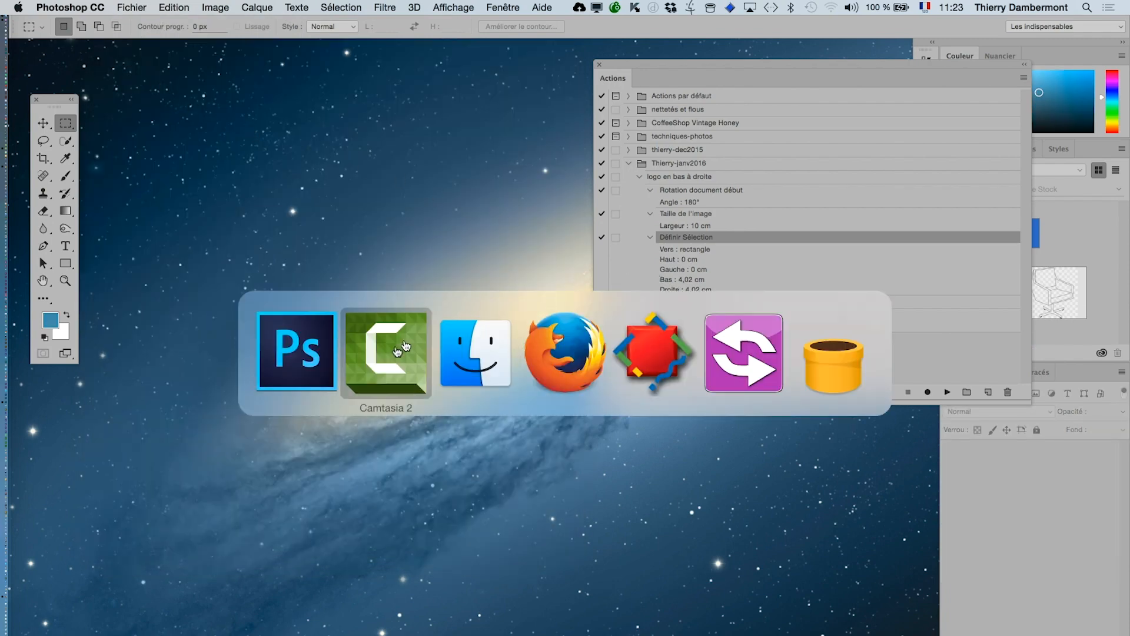
key("super+Tab")
key("super+Tab")
key("super+Tab")
key("super+Tab")
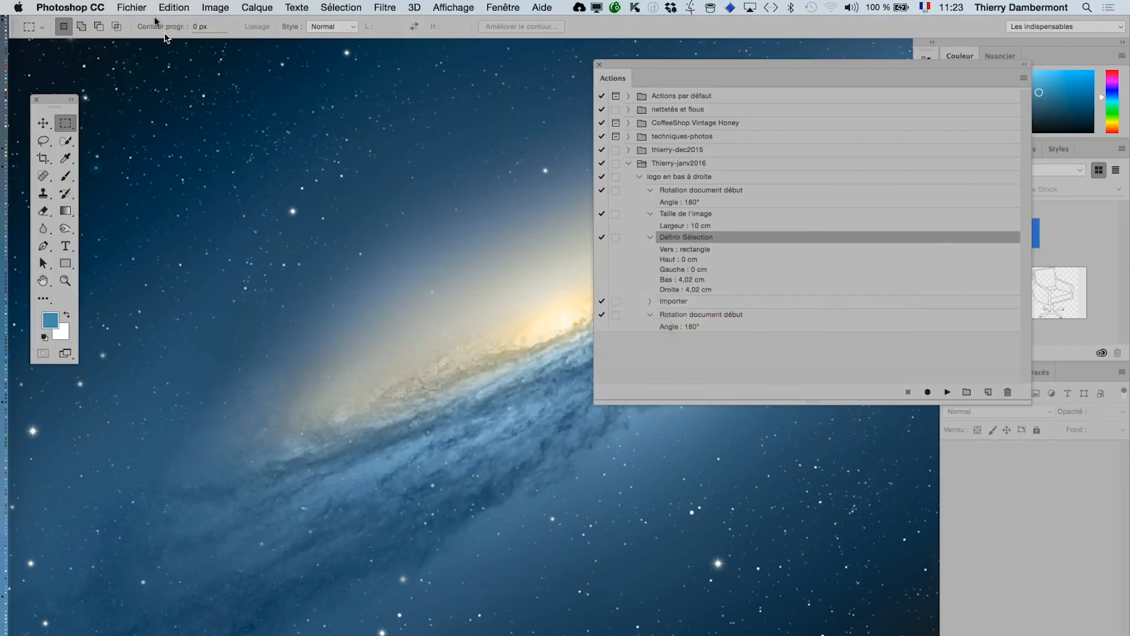
- Open kangaroo-animal.jpg from the images-diverses folder inside PS avancé jour 3 sur 3 en janv 2016
left_click(143, 7)
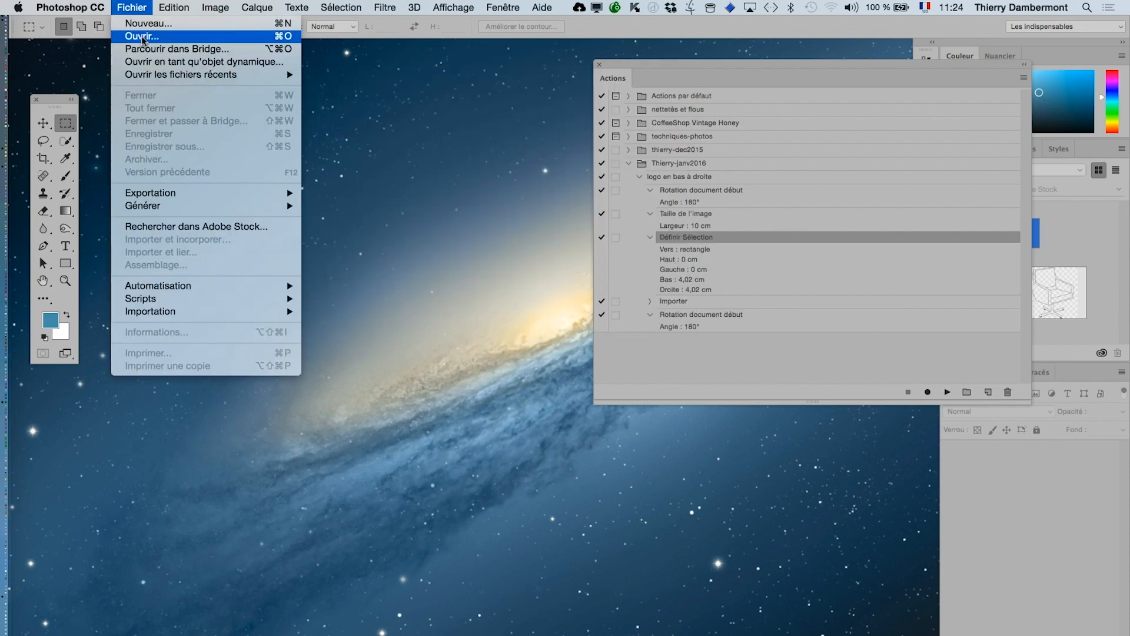
key("super+o")
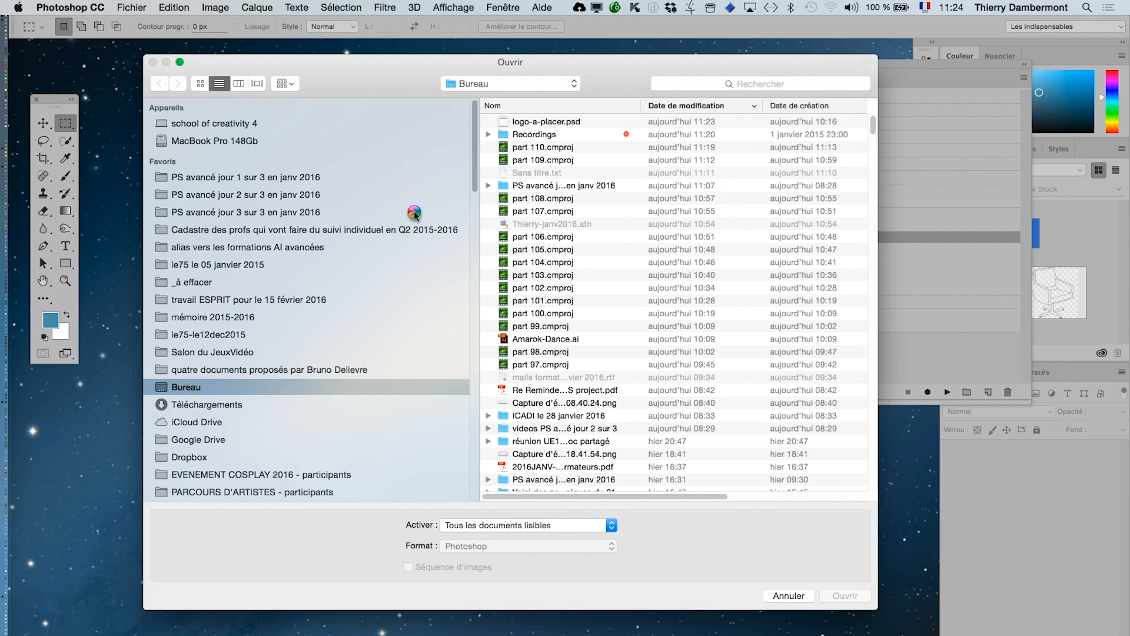
left_click(333, 209)
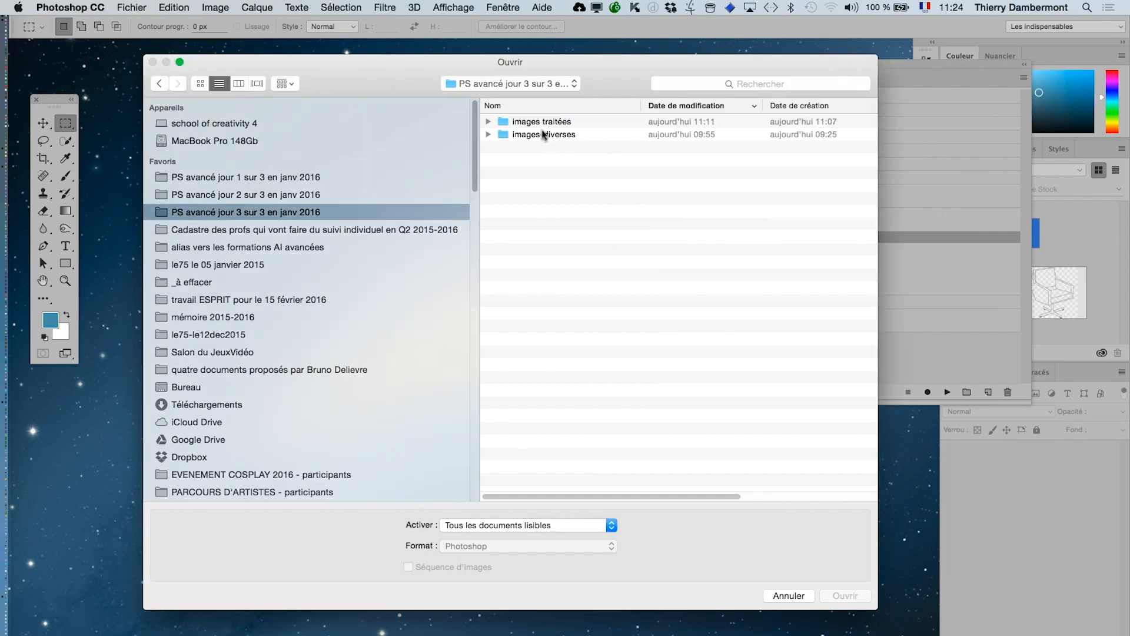
double_click(543, 135)
left_click(542, 223)
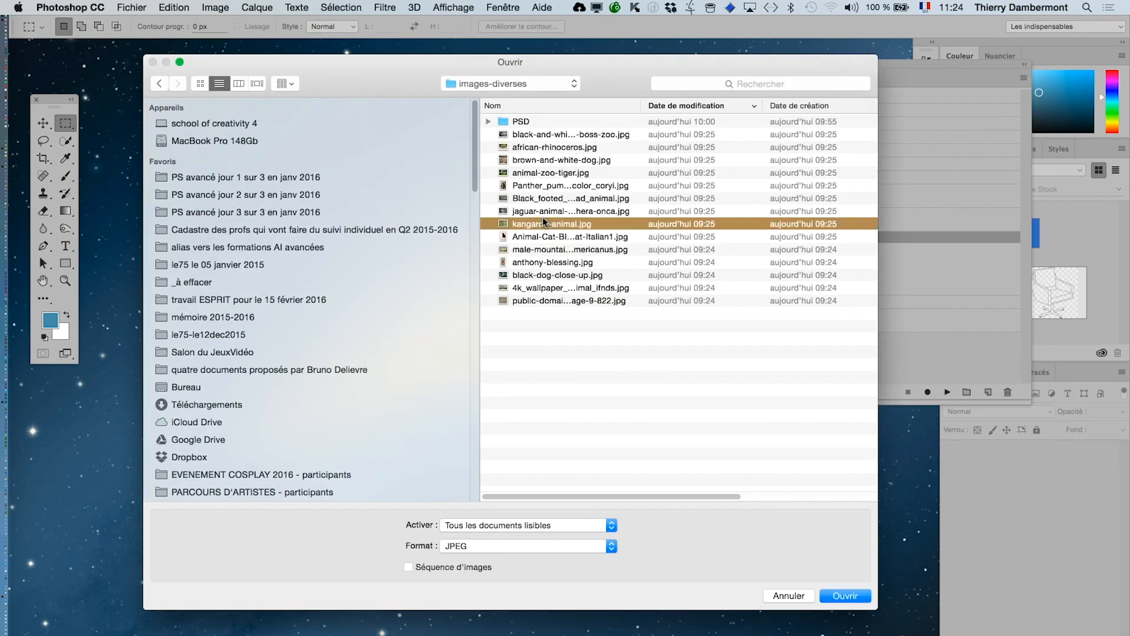
left_click(843, 596)
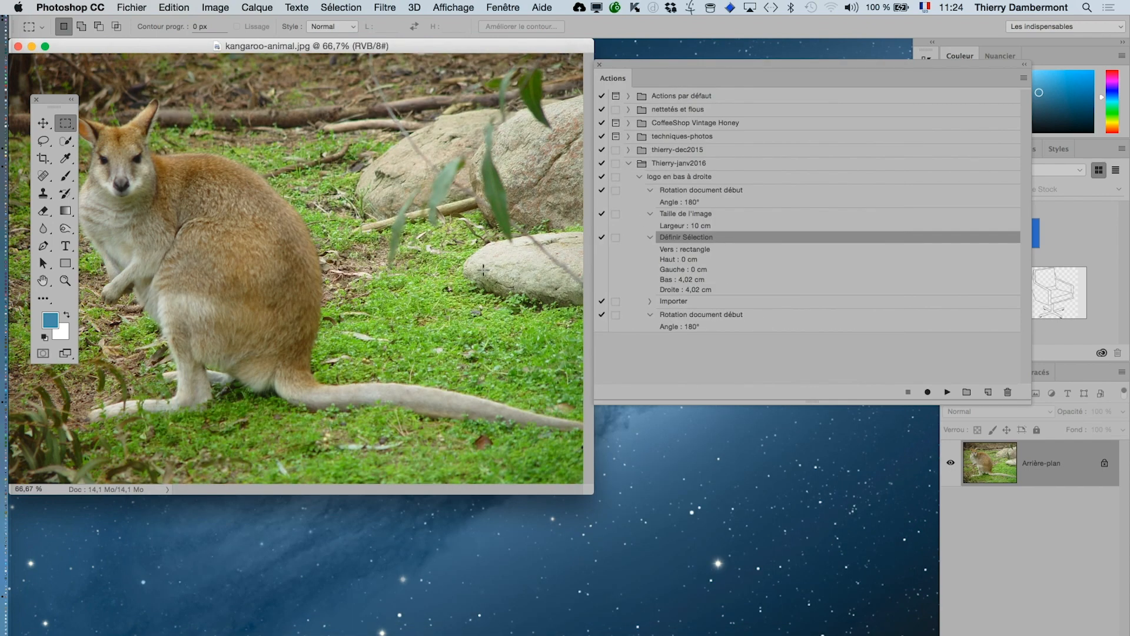
- Play the logo en bas à droite action on the kangaroo image, and close the image without saving
key("super+minus")
left_click(675, 177)
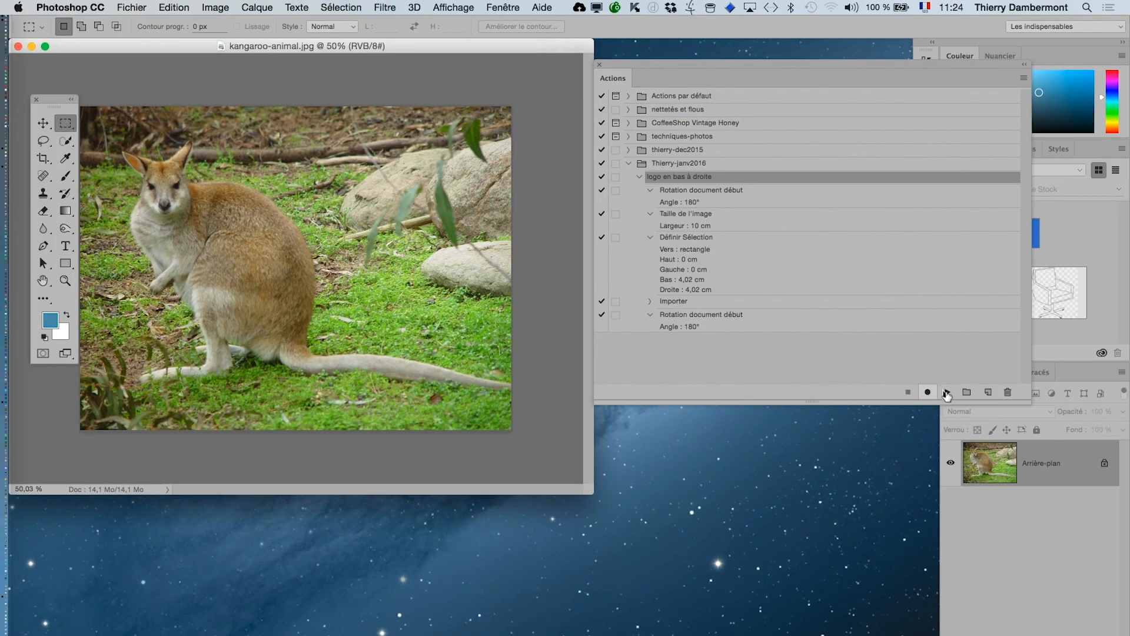
left_click(947, 392)
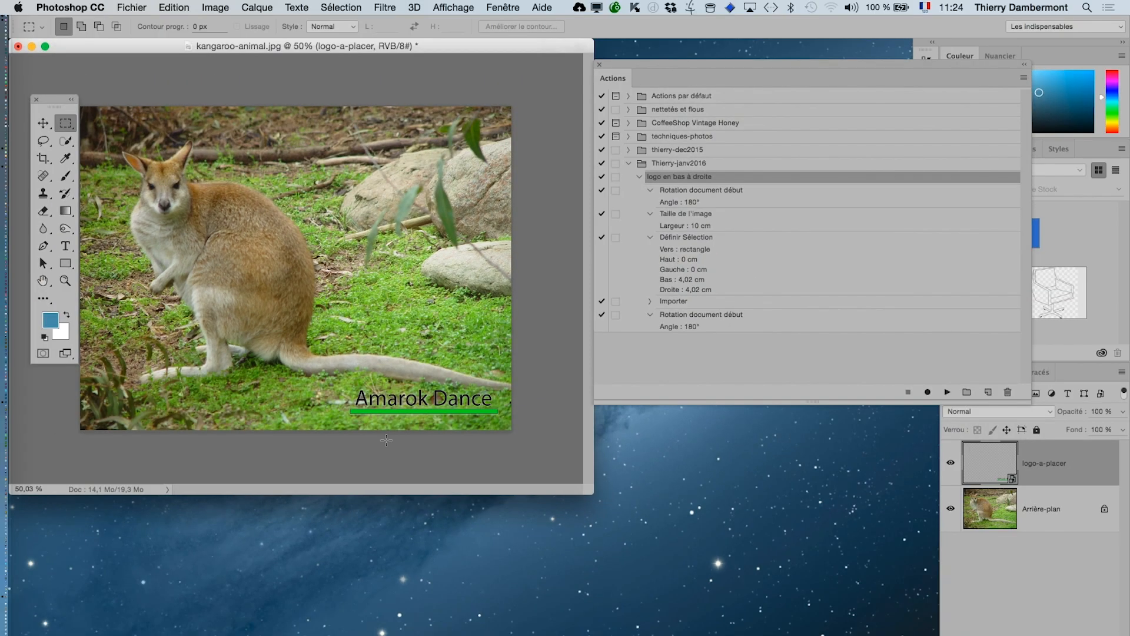
left_click_drag(219, 46, 311, 63)
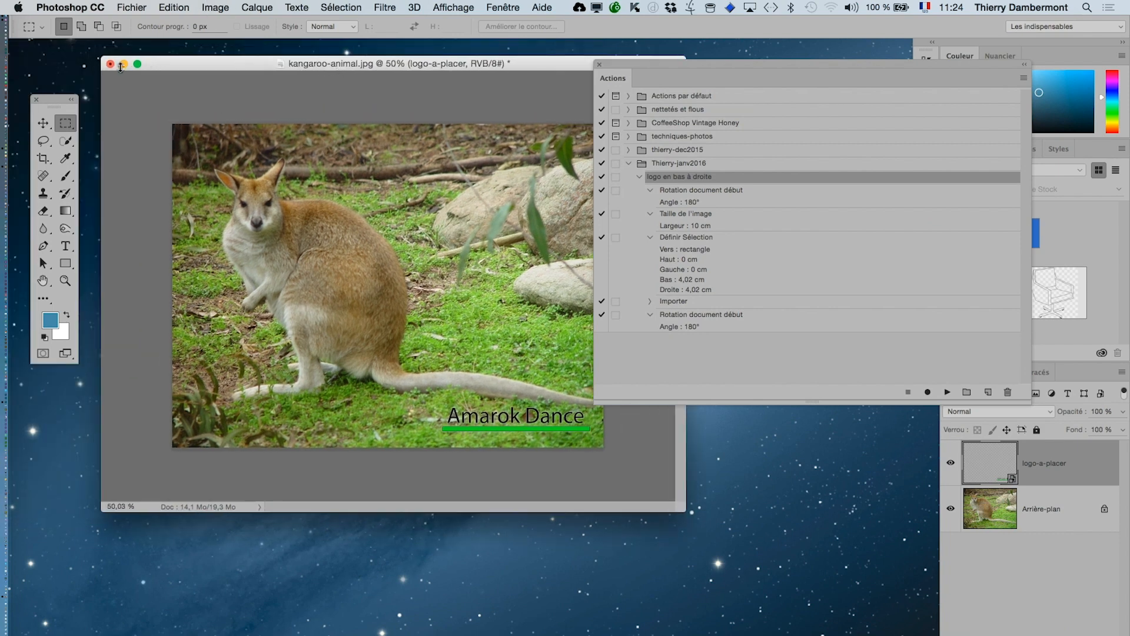
left_click(111, 65)
left_click(462, 252)
- Open the Traitement par lots batch settings and choose the images-diverses/PSD folder as the source
left_click(127, 7)
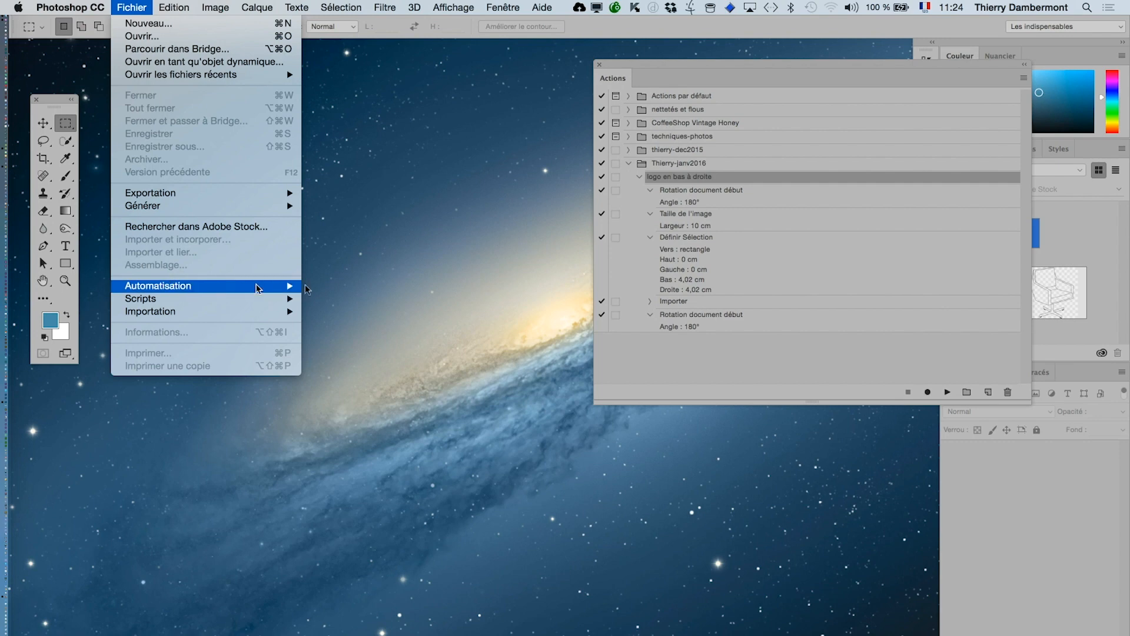
mouse_move(258, 286)
left_click(342, 286)
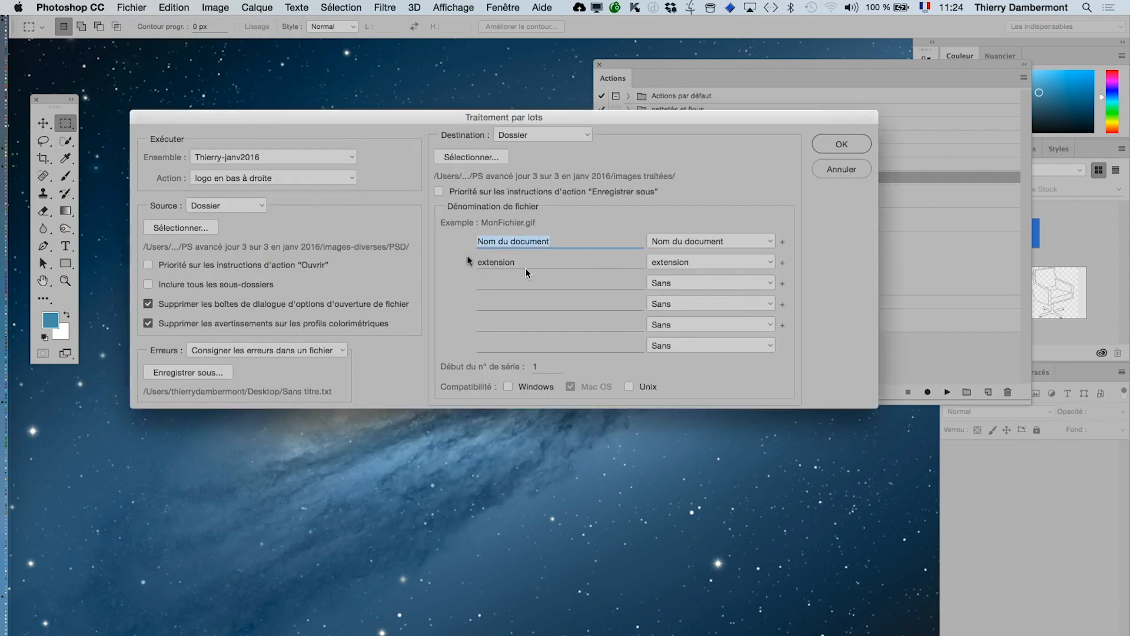
left_click(183, 228)
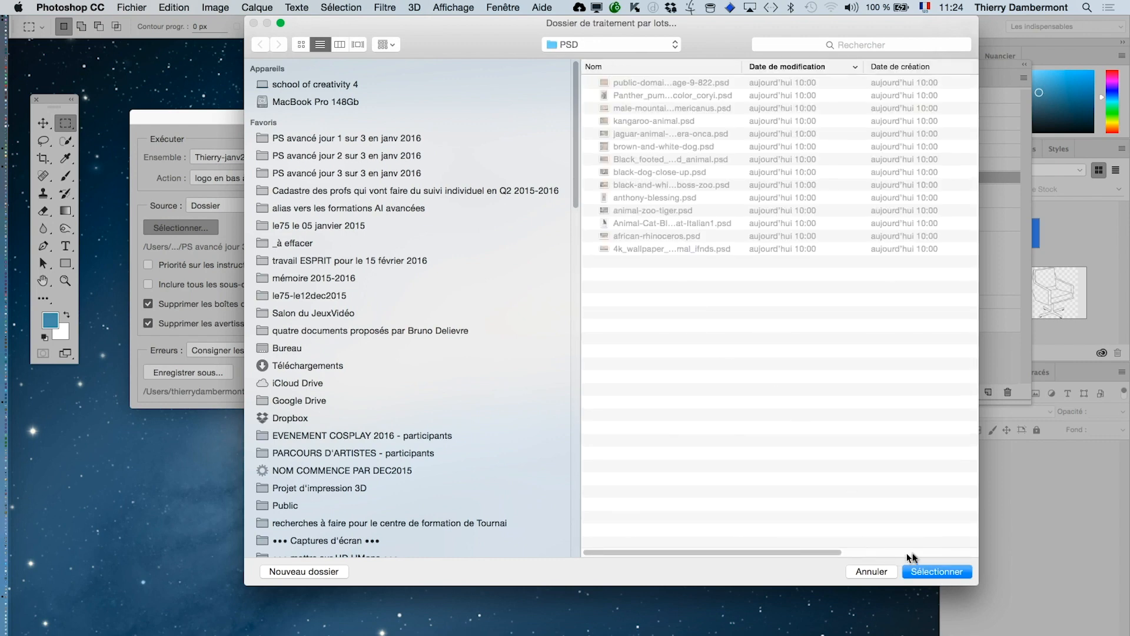
left_click(937, 571)
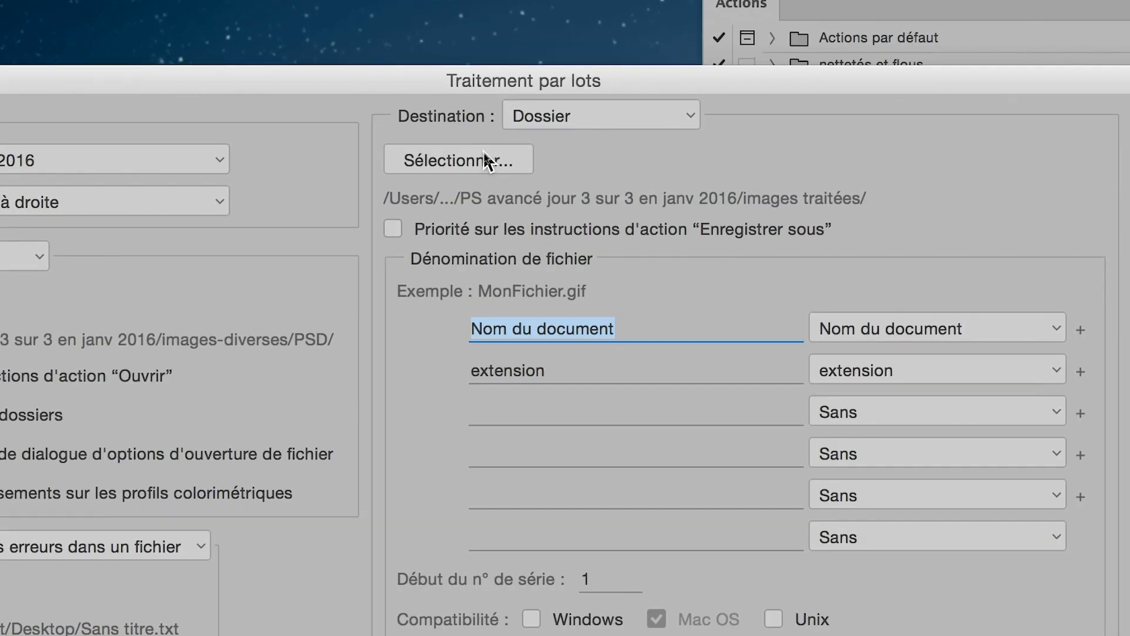
- Create the folder images traitées 2 in PS avancé jour 3 sur 3 en janv 2016 as the batch destination, and run the batch
left_click(484, 154)
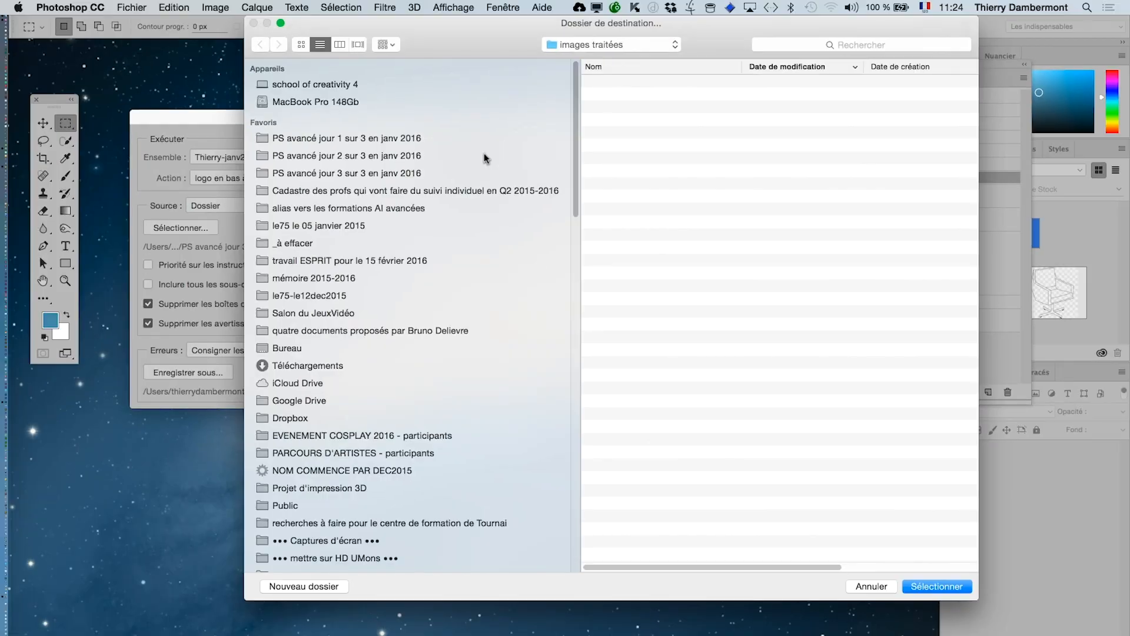
left_click(381, 189)
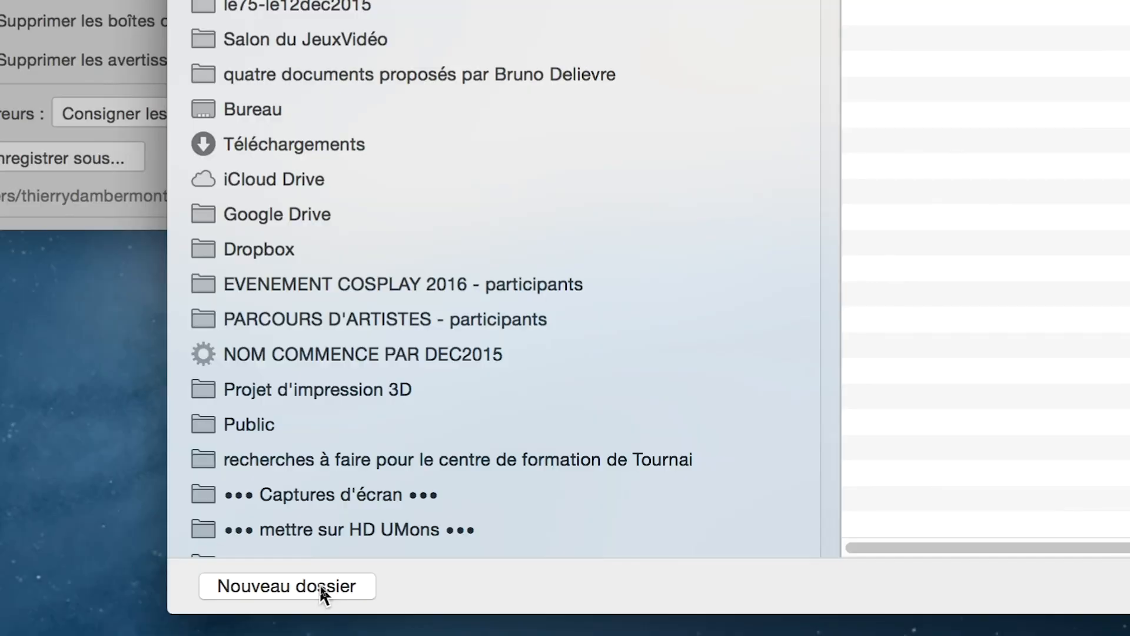
left_click(320, 585)
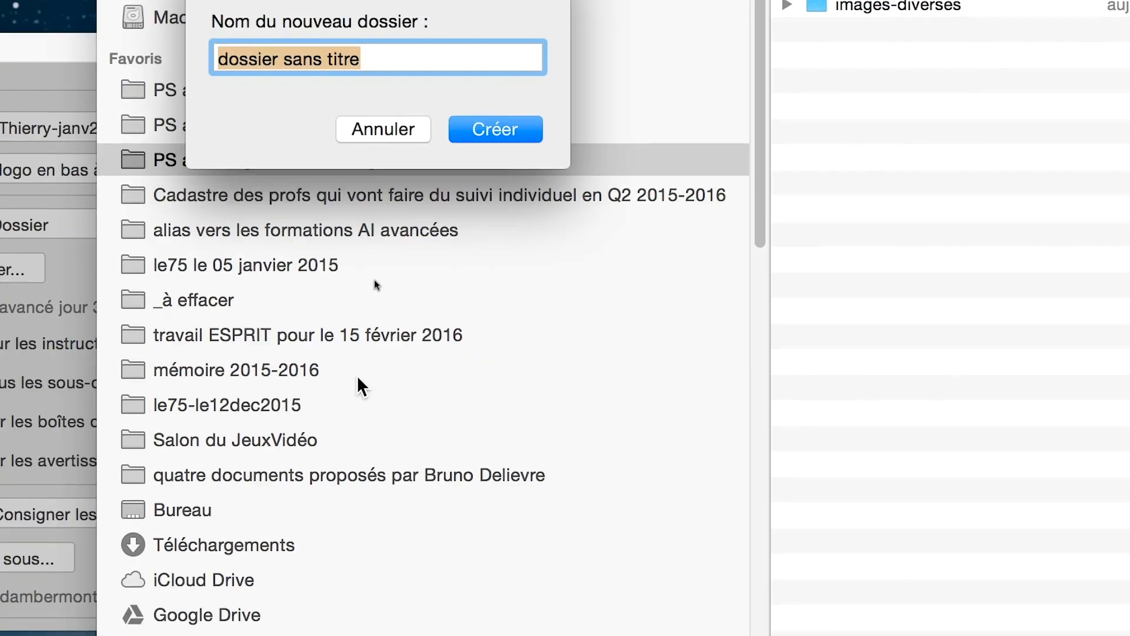
type("images ")
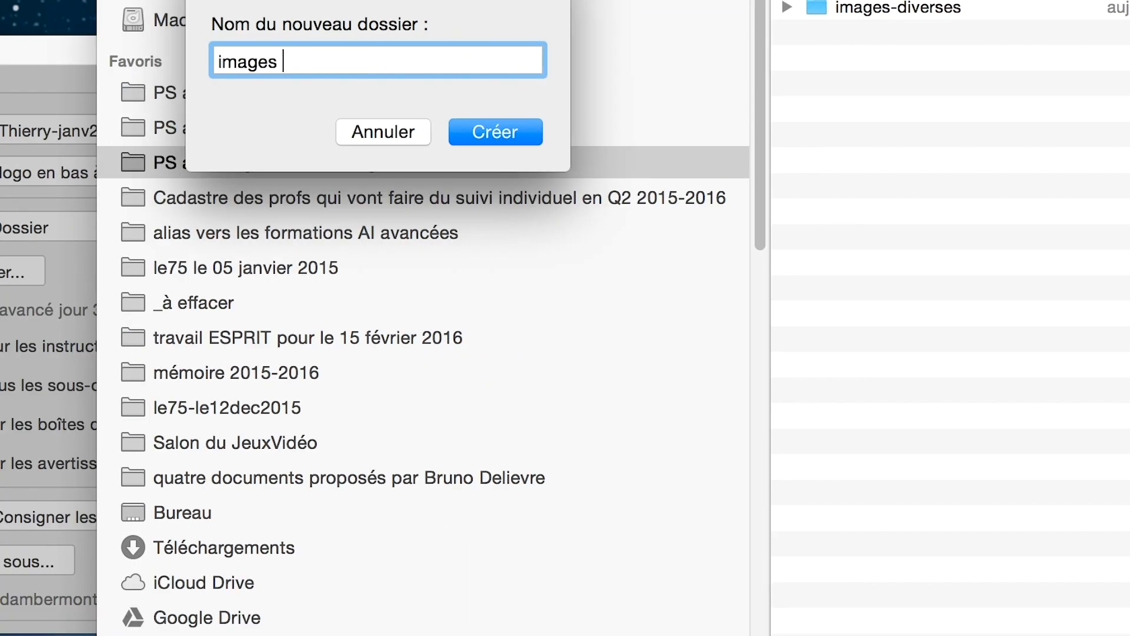
type("traitées 2")
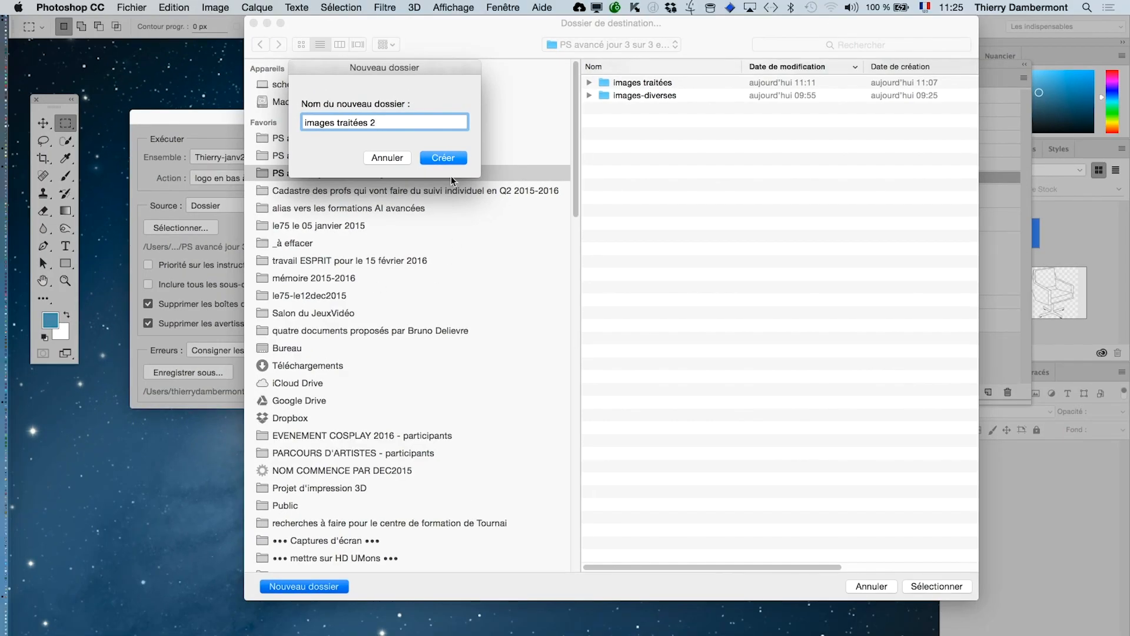
left_click(446, 158)
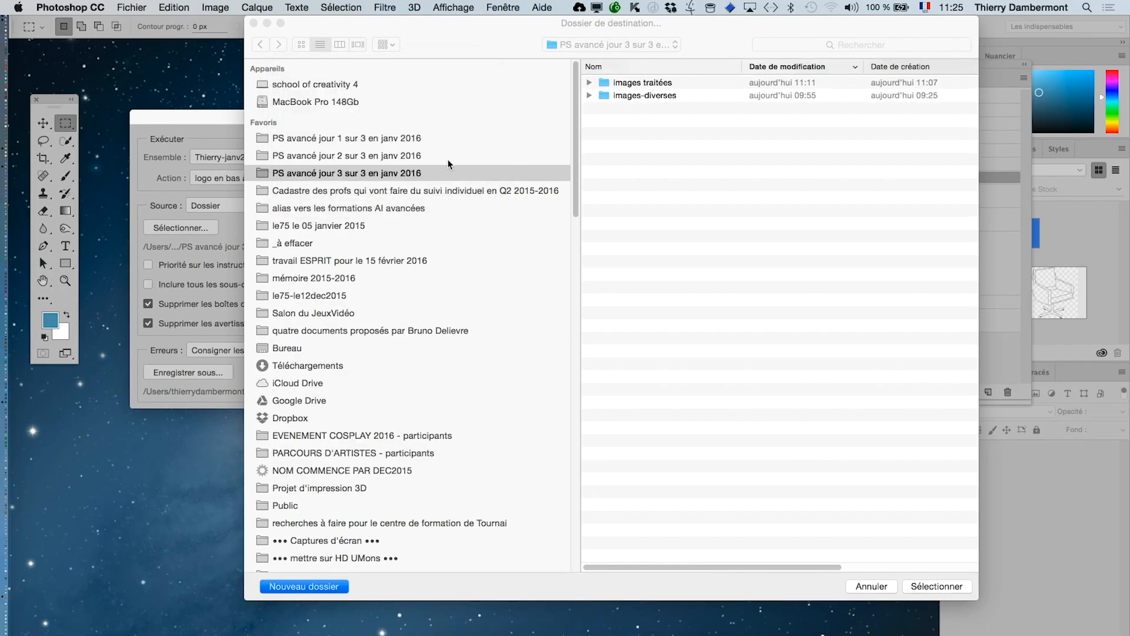
left_click(940, 586)
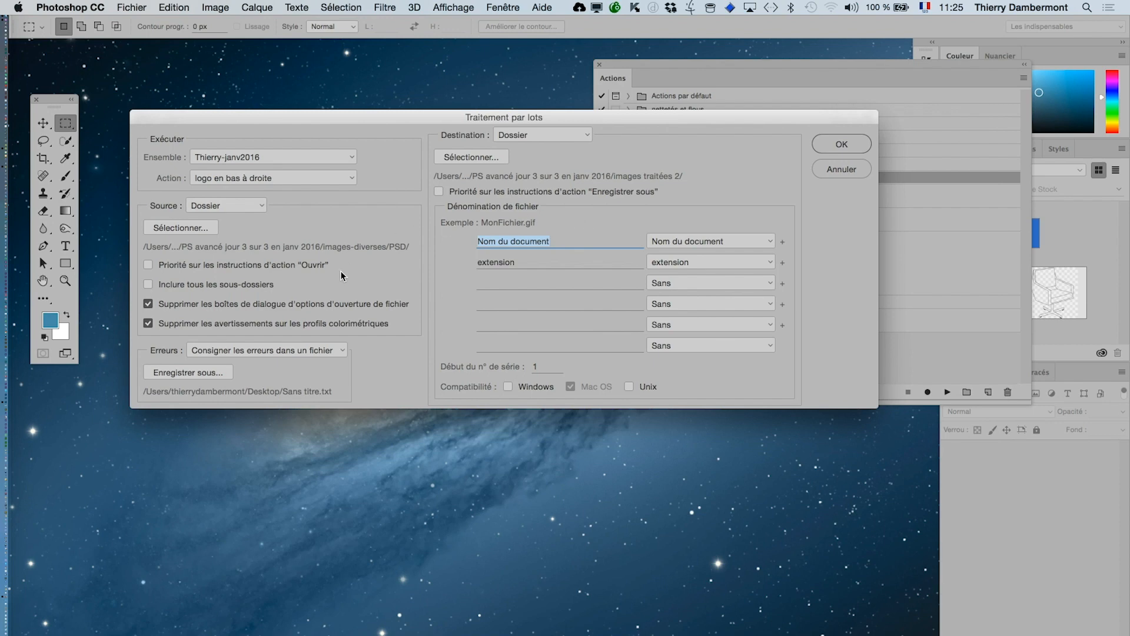
left_click(818, 147)
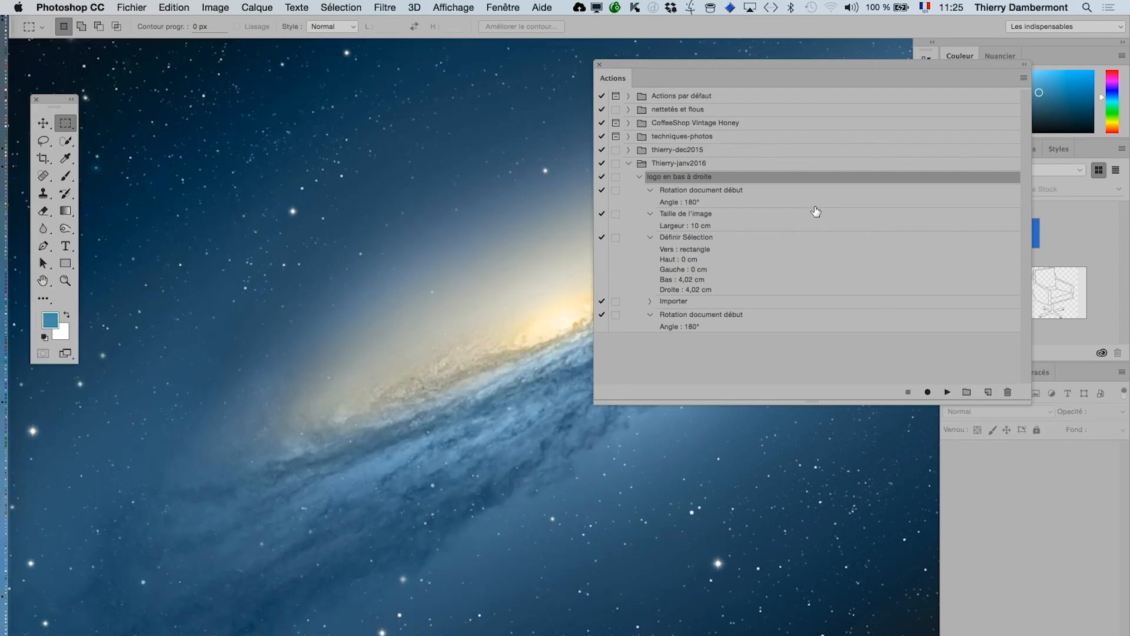
- Switch to Finder and open the images traitées 2 folder inside PS avancé jour 3 sur 3 en janv 2016 in a new window
key("super+Tab")
key("super+Tab")
key("super+Tab")
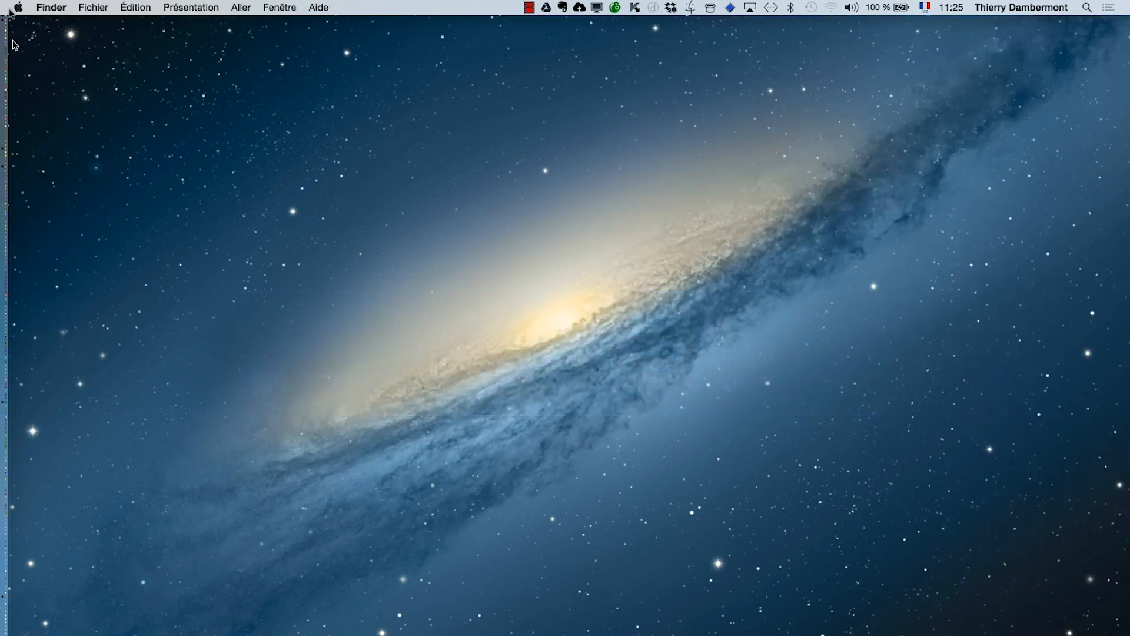
left_click(88, 7)
left_click(97, 23)
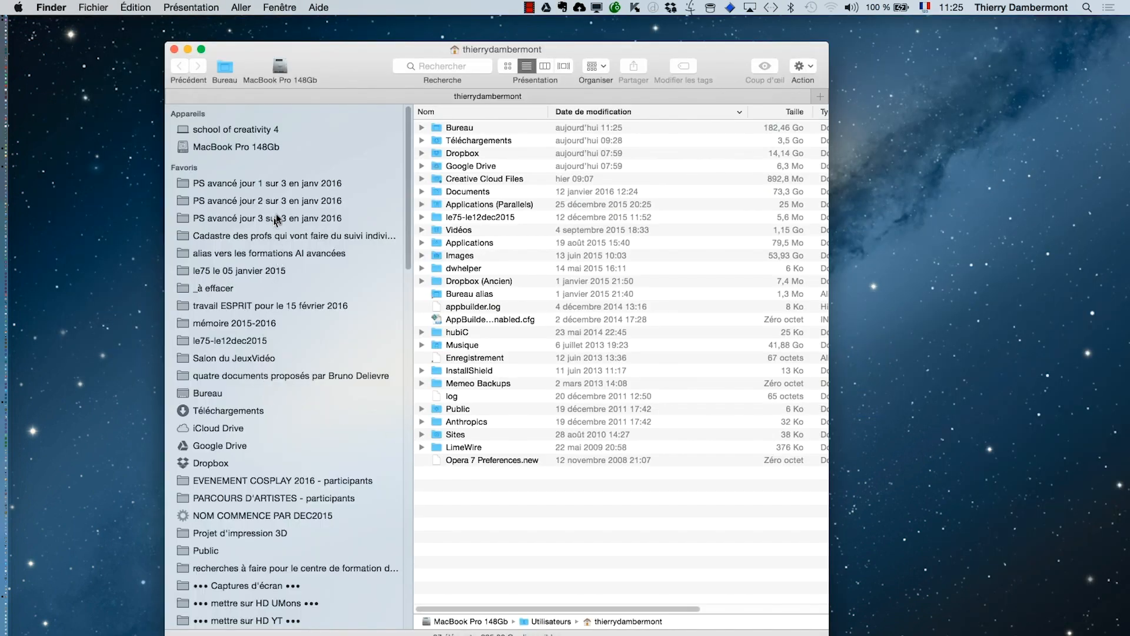
left_click(277, 219)
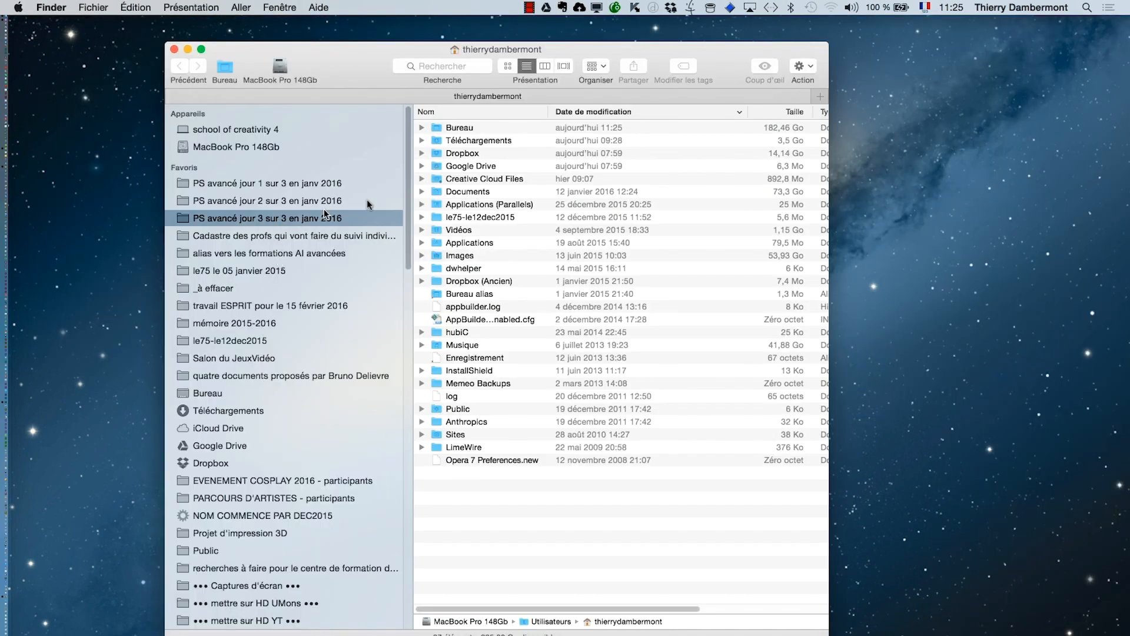
double_click(479, 138)
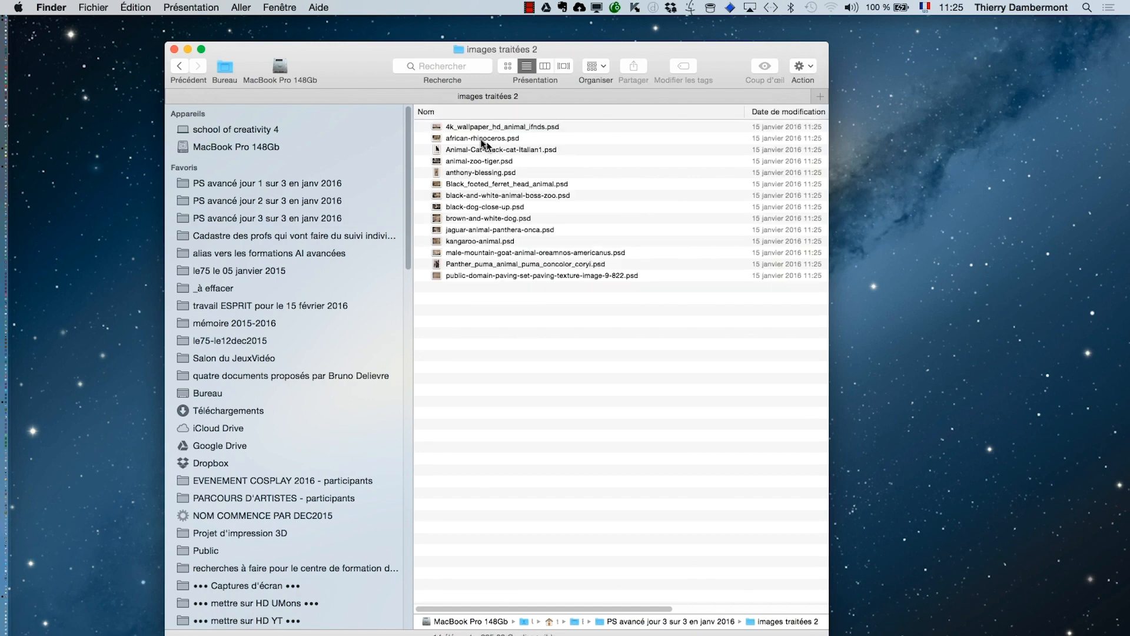
- Show the processed files as enlarged icons realigned to fit the window, and check the logo placement on the images
left_click(508, 65)
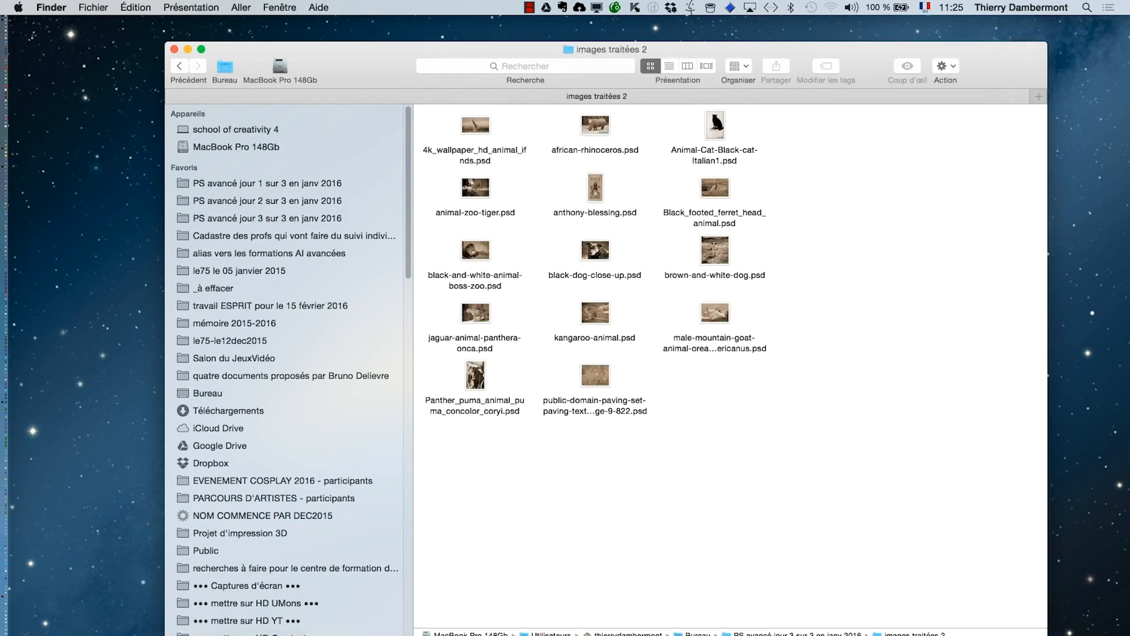
key("super+equal")
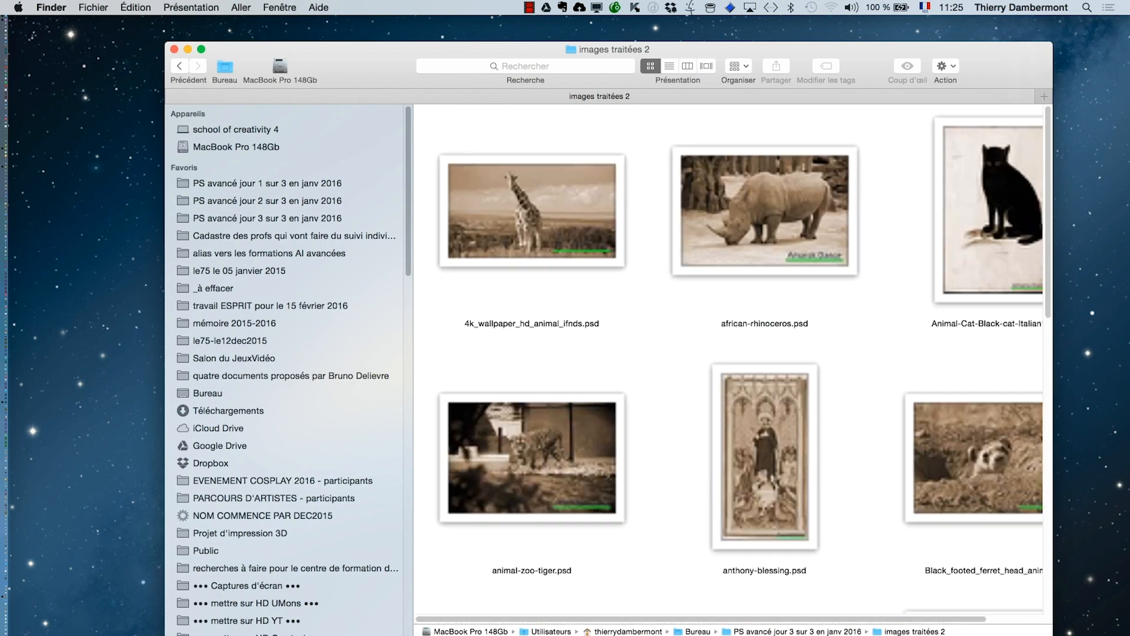
key("super+equal")
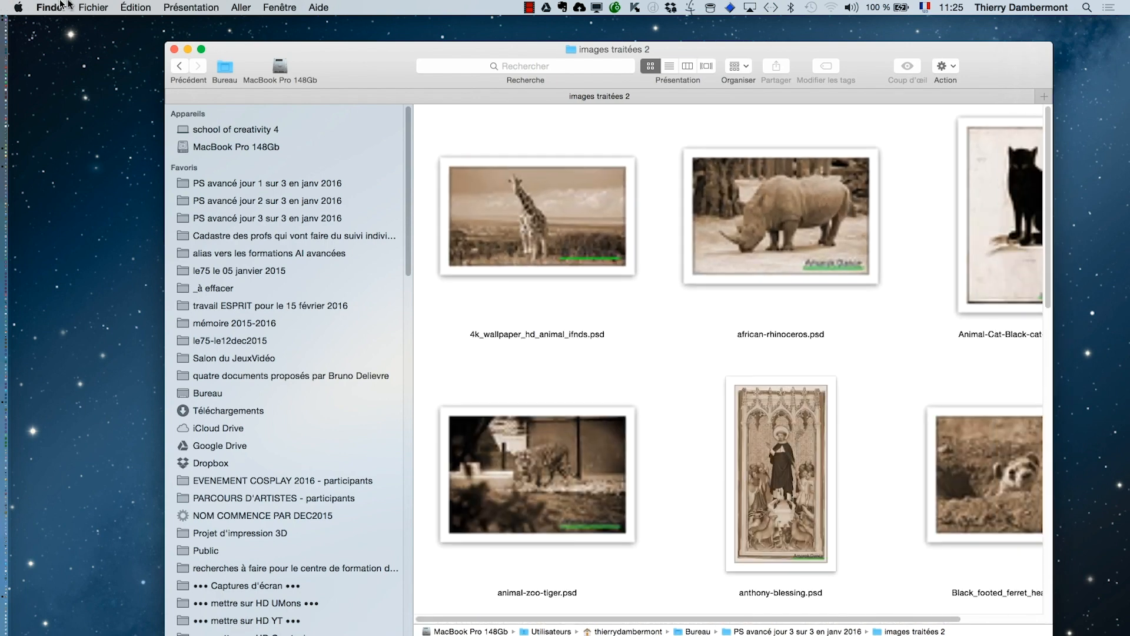
left_click(177, 7)
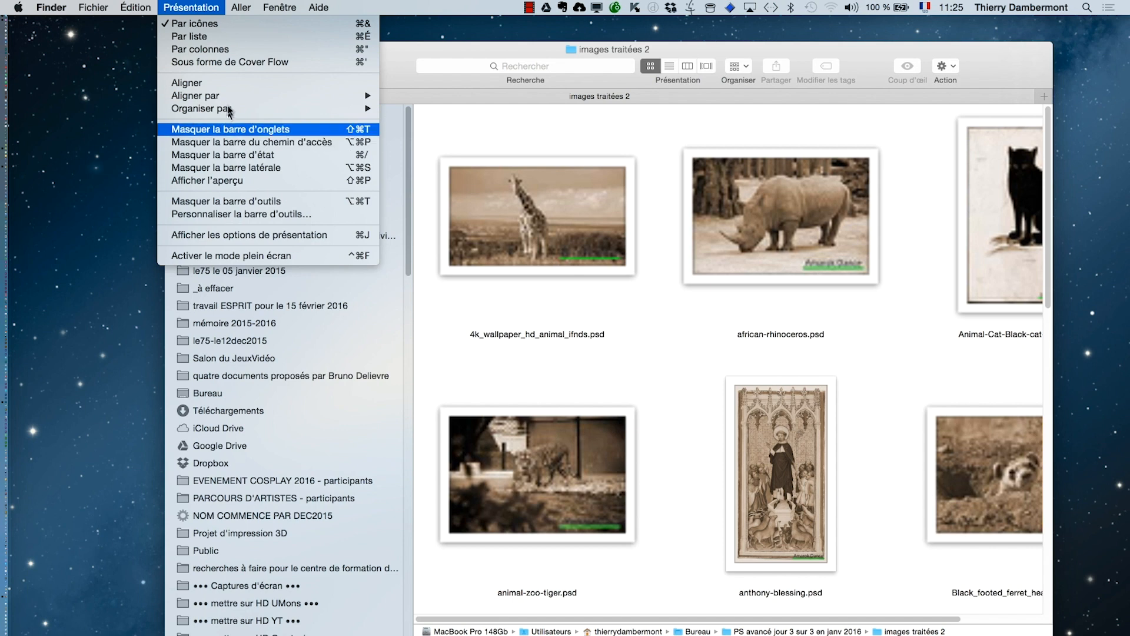
mouse_move(224, 95)
left_click(400, 95)
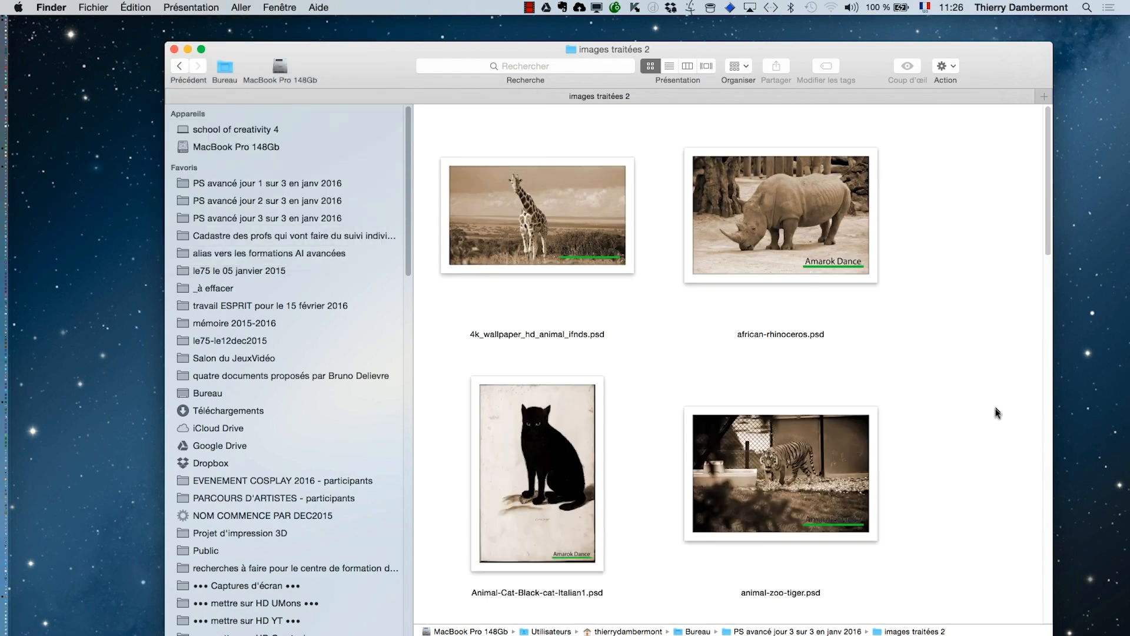
scroll(953, 396, "down", 15)
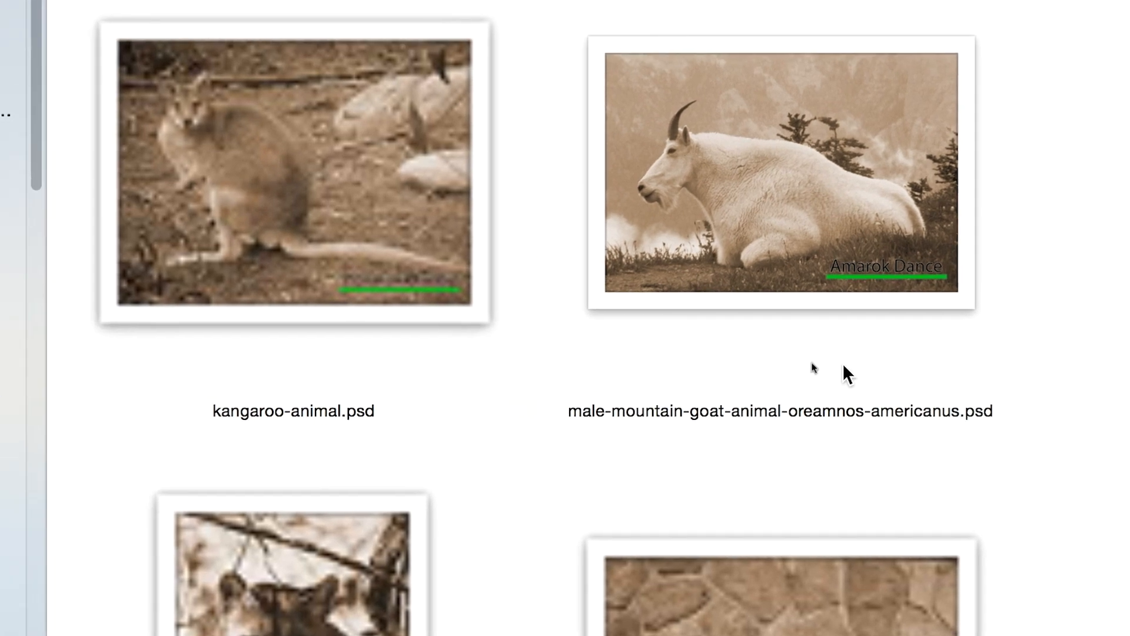
scroll(842, 363, "down", 2)
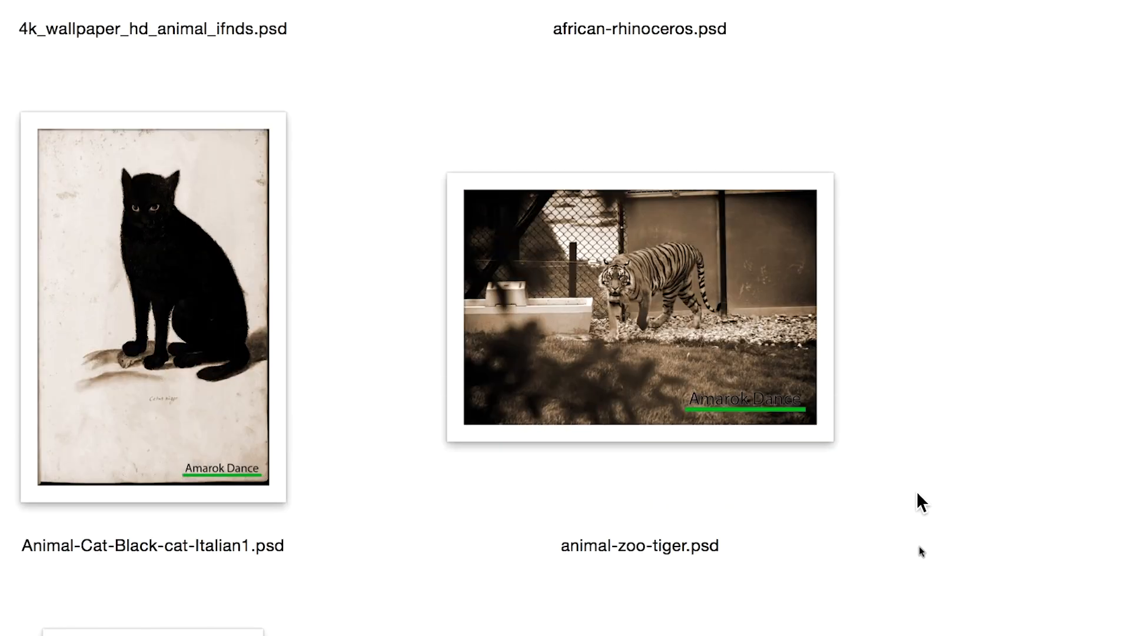
scroll(916, 490, "up", 2)
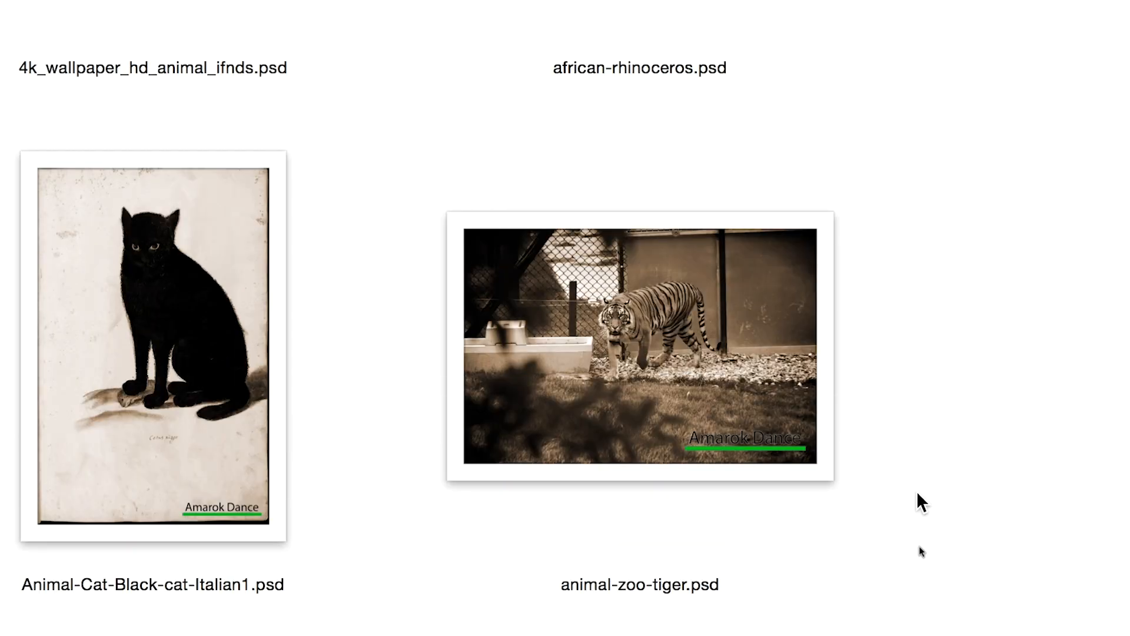